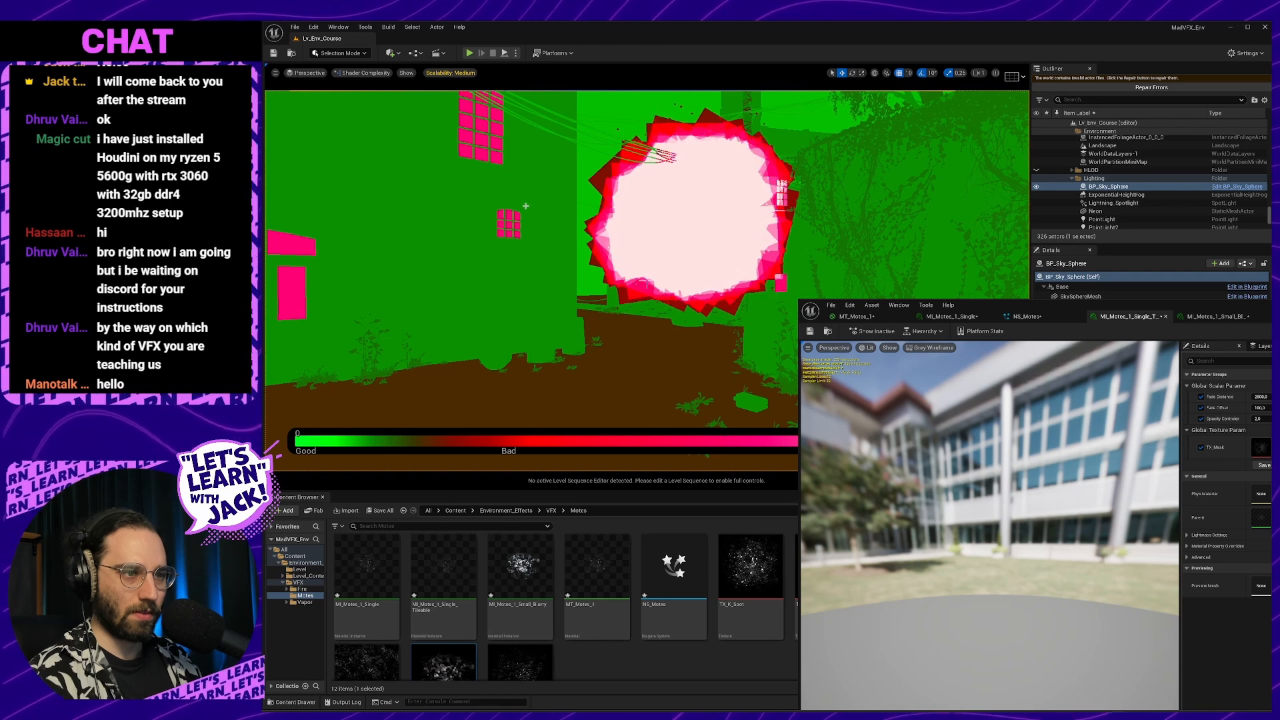
# Move the floating asset editor window aside and select the NS_Motes effect in the Shader Complexity view
pyautogui.moveTo(526, 206); pyautogui.dragTo(585, 158, button='right')
pyautogui.press('w')
pyautogui.press('w')
pyautogui.moveTo(1163, 307); pyautogui.dragTo(1255, 290)
pyautogui.moveTo(632, 258)
pyautogui.mouseDown(button='right')
pyautogui.moveTo(641, 266)
pyautogui.moveTo(628, 263)
pyautogui.mouseUp(button='right')
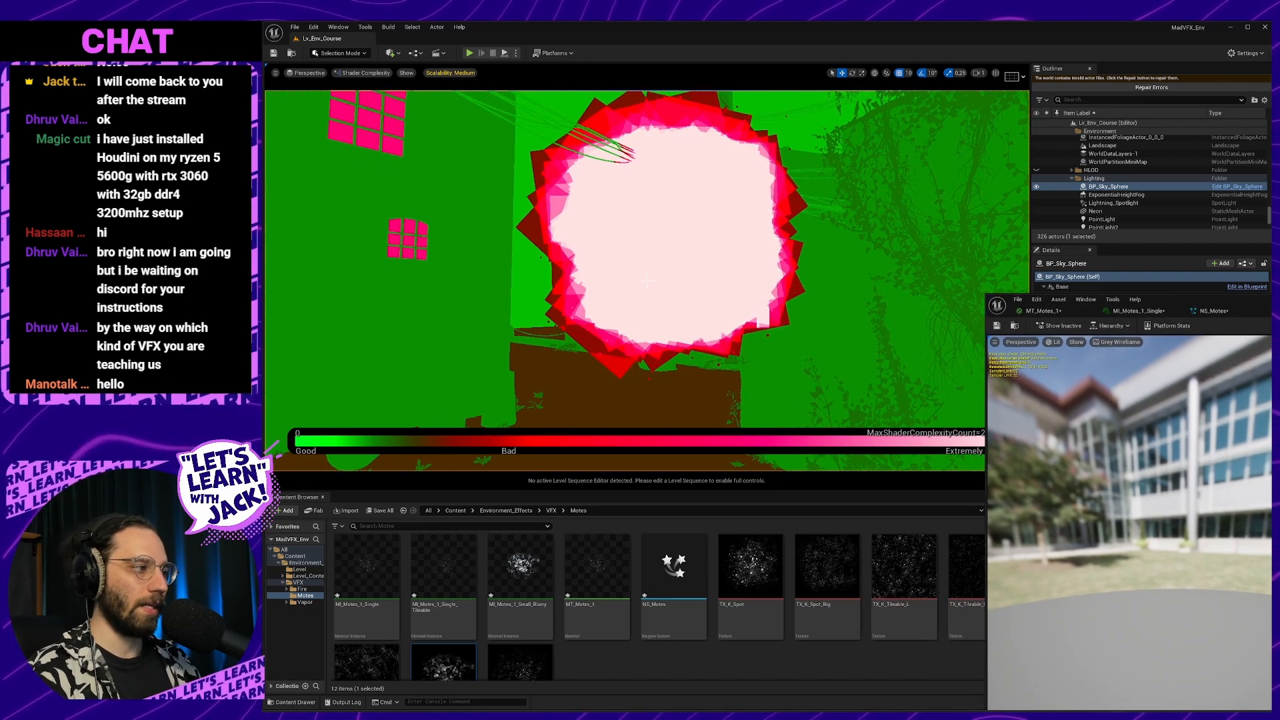
pyautogui.moveTo(1167, 300); pyautogui.dragTo(1269, 274)
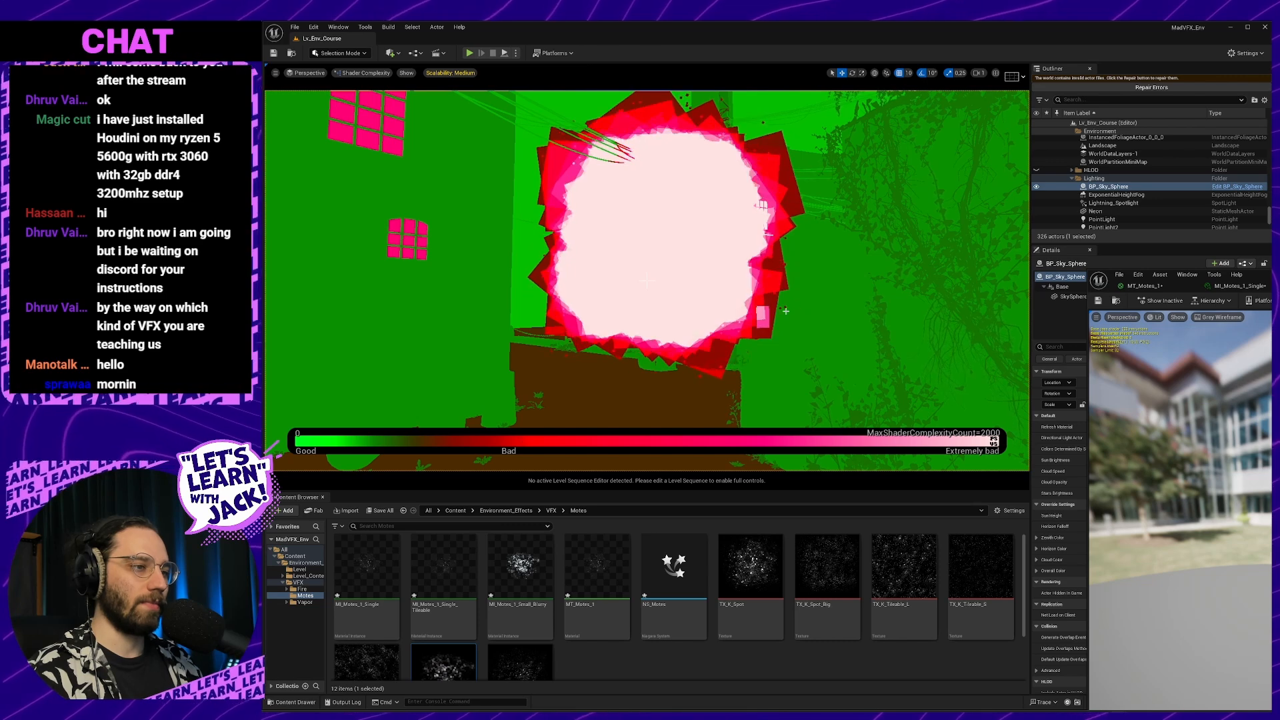
pyautogui.rightClick(787, 312)
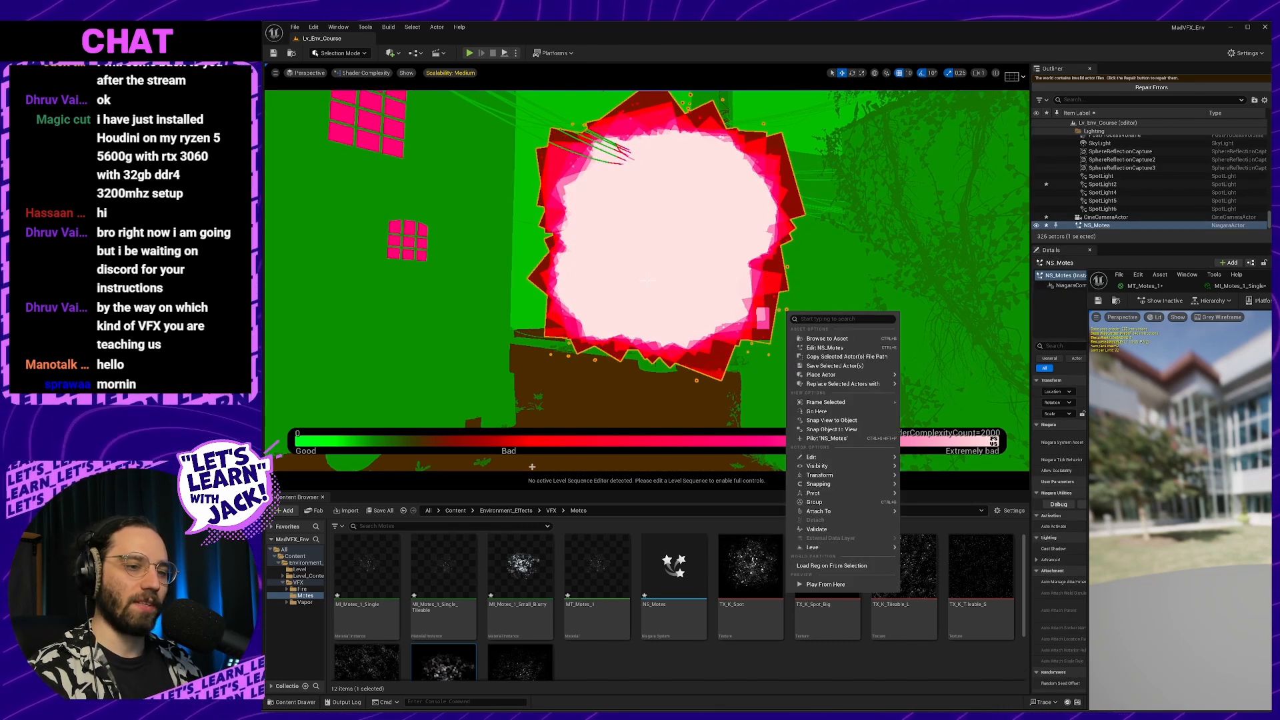
pyautogui.moveTo(532, 467); pyautogui.dragTo(555, 466, button='right')
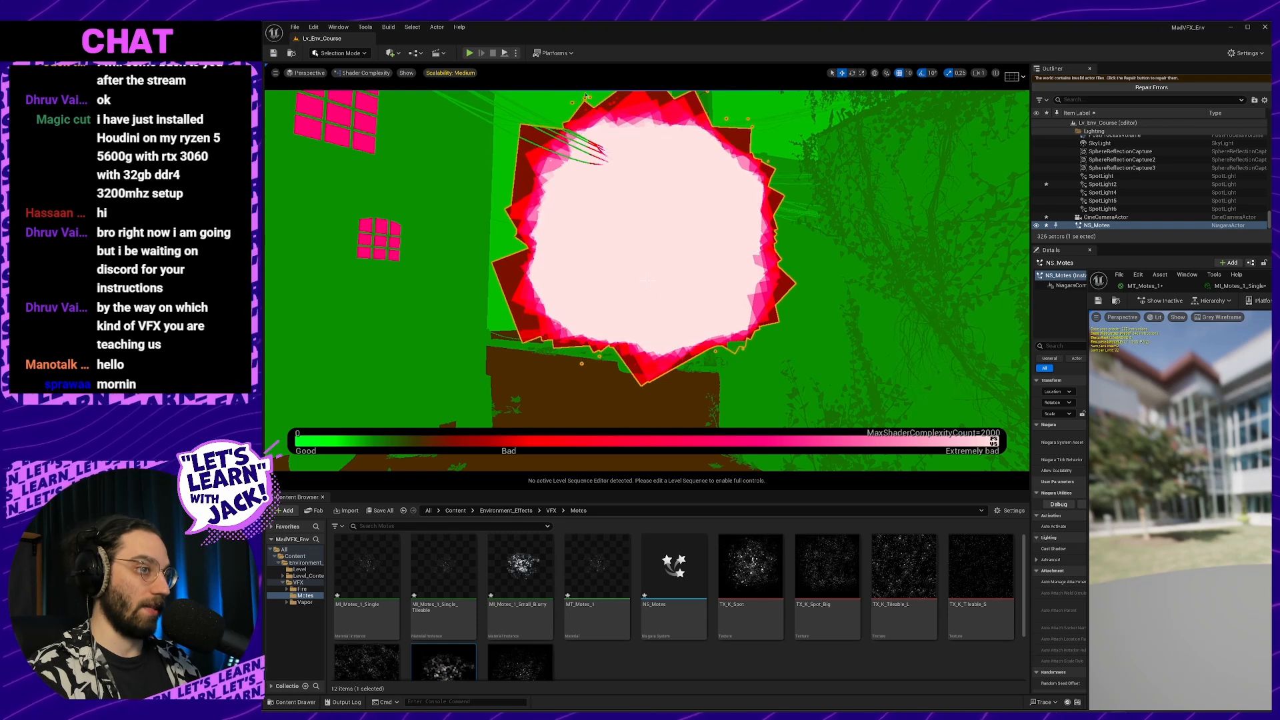
# Switch to the browser, play a short part of the motes mesh optimization lesson, and return to the Unreal level
pyautogui.hotkey('alt', 'Tab')
pyautogui.click(619, 250)
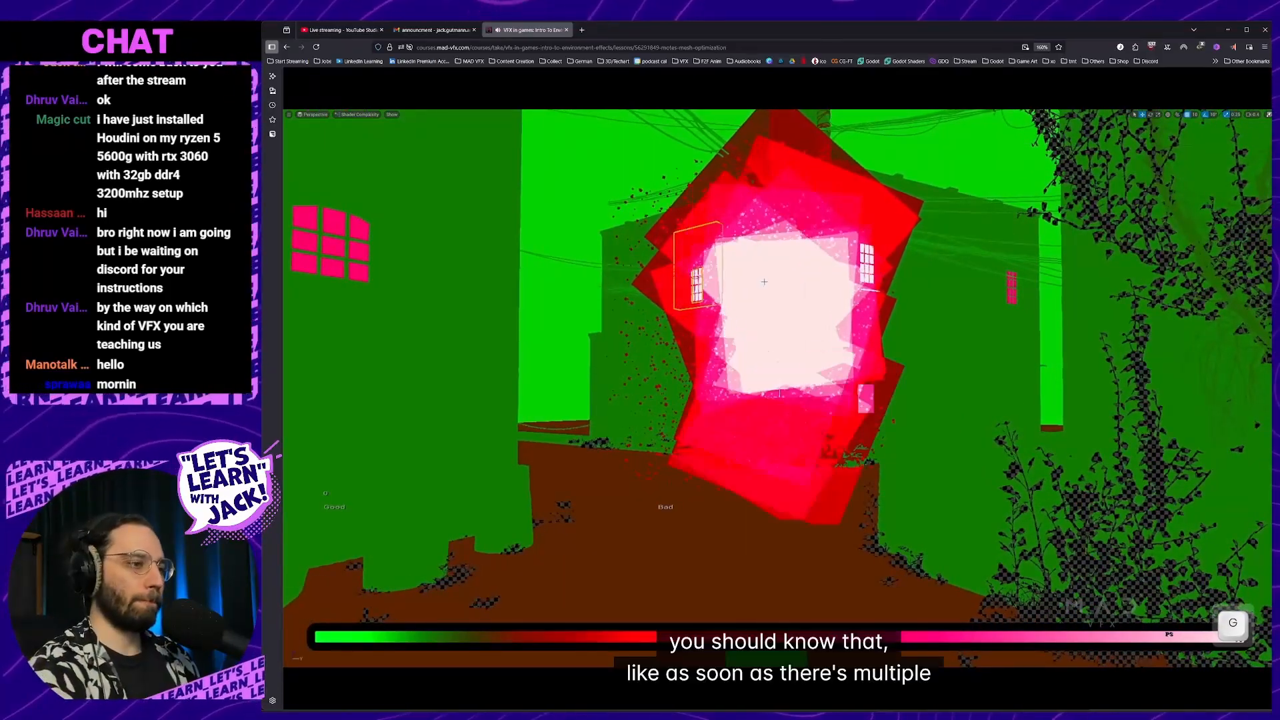
pyautogui.click(657, 232)
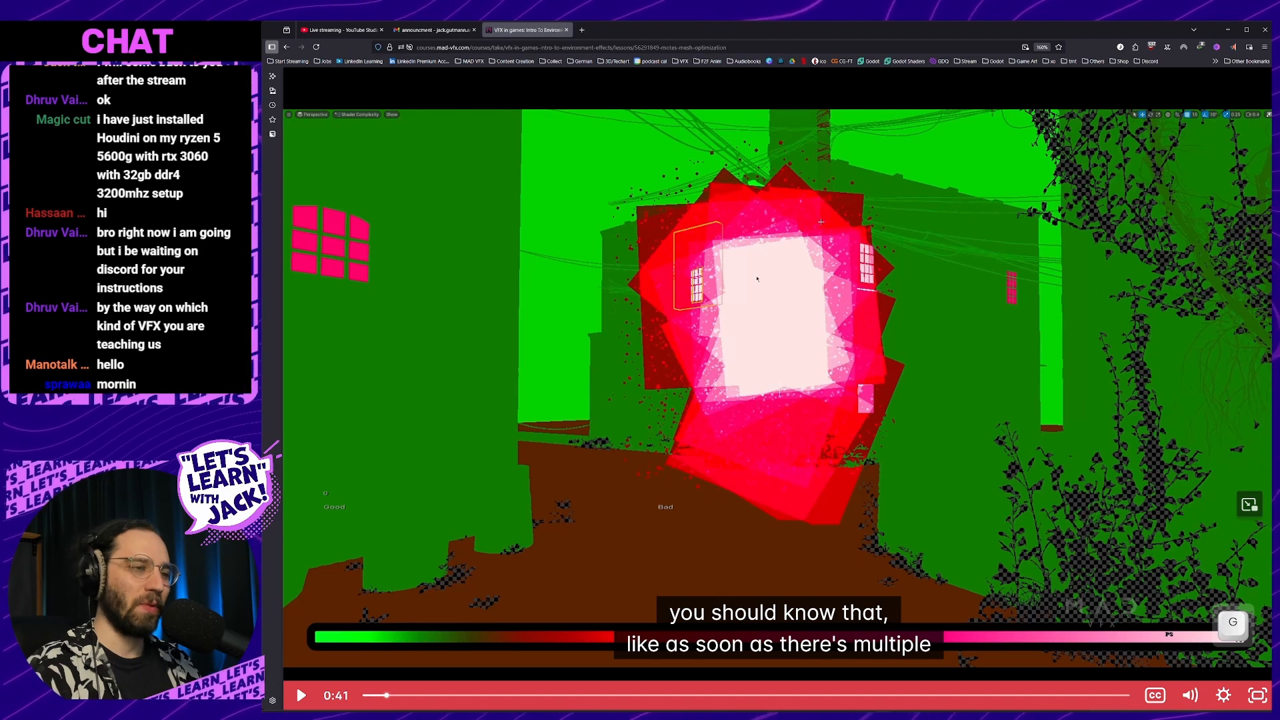
pyautogui.hotkey('alt', 'Tab')
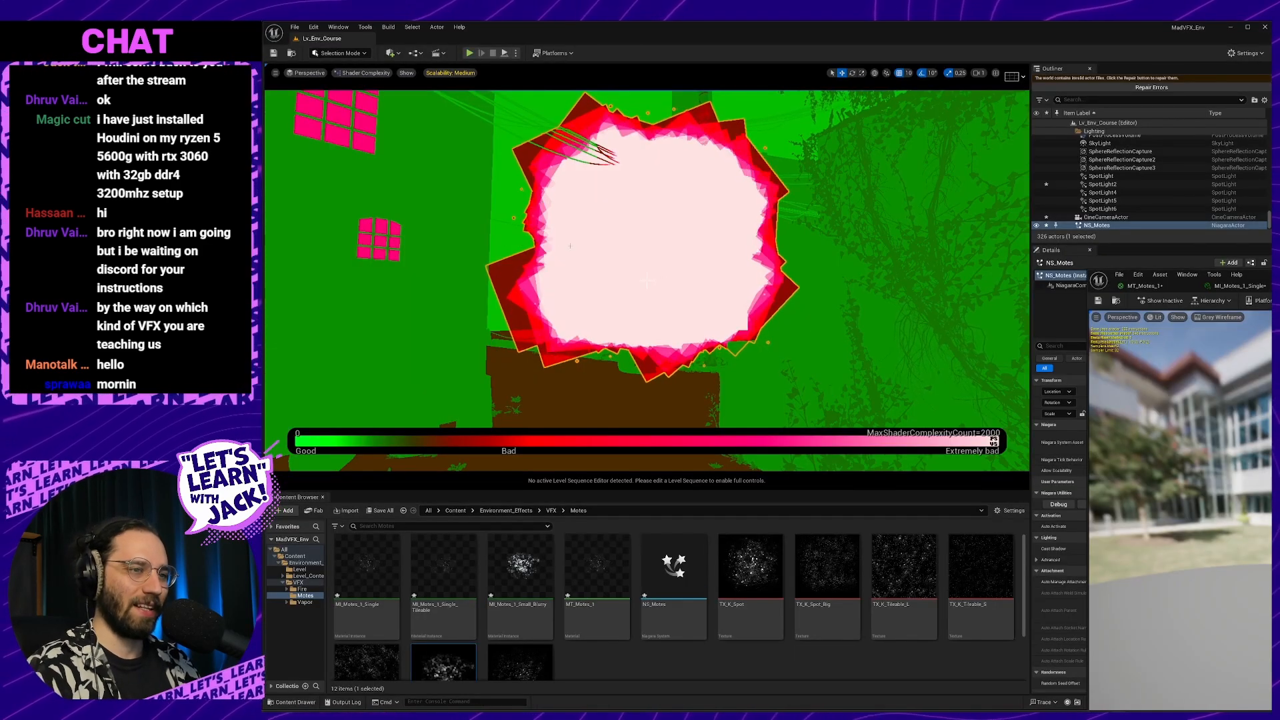
# Bring the floating editor window back over the level and show the NS_Motes system
pyautogui.press('s')
pyautogui.moveTo(646, 280)
pyautogui.mouseDown(button='right')
pyautogui.moveTo(621, 317)
pyautogui.moveTo(634, 258)
pyautogui.mouseUp(button='right')
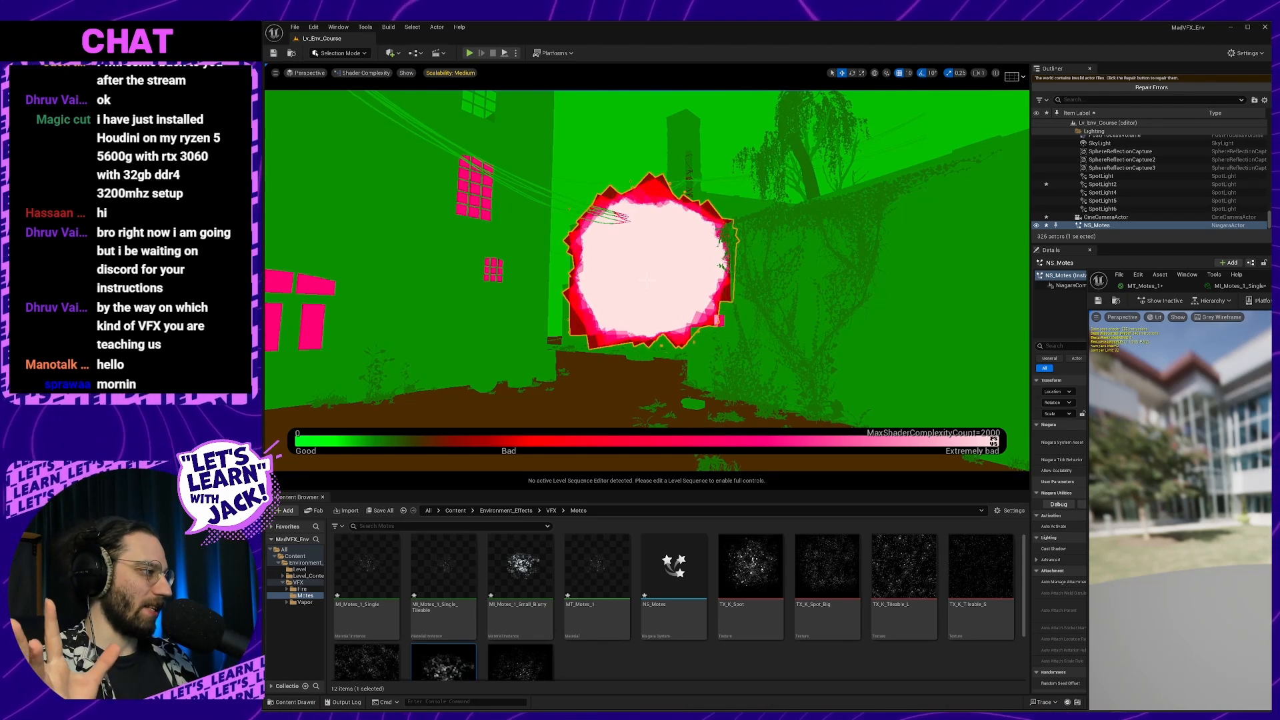
pyautogui.moveTo(1267, 274); pyautogui.dragTo(949, 194)
pyautogui.click(970, 208)
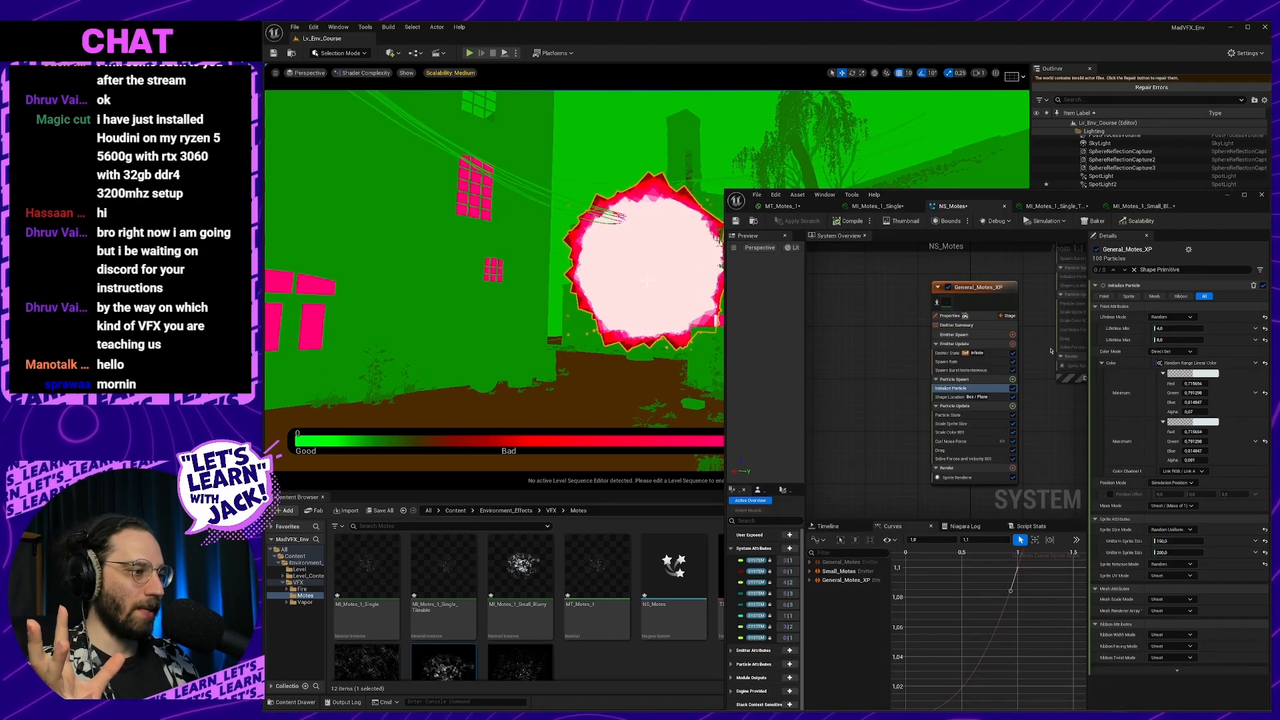
# Try a spawn rate of 3 on the General_Motes_XP emitter, check its particle modules, and restore the original rate
pyautogui.click(984, 363)
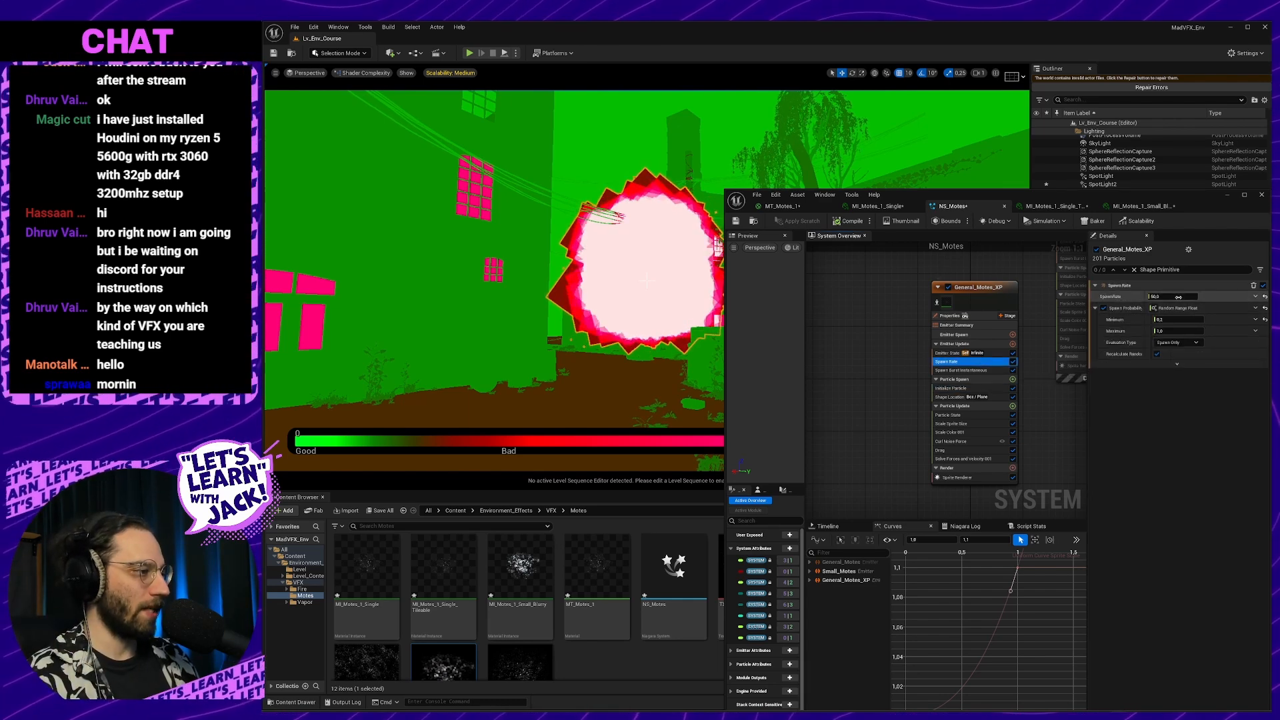
pyautogui.click(1177, 297)
pyautogui.write('3')
pyautogui.press('Return')
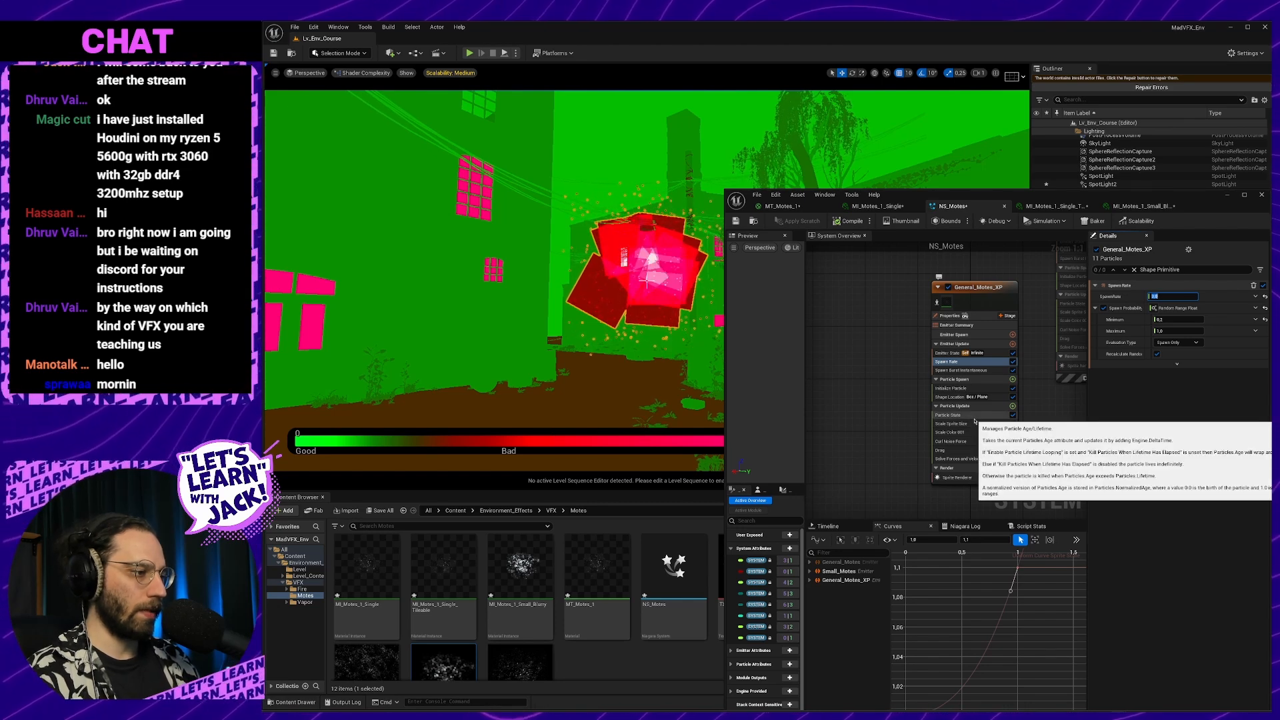
pyautogui.click(960, 388)
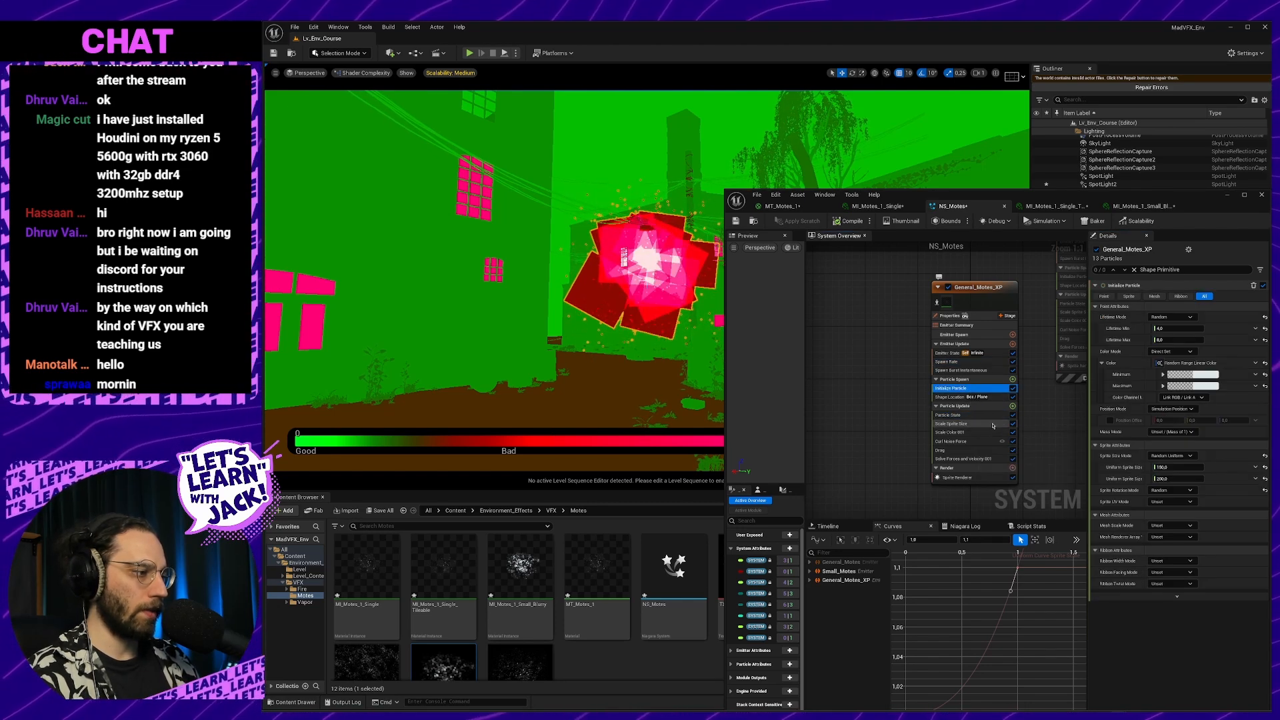
pyautogui.click(977, 415)
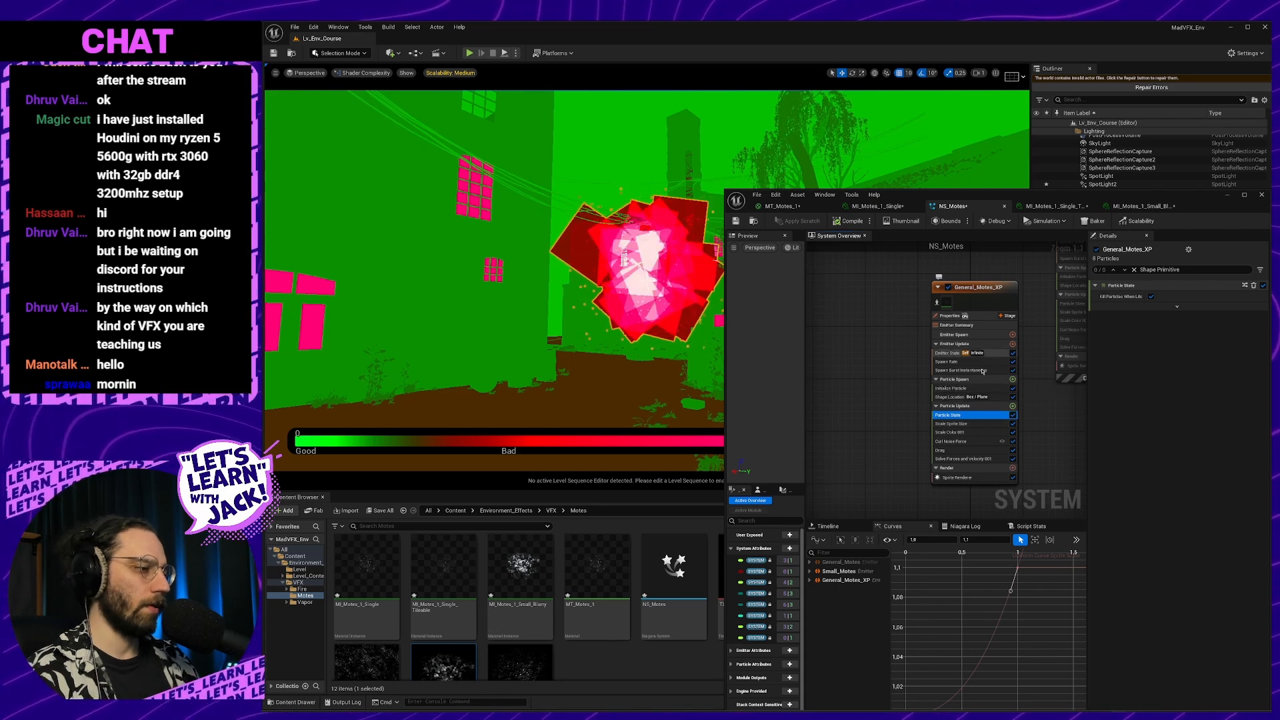
pyautogui.click(946, 361)
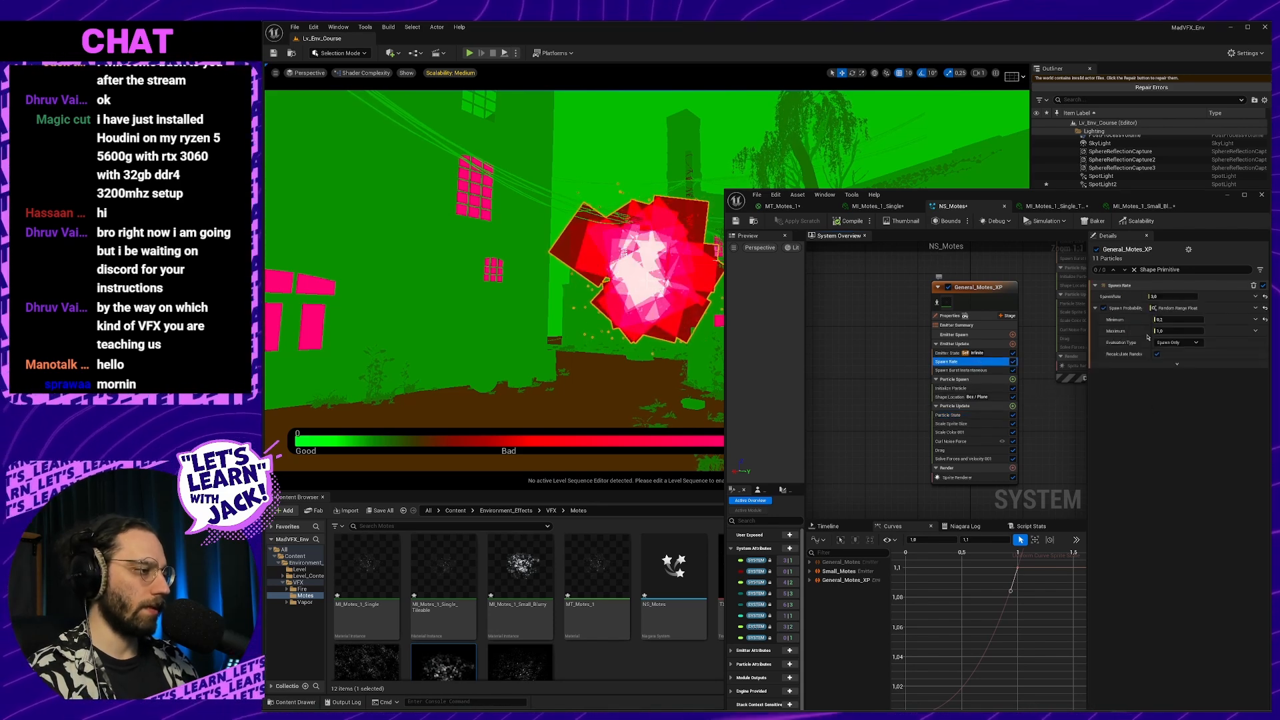
pyautogui.click(1175, 297)
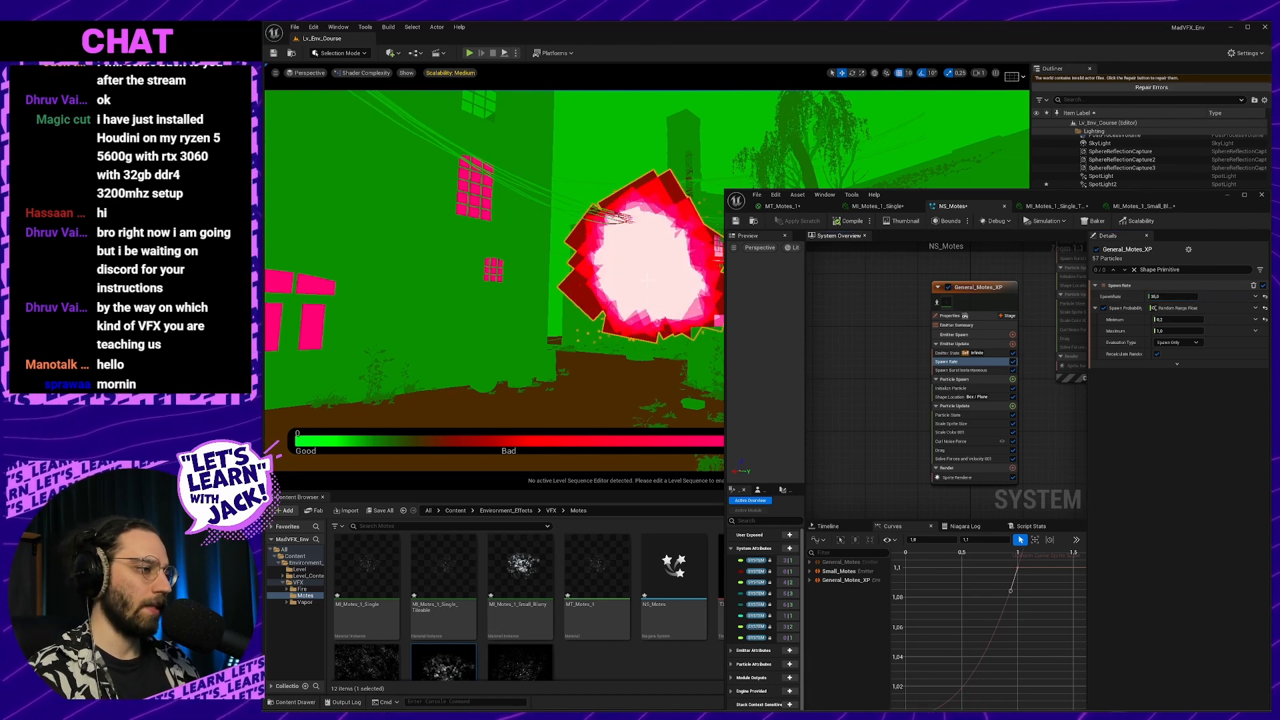
# Duplicate the General_Motes_XP emitter and disable the original
pyautogui.moveTo(990, 287); pyautogui.dragTo(997, 298)
pyautogui.hotkey('ctrl', 'd')
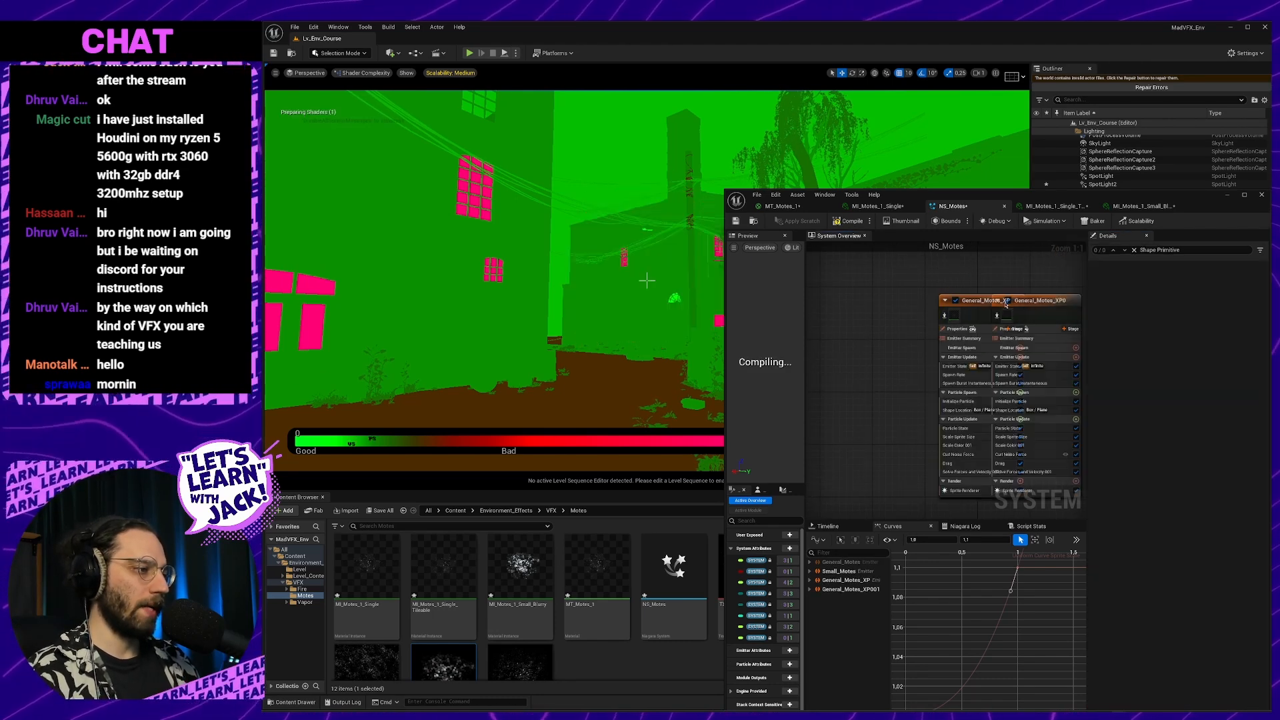
pyautogui.click(976, 300)
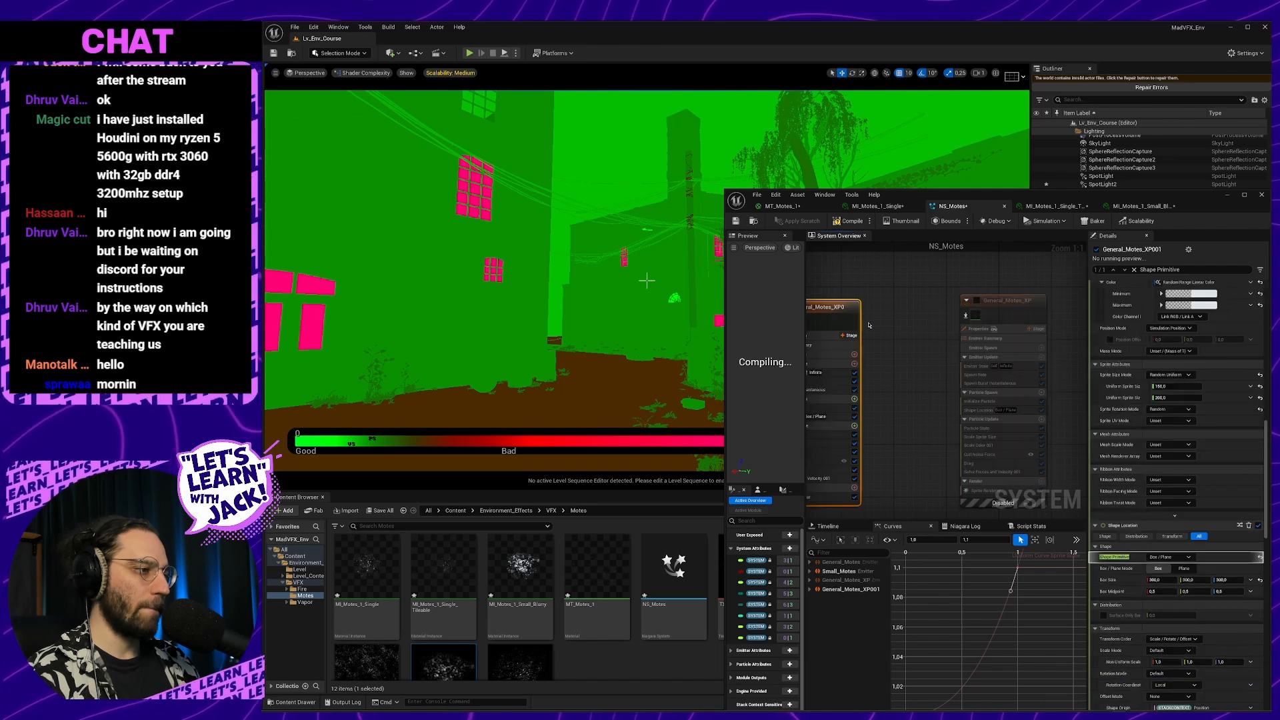
pyautogui.moveTo(868, 324); pyautogui.dragTo(991, 279, button='right')
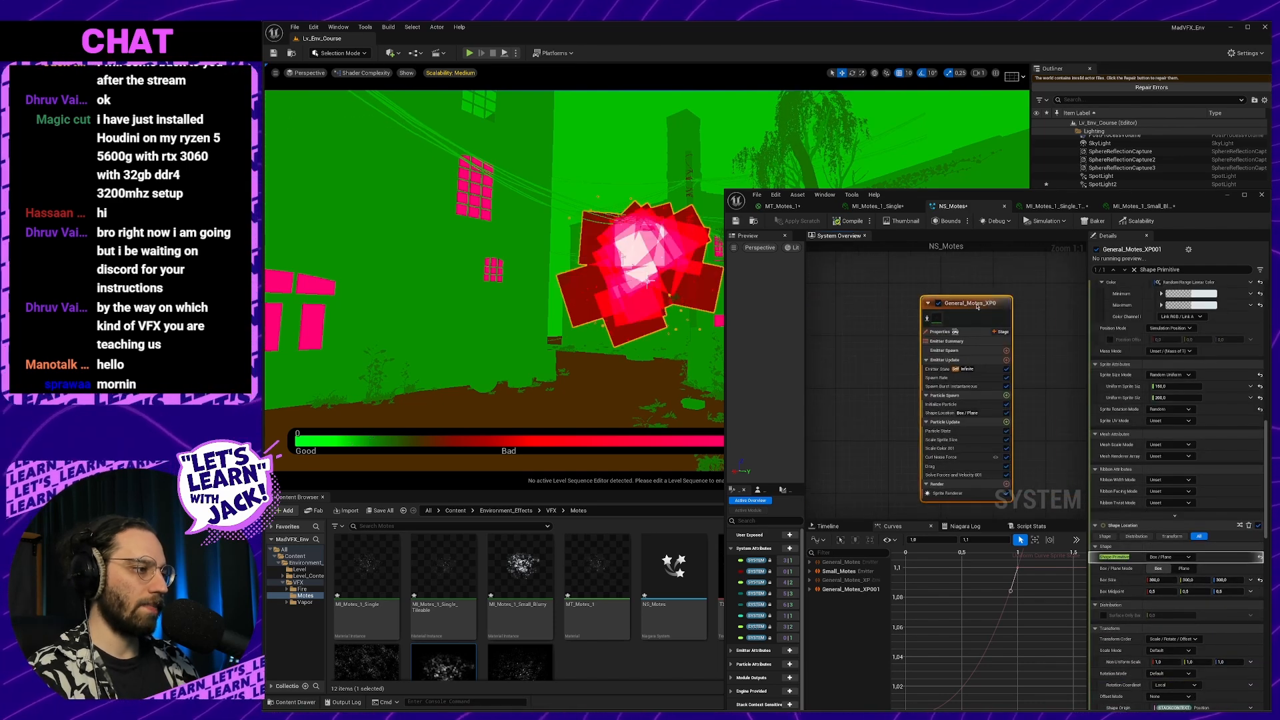
# Rename the duplicated emitter as General_Motes_OPT
pyautogui.doubleClick(975, 303)
pyautogui.press('BackSpace')
pyautogui.press('BackSpace')
pyautogui.press('BackSpace')
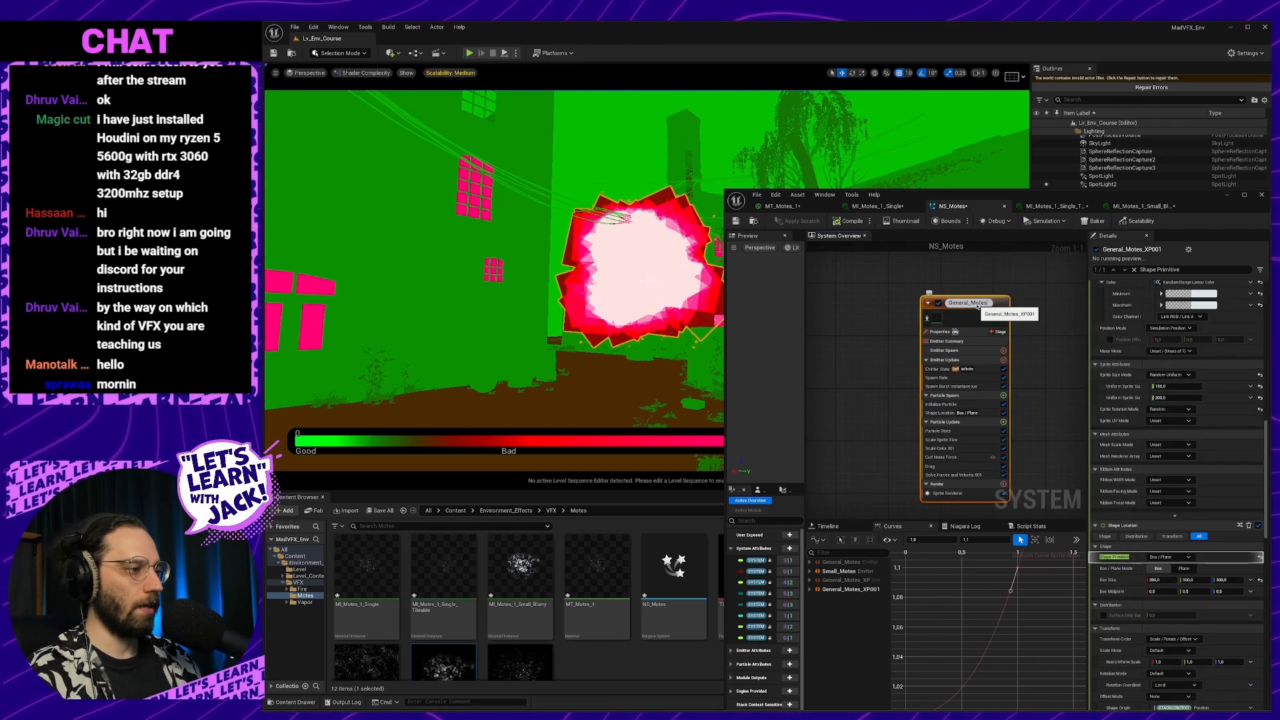
pyautogui.write('O')
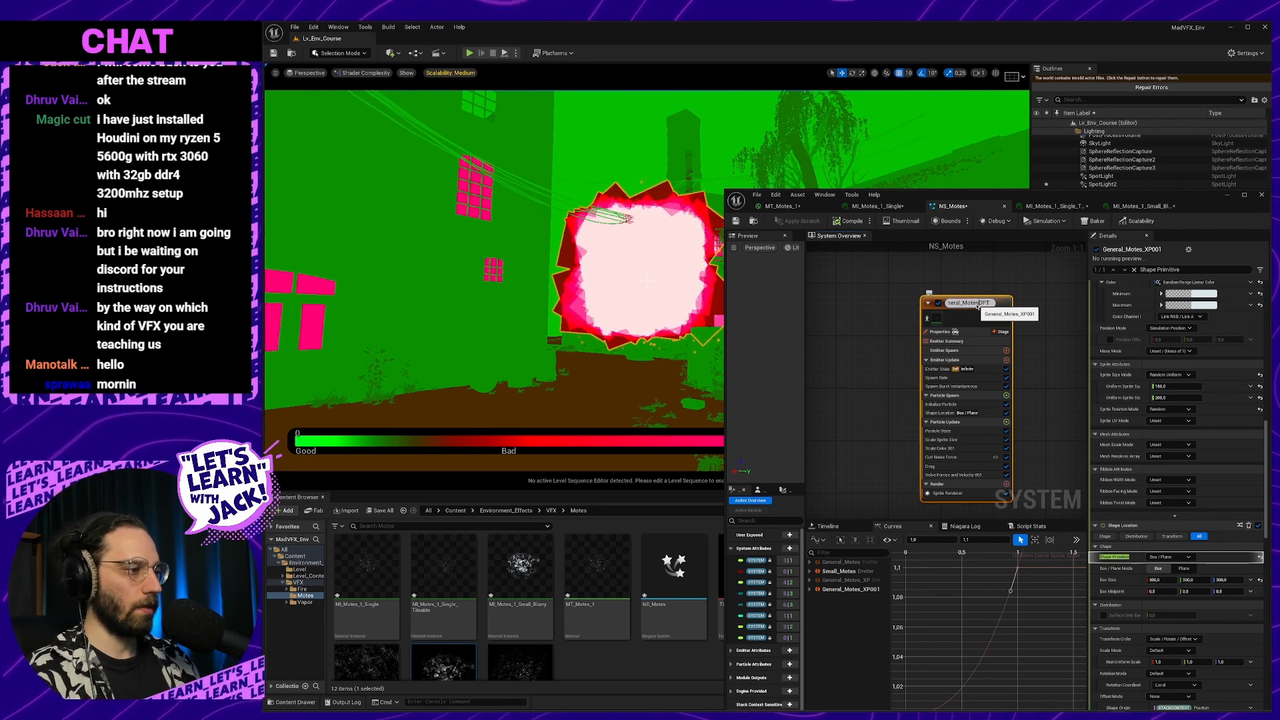
pyautogui.write('PT')
pyautogui.press('Return')
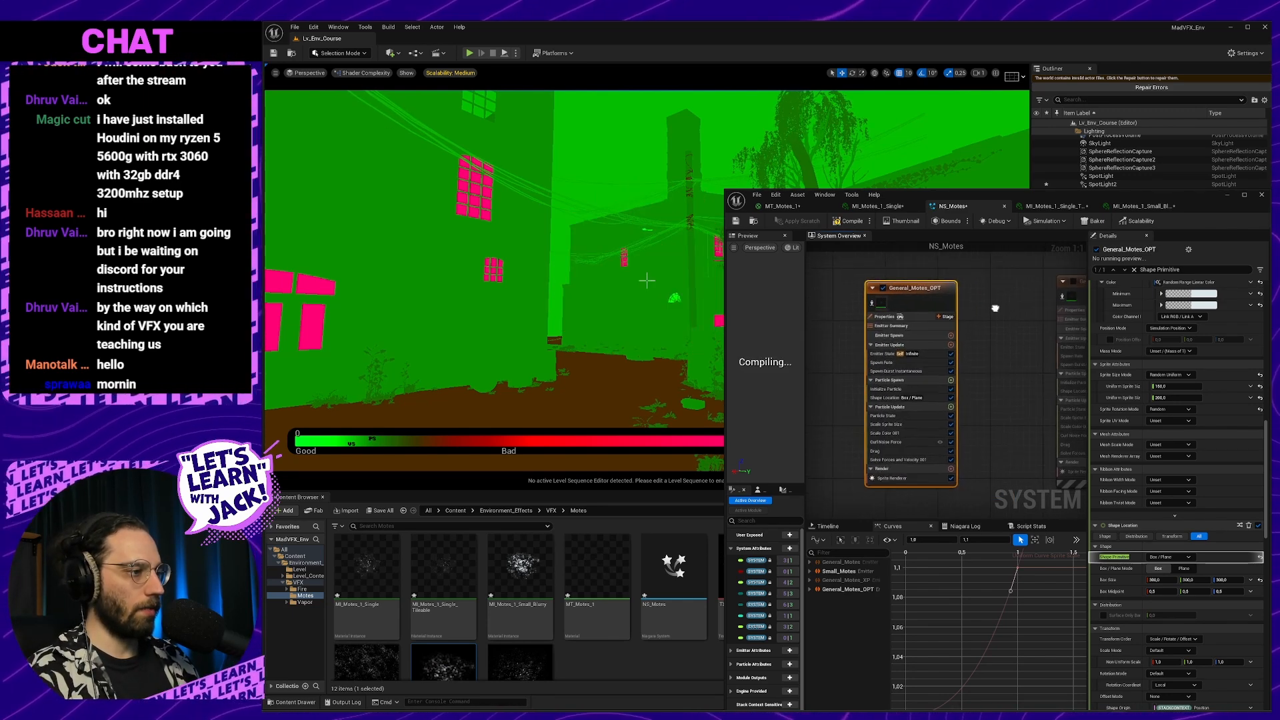
# Set the spawn rate of the General_Motes_OPT emitter to 5
pyautogui.click(905, 360)
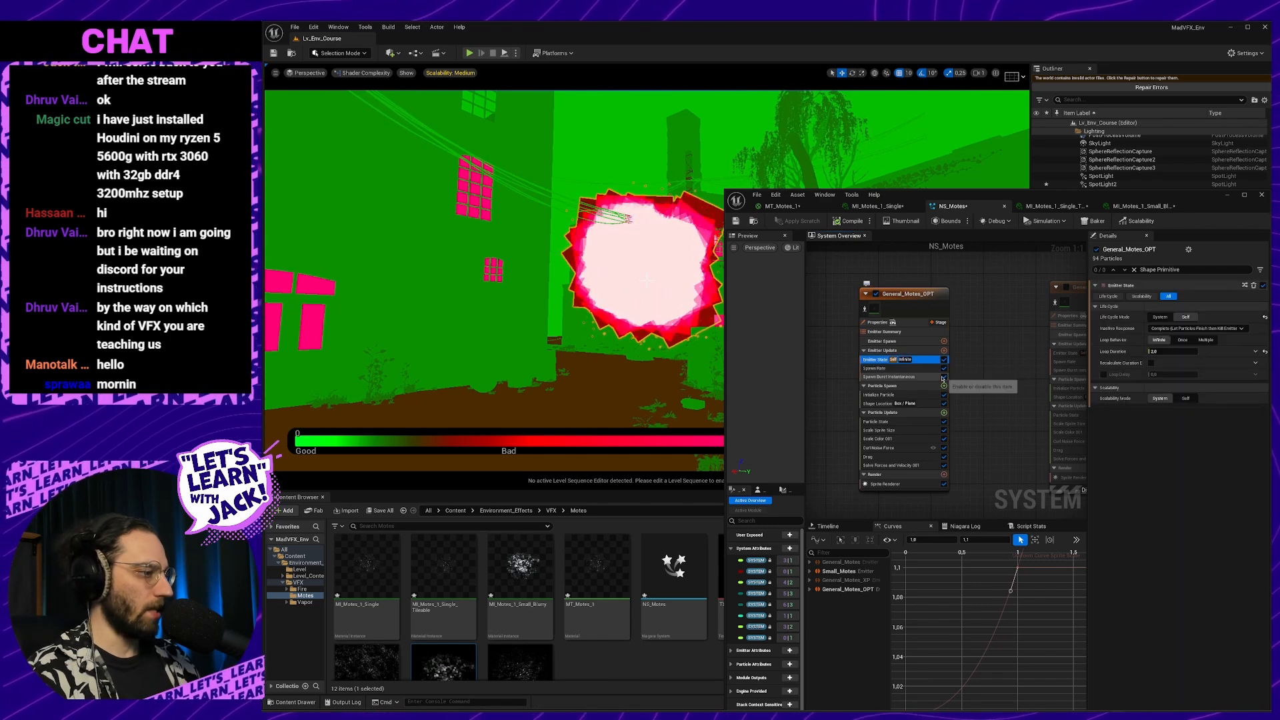
pyautogui.click(892, 368)
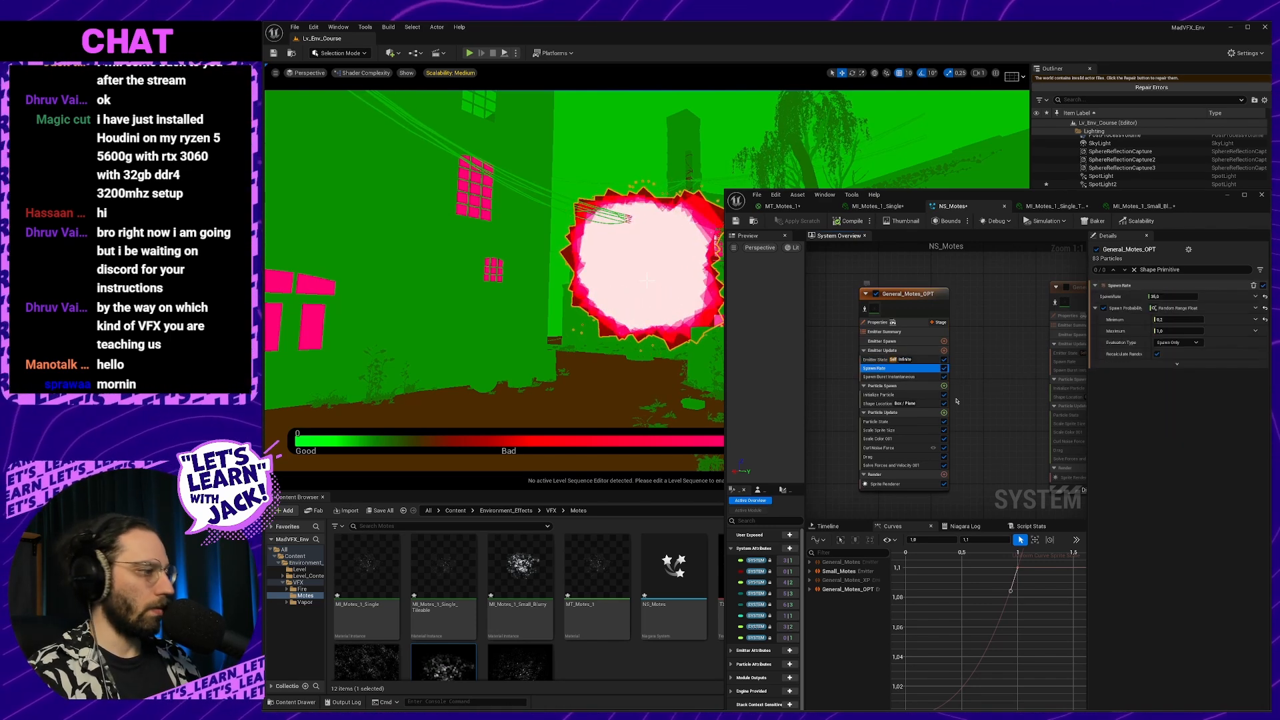
pyautogui.click(1163, 295)
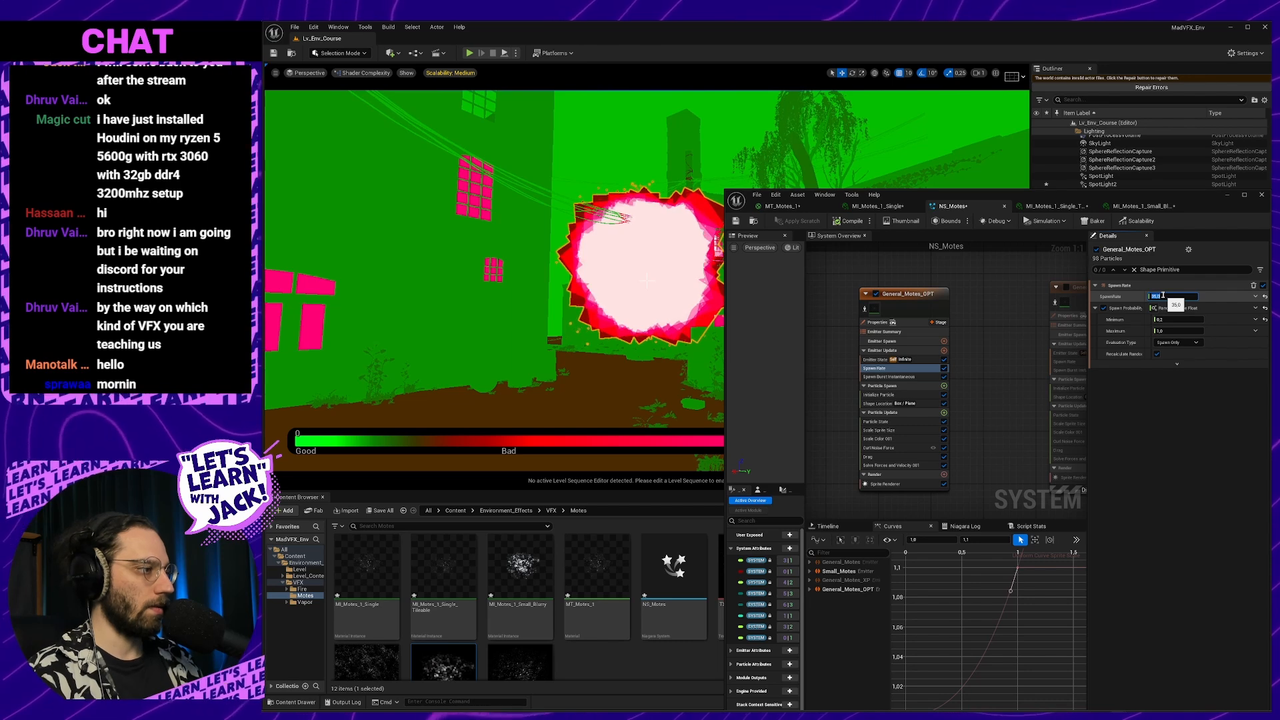
pyautogui.write('5')
pyautogui.press('Return')
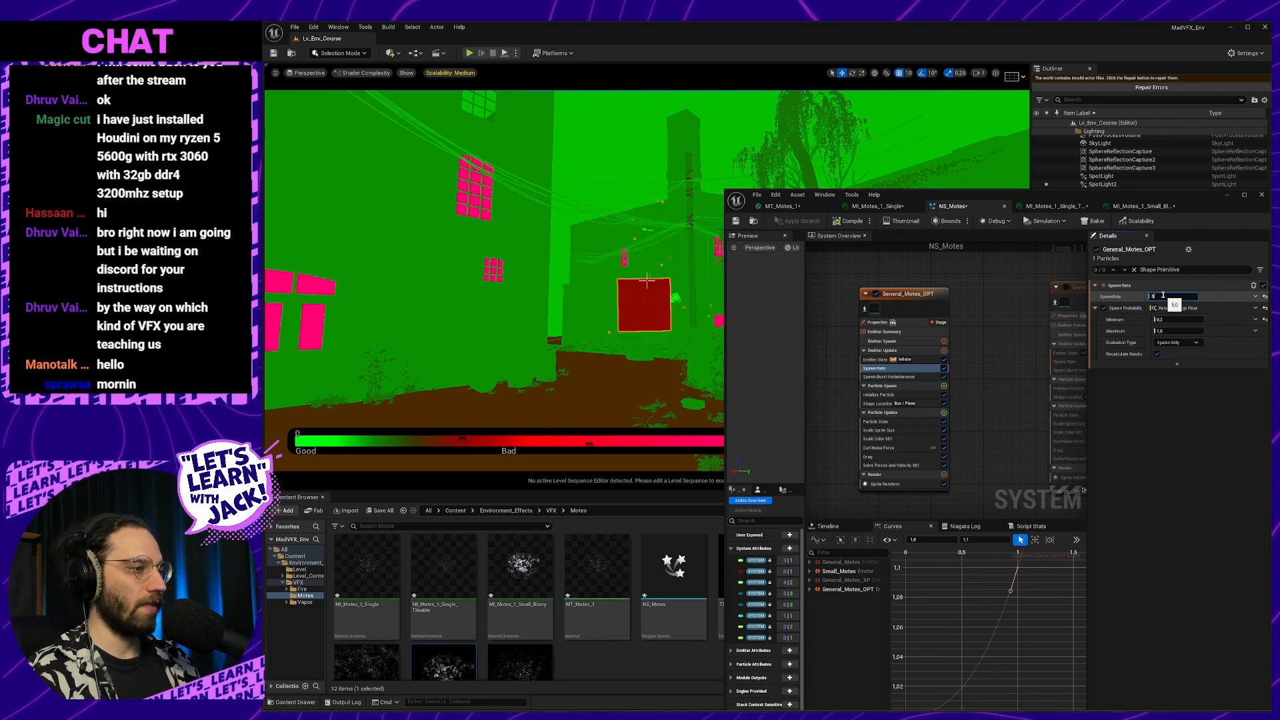
# In General_Motes_OPT's Initialize Particle module, set the uniform sprite size range to minimum 300 and maximum 500
pyautogui.click(903, 422)
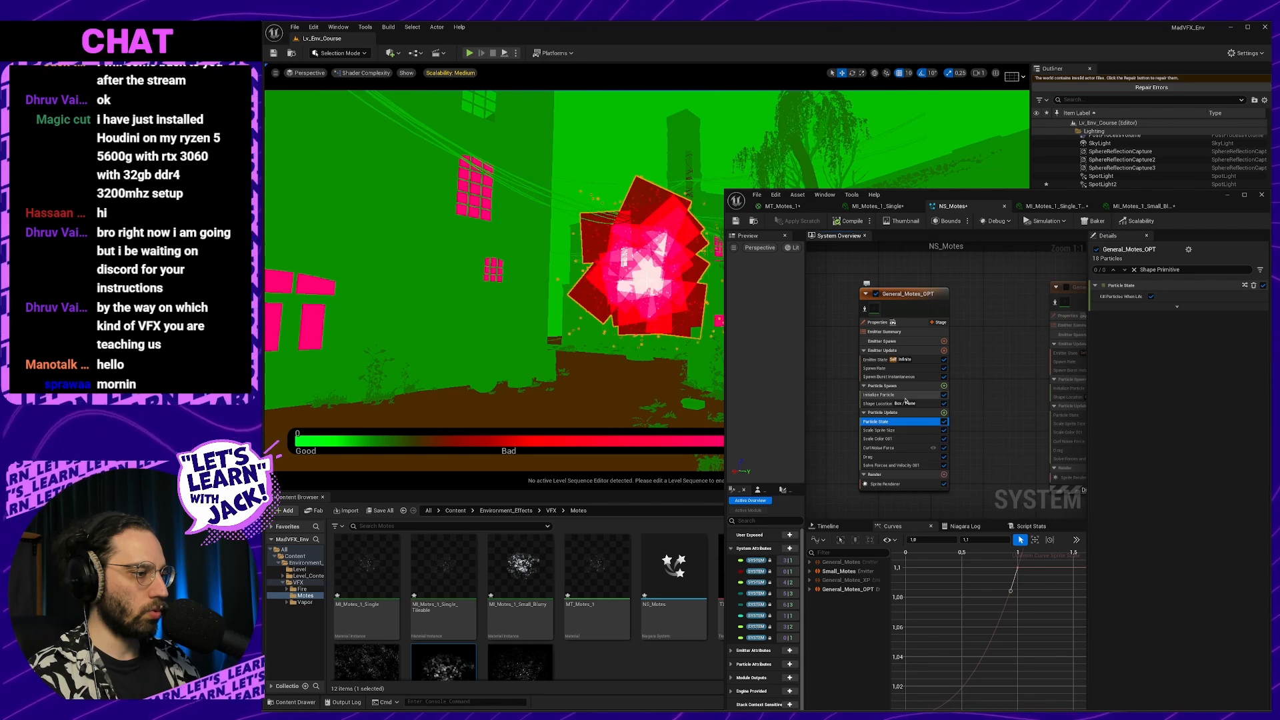
pyautogui.click(908, 397)
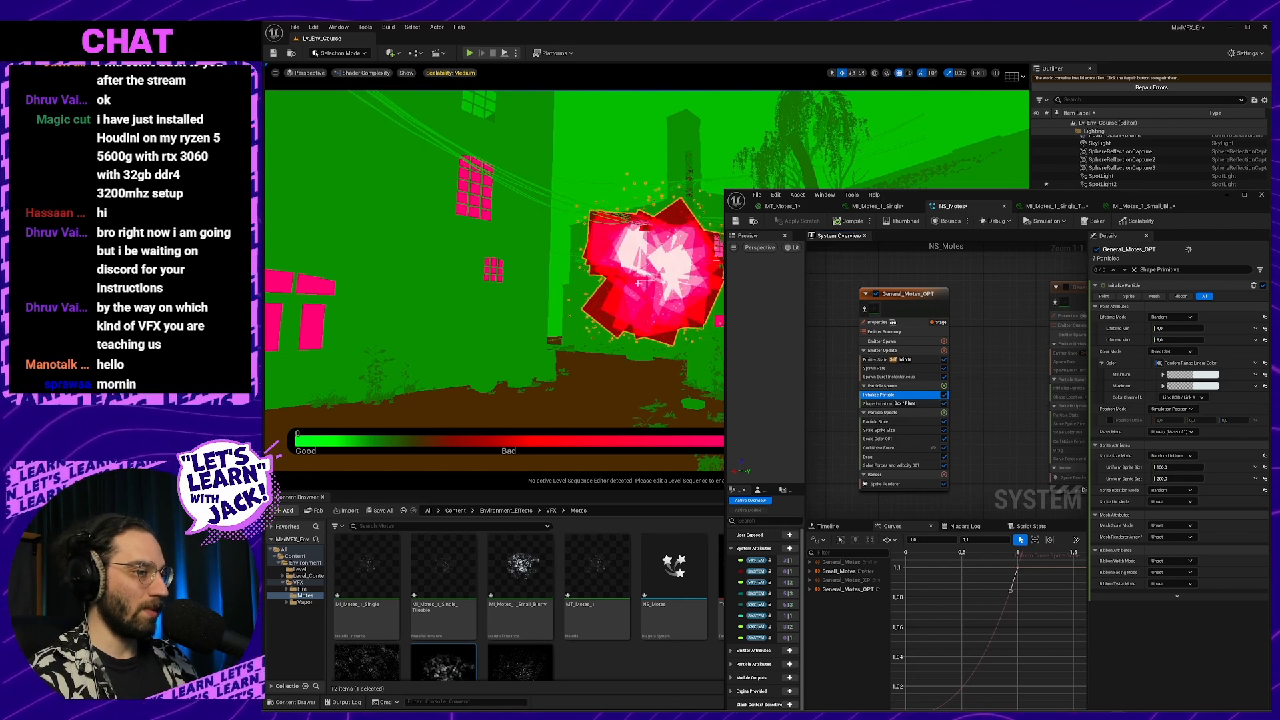
pyautogui.moveTo(980, 422); pyautogui.dragTo(974, 348, button='right')
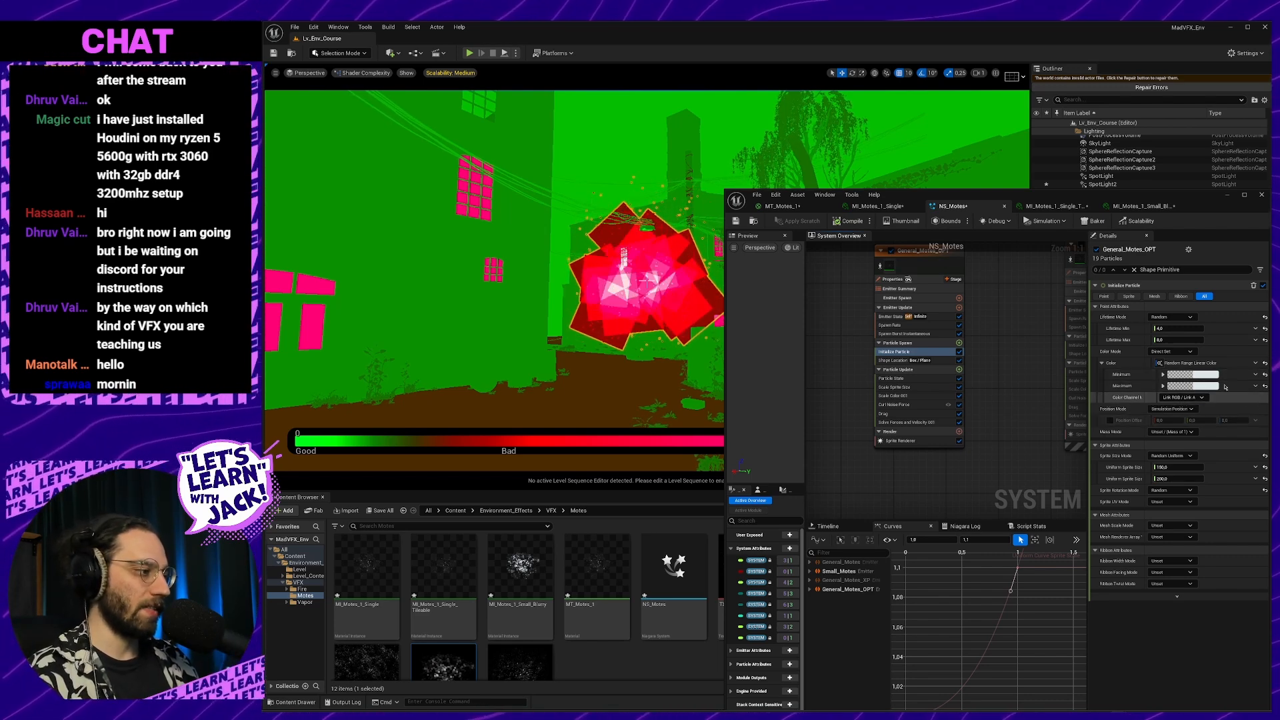
pyautogui.moveTo(1198, 197); pyautogui.dragTo(1133, 158)
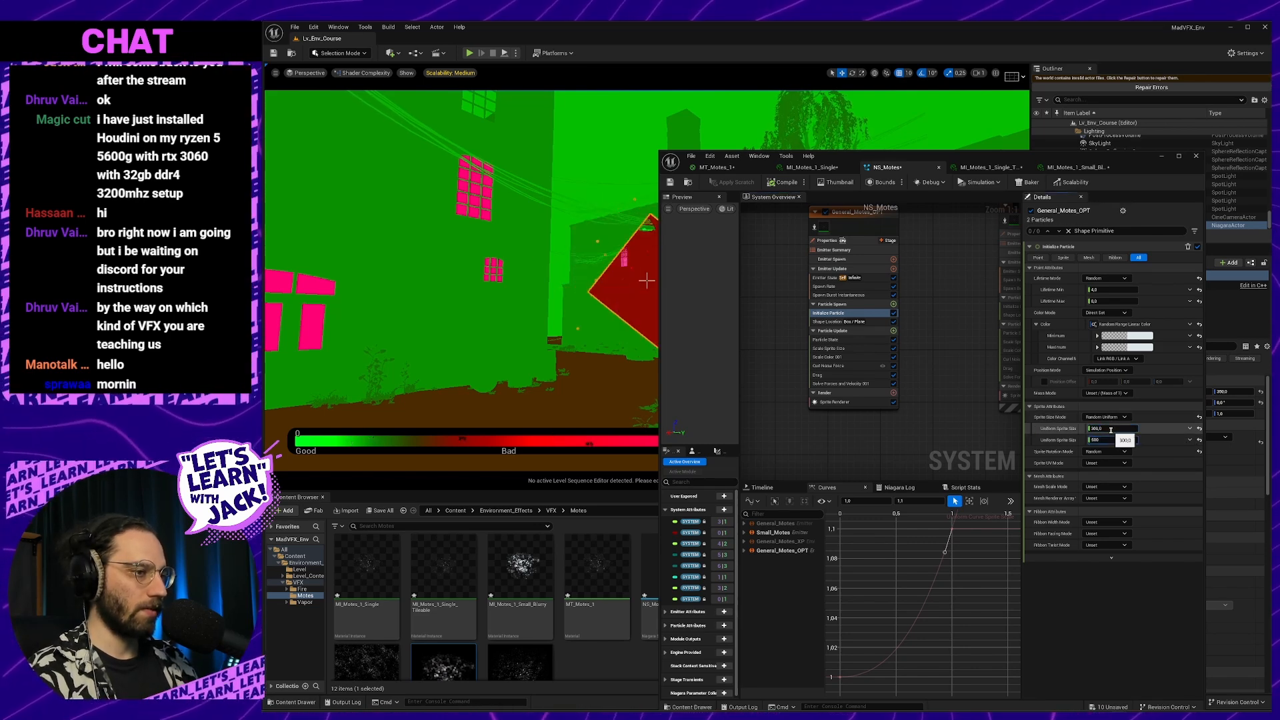
pyautogui.press('Return')
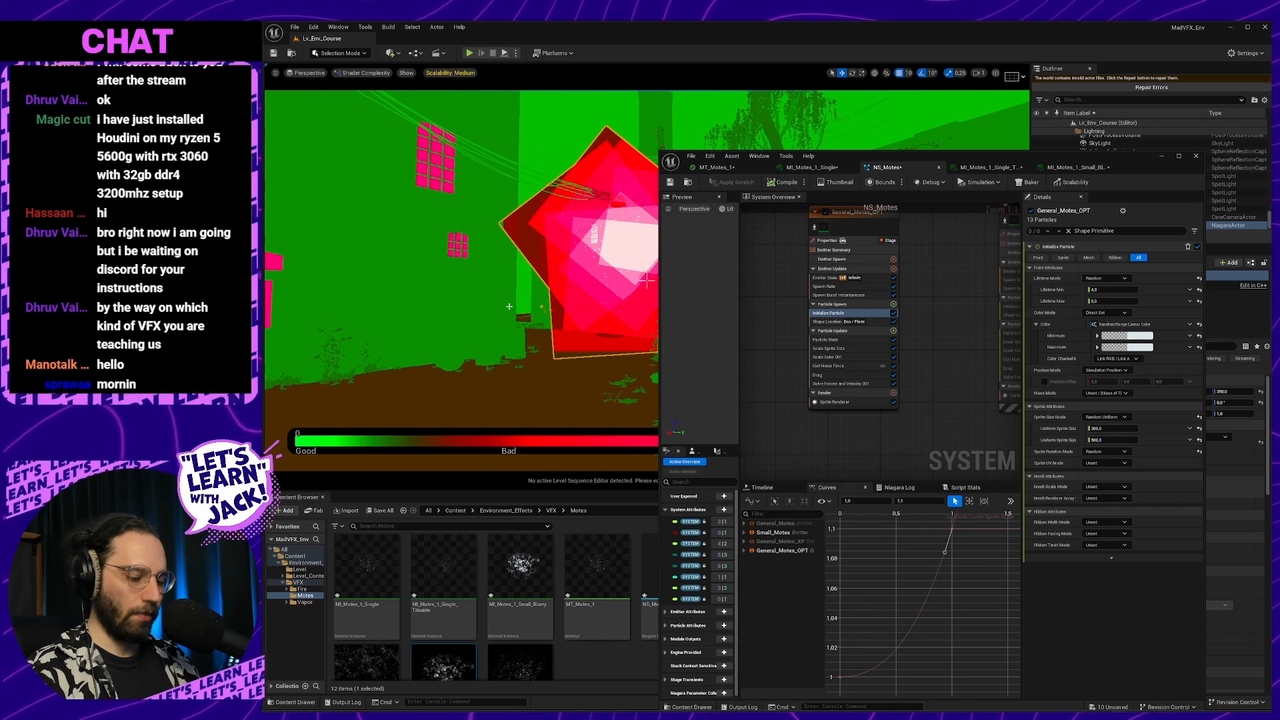
# Examine the enlarged motes in the level with Lit rendering, and return the viewport to Shader Complexity
pyautogui.click(337, 73)
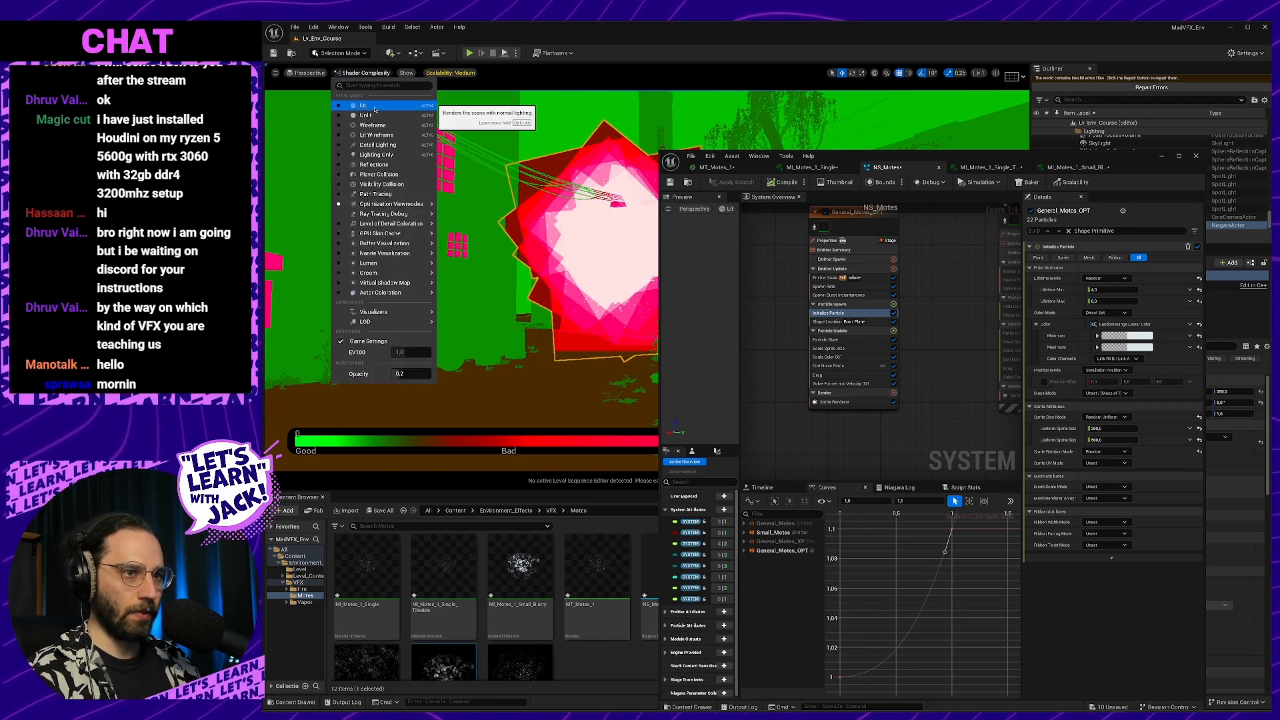
pyautogui.moveTo(572, 149); pyautogui.dragTo(572, 167, button='right')
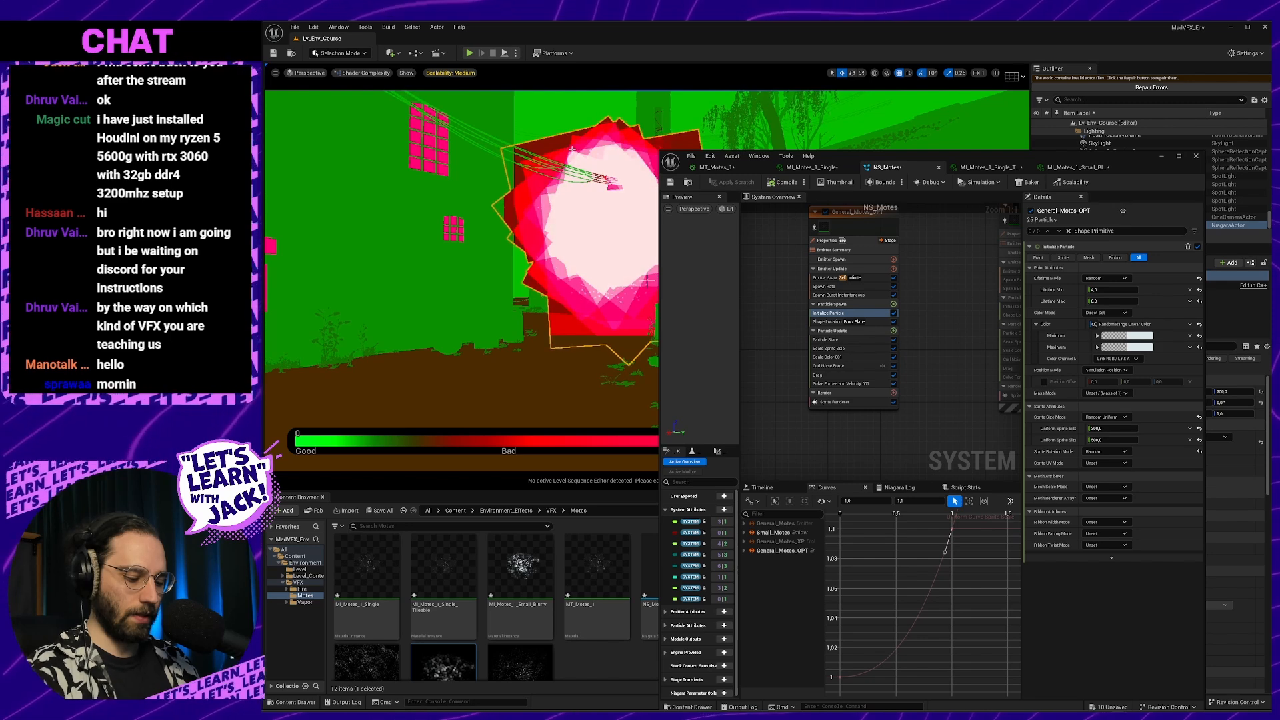
pyautogui.hotkey('alt', '4')
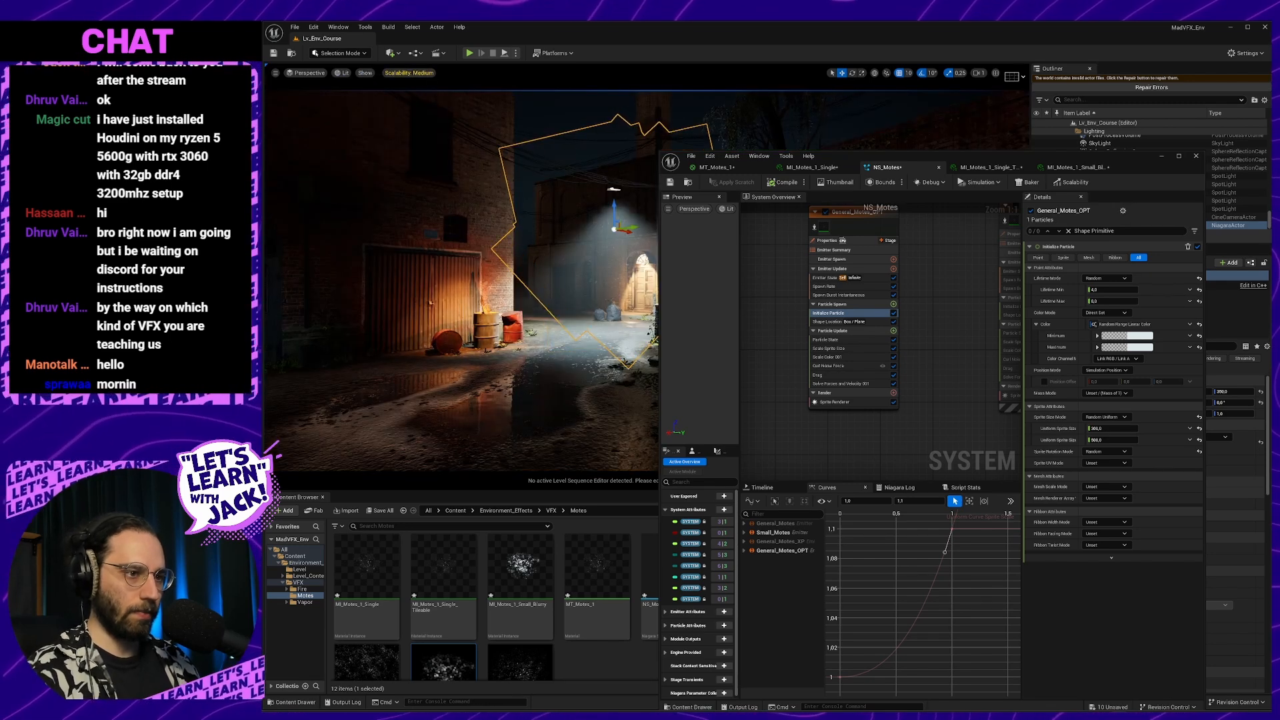
pyautogui.press('w')
pyautogui.moveTo(580, 164); pyautogui.dragTo(534, 159, button='right')
pyautogui.press('w')
pyautogui.press('s')
pyautogui.moveTo(603, 299); pyautogui.dragTo(602, 296, button='right')
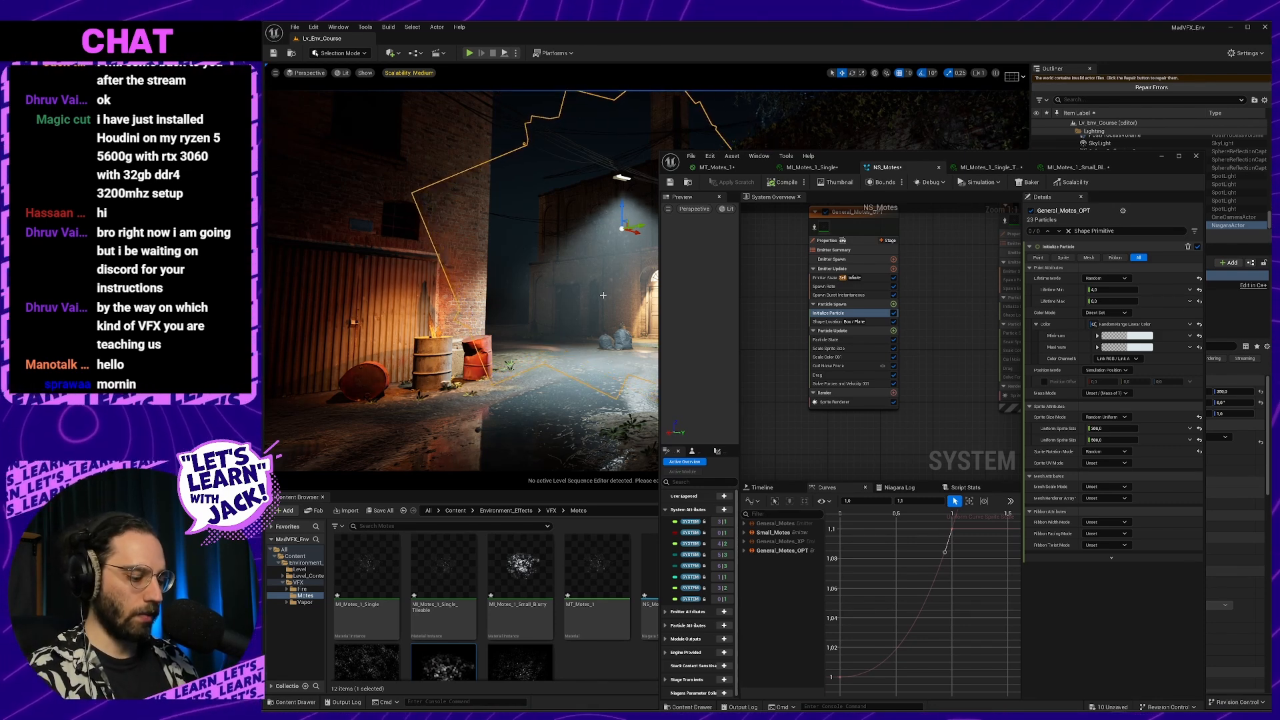
pyautogui.hotkey('alt', '8')
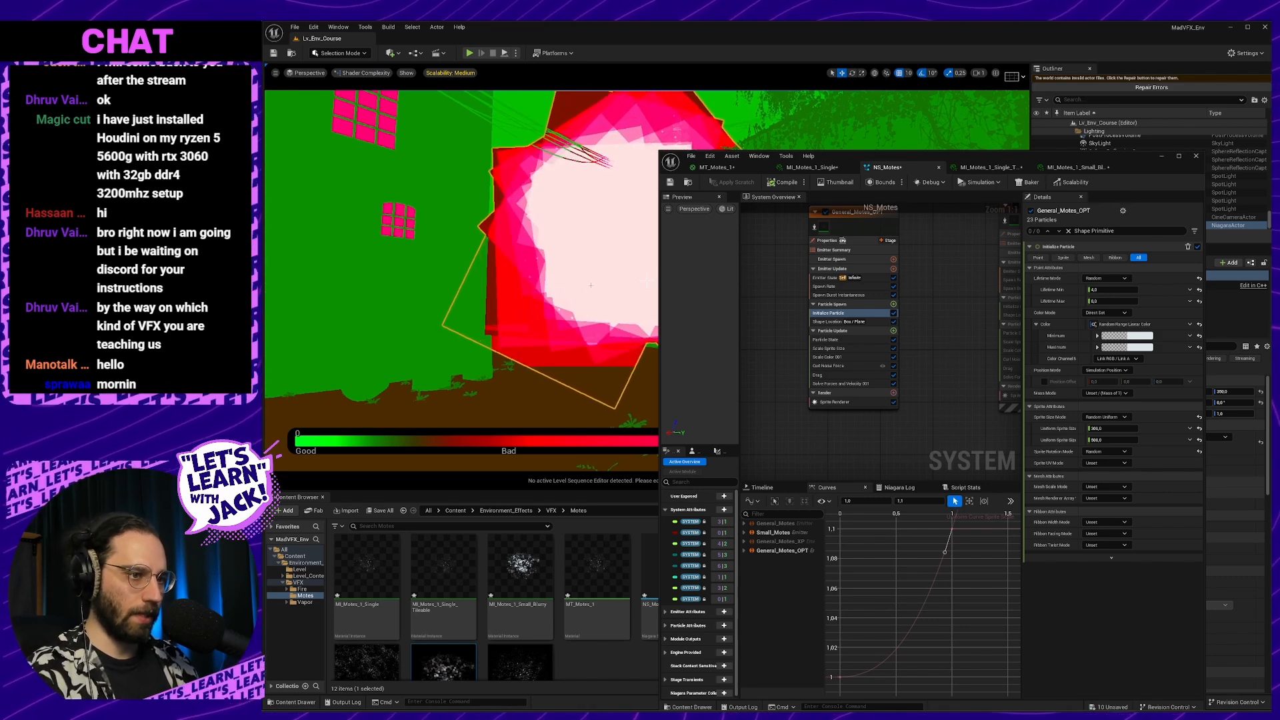
# With the level in Lit rendering, set General_Motes_OPT's Shape Location box size to 200 in X and Y
pyautogui.hotkey('alt', '4')
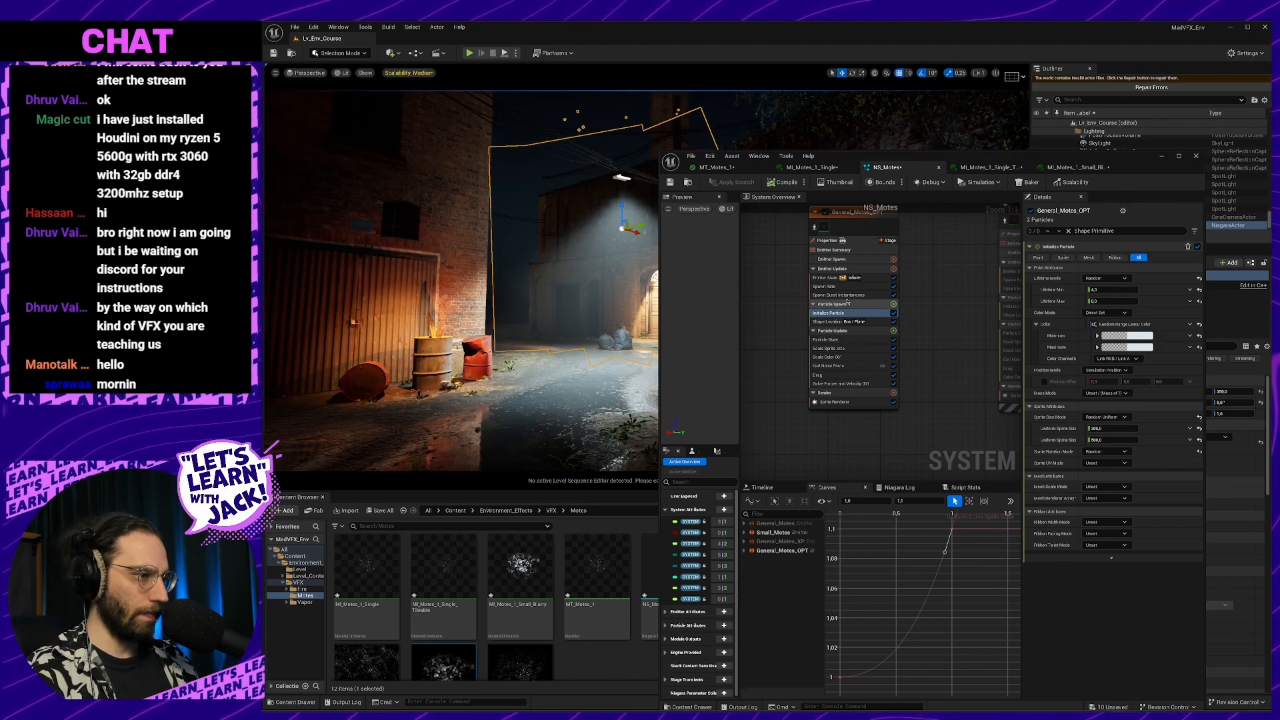
pyautogui.click(881, 277)
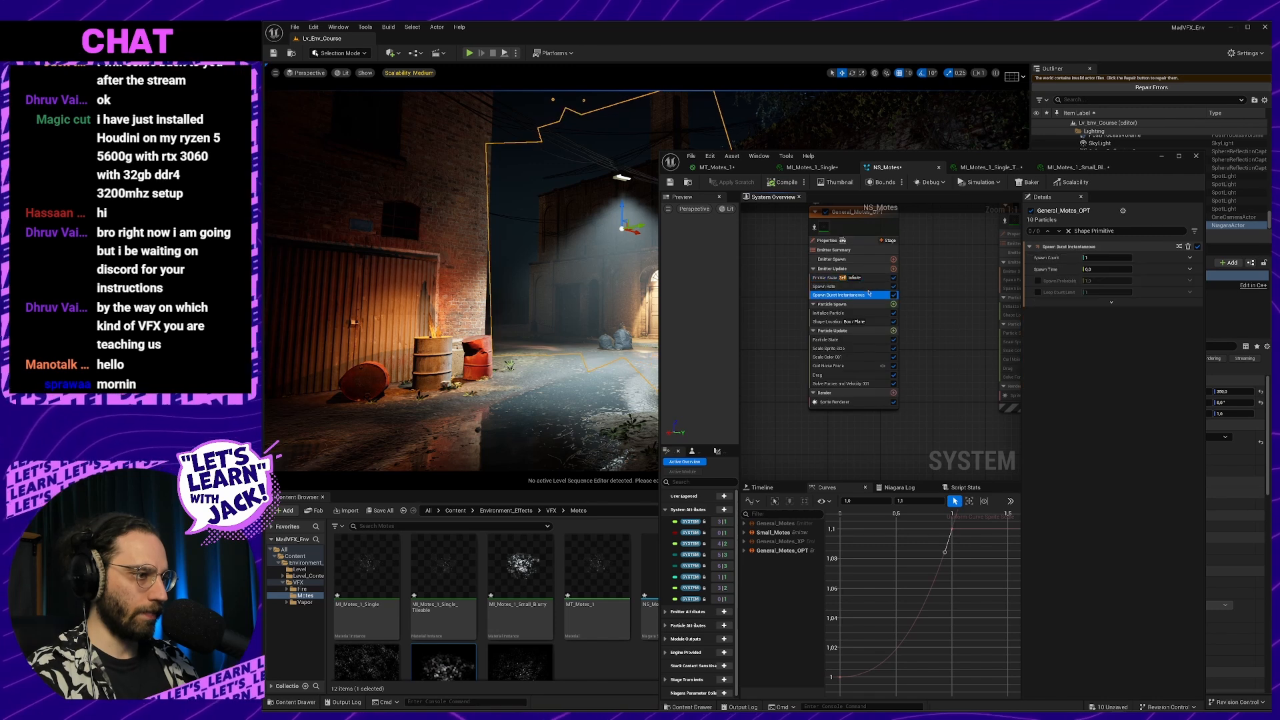
pyautogui.click(867, 286)
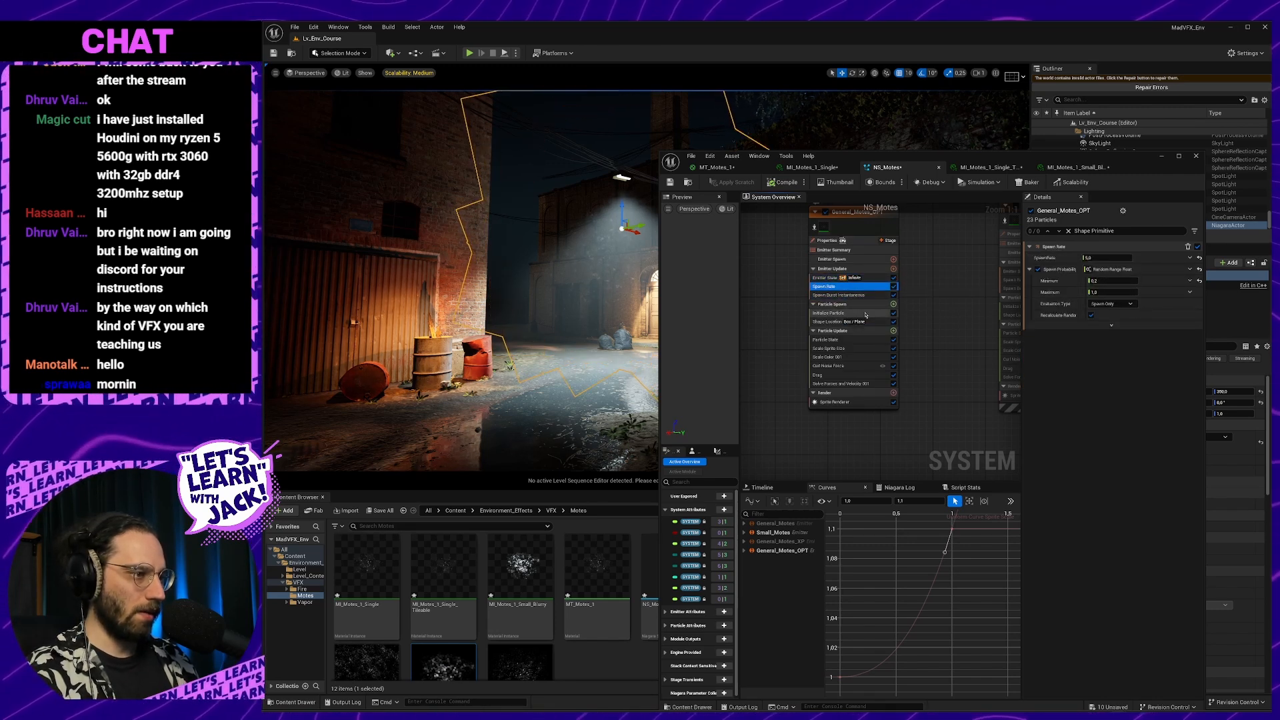
pyautogui.click(861, 322)
pyautogui.click(1116, 279)
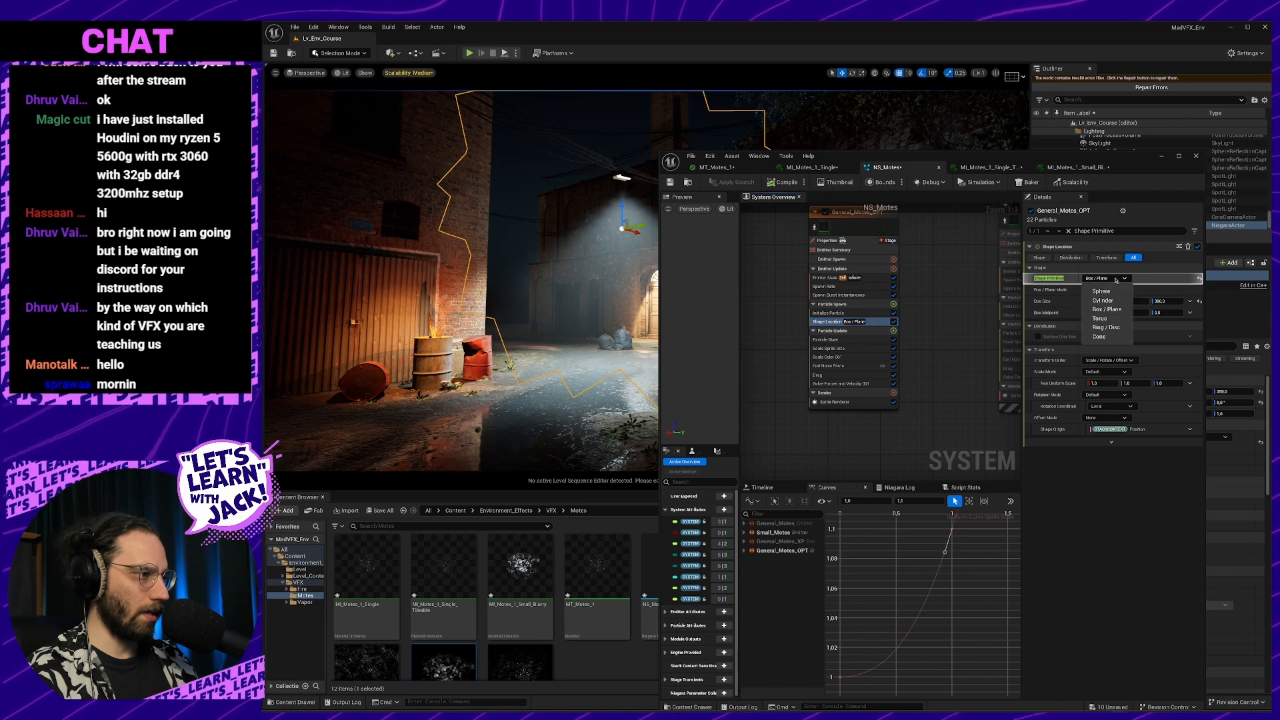
pyautogui.click(1108, 310)
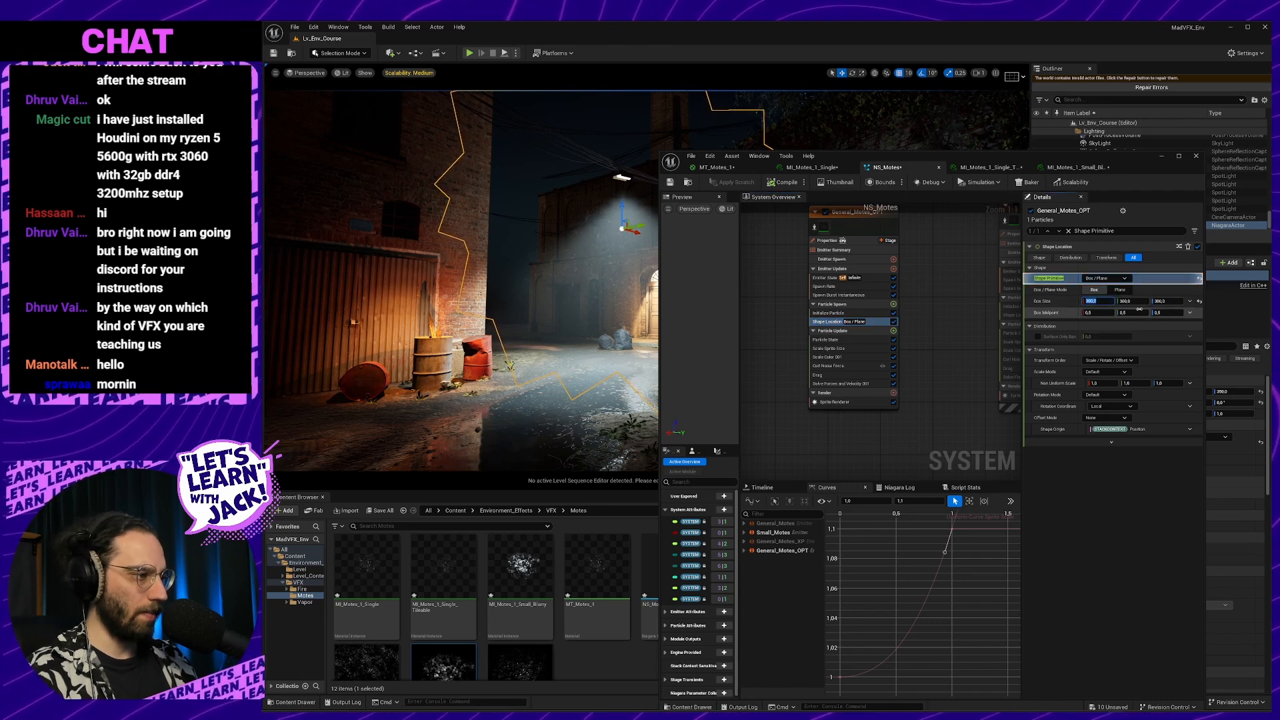
pyautogui.write('200')
pyautogui.press('Tab')
pyautogui.write('2')
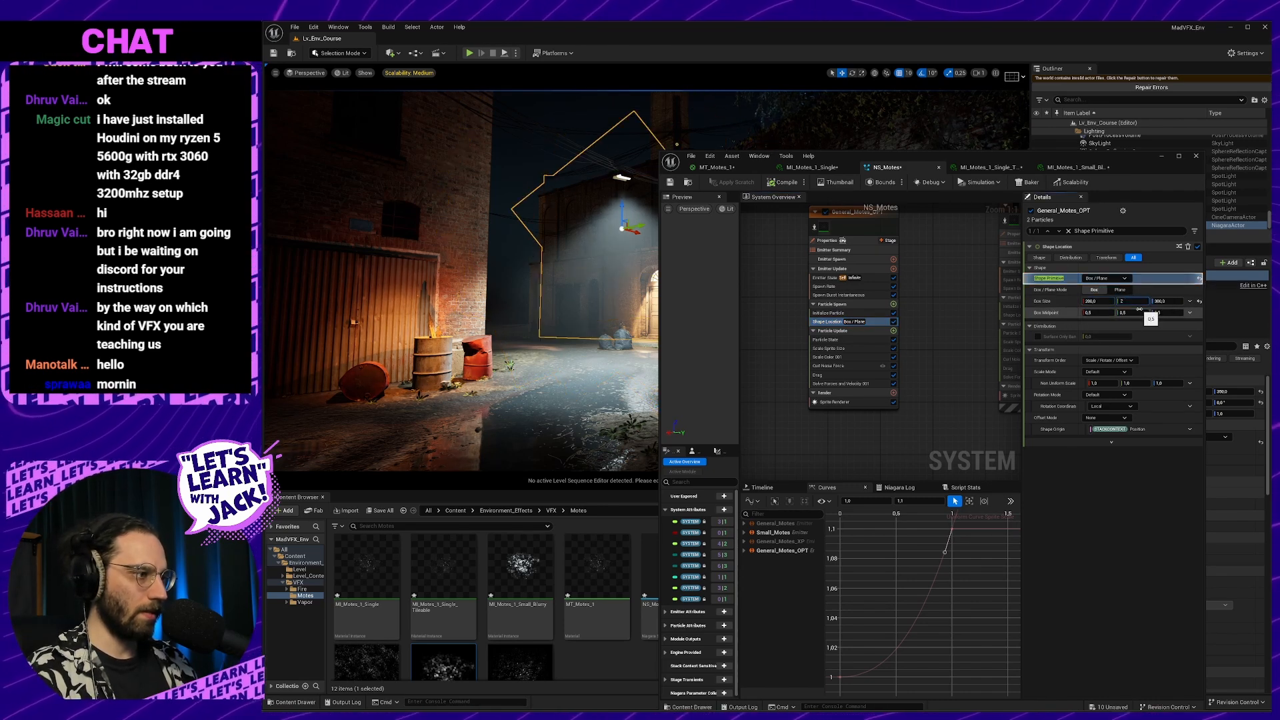
pyautogui.write('00')
pyautogui.press('Return')
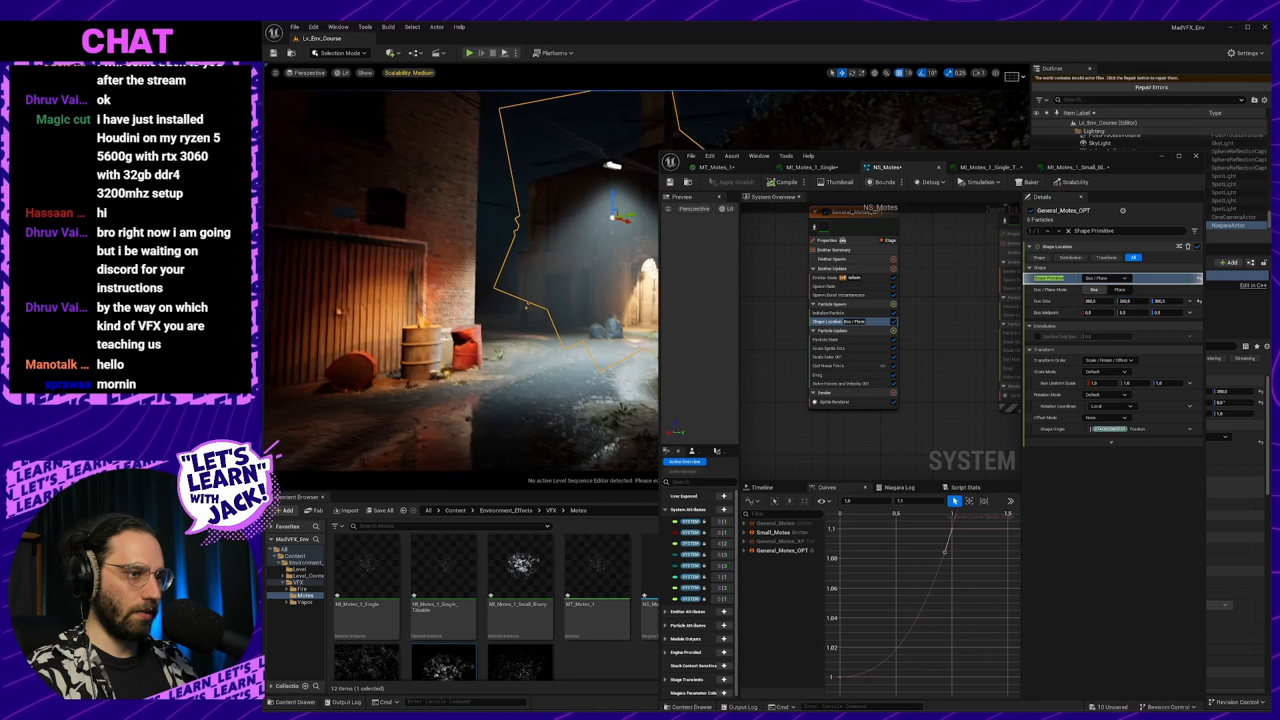
# Show the level in Shader Complexity and set the Shape Location box size to 100 in X and Y
pyautogui.moveTo(555, 231); pyautogui.dragTo(561, 231, button='right')
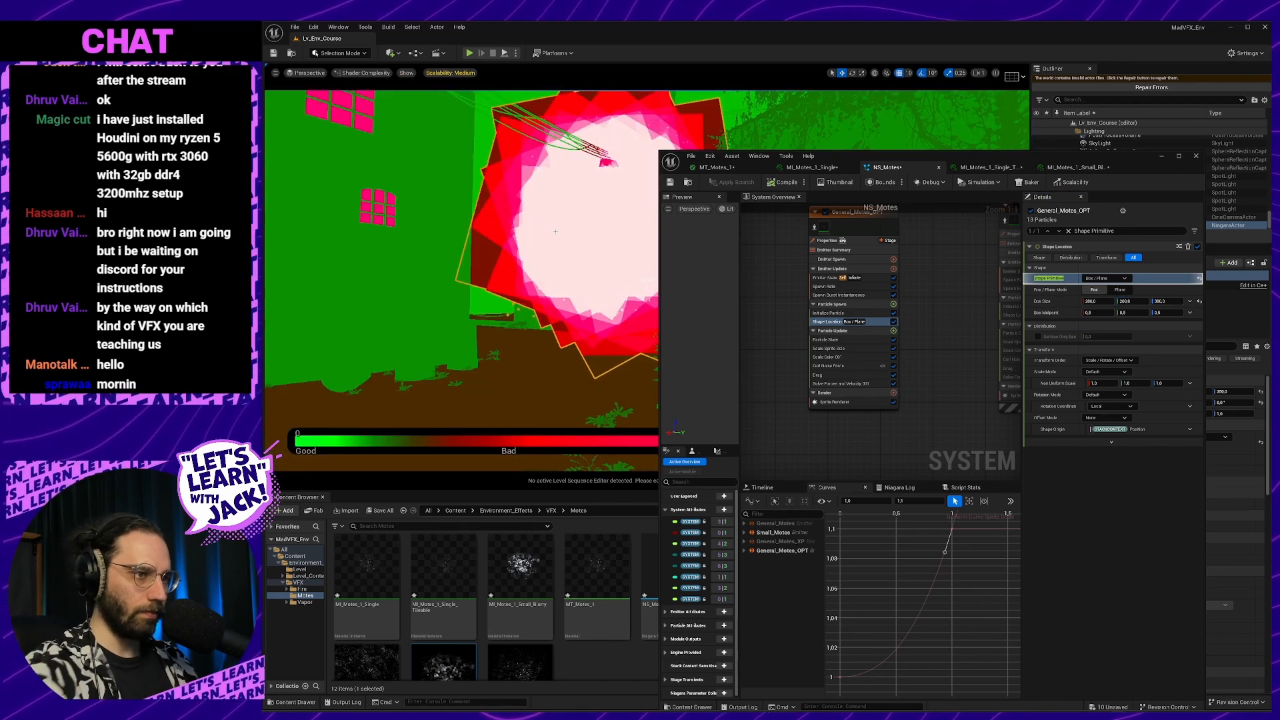
pyautogui.write('100')
pyautogui.press('Tab')
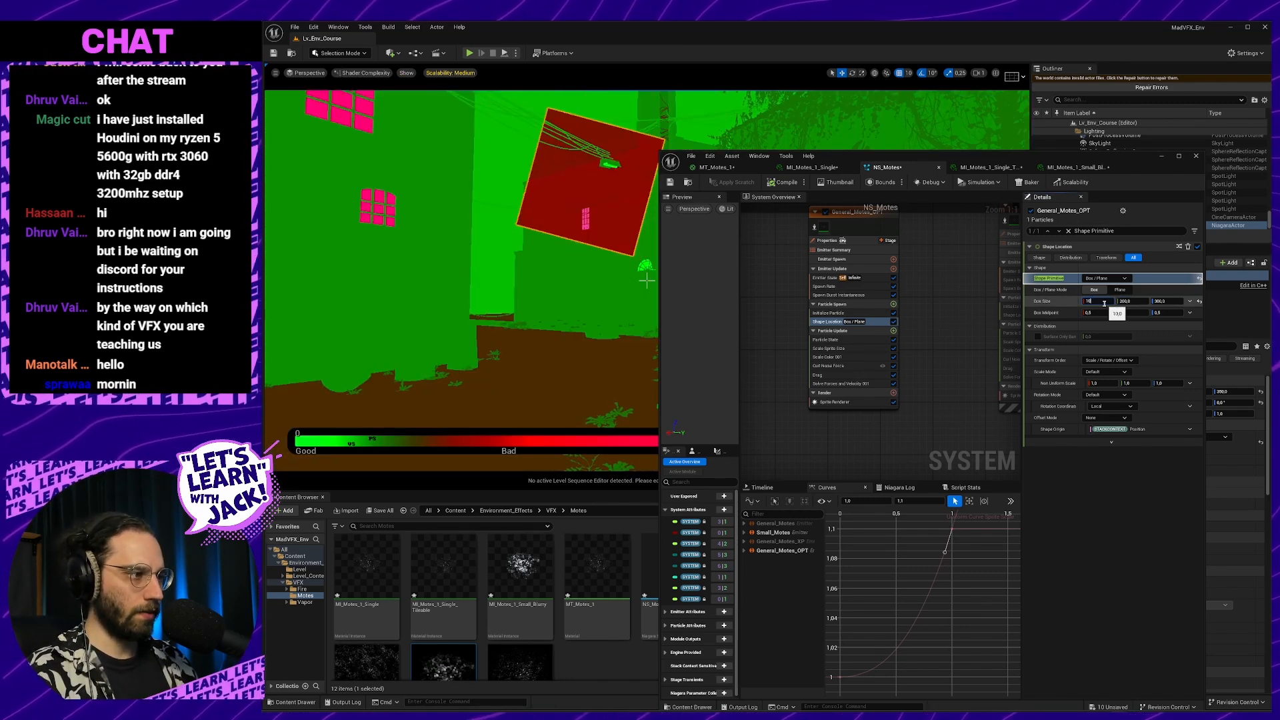
pyautogui.write('100')
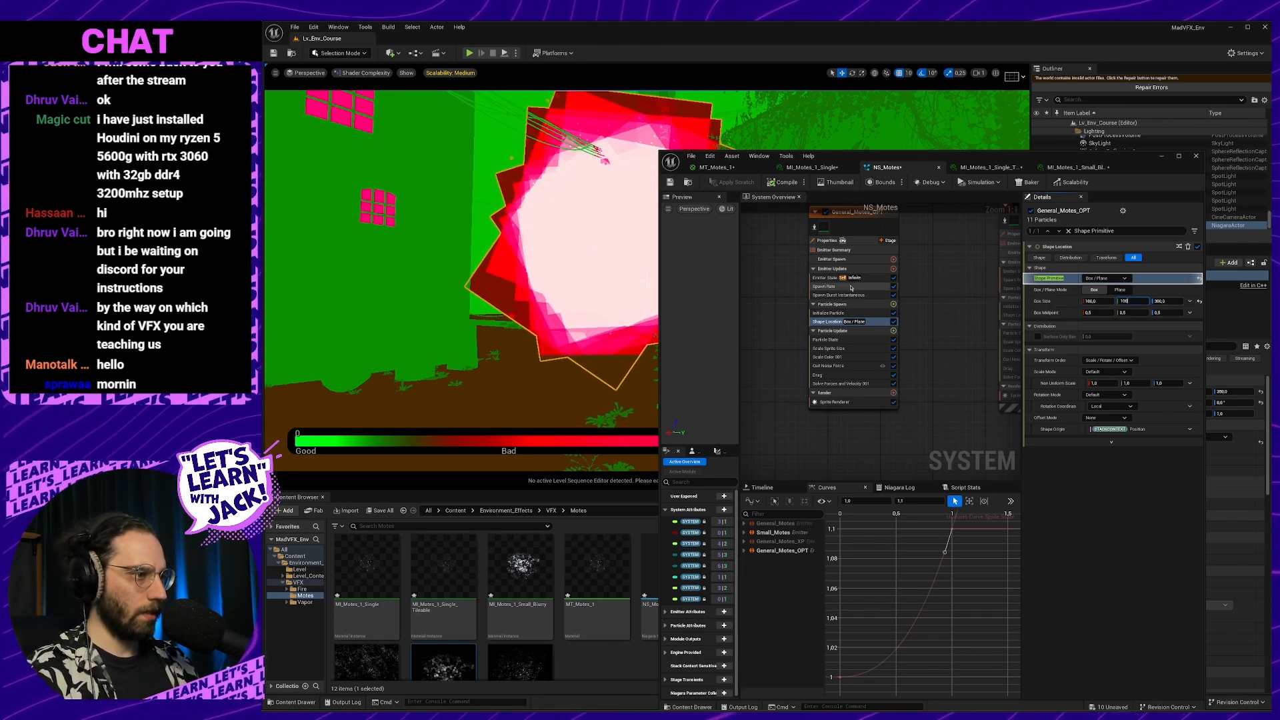
# In General_Motes_OPT's Initialize Particle module, set the uniform sprite size range to minimum 100 and maximum 400
pyautogui.click(854, 313)
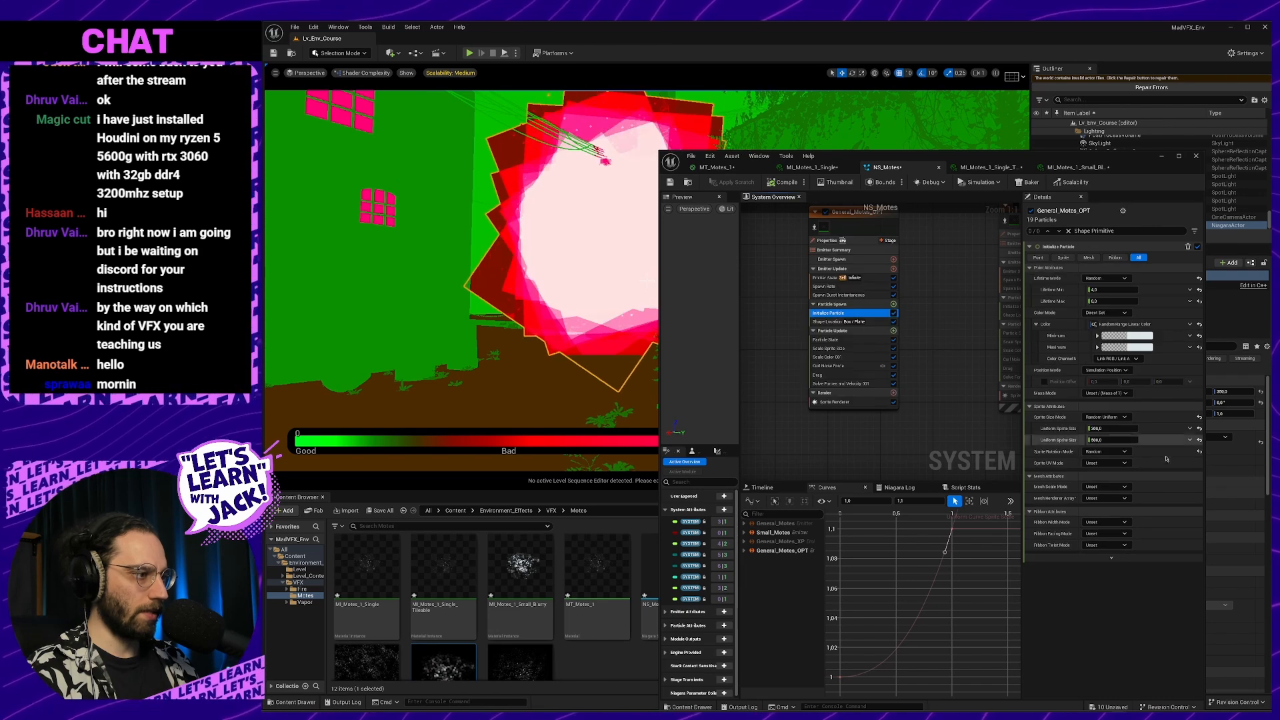
pyautogui.click(1102, 429)
pyautogui.write('100')
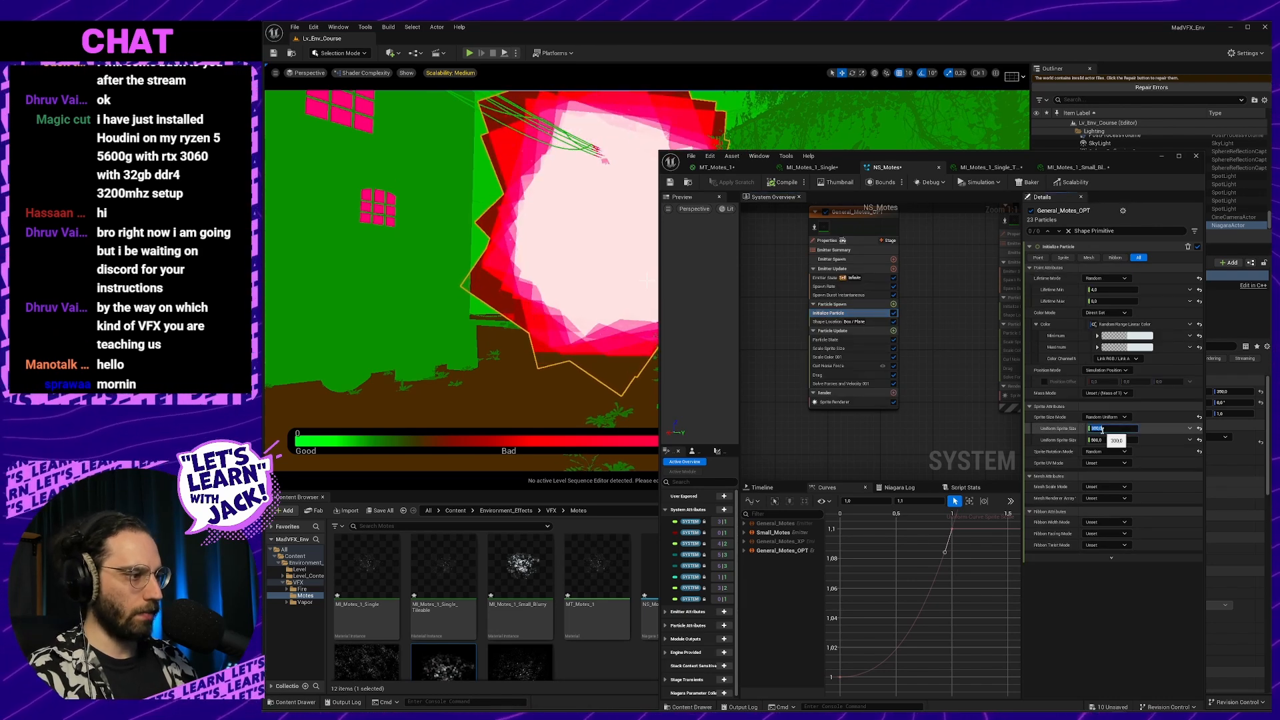
pyautogui.press('Return')
pyautogui.write('200')
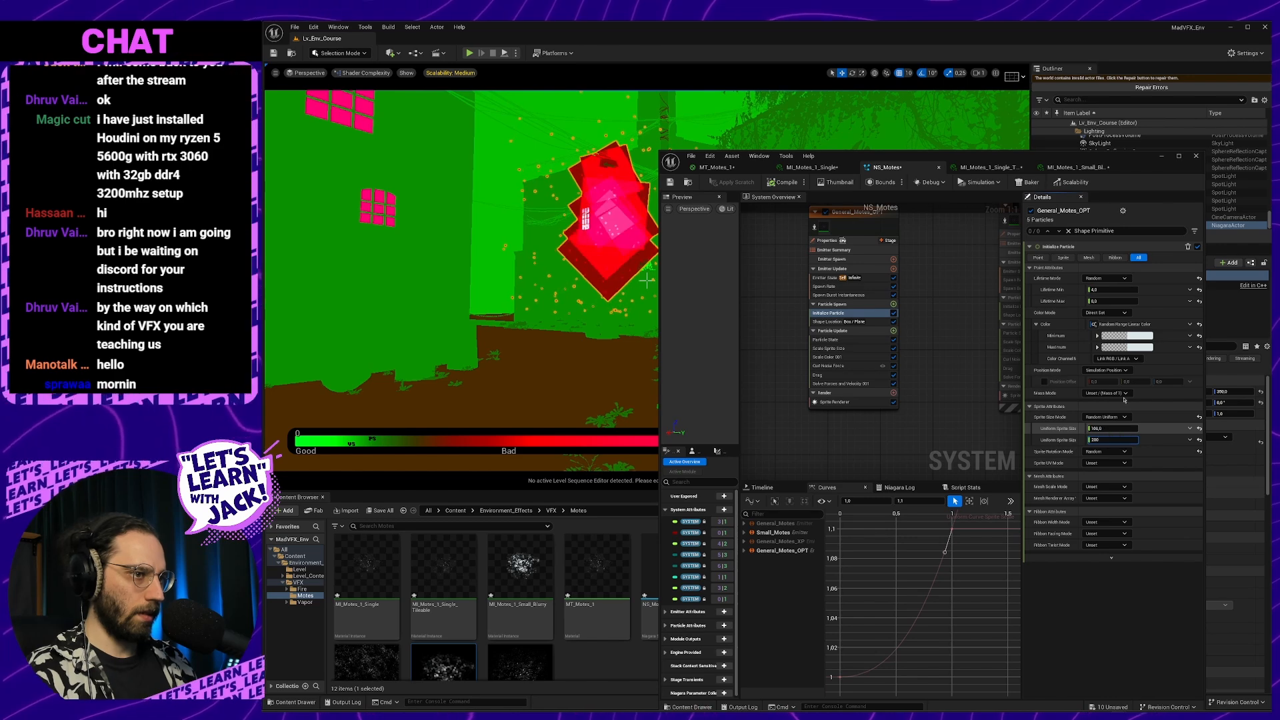
pyautogui.write('400')
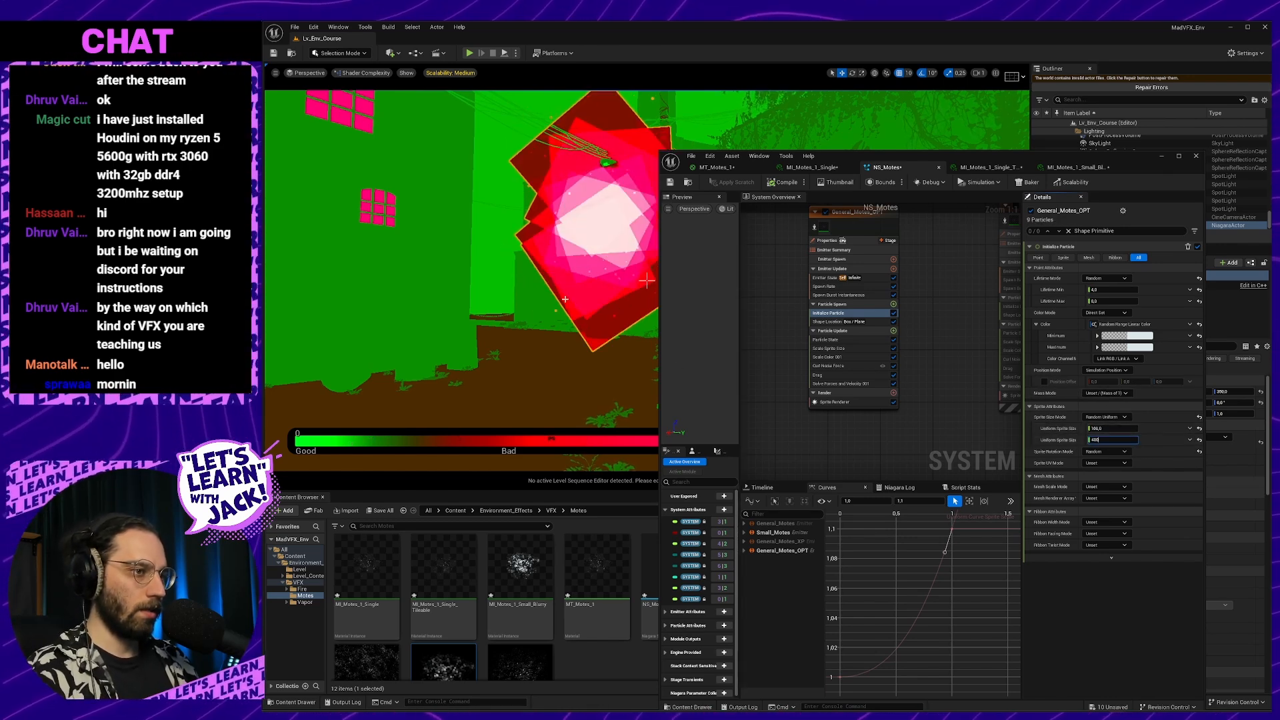
# Move the Niagara editor window aside and view the motes from farther back in Unlit and Lit rendering
pyautogui.moveTo(585, 308); pyautogui.dragTo(560, 367)
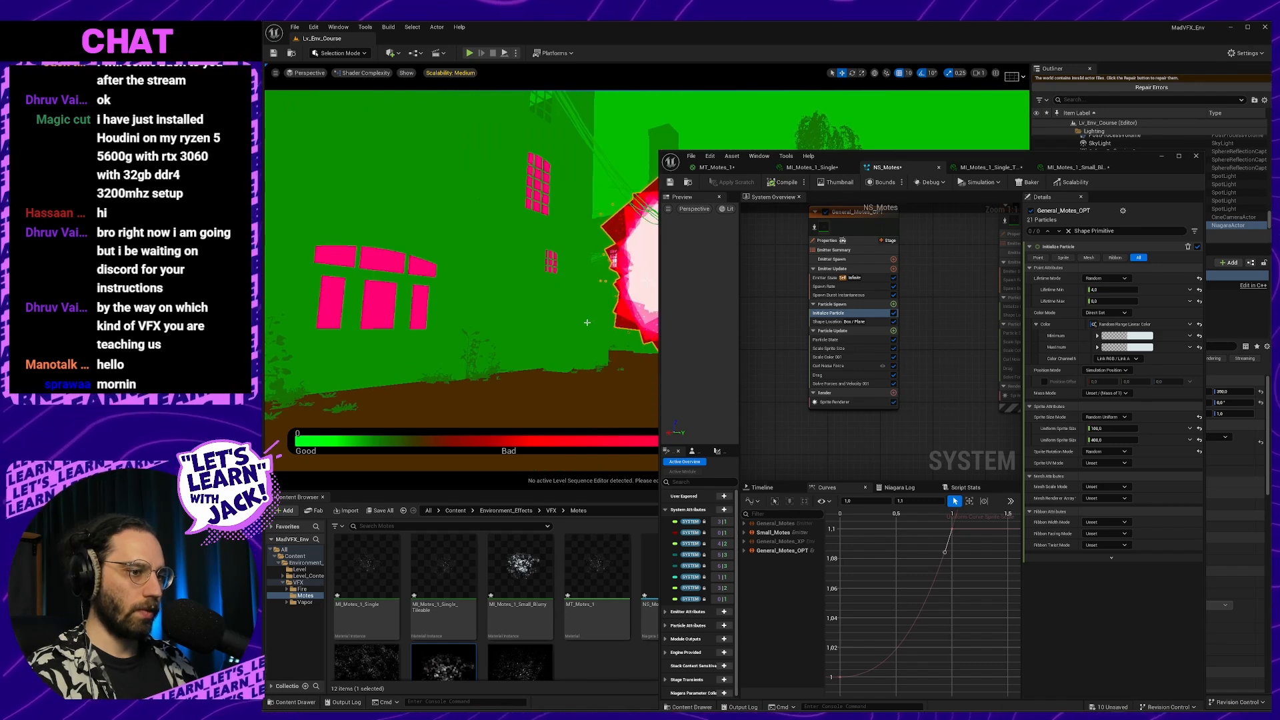
pyautogui.moveTo(968, 158); pyautogui.dragTo(1183, 184)
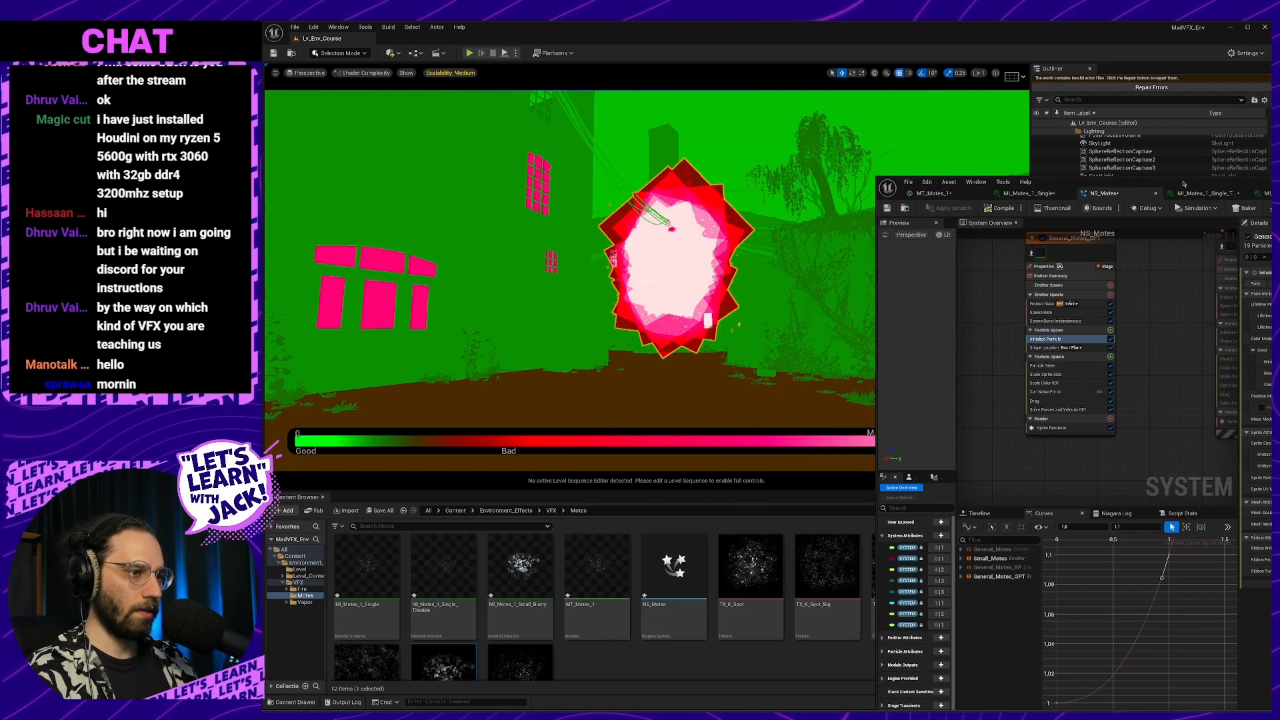
pyautogui.hotkey('alt', '3')
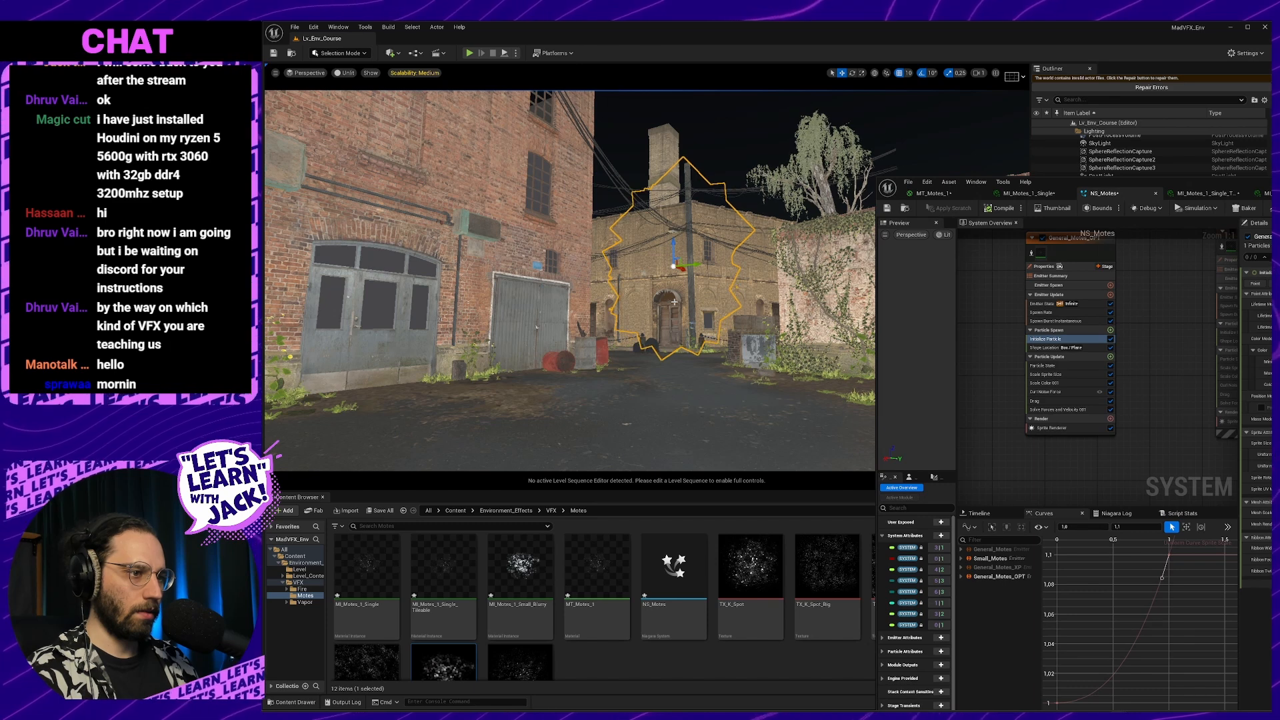
pyautogui.hotkey('alt', '4')
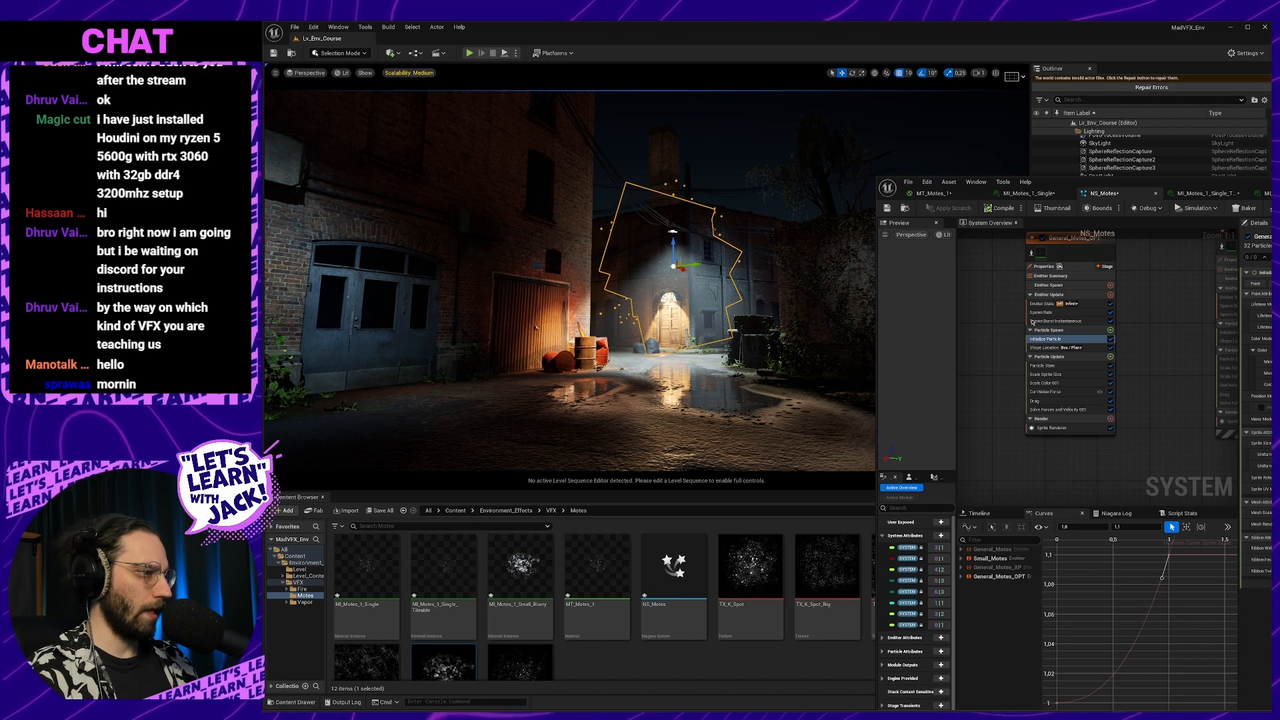
# Select the Shape Location module and compare the motes in the level repeatedly between Shader Complexity and Lit rendering
pyautogui.click(1083, 348)
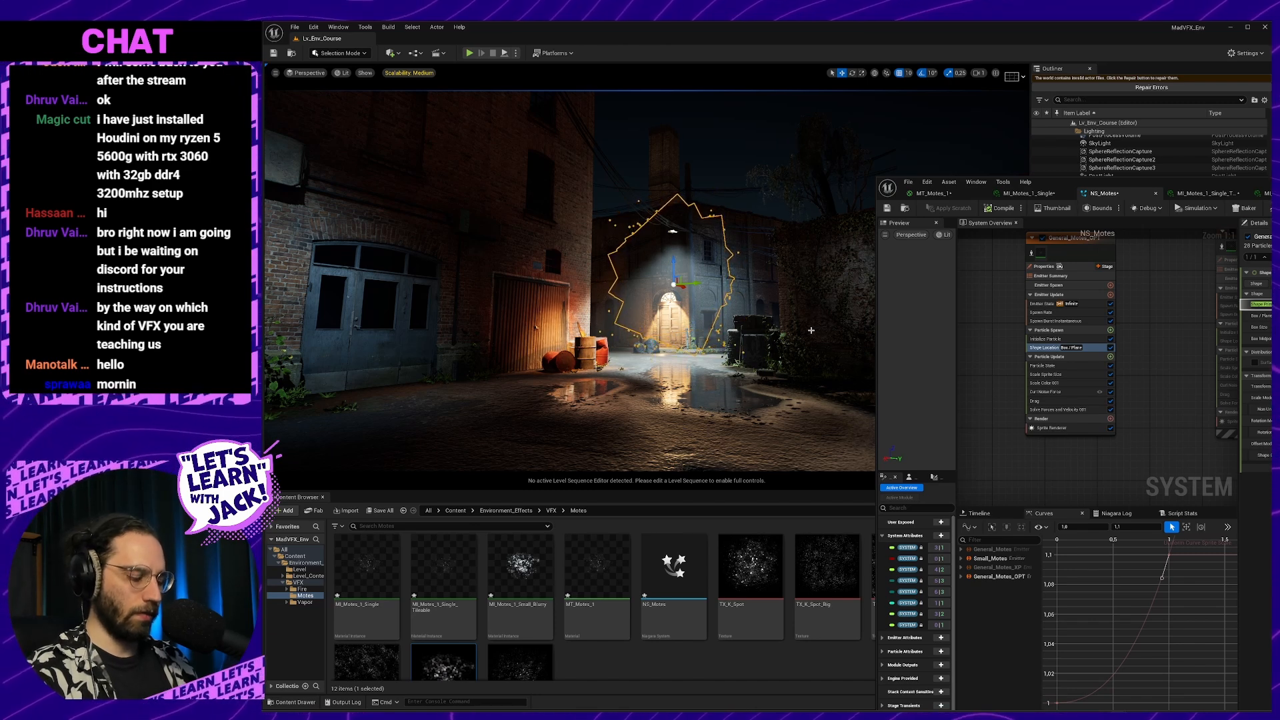
pyautogui.hotkey('alt', '8')
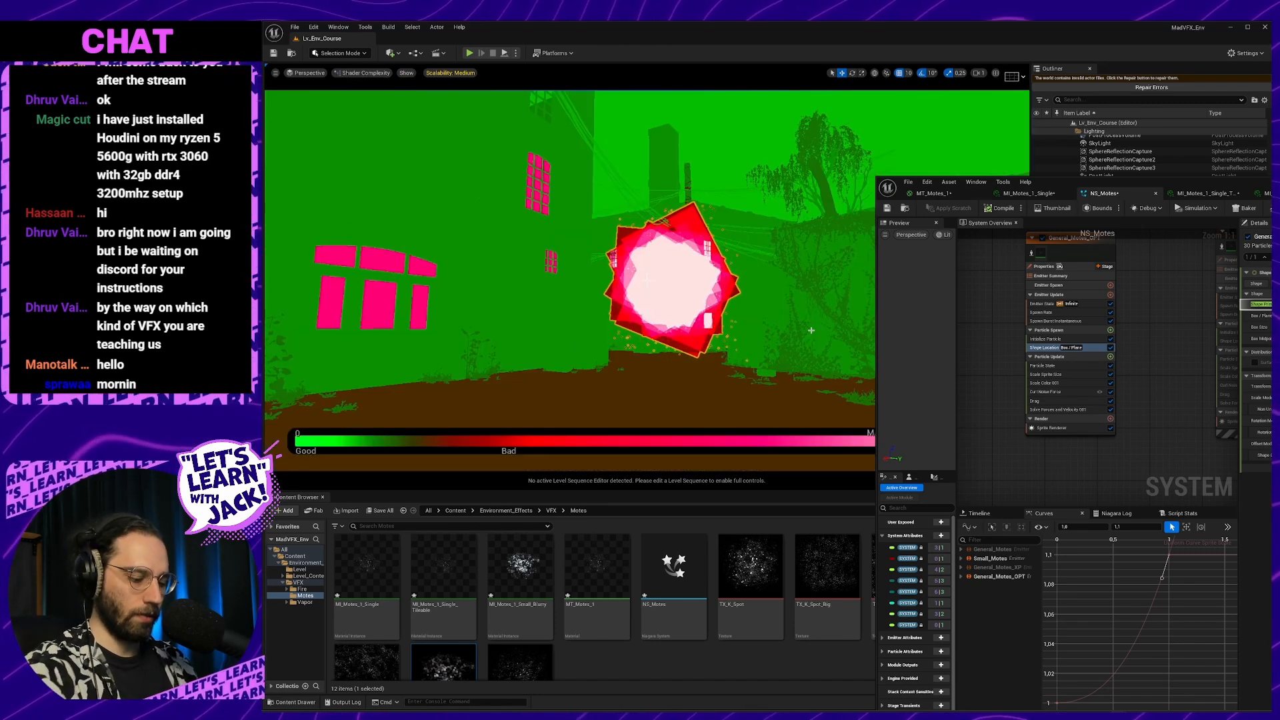
pyautogui.hotkey('alt', '4')
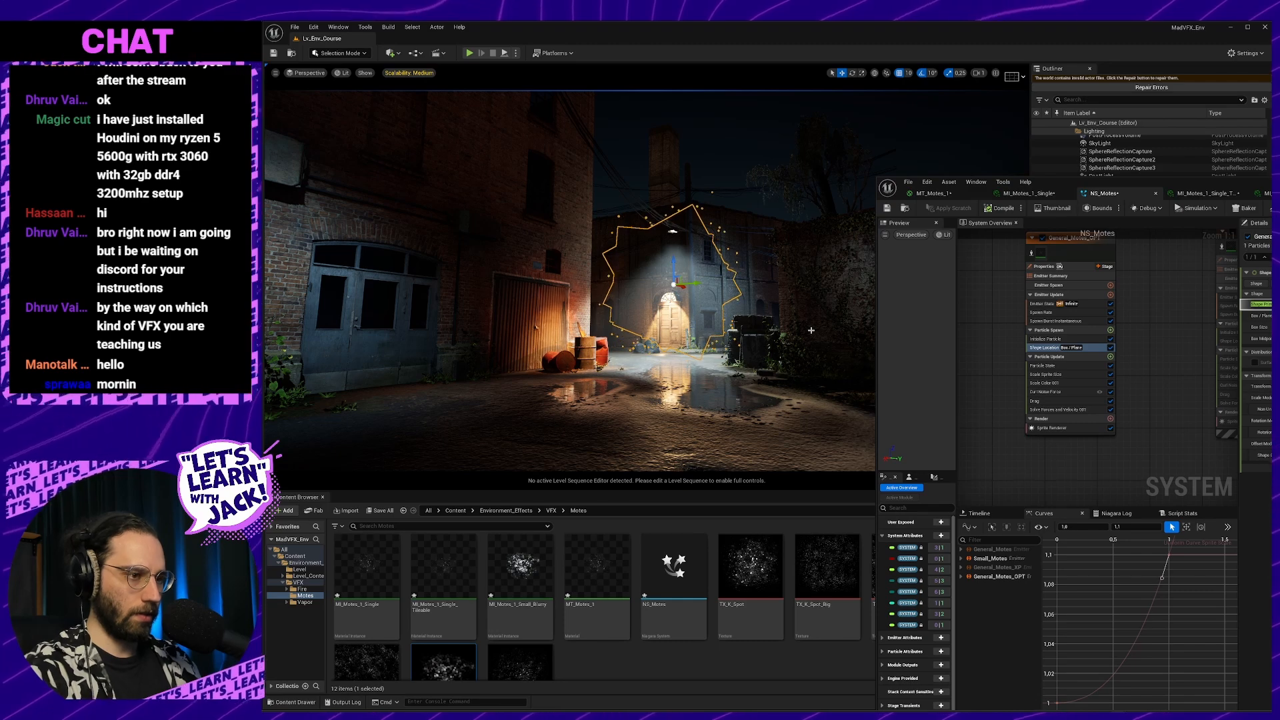
pyautogui.hotkey('alt', '8')
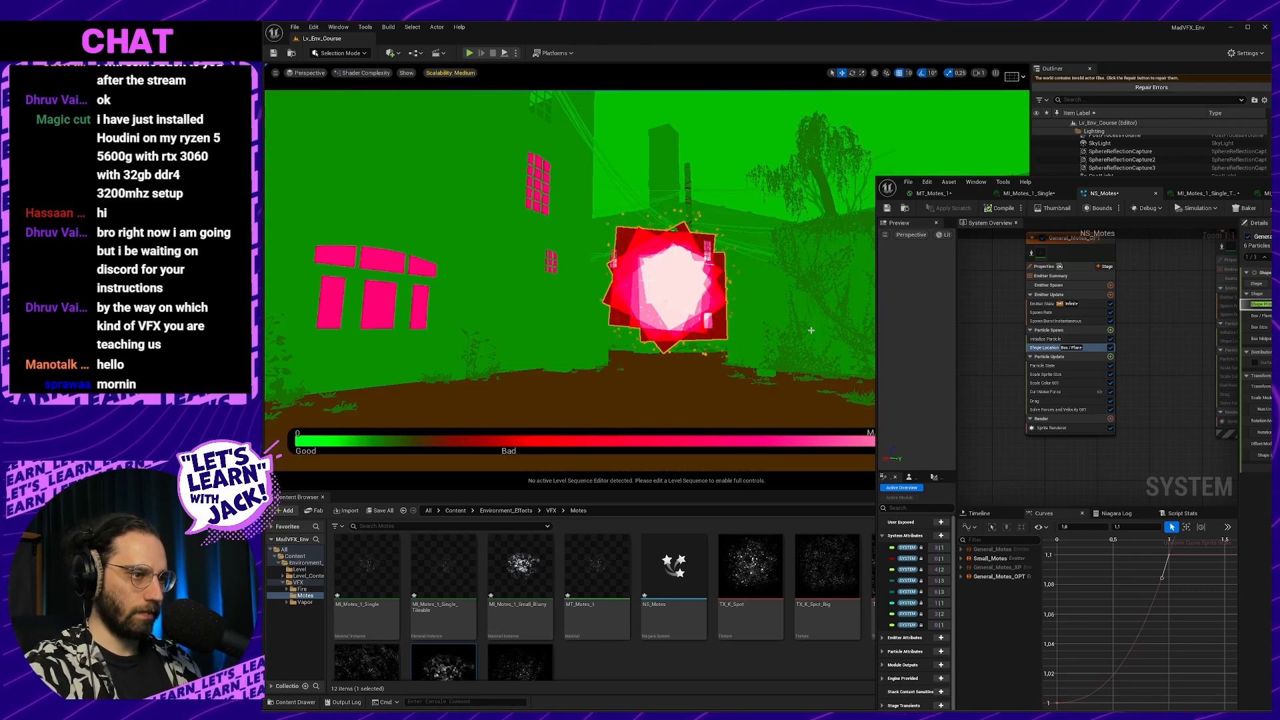
pyautogui.hotkey('alt', '4')
pyautogui.hotkey('alt', '8')
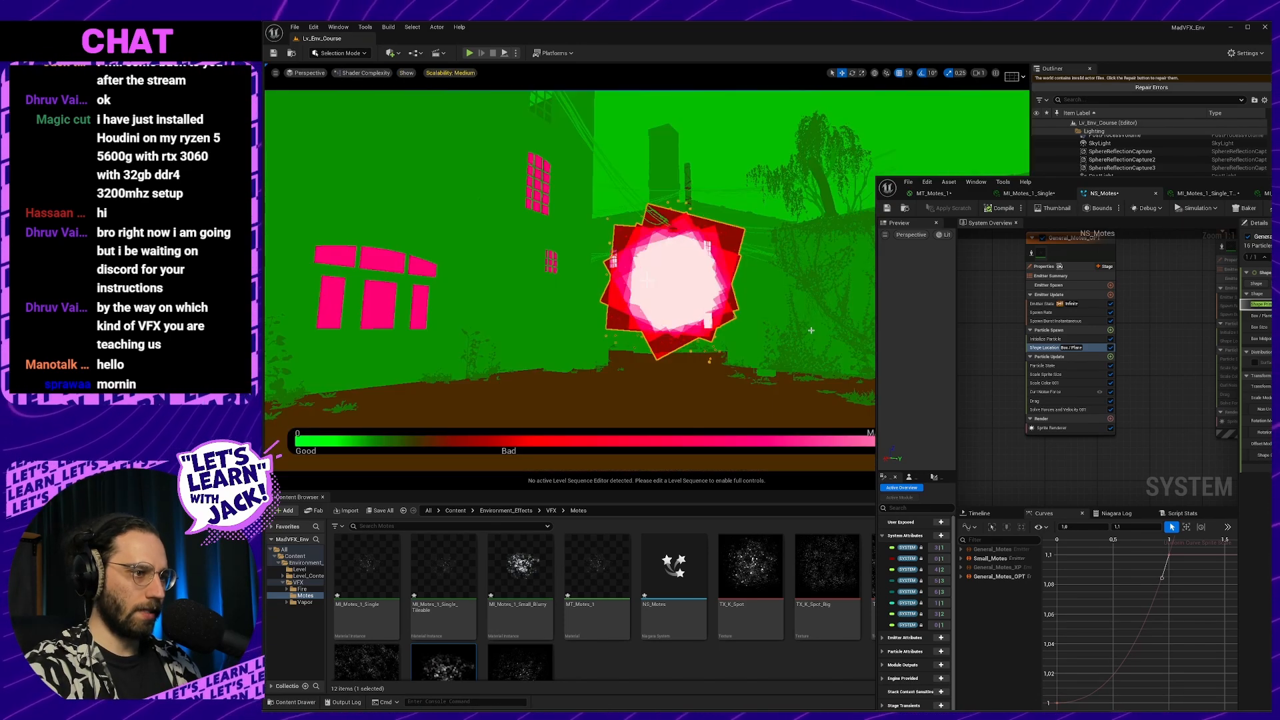
pyautogui.hotkey('alt', '4')
pyautogui.hotkey('alt', '8')
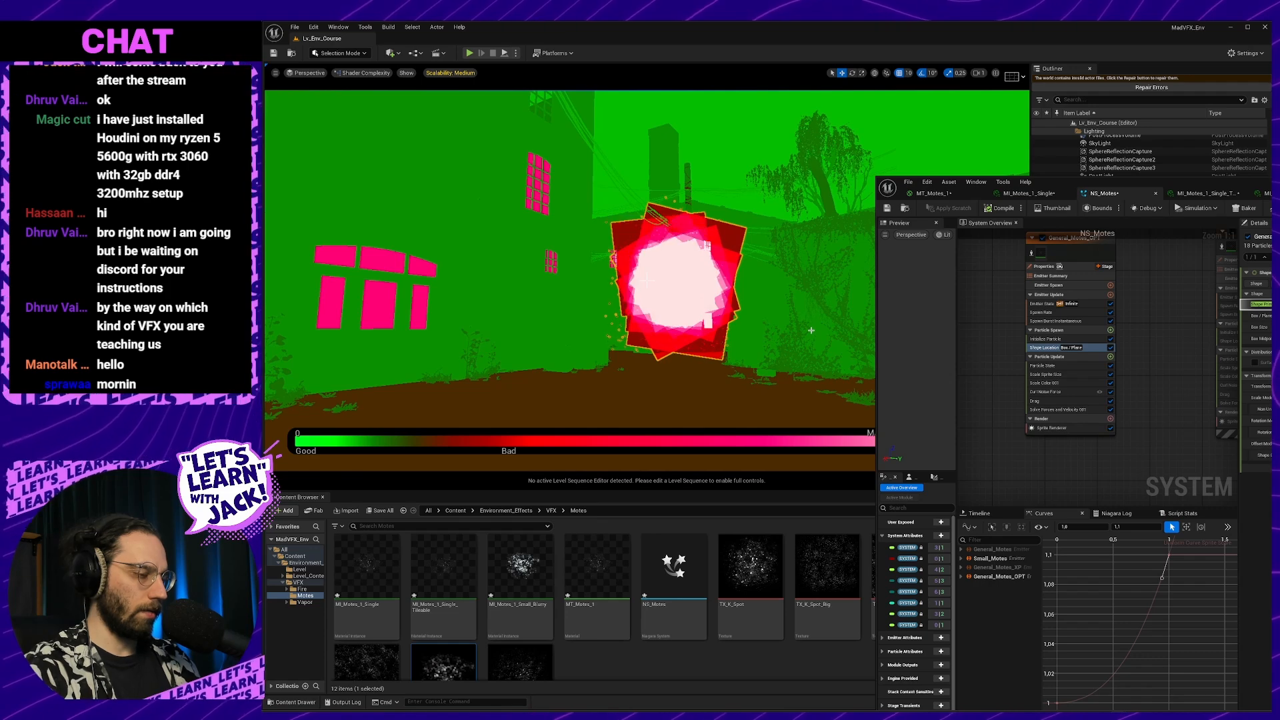
pyautogui.hotkey('alt', '4')
pyautogui.hotkey('alt', '8')
pyautogui.hotkey('alt', '4')
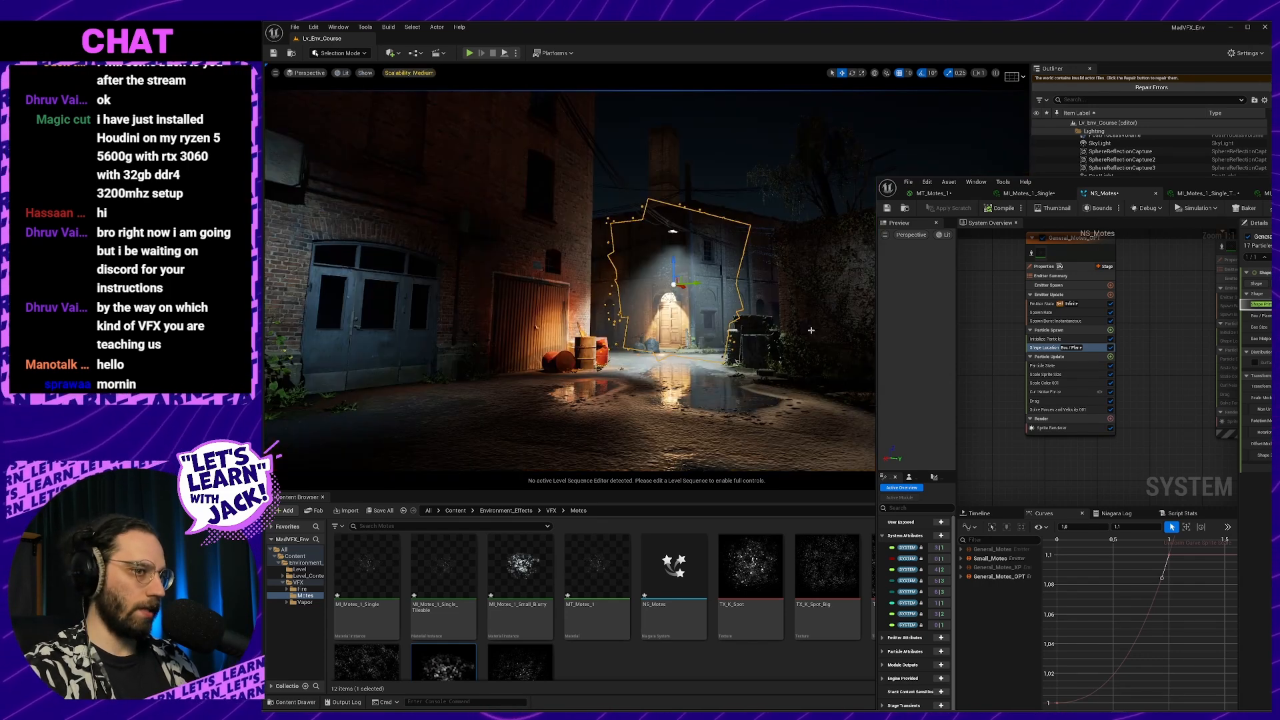
pyautogui.hotkey('alt', '8')
pyautogui.hotkey('alt', '4')
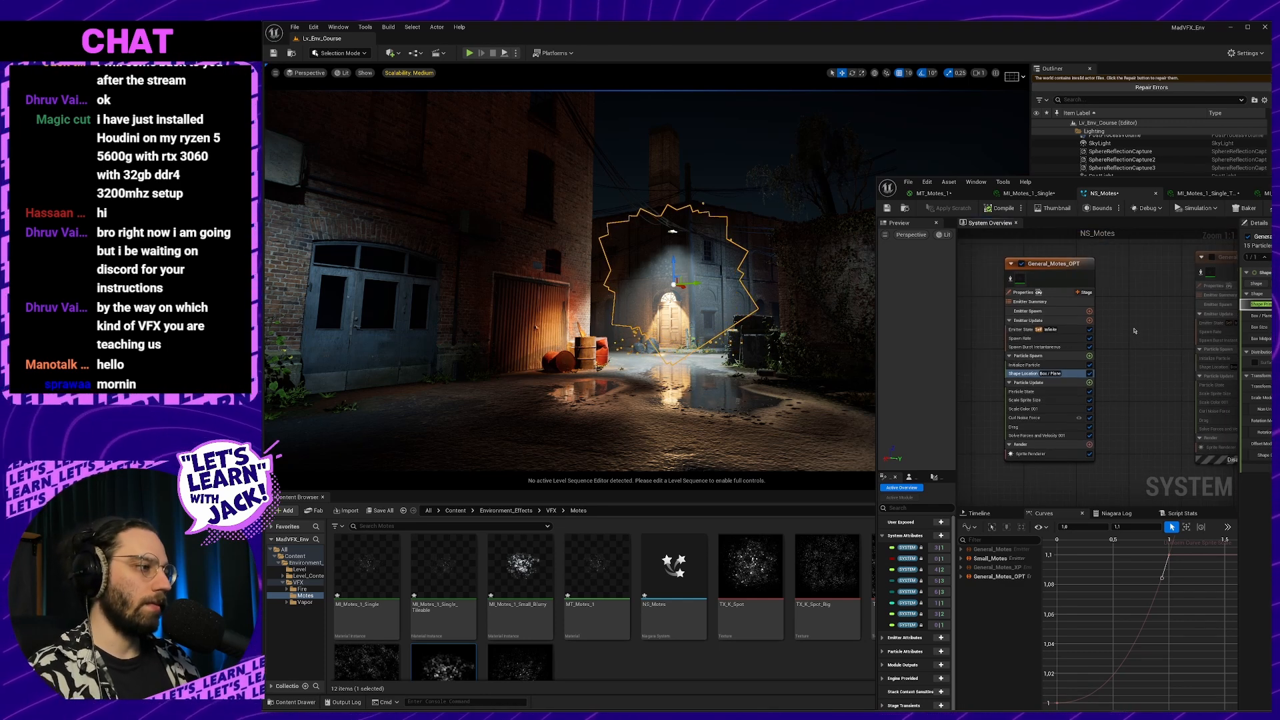
# Review the complete settings of the General_Motes_OPT emitter and check the motes in Shader Complexity and Lit rendering
pyautogui.click(1061, 262)
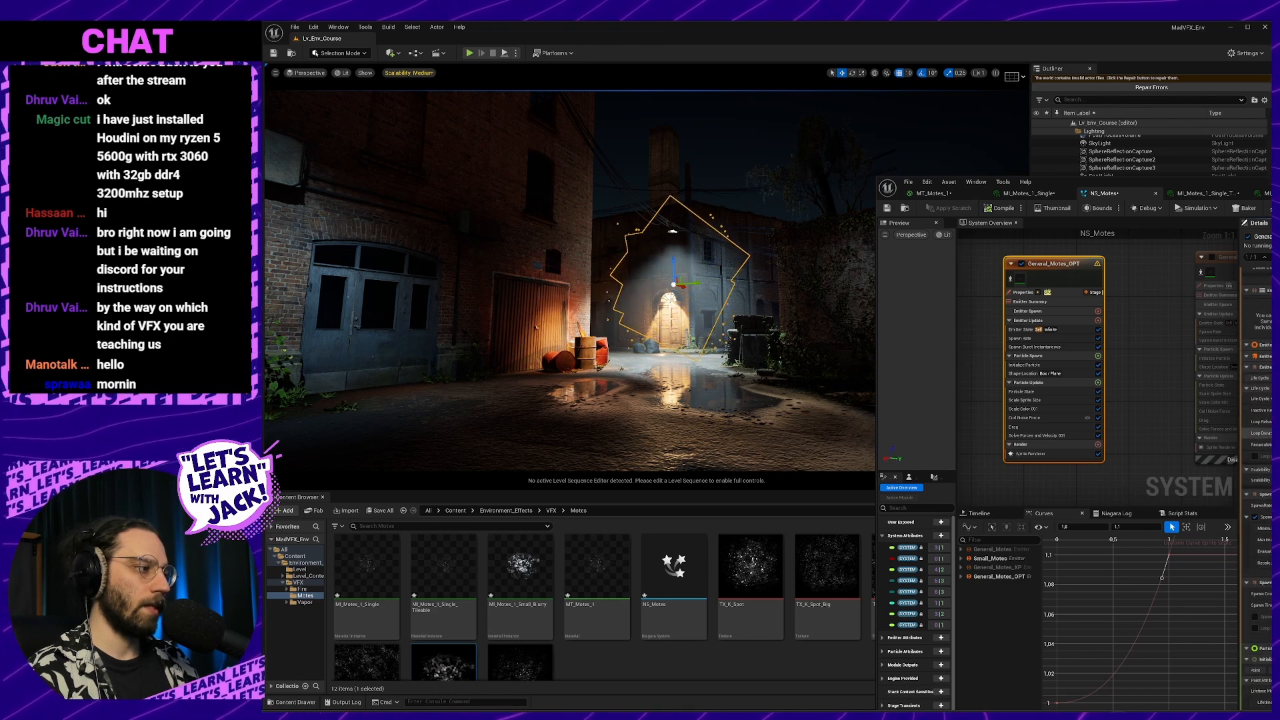
pyautogui.click(1251, 398)
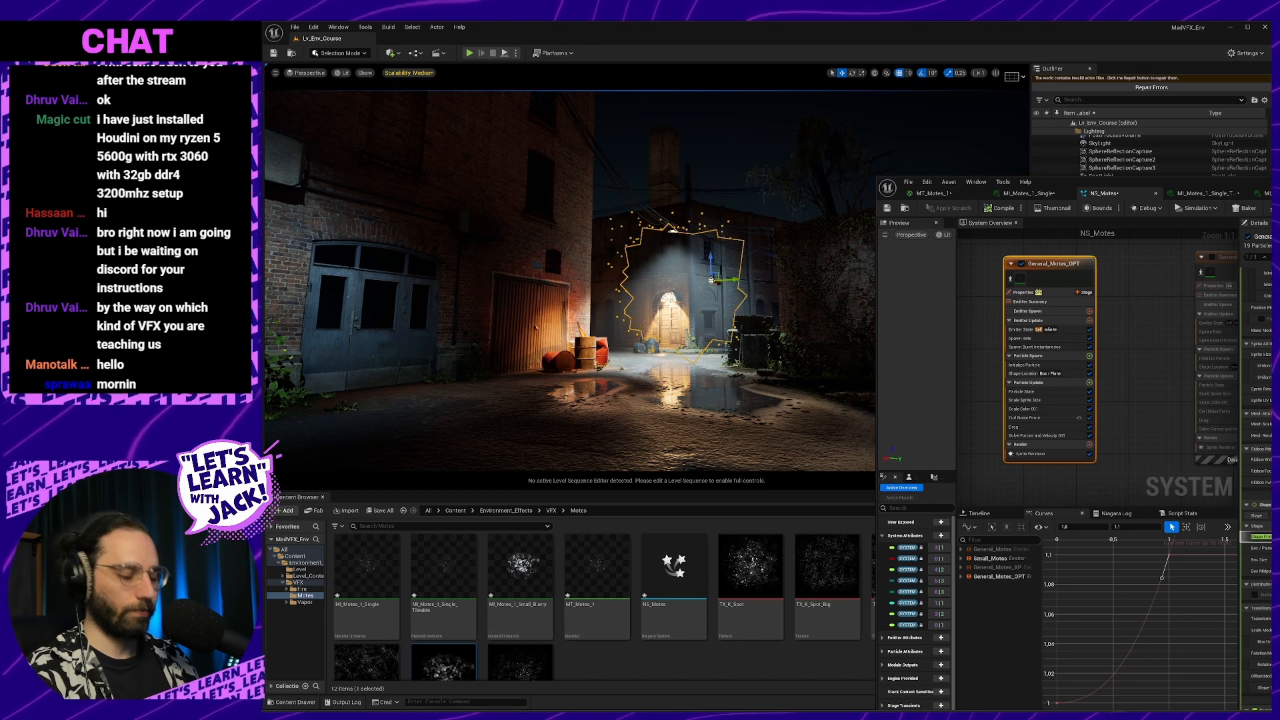
pyautogui.hotkey('alt', '8')
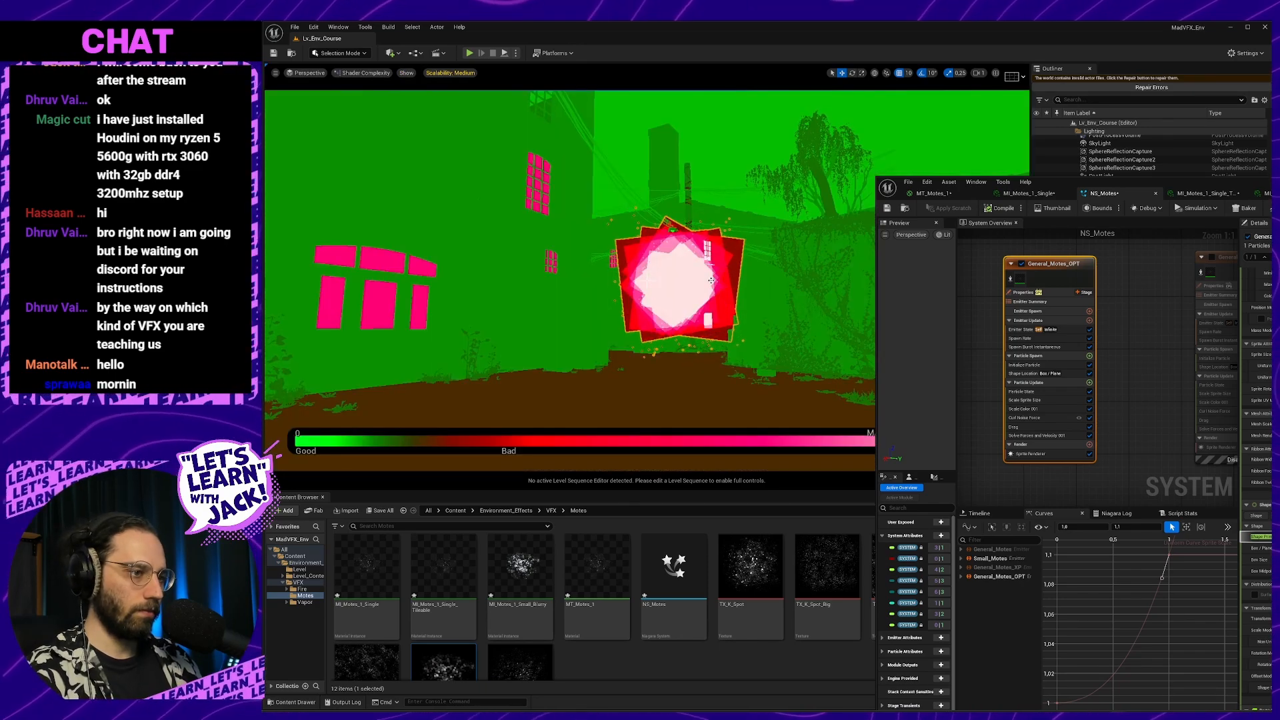
pyautogui.hotkey('alt', '4')
pyautogui.hotkey('alt', '8')
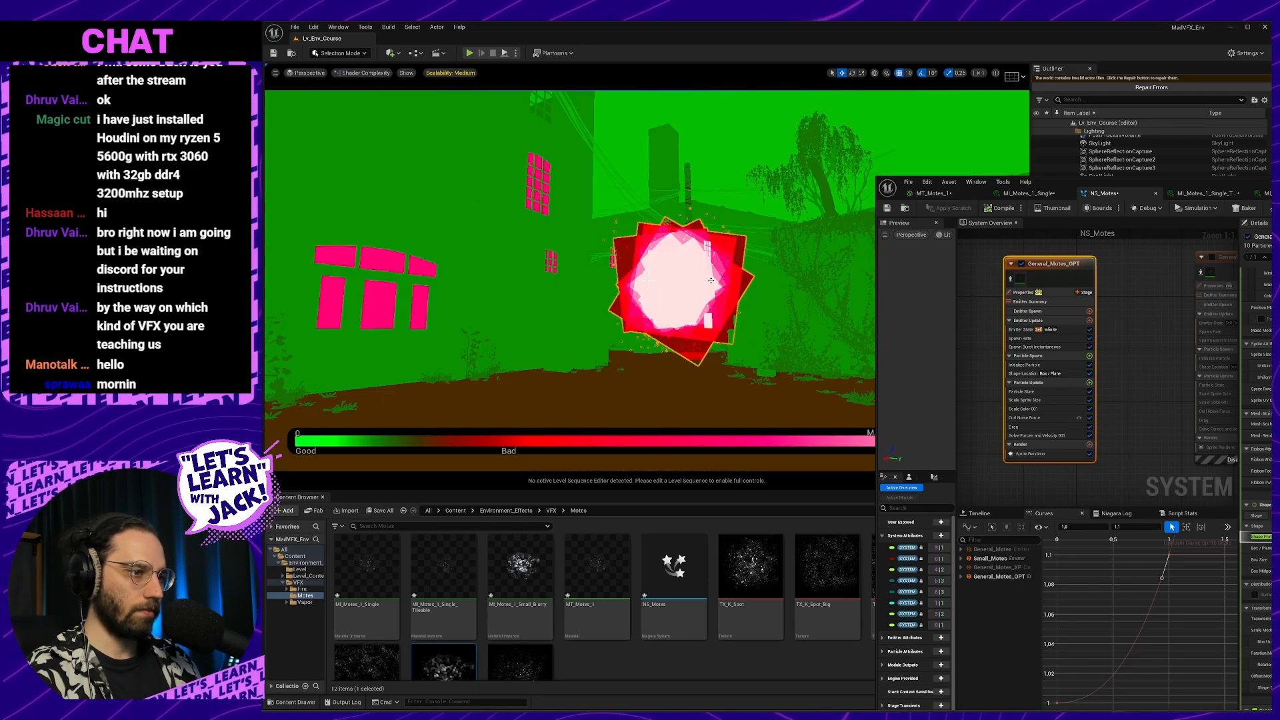
pyautogui.hotkey('alt', '4')
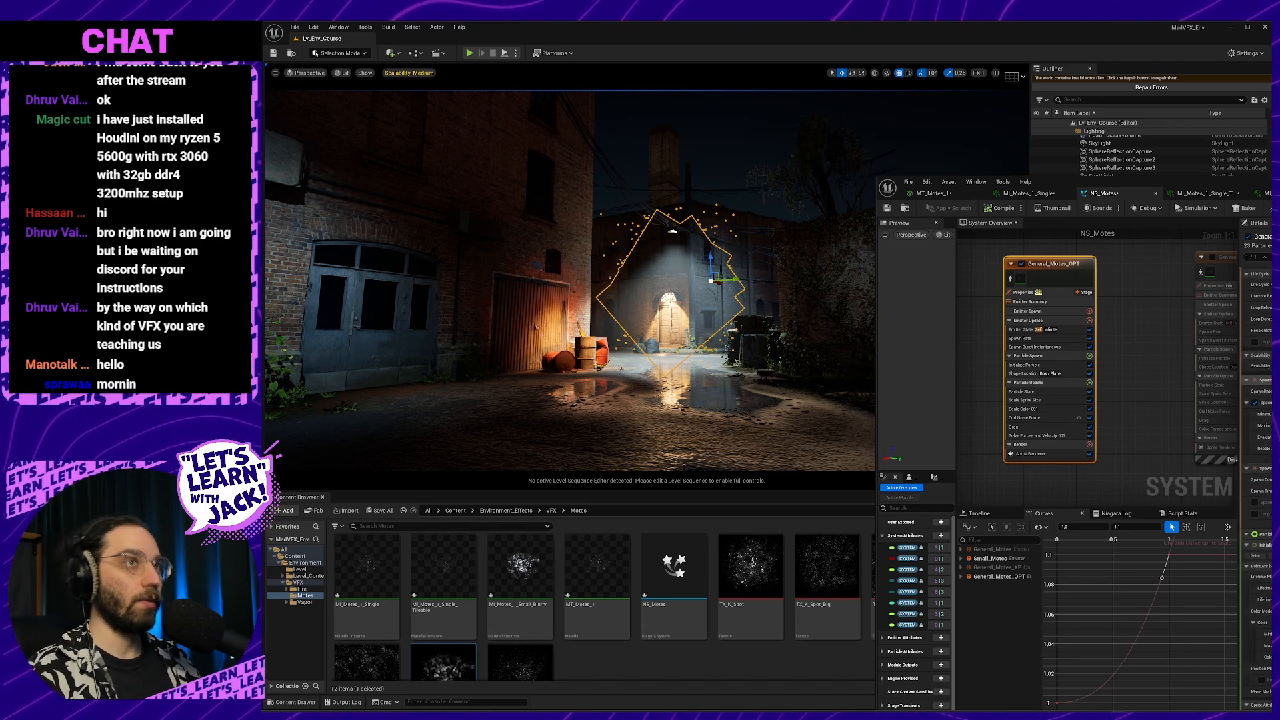
# Switch to the browser and watch the motes mesh optimization lesson up to 6:23
pyautogui.hotkey('alt', 'Tab')
pyautogui.press('space')
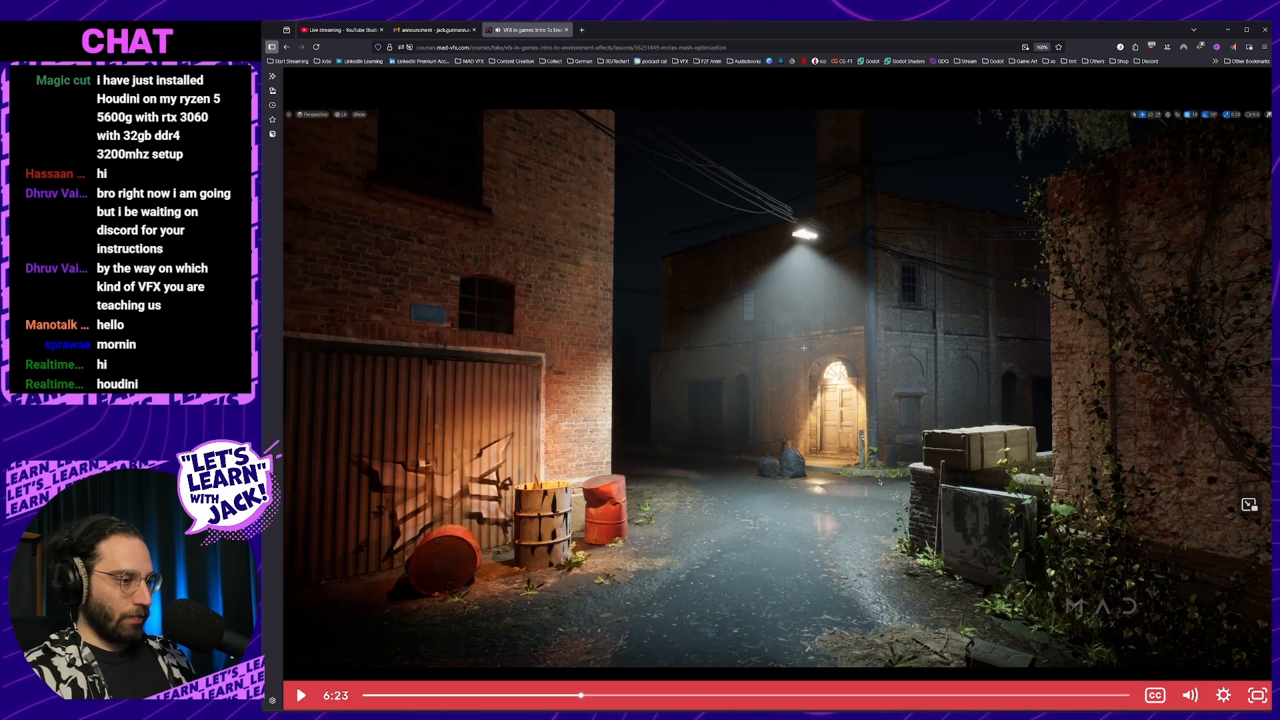
pyautogui.hotkey('alt', 'Tab')
pyautogui.hotkey('alt', 'Tab')
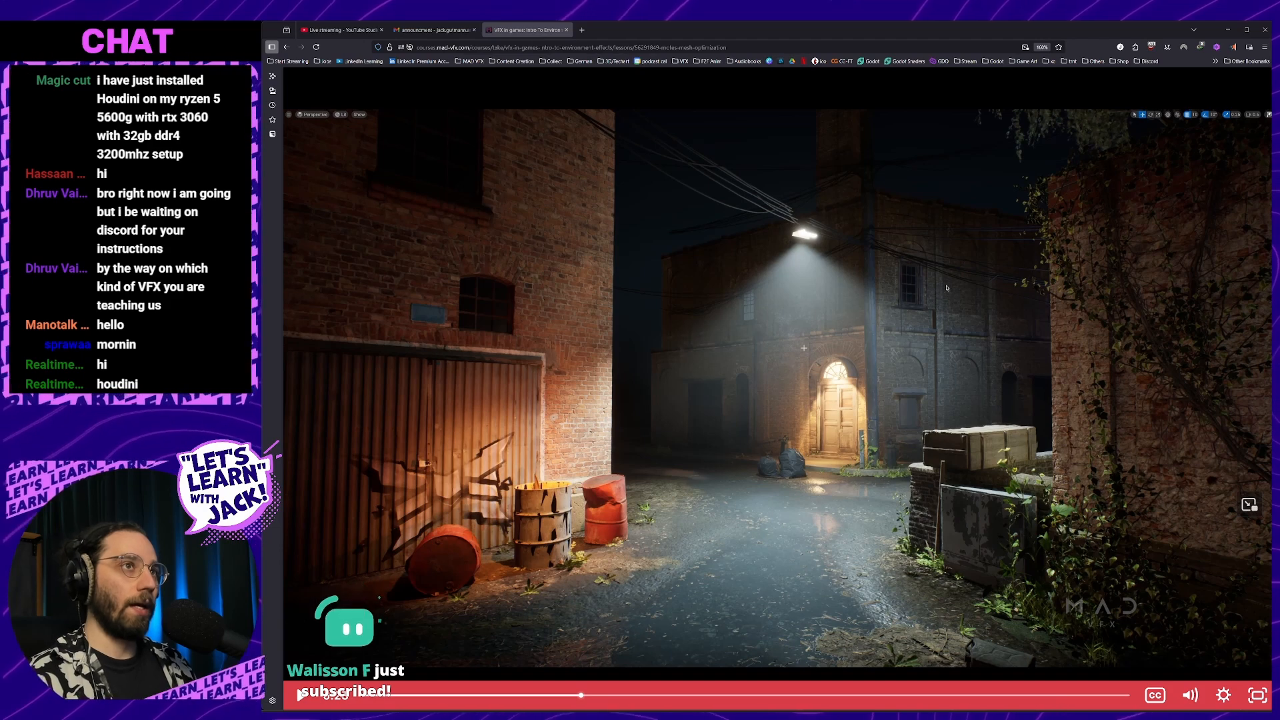
# Switch to Blender, reposition its window over the lesson video, and dismiss the splash screen to reach the empty scene
pyautogui.hotkey('alt', 'Tab')
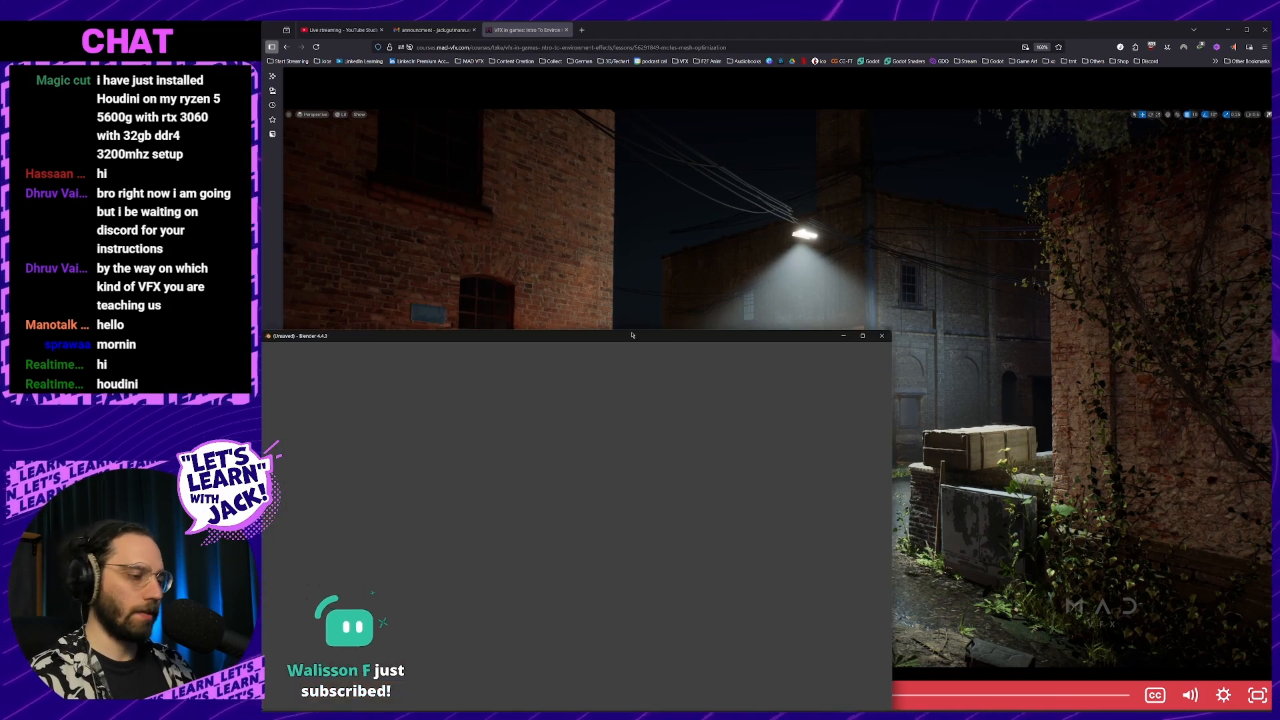
pyautogui.moveTo(691, 340); pyautogui.dragTo(1032, 172)
pyautogui.click(829, 373)
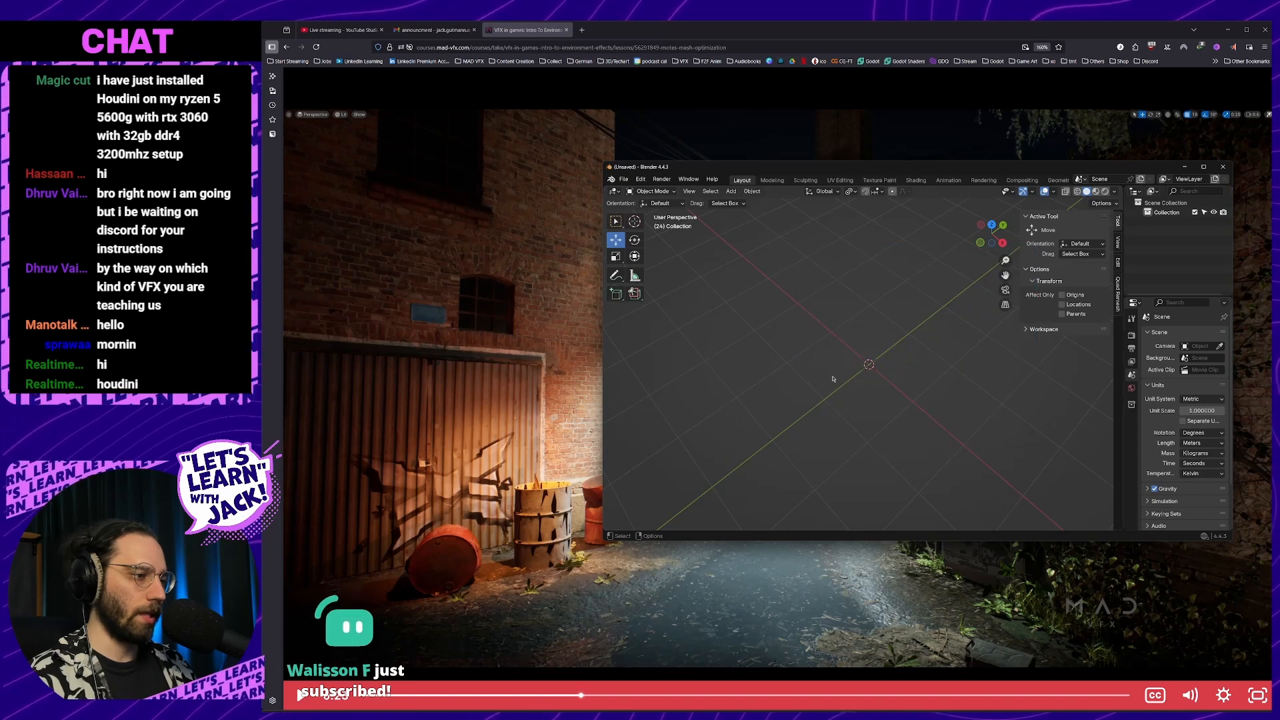
# Add a cylinder shaped as an open, smooth-shaded tapered tube, maximize the window, and widen the UV editor beside the viewport
pyautogui.hotkey('shift', 'a')
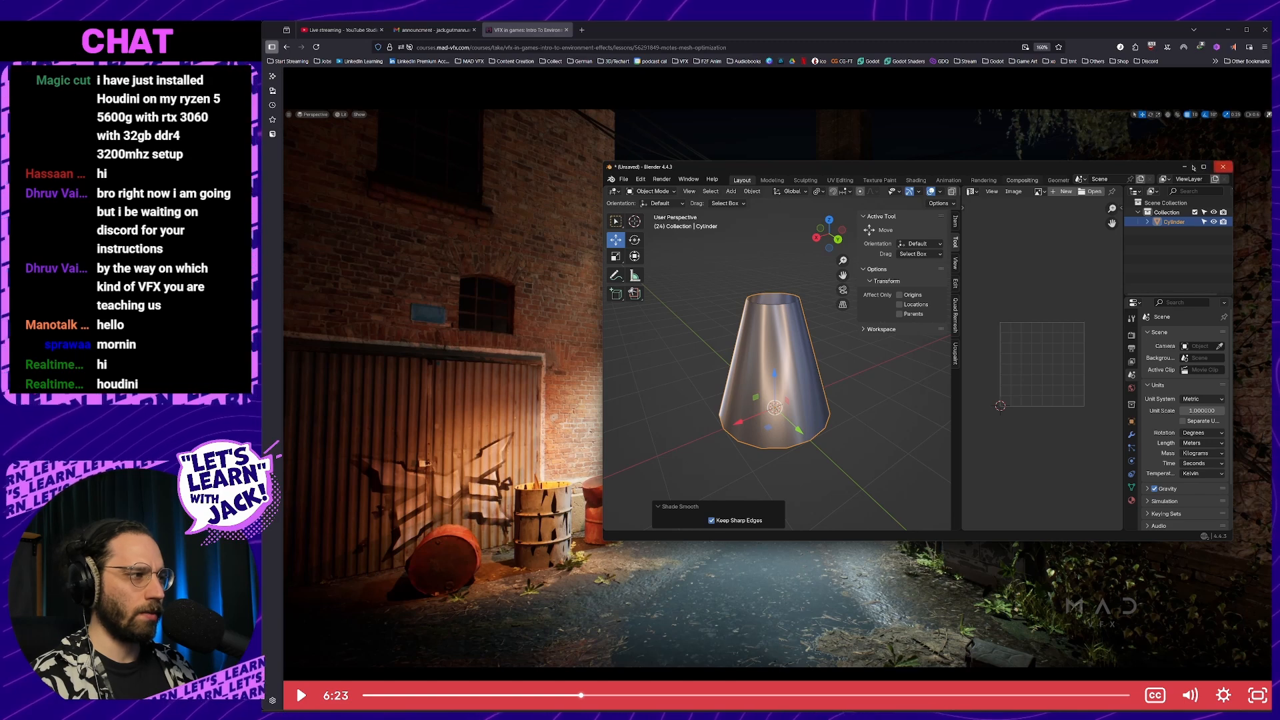
pyautogui.doubleClick(1128, 167)
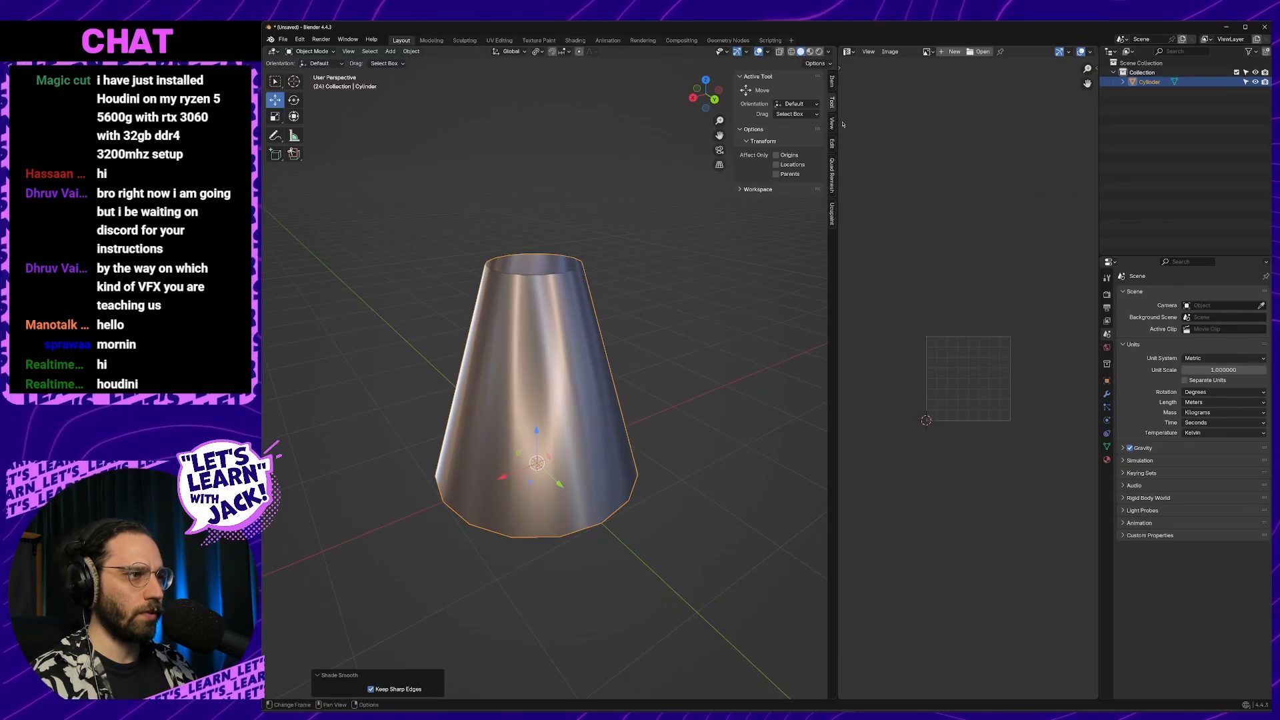
pyautogui.moveTo(838, 119); pyautogui.dragTo(714, 97)
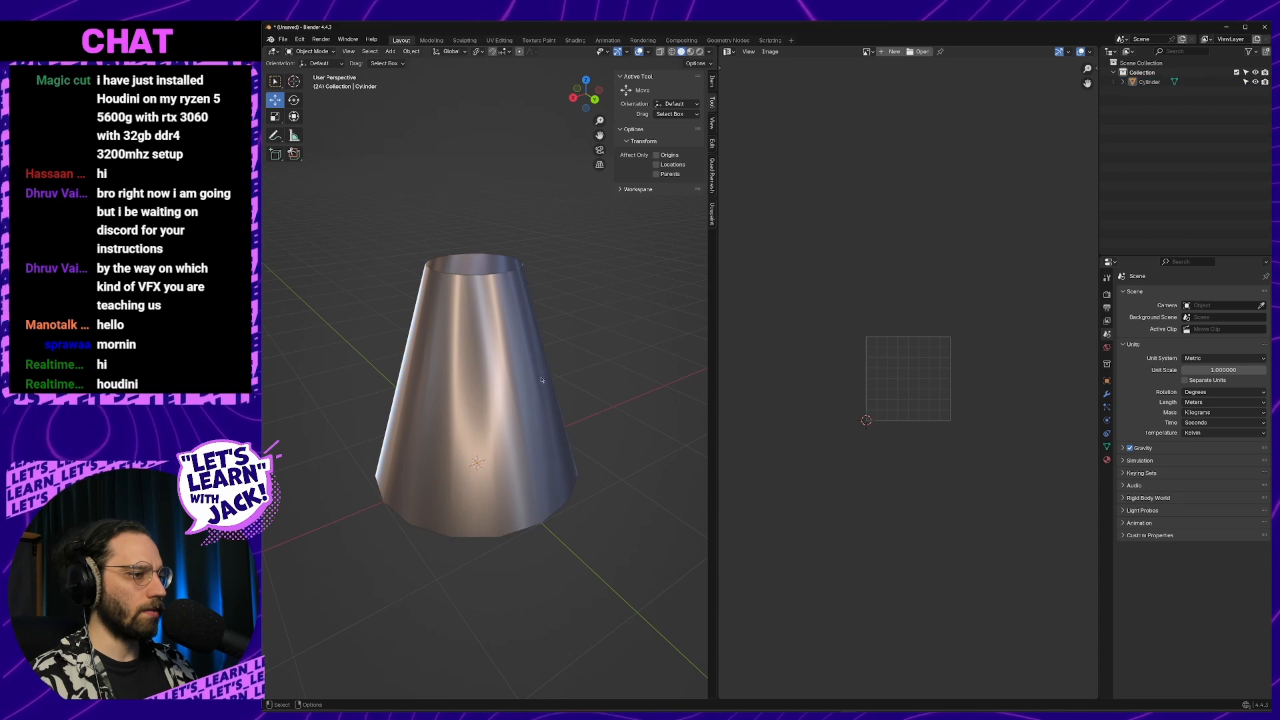
# Inspect the tapered cylinder's UV layout and top rim in Edit Mode and return to Object Mode
pyautogui.press('Tab')
pyautogui.press('a')
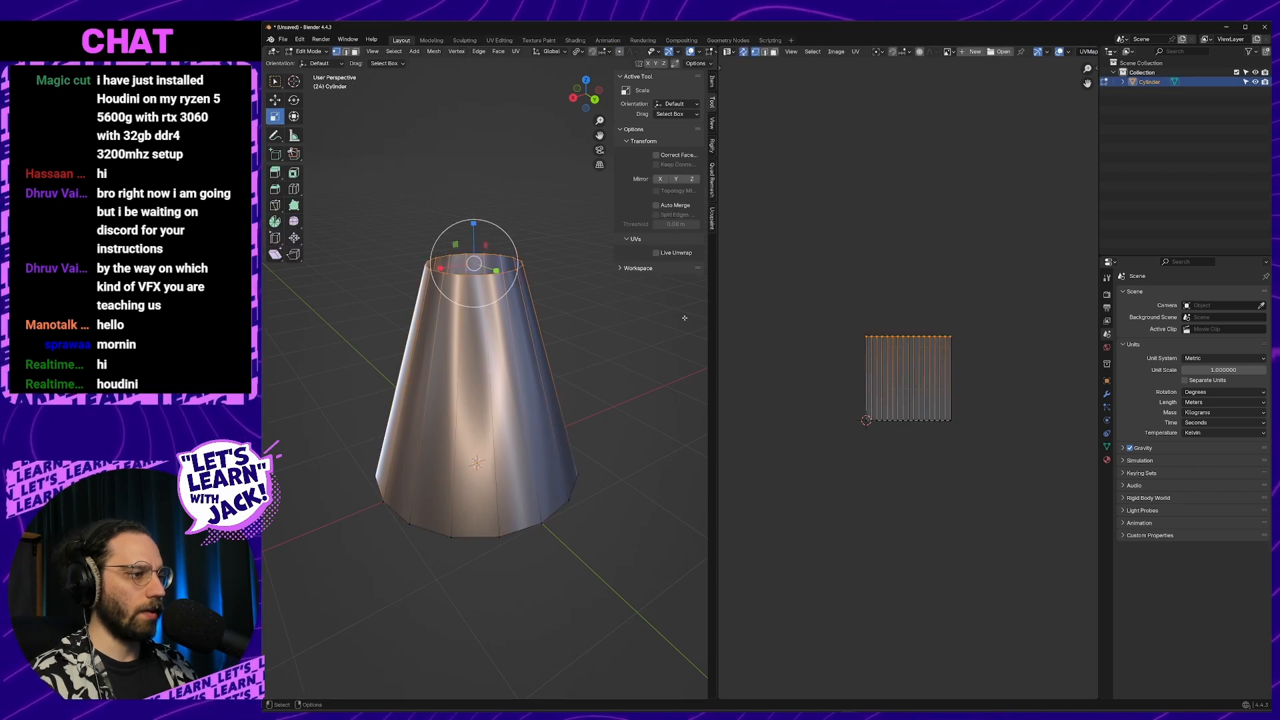
pyautogui.moveTo(410, 186); pyautogui.dragTo(569, 301)
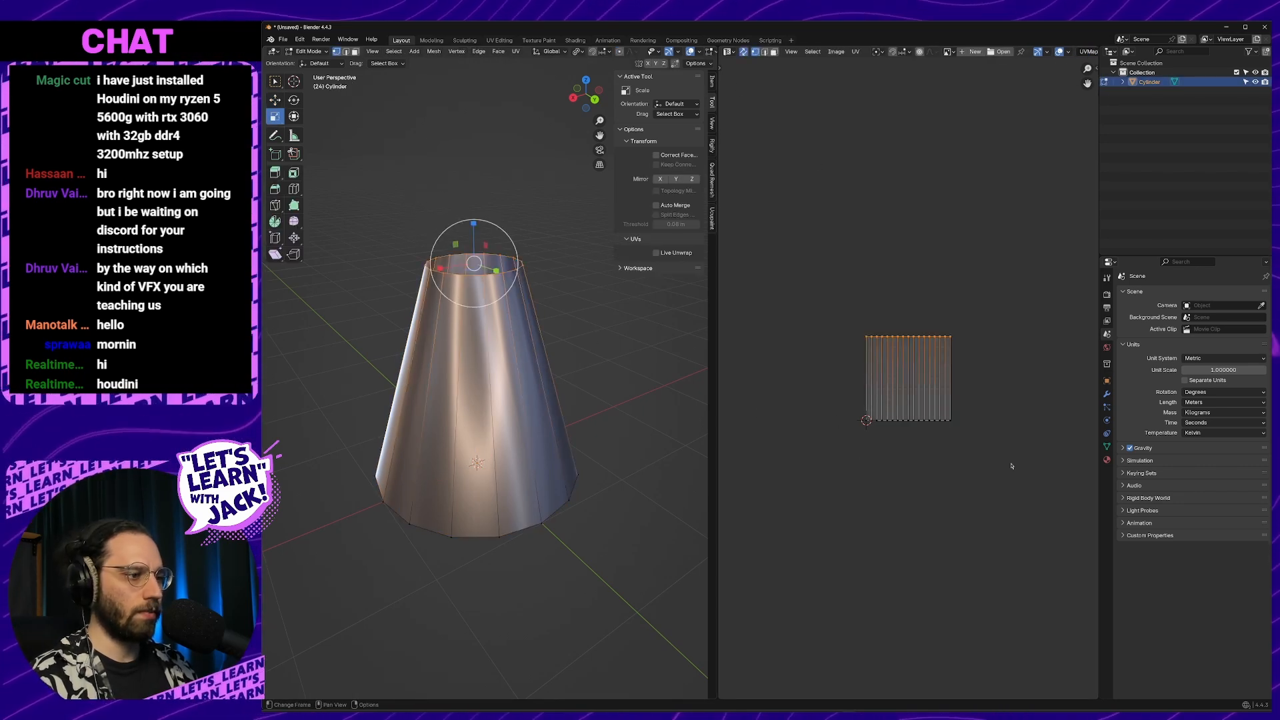
pyautogui.moveTo(1011, 465); pyautogui.dragTo(813, 375)
pyautogui.moveTo(387, 164); pyautogui.dragTo(584, 325)
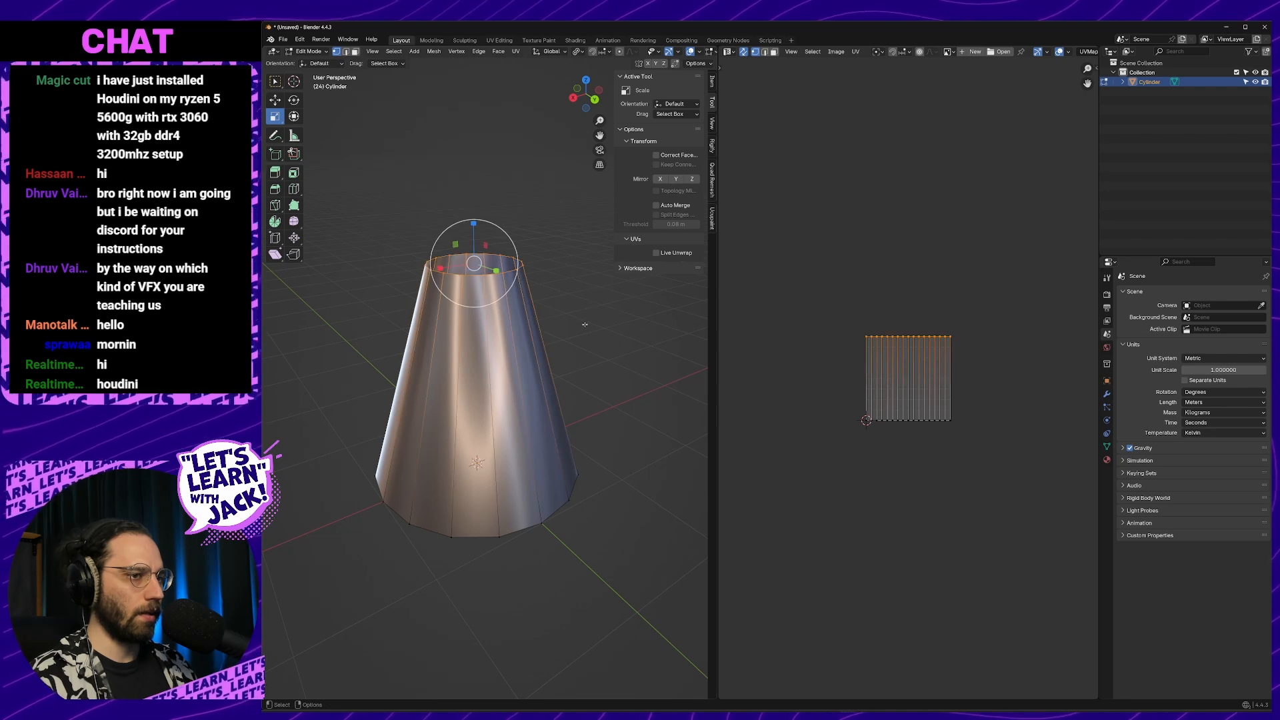
pyautogui.press('Tab')
pyautogui.press('q')
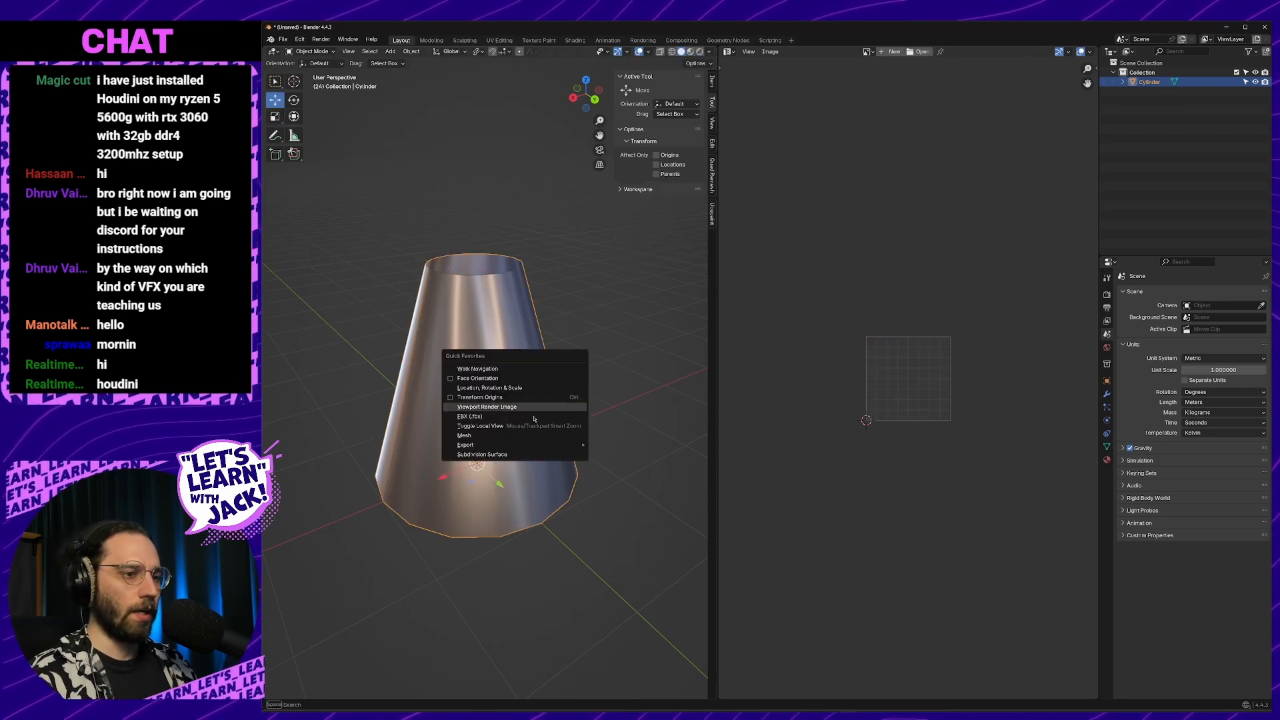
pyautogui.click(514, 419)
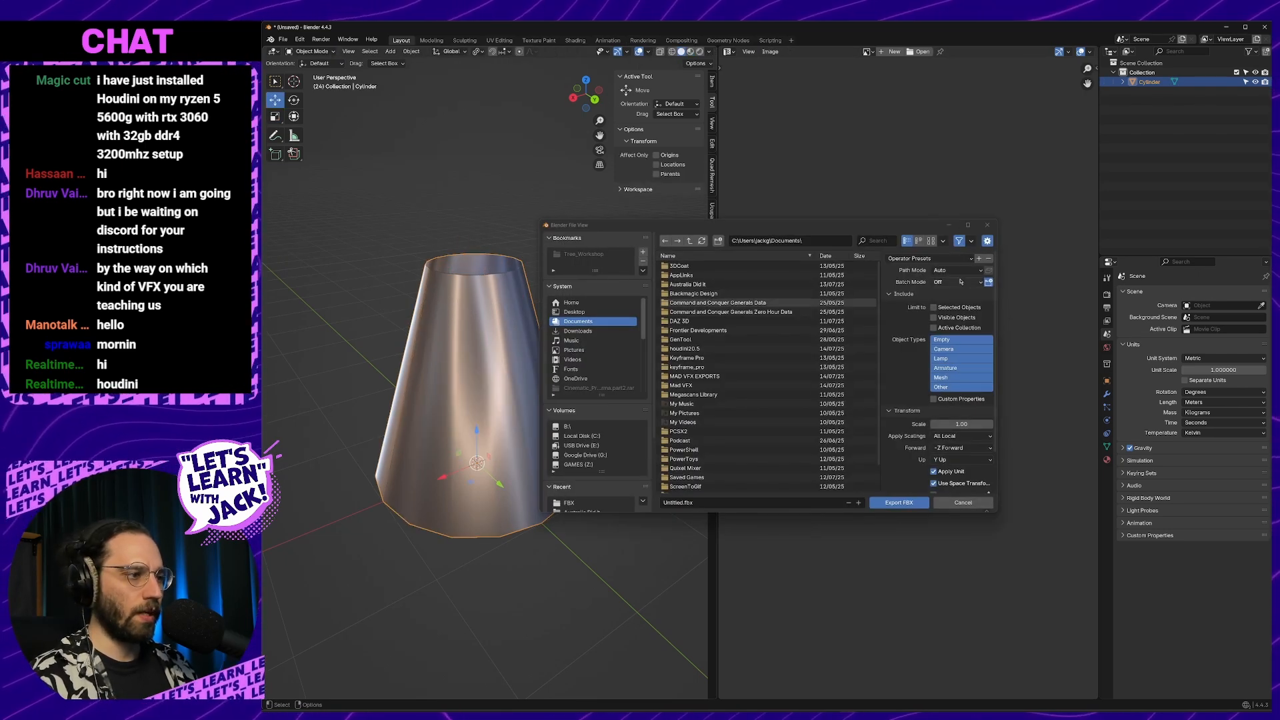
pyautogui.click(929, 258)
pyautogui.click(929, 283)
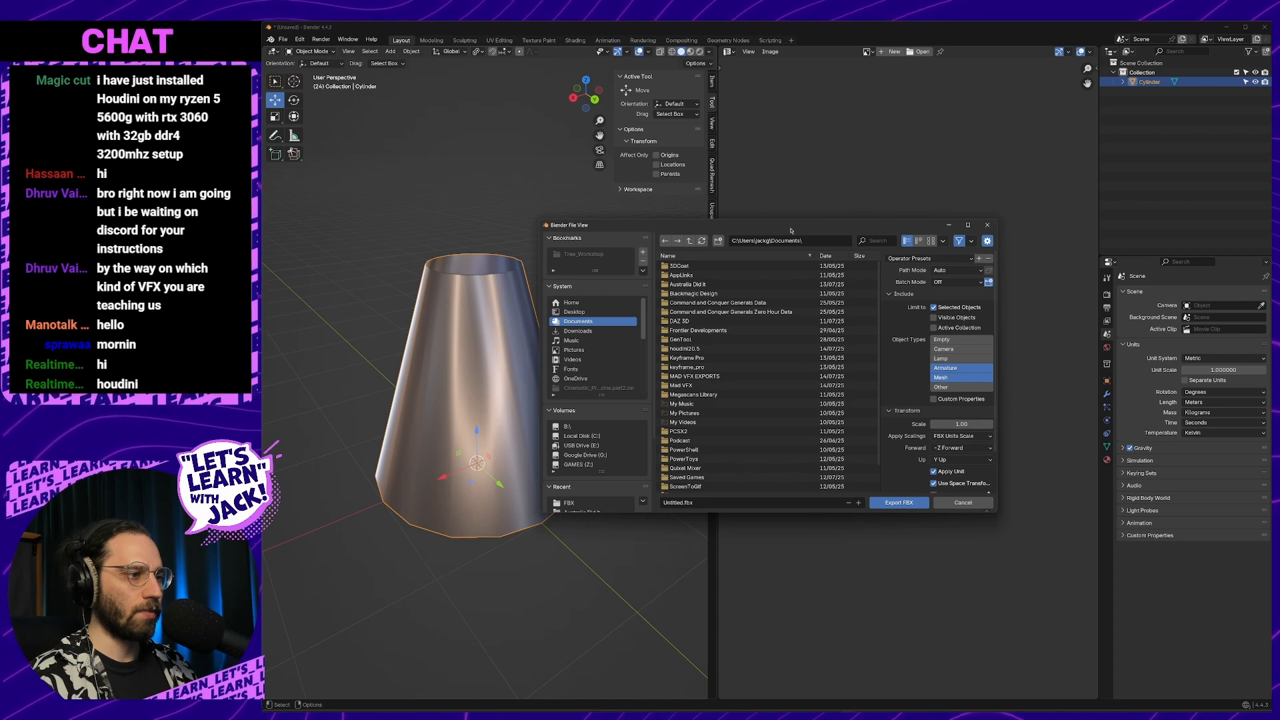
pyautogui.moveTo(790, 231); pyautogui.dragTo(1105, 224)
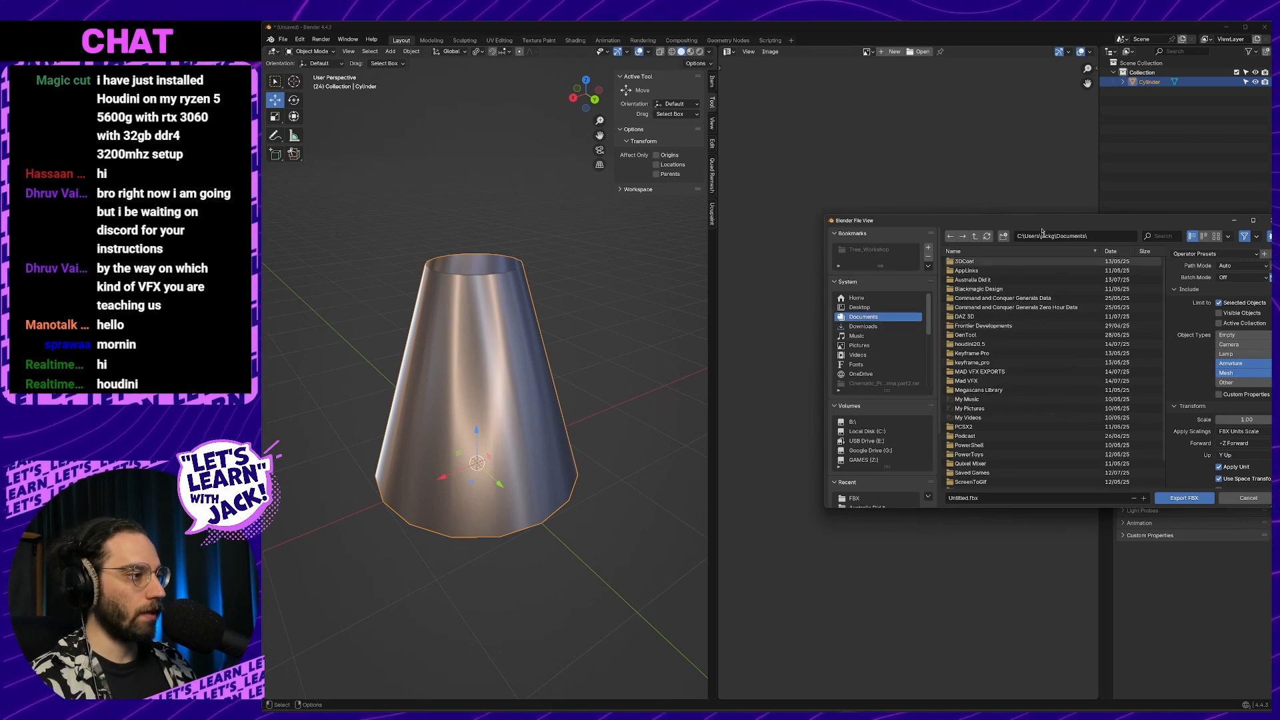
pyautogui.press('Escape')
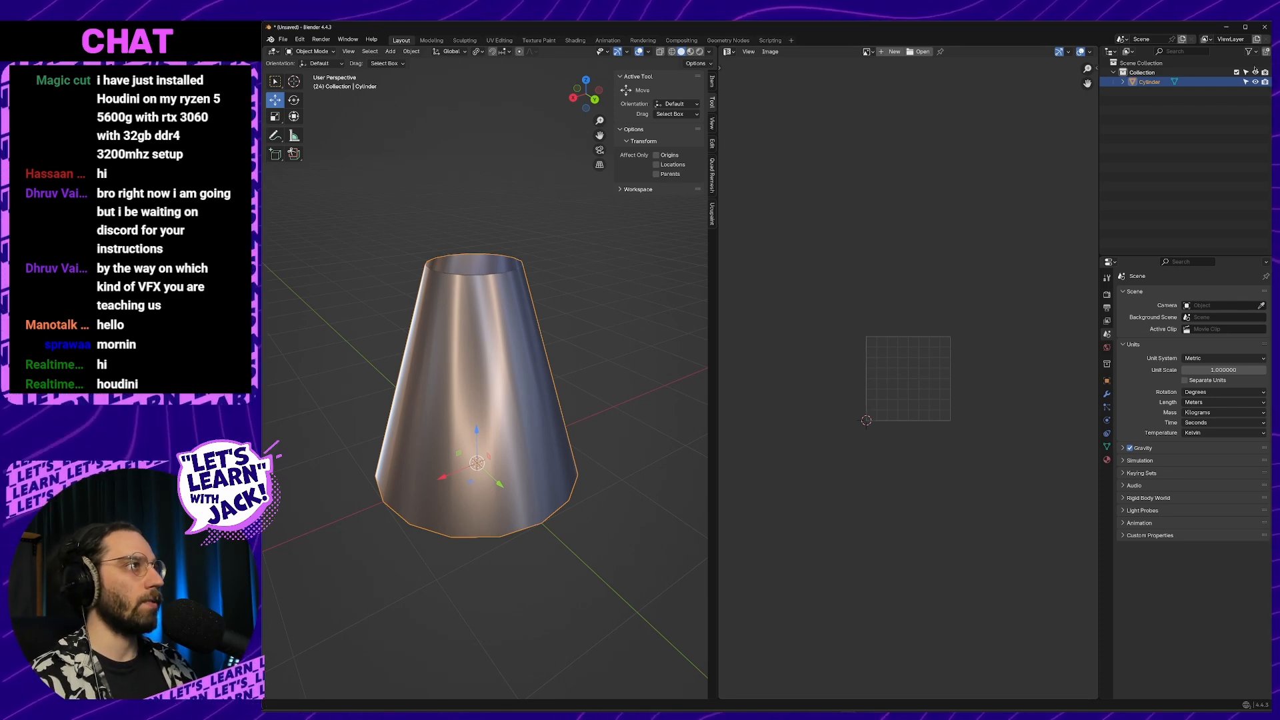
# Minimize Blender to return to the browser lesson and play it on to 6:43
pyautogui.click(1226, 28)
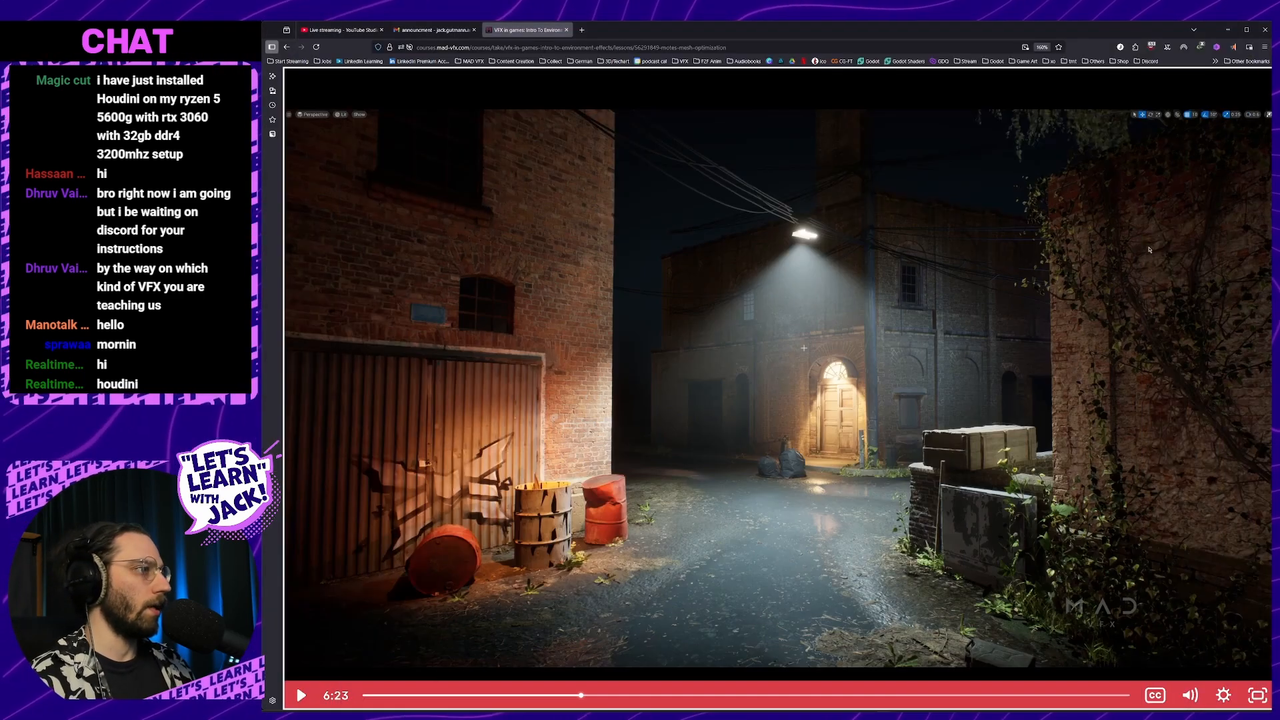
pyautogui.click(906, 446)
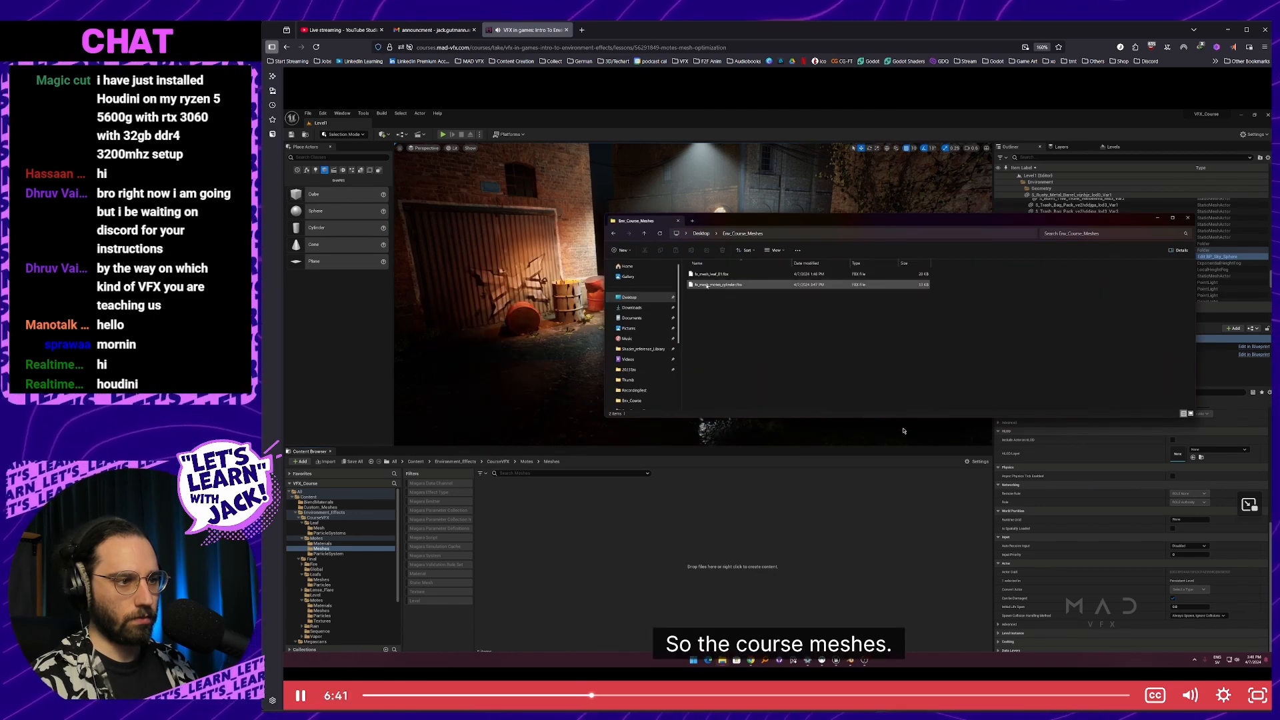
pyautogui.click(1058, 403)
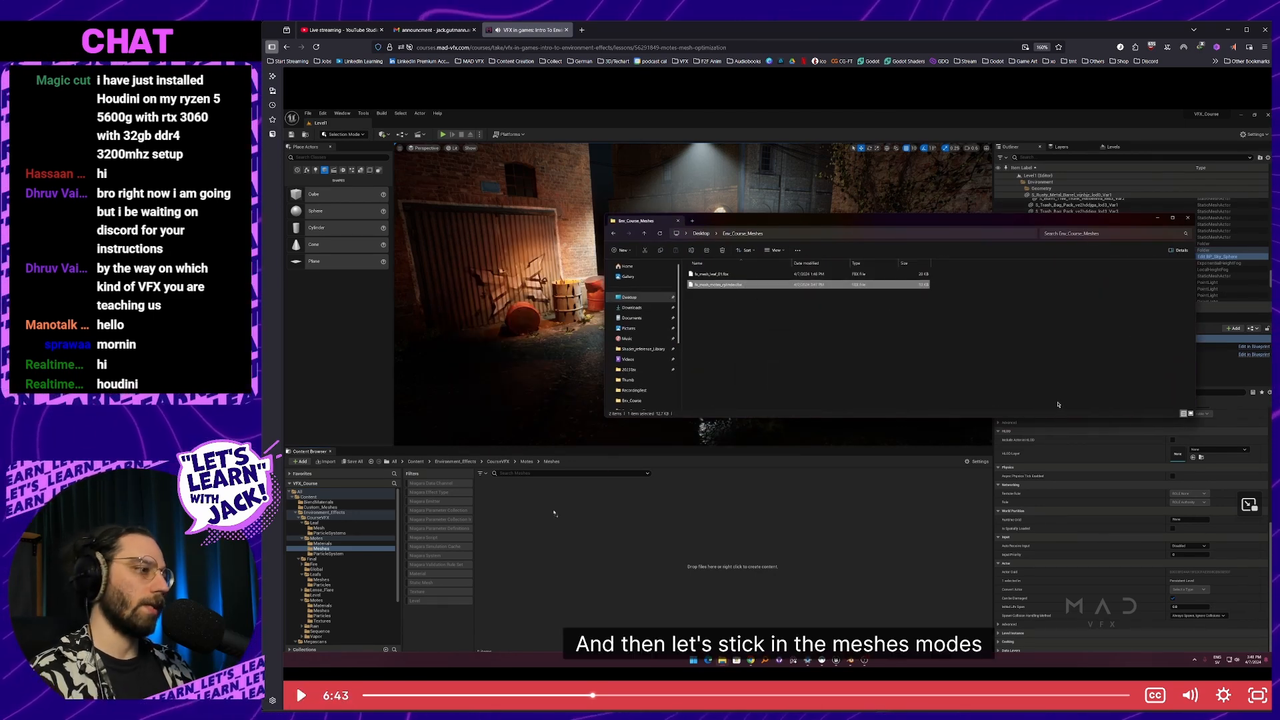
# Switch to Unreal Editor, enlarge the asset area, and create a folder named Texture inside the Motes folder
pyautogui.hotkey('alt', 'Tab')
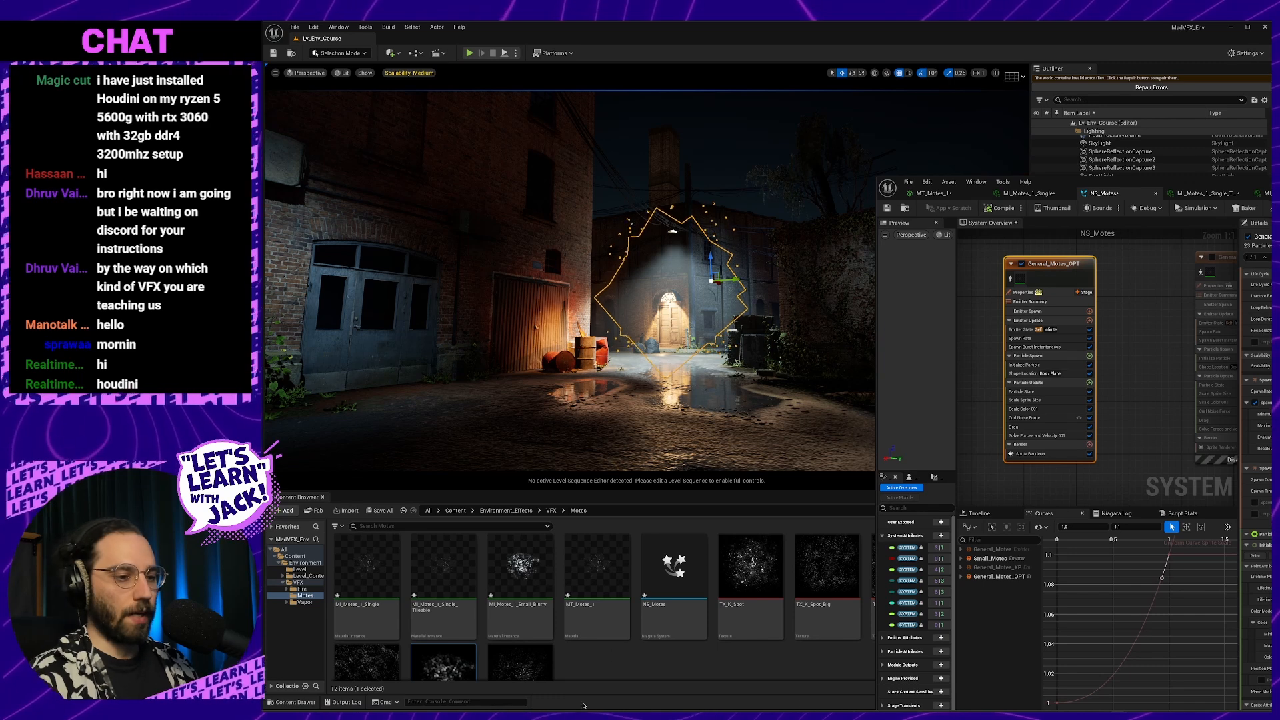
pyautogui.rightClick(656, 667)
pyautogui.rightClick(628, 667)
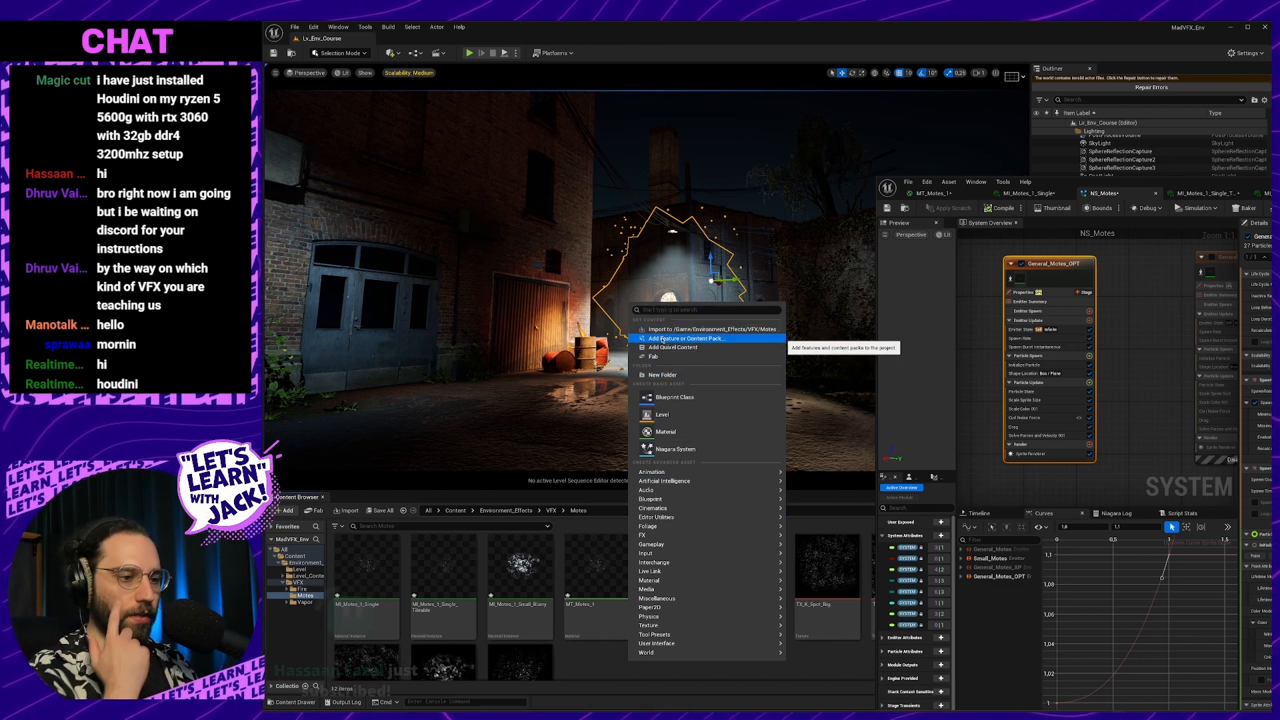
pyautogui.click(578, 654)
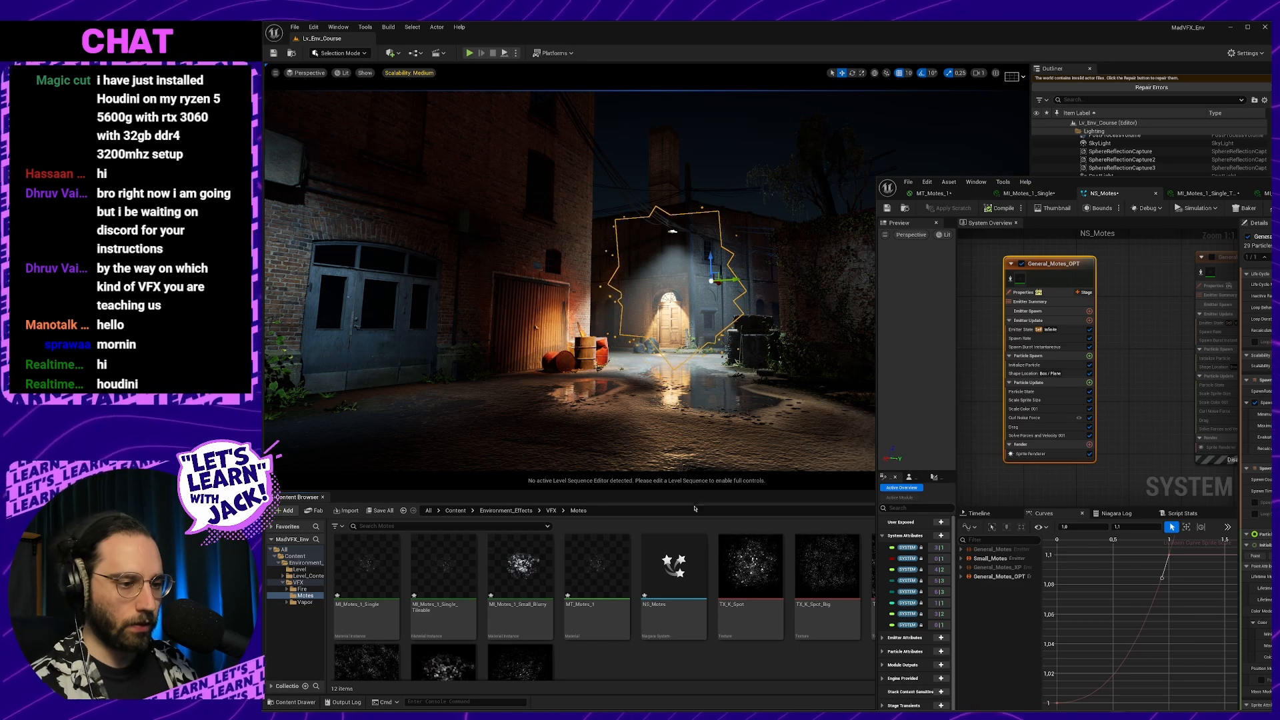
pyautogui.moveTo(701, 496); pyautogui.dragTo(700, 359)
pyautogui.rightClick(613, 600)
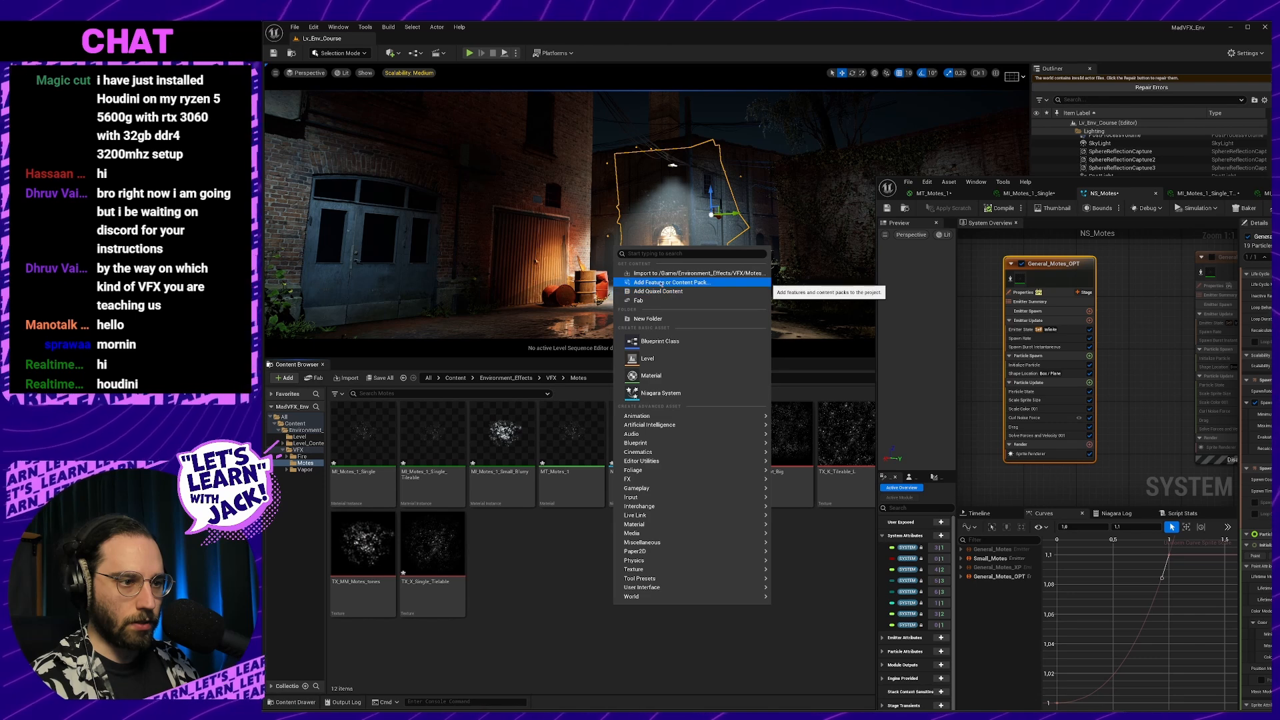
pyautogui.click(526, 619)
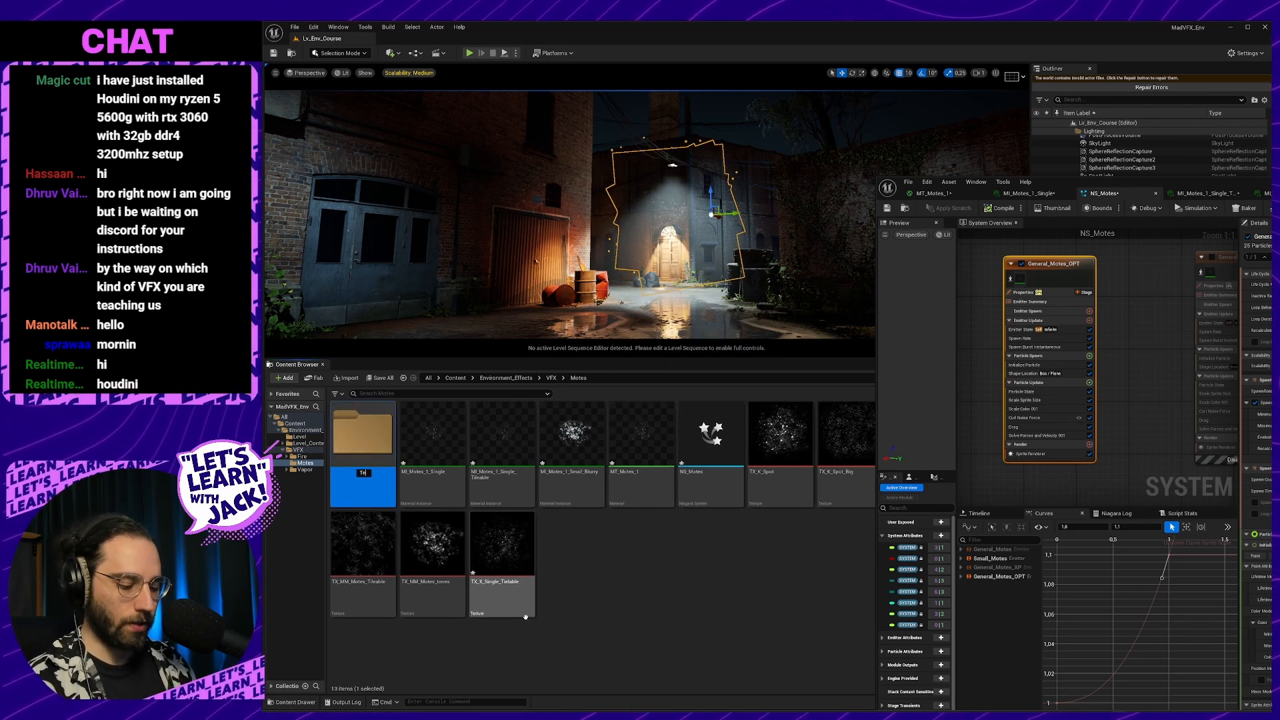
pyautogui.press('Return')
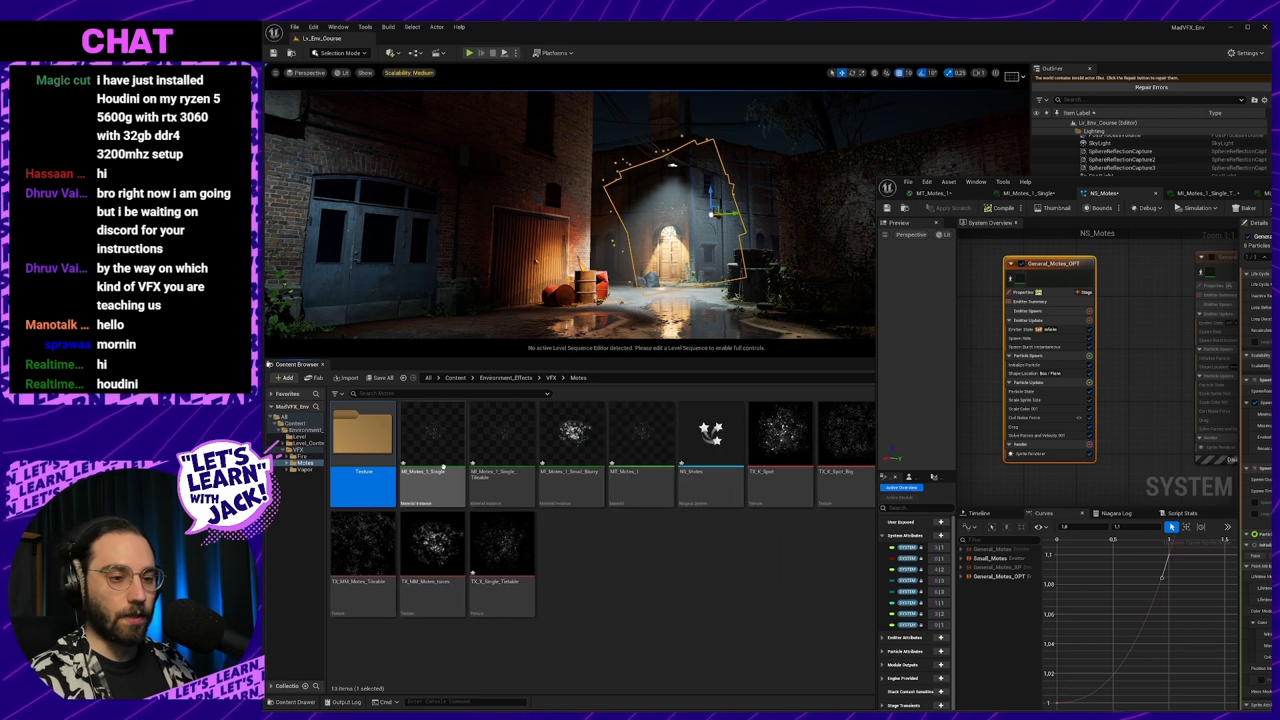
# Move all motes textures from TX_X_Spot through TX_X_Single_Tileable into the Texture folder
pyautogui.click(441, 468)
pyautogui.click(779, 453)
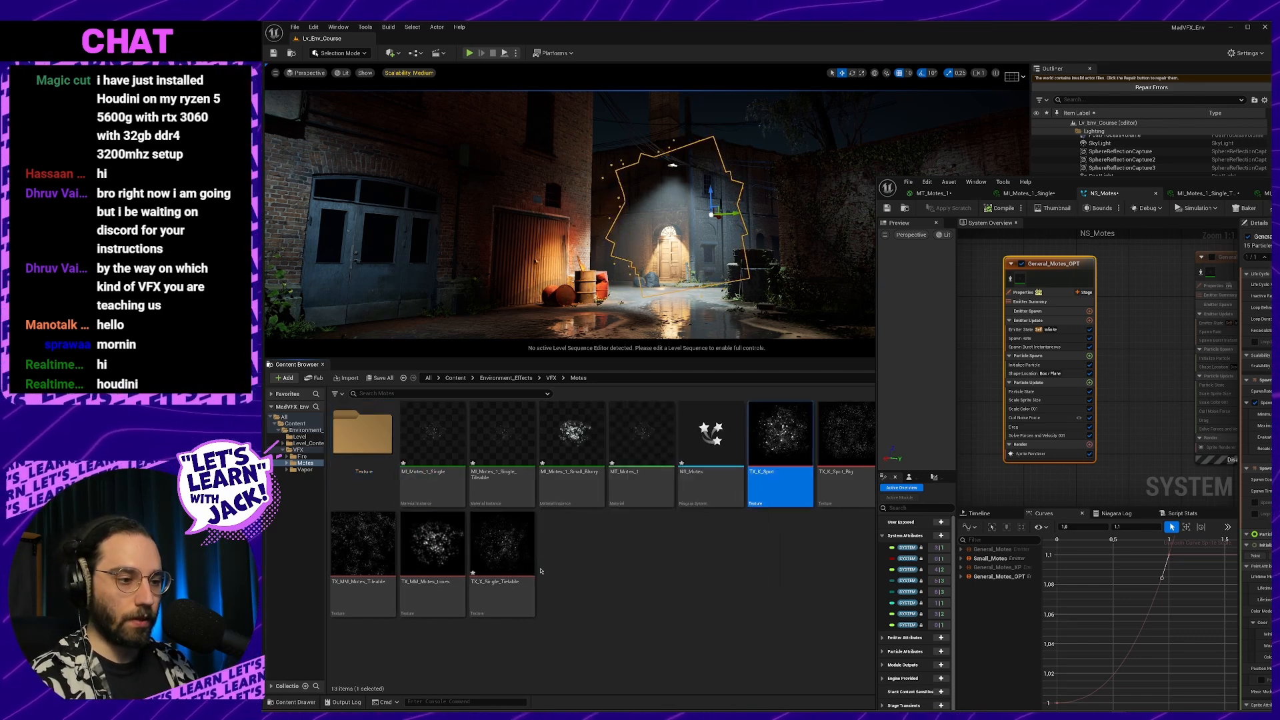
pyautogui.keyDown('shift'); pyautogui.click(501, 553); pyautogui.keyUp('shift')
pyautogui.moveTo(501, 553); pyautogui.dragTo(337, 430)
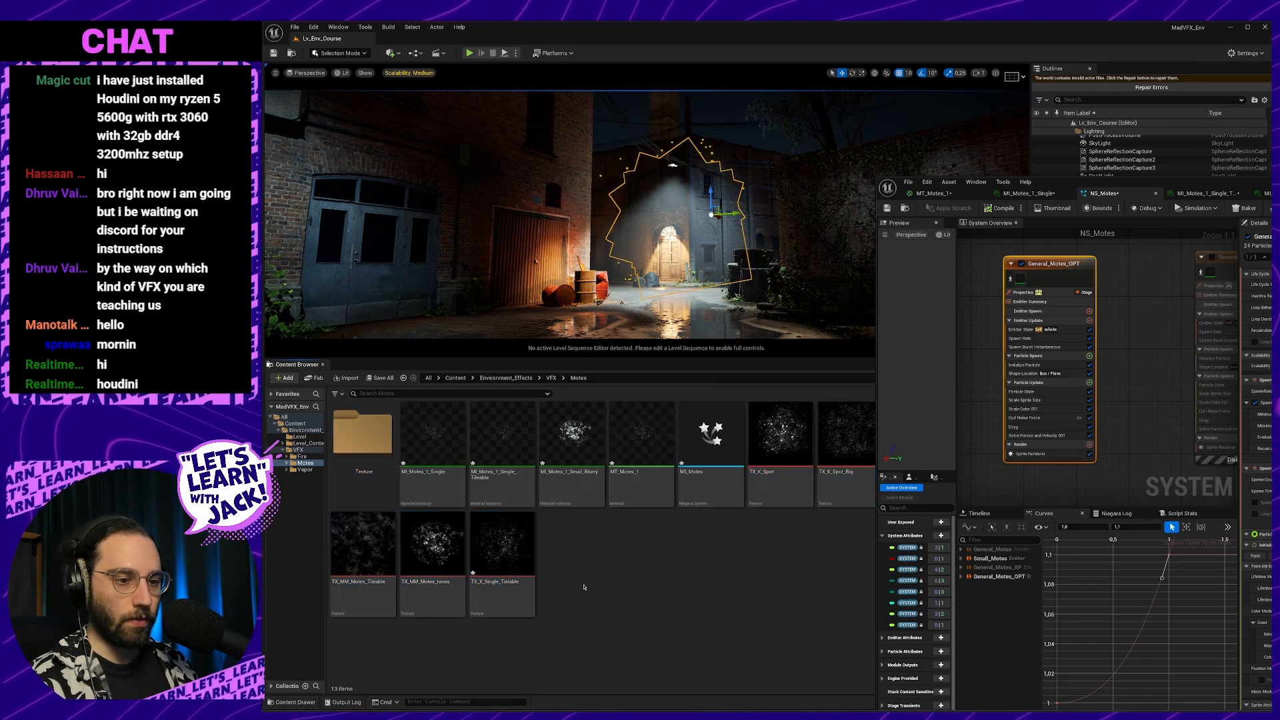
pyautogui.click(780, 440)
pyautogui.keyDown('shift'); pyautogui.click(501, 546); pyautogui.keyUp('shift')
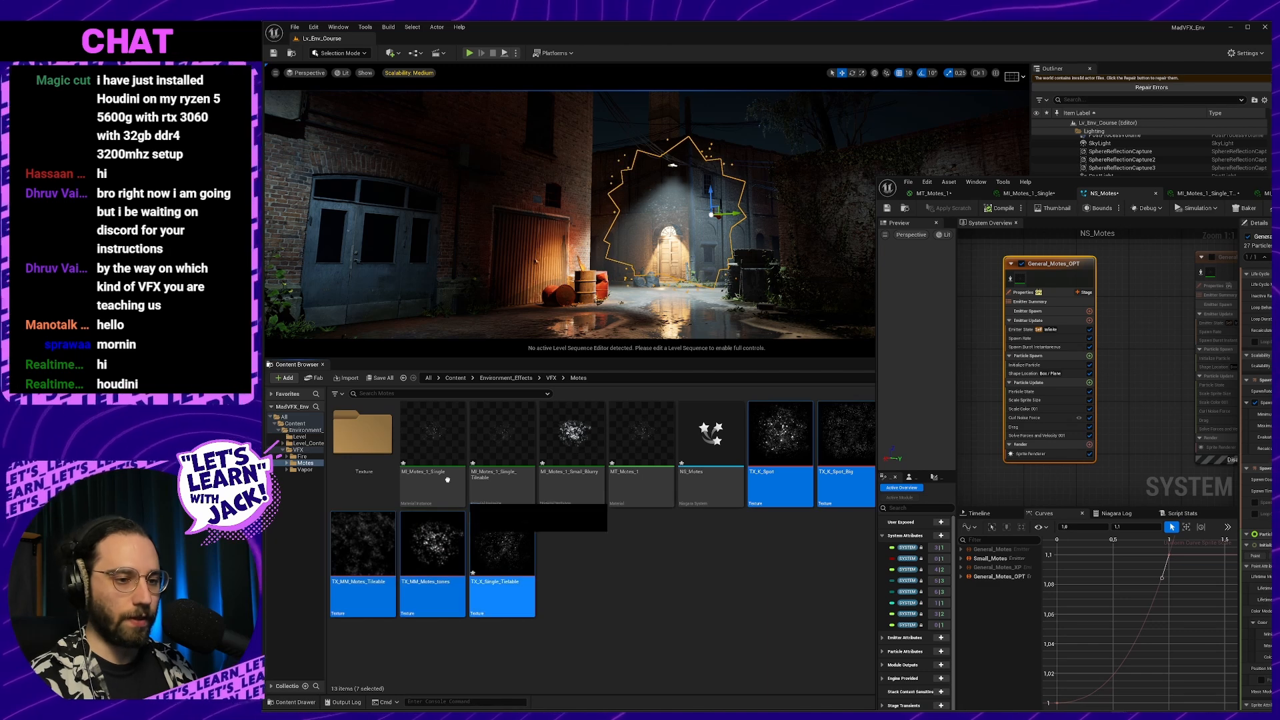
pyautogui.moveTo(502, 547); pyautogui.dragTo(357, 423)
pyautogui.click(397, 442)
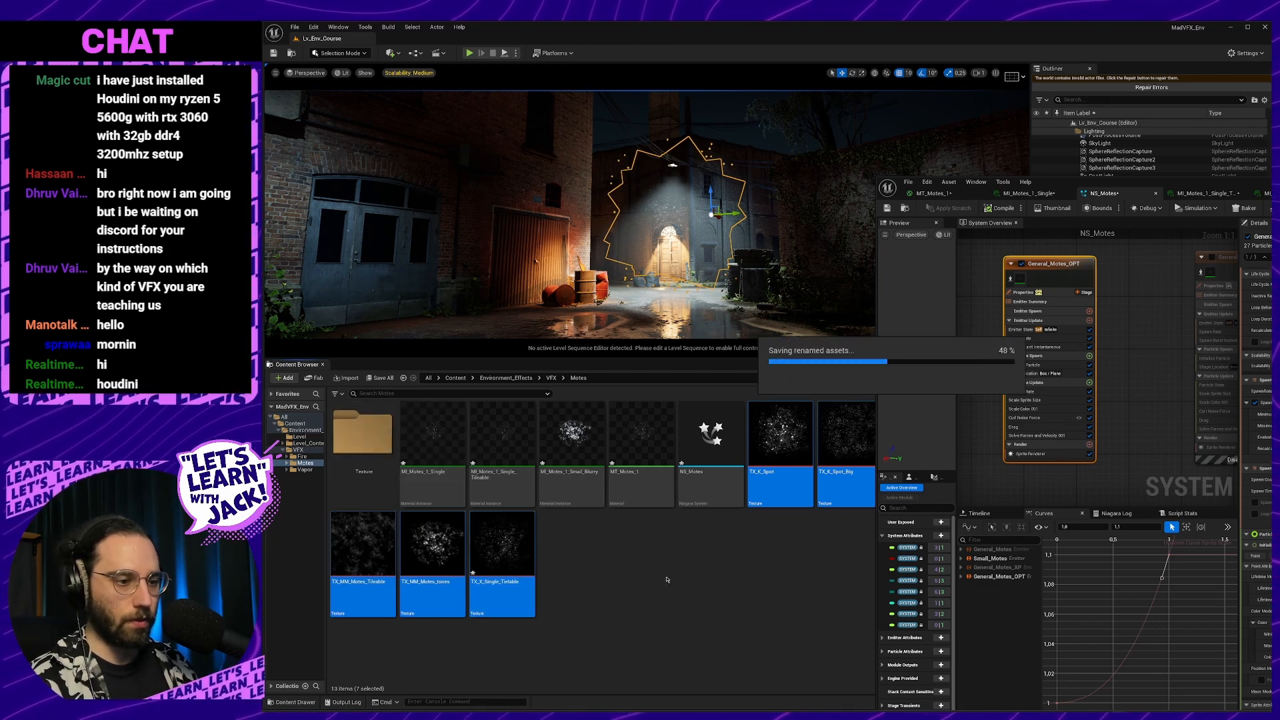
pyautogui.hotkey('ctrl', 'shift', 'n')
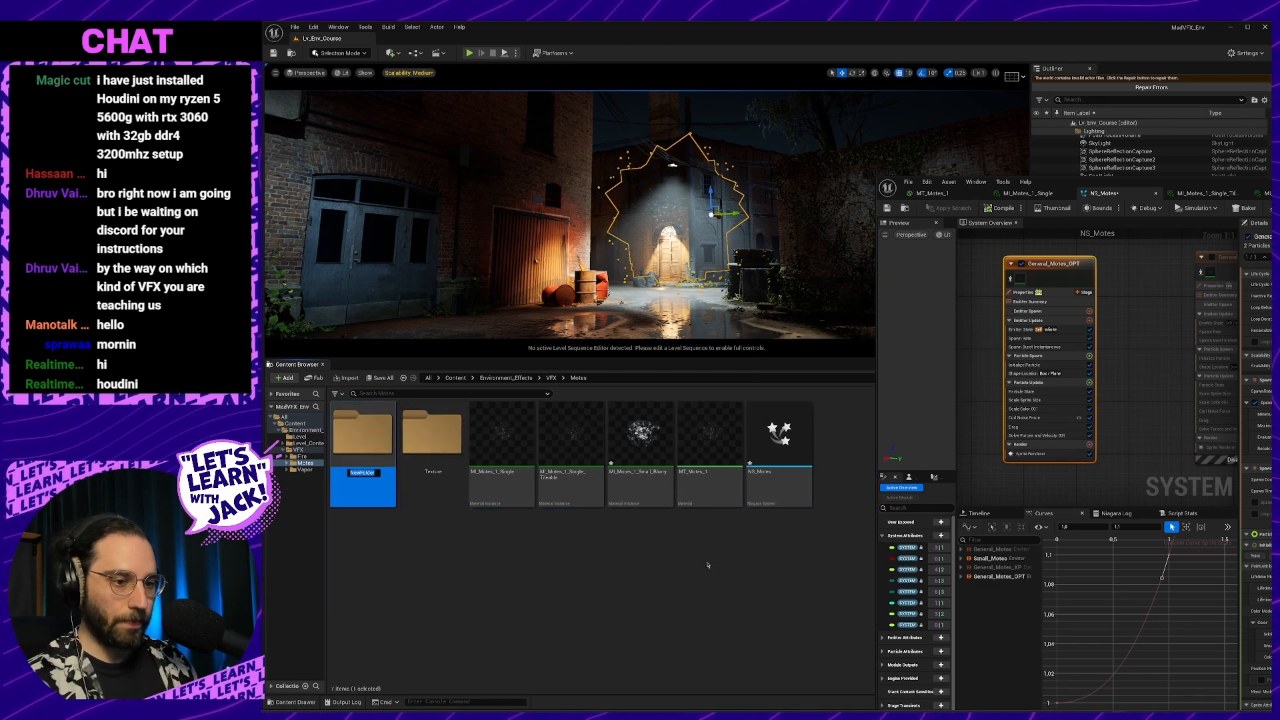
pyautogui.write('Textures')
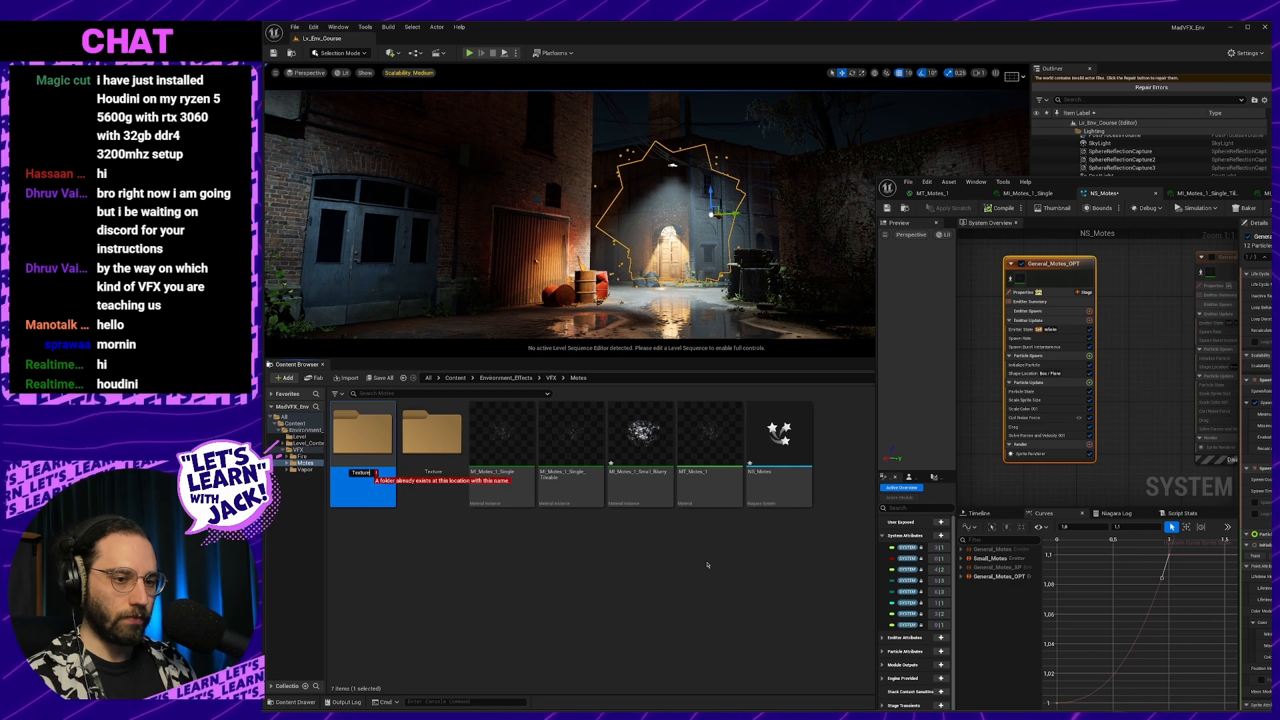
pyautogui.press('Return')
pyautogui.click(452, 498)
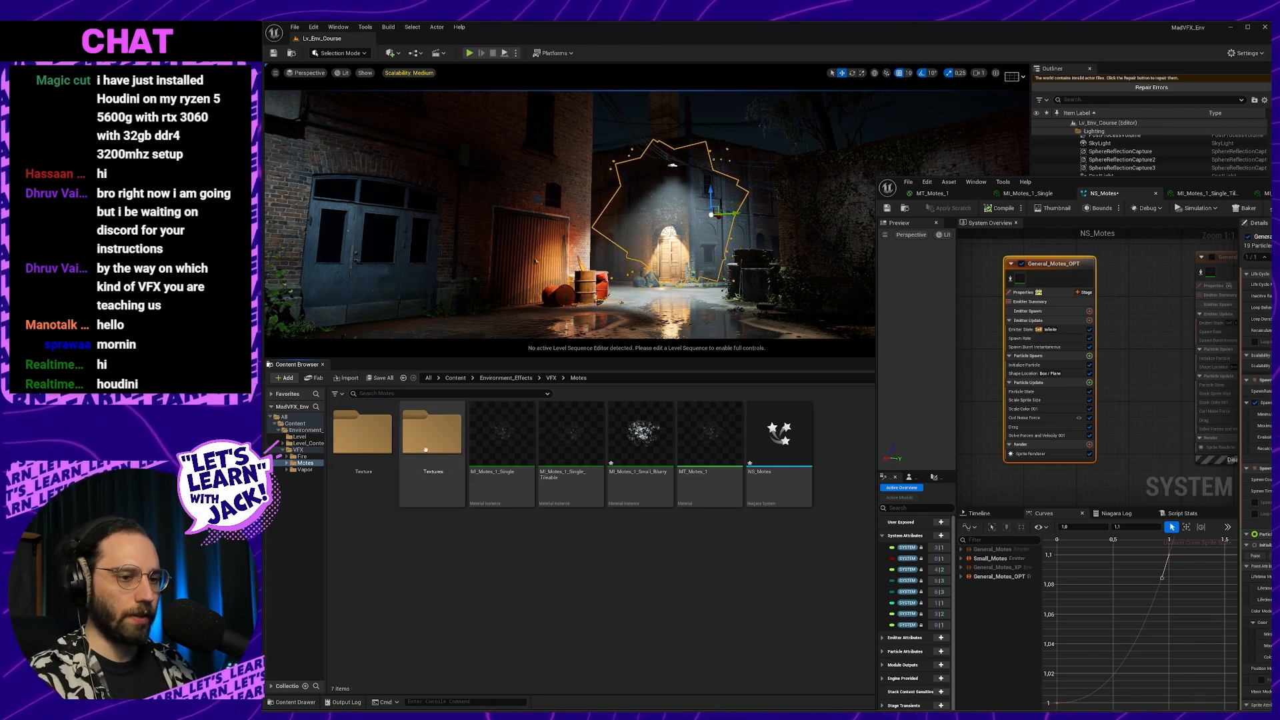
pyautogui.press('Delete')
pyautogui.click(448, 471)
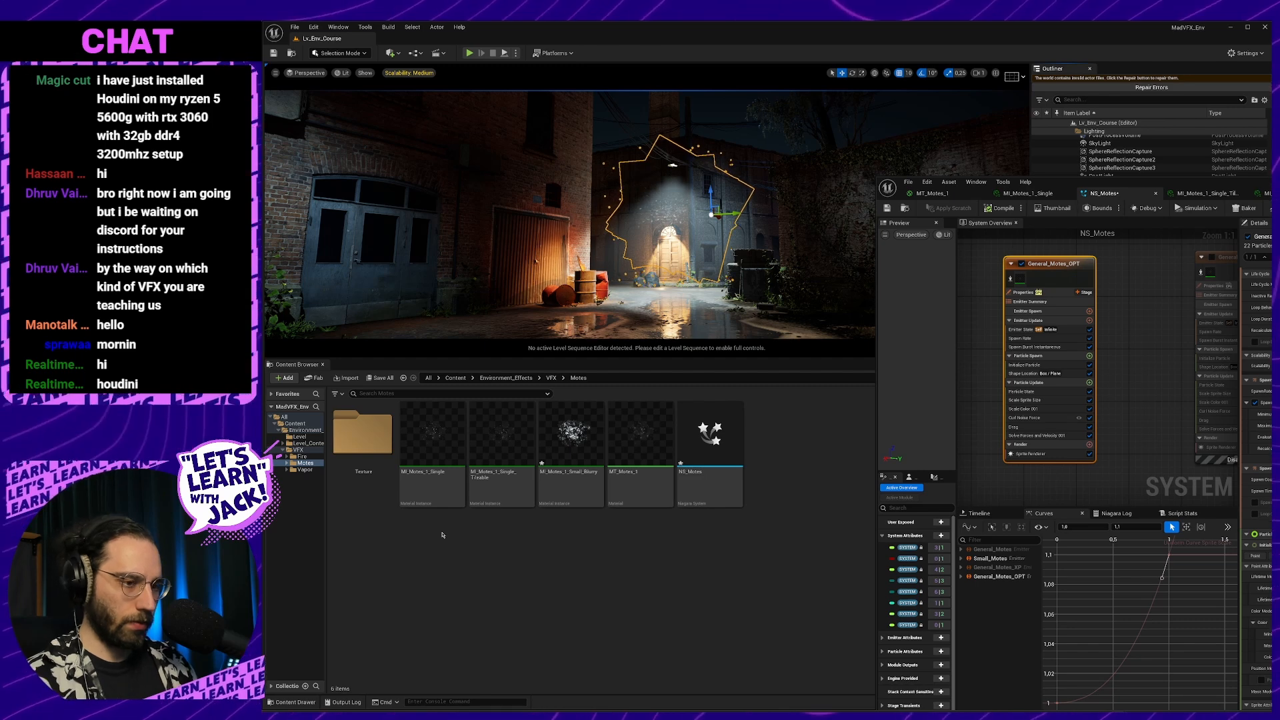
# Create a folder named Materials beside the Texture folder in Motes
pyautogui.click(358, 430)
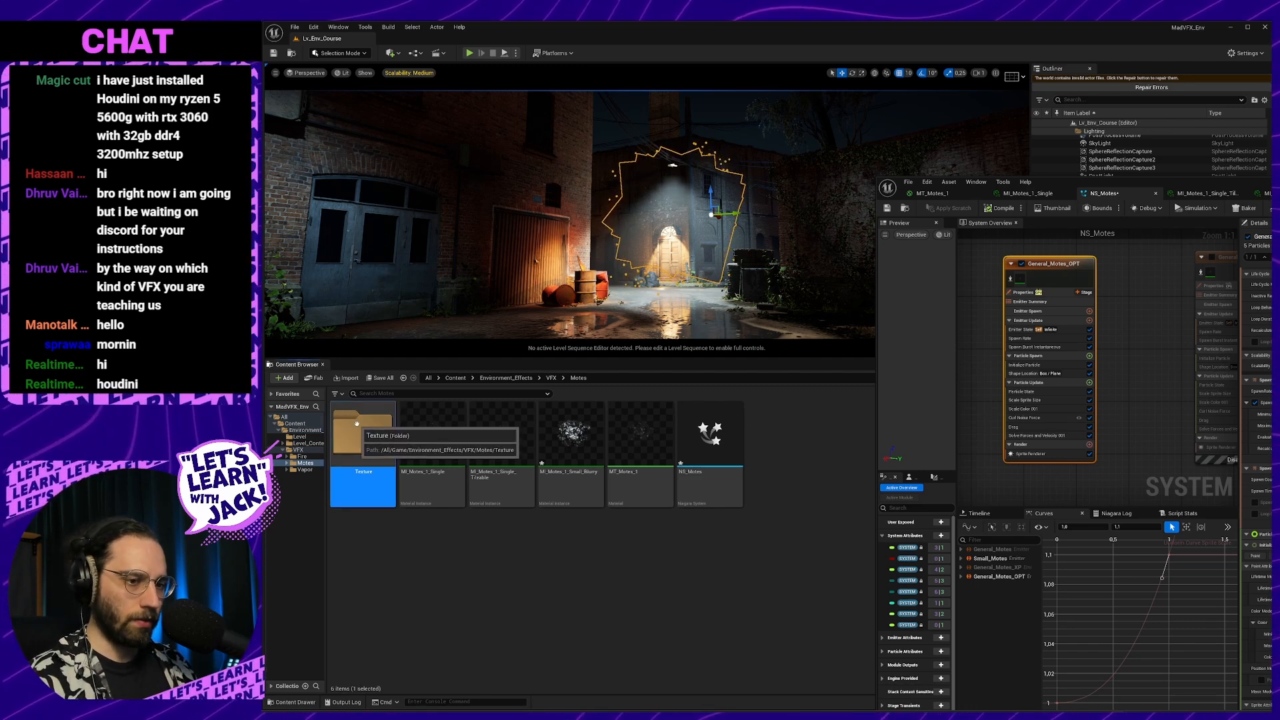
pyautogui.click(526, 564)
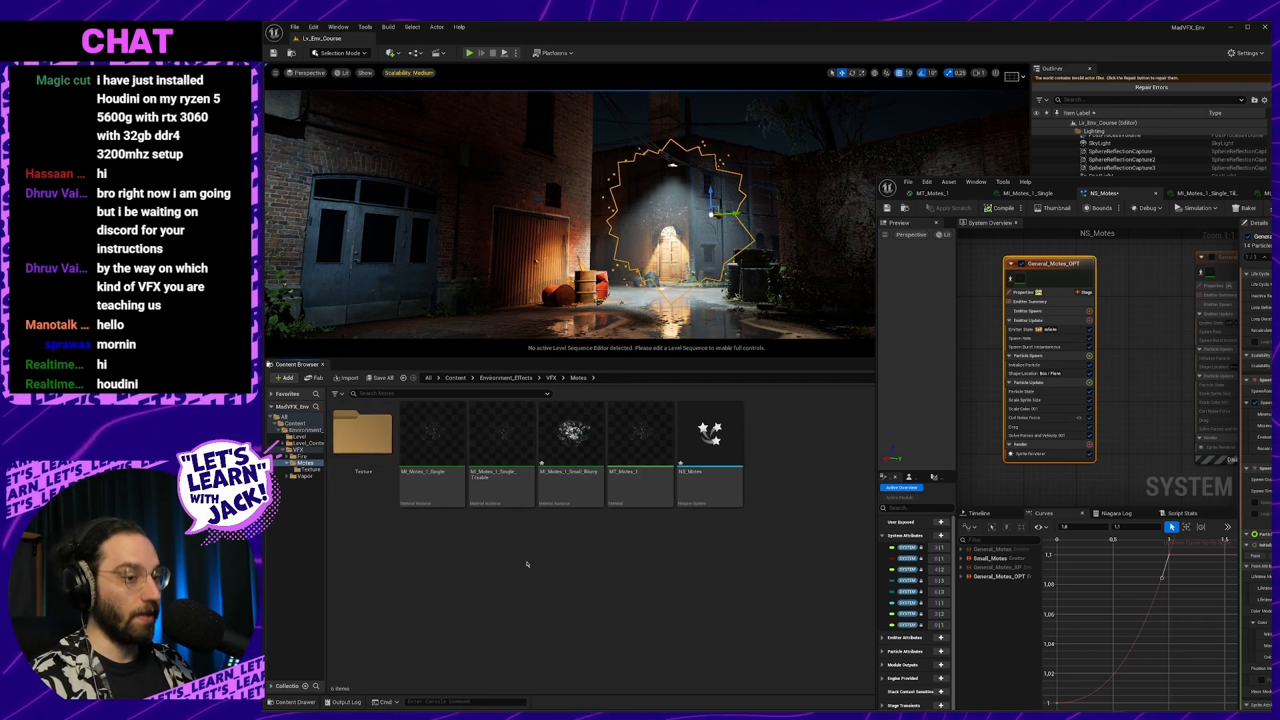
pyautogui.hotkey('ctrl', 'shift', 'n')
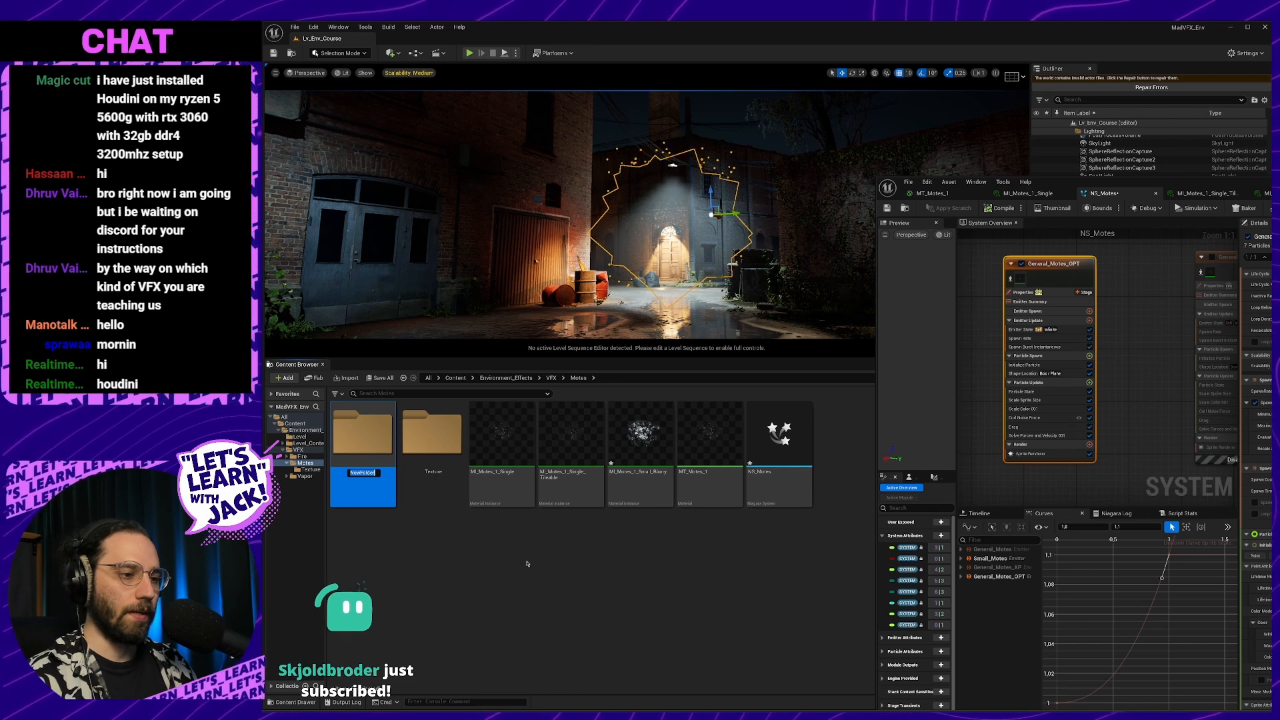
pyautogui.write('Materials')
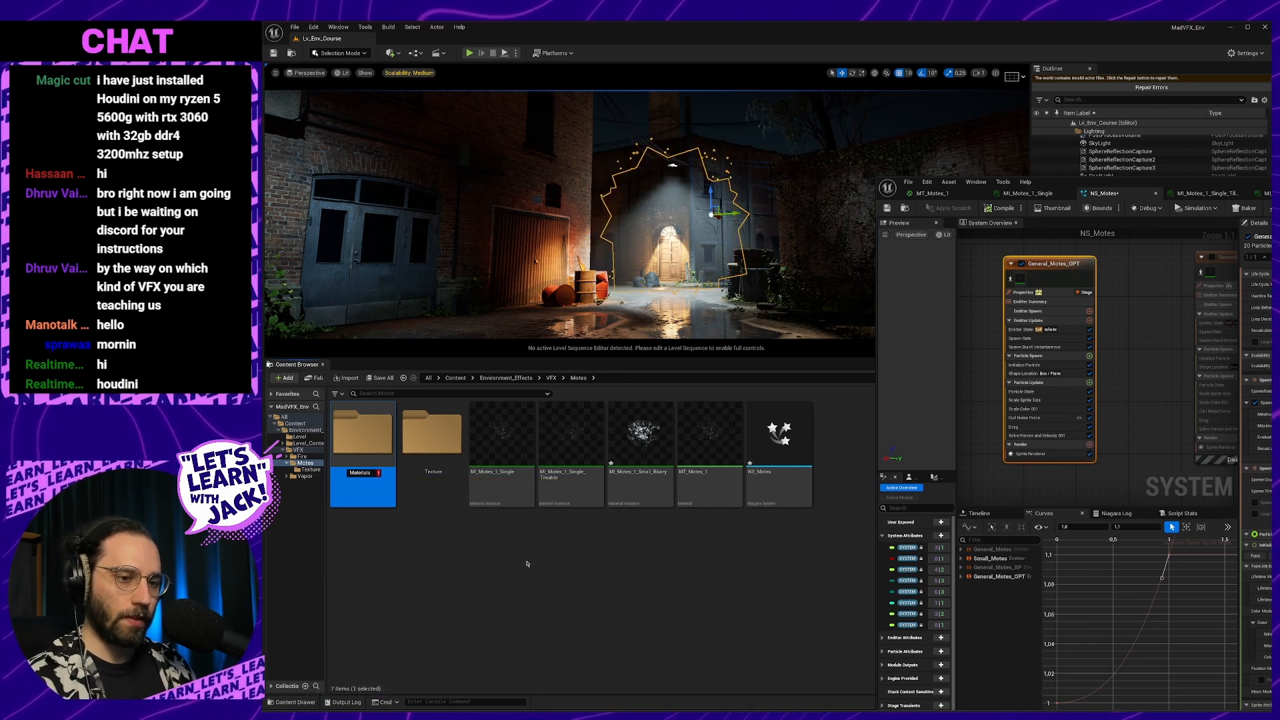
pyautogui.press('Return')
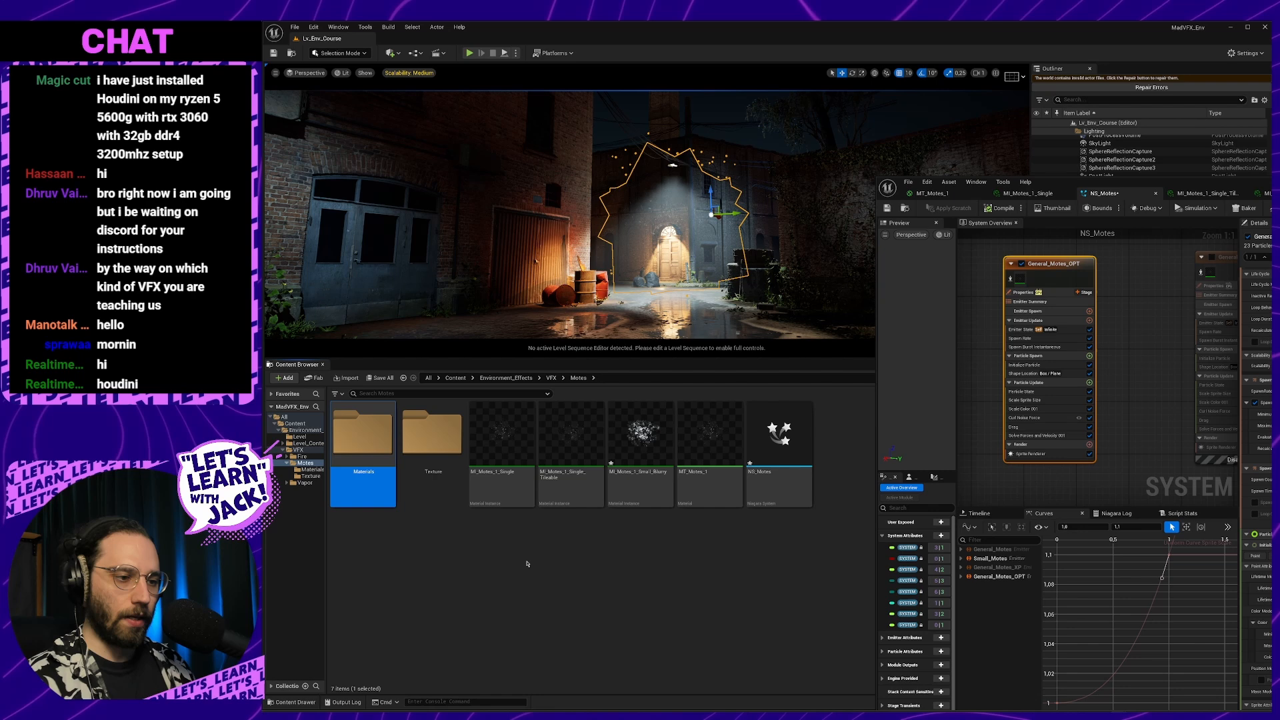
# Move the three MI_Motes material instances and the MT_Motes_1 material into the Materials folder
pyautogui.click(502, 491)
pyautogui.keyDown('shift'); pyautogui.click(695, 461); pyautogui.keyUp('shift')
pyautogui.moveTo(694, 459); pyautogui.dragTo(355, 456)
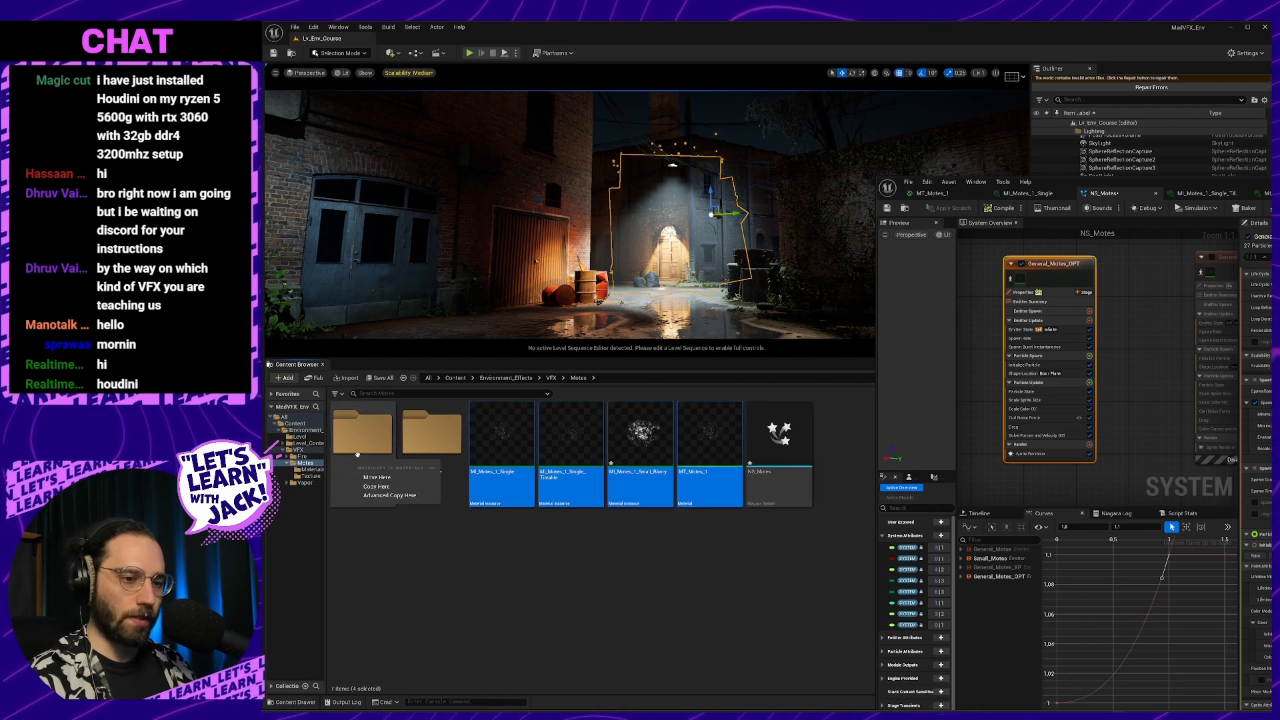
pyautogui.click(379, 477)
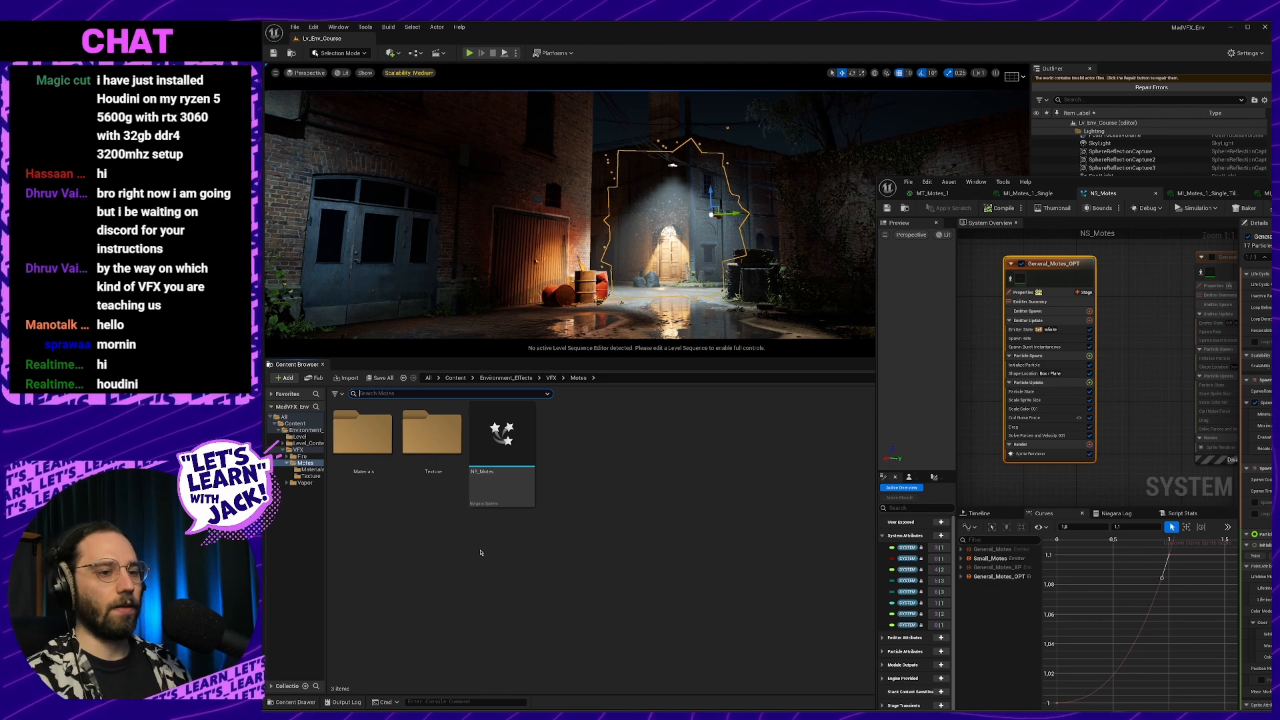
# Create a folder named Particles inside Motes and move the NS_Motes system into it
pyautogui.hotkey('ctrl', 'shift', 'n')
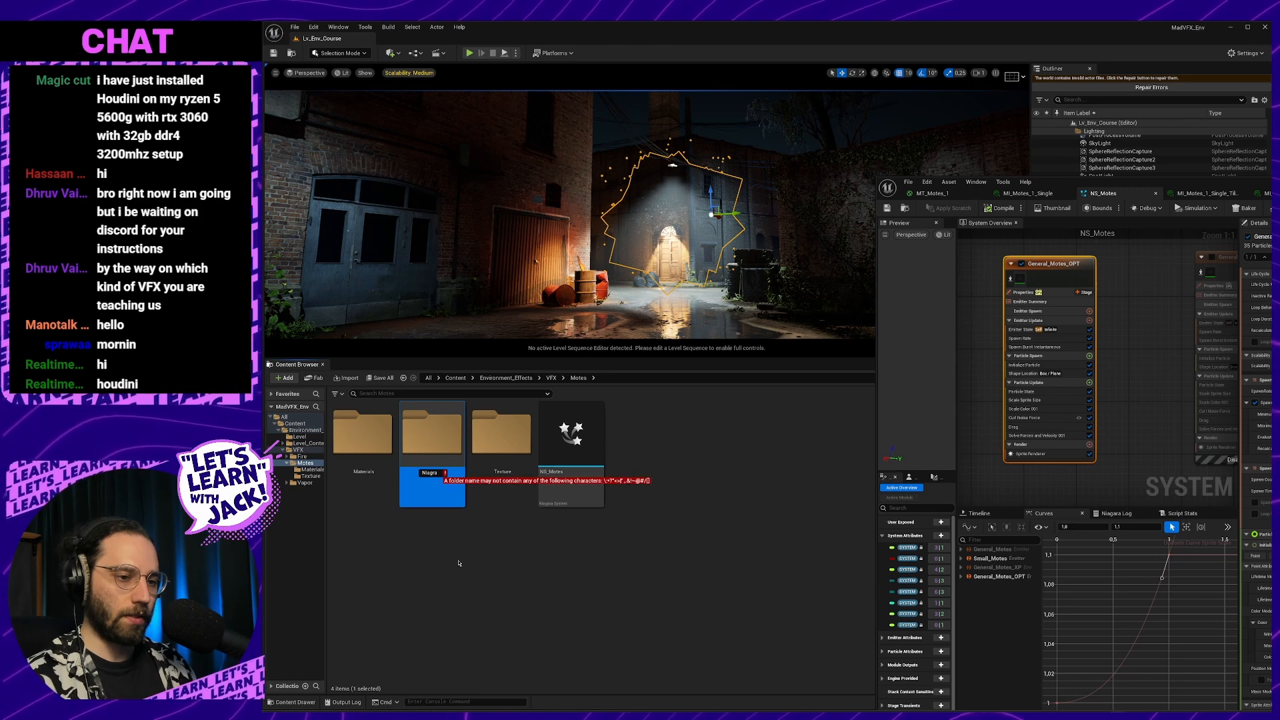
pyautogui.press('BackSpace')
pyautogui.press('BackSpace')
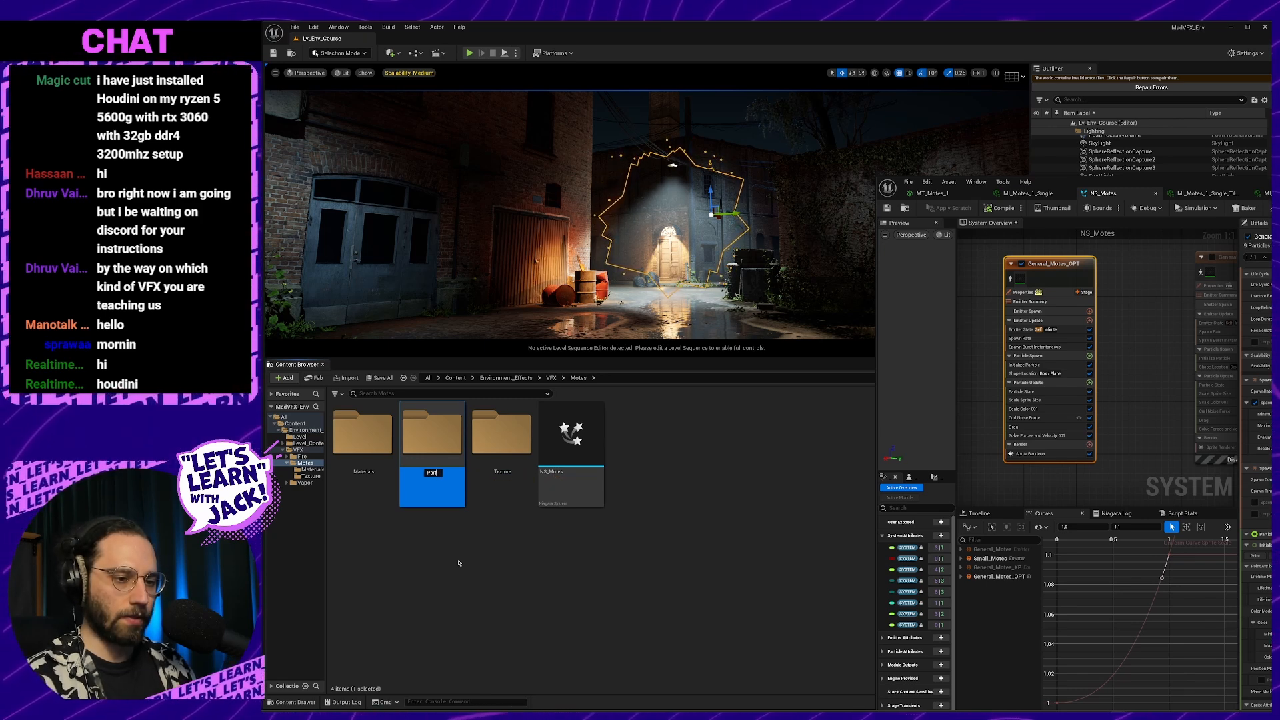
pyautogui.write('Particles')
pyautogui.press('Return')
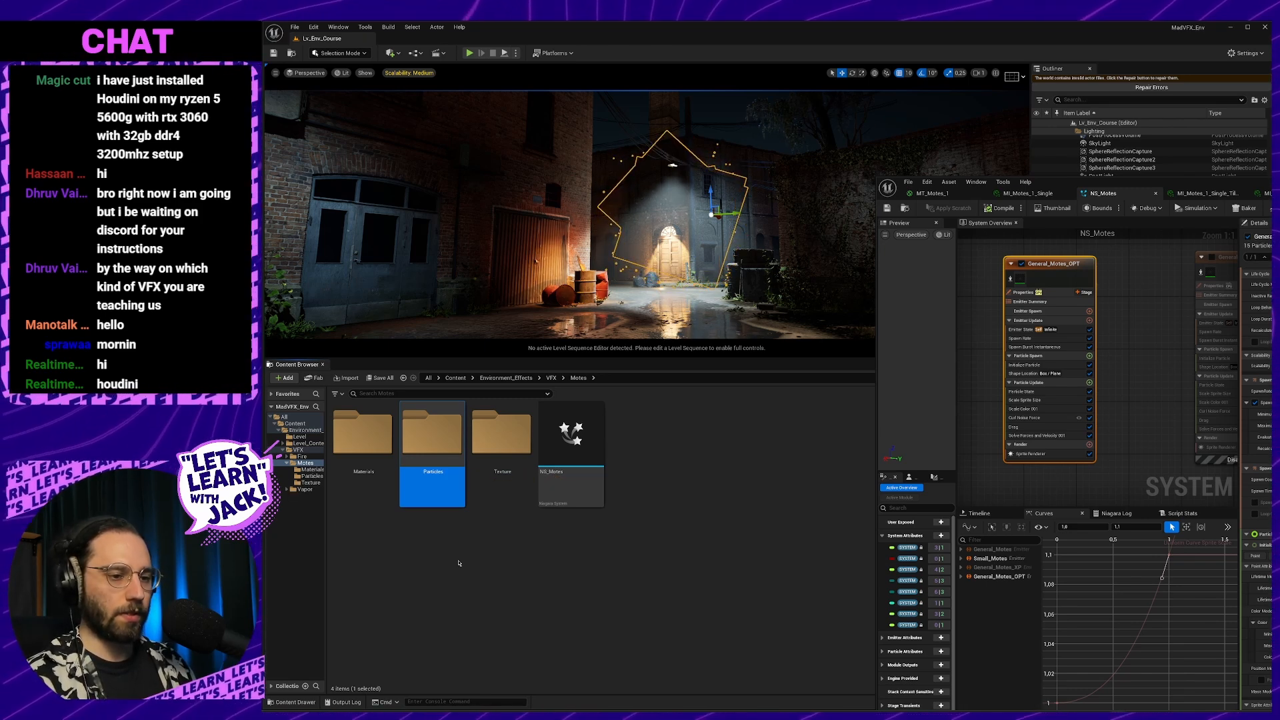
pyautogui.moveTo(560, 453); pyautogui.dragTo(446, 465)
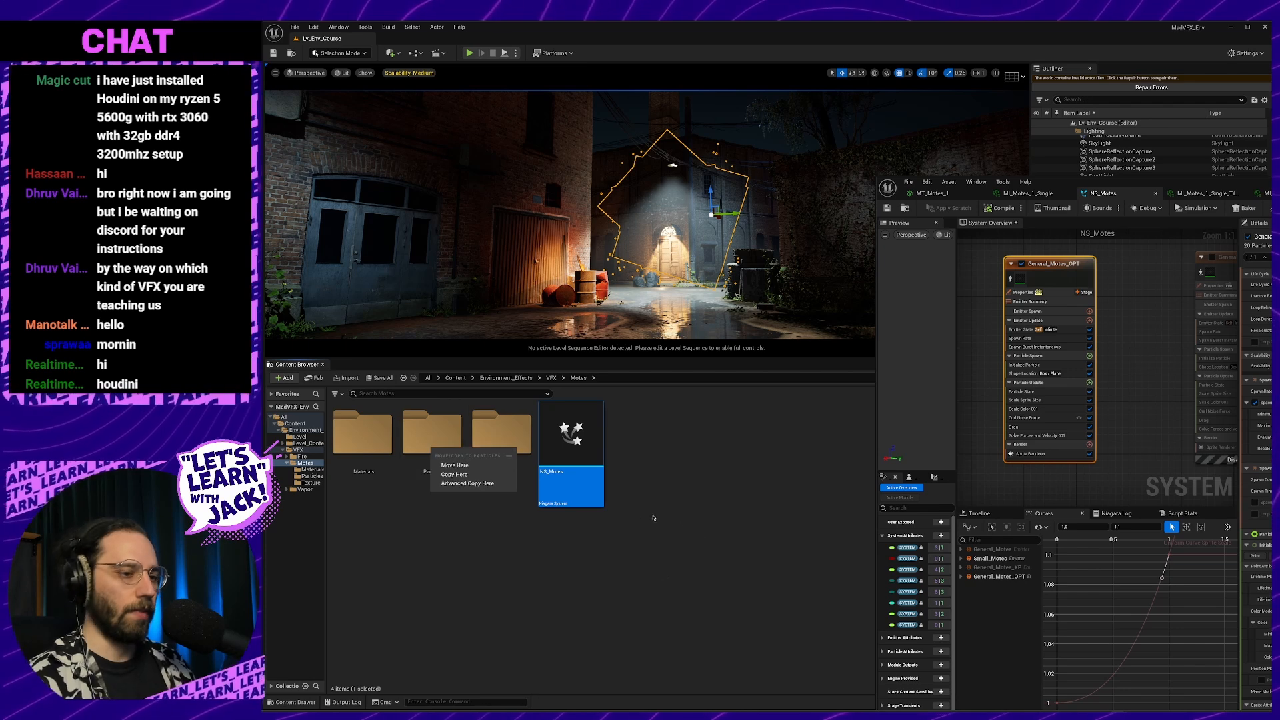
pyautogui.click(460, 466)
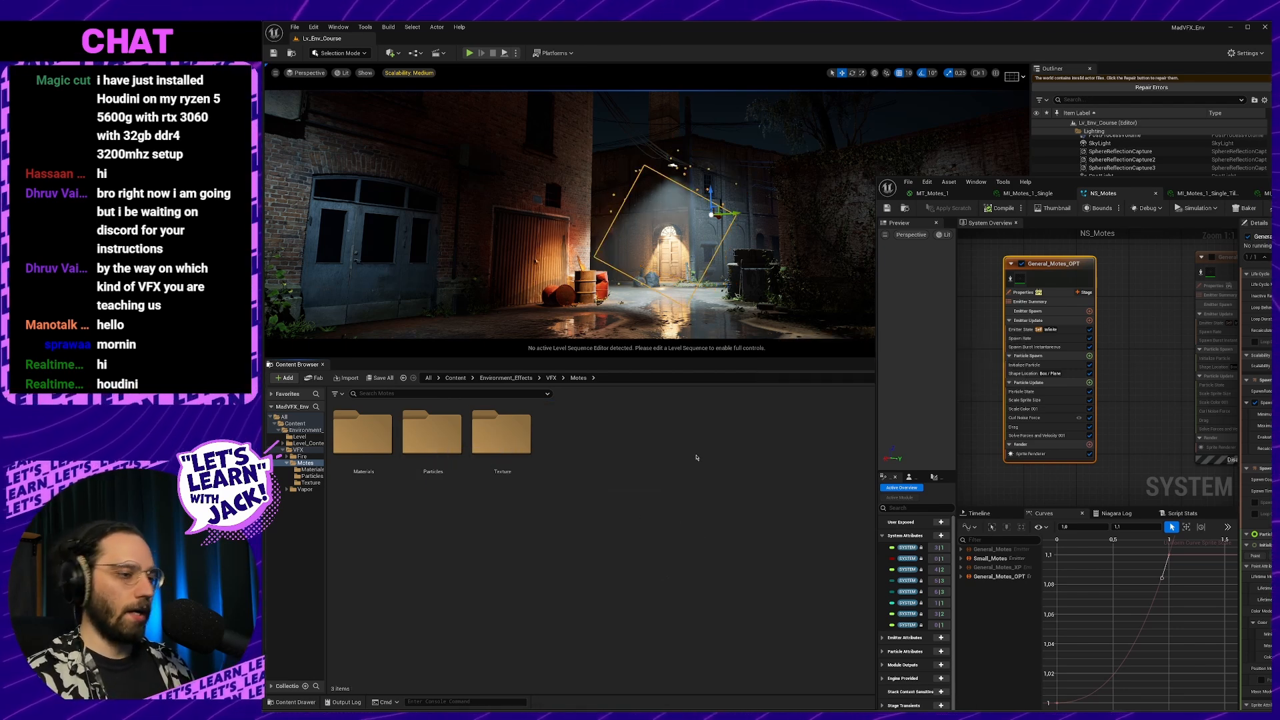
# Create a folder named Meshes inside Motes and open it
pyautogui.hotkey('ctrl', 'shift', 'n')
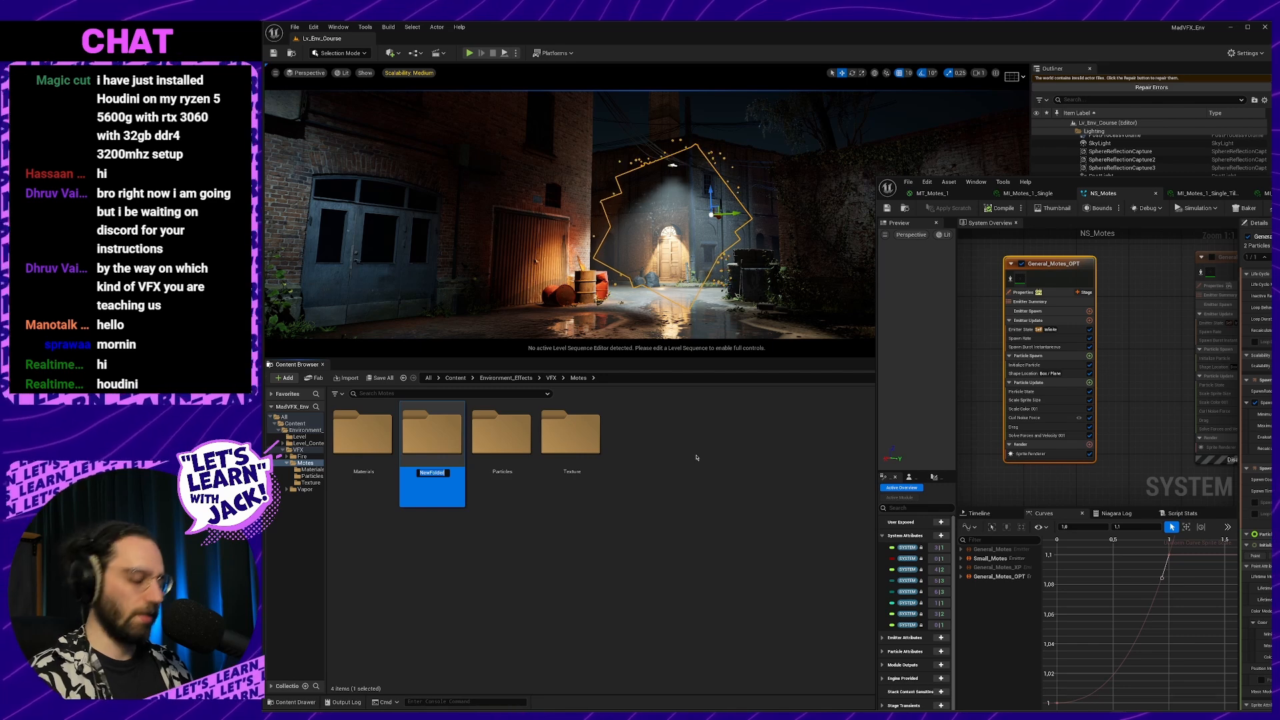
pyautogui.write('Meshes')
pyautogui.press('Return')
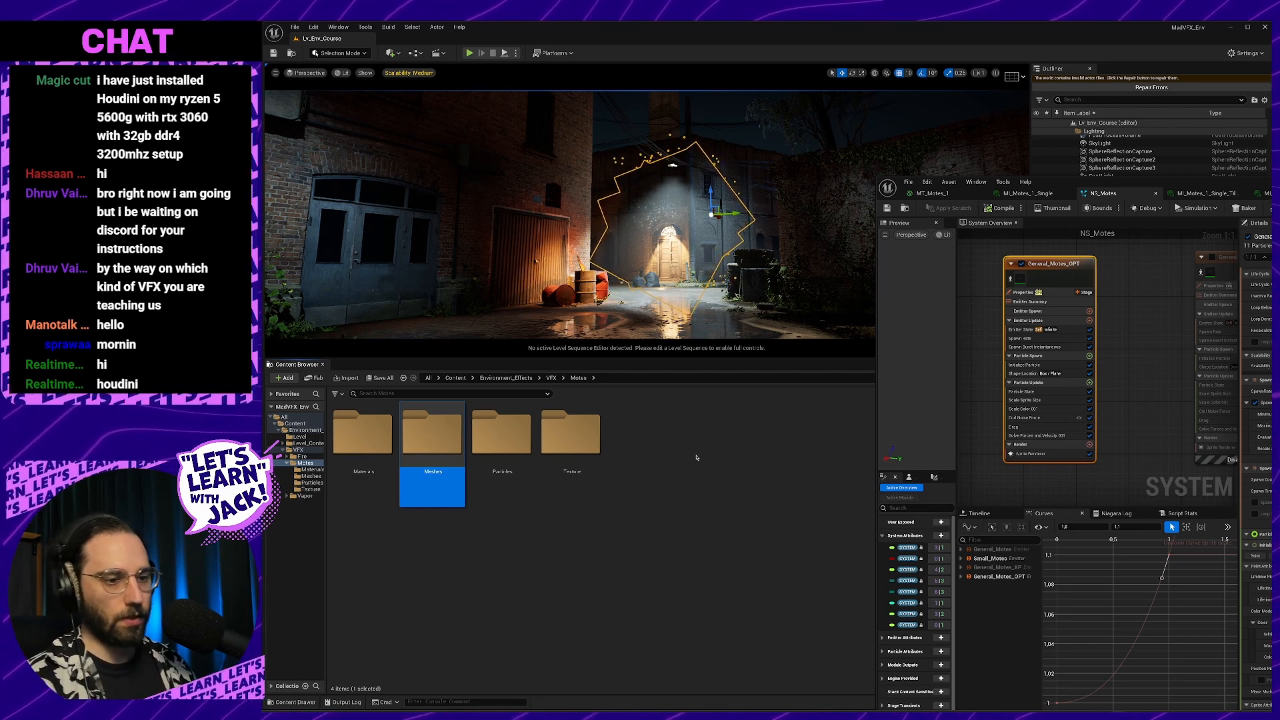
pyautogui.doubleClick(434, 452)
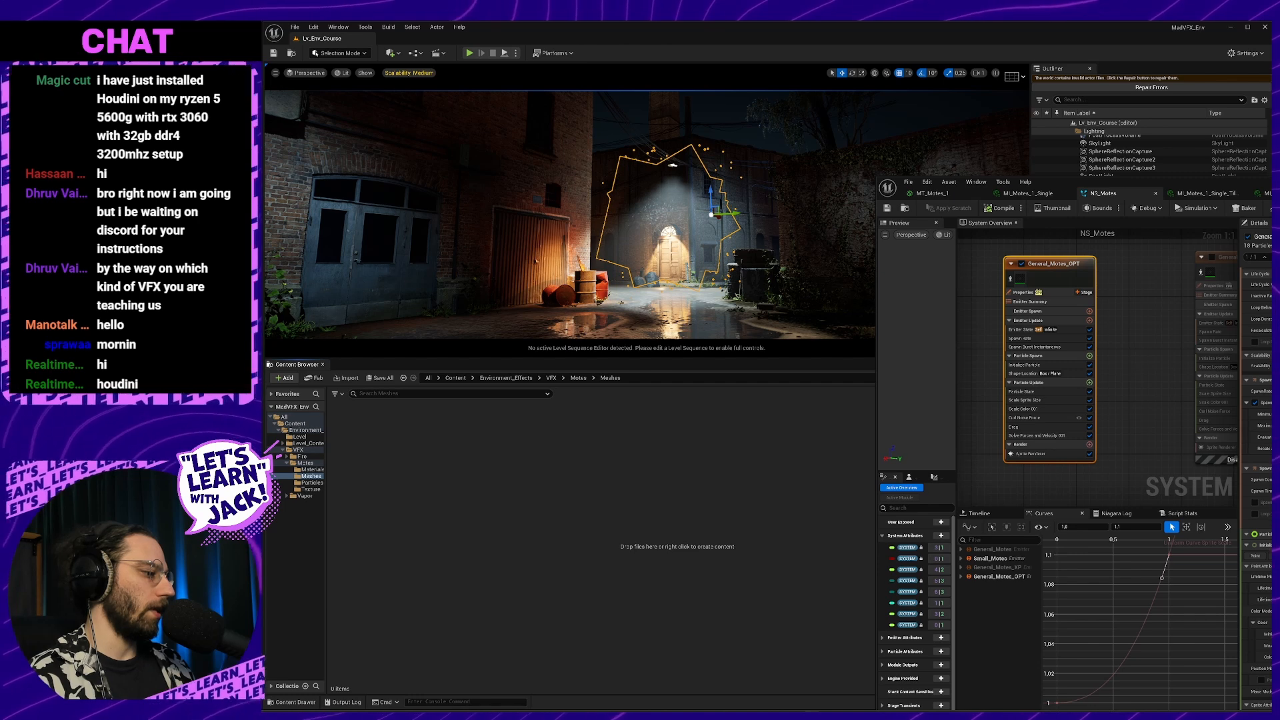
# Import Cone_Motes.fbx from the Blender exports folder into the Meshes folder, keeping the default import settings
pyautogui.moveTo(1279, 291); pyautogui.dragTo(952, 282)
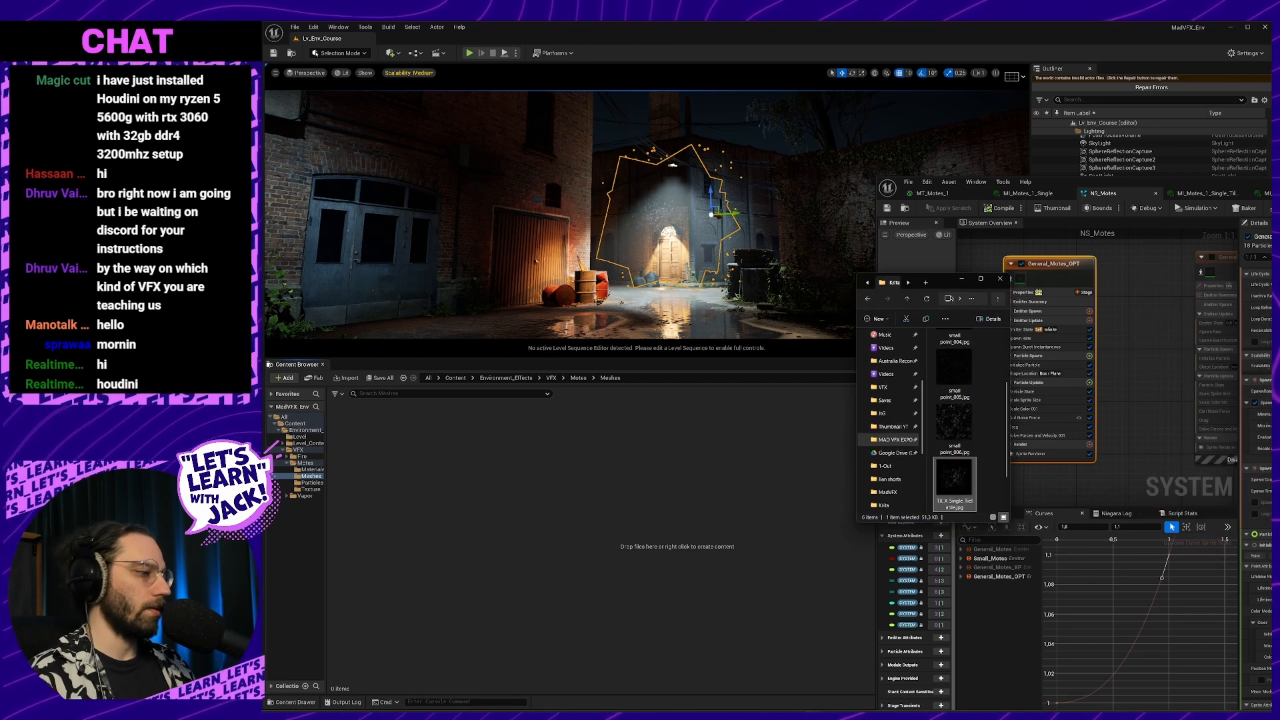
pyautogui.click(868, 300)
pyautogui.moveTo(925, 375); pyautogui.dragTo(883, 377)
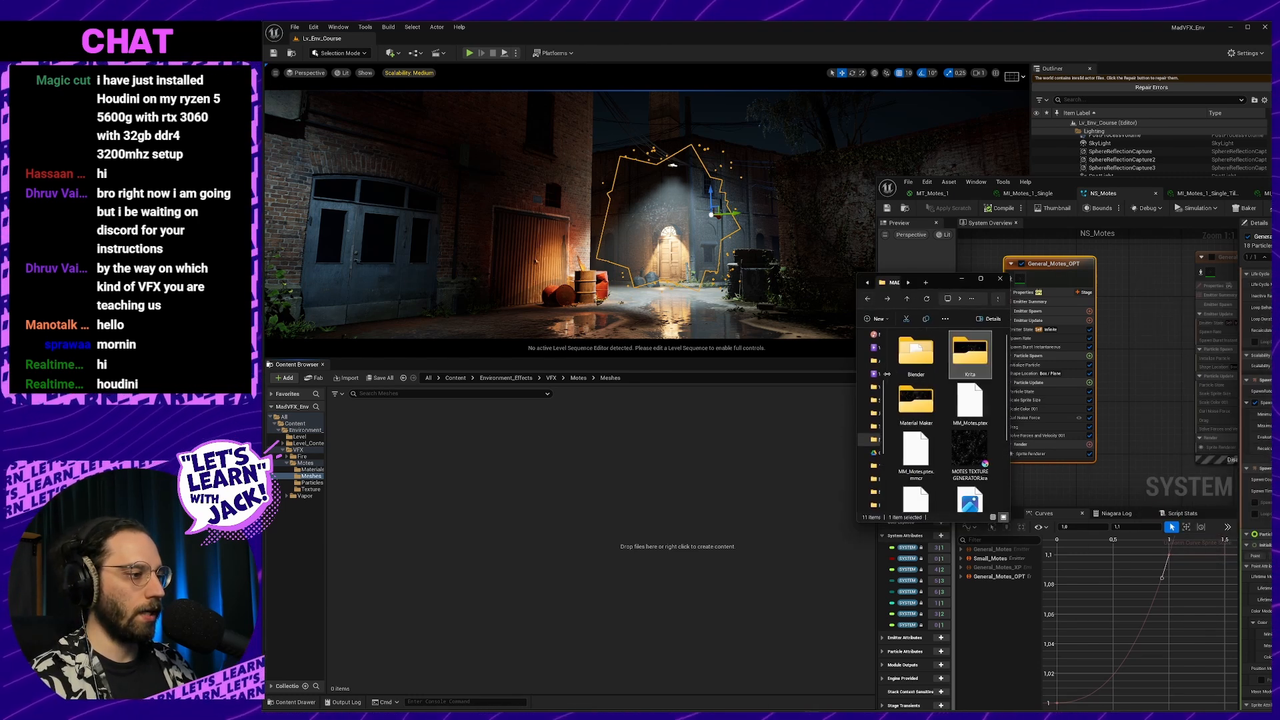
pyautogui.click(922, 367)
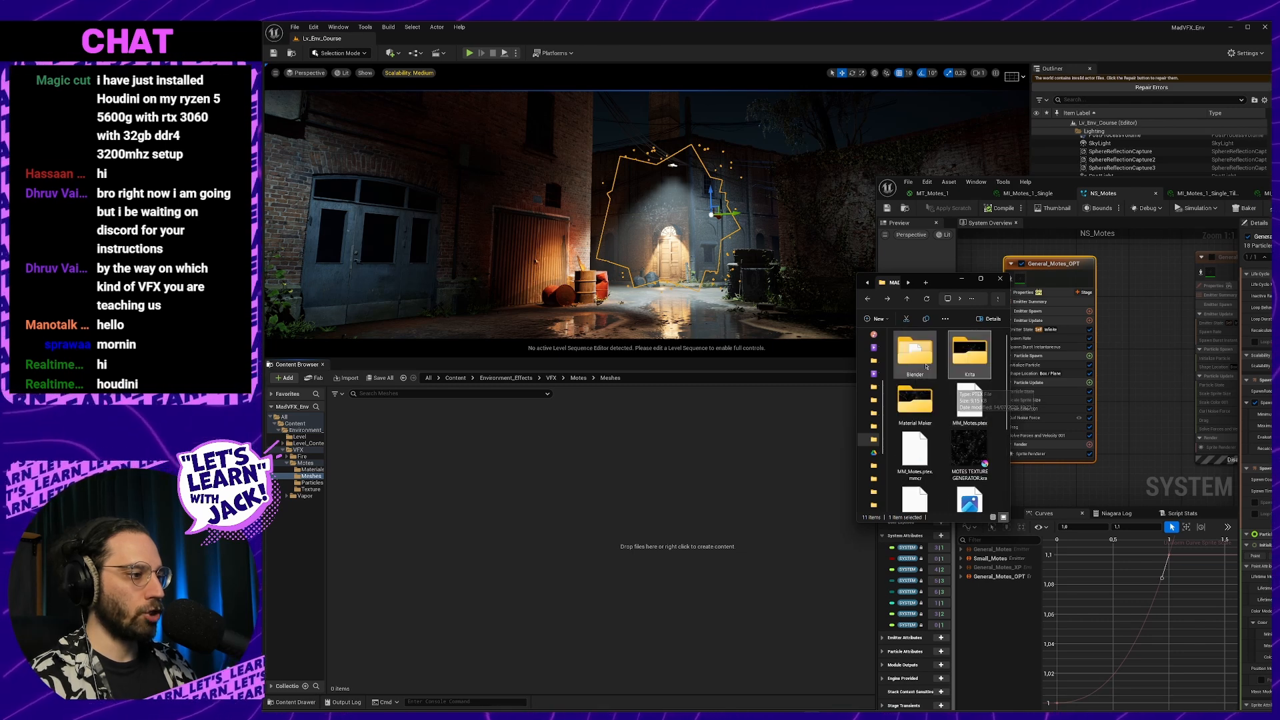
pyautogui.doubleClick(923, 367)
pyautogui.click(931, 352)
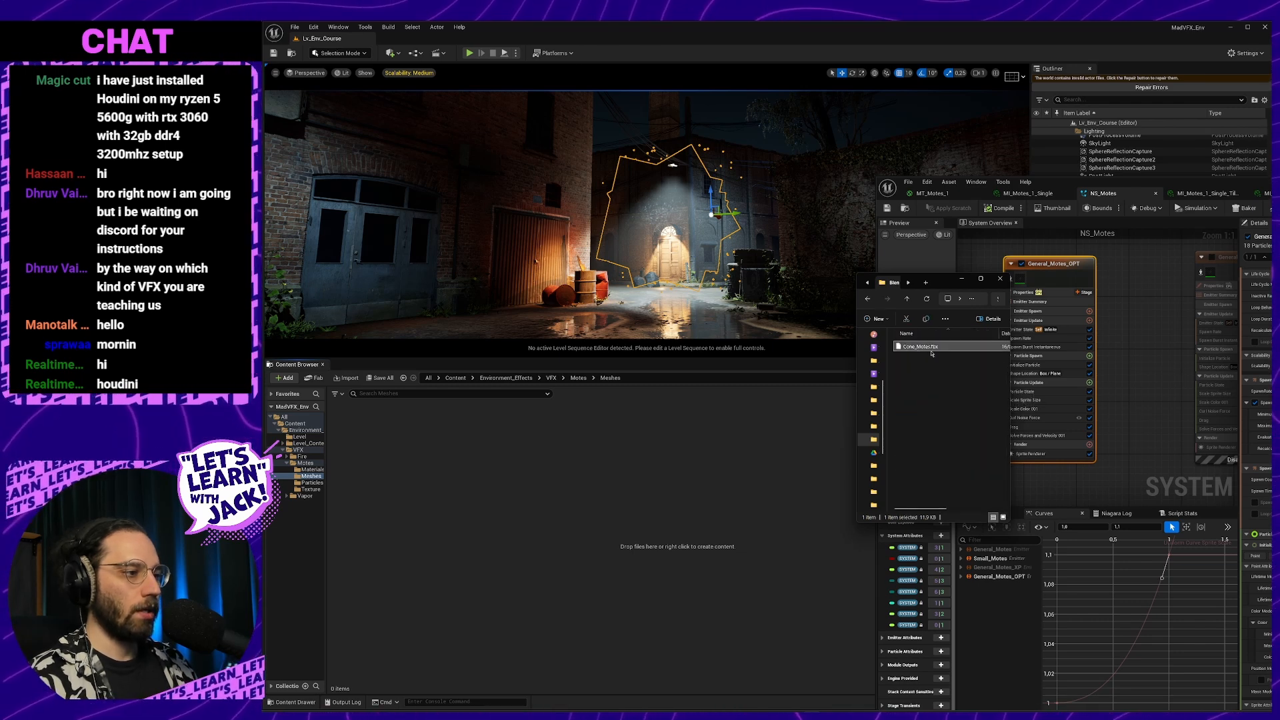
pyautogui.moveTo(956, 349); pyautogui.dragTo(835, 500)
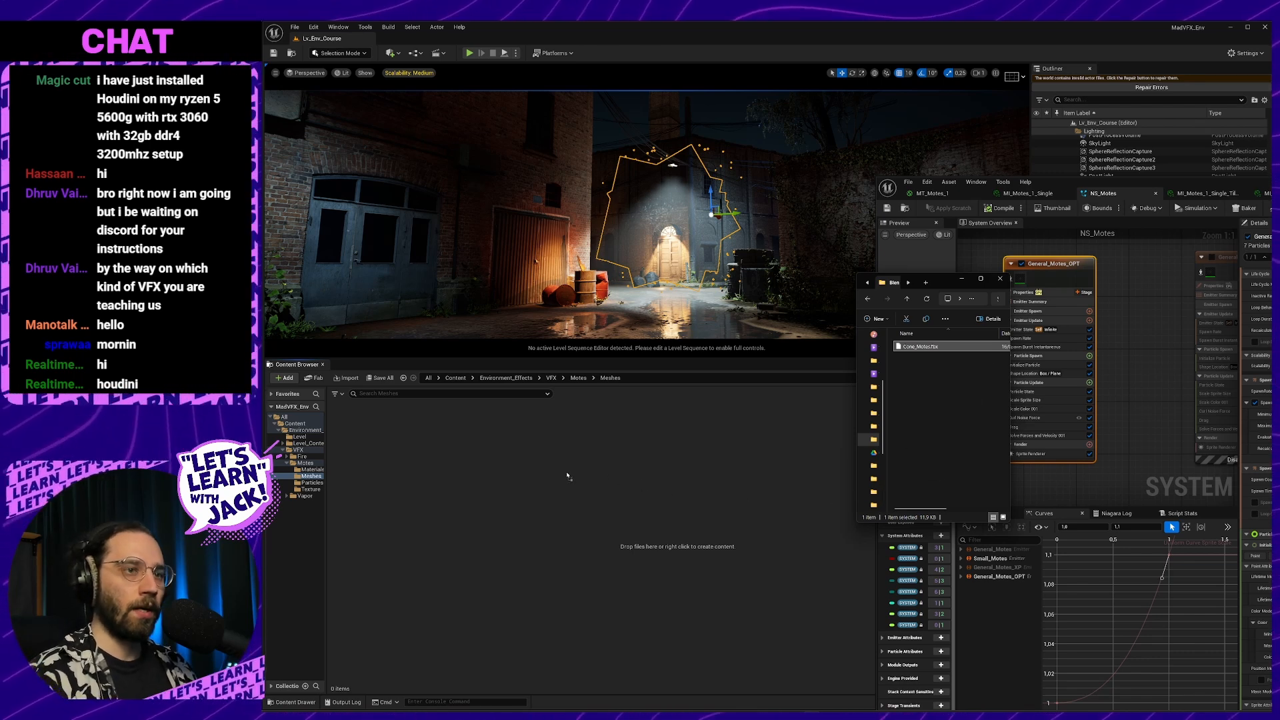
pyautogui.moveTo(913, 234); pyautogui.dragTo(645, 233)
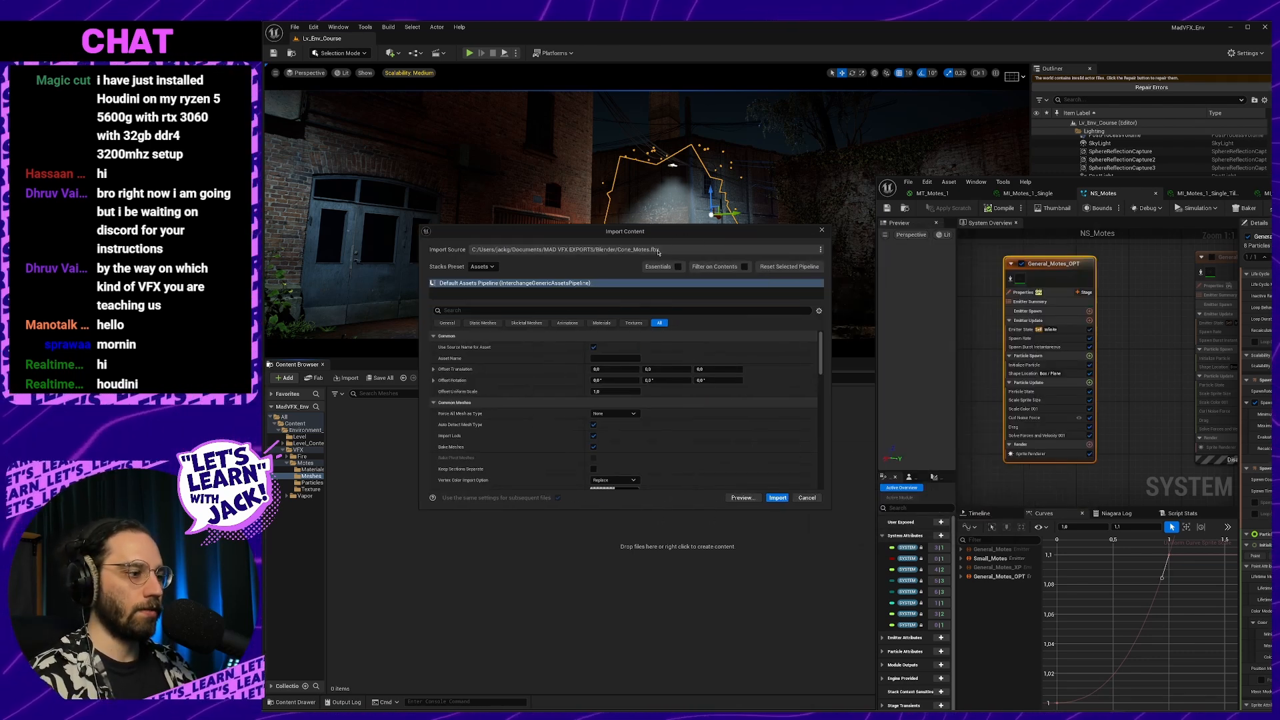
pyautogui.click(777, 498)
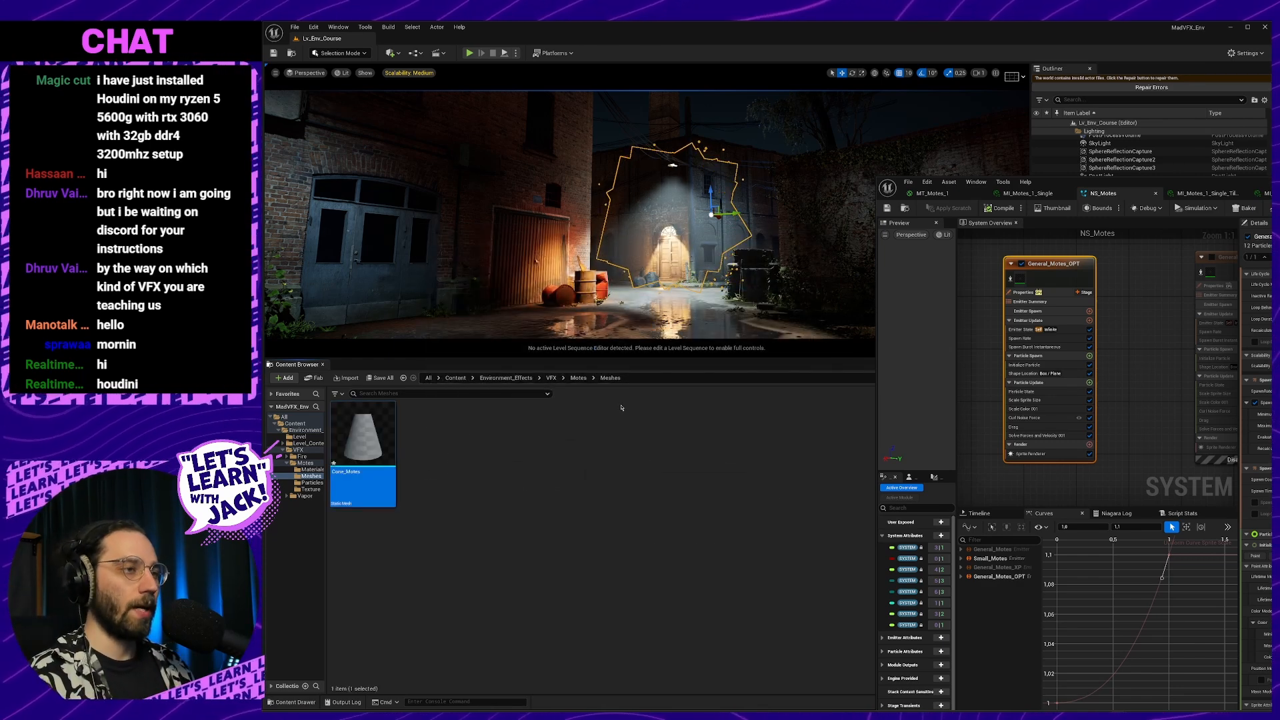
# Switch to the browser and watch the lesson's part on importing the mesh and putting it into the scene
pyautogui.hotkey('alt', 'Tab')
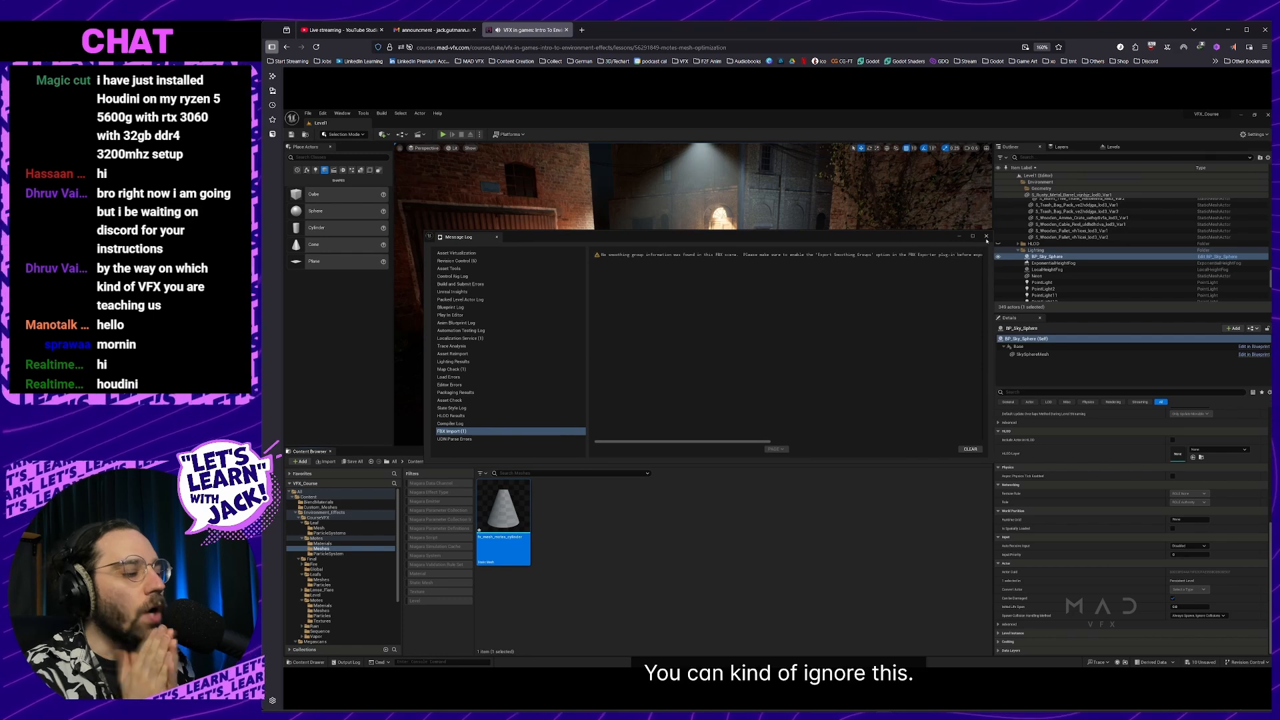
pyautogui.click(559, 497)
pyautogui.hotkey('alt', 'Tab')
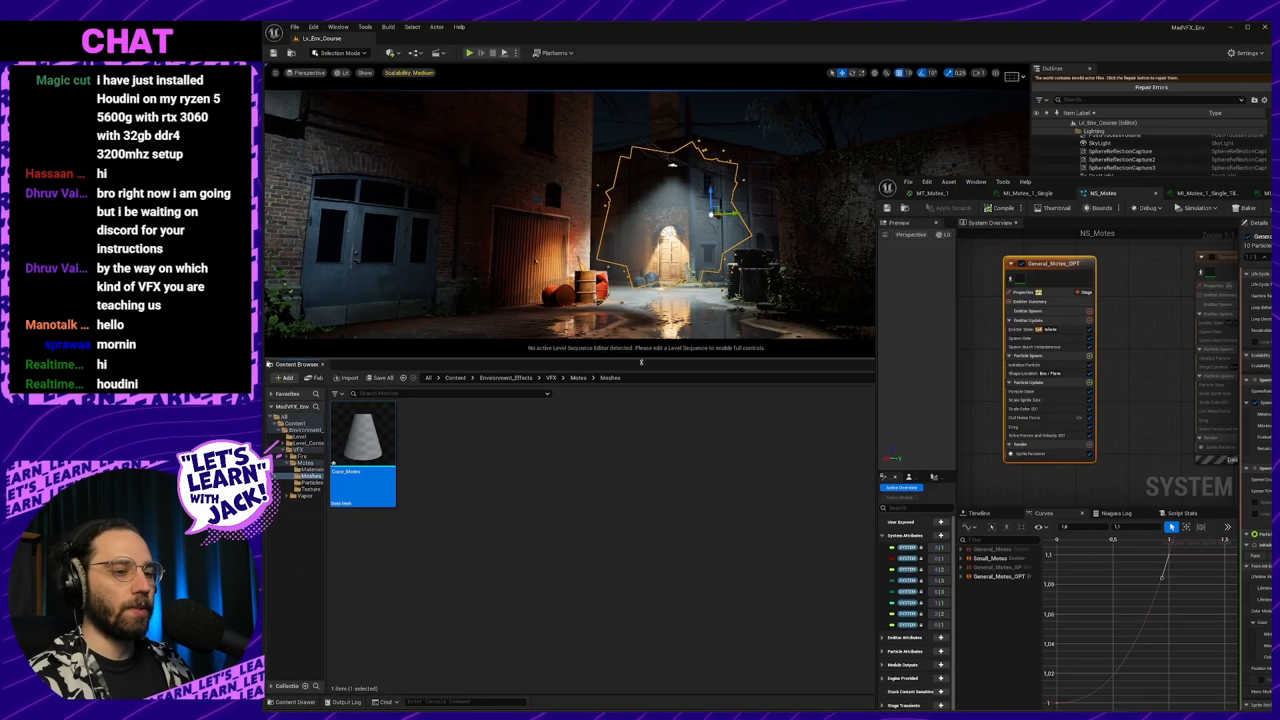
pyautogui.hotkey('alt', 'Tab')
pyautogui.click(680, 527)
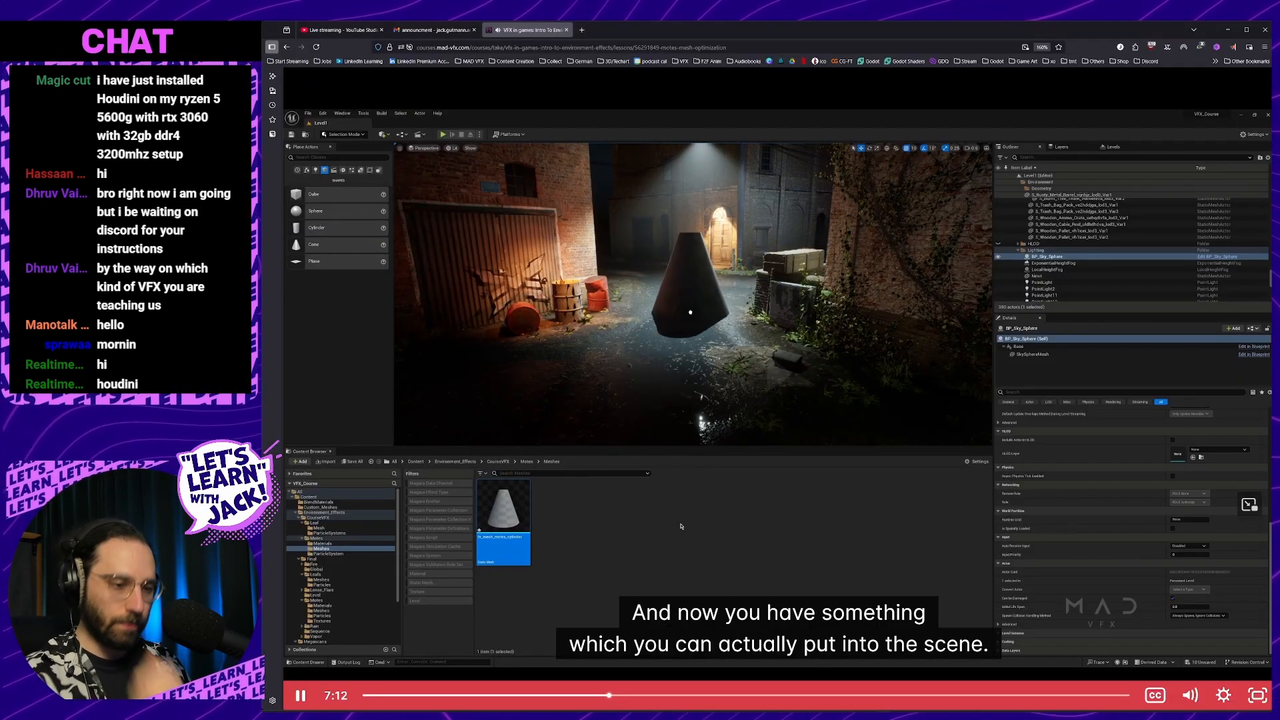
pyautogui.click(680, 527)
# Switch to Unreal Editor, place the Cone_Motes mesh in the level in front of the lit doorway, and frame it
pyautogui.hotkey('alt', 'Tab')
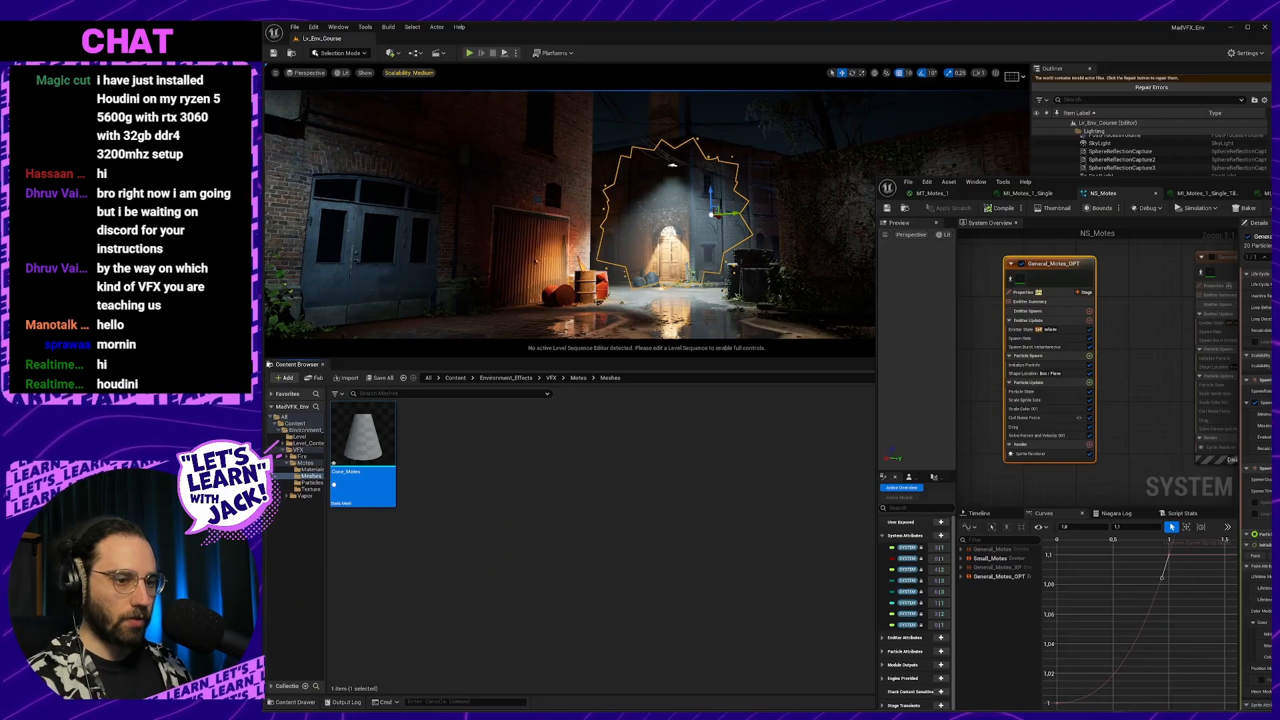
pyautogui.moveTo(567, 347); pyautogui.dragTo(666, 280)
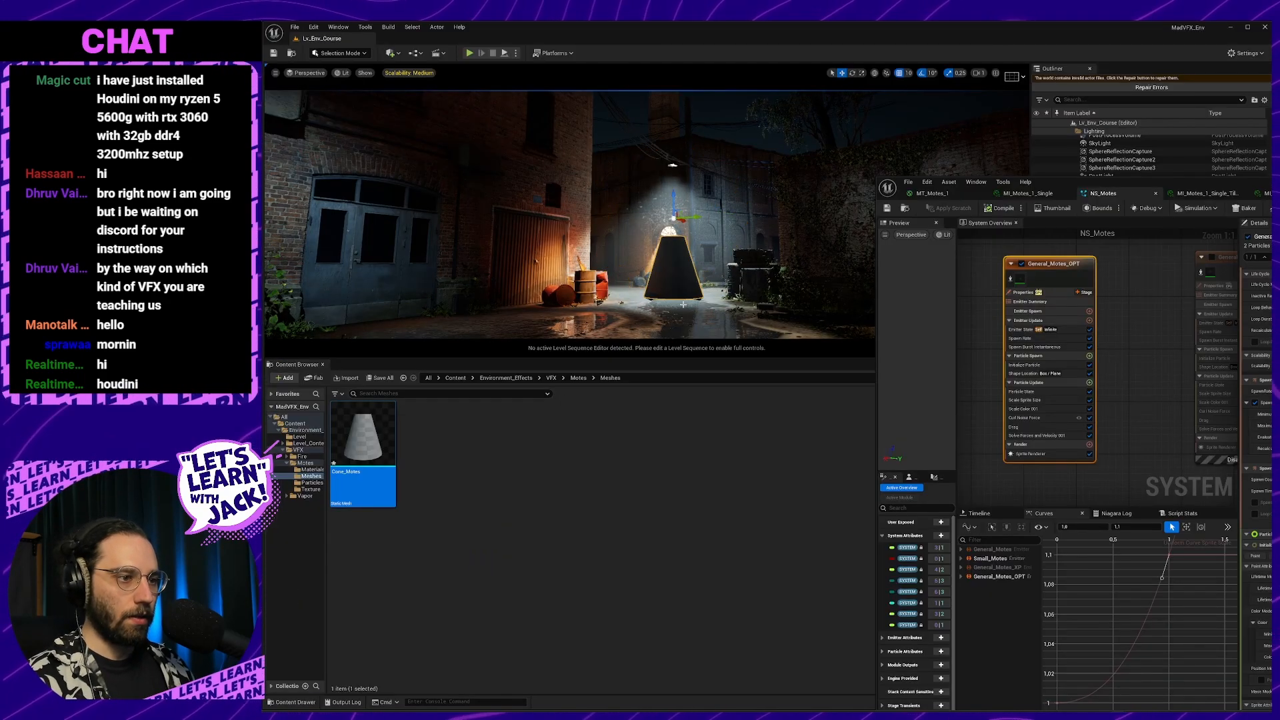
pyautogui.press('f')
pyautogui.keyDown('alt'); pyautogui.moveTo(738, 223); pyautogui.dragTo(720, 287); pyautogui.keyUp('alt')
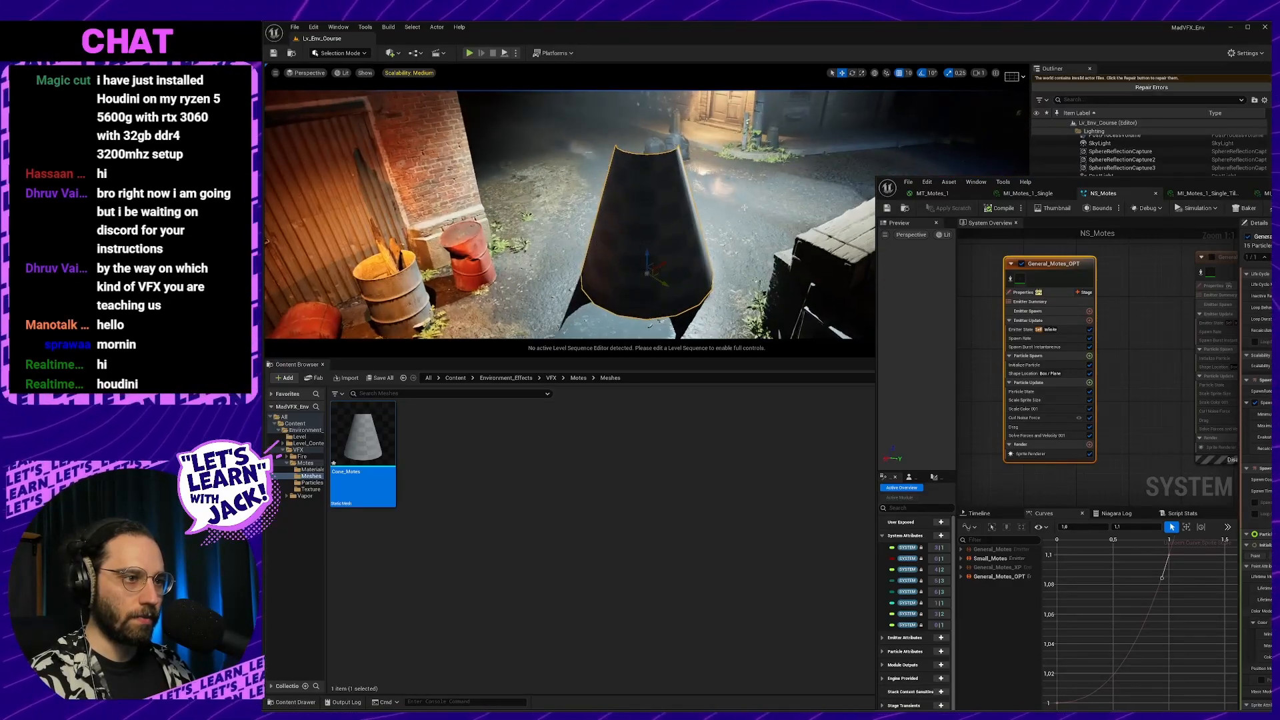
# Switch to the browser and watch how the lesson positions the cone mesh in the alley
pyautogui.hotkey('alt', 'Tab')
pyautogui.click(747, 211)
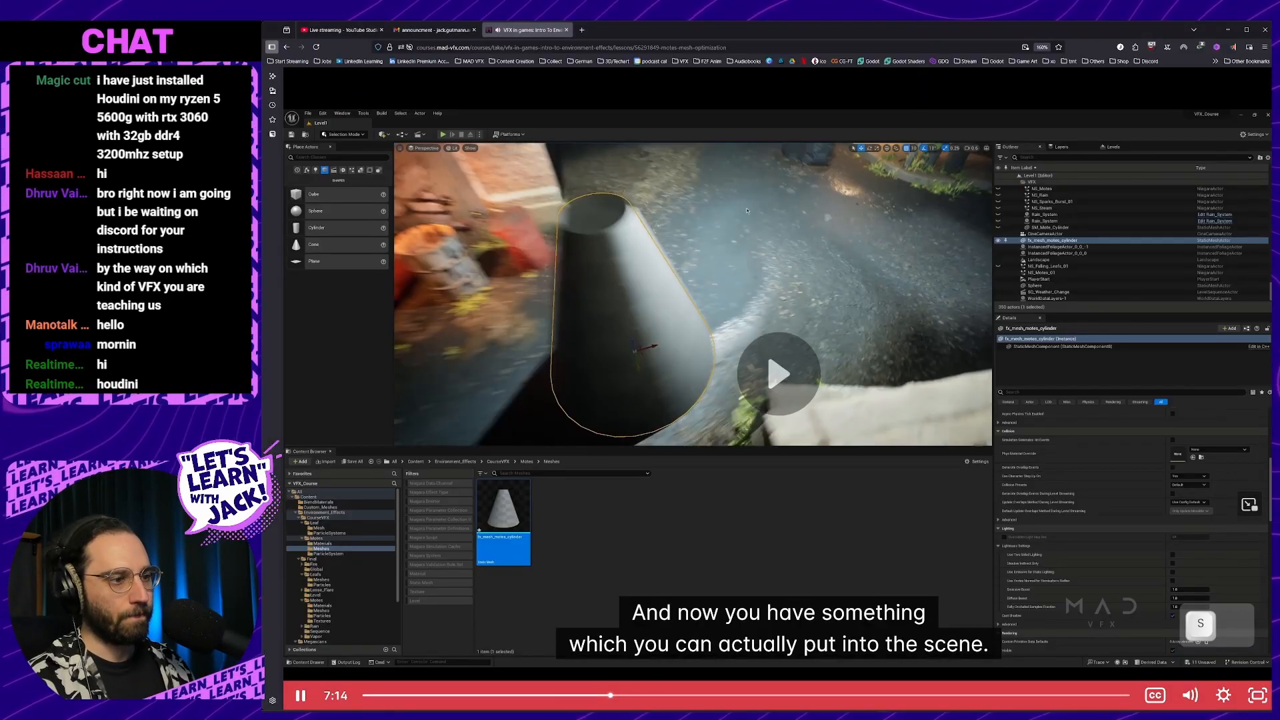
pyautogui.click(726, 301)
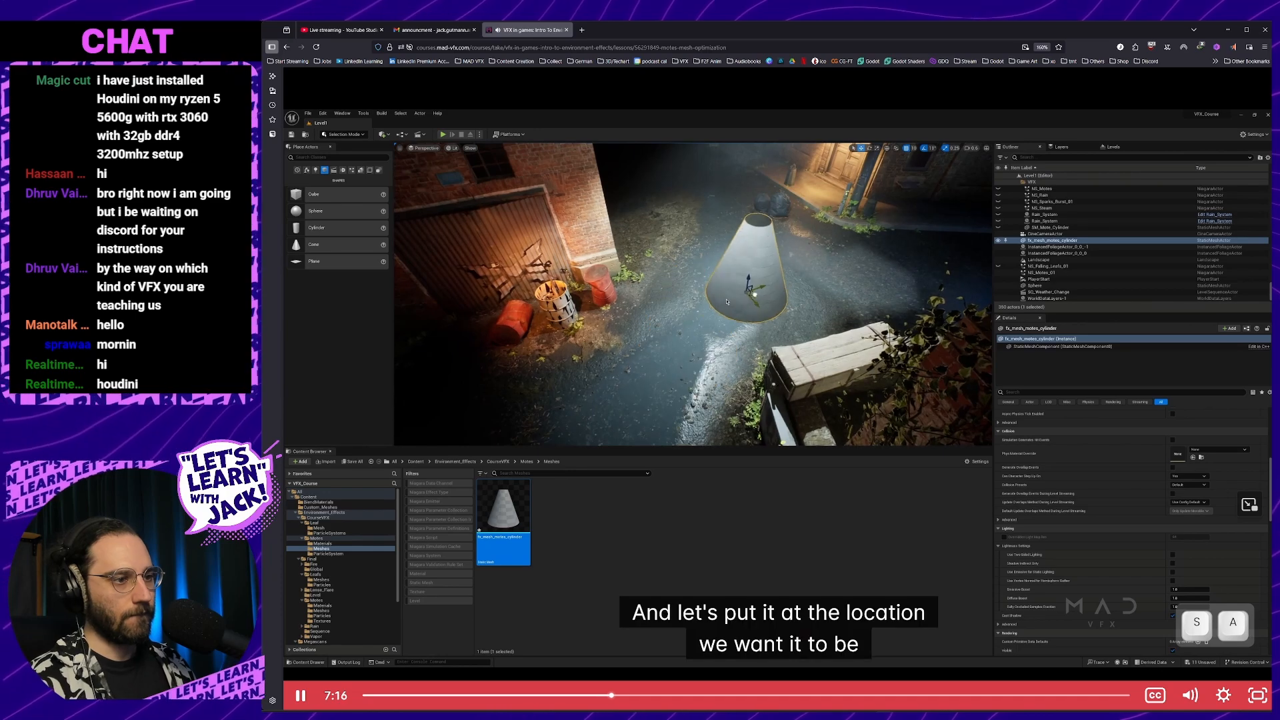
pyautogui.click(762, 335)
# Switch to Unreal Editor and examine the placed cone's surface shading from several sides
pyautogui.hotkey('alt', 'Tab')
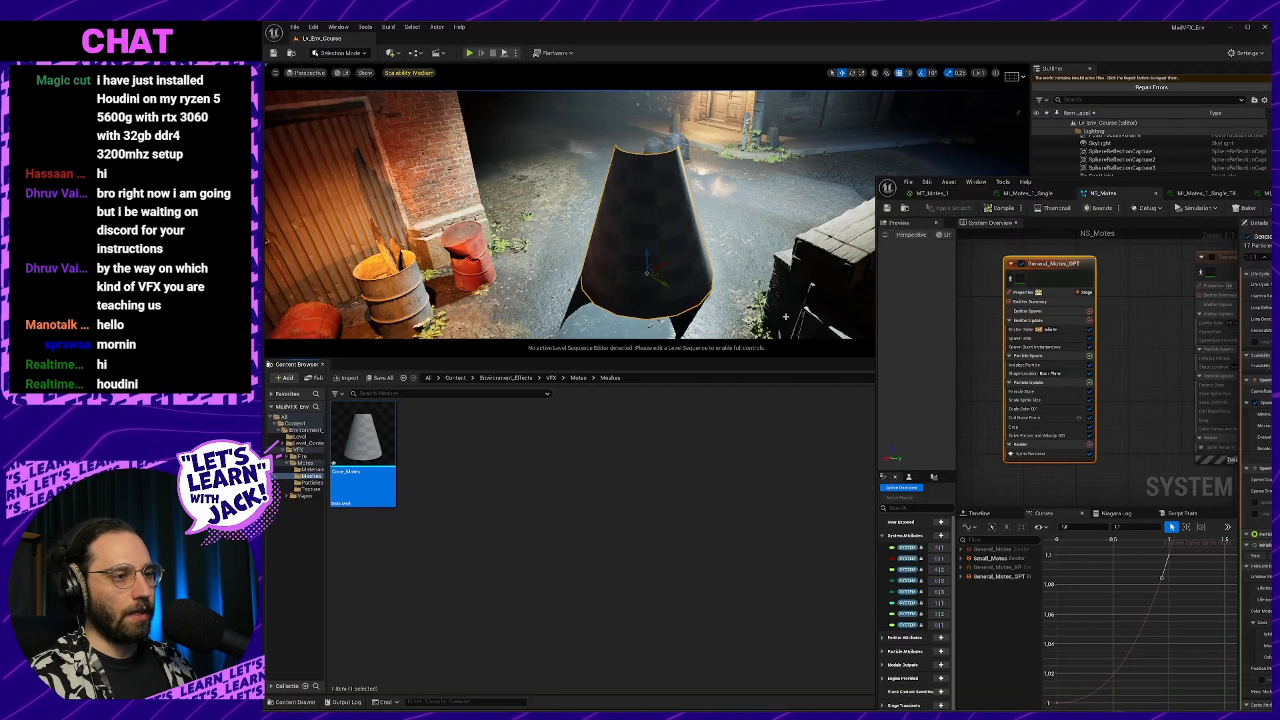
pyautogui.keyDown('alt'); pyautogui.moveTo(647, 214); pyautogui.dragTo(493, 214); pyautogui.keyUp('alt')
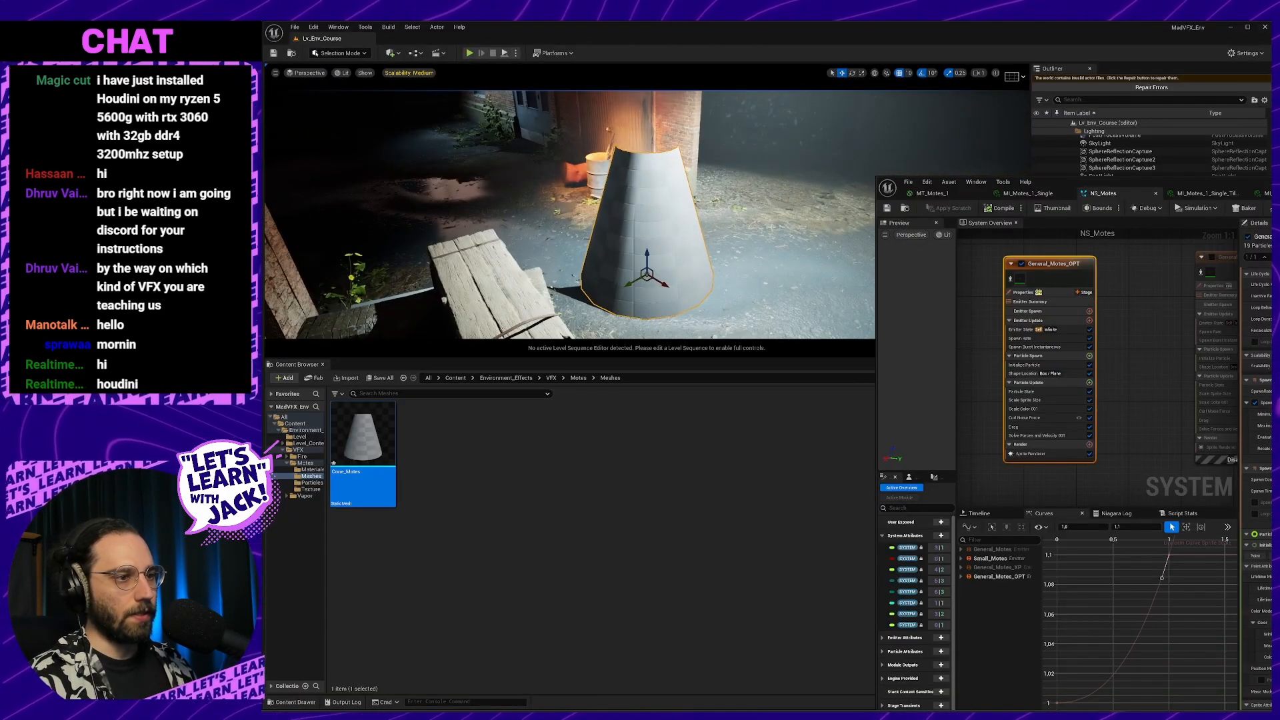
pyautogui.keyDown('alt'); pyautogui.moveTo(493, 214); pyautogui.dragTo(533, 214, button='right'); pyautogui.keyUp('alt')
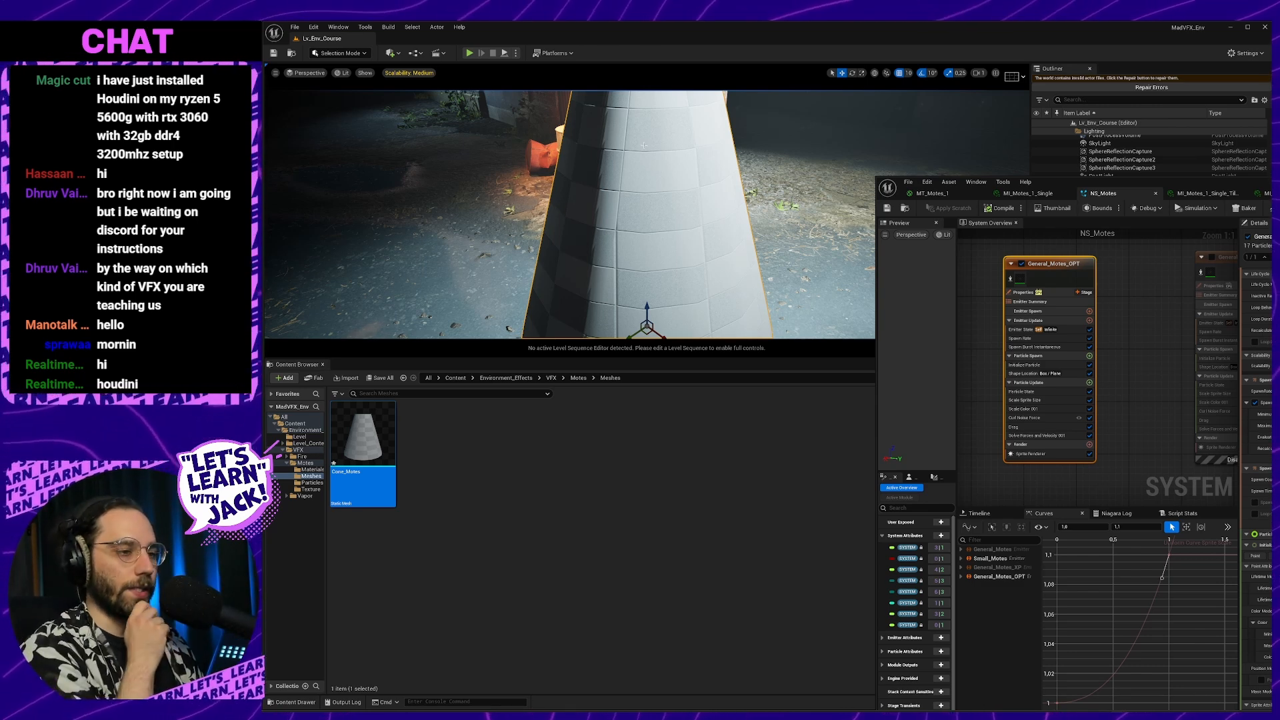
pyautogui.keyDown('alt'); pyautogui.moveTo(568, 220); pyautogui.dragTo(714, 200); pyautogui.keyUp('alt')
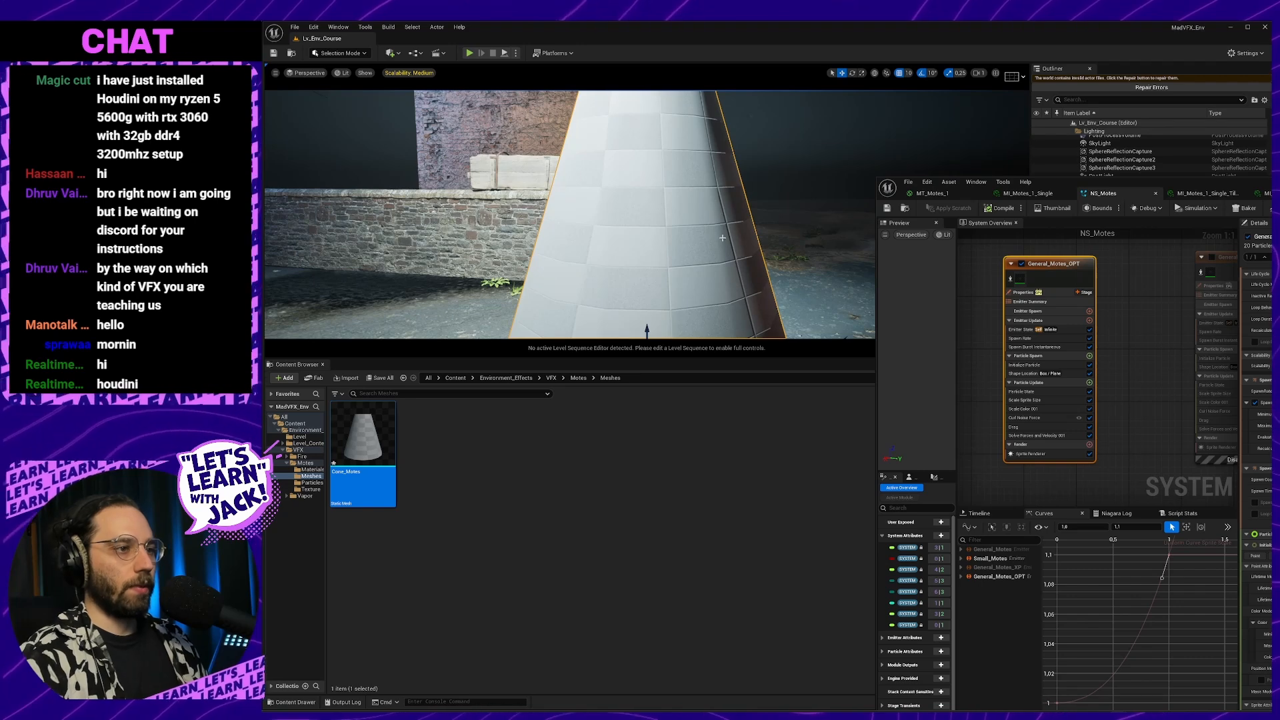
# Switch to Blender, move the existing cone aside along the Y axis, and deselect it
pyautogui.hotkey('alt', 'Tab')
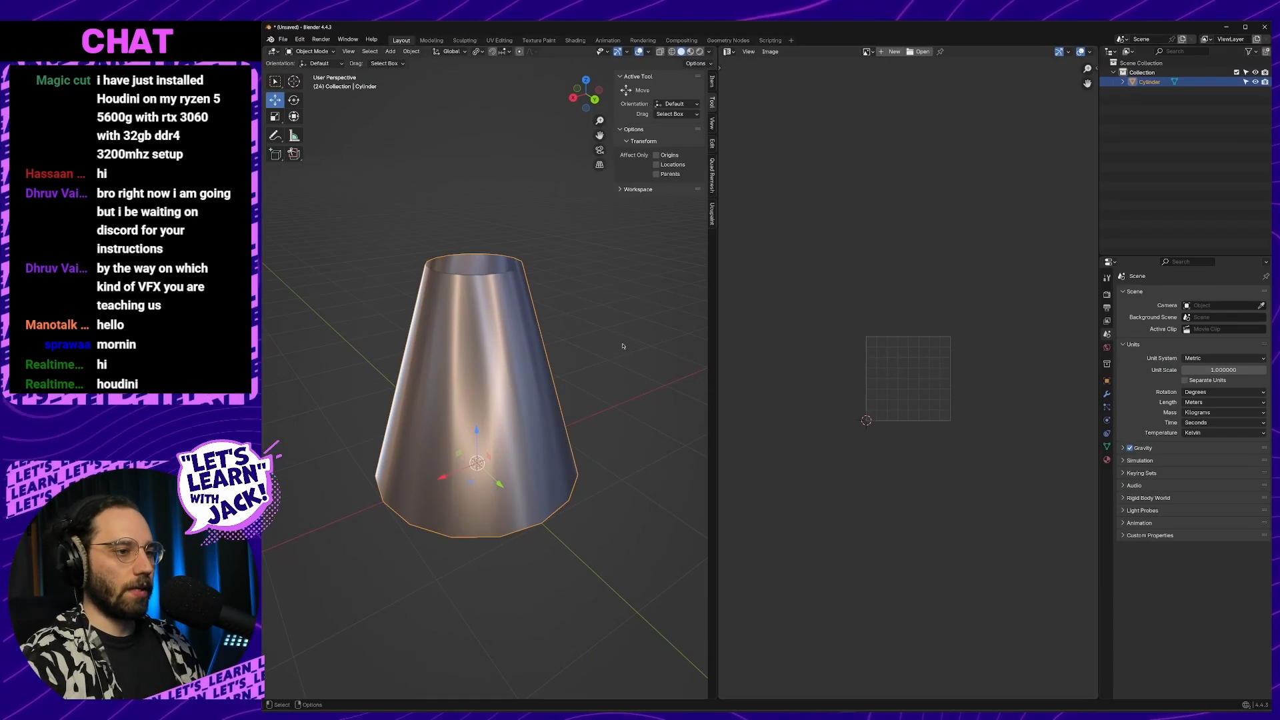
pyautogui.scroll(-5, 631, 368)
pyautogui.moveTo(631, 368); pyautogui.dragTo(530, 407, button='middle')
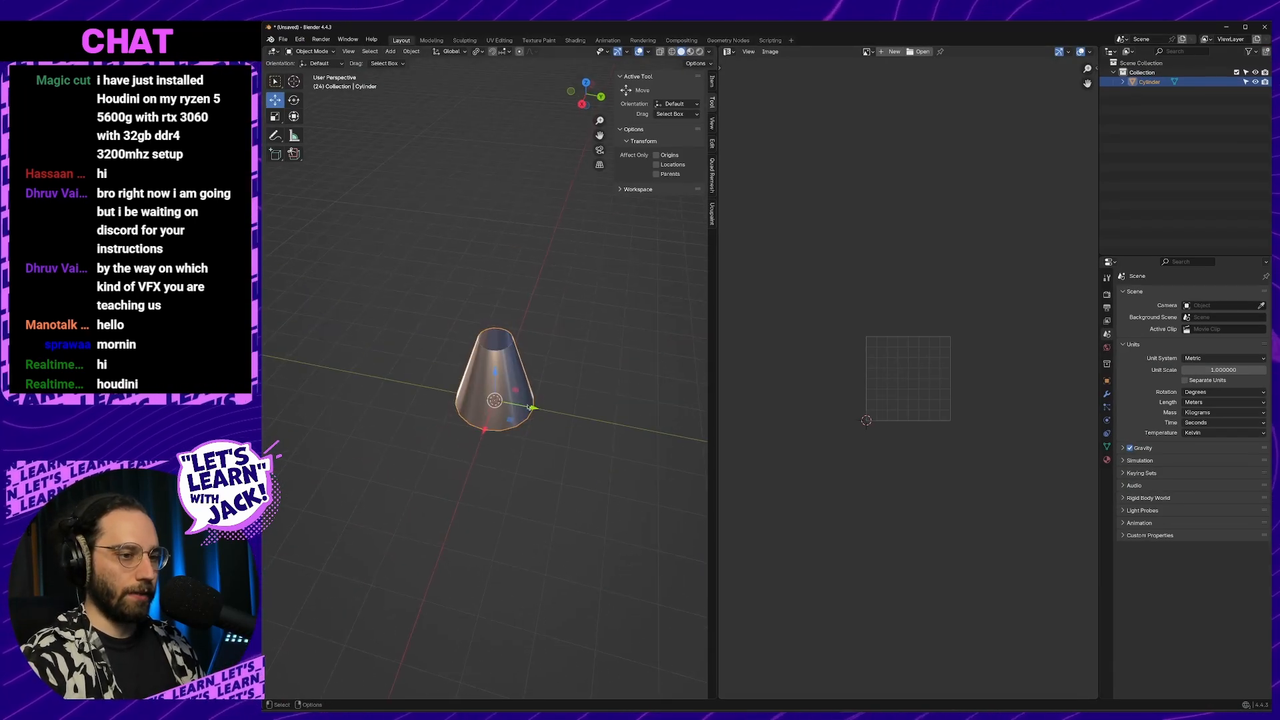
pyautogui.moveTo(523, 408); pyautogui.dragTo(649, 432)
pyautogui.click(501, 372)
# Add a new cylinder without caps at the world origin, with a 1 m radius and 2 m depth, and set its vertex count
pyautogui.hotkey('shift', 'a')
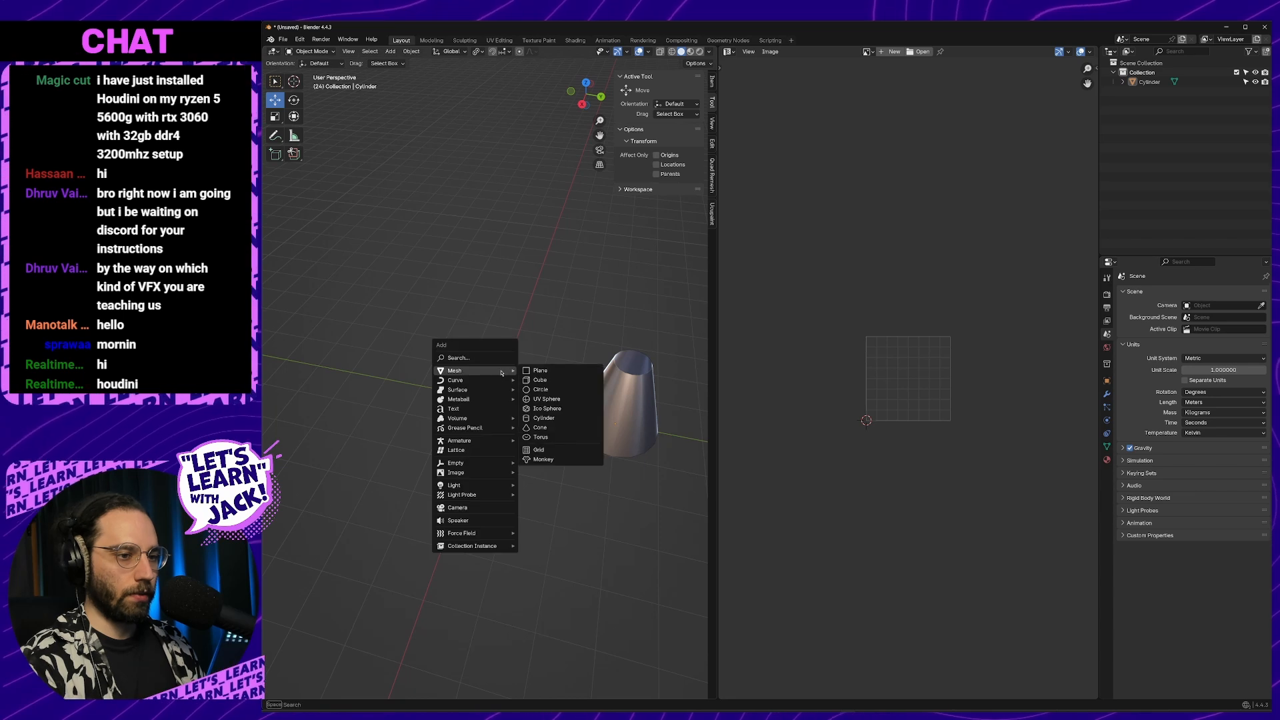
pyautogui.click(564, 417)
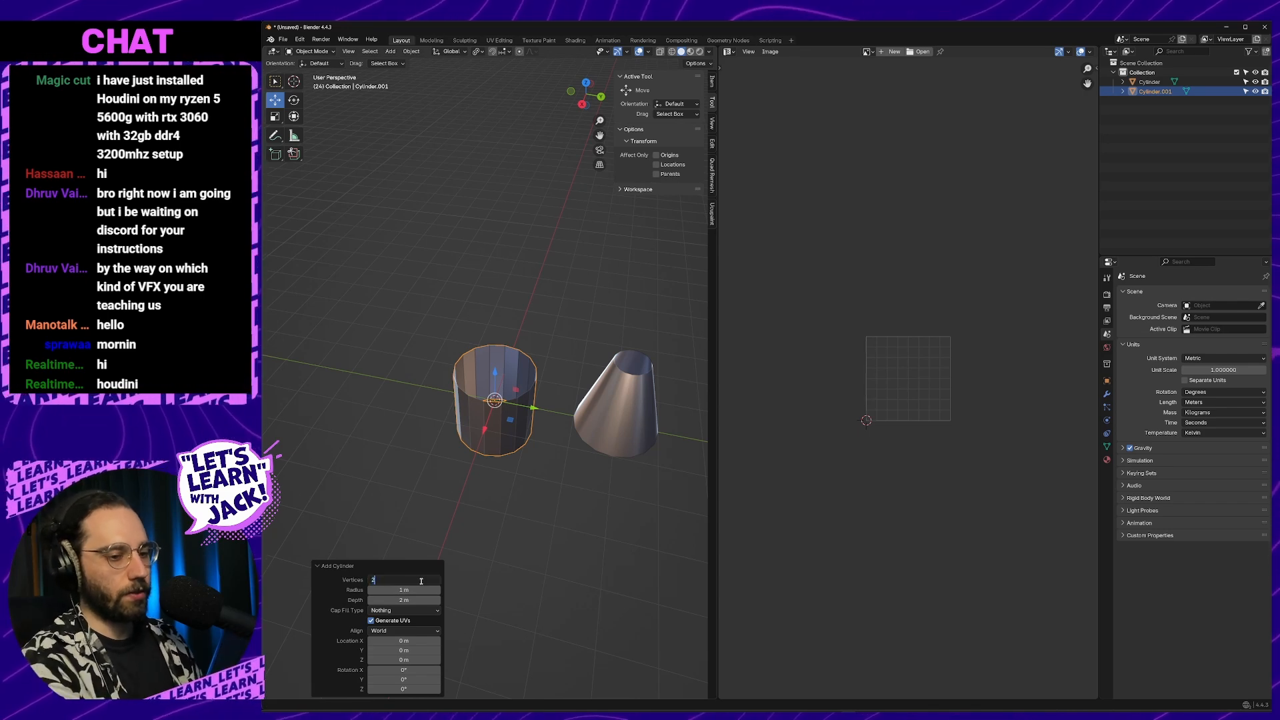
pyautogui.press('Return')
# Move all of the new cylinder's geometry up 1 m on Z in Edit Mode so its base sits at the origin
pyautogui.moveTo(580, 459); pyautogui.dragTo(483, 342, button='middle')
pyautogui.press('Tab')
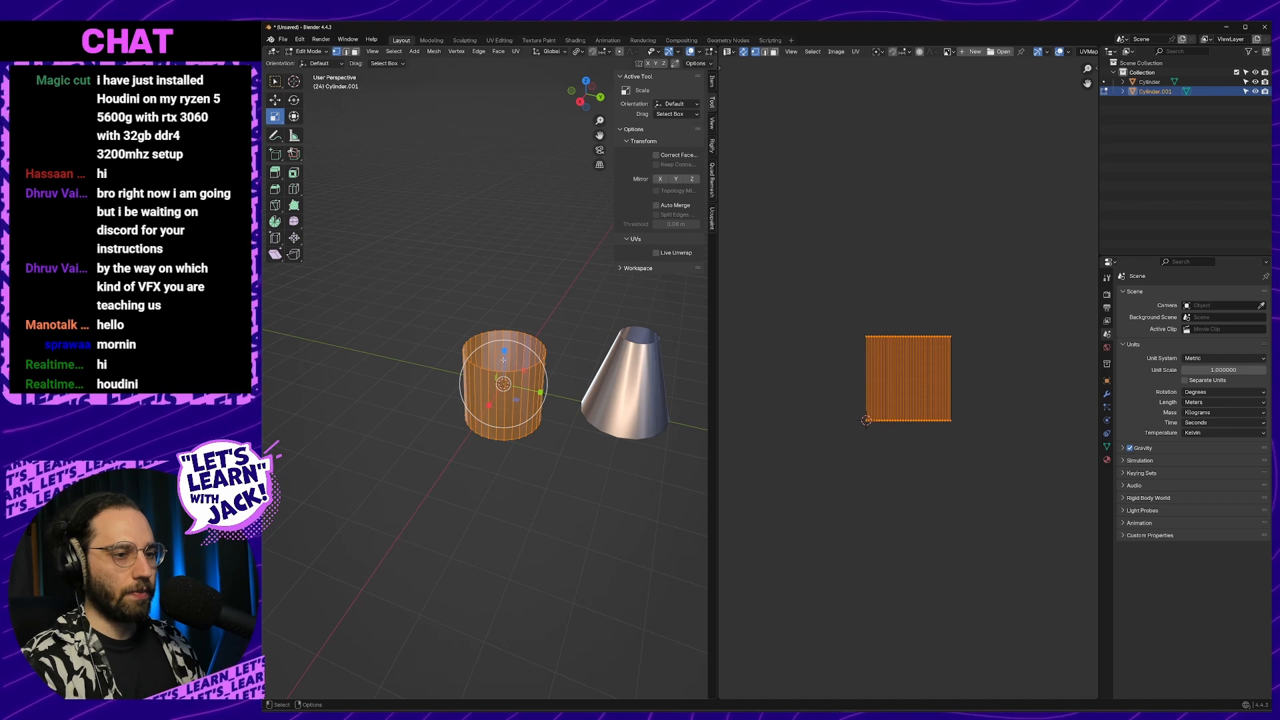
pyautogui.hotkey('shift', 'space')
pyautogui.press('g')
pyautogui.keyDown('ctrl'); pyautogui.moveTo(504, 357); pyautogui.dragTo(504, 322); pyautogui.keyUp('ctrl')
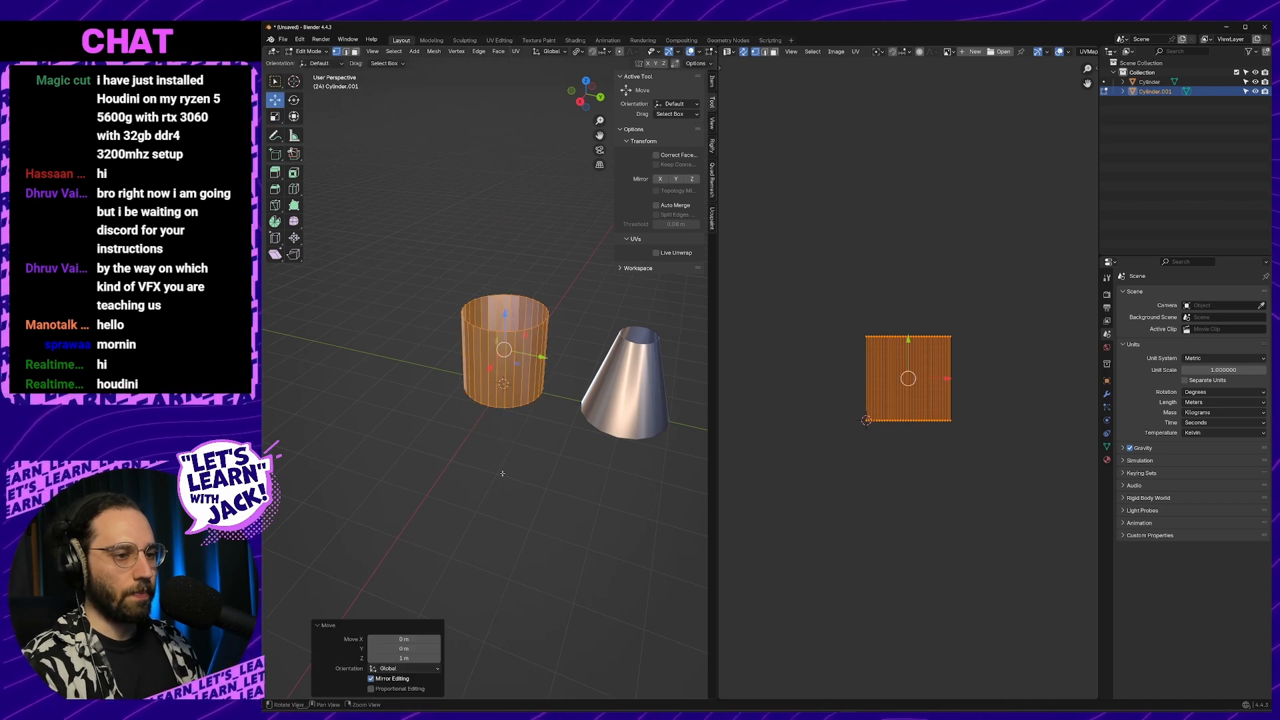
pyautogui.moveTo(502, 471); pyautogui.dragTo(592, 442, button='middle')
pyautogui.press('Tab')
# Select the new cylinder's top vertices and scale them uniformly to 0.5 to taper it into a cone
pyautogui.moveTo(593, 371); pyautogui.dragTo(574, 343, button='middle')
pyautogui.hotkey('ctrl', 'Tab')
pyautogui.click(648, 282)
pyautogui.moveTo(425, 317); pyautogui.dragTo(574, 383)
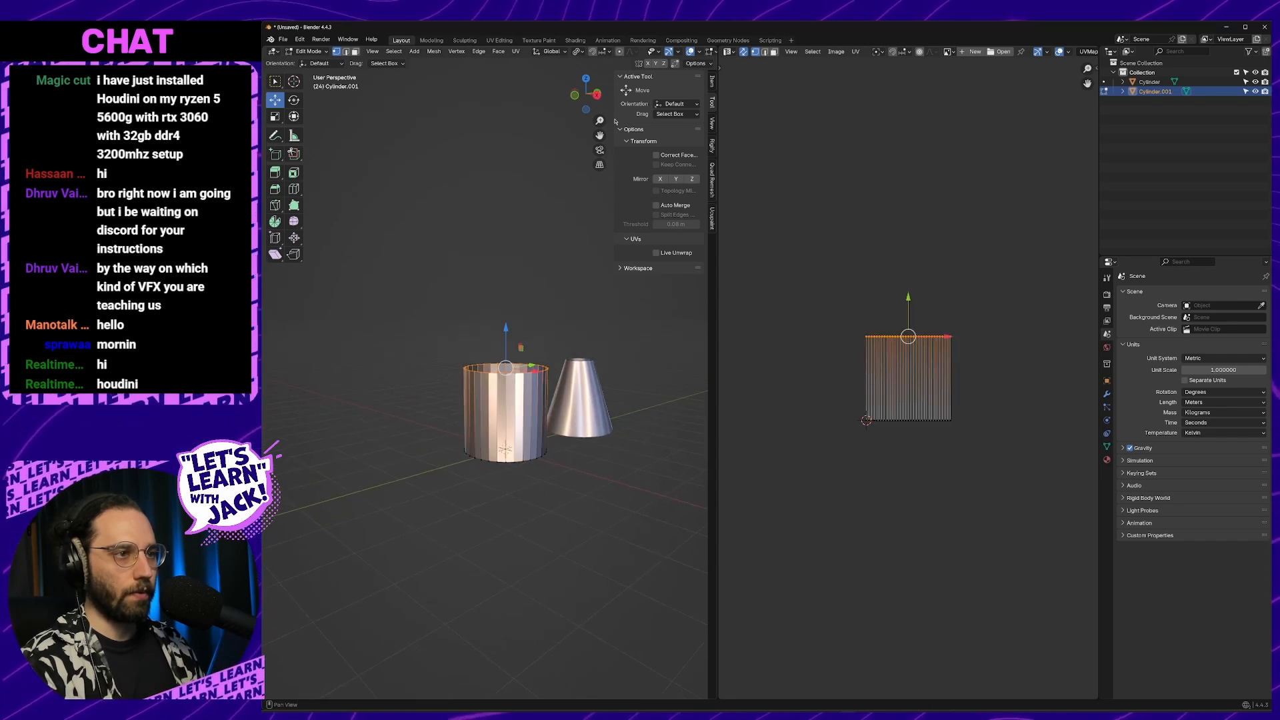
pyautogui.click(598, 96)
pyautogui.keyDown('shift'); pyautogui.moveTo(650, 348); pyautogui.dragTo(598, 349, button='middle'); pyautogui.keyUp('shift')
pyautogui.press('s')
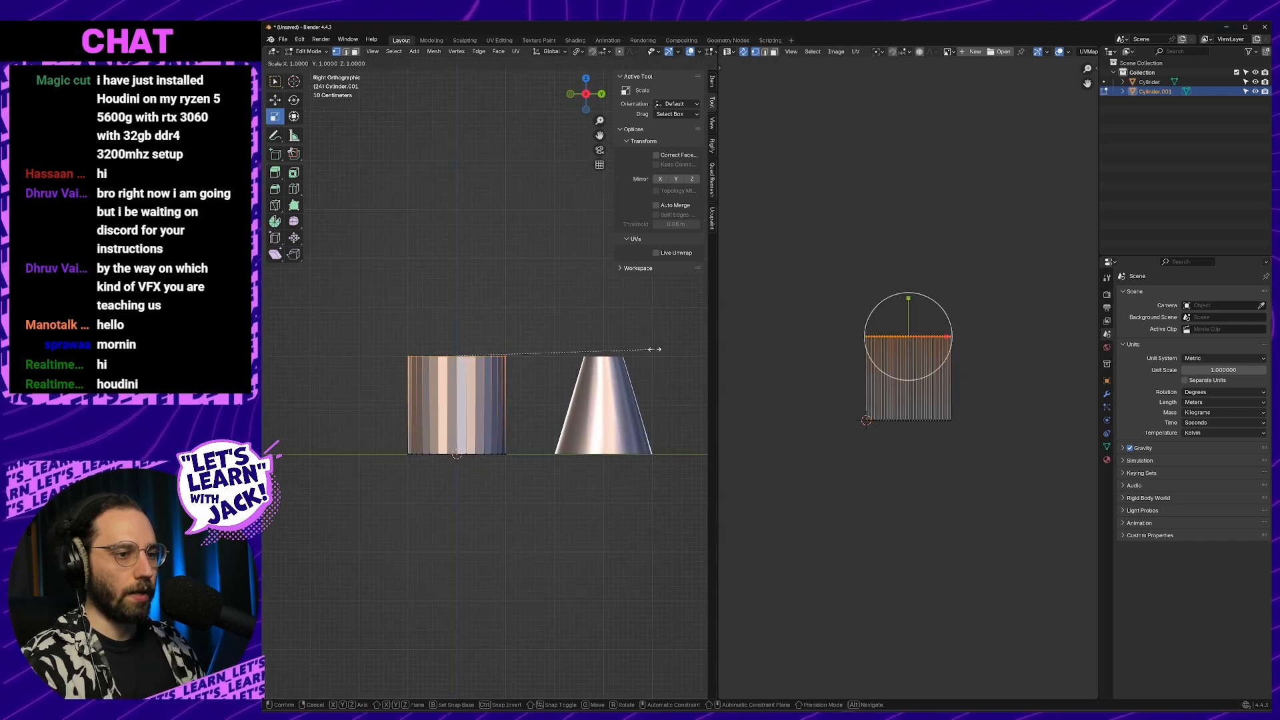
pyautogui.click(552, 349)
pyautogui.hotkey('shift', '`')
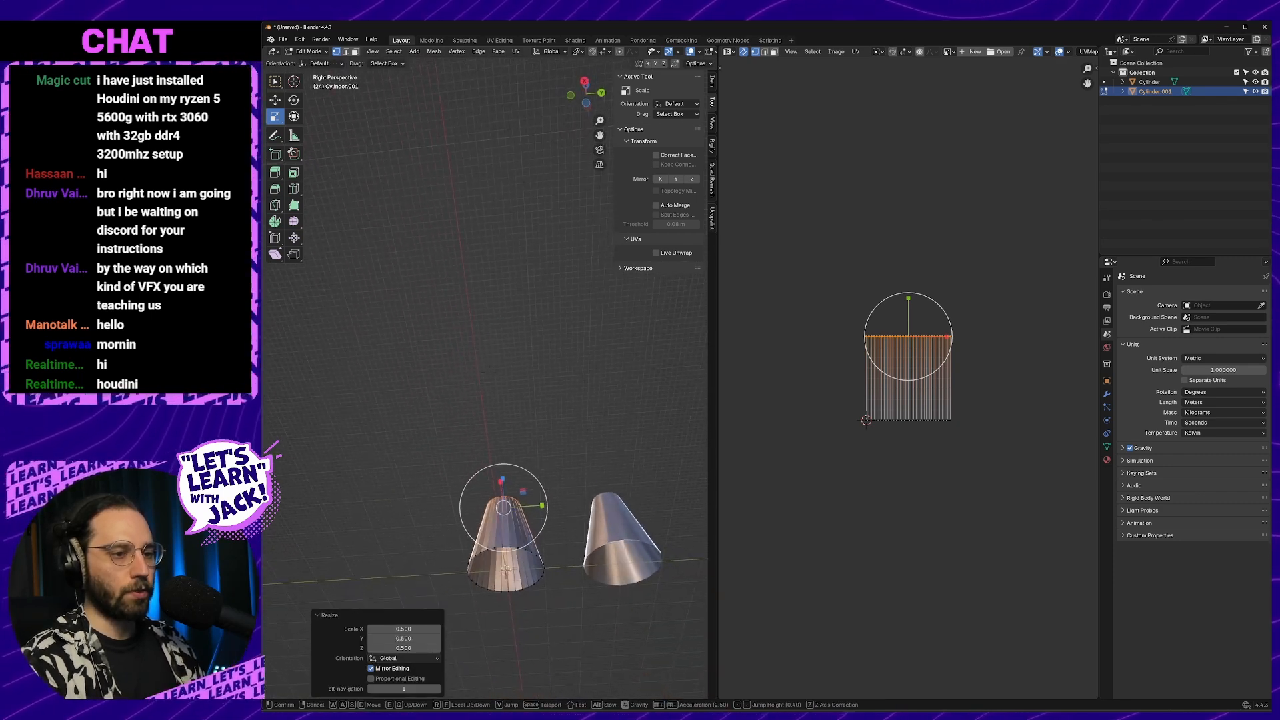
pyautogui.rightClick(569, 377)
# Apply smooth shading to the new cone in Object Mode and check its mesh
pyautogui.press('Tab')
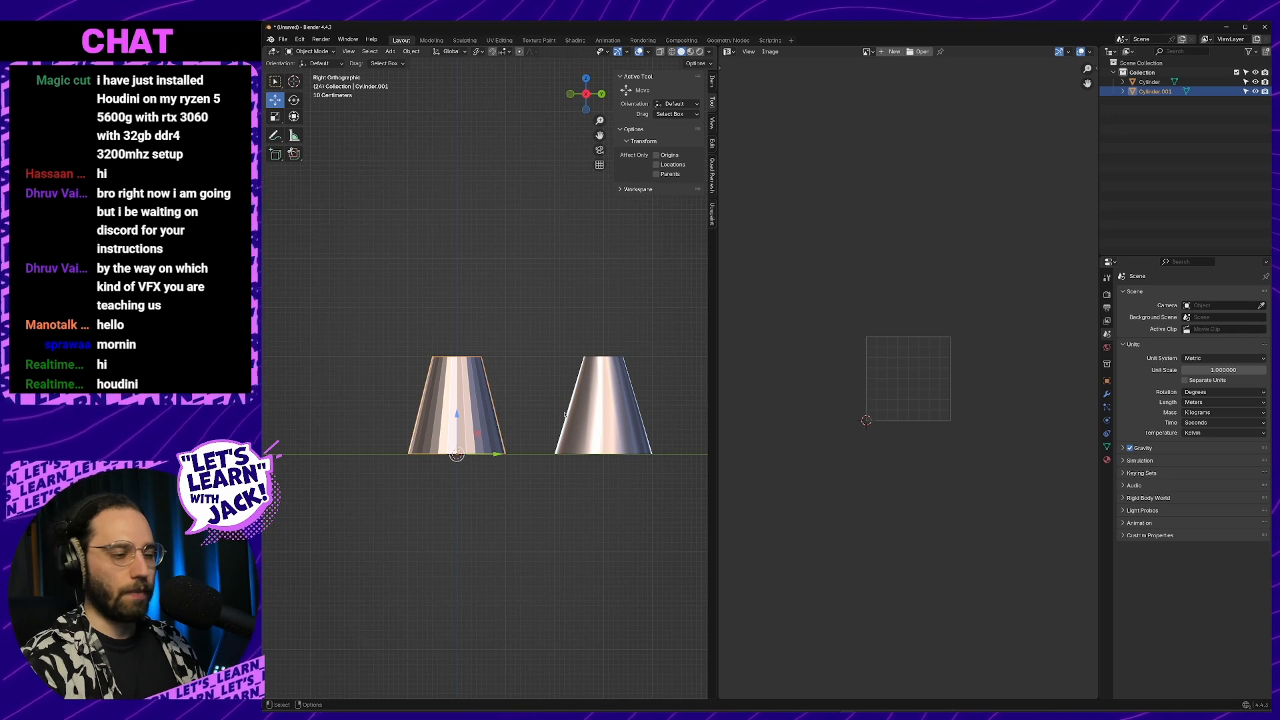
pyautogui.rightClick(564, 416)
pyautogui.click(565, 414)
pyautogui.moveTo(564, 414); pyautogui.dragTo(570, 437, button='middle')
pyautogui.press('Tab')
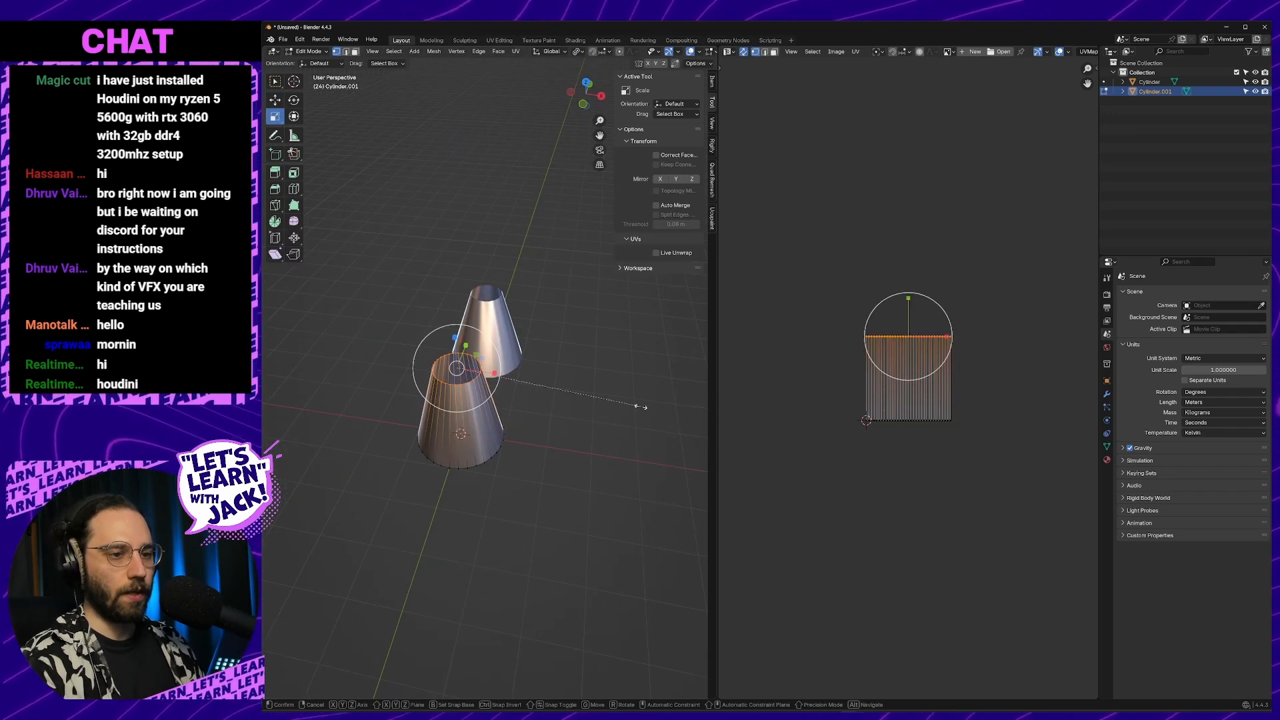
pyautogui.click(623, 403)
pyautogui.press('Tab')
# Export the selected cone as Cone_Motes_32.fbx in the Blender exports folder
pyautogui.moveTo(623, 402); pyautogui.dragTo(552, 394, button='middle')
pyautogui.press('q')
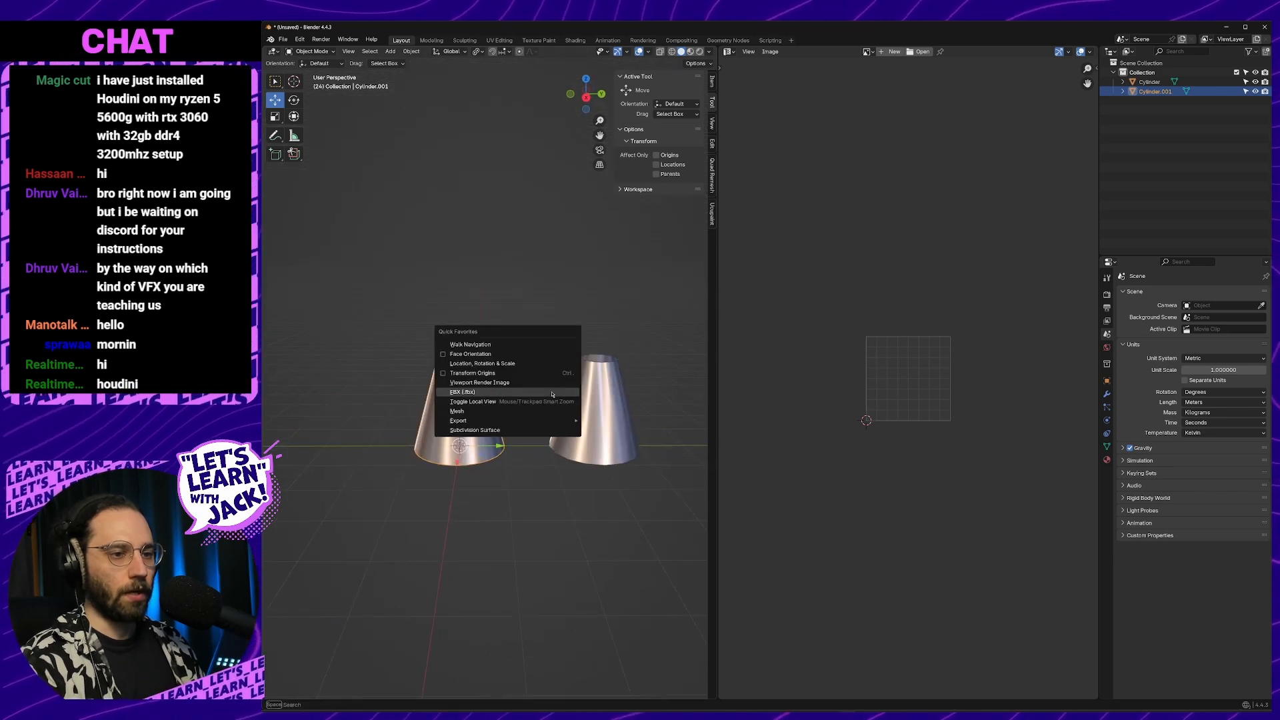
pyautogui.click(552, 394)
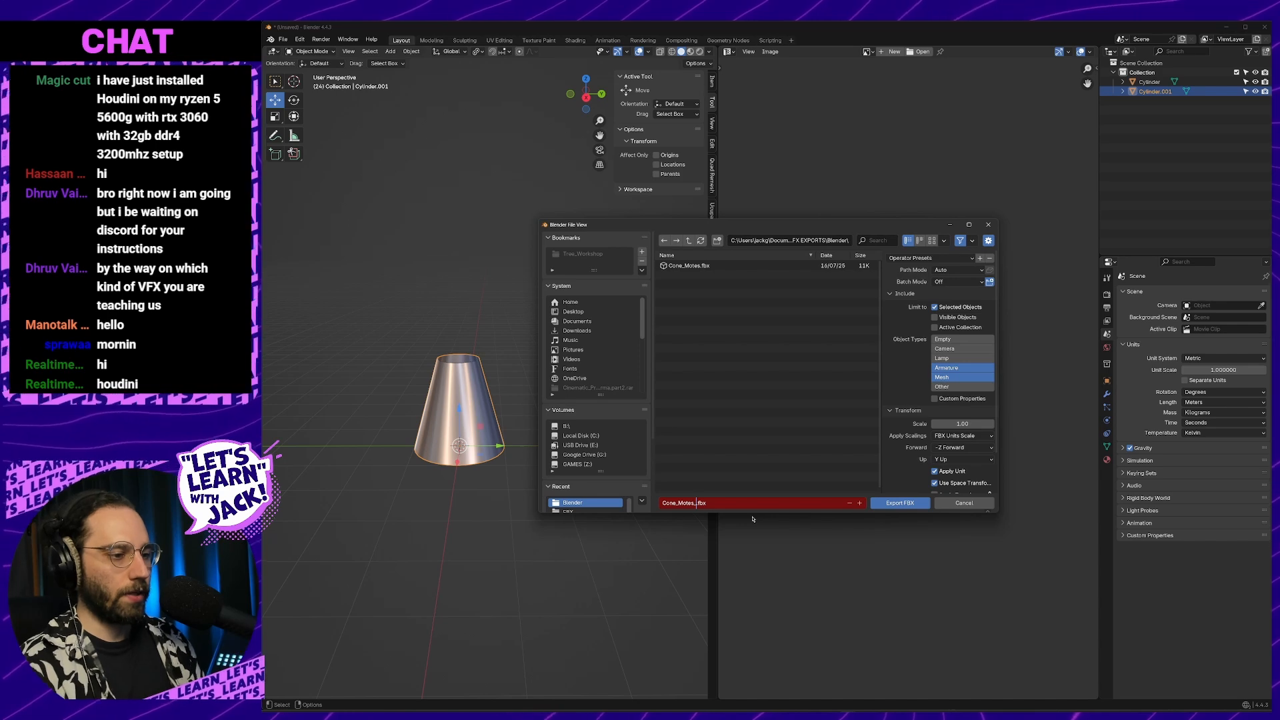
pyautogui.click(923, 506)
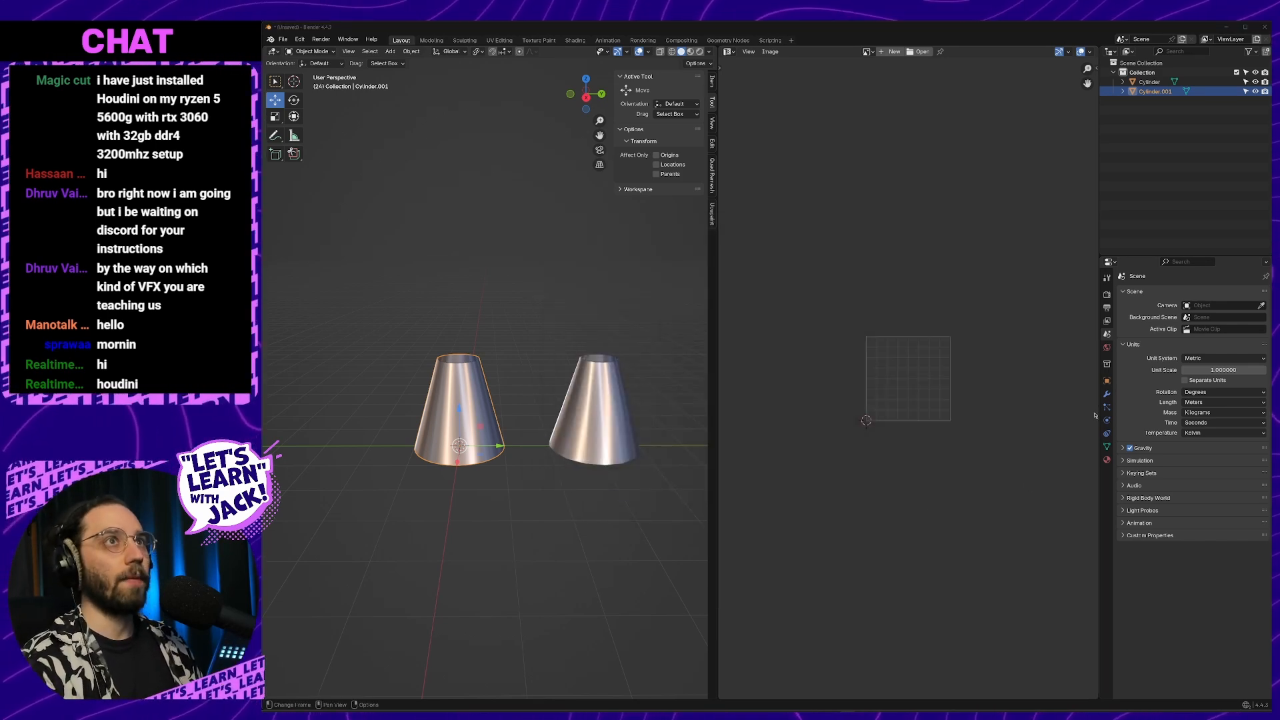
# Switch to Unreal Editor and import Cone_Motes_32.fbx from the exports folder into the Motes Meshes folder with the default settings
pyautogui.hotkey('alt', 'Tab')
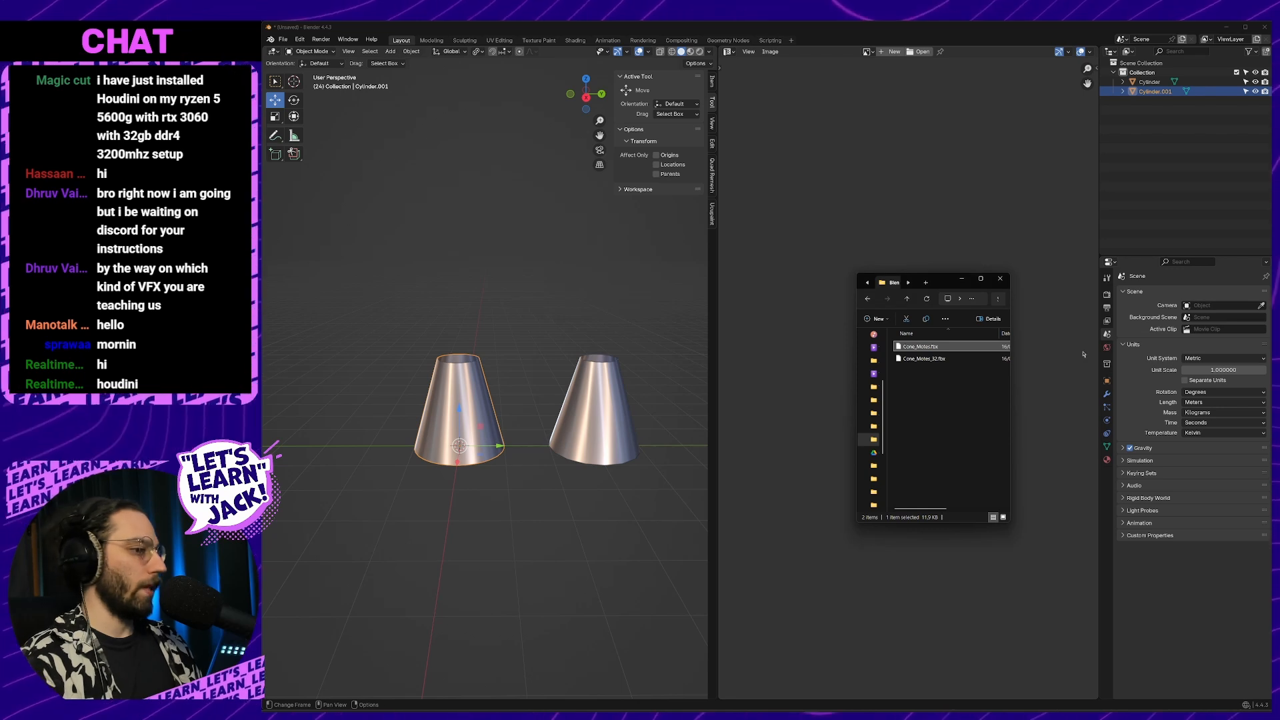
pyautogui.click(920, 359)
pyautogui.hotkey('alt', 'Tab')
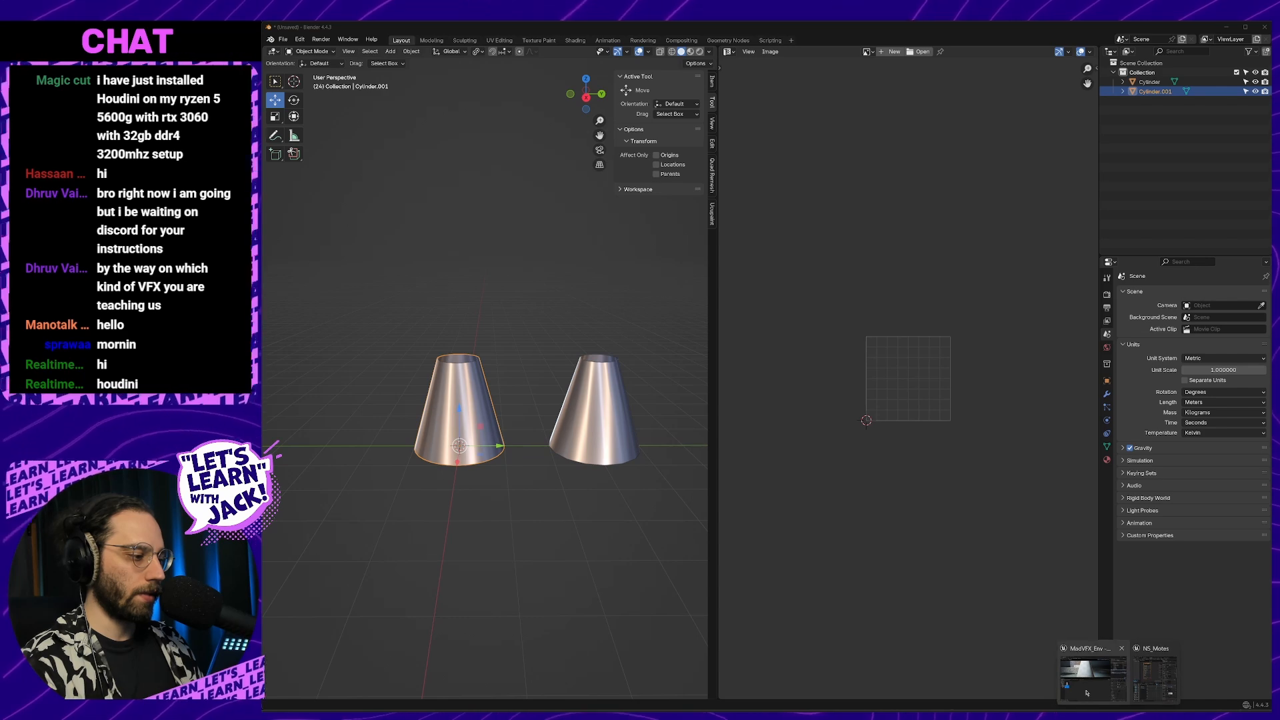
pyautogui.hotkey('alt', 'Tab')
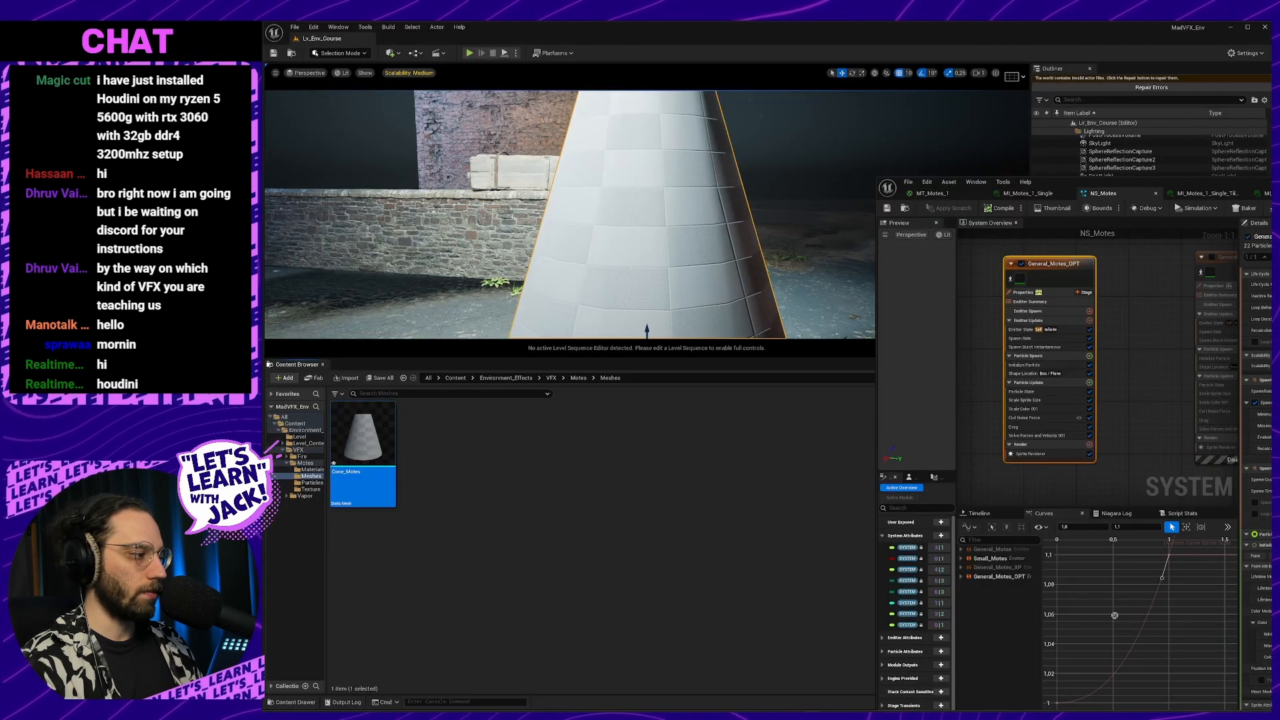
pyautogui.moveTo(533, 550); pyautogui.dragTo(544, 540)
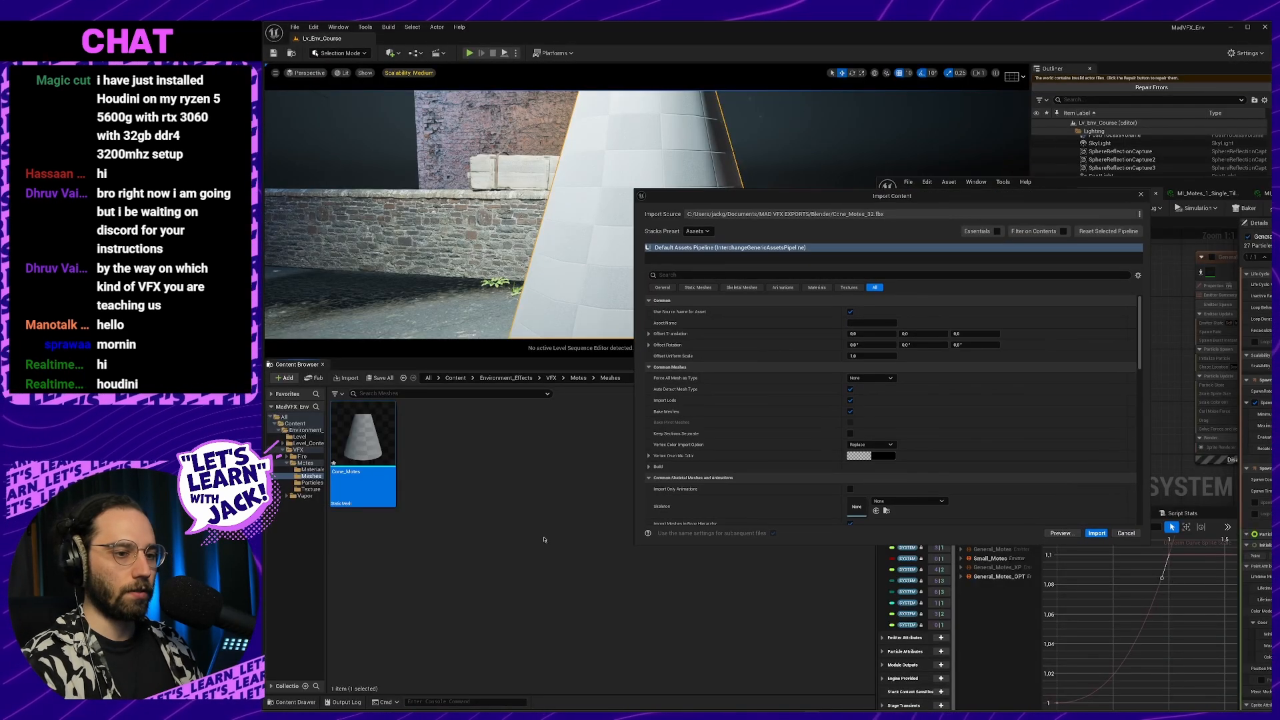
pyautogui.click(1097, 533)
# Place the Cone_Motes_32 mesh in the level beside the existing cone
pyautogui.keyDown('alt'); pyautogui.moveTo(647, 215); pyautogui.dragTo(583, 293); pyautogui.keyUp('alt')
pyautogui.scroll(-3, 634, 287)
pyautogui.keyDown('alt'); pyautogui.moveTo(584, 469); pyautogui.dragTo(537, 414); pyautogui.keyUp('alt')
pyautogui.moveTo(433, 443); pyautogui.dragTo(662, 267)
pyautogui.press('f')
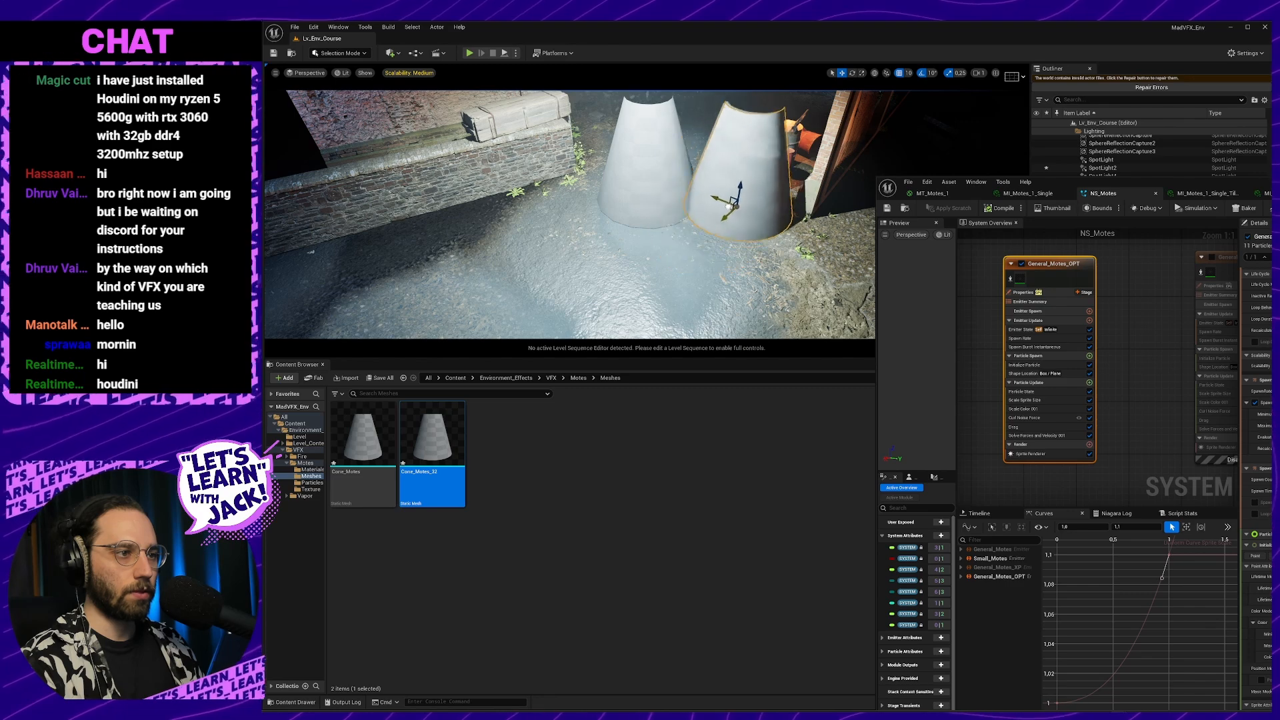
# Examine the surface shading of the Cone_Motes_32 mesh from several sides and compare it with the first cone
pyautogui.press('f')
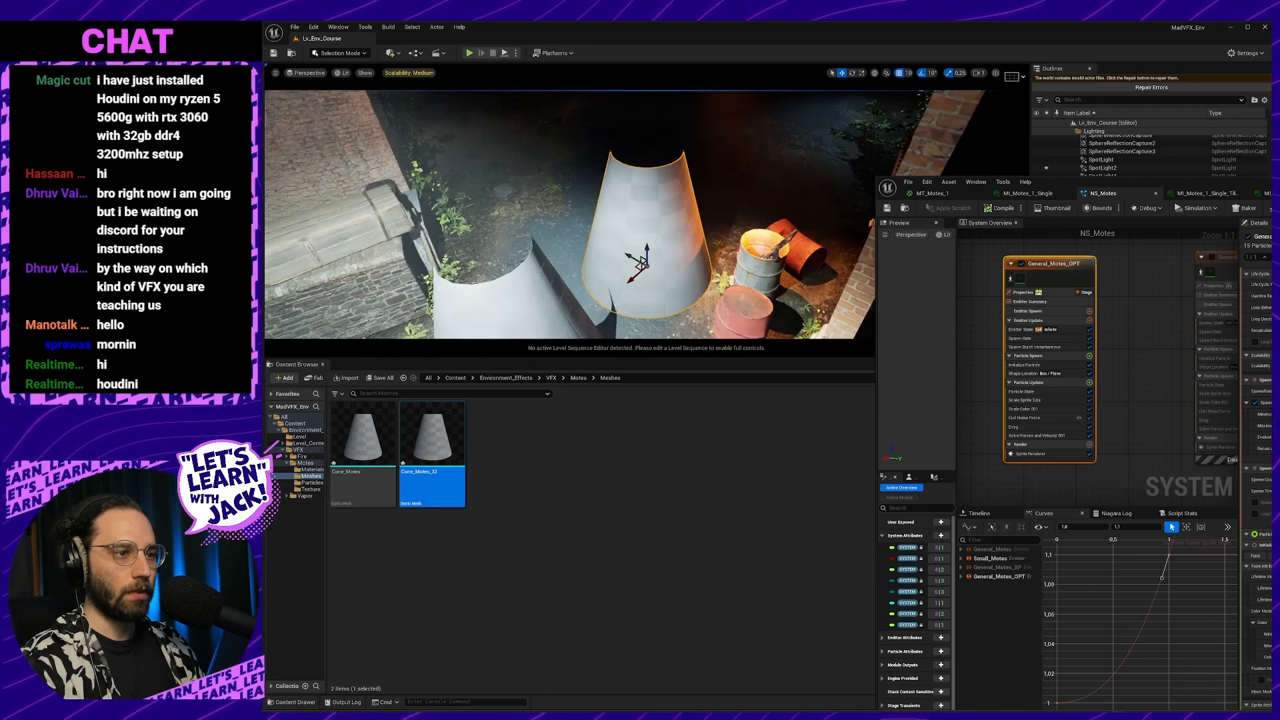
pyautogui.keyDown('alt'); pyautogui.moveTo(720, 183); pyautogui.dragTo(520, 220); pyautogui.keyUp('alt')
pyautogui.keyDown('alt'); pyautogui.moveTo(519, 220); pyautogui.dragTo(640, 220, button='right'); pyautogui.keyUp('alt')
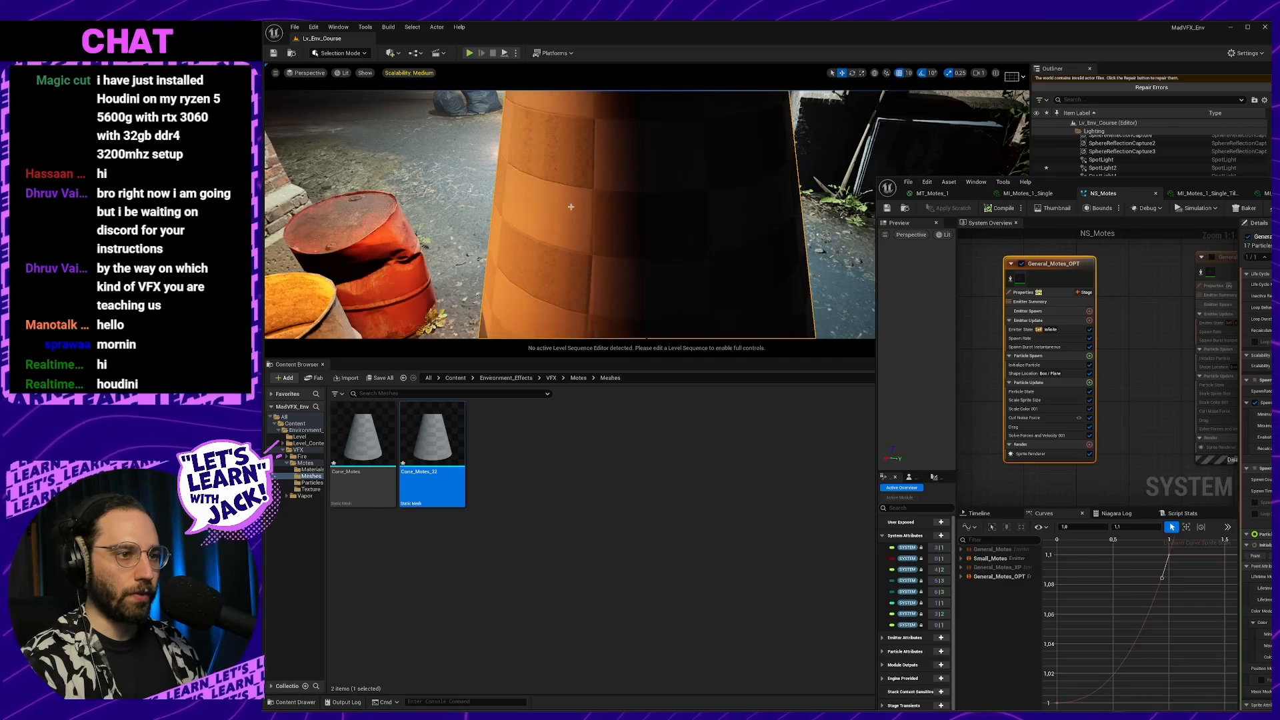
pyautogui.keyDown('alt'); pyautogui.moveTo(570, 207); pyautogui.dragTo(773, 207); pyautogui.keyUp('alt')
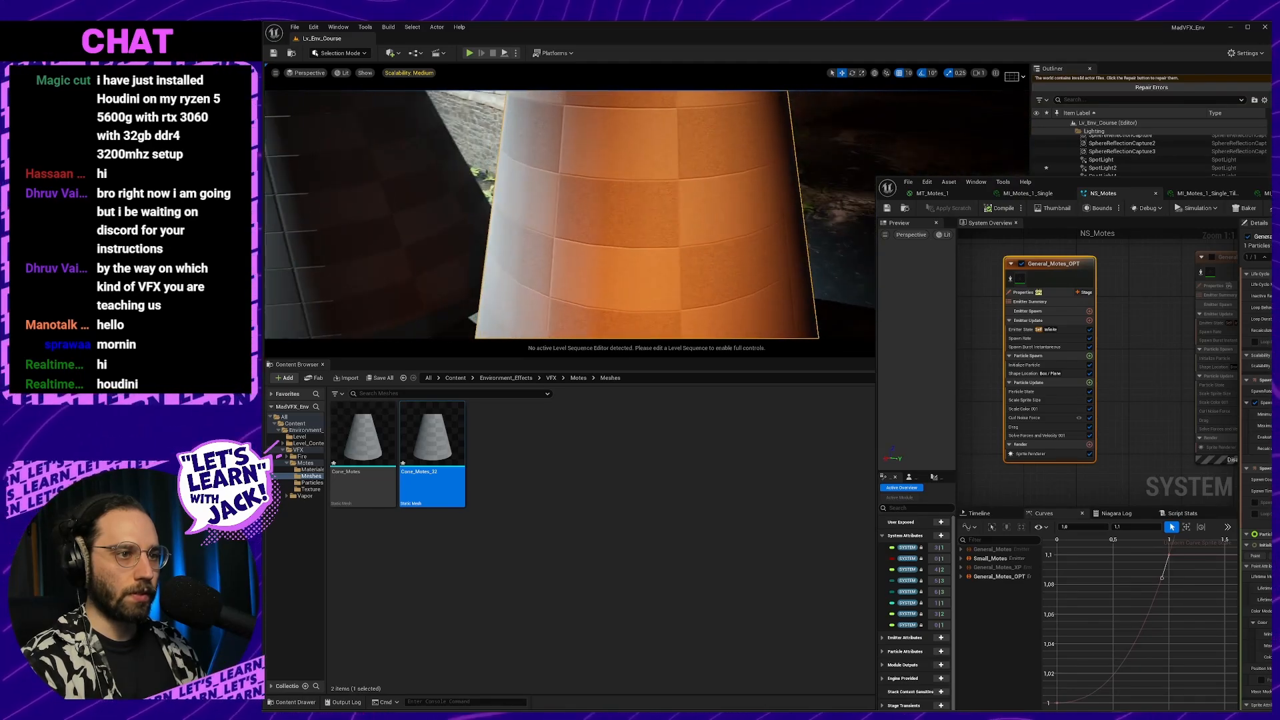
pyautogui.keyDown('alt'); pyautogui.moveTo(640, 207); pyautogui.dragTo(746, 206); pyautogui.keyUp('alt')
pyautogui.keyDown('alt'); pyautogui.moveTo(746, 207); pyautogui.dragTo(786, 206, button='right'); pyautogui.keyUp('alt')
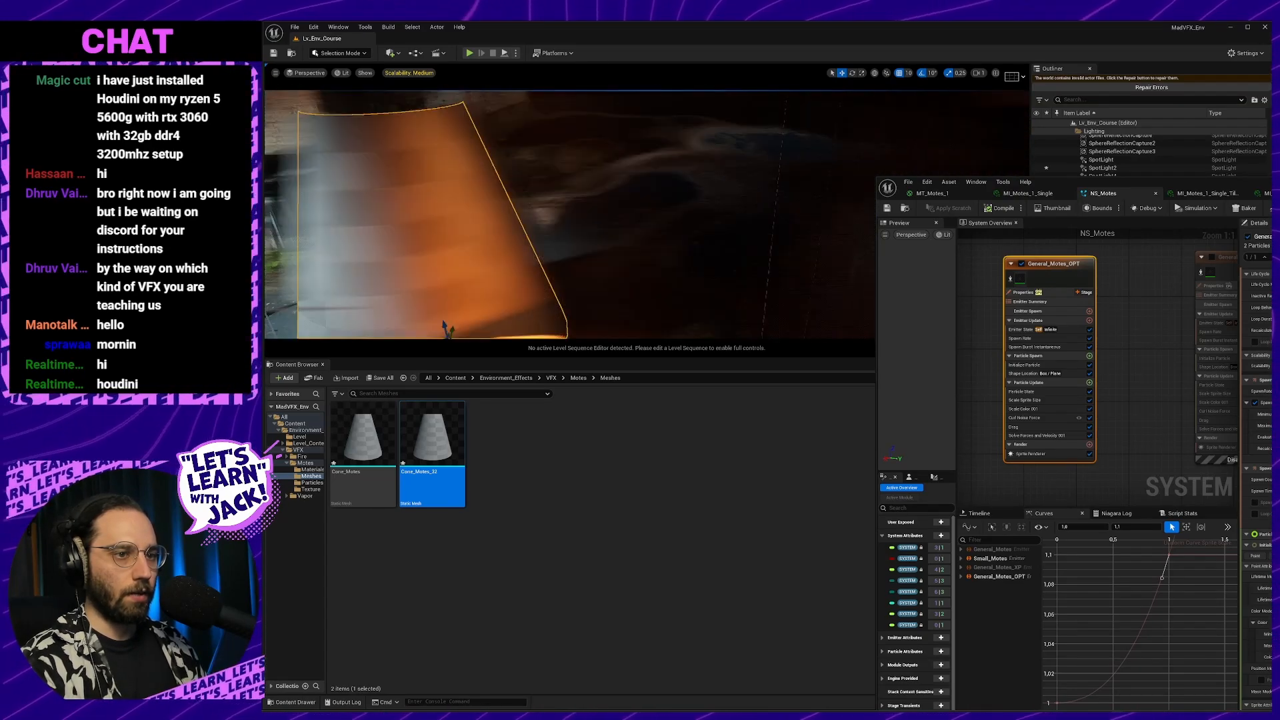
pyautogui.moveTo(640, 206); pyautogui.dragTo(360, 226, button='right')
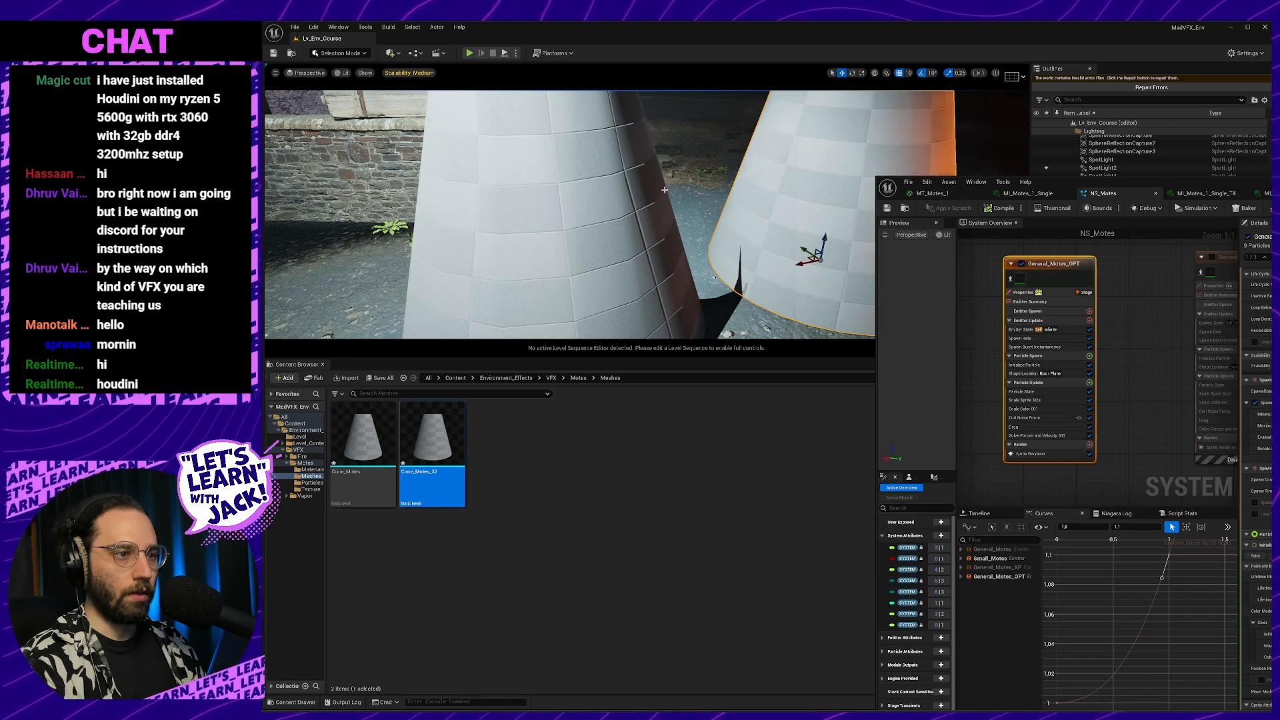
pyautogui.moveTo(665, 190); pyautogui.dragTo(633, 190, button='right')
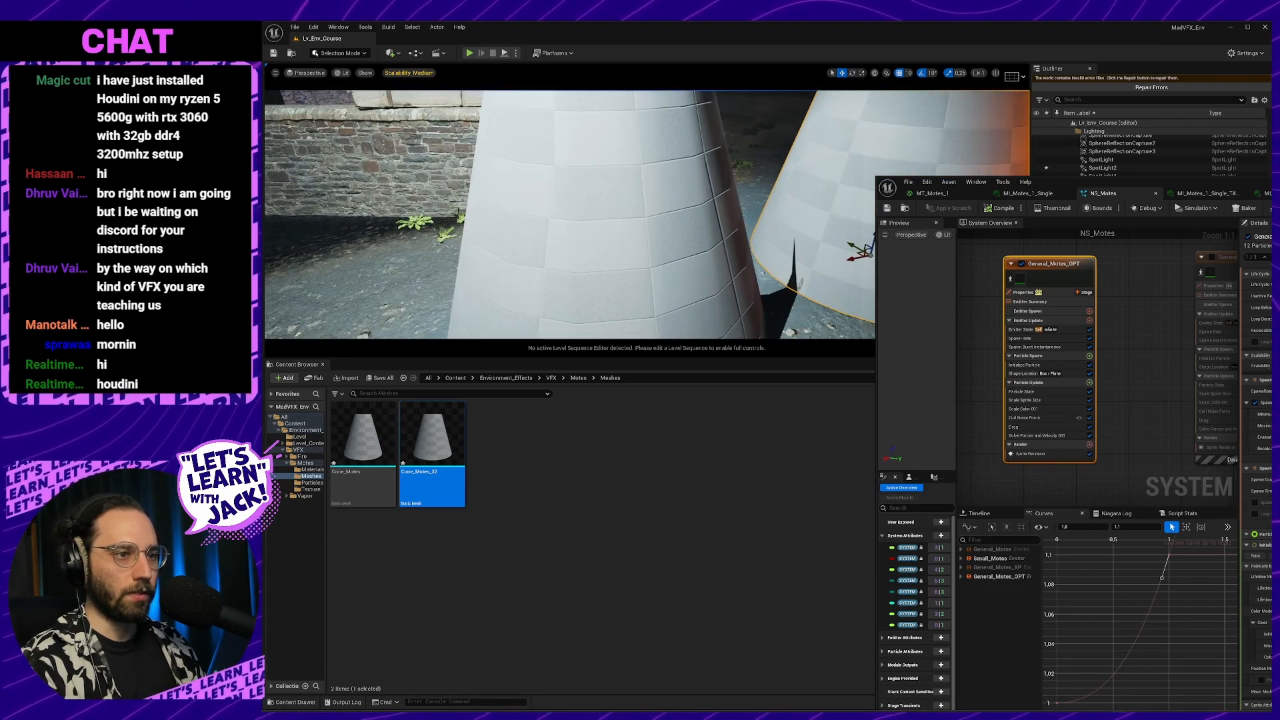
# Delete both placed cones from the level
pyautogui.click(639, 263)
pyautogui.moveTo(748, 242); pyautogui.dragTo(467, 246, button='right')
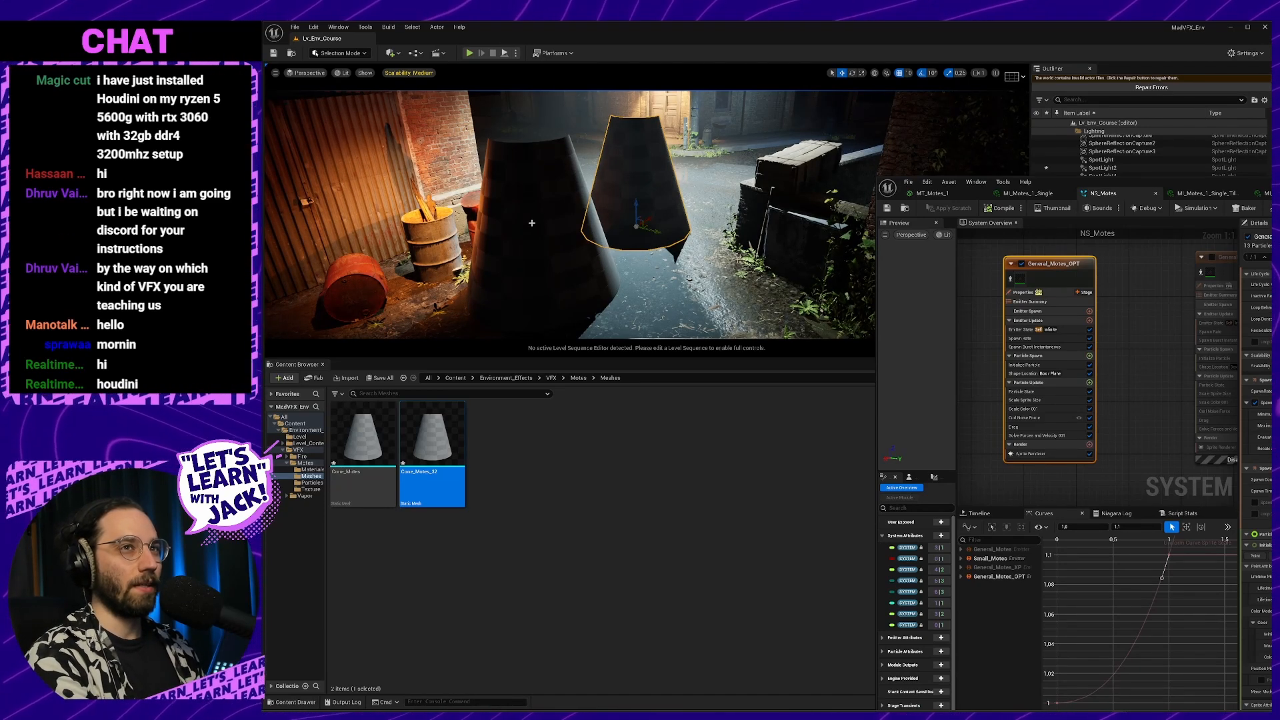
pyautogui.press('Delete')
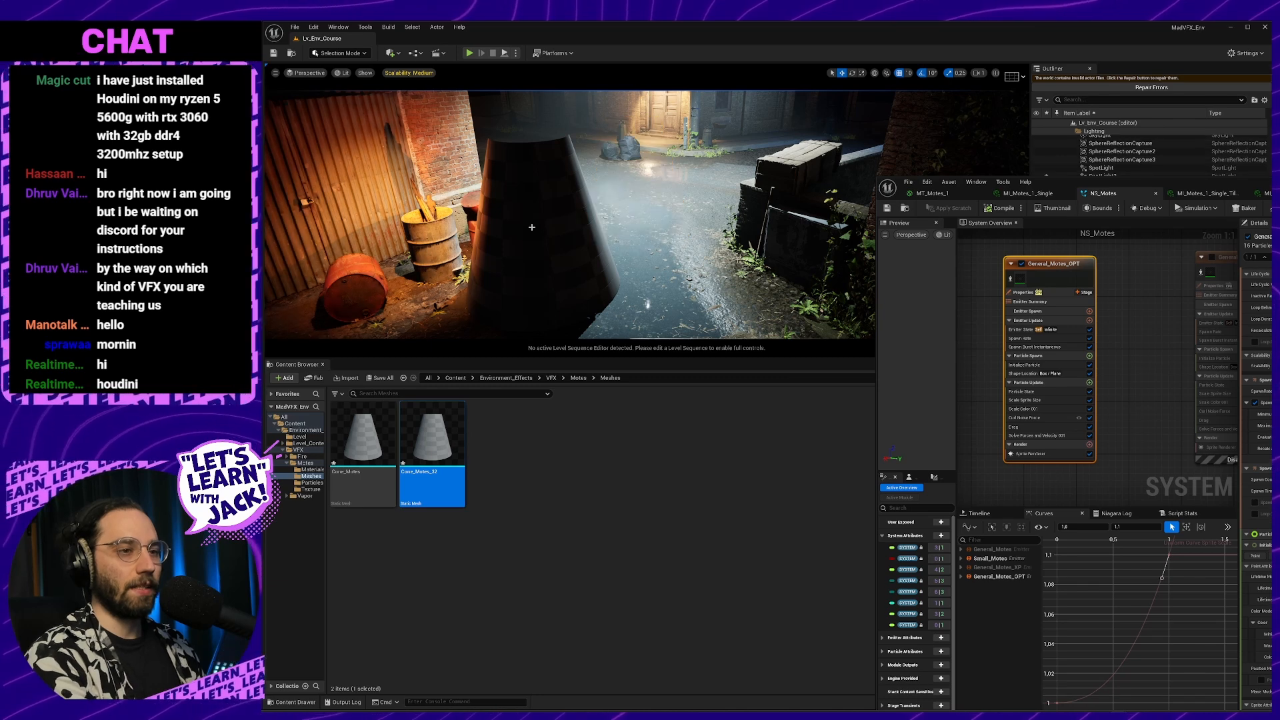
pyautogui.click(593, 239)
pyautogui.press('Delete')
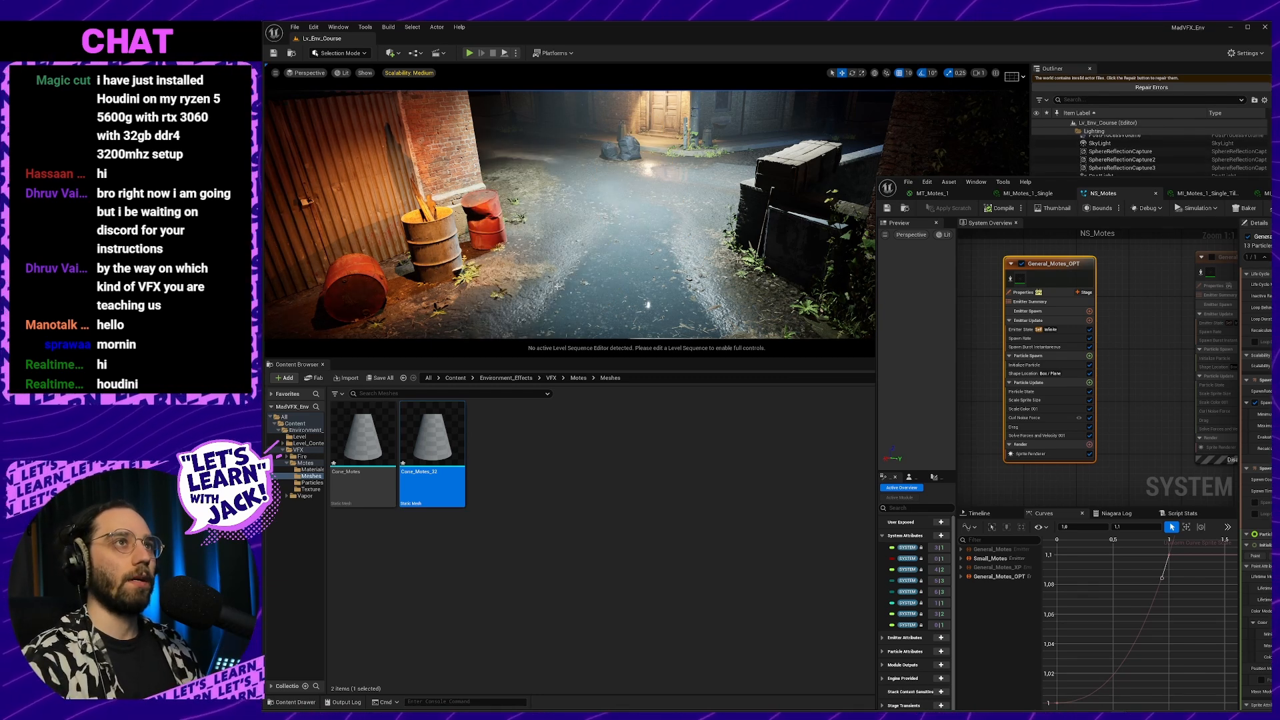
# Switch to the browser, close the e-mail tab, and watch the lesson through scaling the mesh and disabling Cast Shadows
pyautogui.hotkey('alt', 'Tab')
pyautogui.click(793, 341)
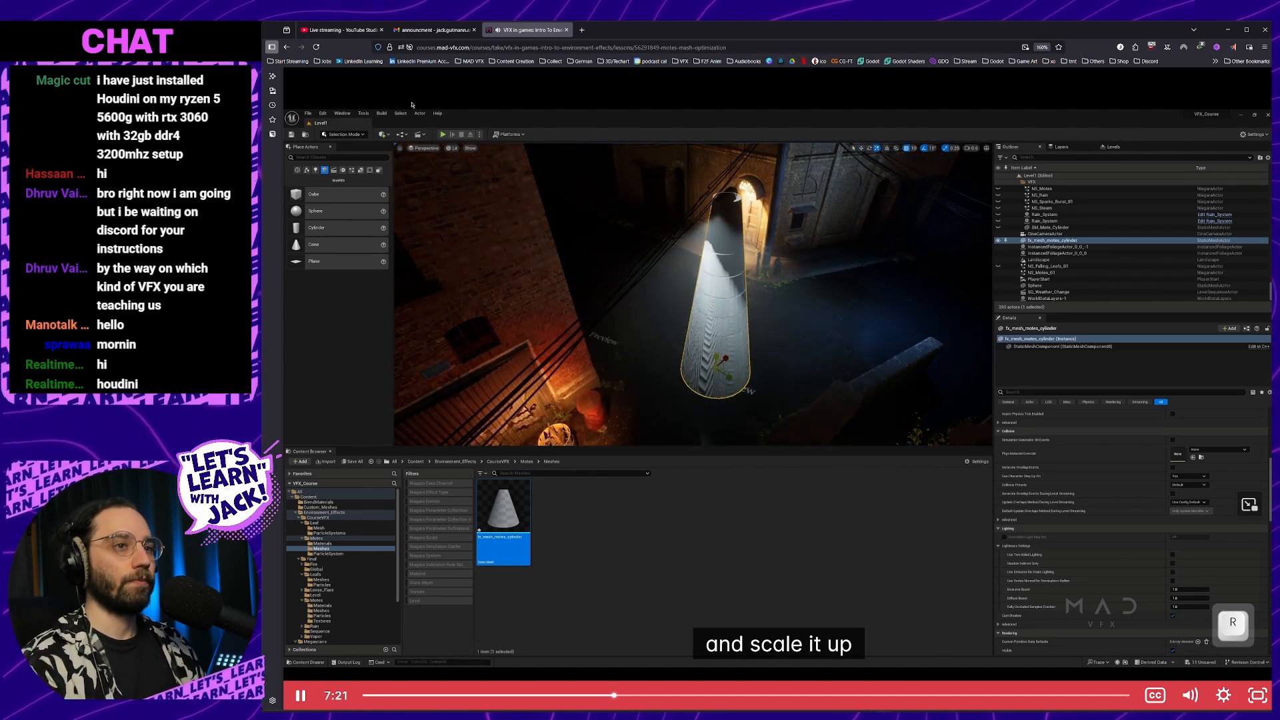
pyautogui.middleClick(425, 30)
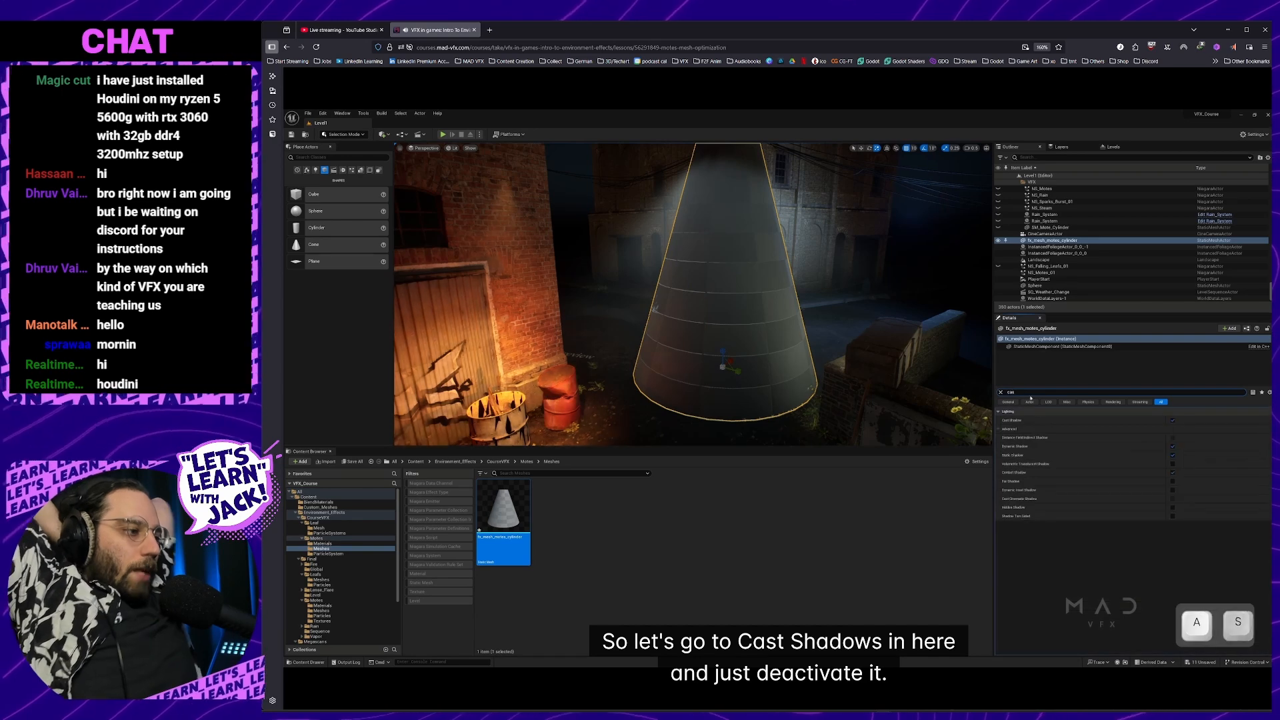
pyautogui.click(299, 693)
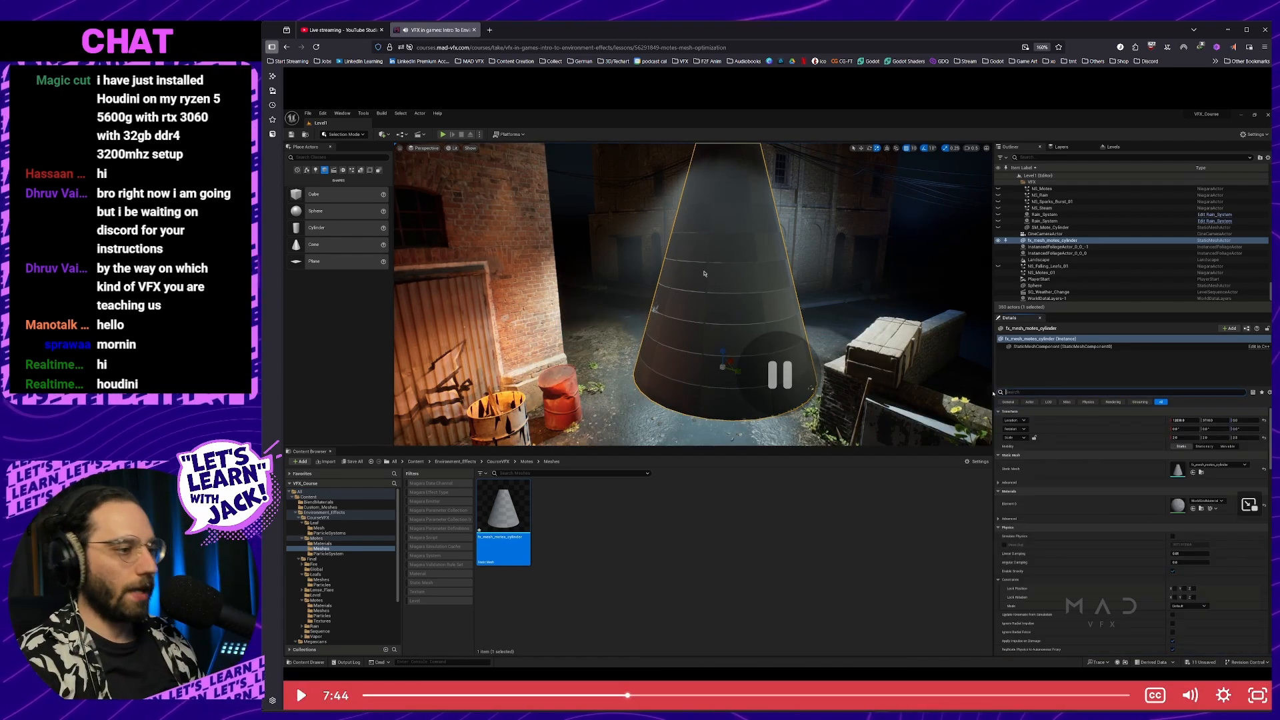
# Switch back to Unreal Editor and place the Cone_Motes mesh in the middle of the alley
pyautogui.hotkey('alt', 'Tab')
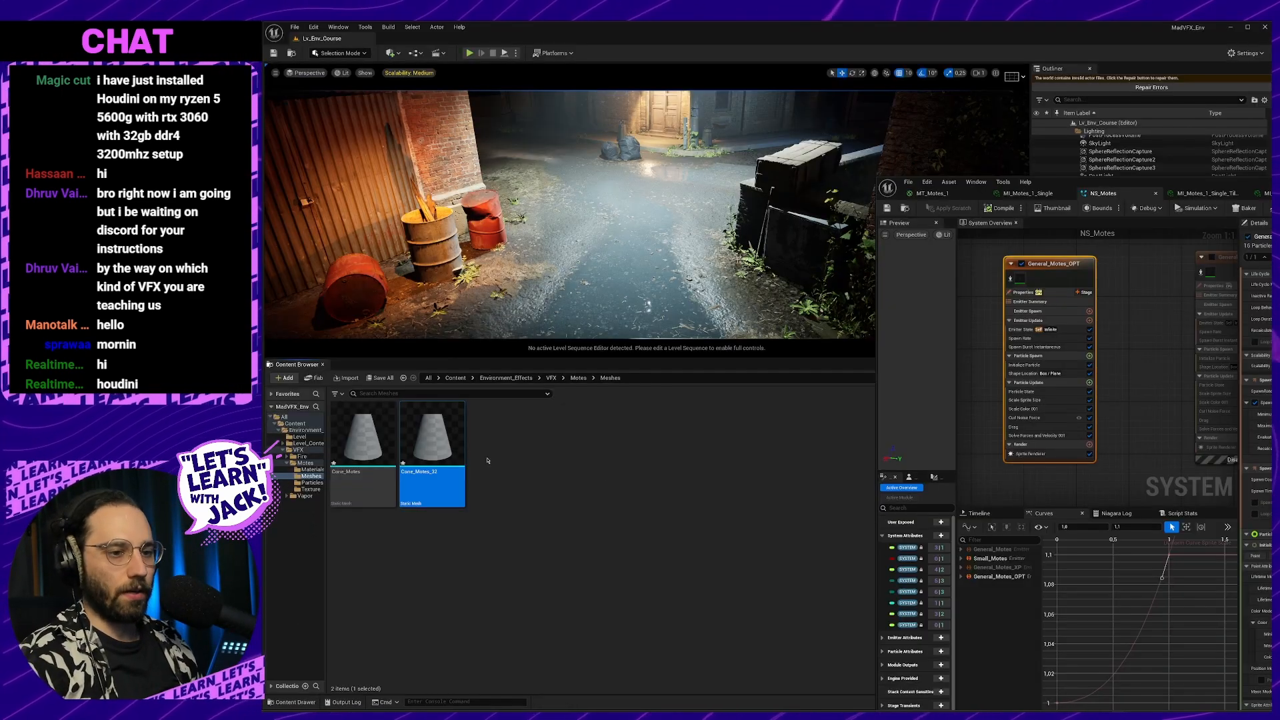
pyautogui.click(363, 437)
pyautogui.moveTo(363, 436); pyautogui.dragTo(637, 210)
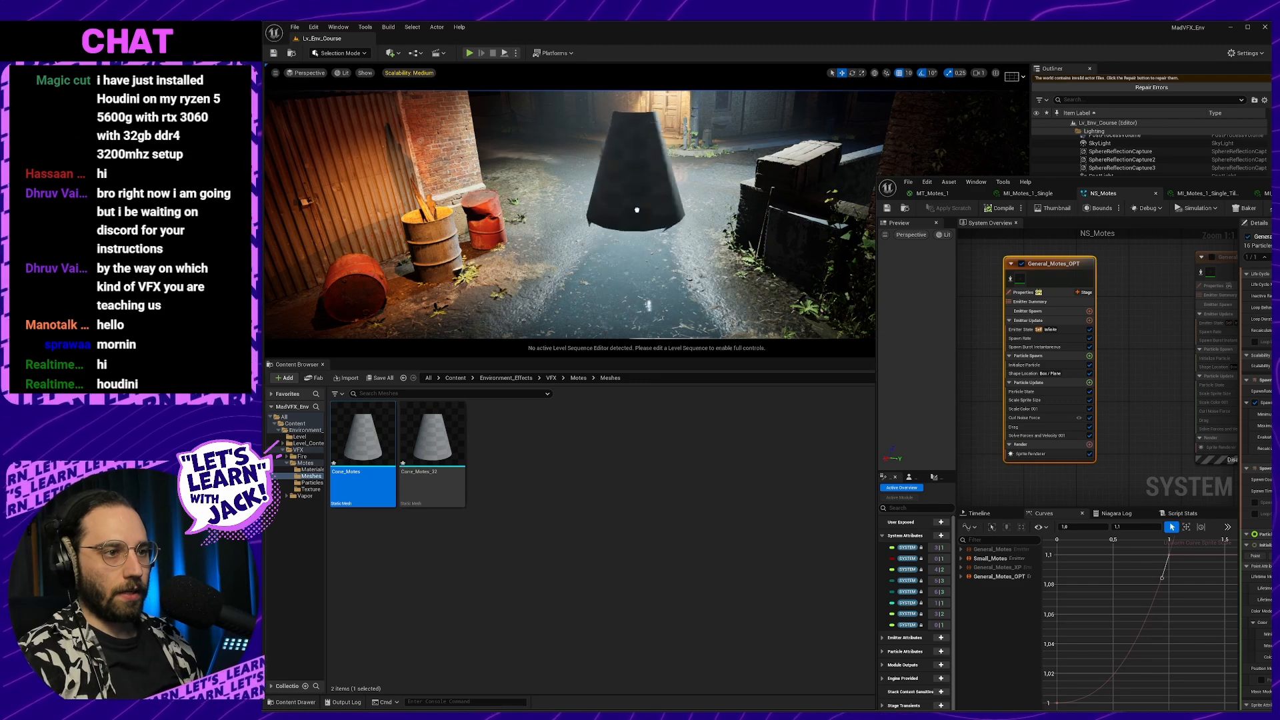
pyautogui.moveTo(750, 172)
pyautogui.mouseDown(button='right')
pyautogui.moveTo(683, 229)
pyautogui.moveTo(750, 171)
pyautogui.mouseUp(button='right')
pyautogui.press('f')
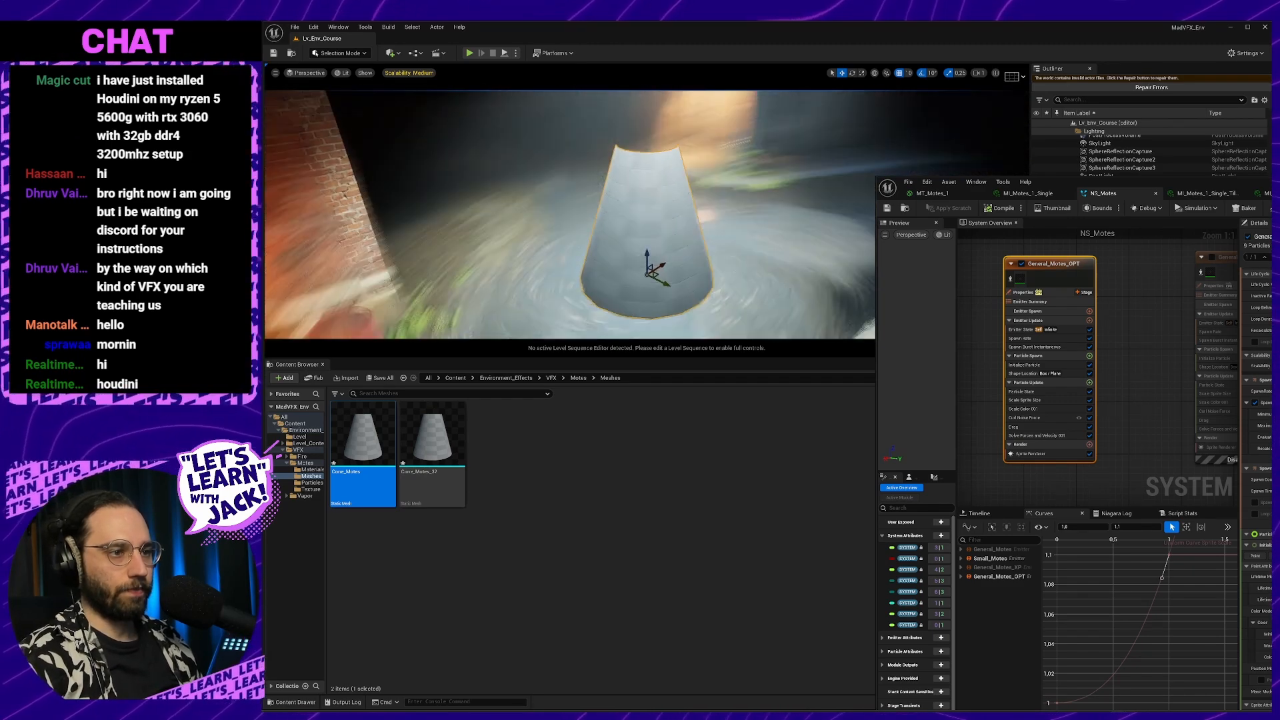
# Scale the placed Cone_Motes mesh up in height and then widen it horizontally
pyautogui.keyDown('alt'); pyautogui.moveTo(750, 172); pyautogui.dragTo(626, 267); pyautogui.keyUp('alt')
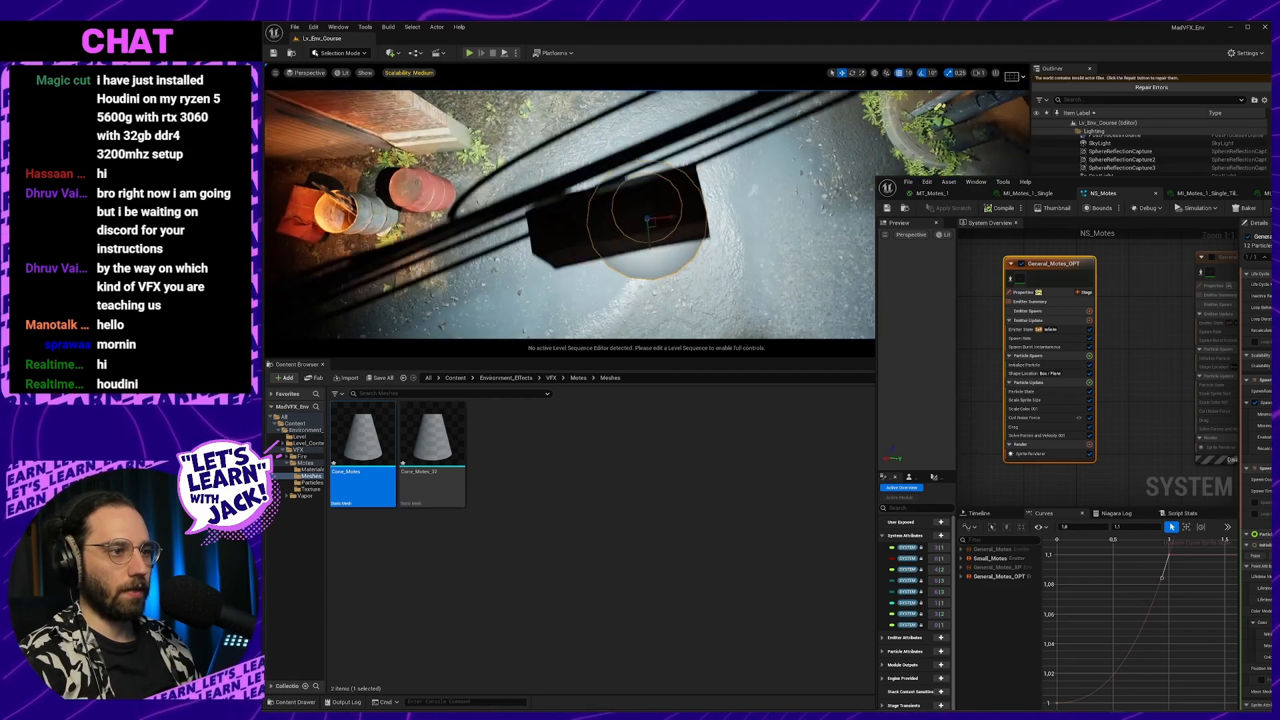
pyautogui.scroll(-3, 647, 214)
pyautogui.moveTo(646, 213)
pyautogui.keyDown('alt'); pyautogui.mouseDown()
pyautogui.moveTo(613, 220)
pyautogui.moveTo(637, 230)
pyautogui.mouseUp(); pyautogui.keyUp('alt')
pyautogui.moveTo(636, 230); pyautogui.dragTo(669, 204, button='middle')
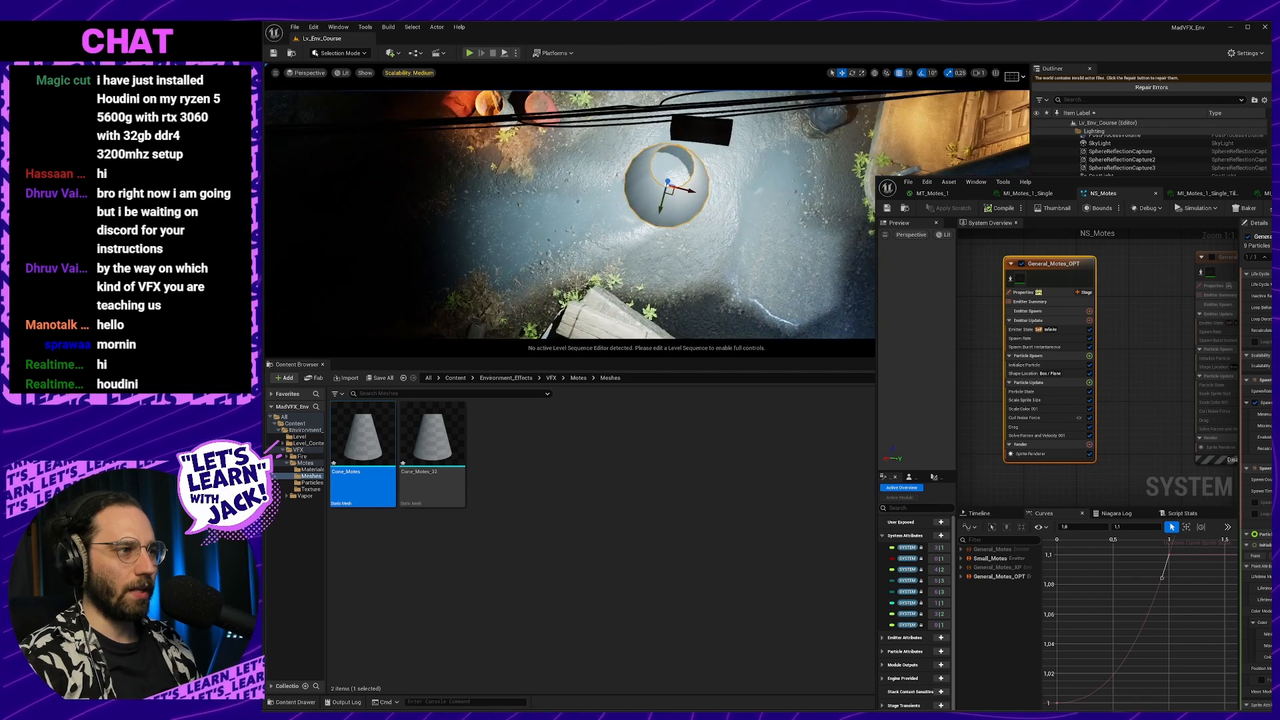
pyautogui.keyDown('alt'); pyautogui.moveTo(639, 313); pyautogui.dragTo(614, 281); pyautogui.keyUp('alt')
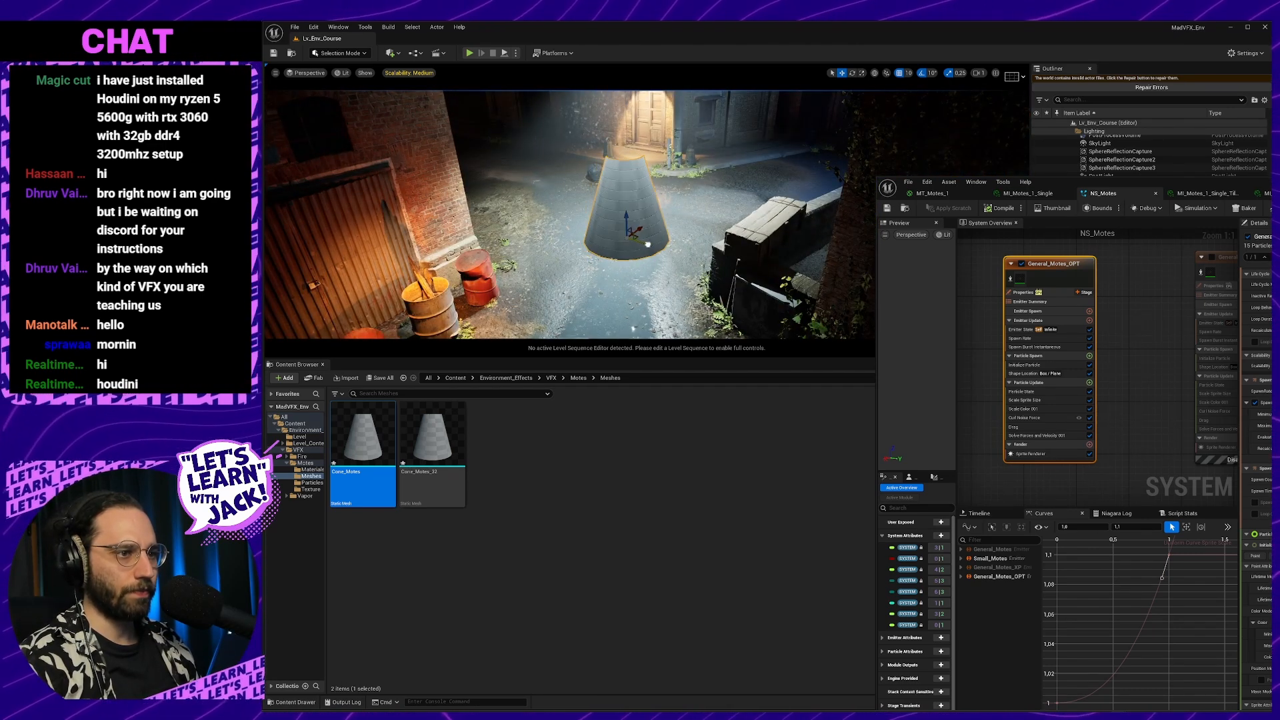
pyautogui.press('r')
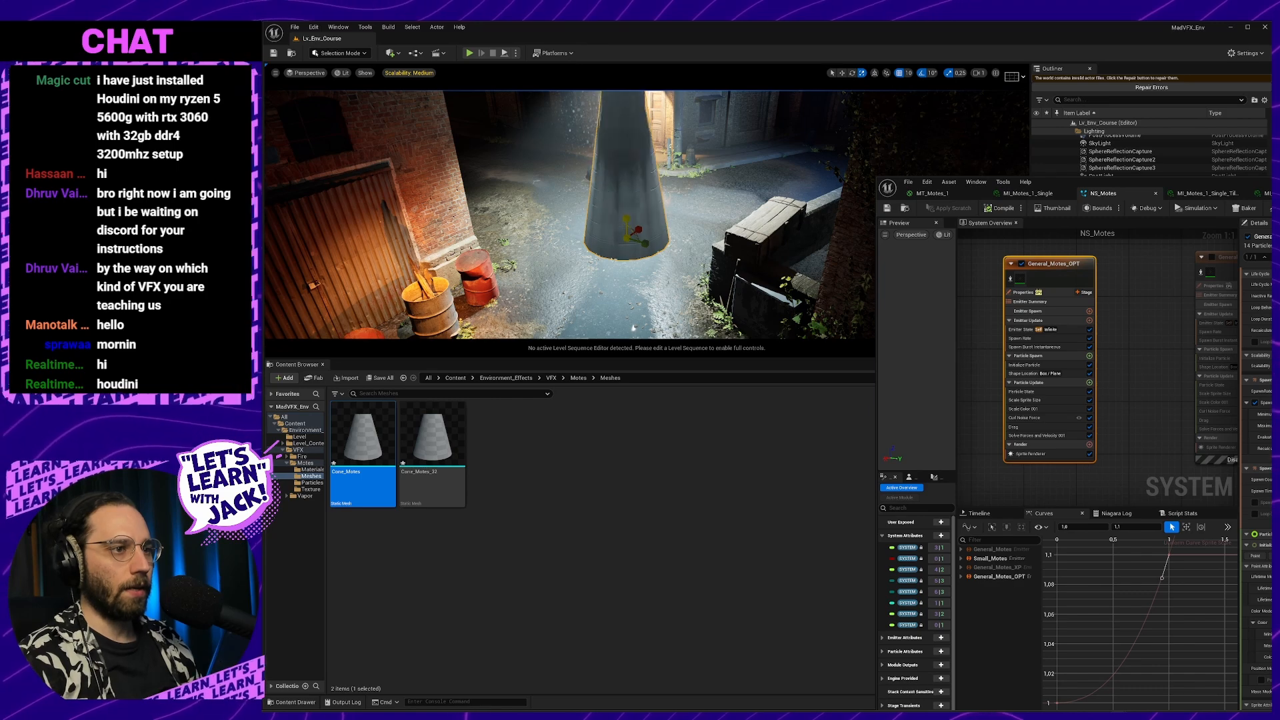
pyautogui.moveTo(625, 196)
pyautogui.mouseDown(button='right')
pyautogui.moveTo(600, 257)
pyautogui.moveTo(626, 200)
pyautogui.mouseUp(button='right')
pyautogui.moveTo(643, 199)
pyautogui.mouseDown()
pyautogui.moveTo(643, 150)
pyautogui.moveTo(603, 217)
pyautogui.moveTo(641, 219)
pyautogui.mouseUp()
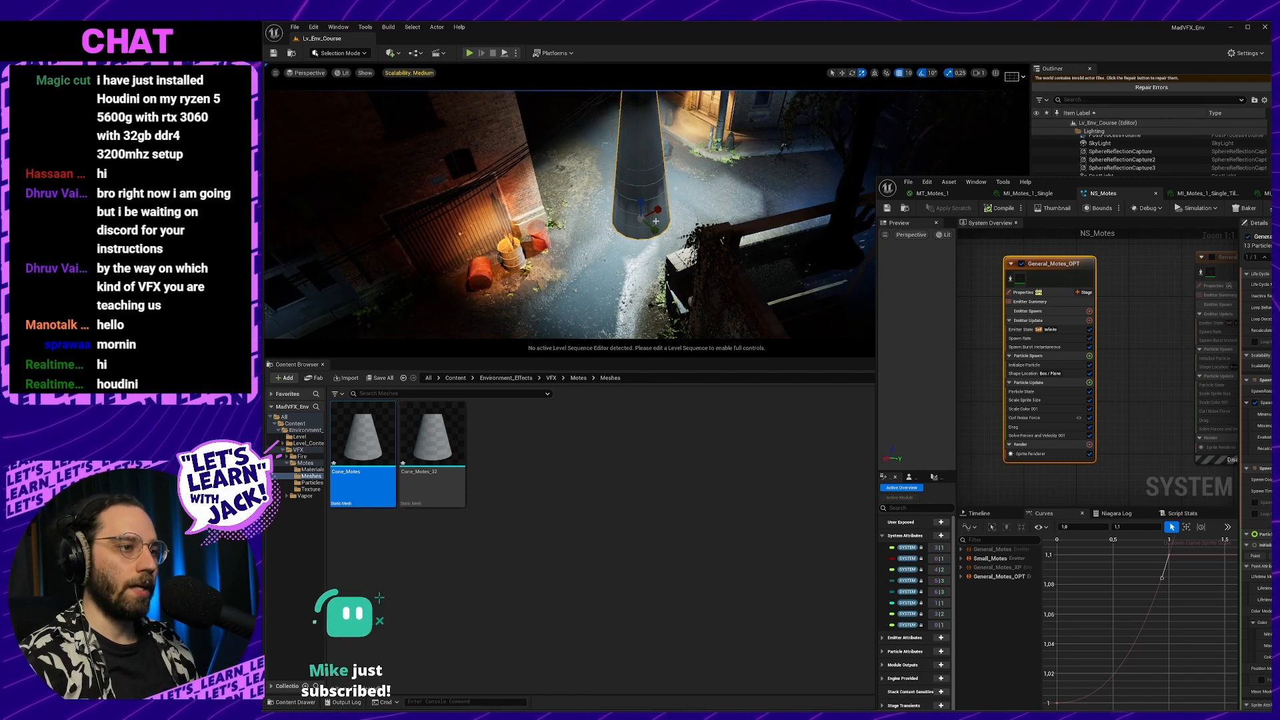
pyautogui.moveTo(650, 219); pyautogui.dragTo(670, 224)
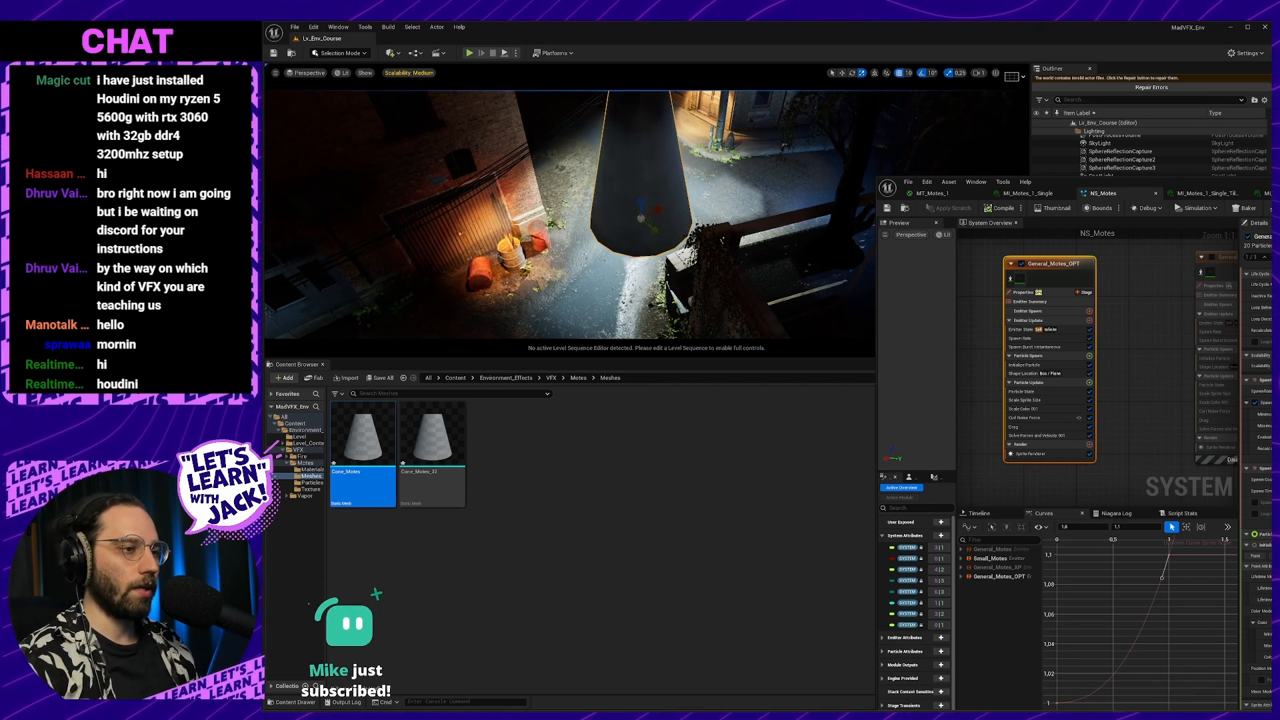
pyautogui.keyDown('alt'); pyautogui.moveTo(792, 193); pyautogui.dragTo(645, 243); pyautogui.keyUp('alt')
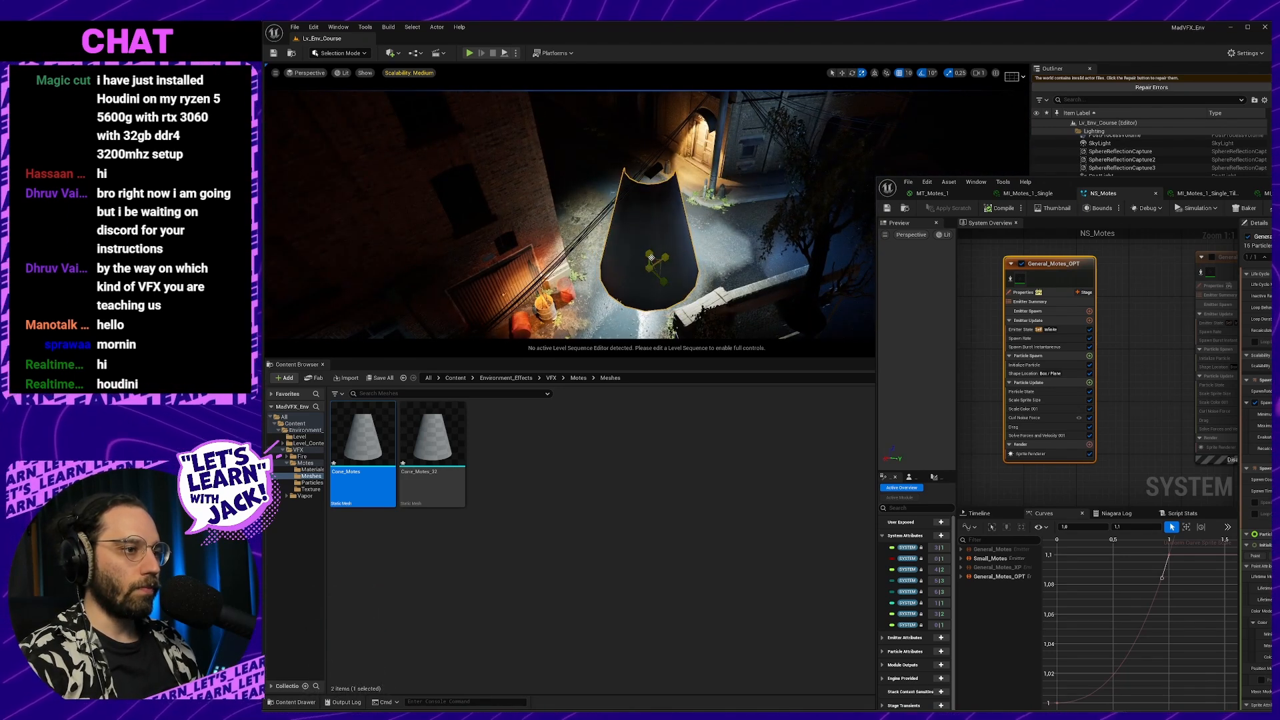
# Place the Cone_Motes_32 mesh beside the first cone and move the NS_Motes editor window clear of the level's details
pyautogui.keyDown('alt'); pyautogui.moveTo(741, 247); pyautogui.dragTo(673, 233); pyautogui.keyUp('alt')
pyautogui.click(531, 502)
pyautogui.moveTo(468, 463); pyautogui.dragTo(560, 290)
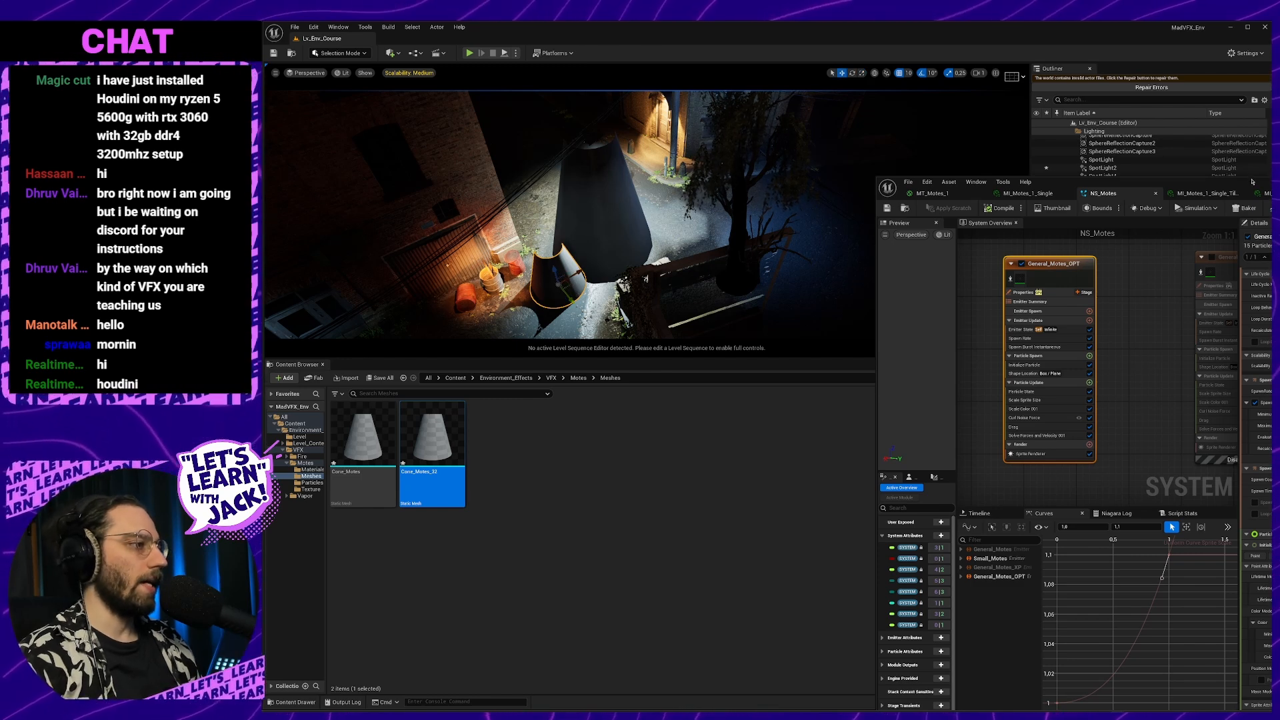
pyautogui.moveTo(1251, 181); pyautogui.dragTo(1174, 621)
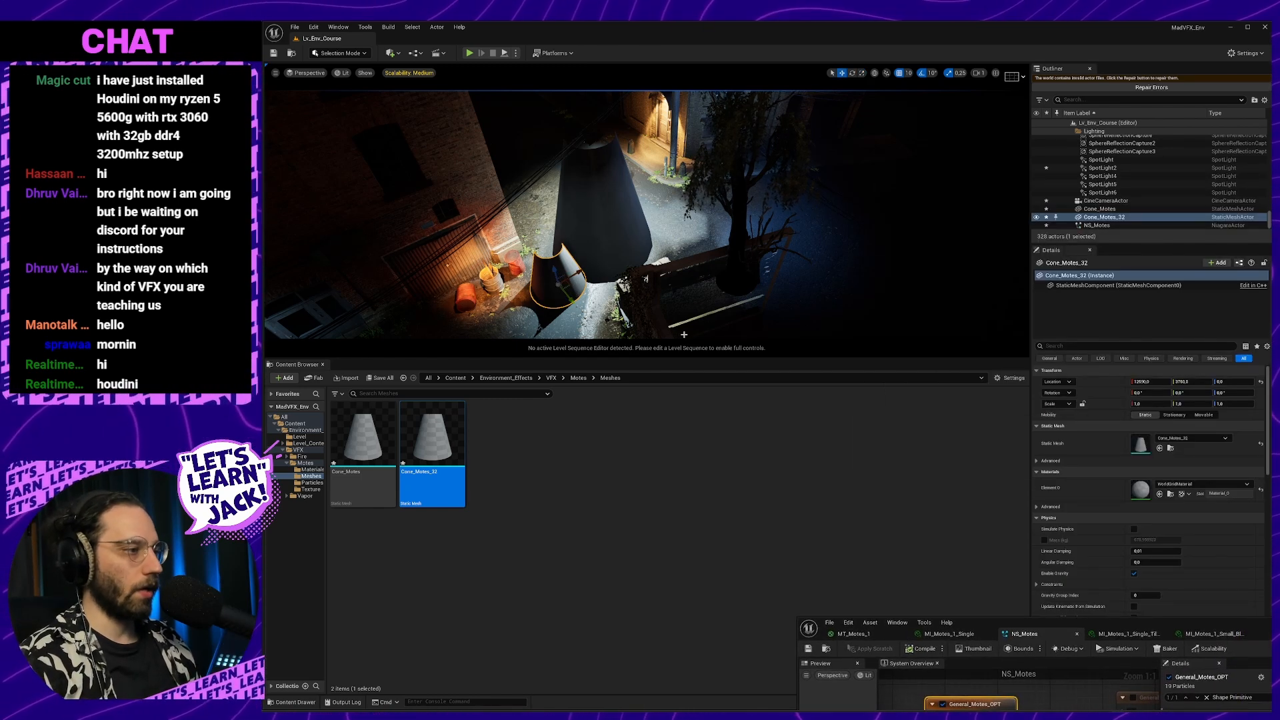
# Copy all Transform properties of the placed Cone_Motes and paste them onto Cone_Motes_32
pyautogui.click(1119, 210)
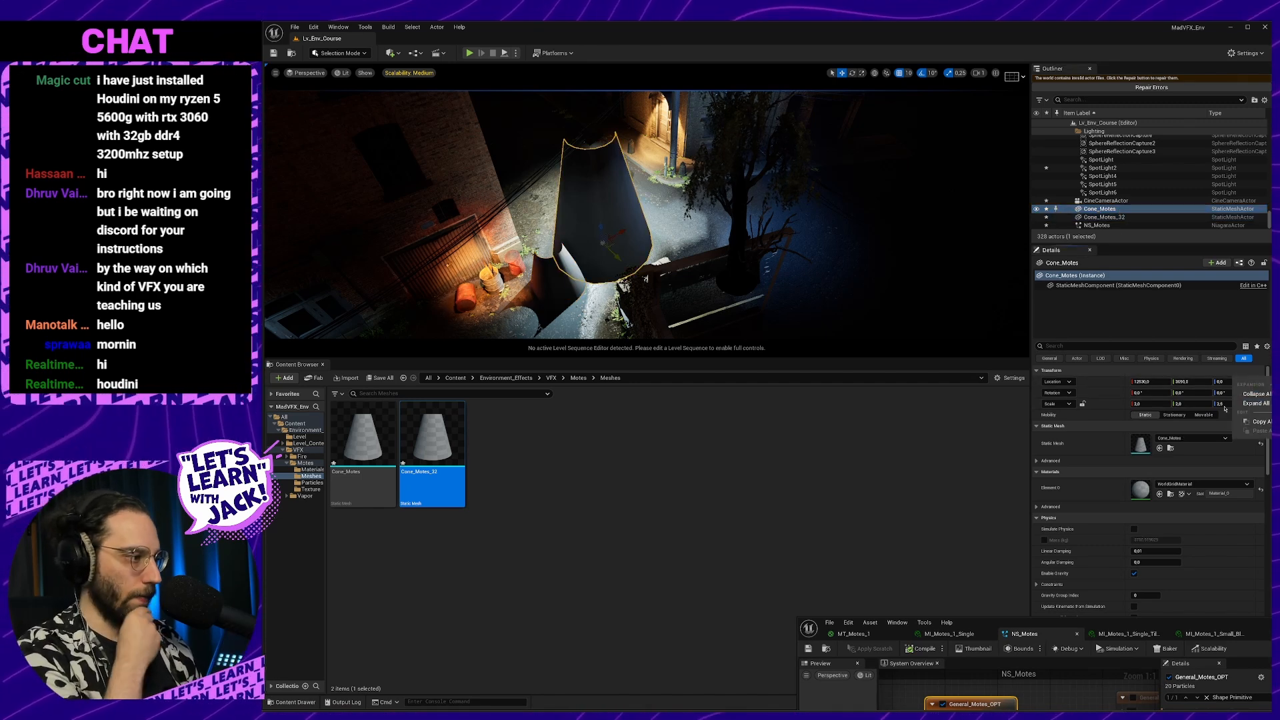
pyautogui.rightClick(1117, 387)
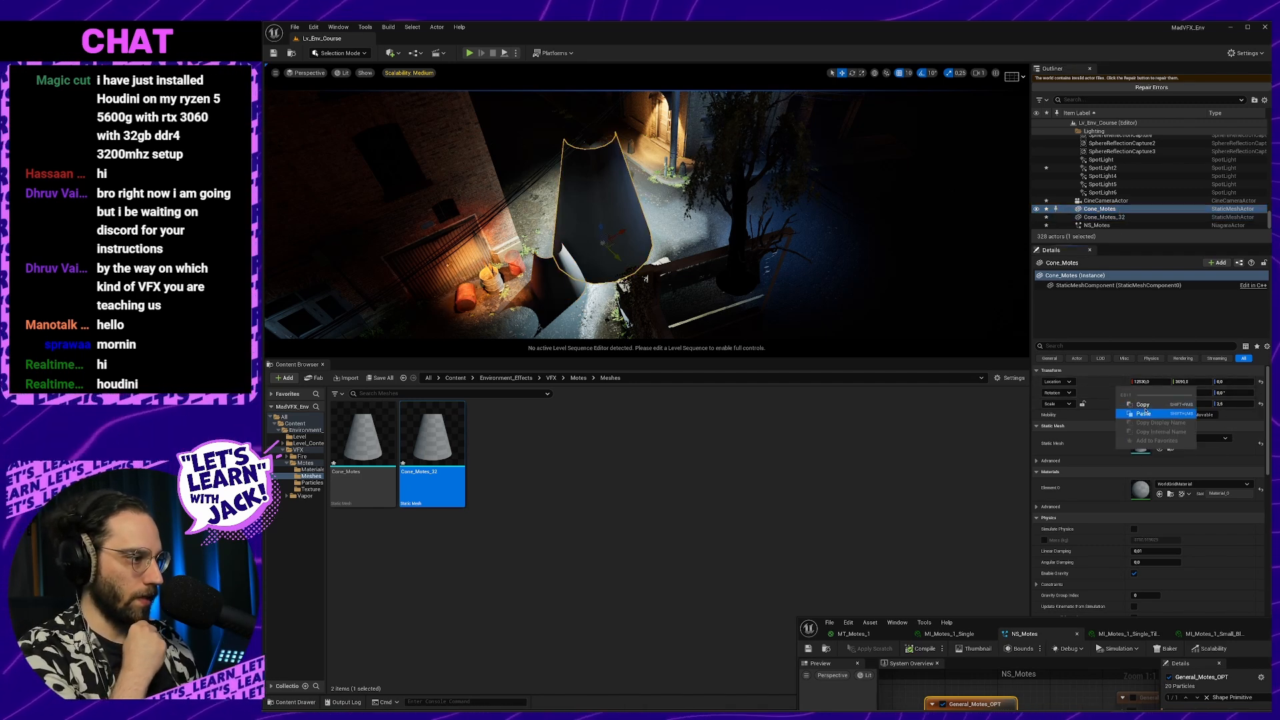
pyautogui.rightClick(1233, 375)
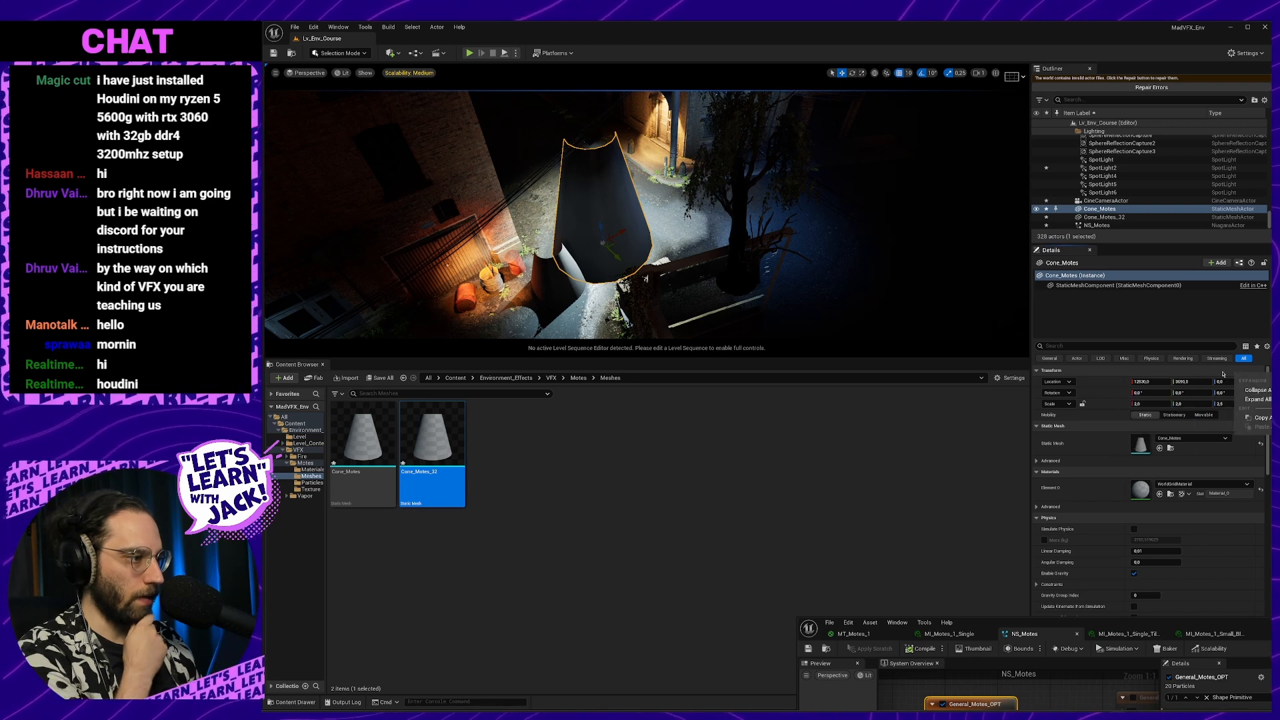
pyautogui.click(1268, 418)
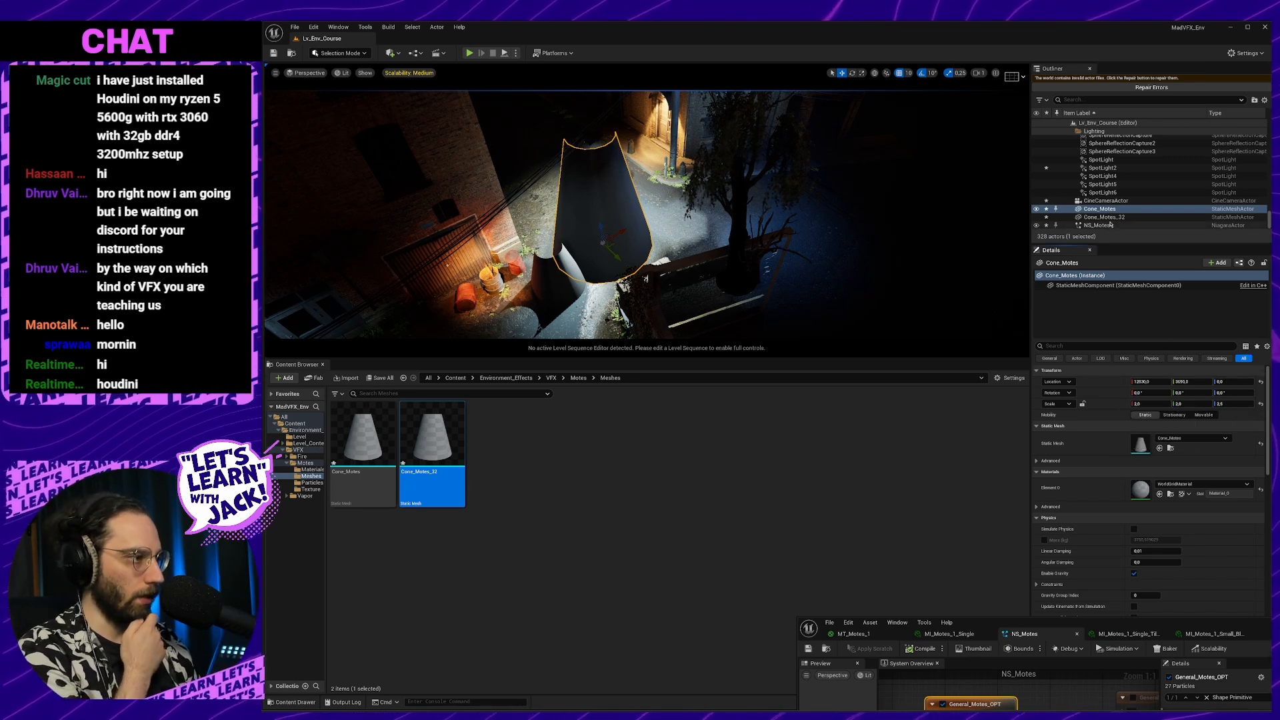
pyautogui.click(1106, 217)
pyautogui.rightClick(1180, 378)
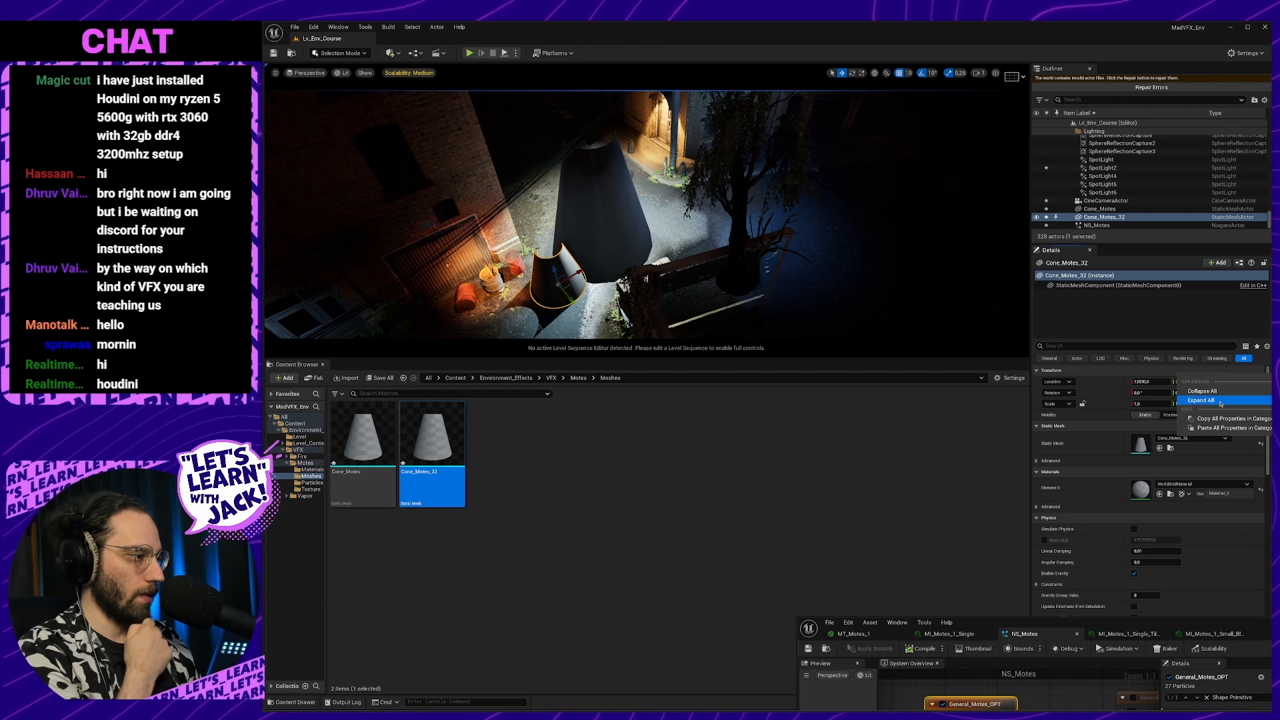
pyautogui.click(1230, 429)
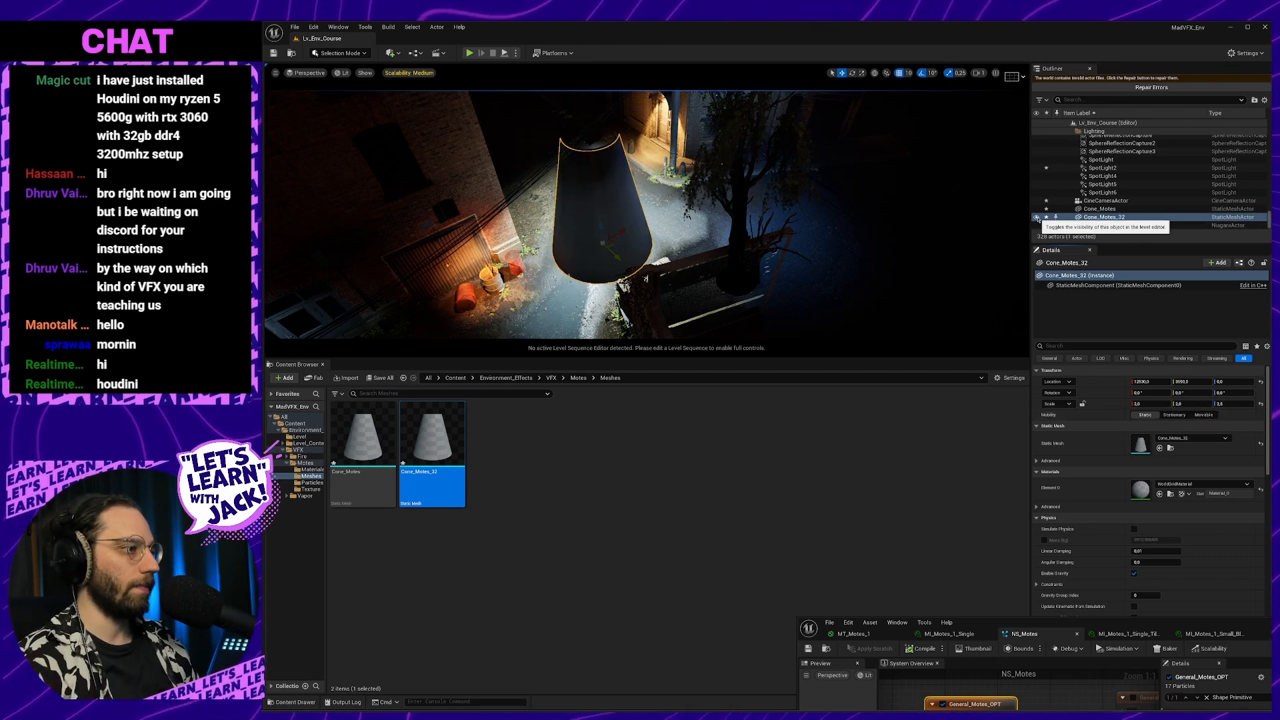
# Hide Cone_Motes_32 in the level and rename the other placed cone Cone_Motes_16
pyautogui.click(1036, 218)
pyautogui.moveTo(677, 248); pyautogui.dragTo(624, 266, button='right')
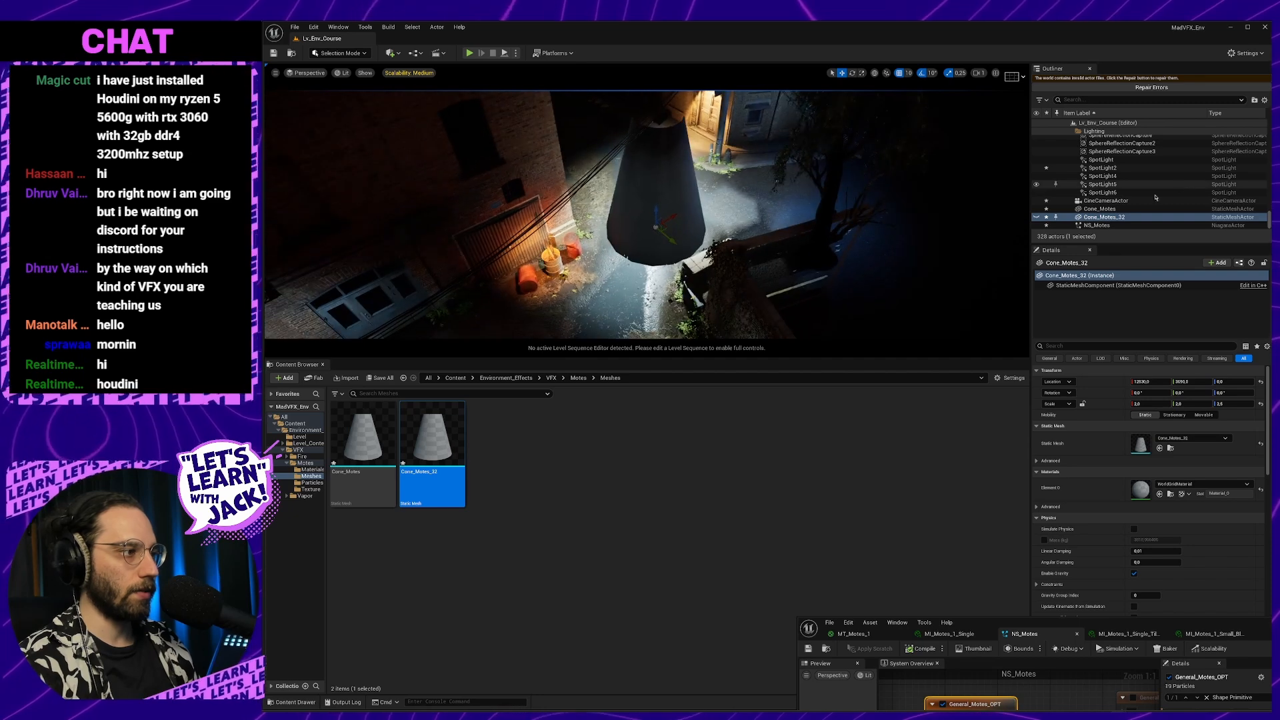
pyautogui.click(1154, 208)
pyautogui.press('F2')
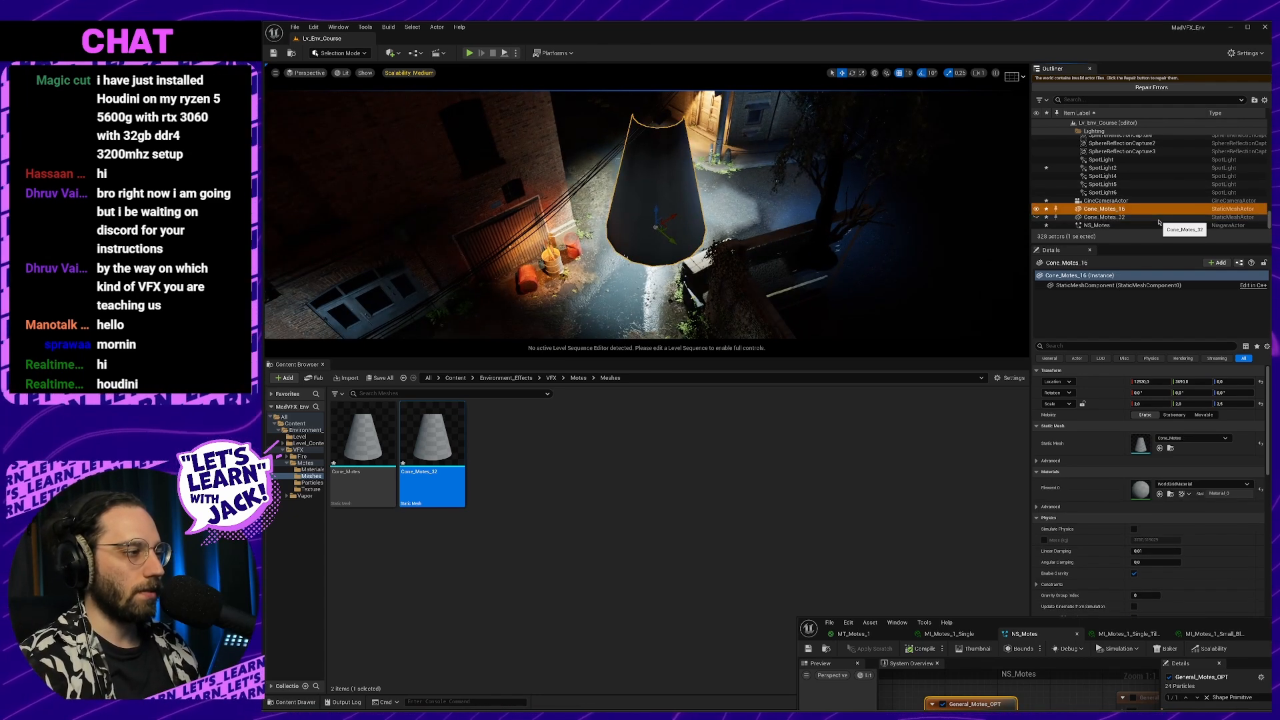
pyautogui.press('Return')
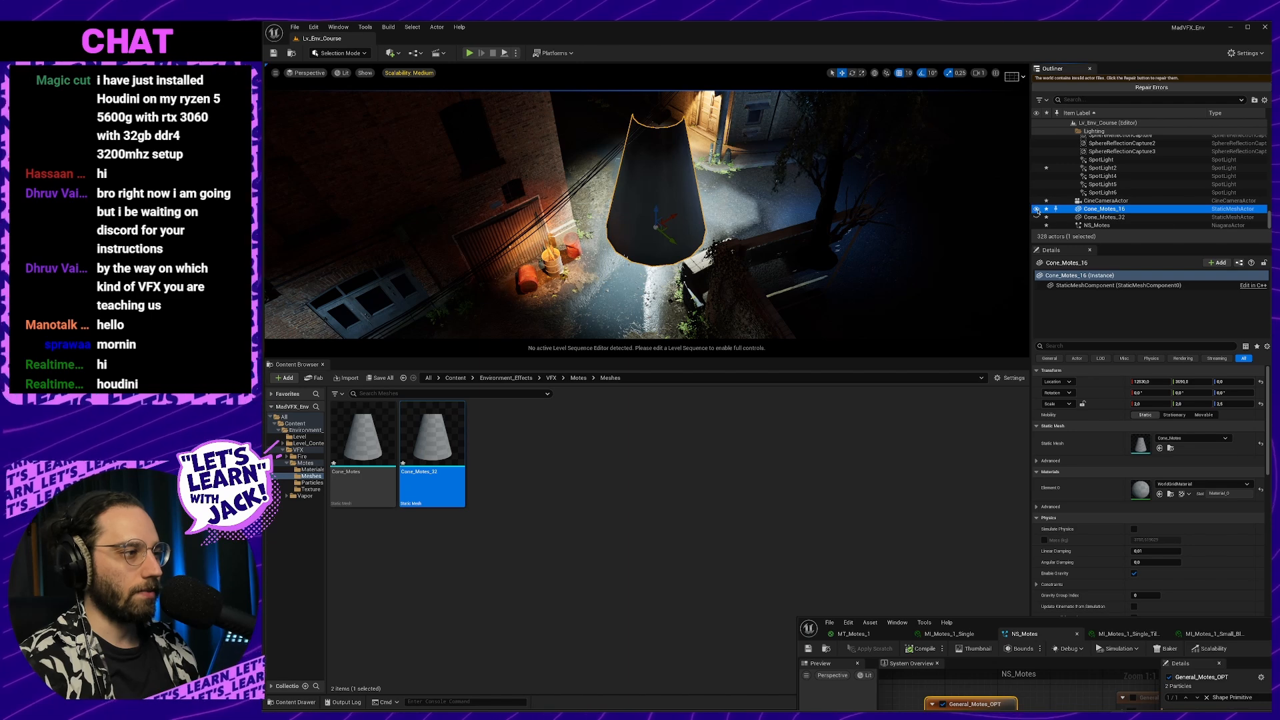
# Compare the two cones by alternately hiding and showing Cone_Motes_16 and Cone_Motes_32, ending with only Cone_Motes_16 shown
pyautogui.click(1036, 209)
pyautogui.click(1040, 216)
pyautogui.click(1037, 217)
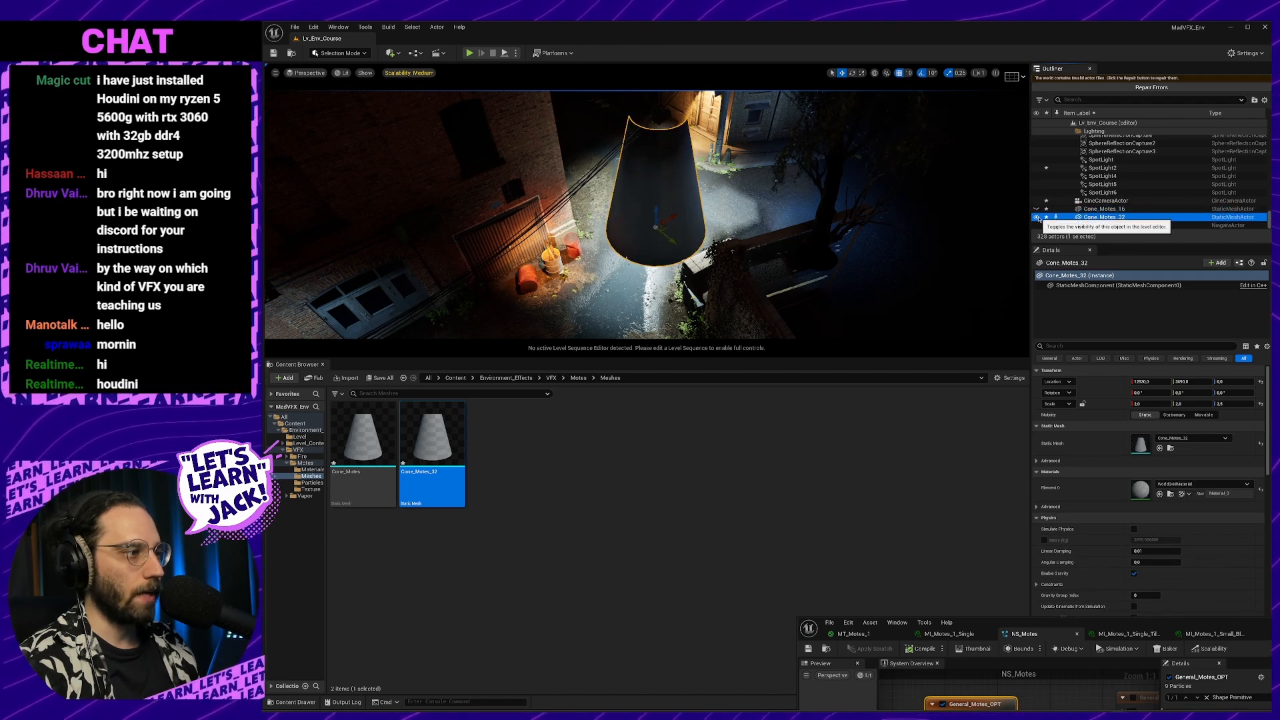
pyautogui.click(1036, 216)
pyautogui.click(1035, 209)
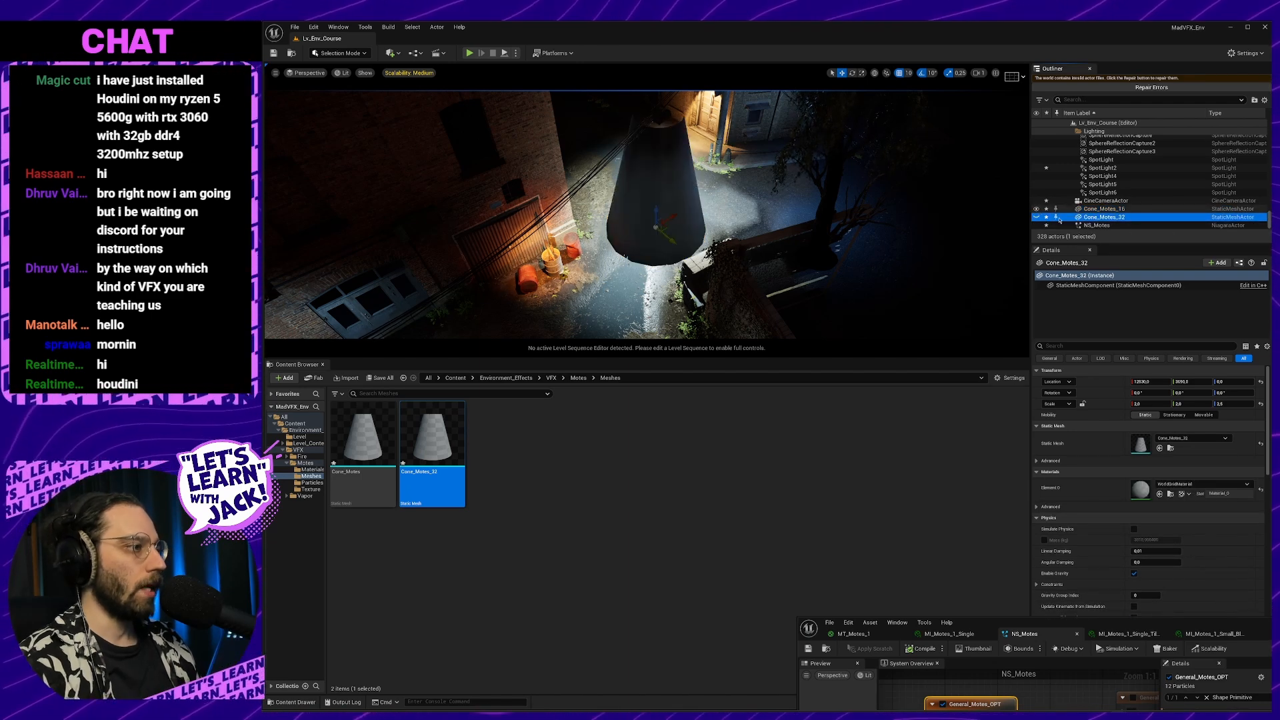
# Disable Cast Shadow on Cone_Motes_16, filtering its properties by "cast", and clear the property filter
pyautogui.click(1140, 346)
pyautogui.write('casty')
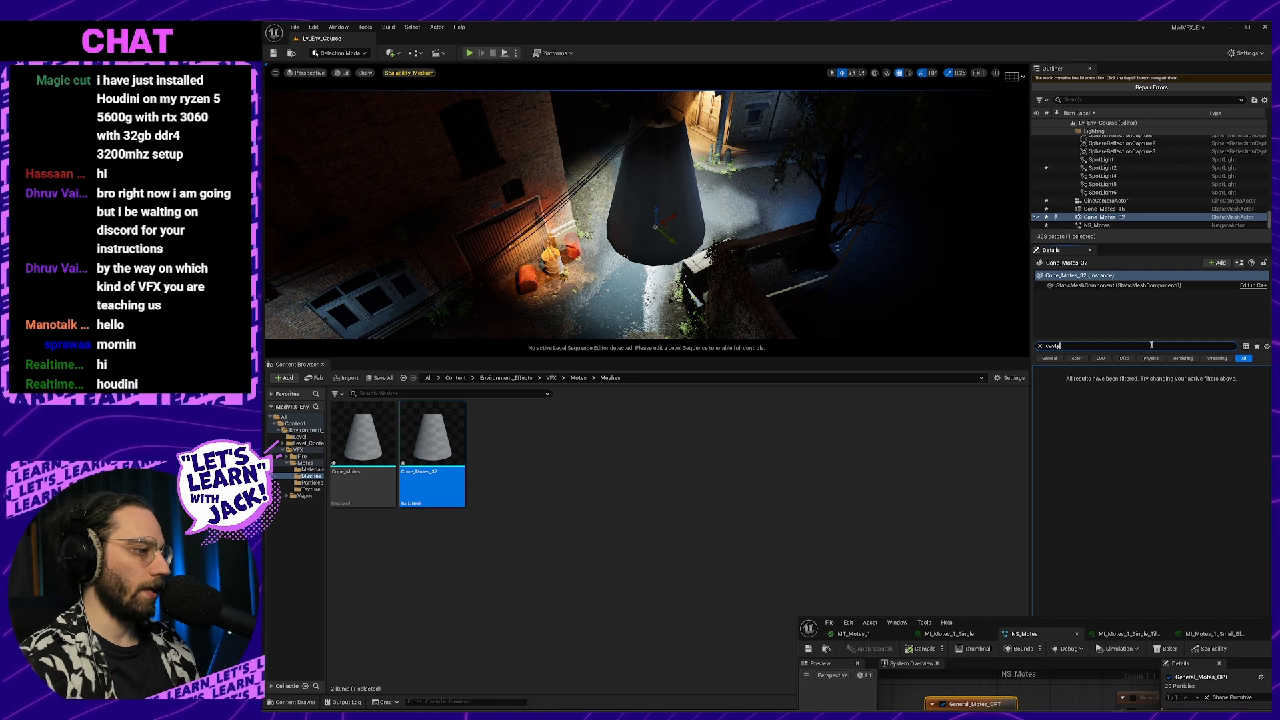
pyautogui.press('BackSpace')
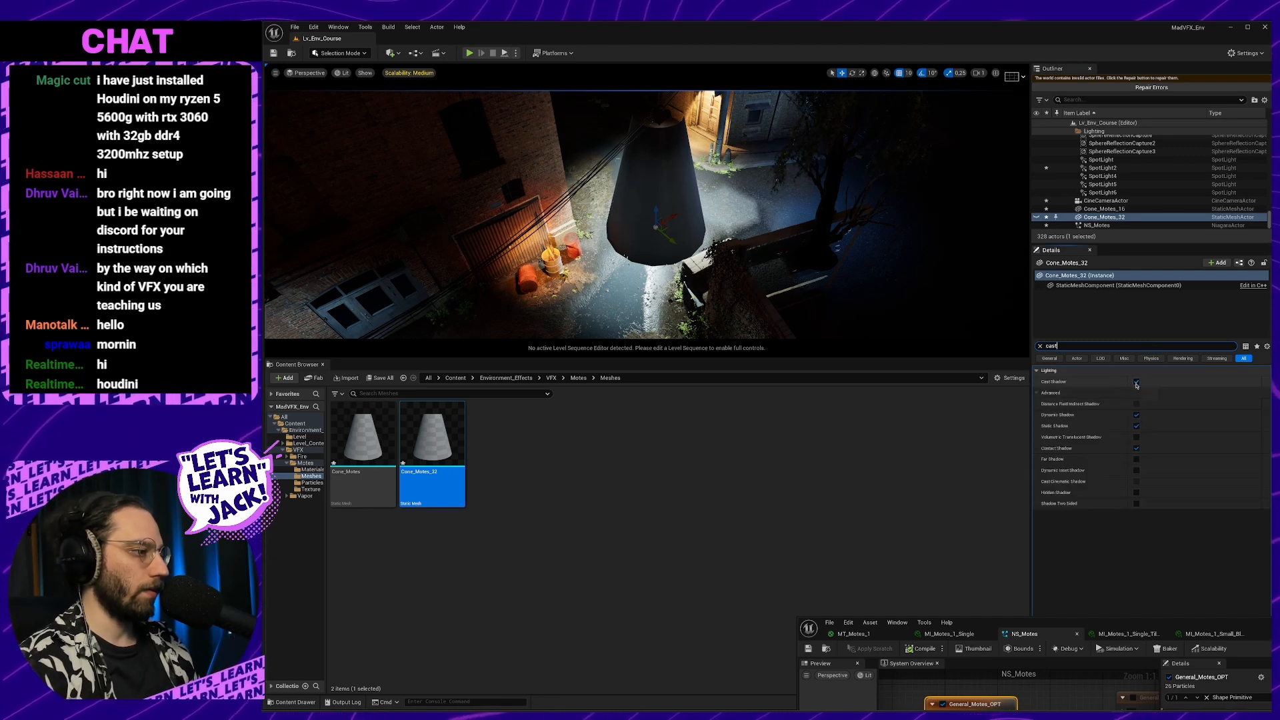
pyautogui.click(1105, 209)
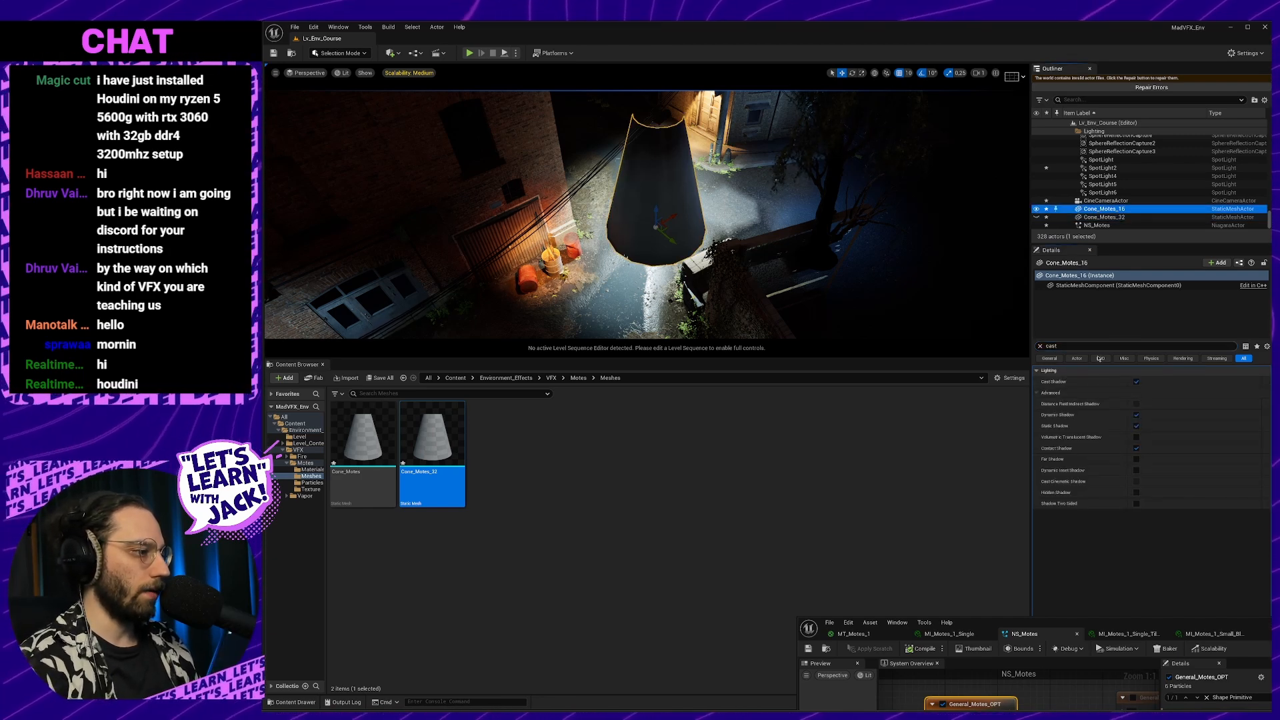
pyautogui.click(1136, 383)
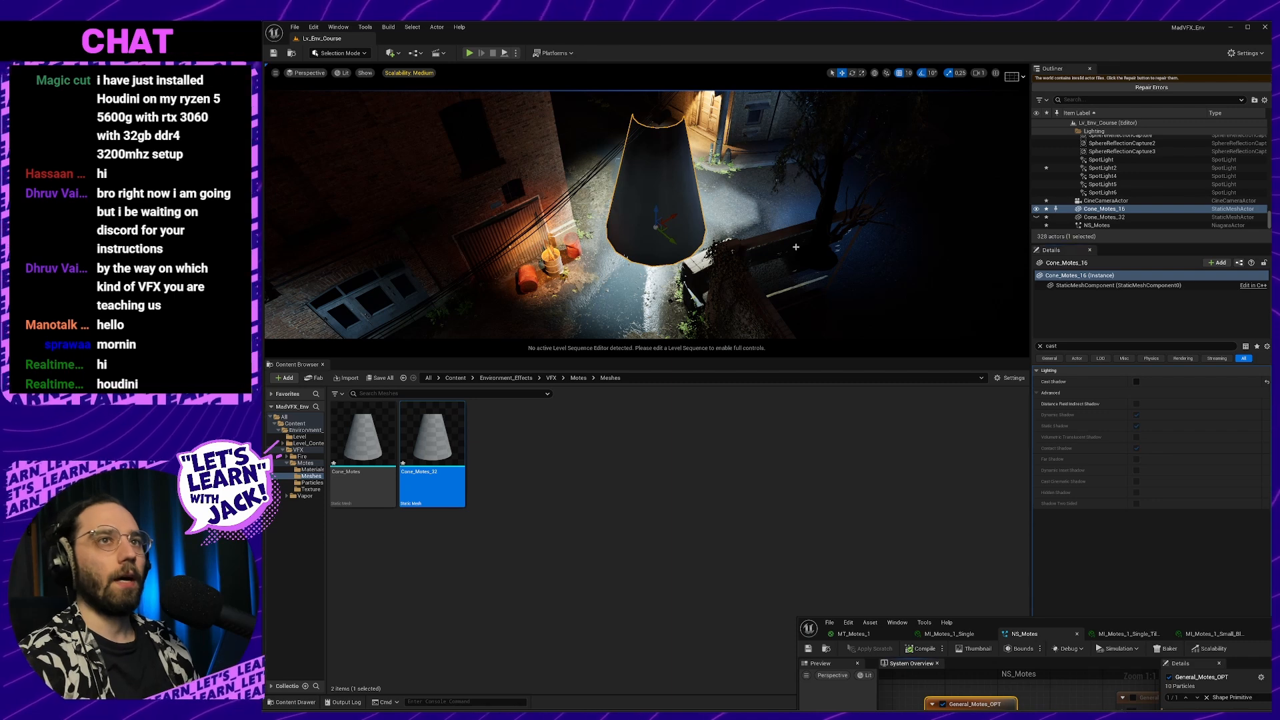
pyautogui.click(1102, 347)
pyautogui.write('jfjfjf')
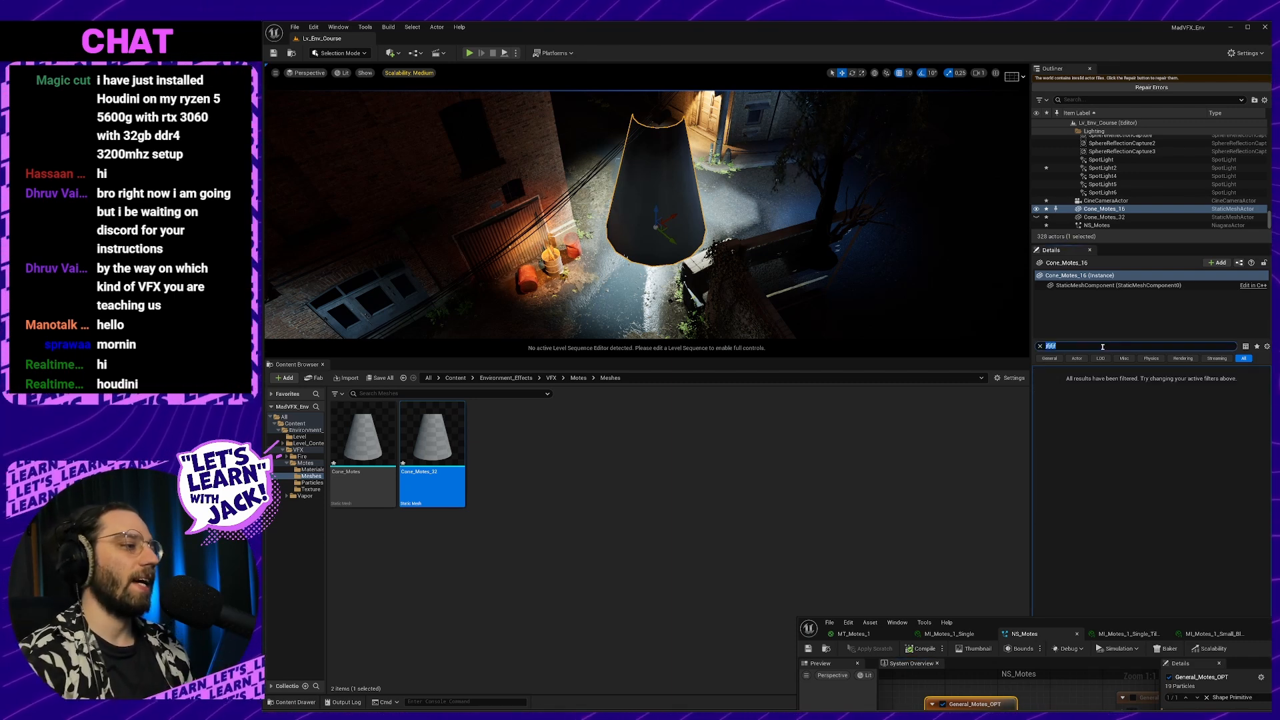
pyautogui.press('BackSpace')
# Switch to the browser and watch the lesson up to the MT_Motes_Mesh material graph, pausing it there
pyautogui.hotkey('alt', 'Tab')
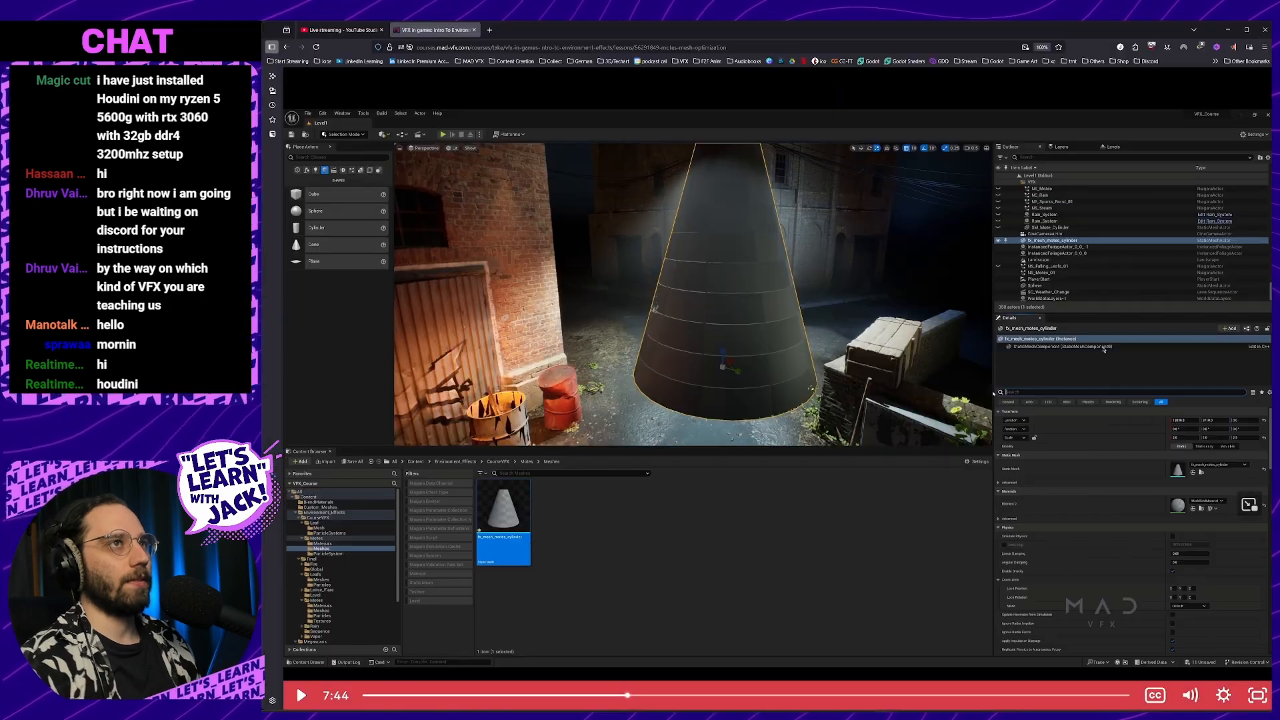
pyautogui.click(942, 434)
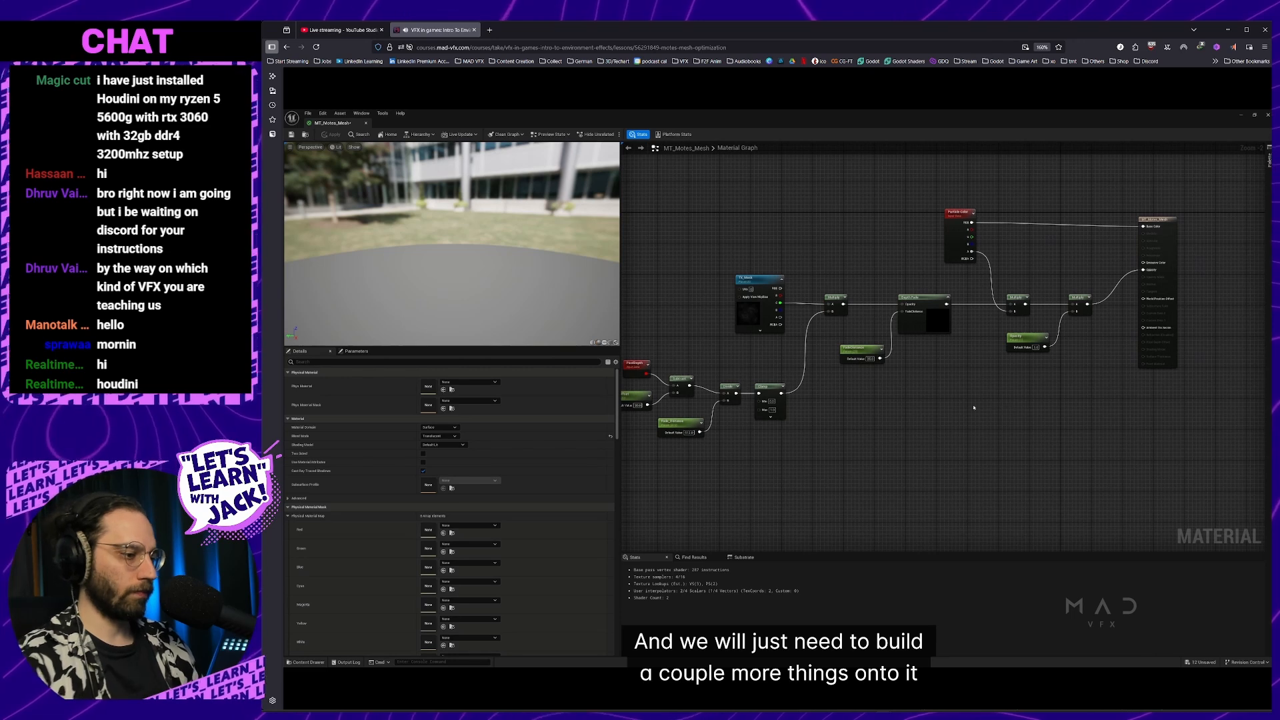
pyautogui.click(296, 682)
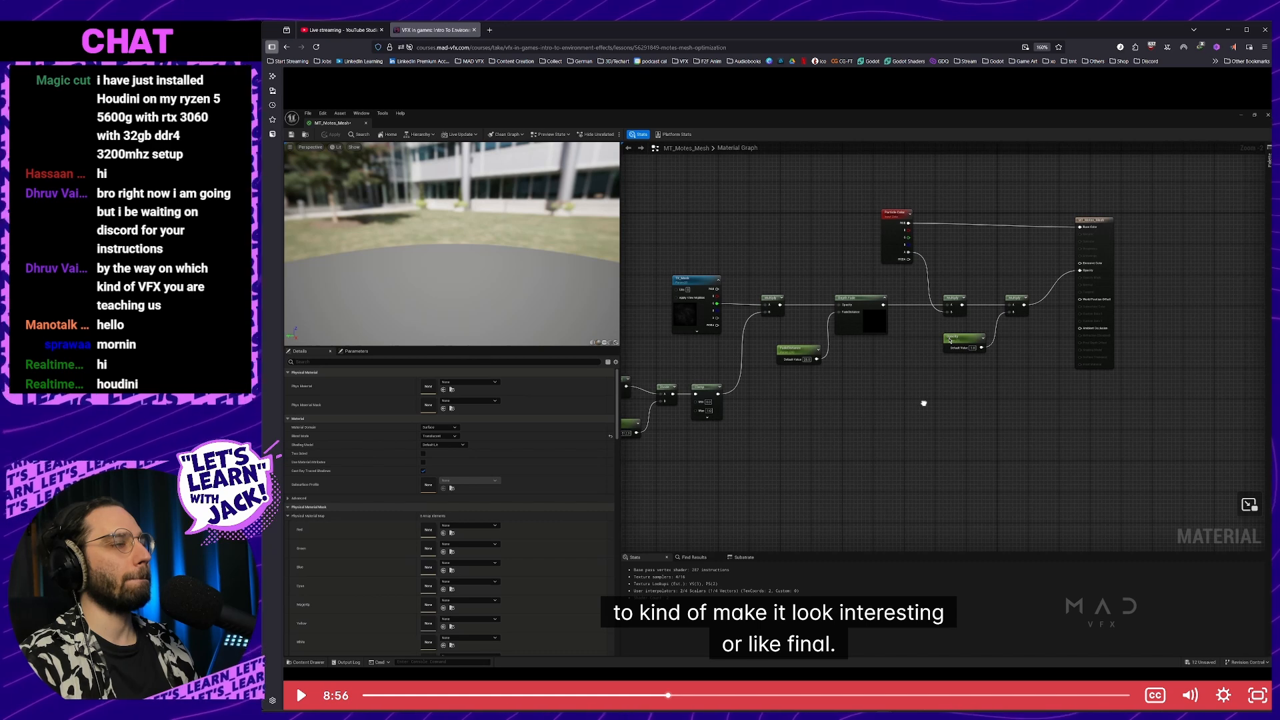
# Switch back to Unreal Editor and apply MI_Motes_1_Small_Blurry from the Motes Materials folder to Cone_Motes_16
pyautogui.hotkey('alt', 'Tab')
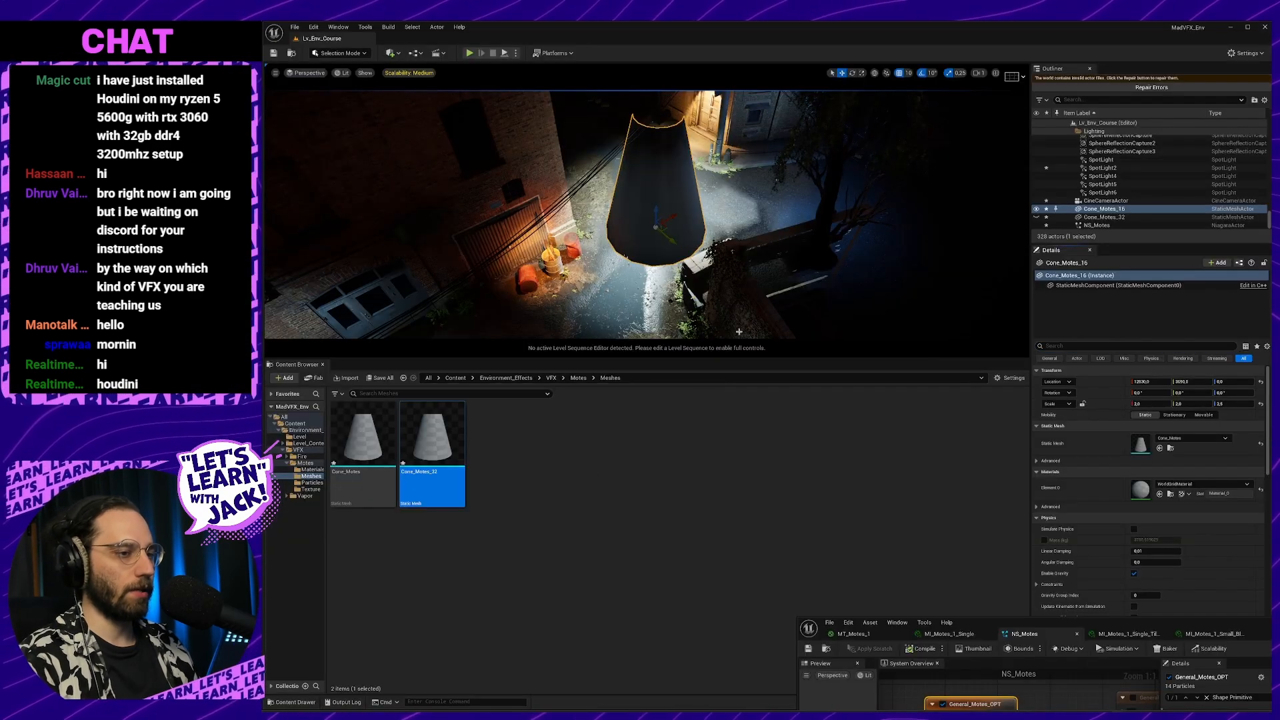
pyautogui.click(573, 378)
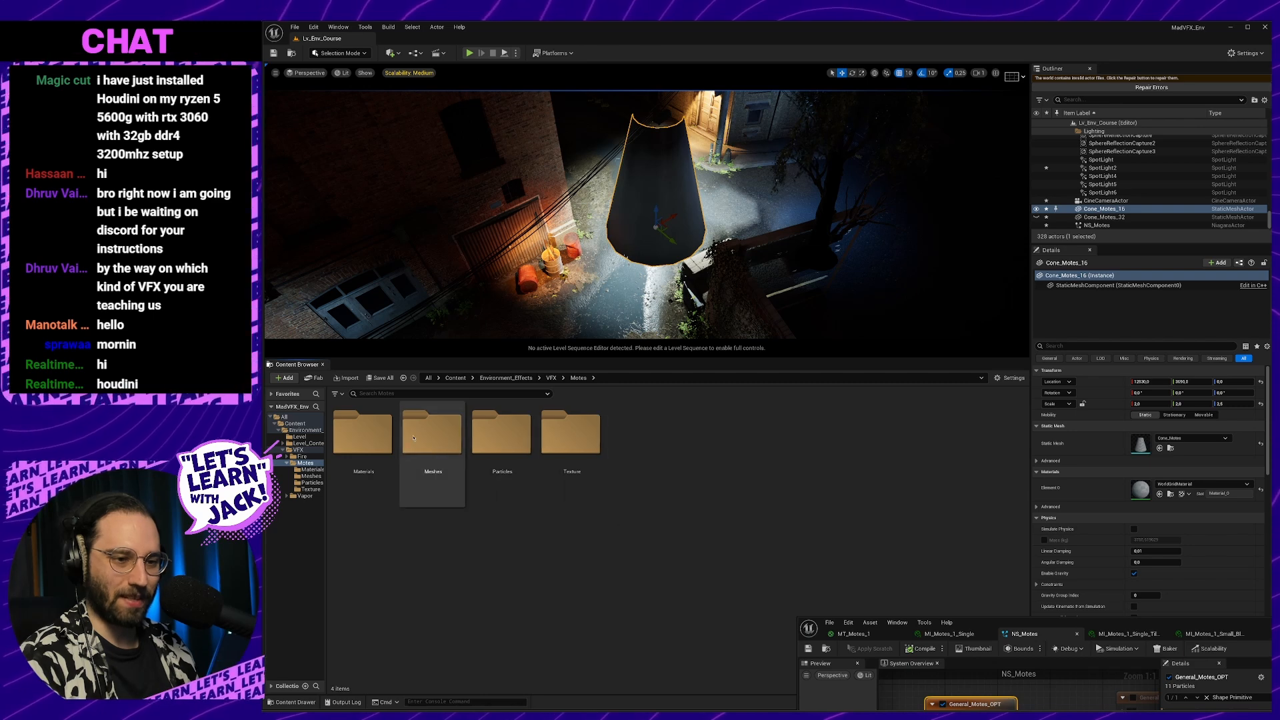
pyautogui.click(380, 435)
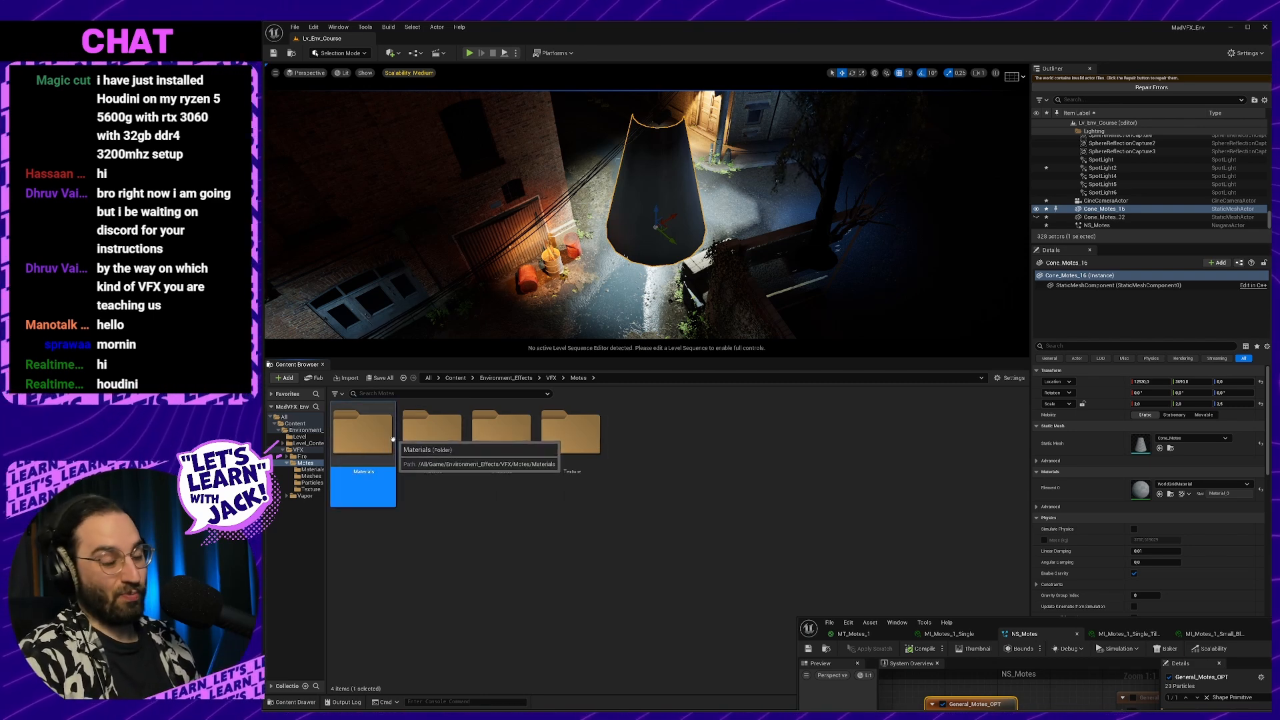
pyautogui.doubleClick(392, 437)
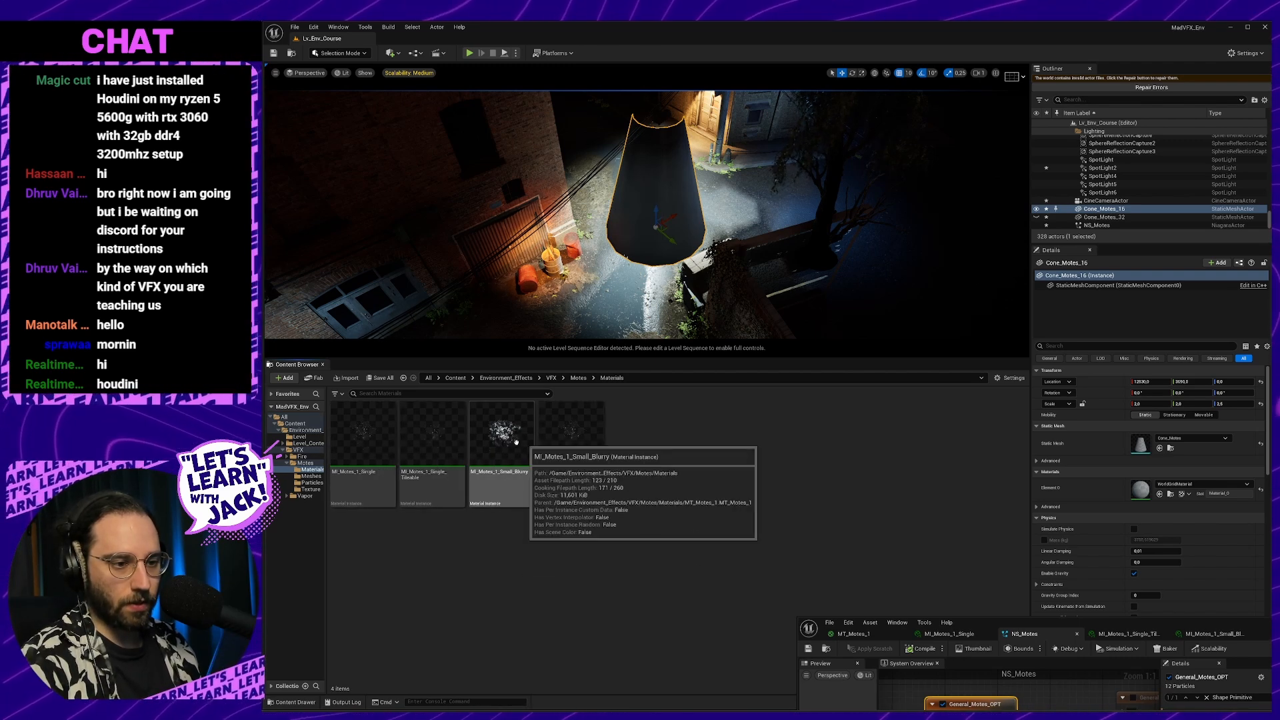
pyautogui.moveTo(515, 441); pyautogui.dragTo(656, 200)
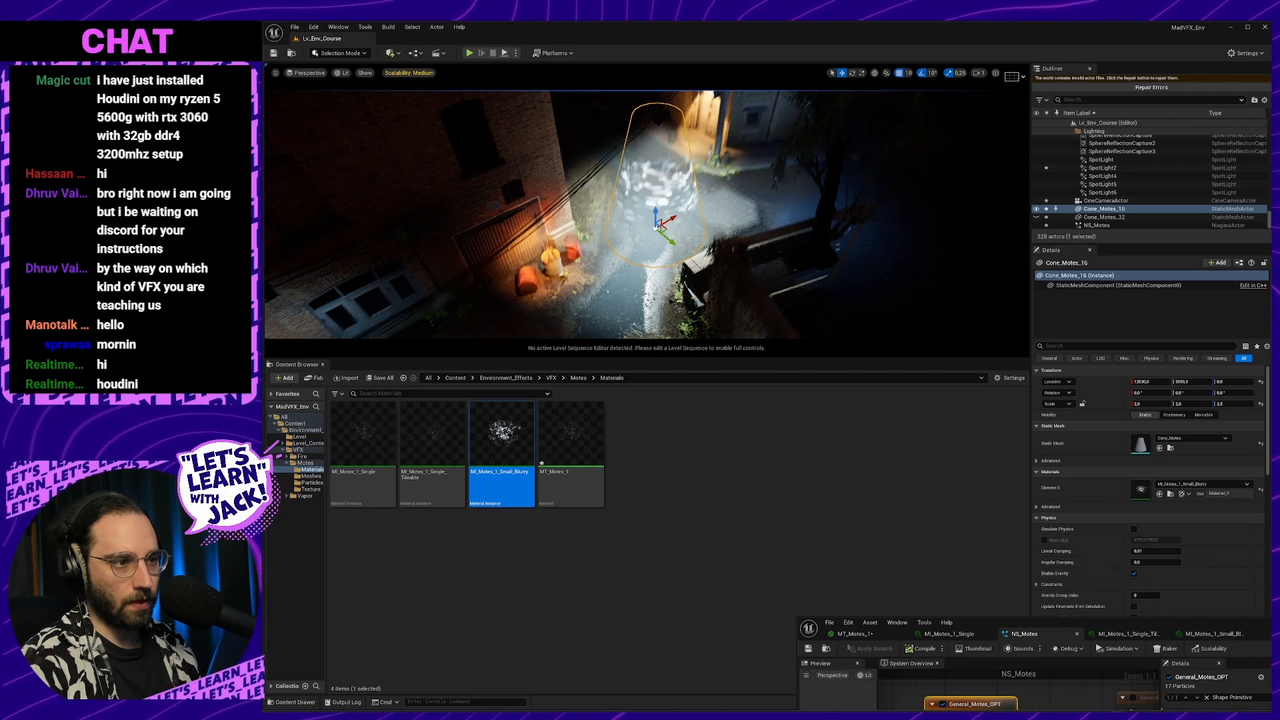
pyautogui.press('f')
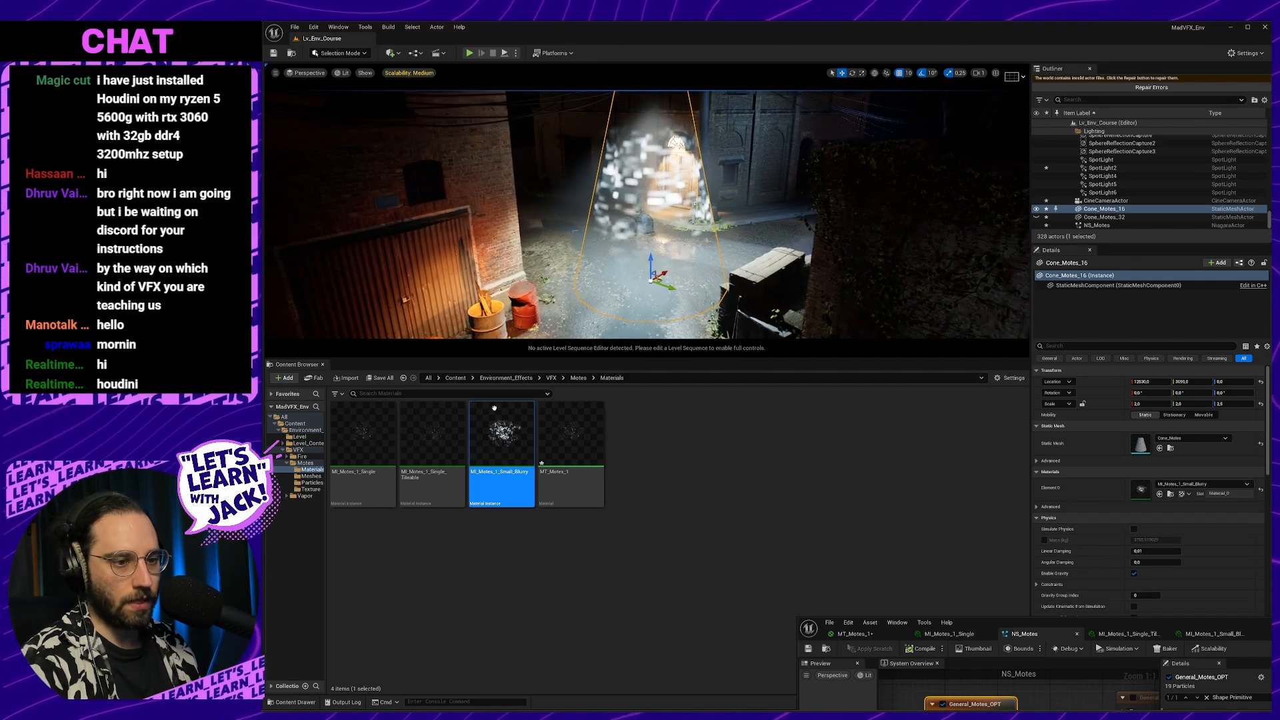
# Try MI_Motes_1_Single_Tileable on the cone, replace it with MI_Motes_1_Single, and inspect the look in the alley
pyautogui.moveTo(434, 433); pyautogui.dragTo(593, 235)
pyautogui.moveTo(363, 440); pyautogui.dragTo(630, 182)
pyautogui.press('w')
pyautogui.moveTo(630, 182)
pyautogui.mouseDown(button='right')
pyautogui.moveTo(630, 153)
pyautogui.moveTo(629, 172)
pyautogui.moveTo(647, 160)
pyautogui.moveTo(627, 167)
pyautogui.moveTo(642, 172)
pyautogui.mouseUp(button='right')
pyautogui.press('w')
pyautogui.press('s')
pyautogui.press('w')
pyautogui.press('s')
# Duplicate the MT_Motes_1 material as MT_Motes_Tileable and bring the NS_Motes editor window back into view
pyautogui.click(596, 438)
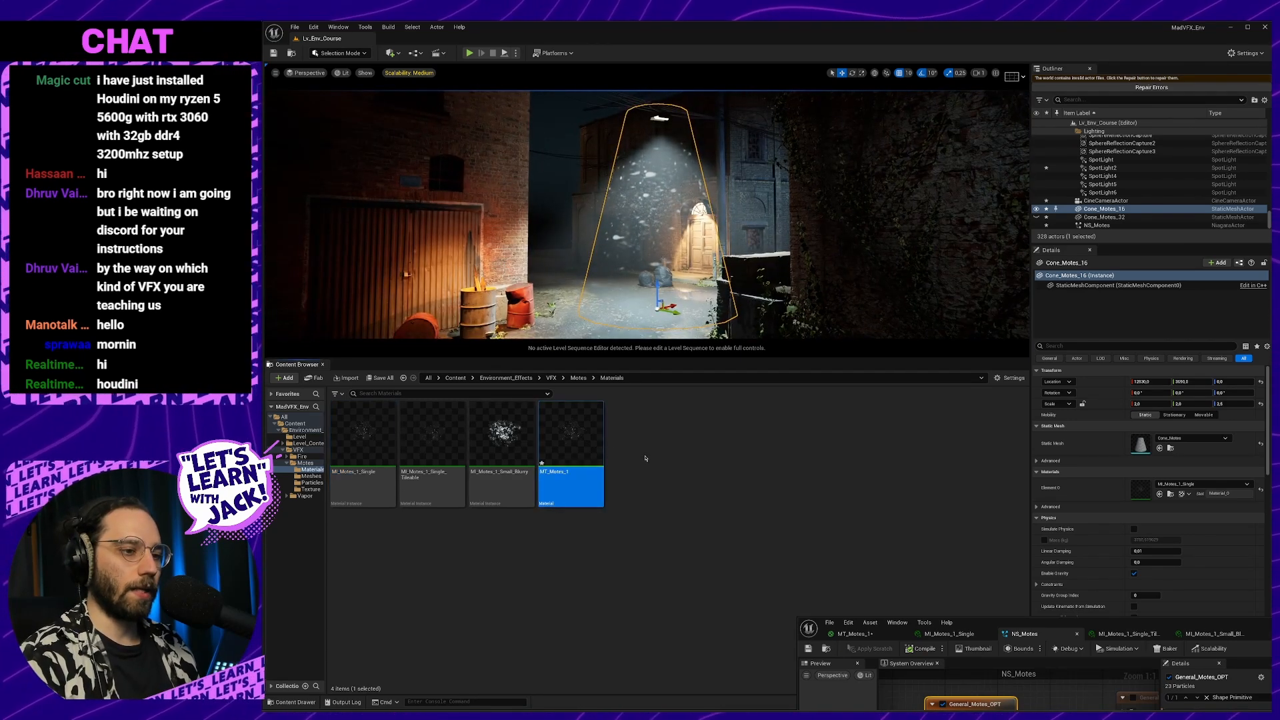
pyautogui.hotkey('ctrl', 'd')
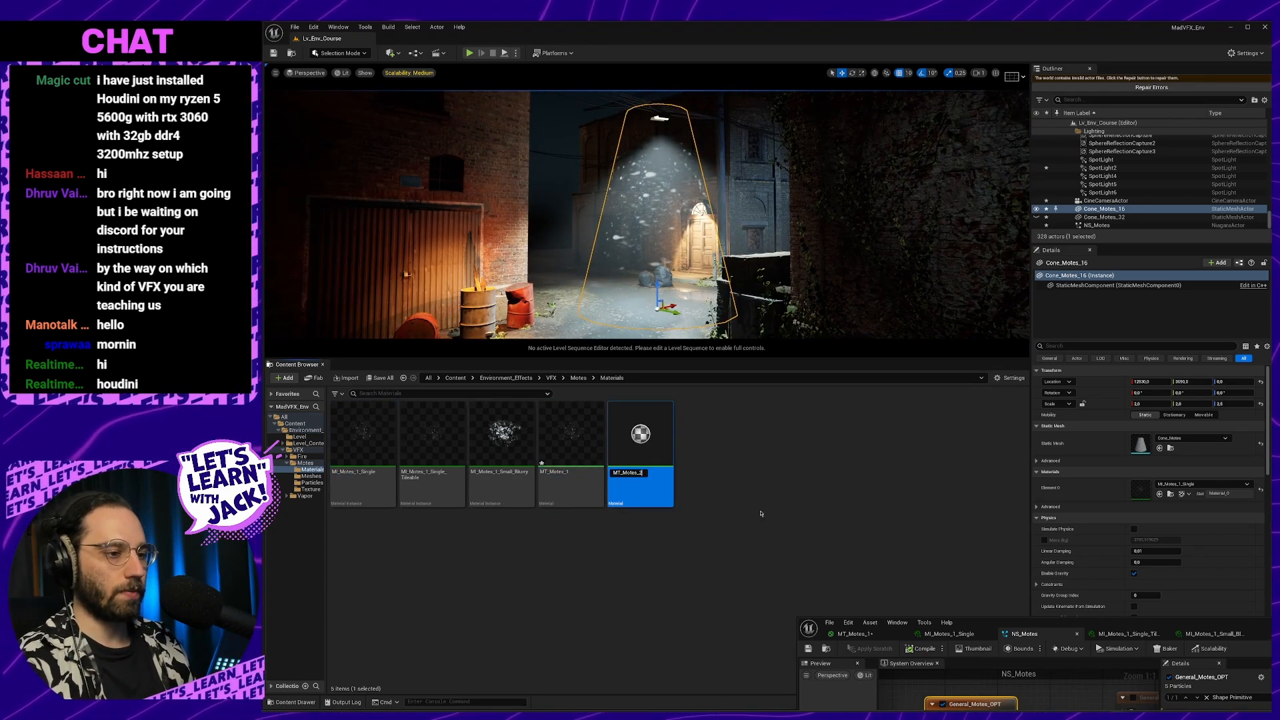
pyautogui.press('BackSpace')
pyautogui.press('BackSpace')
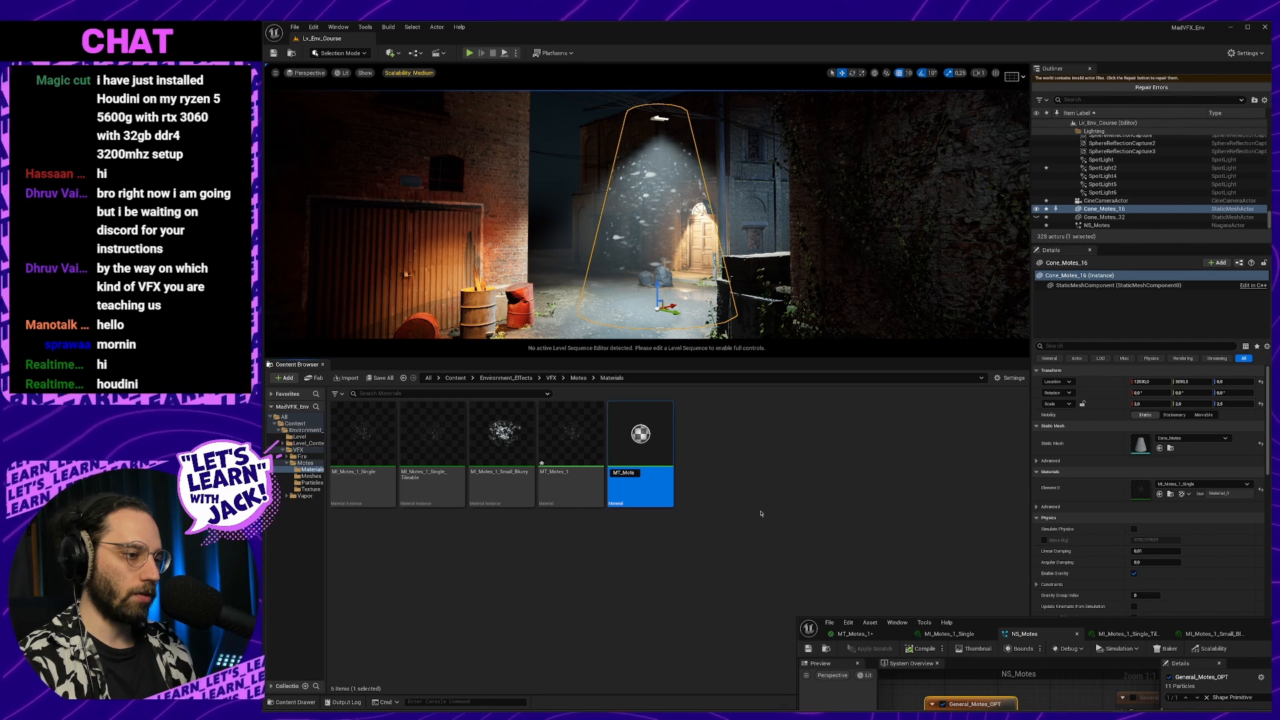
pyautogui.write('_')
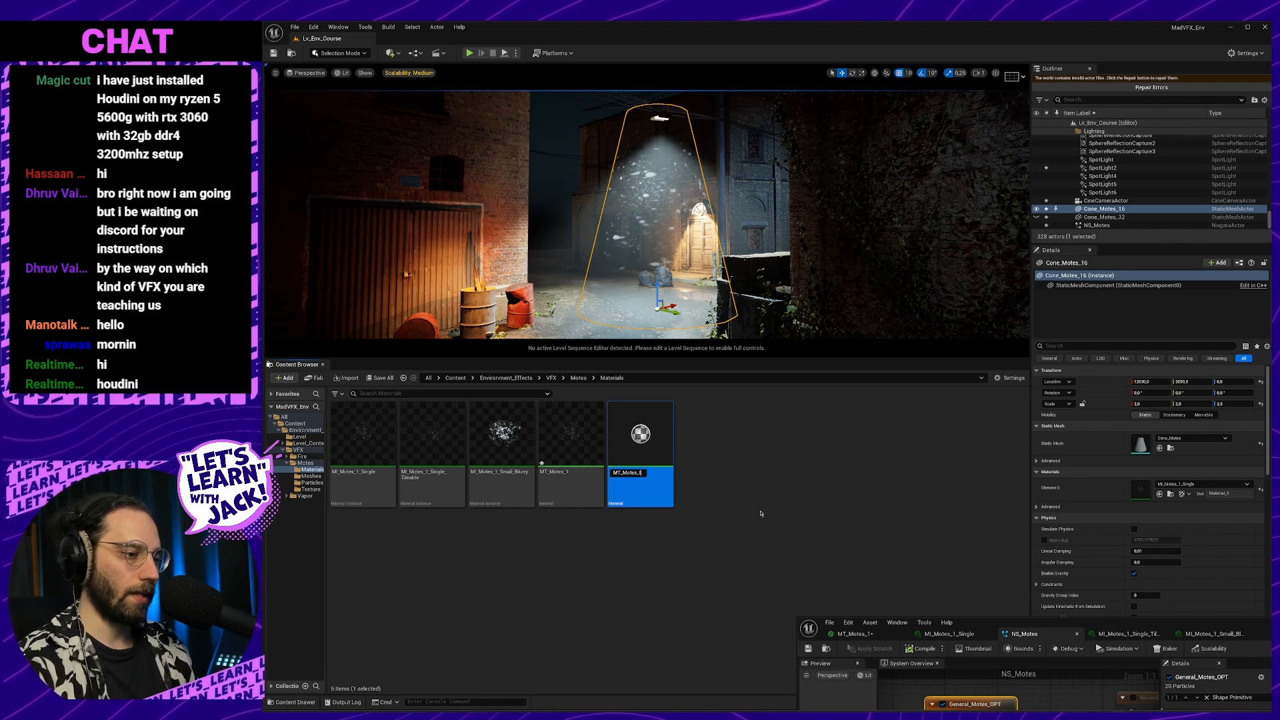
pyautogui.write('T')
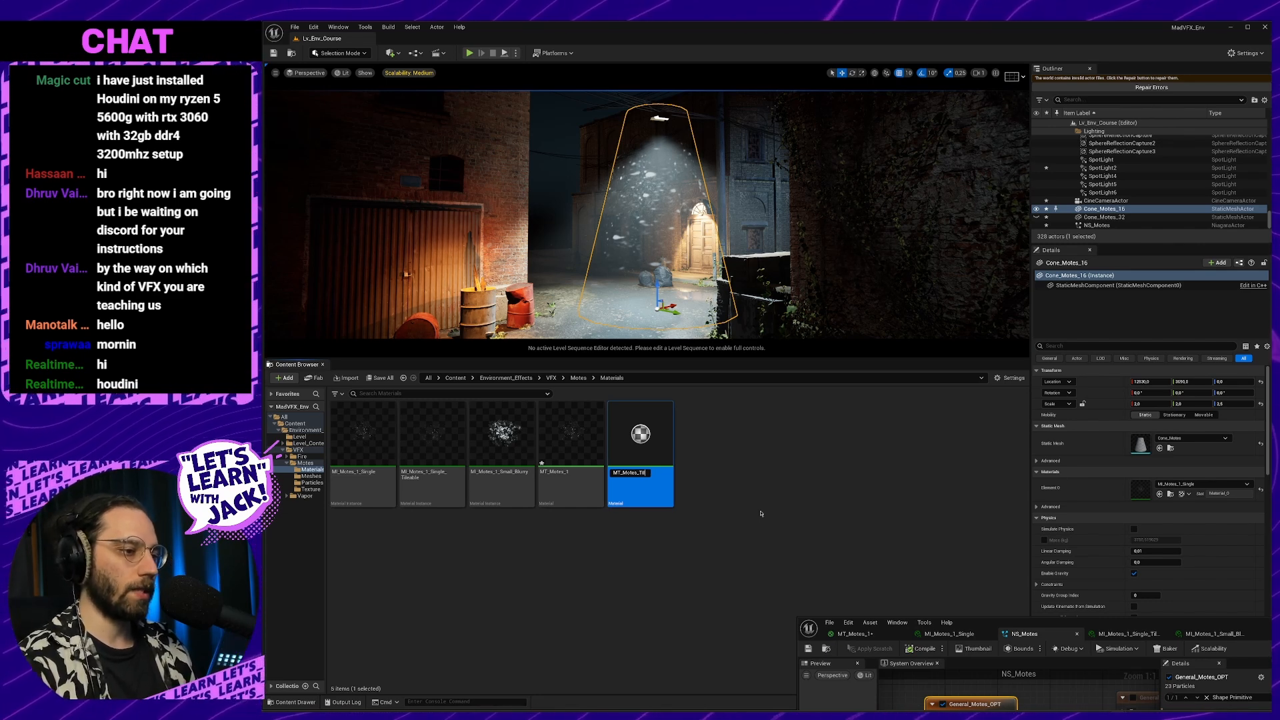
pyautogui.write('ilea')
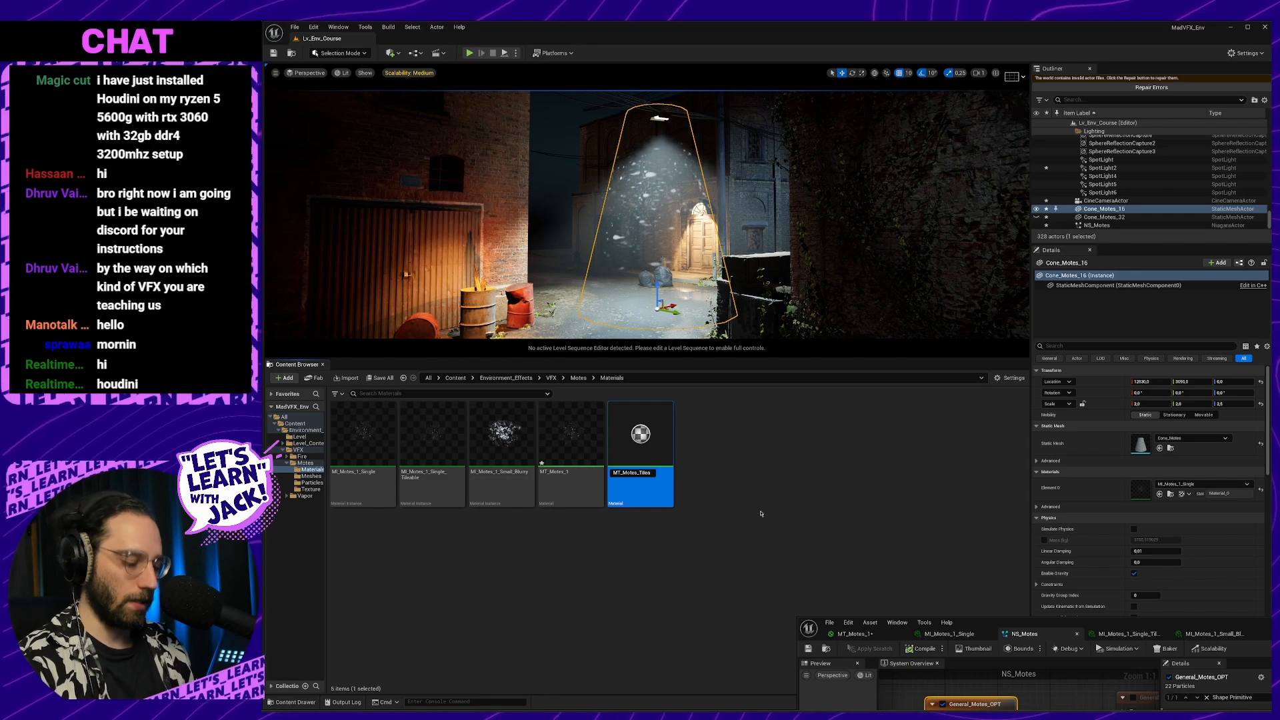
pyautogui.write('ble')
pyautogui.press('Return')
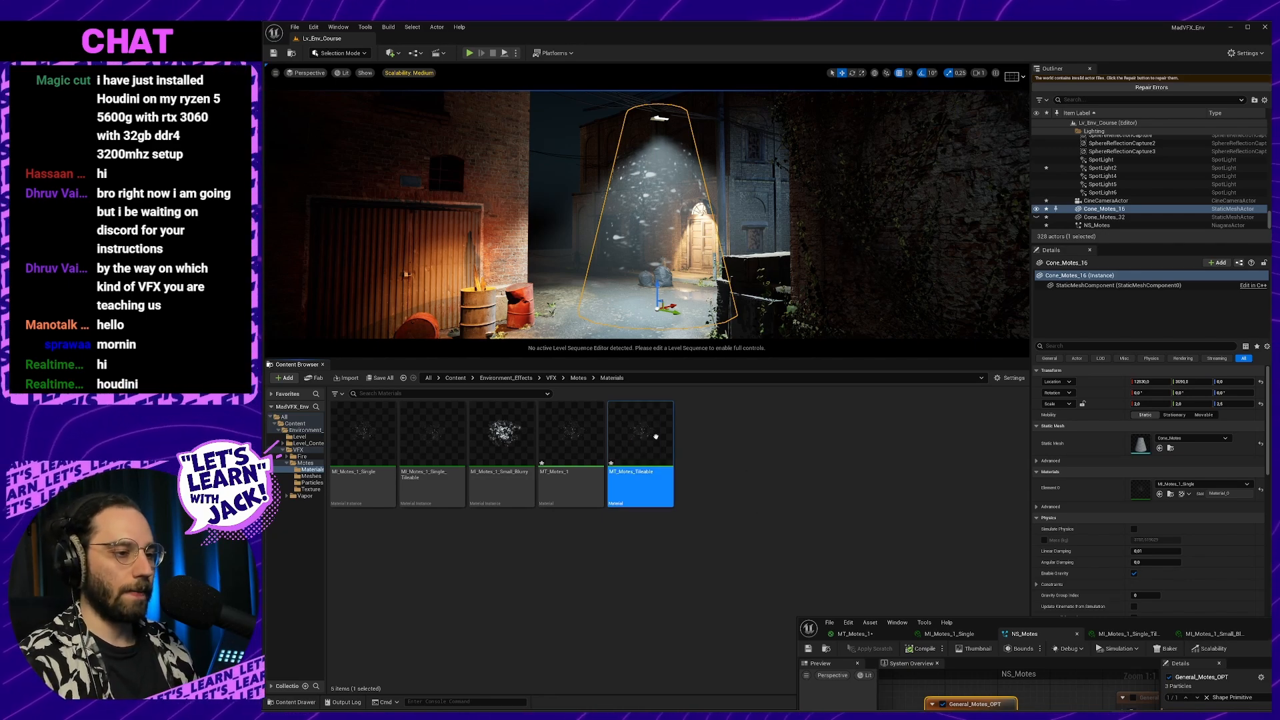
pyautogui.moveTo(1256, 619); pyautogui.dragTo(1249, 187)
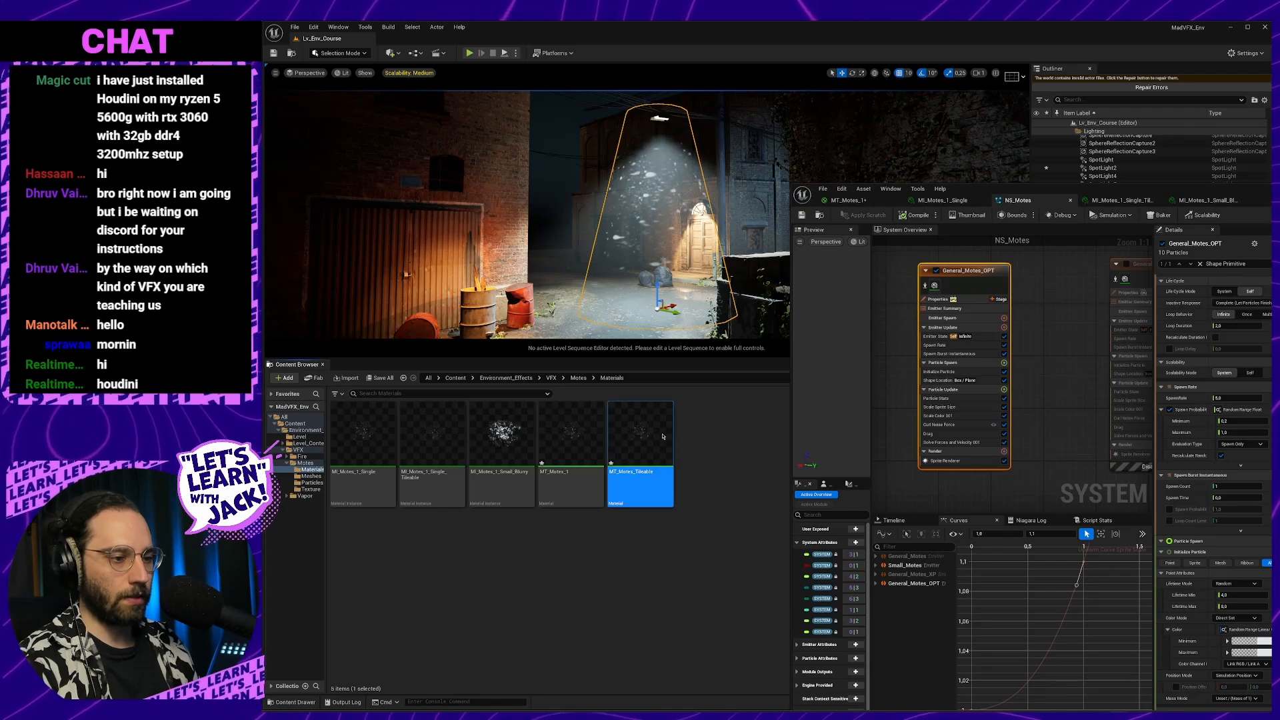
# Open the MT_Motes_Tileable material and move its mask texture sample farther away from the depth fade node it feeds
pyautogui.doubleClick(640, 437)
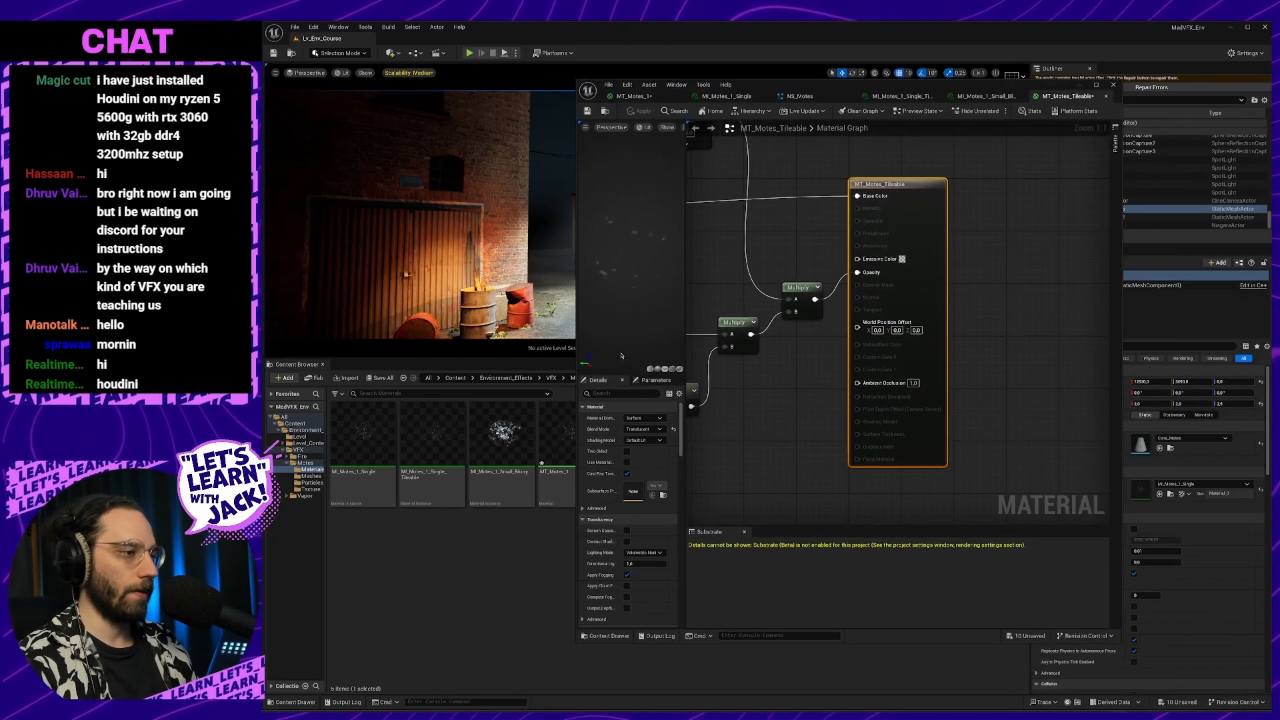
pyautogui.moveTo(573, 322); pyautogui.dragTo(448, 322)
pyautogui.moveTo(636, 469); pyautogui.dragTo(899, 328, button='right')
pyautogui.scroll(-3, 973, 468)
pyautogui.moveTo(773, 276); pyautogui.dragTo(673, 235)
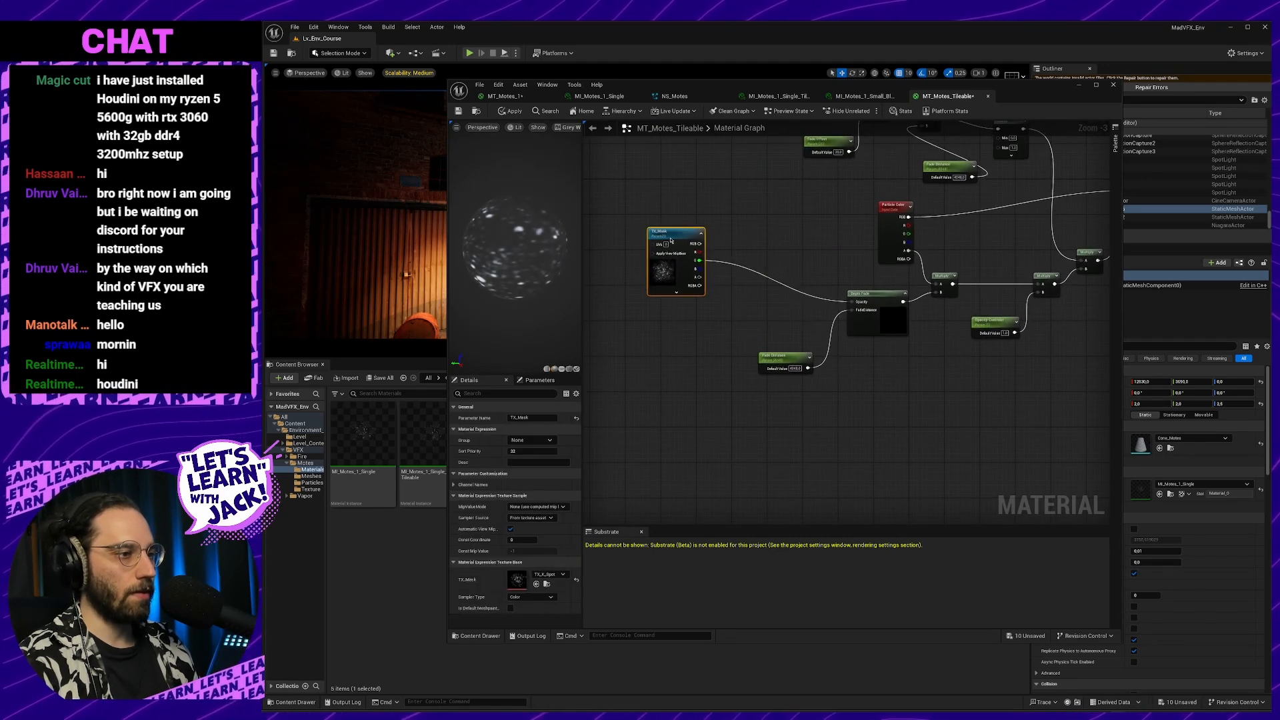
pyautogui.moveTo(653, 270); pyautogui.dragTo(750, 300, button='right')
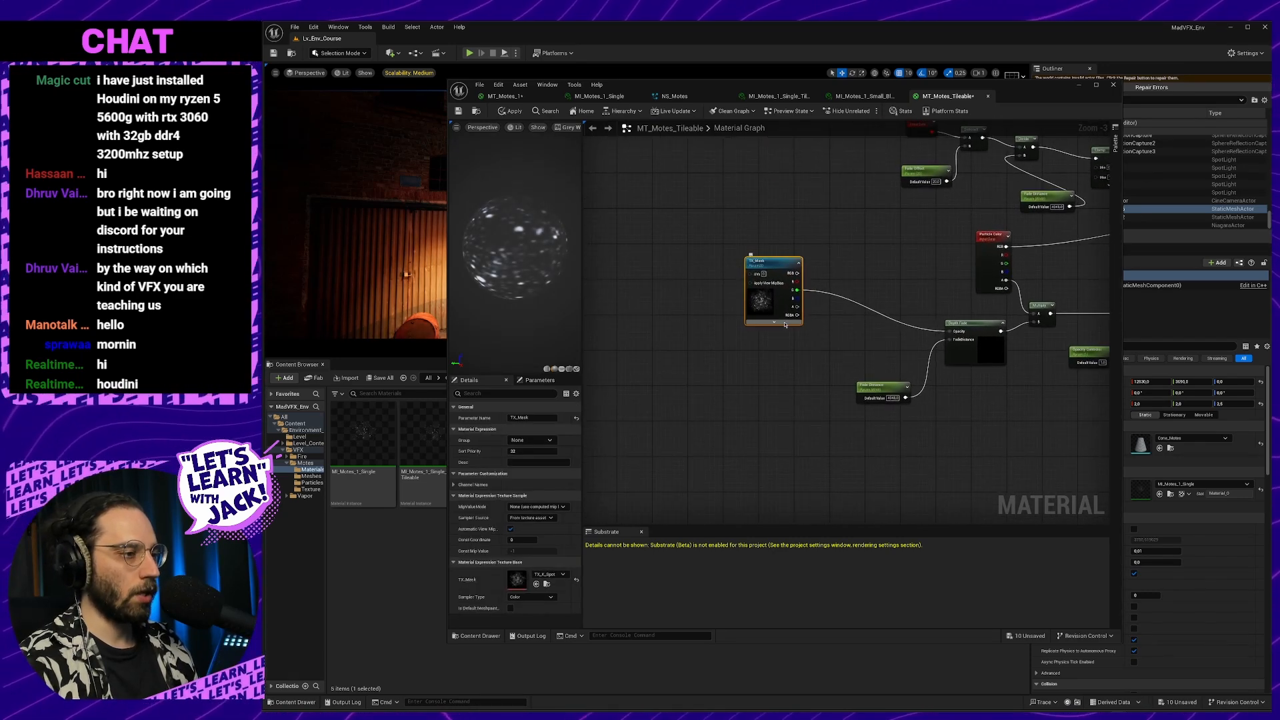
pyautogui.click(747, 369)
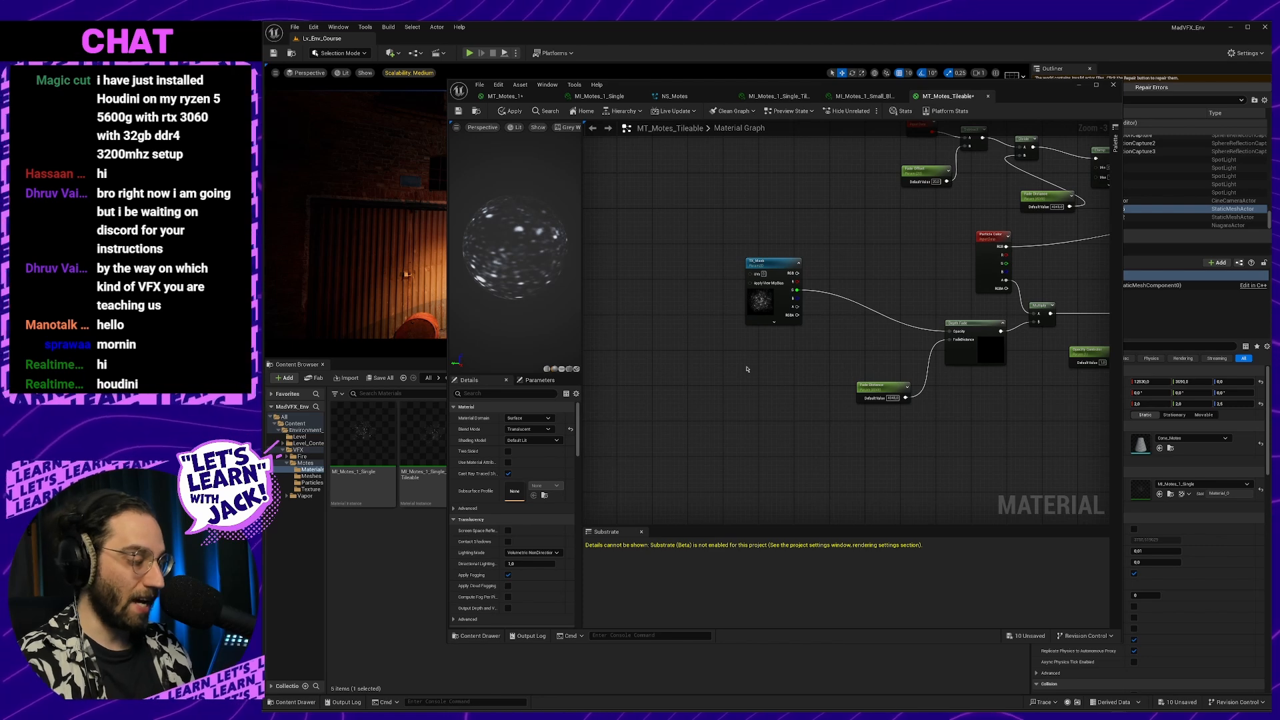
# Add a Time node below the mask texture sample and connect it to a new Multiply node
pyautogui.moveTo(746, 368); pyautogui.dragTo(743, 370, button='right')
pyautogui.rightClick(743, 372)
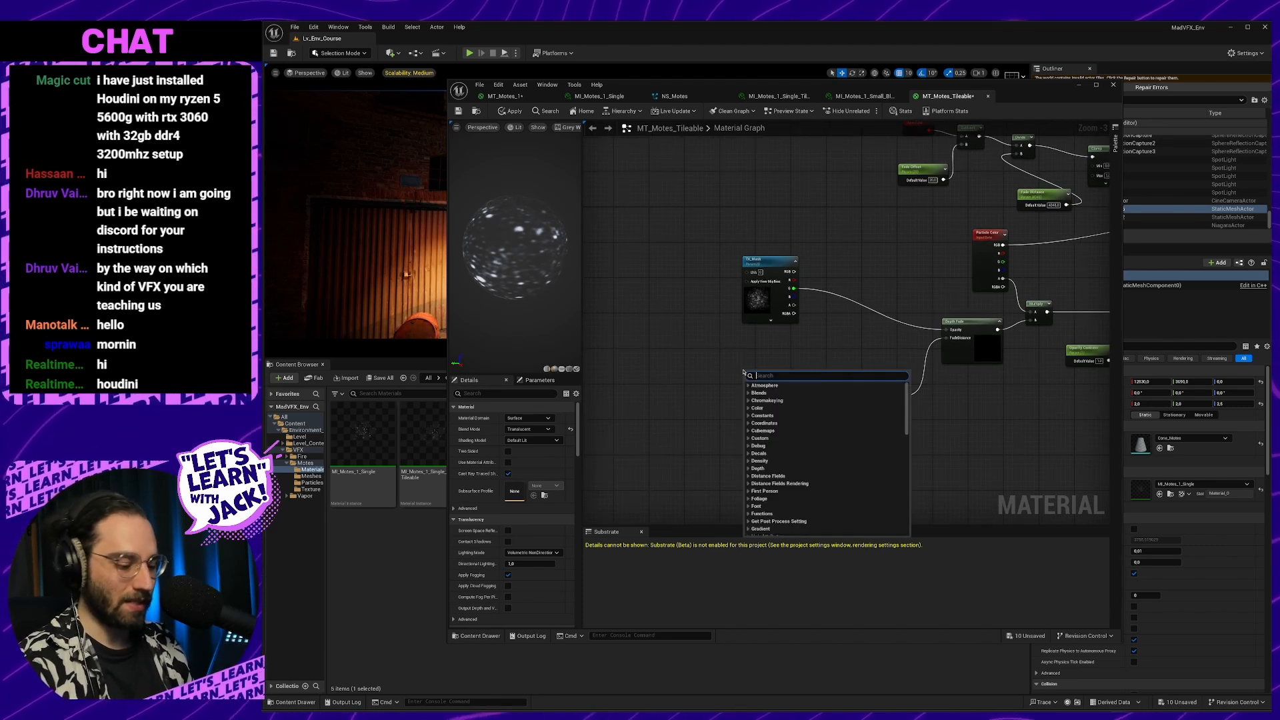
pyautogui.write('time')
pyautogui.press('Return')
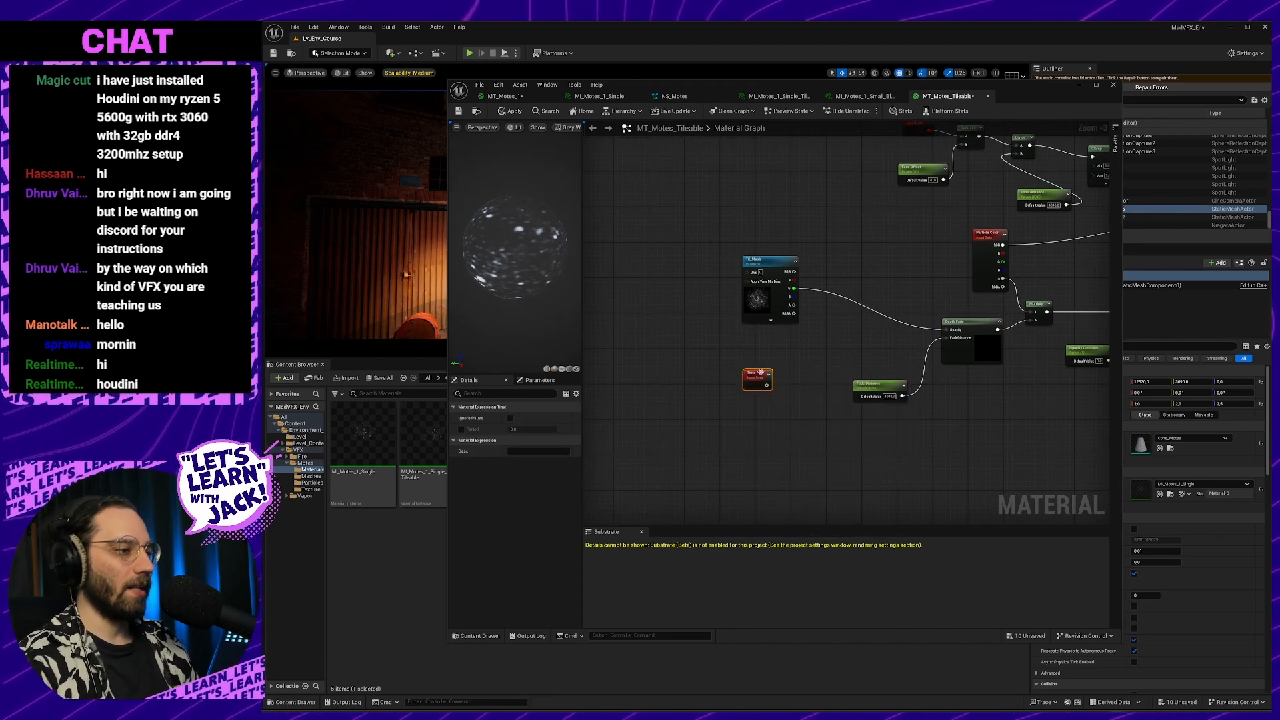
pyautogui.moveTo(698, 408); pyautogui.dragTo(756, 386)
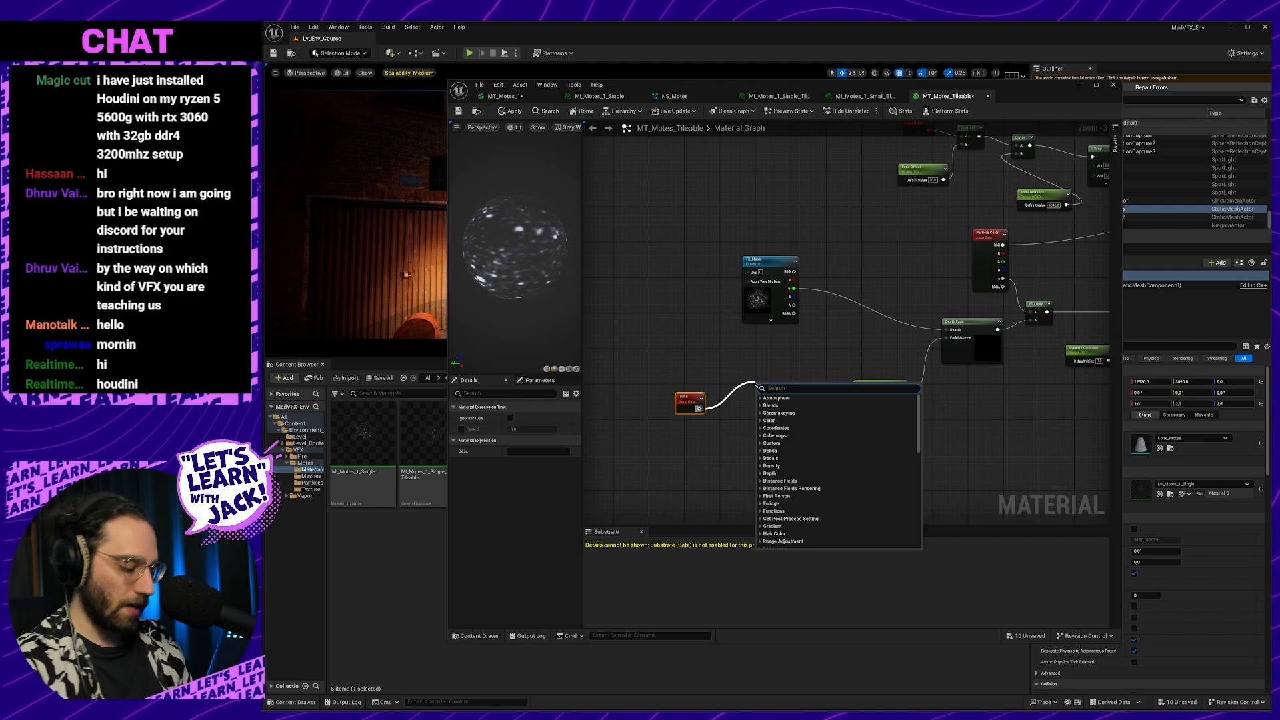
pyautogui.write('mul')
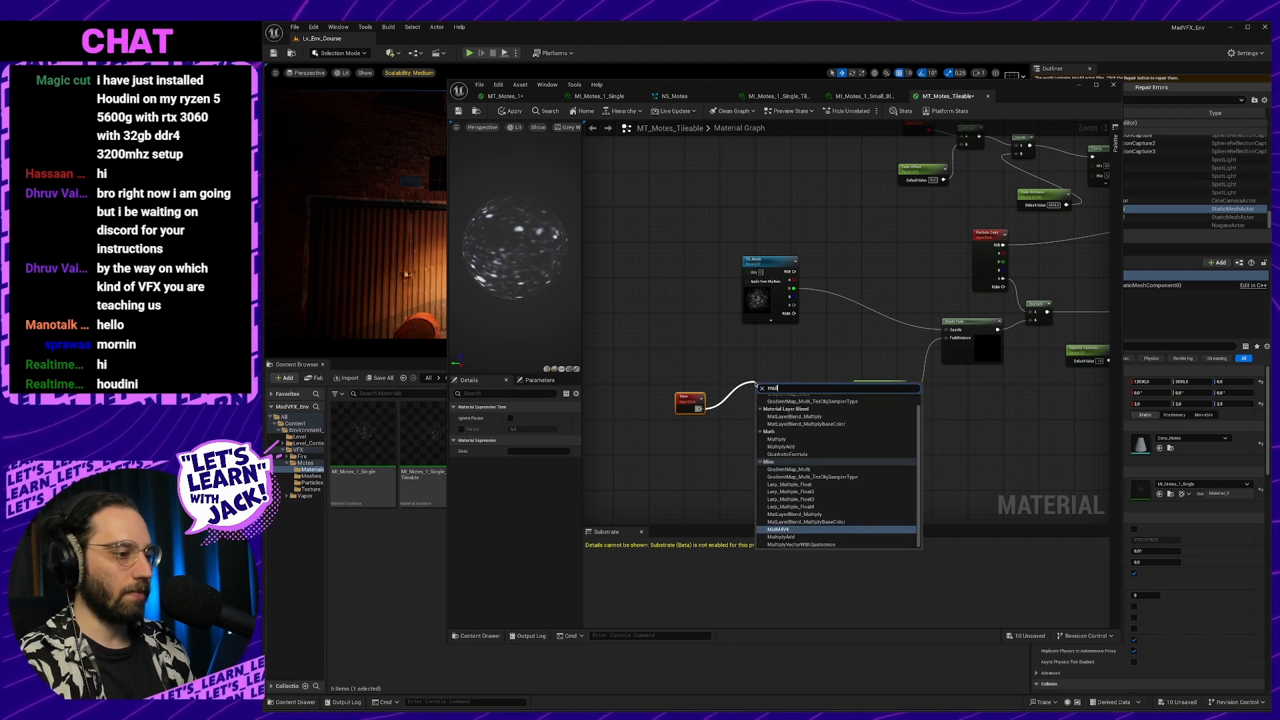
pyautogui.write('tipl')
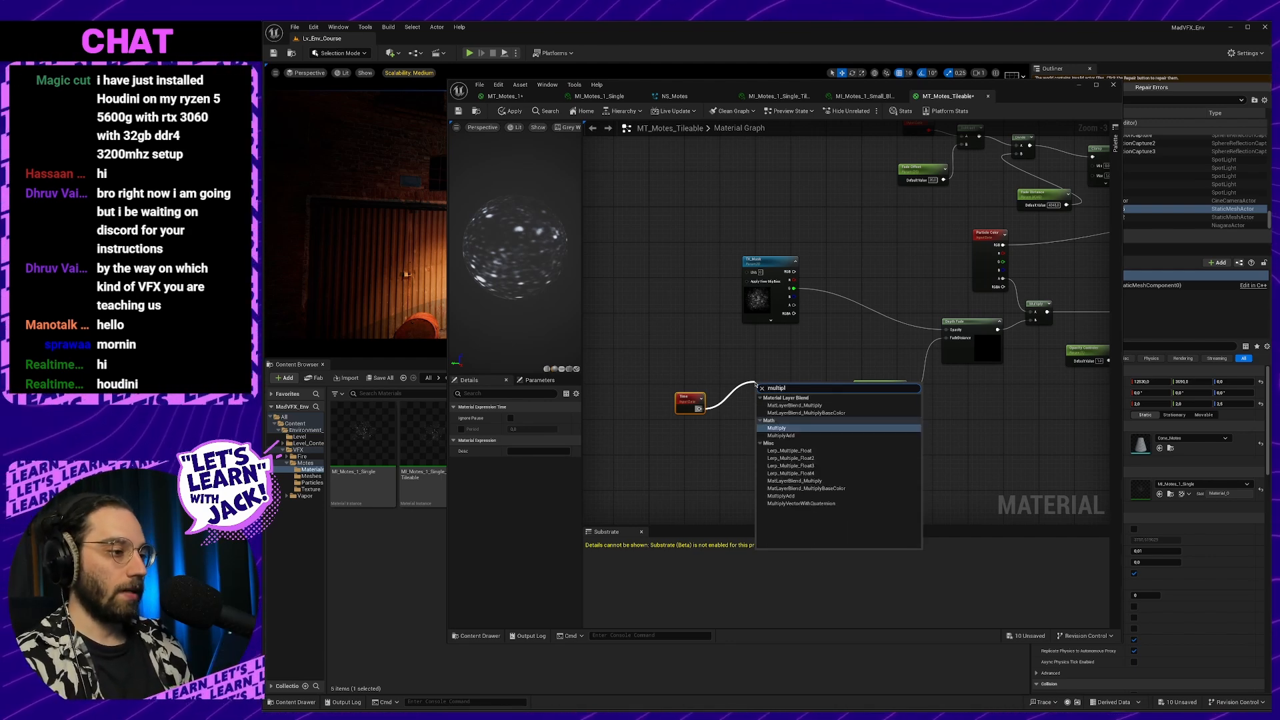
pyautogui.press('Return')
# Add an unconnected Cosine node below the Multiply node
pyautogui.moveTo(763, 462); pyautogui.dragTo(824, 409, button='right')
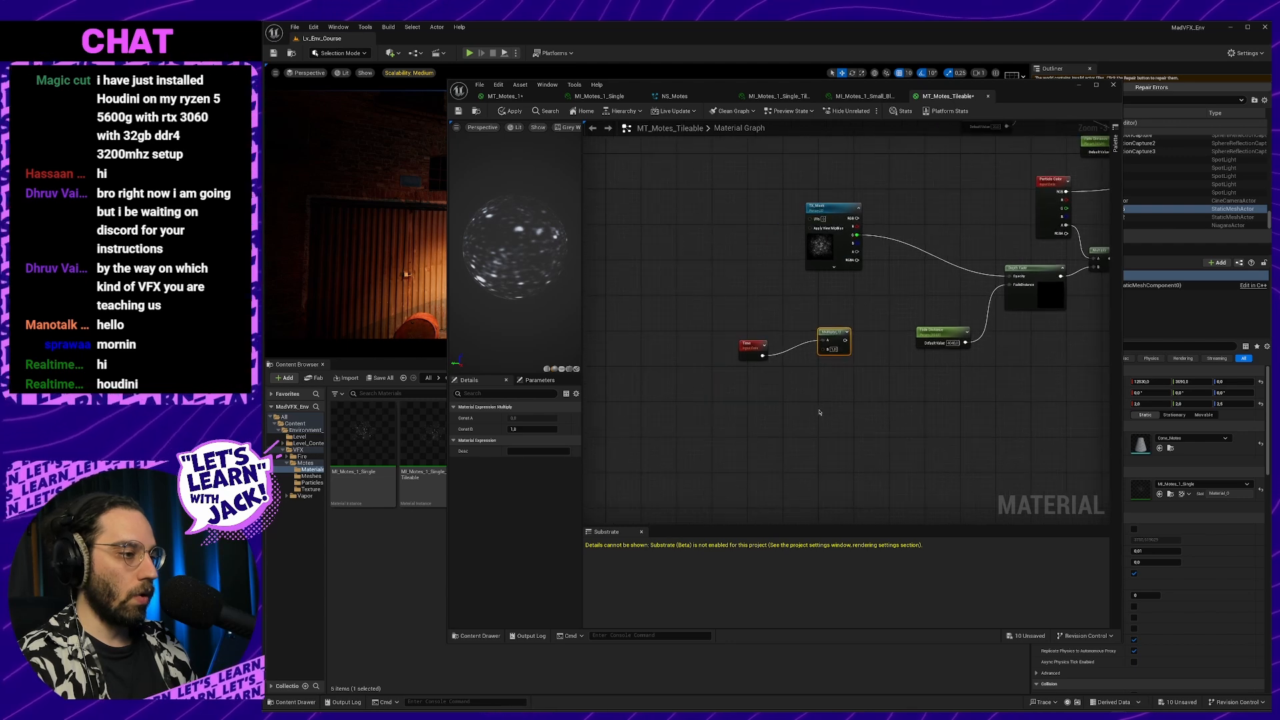
pyautogui.rightClick(806, 413)
pyautogui.write('con')
pyautogui.press('BackSpace')
pyautogui.write('s')
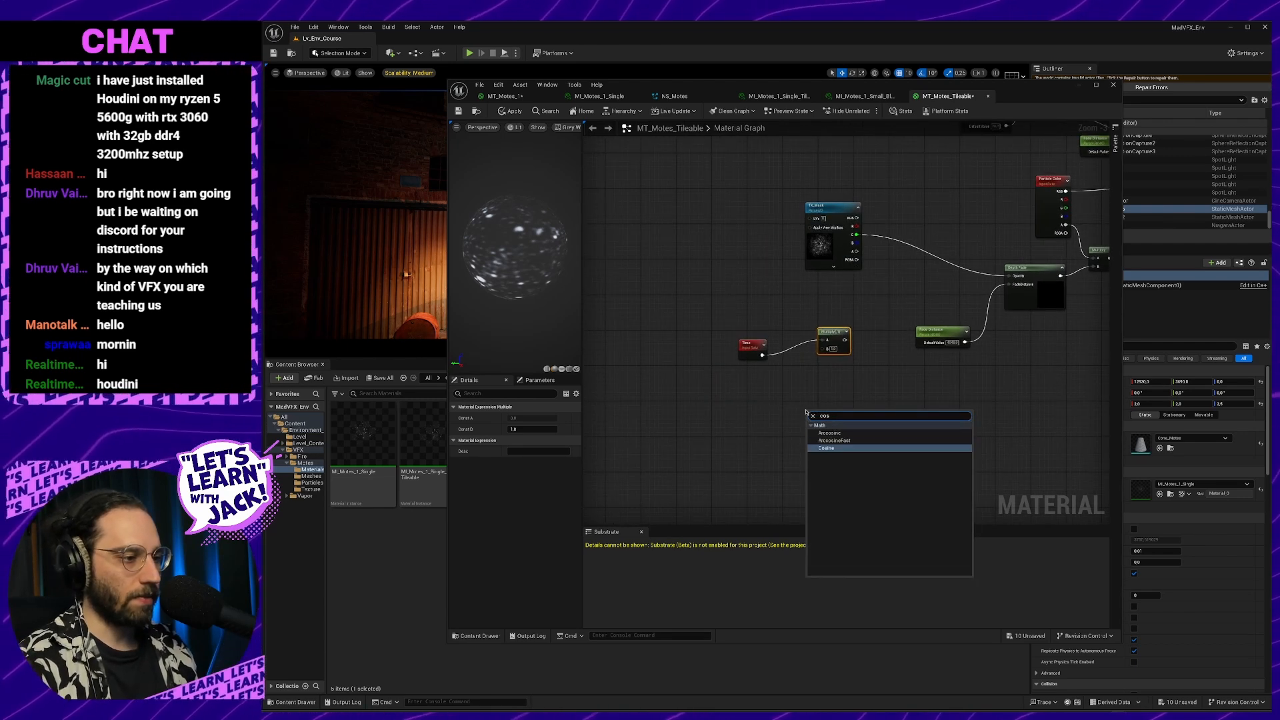
pyautogui.press('Return')
pyautogui.moveTo(780, 410); pyautogui.dragTo(774, 405)
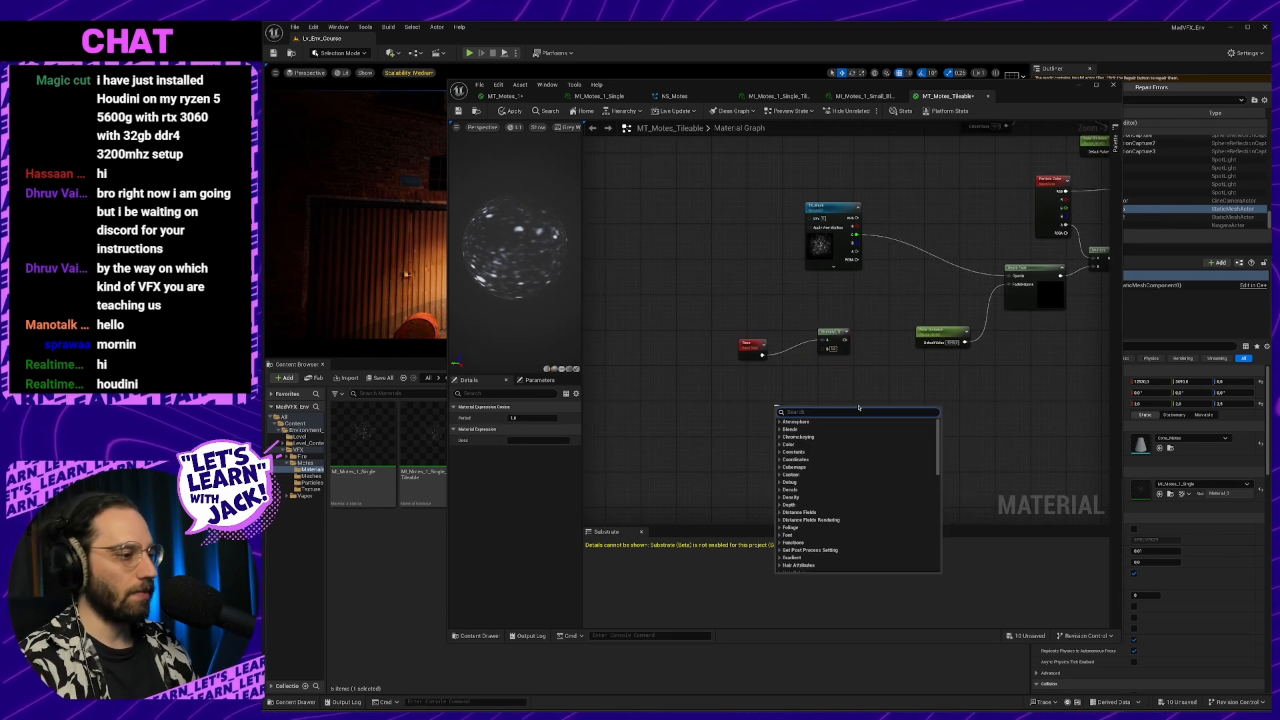
pyautogui.click(893, 402)
# Search the node list for a tiling function, try MF_DetailNormalTiling beside the mask texture sample, and delete it
pyautogui.moveTo(925, 406); pyautogui.dragTo(816, 408, button='right')
pyautogui.moveTo(748, 308); pyautogui.dragTo(819, 326, button='right')
pyautogui.moveTo(727, 274); pyautogui.dragTo(860, 272, button='right')
pyautogui.rightClick(853, 242)
pyautogui.write('uv')
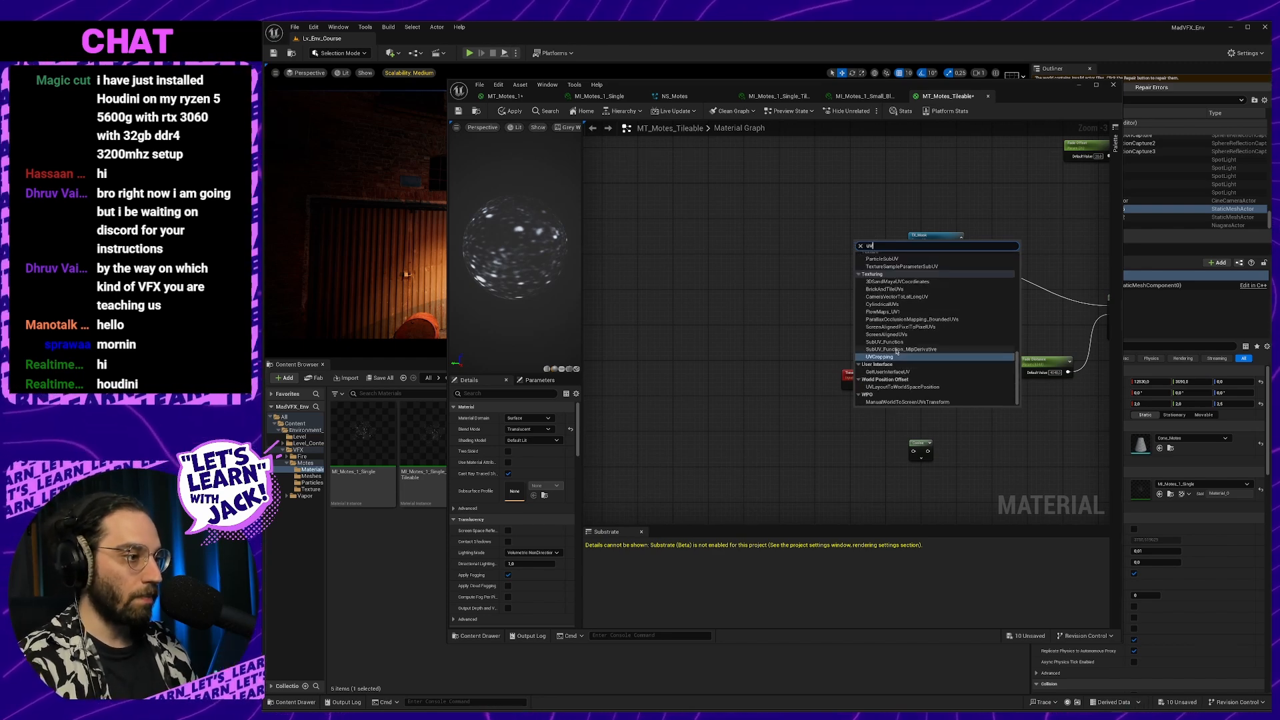
pyautogui.write('til')
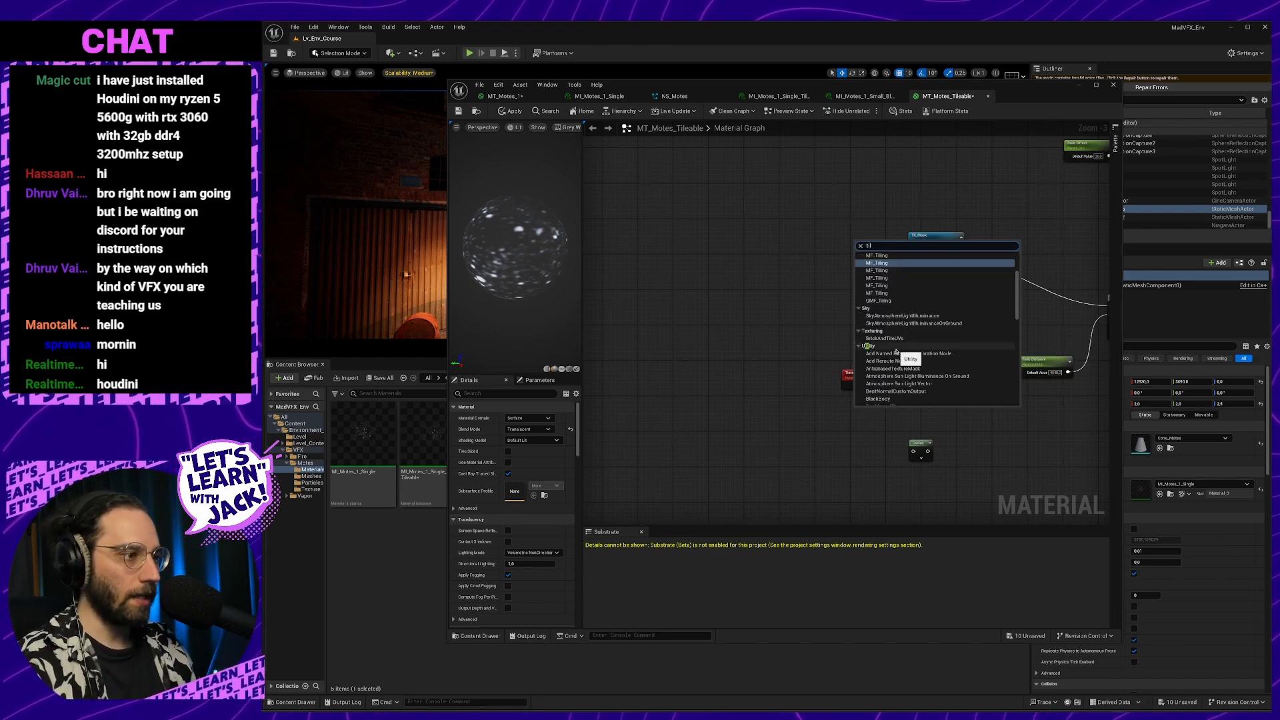
pyautogui.scroll(2, 903, 312)
pyautogui.scroll(1, 908, 268)
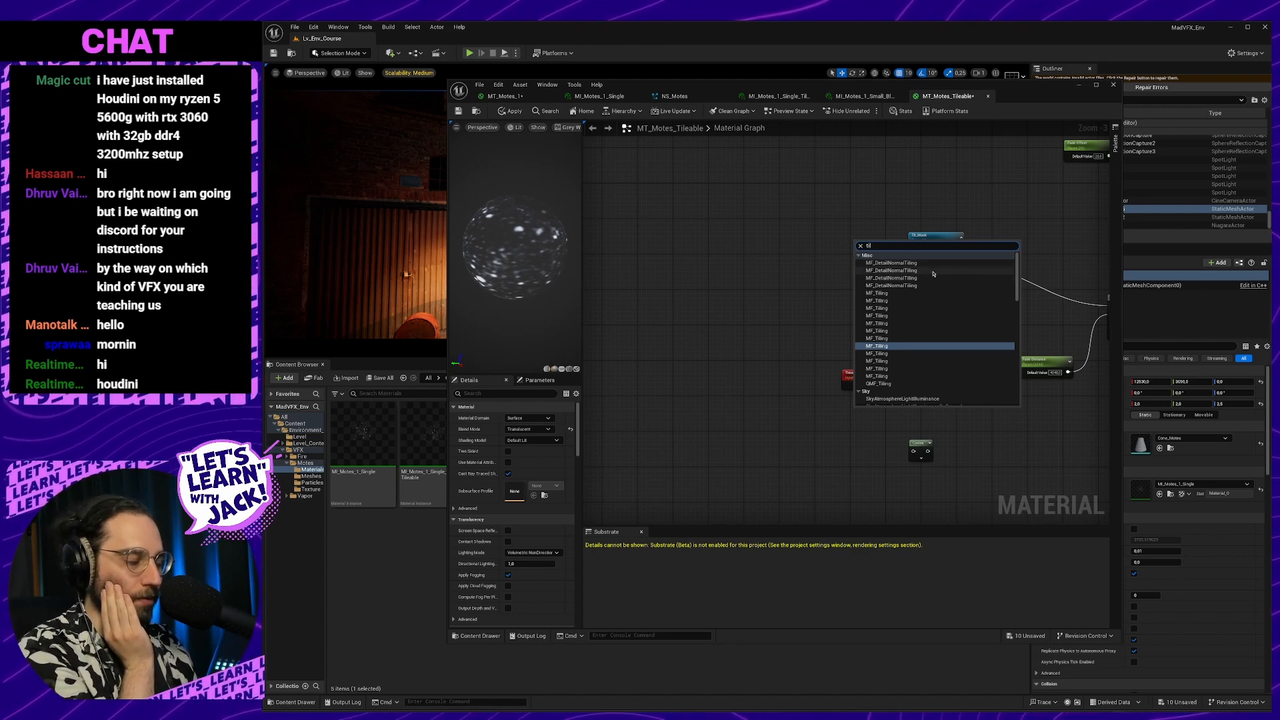
pyautogui.scroll(-1, 930, 280)
pyautogui.click(892, 265)
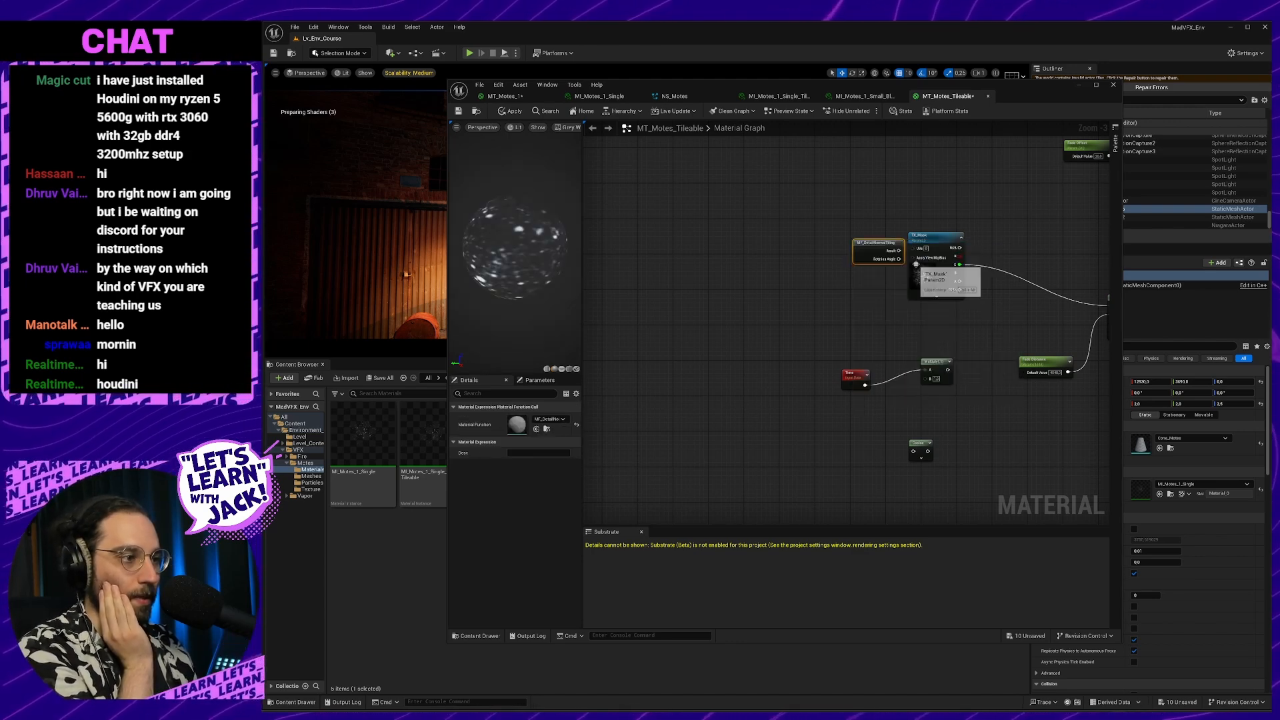
pyautogui.moveTo(879, 250); pyautogui.dragTo(839, 274)
pyautogui.press('Delete')
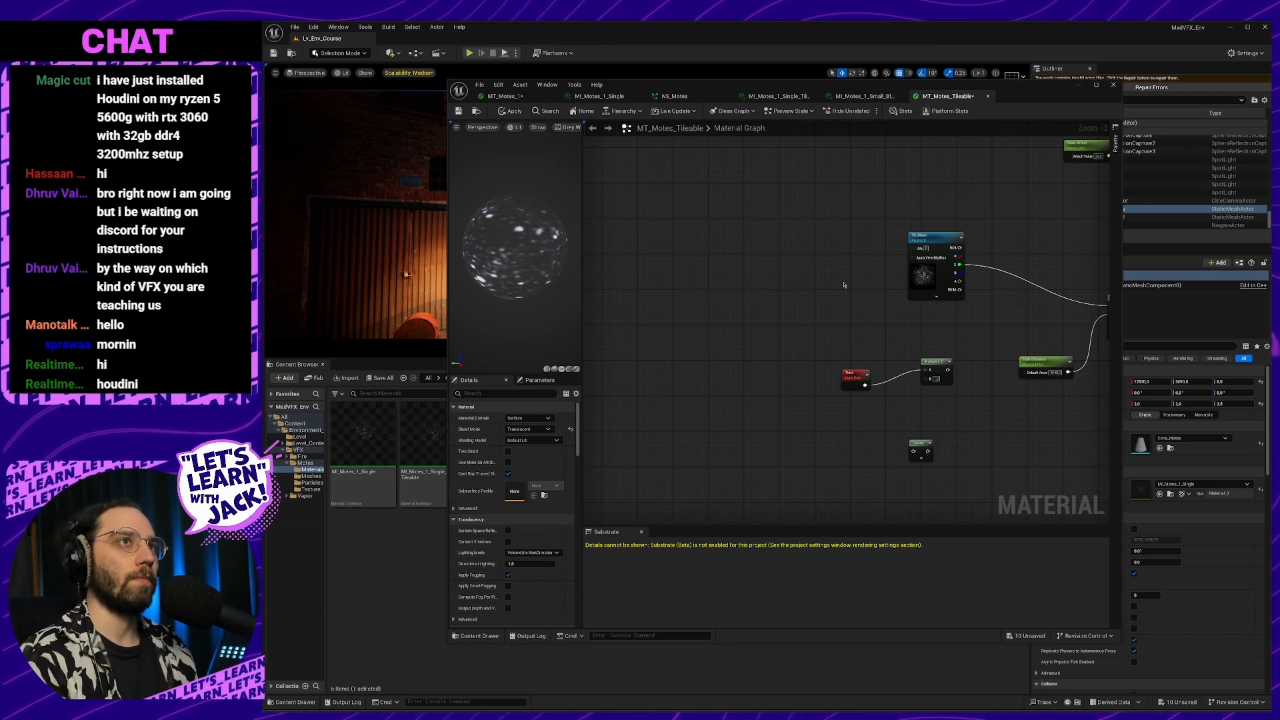
# Switch to the browser and toggle playback of the motes mesh lesson
pyautogui.hotkey('alt', 'Tab')
pyautogui.press('space')
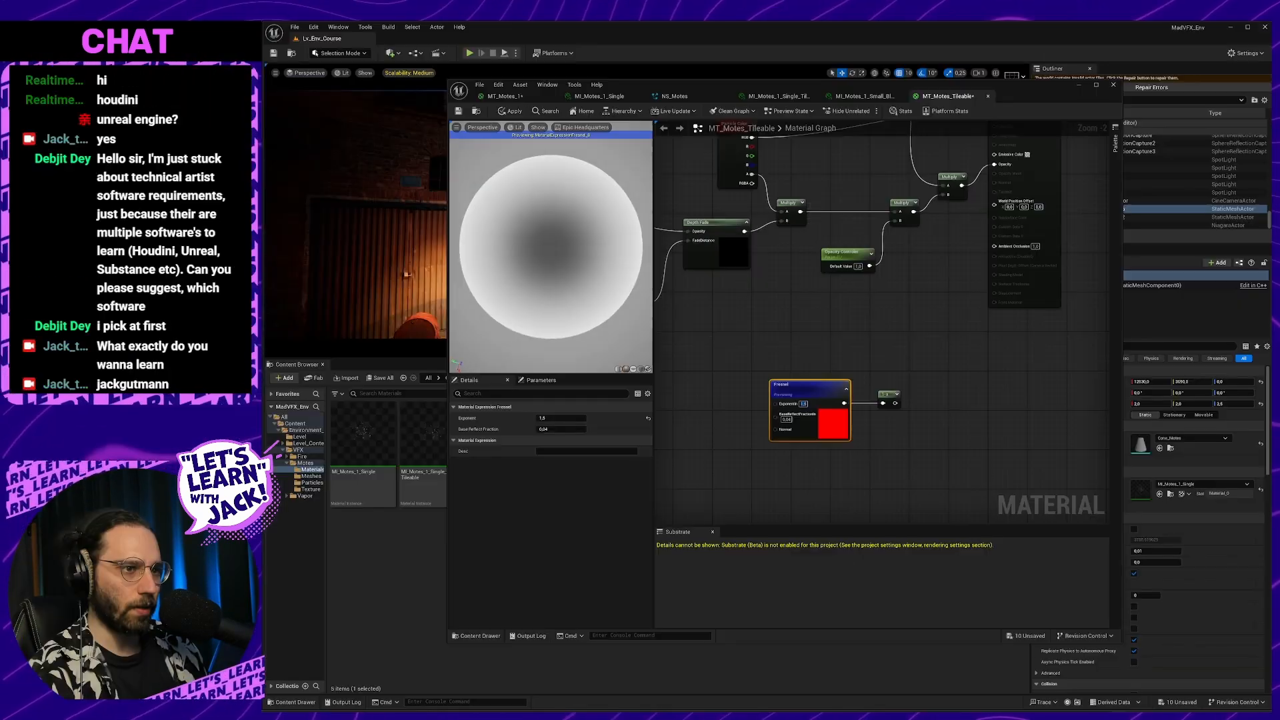
# Inspect the Fresnel preview on the sphere, move the 1-x node closer to Fresnel, and preview the 1-x output
pyautogui.moveTo(579, 277); pyautogui.dragTo(578, 220)
pyautogui.scroll(-2, 579, 278)
pyautogui.scroll(1, 578, 278)
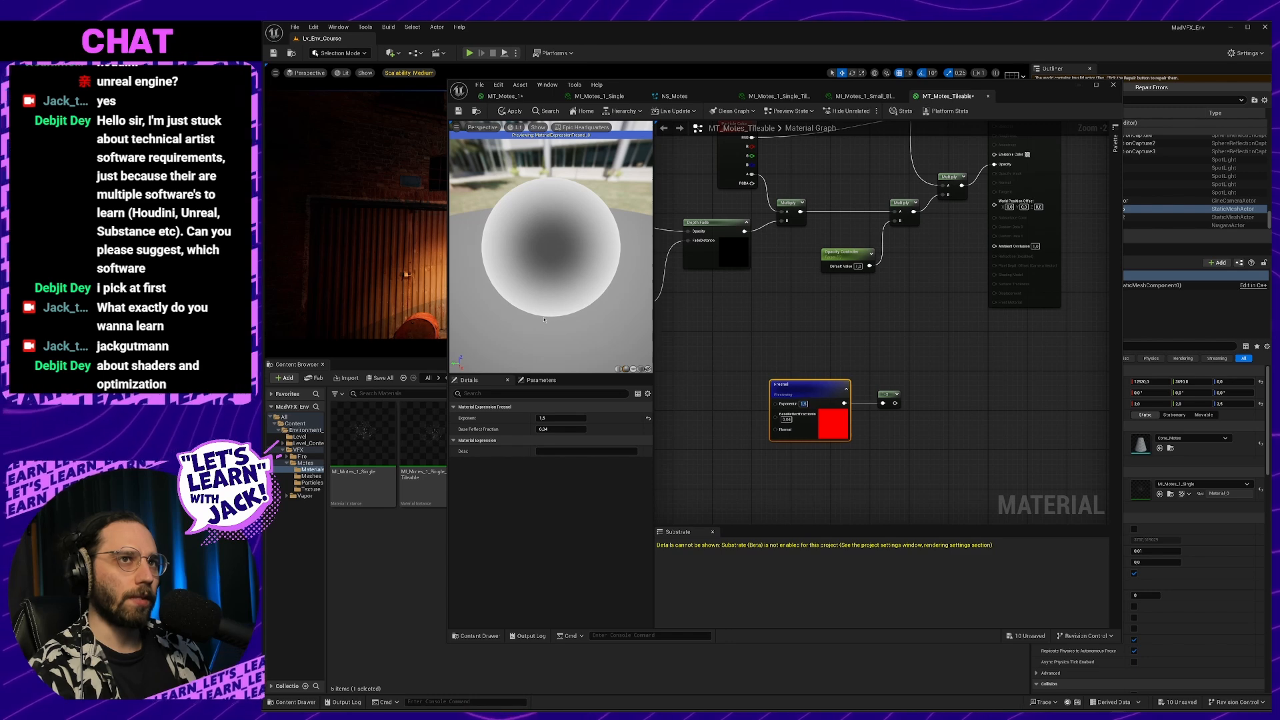
pyautogui.moveTo(905, 451); pyautogui.dragTo(865, 420, button='right')
pyautogui.moveTo(911, 375); pyautogui.dragTo(925, 394, button='right')
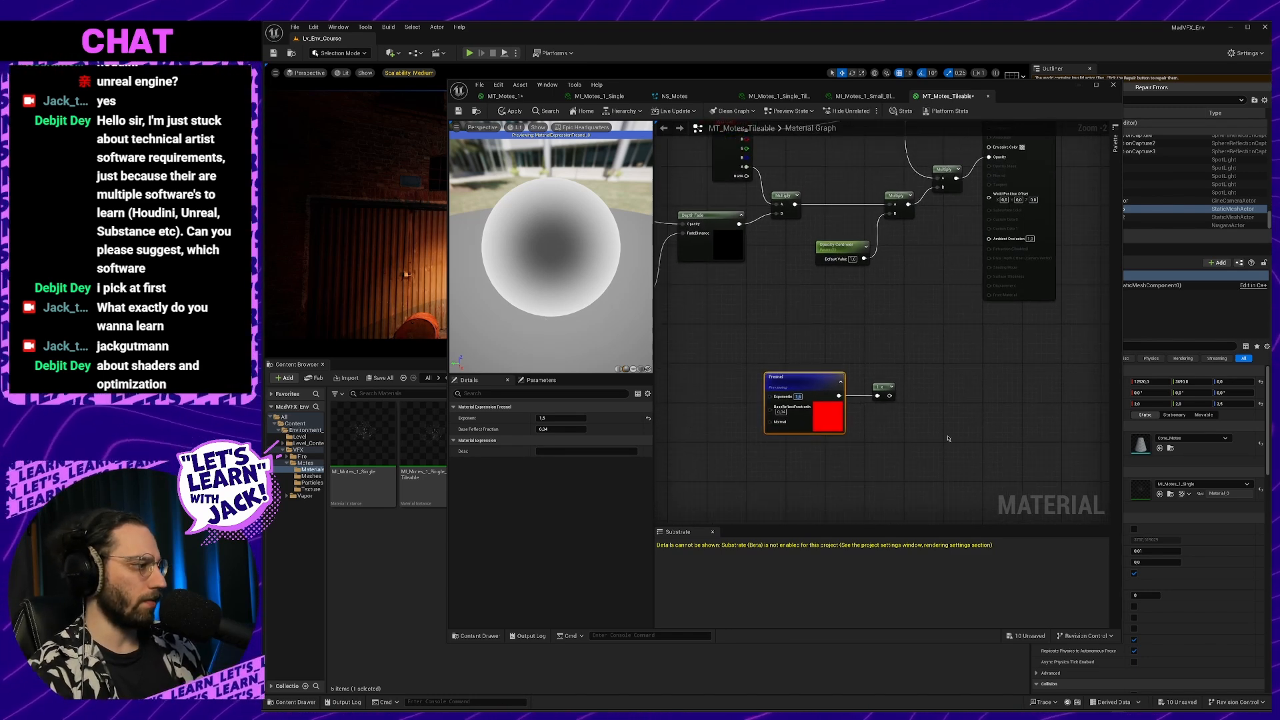
pyautogui.moveTo(948, 438); pyautogui.dragTo(912, 447, button='right')
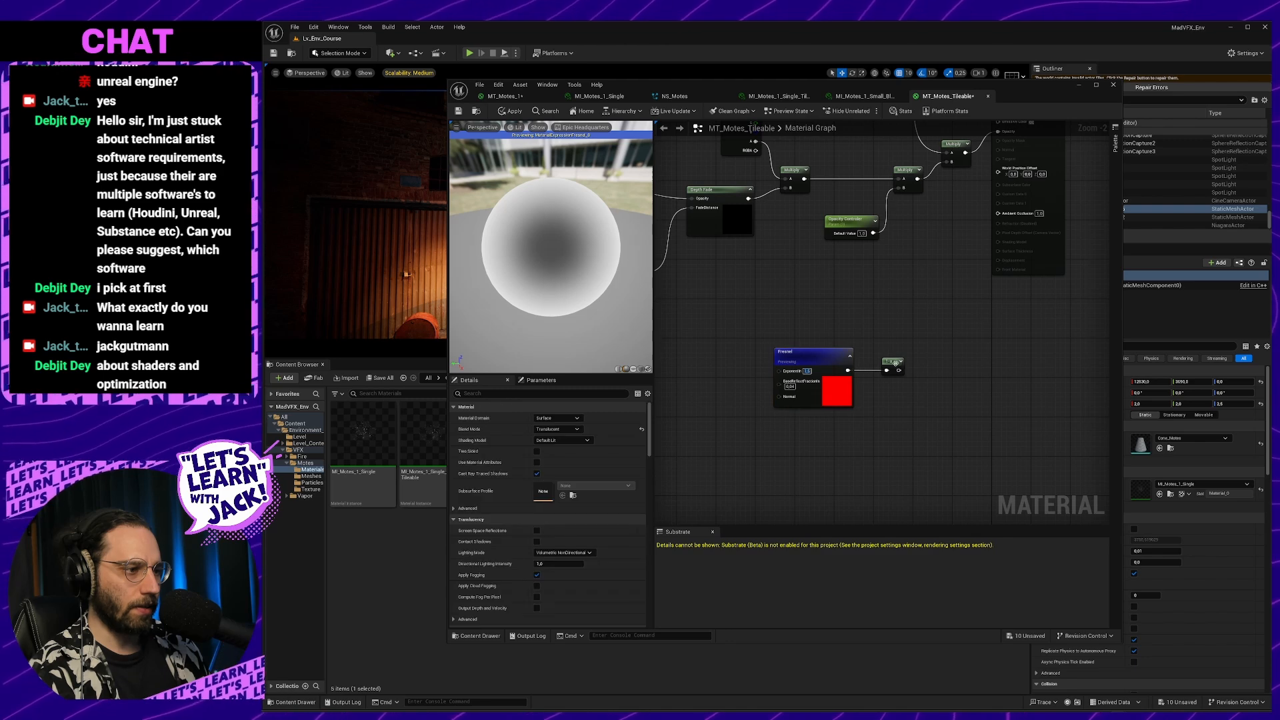
pyautogui.moveTo(896, 364); pyautogui.dragTo(878, 355)
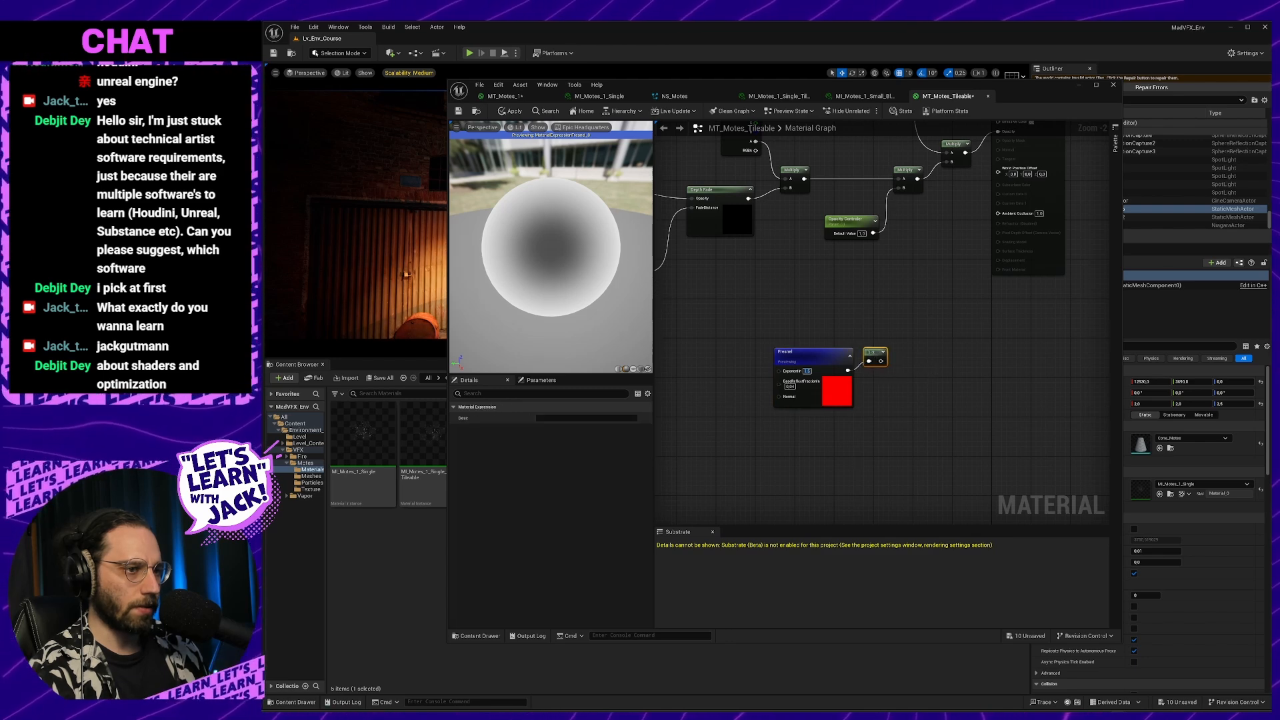
pyautogui.moveTo(869, 358); pyautogui.dragTo(831, 362, button='right')
pyautogui.rightClick(833, 362)
pyautogui.click(866, 387)
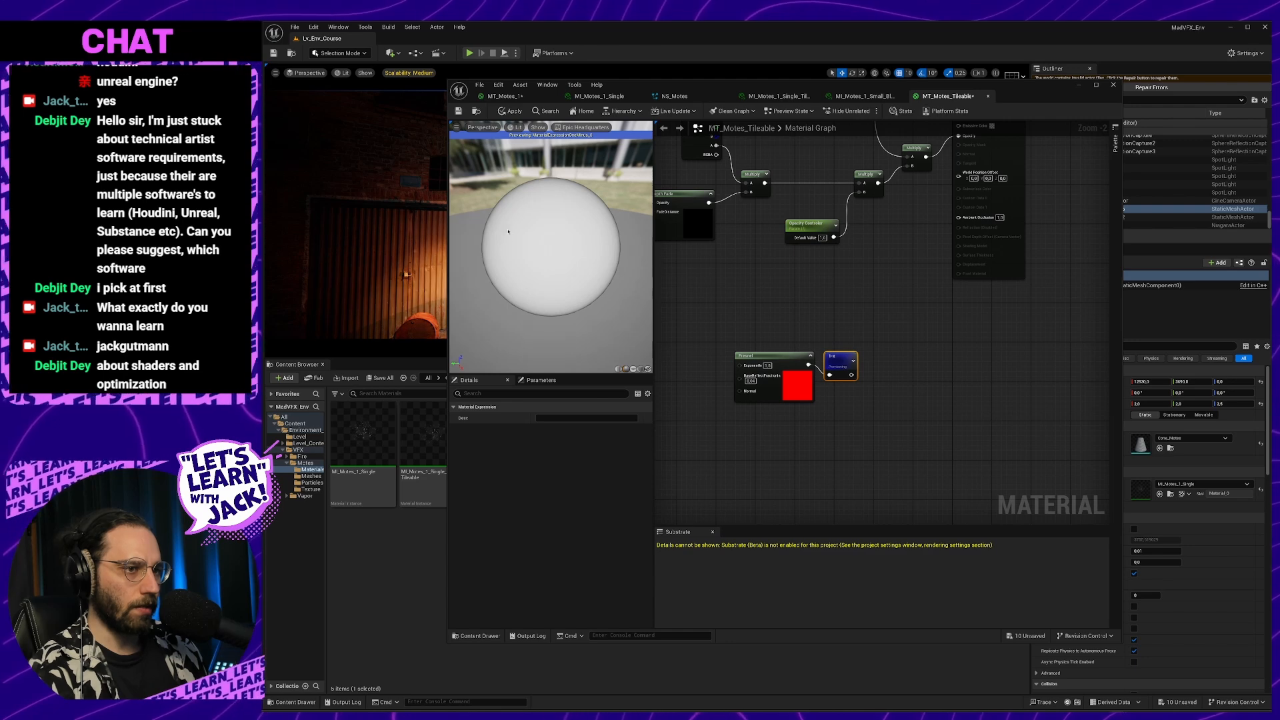
pyautogui.moveTo(960, 391); pyautogui.dragTo(964, 415, button='right')
pyautogui.click(964, 415)
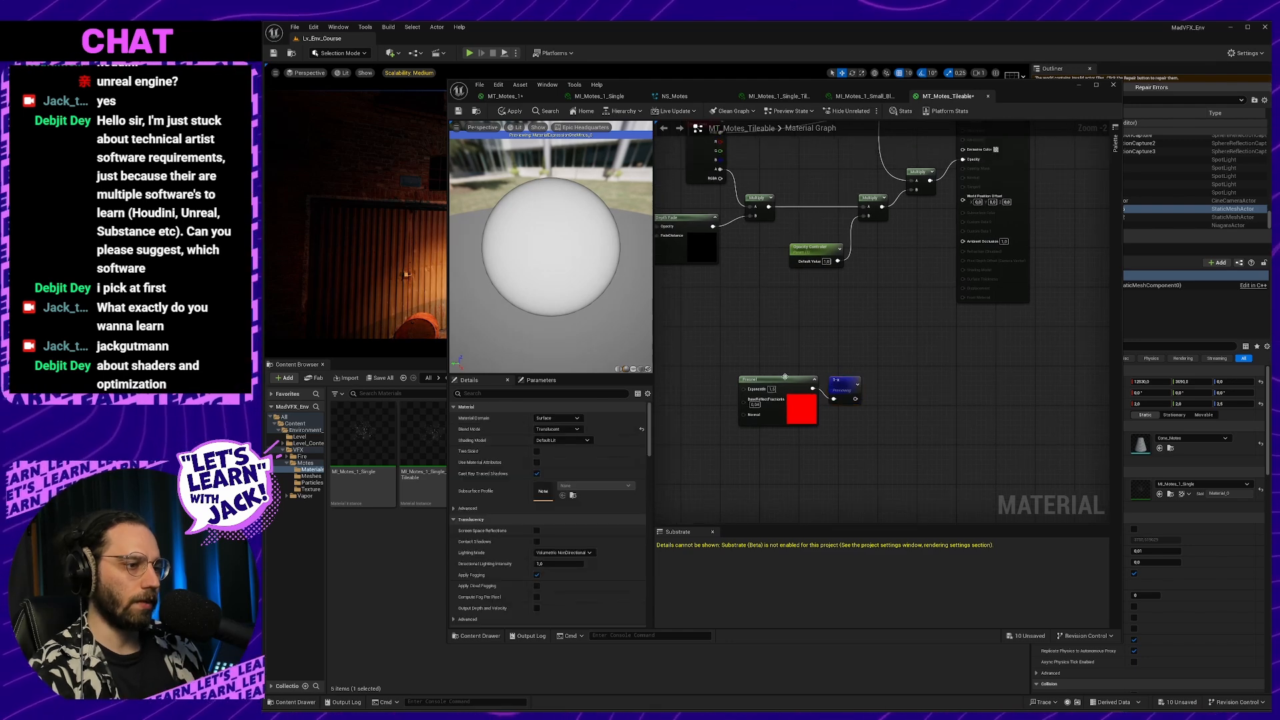
# Preview the Fresnel node on the sphere and set its exponent to 4
pyautogui.click(784, 377)
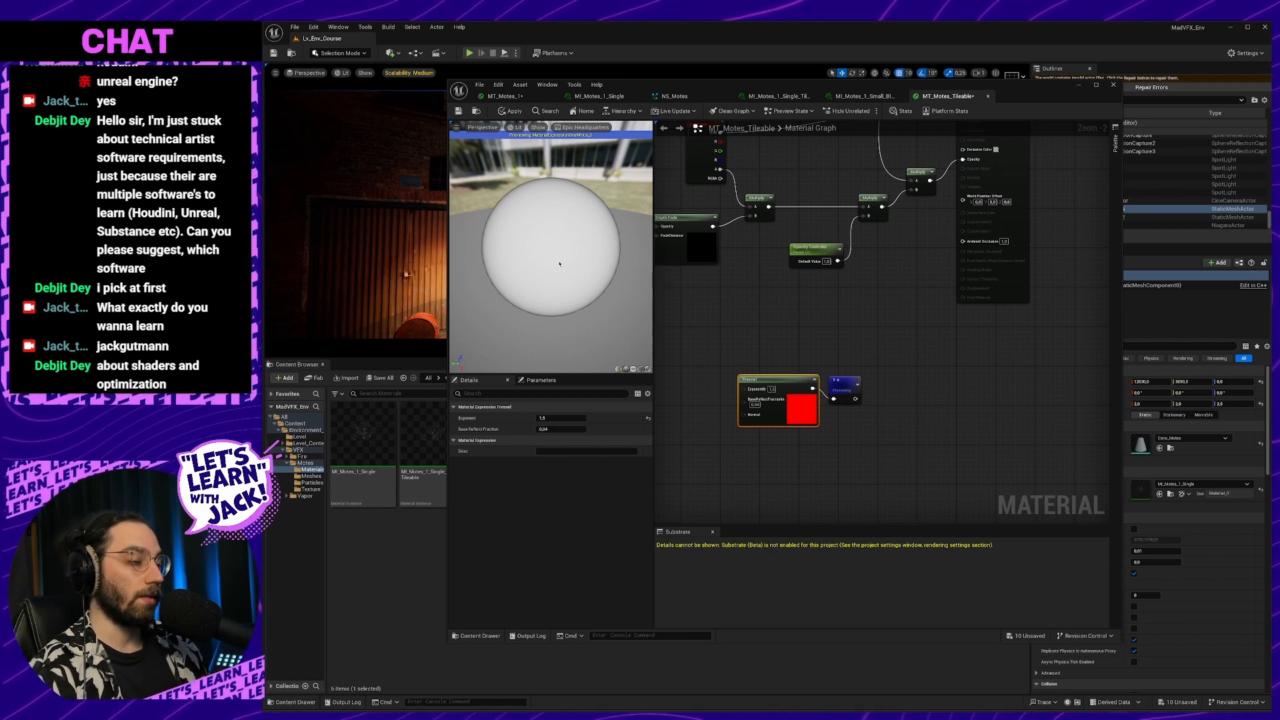
pyautogui.rightClick(778, 380)
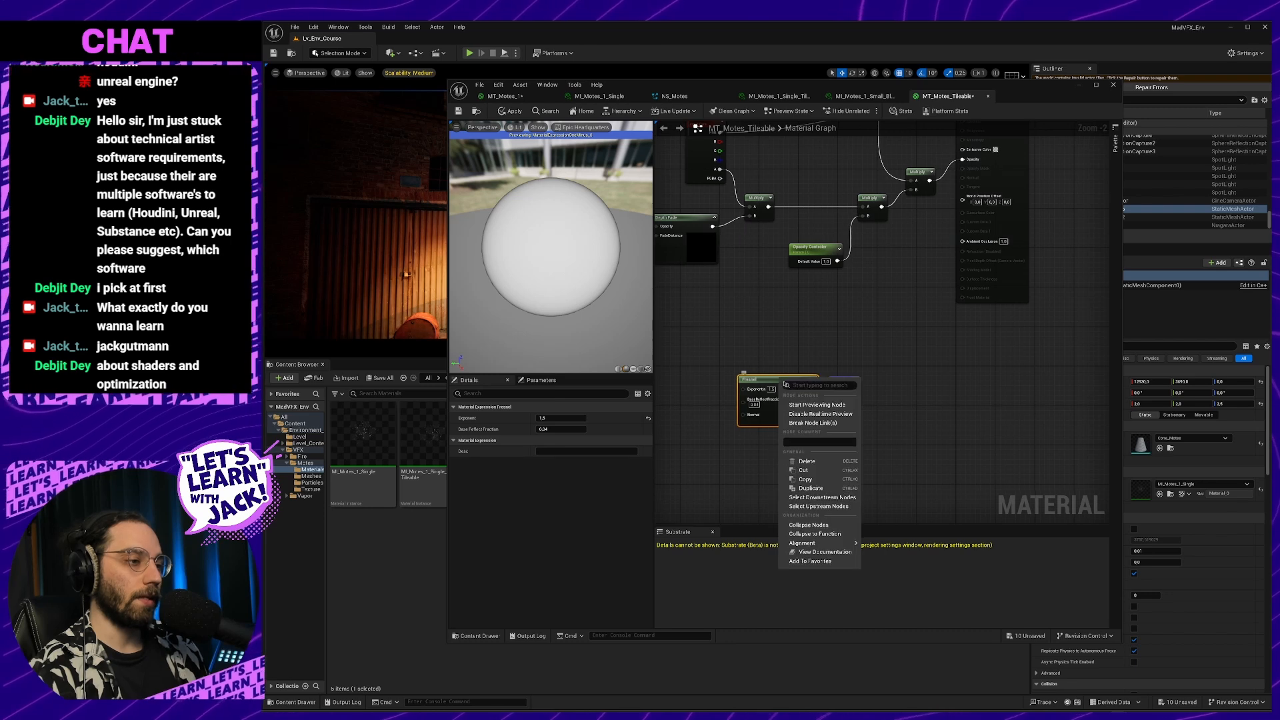
pyautogui.click(806, 402)
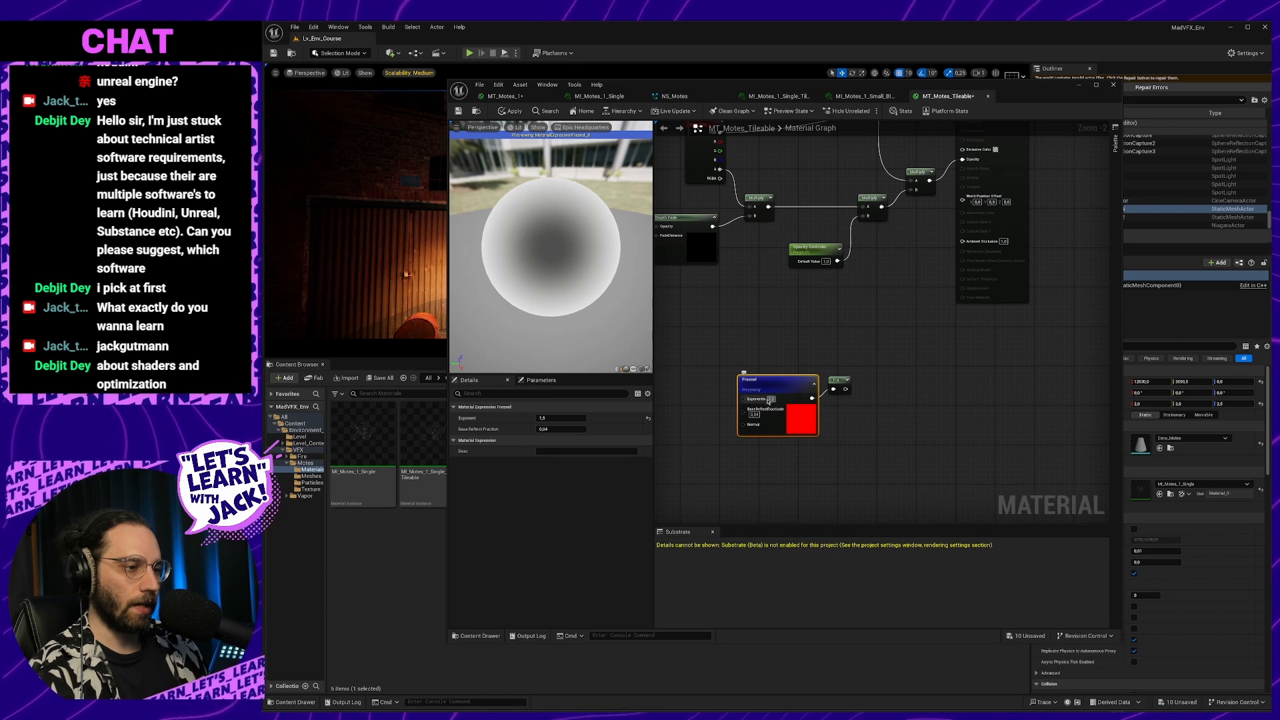
pyautogui.write('4')
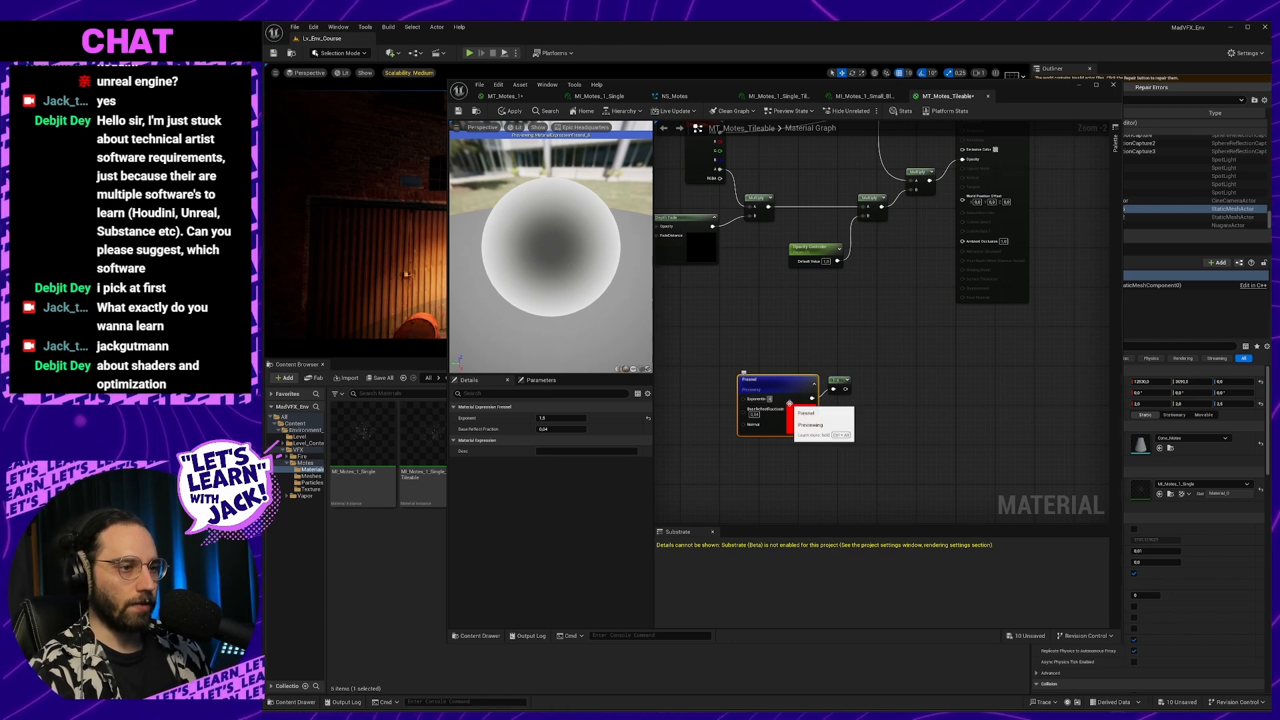
pyautogui.press('Return')
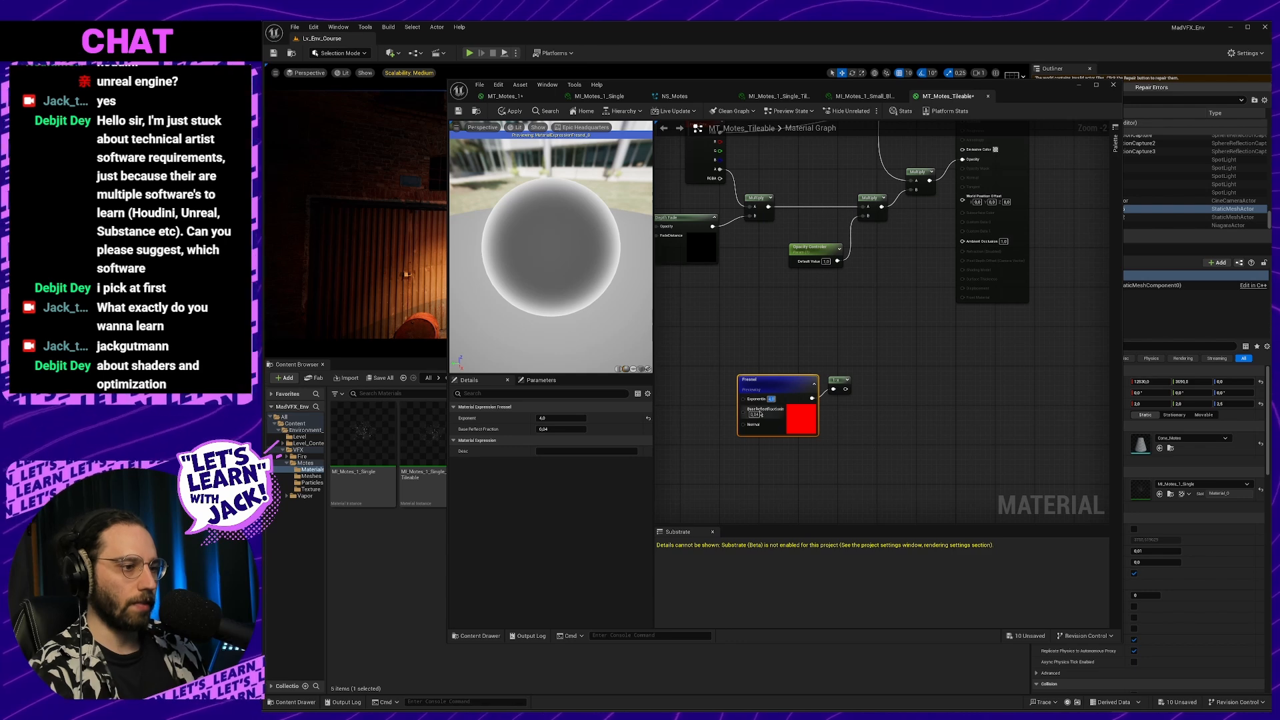
# Try base reflect fraction values of 0.1 and 0.01 on the Fresnel node
pyautogui.write('0.3')
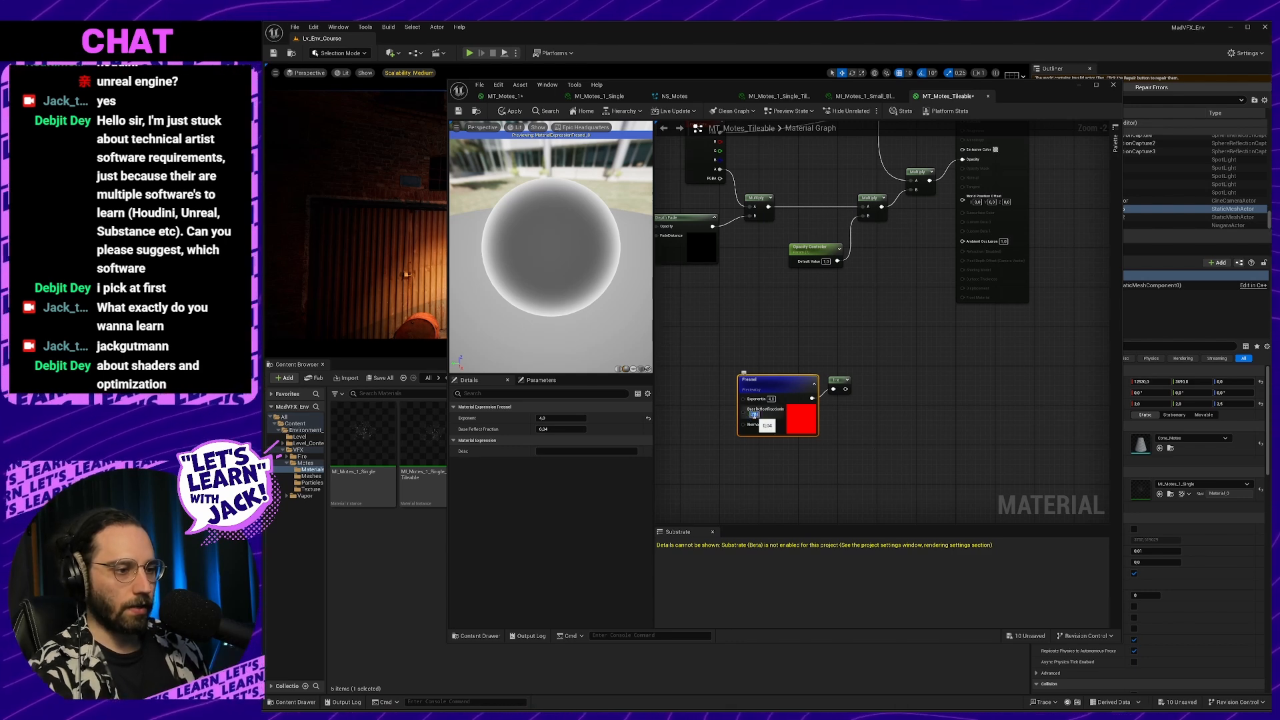
pyautogui.press('Return')
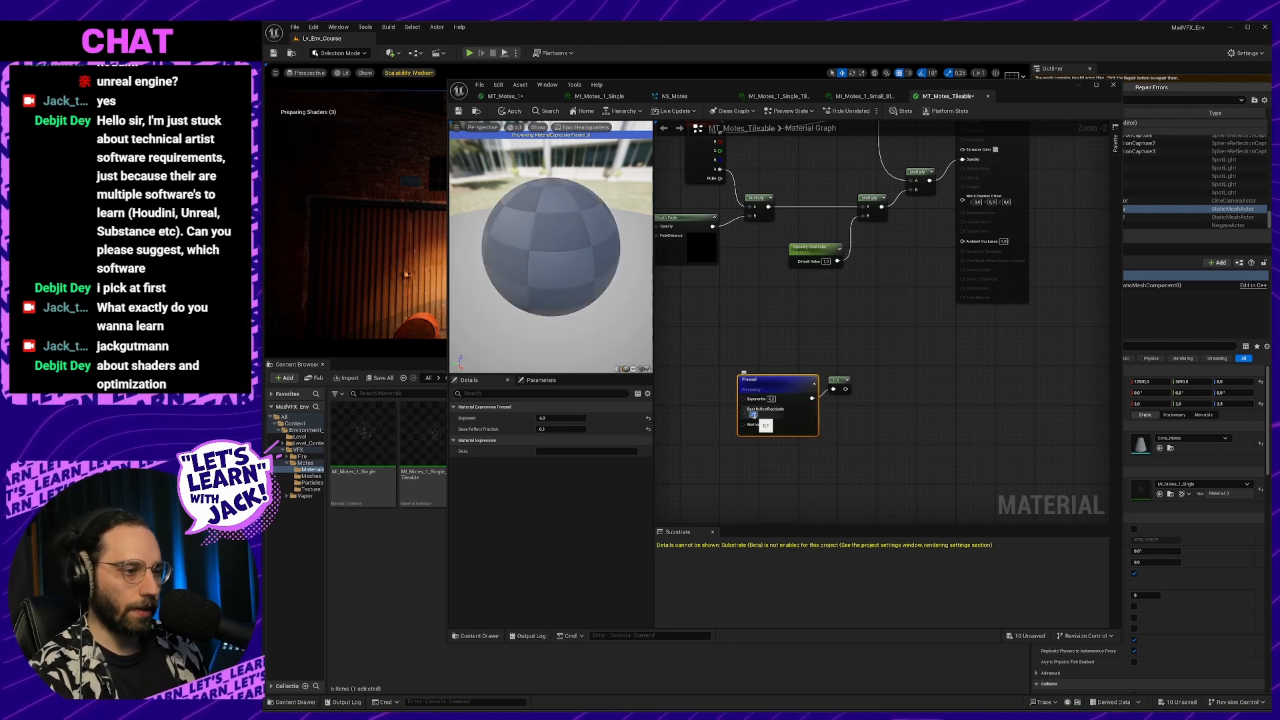
pyautogui.click(857, 443)
pyautogui.scroll(2, 758, 428)
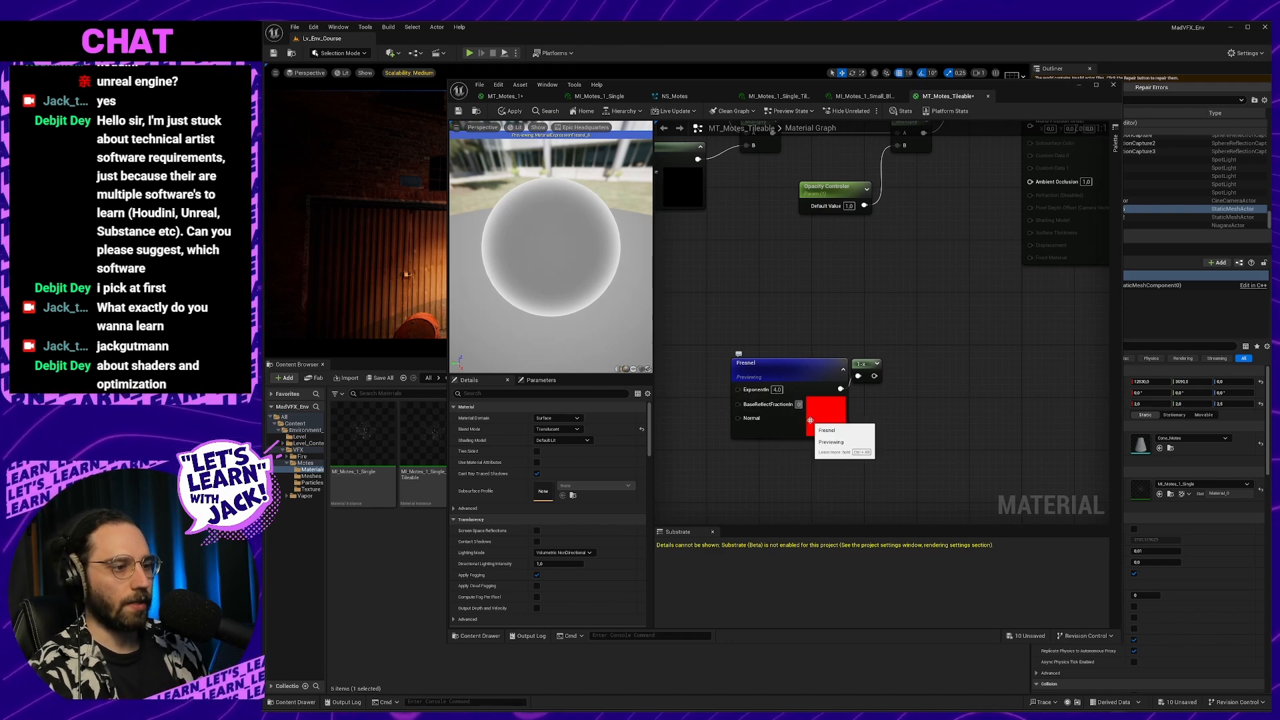
pyautogui.press('Return')
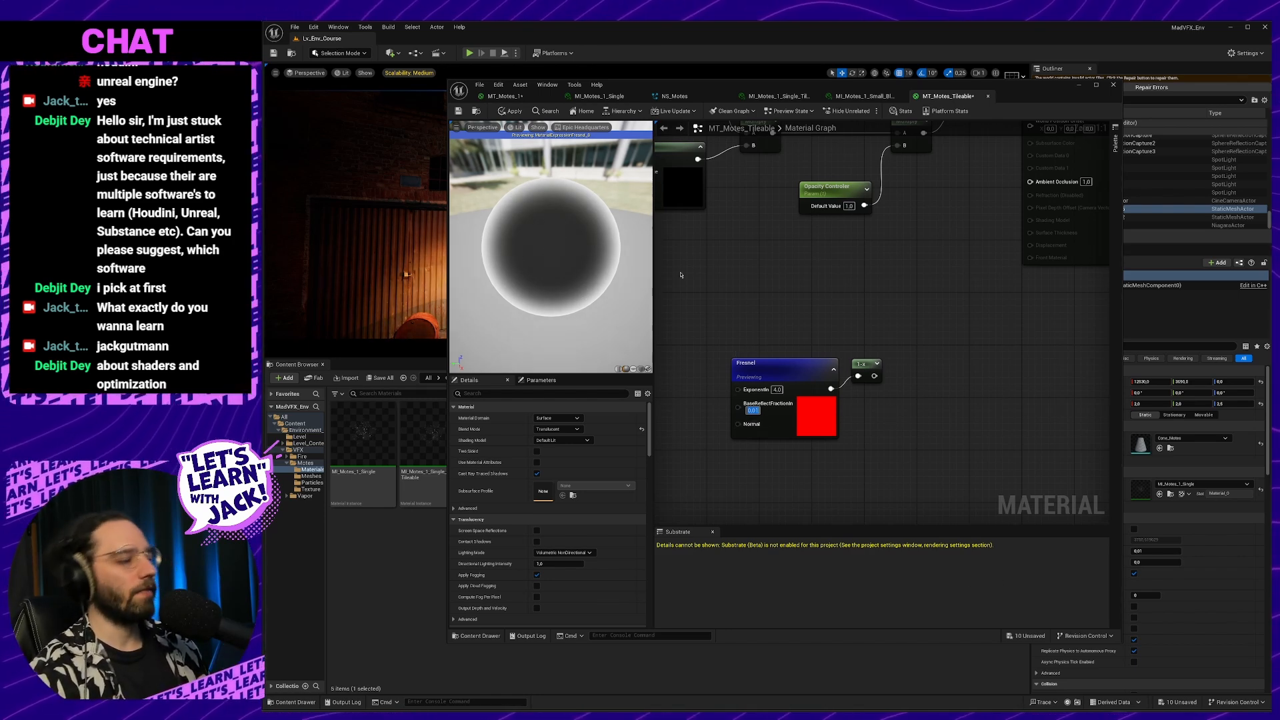
# Connect the 1-x output to a new Power node and preview the Power result on the sphere
pyautogui.moveTo(873, 375); pyautogui.dragTo(945, 381)
pyautogui.write('power')
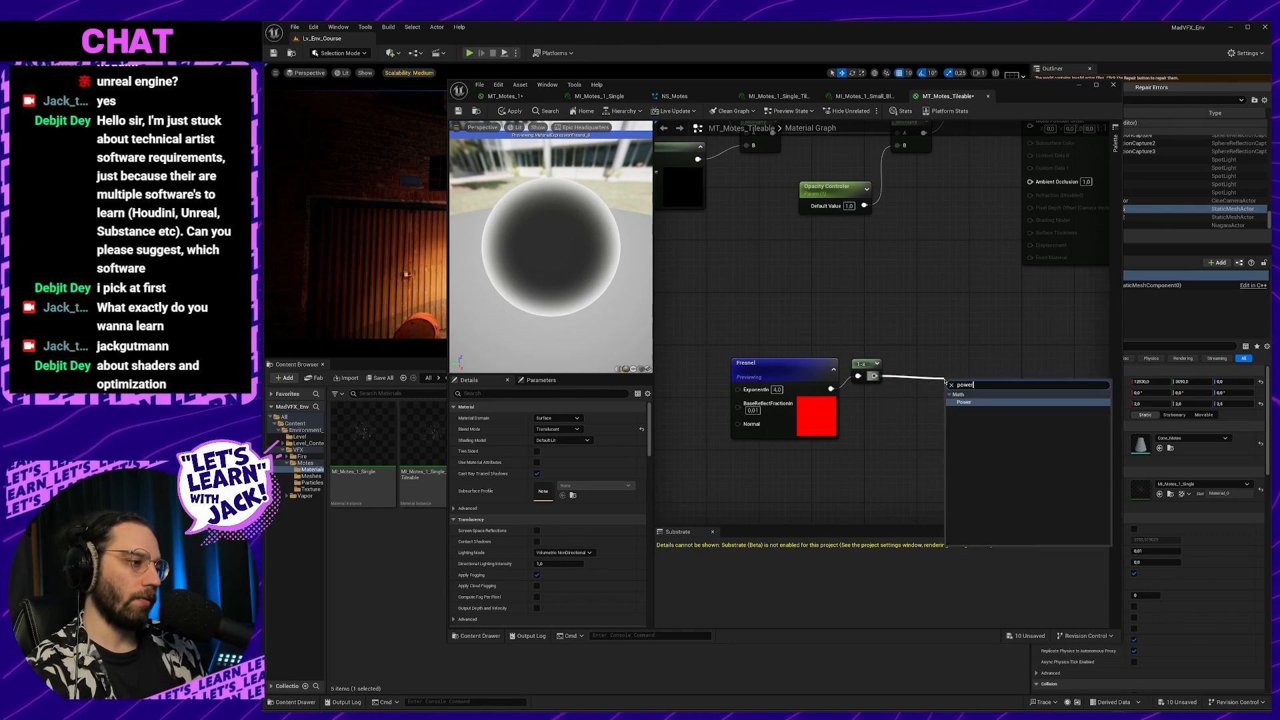
pyautogui.press('Return')
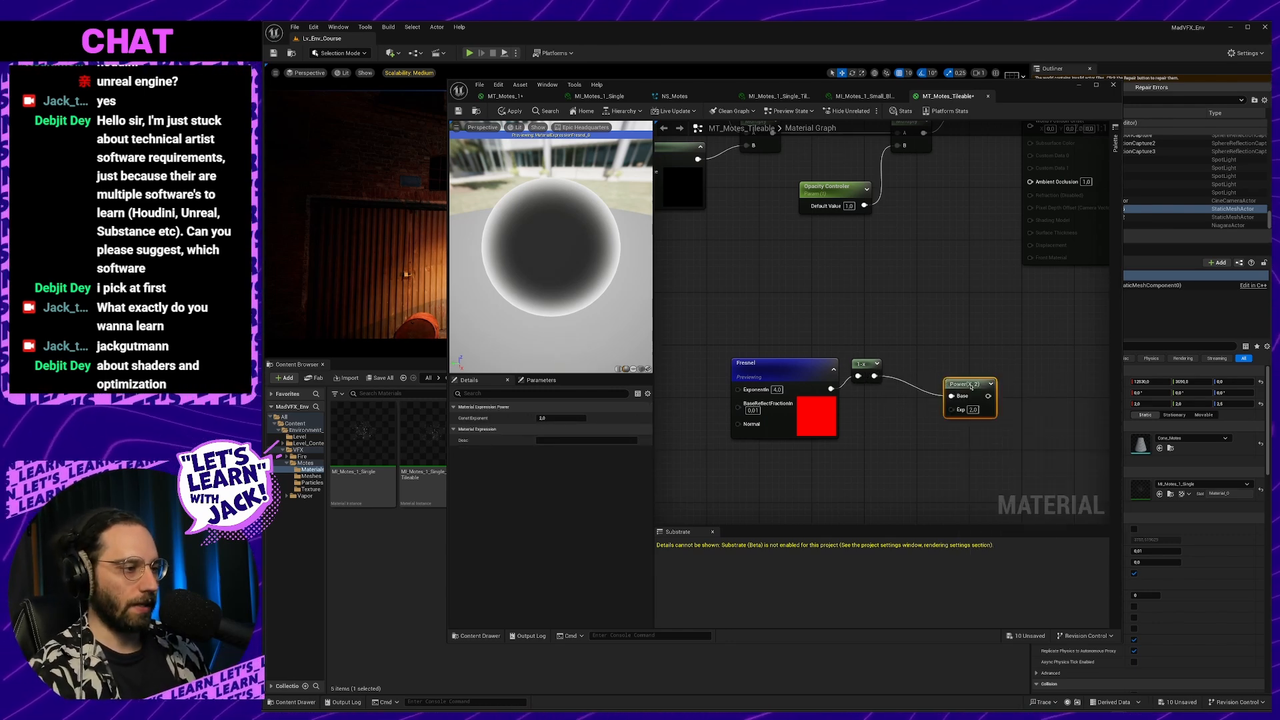
pyautogui.rightClick(969, 384)
pyautogui.click(986, 413)
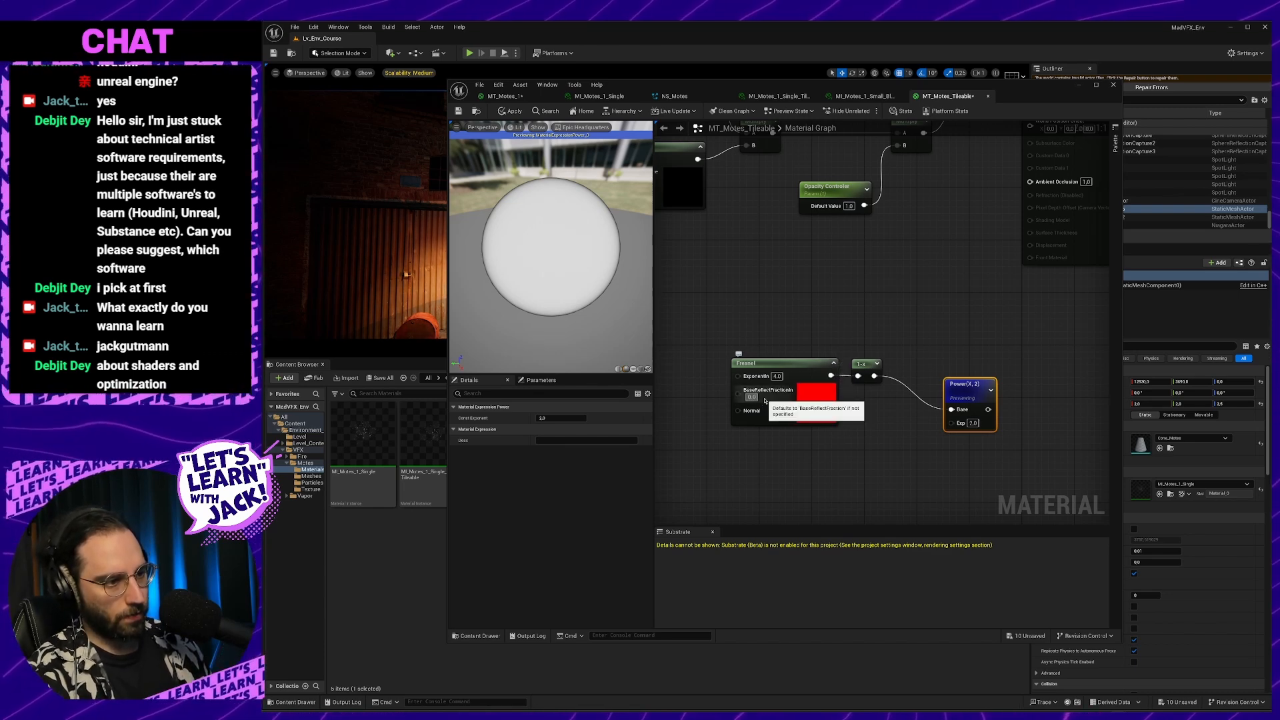
# Set the Fresnel node's base reflect fraction to 0.04
pyautogui.write('0.04')
pyautogui.press('Return')
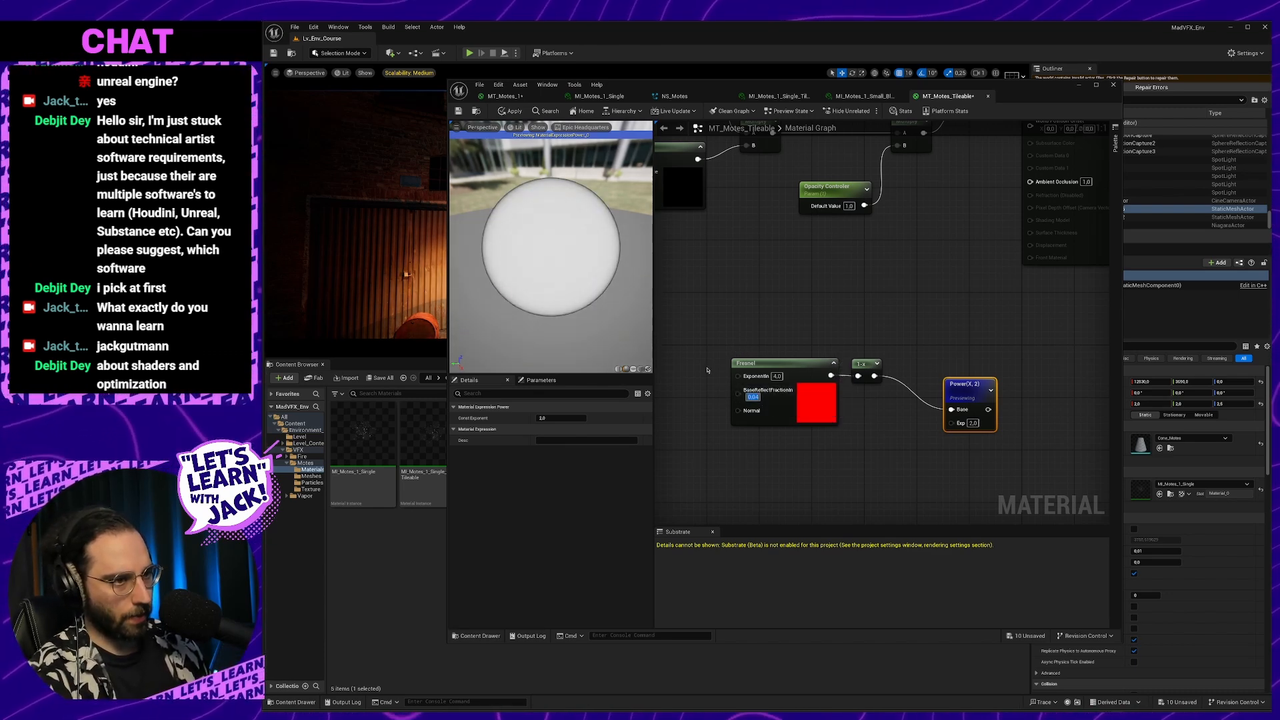
# Reposition the Power node after the 1-x node and set its exponent to 10
pyautogui.moveTo(968, 385); pyautogui.dragTo(960, 371)
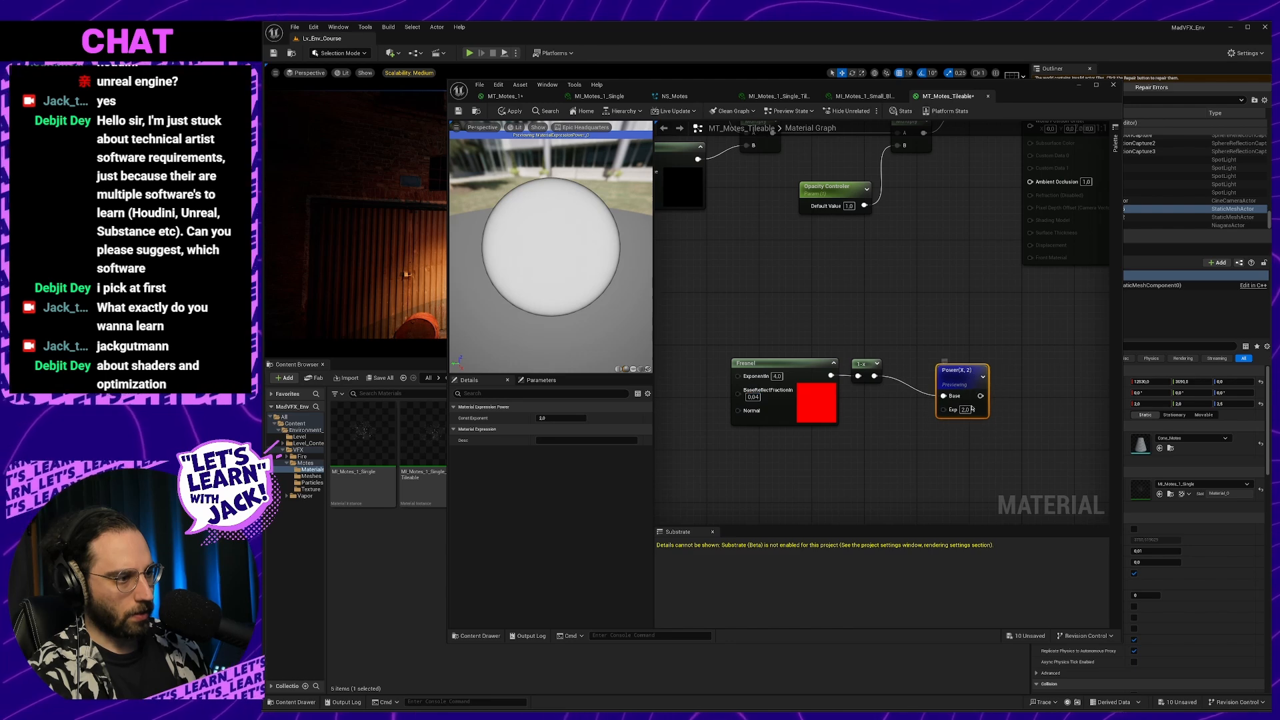
pyautogui.click(964, 409)
pyautogui.write('10')
pyautogui.press('Return')
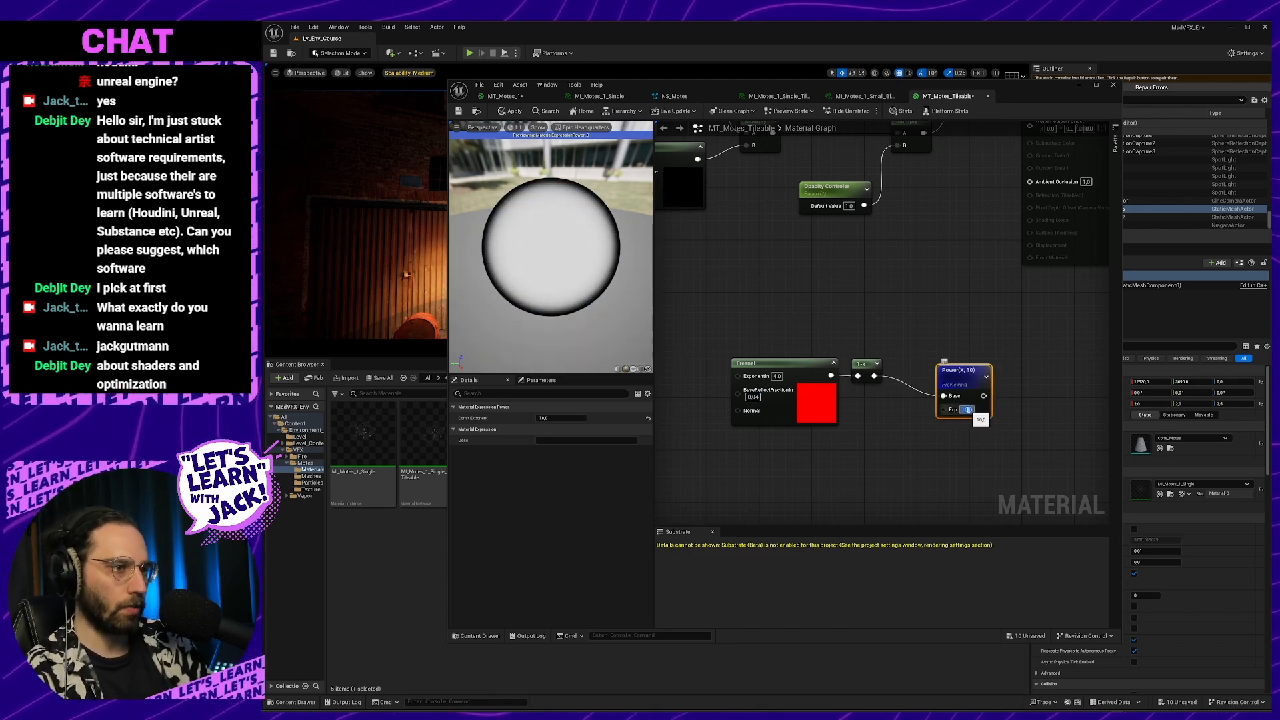
pyautogui.click(1057, 397)
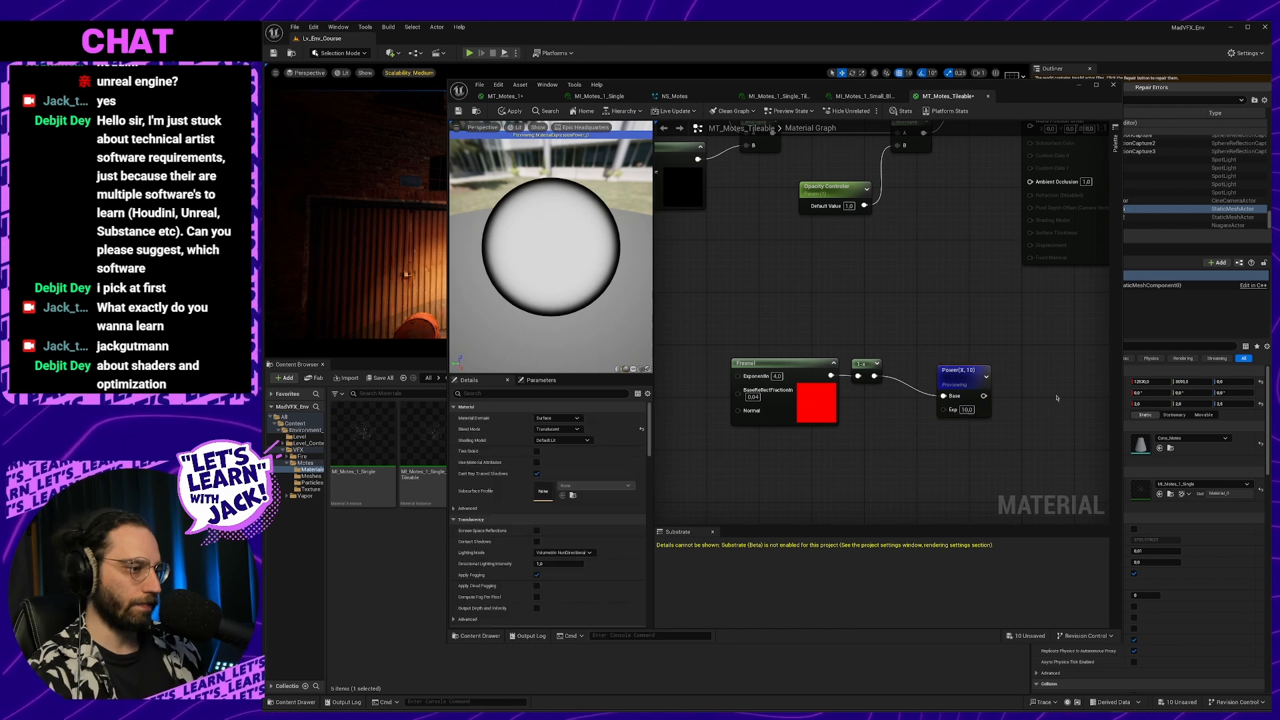
# Set the Fresnel node's exponent to 2
pyautogui.moveTo(1033, 419); pyautogui.dragTo(1011, 471, button='right')
pyautogui.click(756, 427)
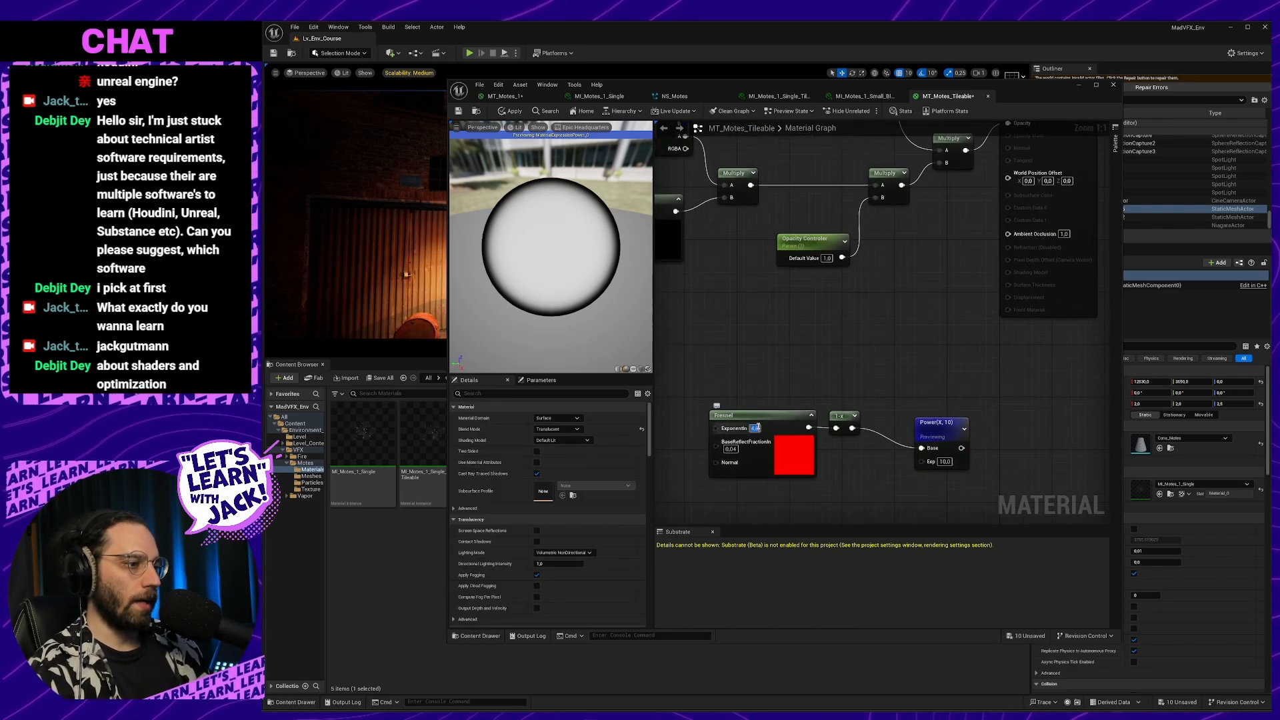
pyautogui.write('2')
pyautogui.press('Return')
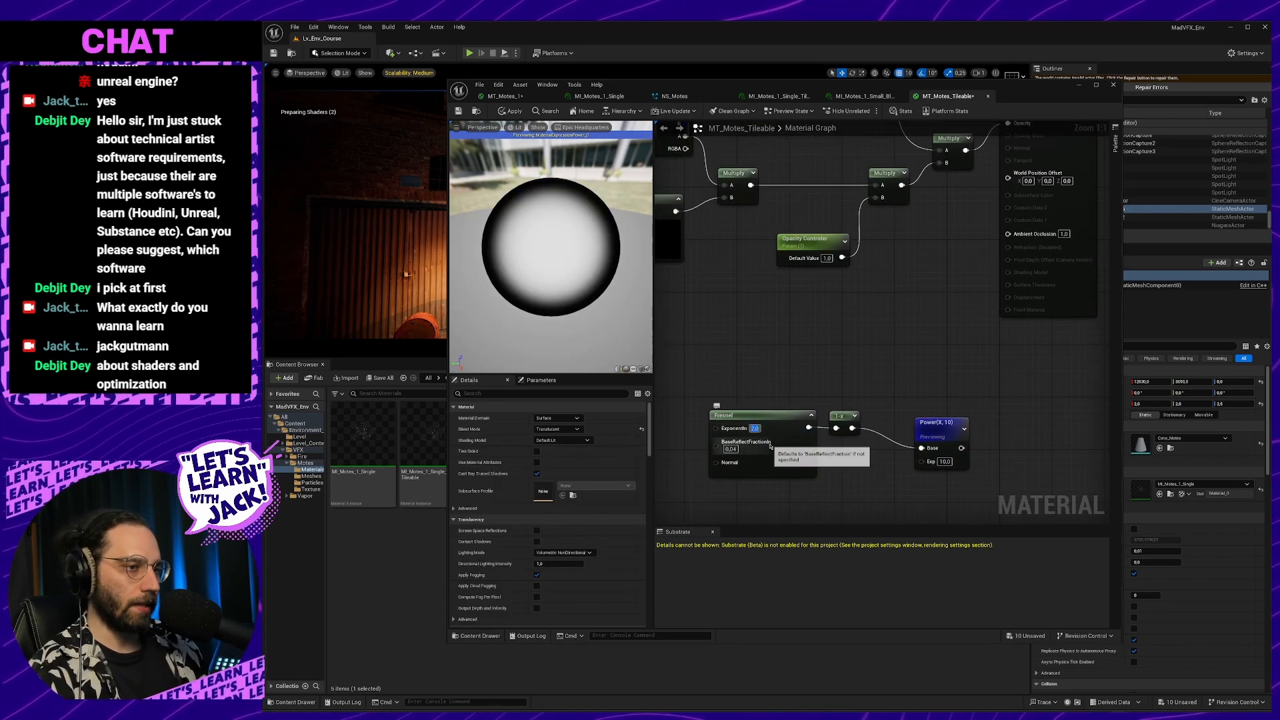
pyautogui.rightClick(1027, 391)
pyautogui.moveTo(986, 391); pyautogui.dragTo(993, 394, button='right')
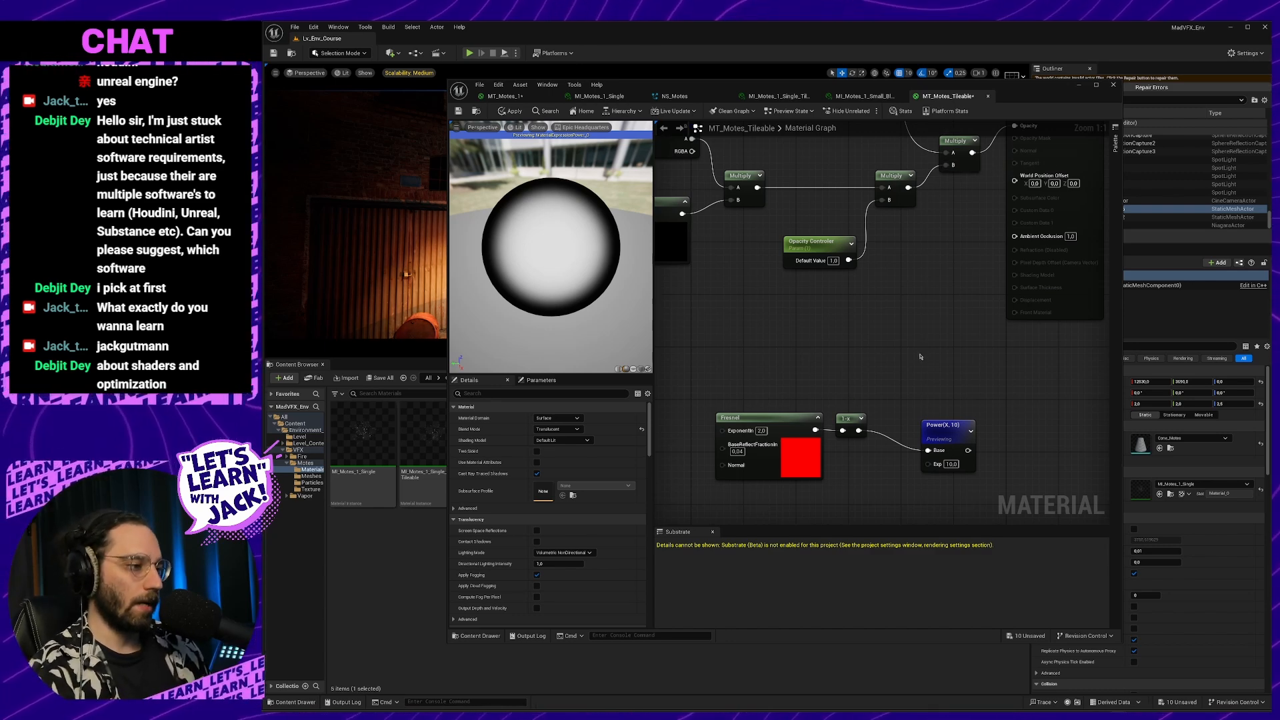
# Move the Power node closer to the 1-x node and add a Clamp node fed by the Power output
pyautogui.moveTo(949, 478); pyautogui.dragTo(921, 445, button='right')
pyautogui.moveTo(922, 401); pyautogui.dragTo(889, 387)
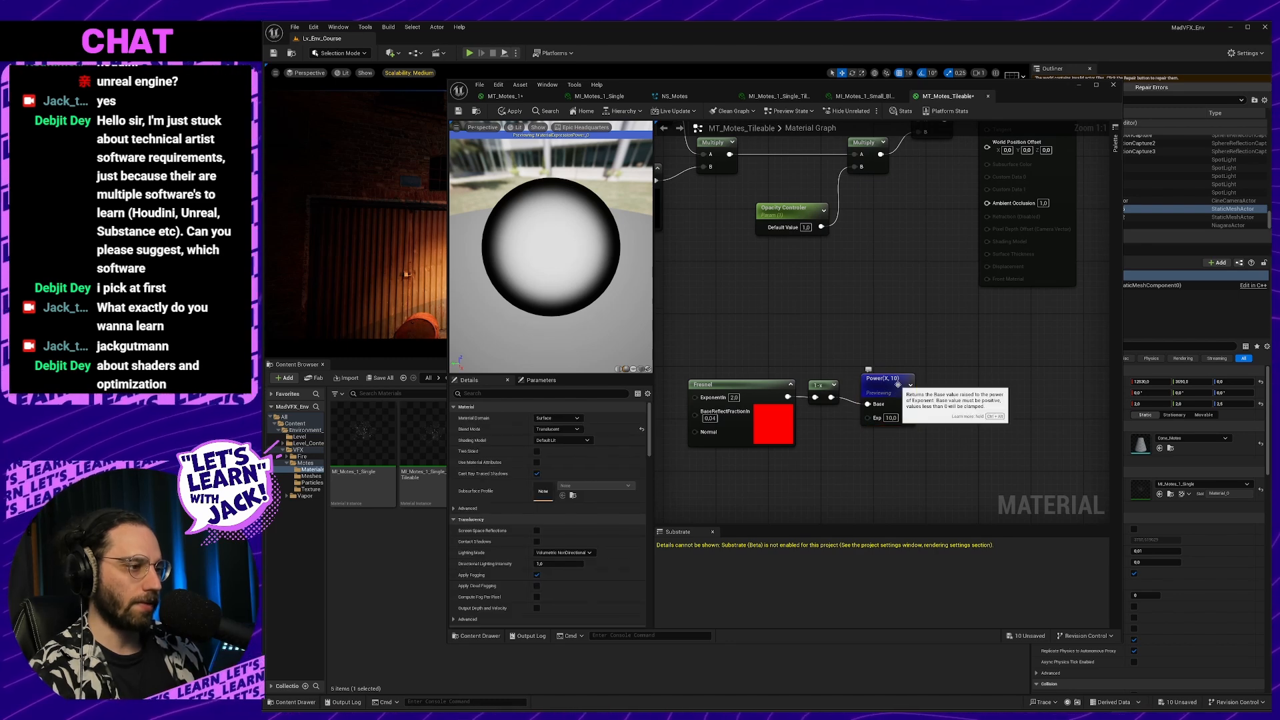
pyautogui.moveTo(895, 346); pyautogui.dragTo(902, 358, button='right')
pyautogui.moveTo(901, 456); pyautogui.dragTo(878, 475, button='right')
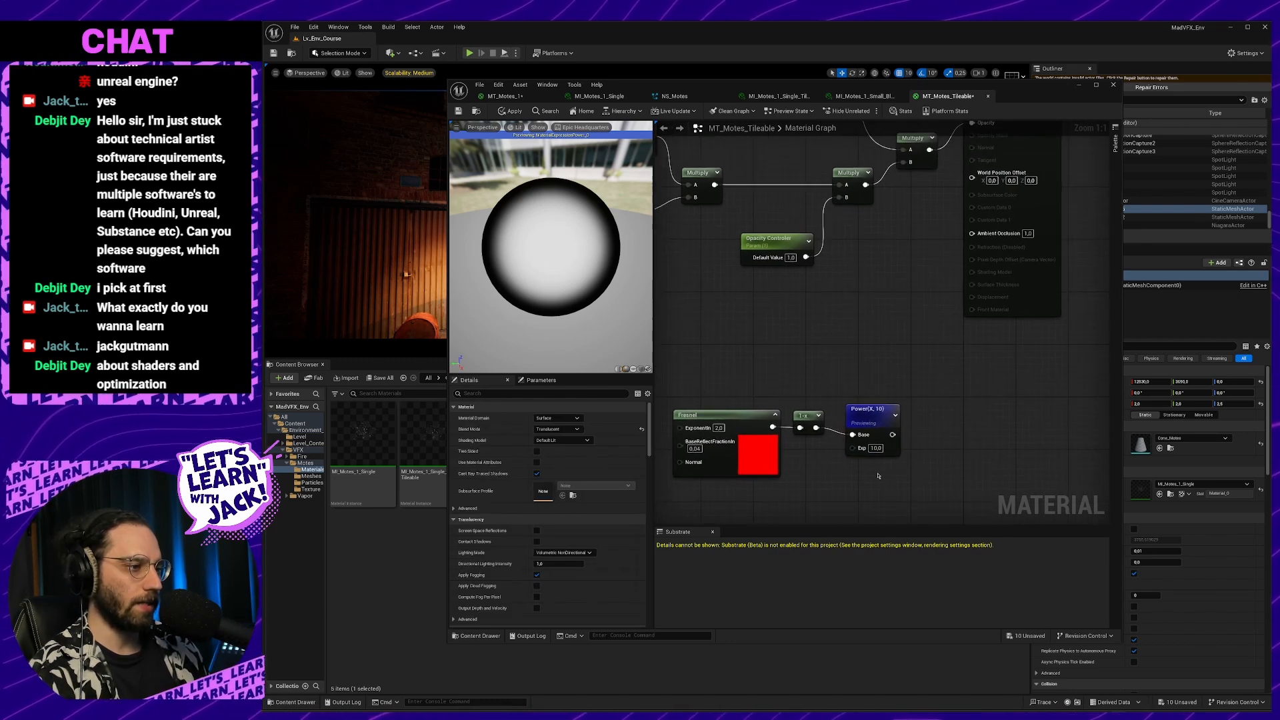
pyautogui.moveTo(900, 433); pyautogui.dragTo(932, 424)
pyautogui.write('clam')
pyautogui.press('Return')
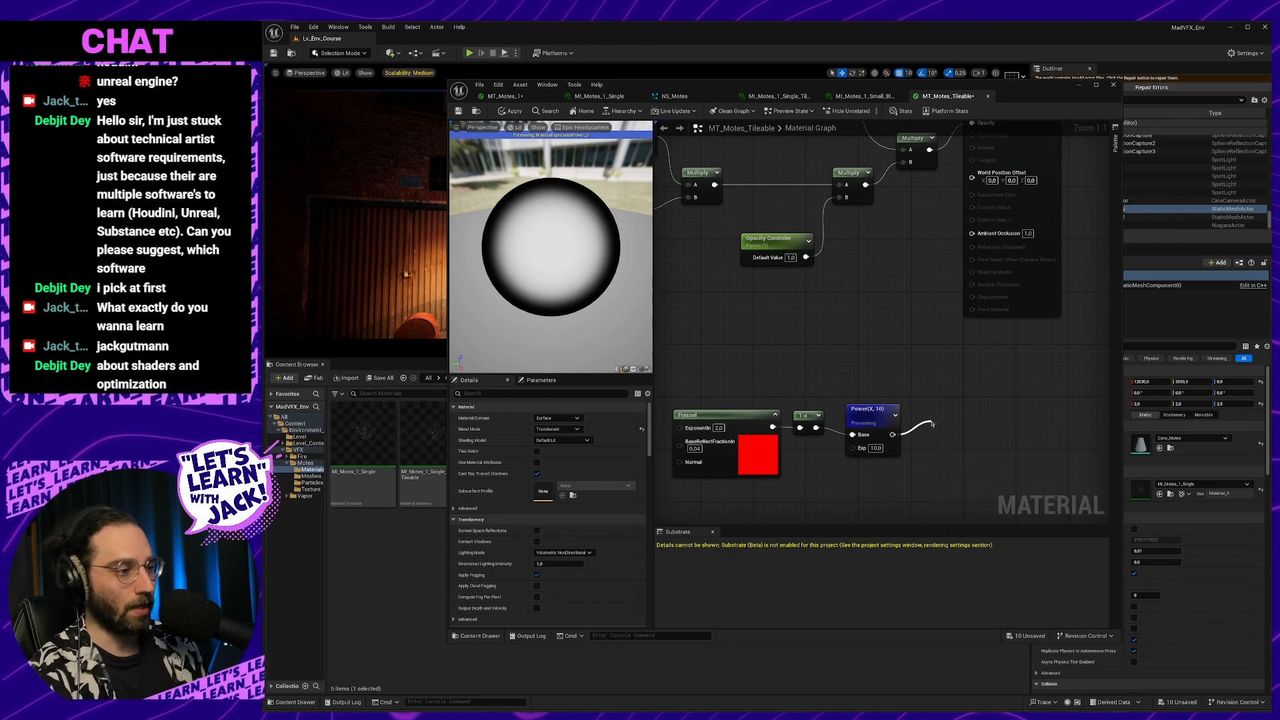
# Align the Clamp node directly beside the Power node in the Fresnel chain
pyautogui.click(851, 419)
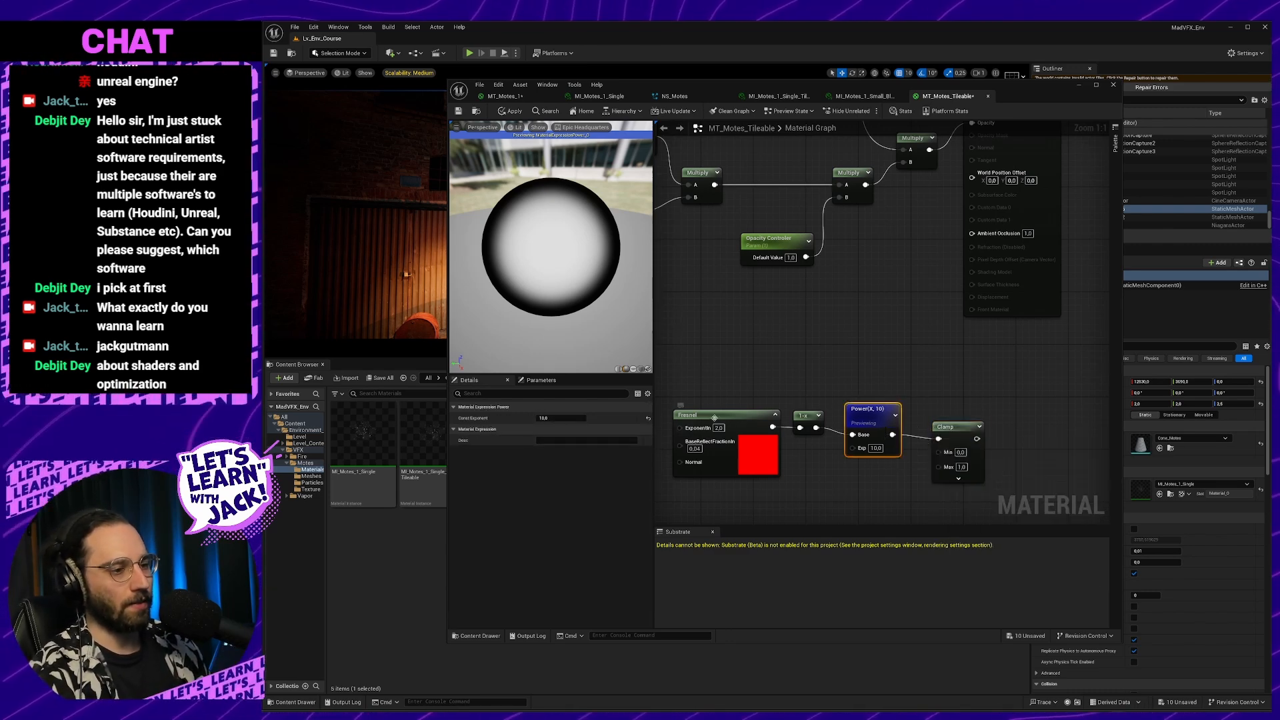
pyautogui.click(714, 418)
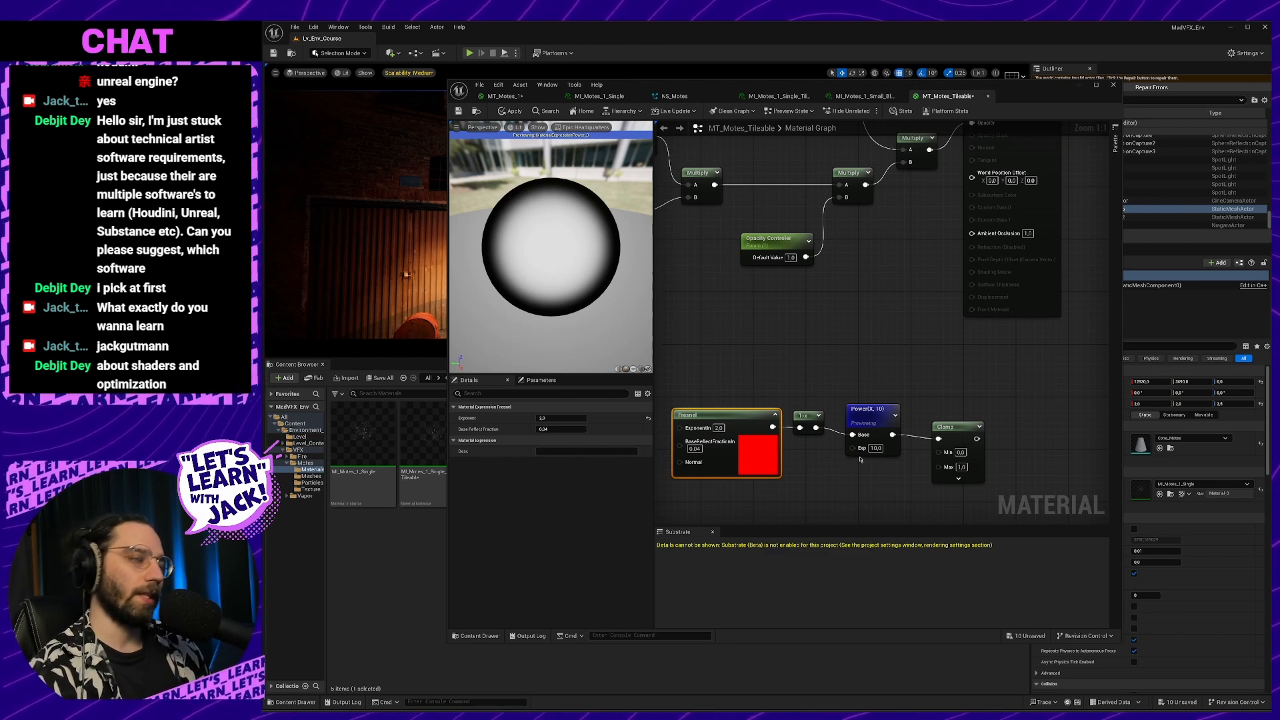
pyautogui.moveTo(1048, 336); pyautogui.dragTo(1087, 348, button='right')
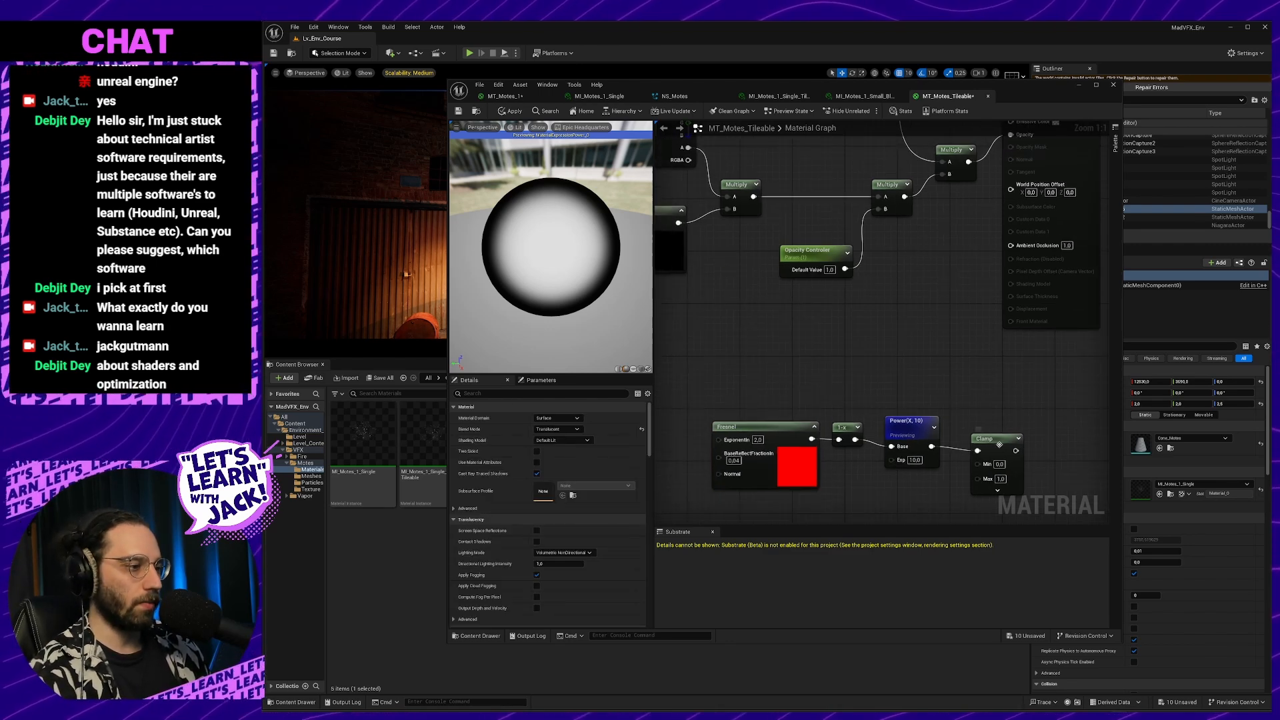
pyautogui.moveTo(997, 442); pyautogui.dragTo(976, 425)
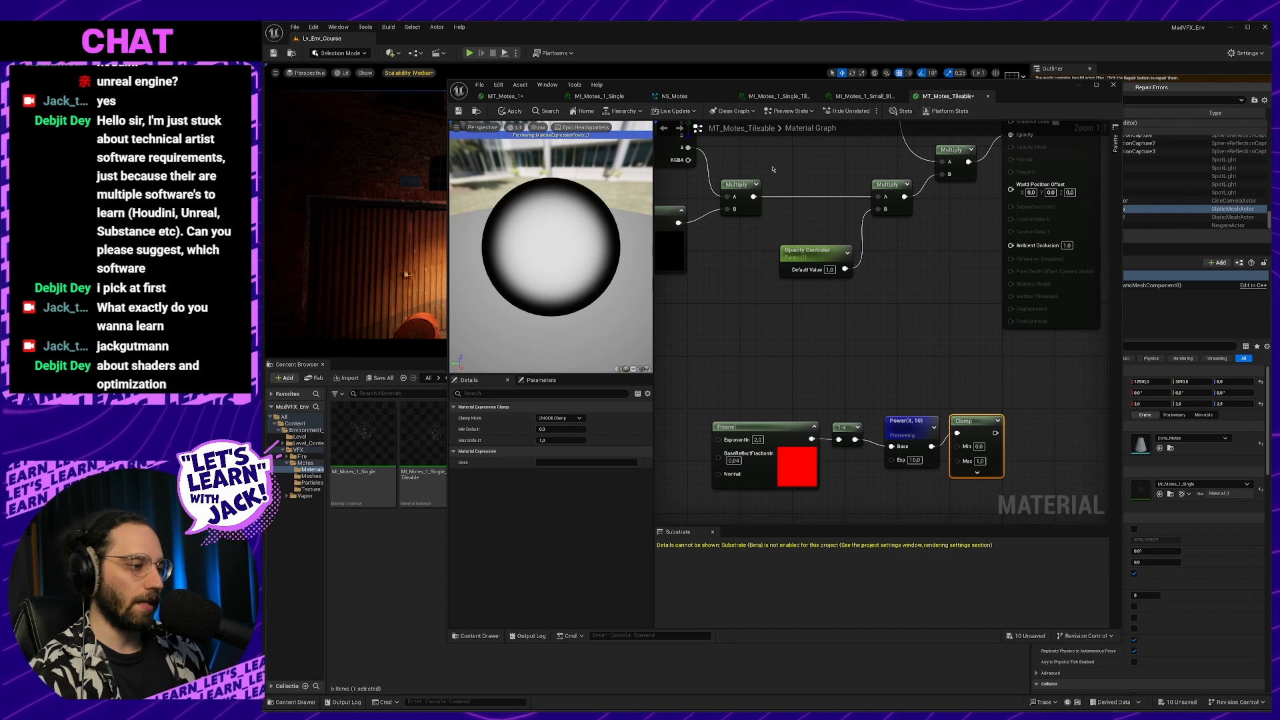
pyautogui.moveTo(933, 389); pyautogui.dragTo(851, 360, button='right')
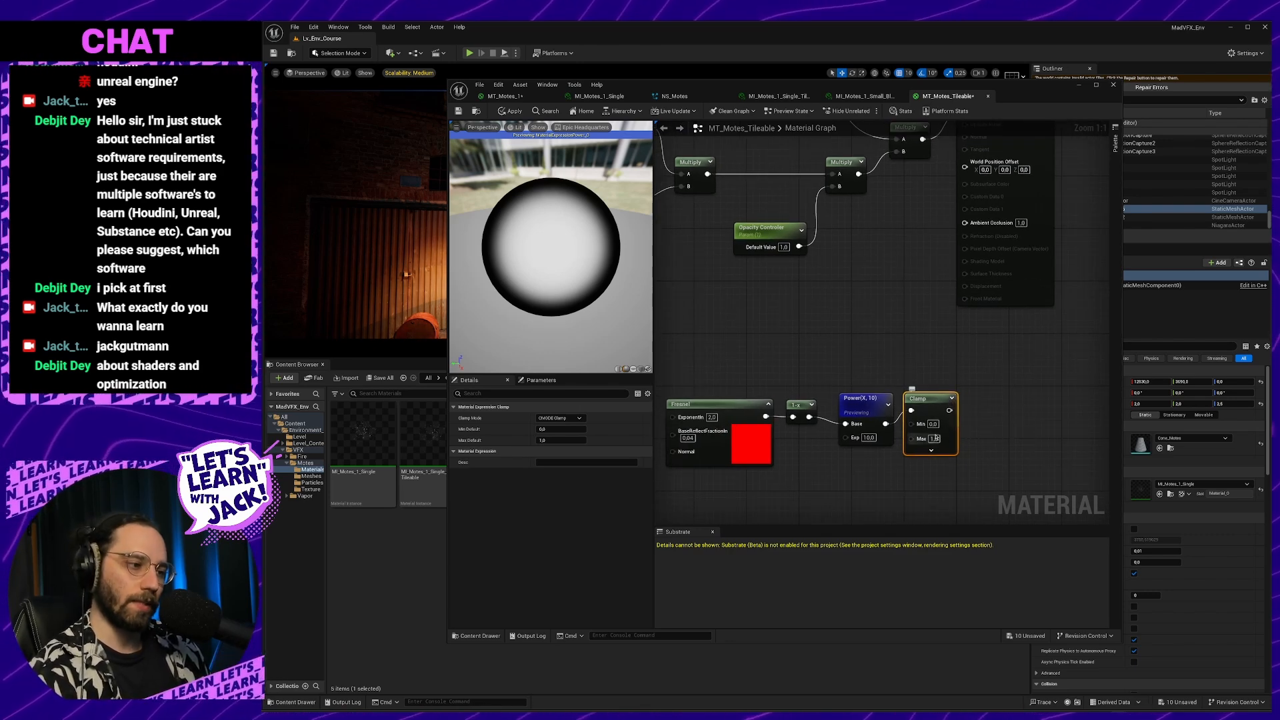
# Add a Multiply node with the Clamp output as input A and place it below the final opacity Multiply
pyautogui.moveTo(959, 397); pyautogui.dragTo(1003, 475, button='right')
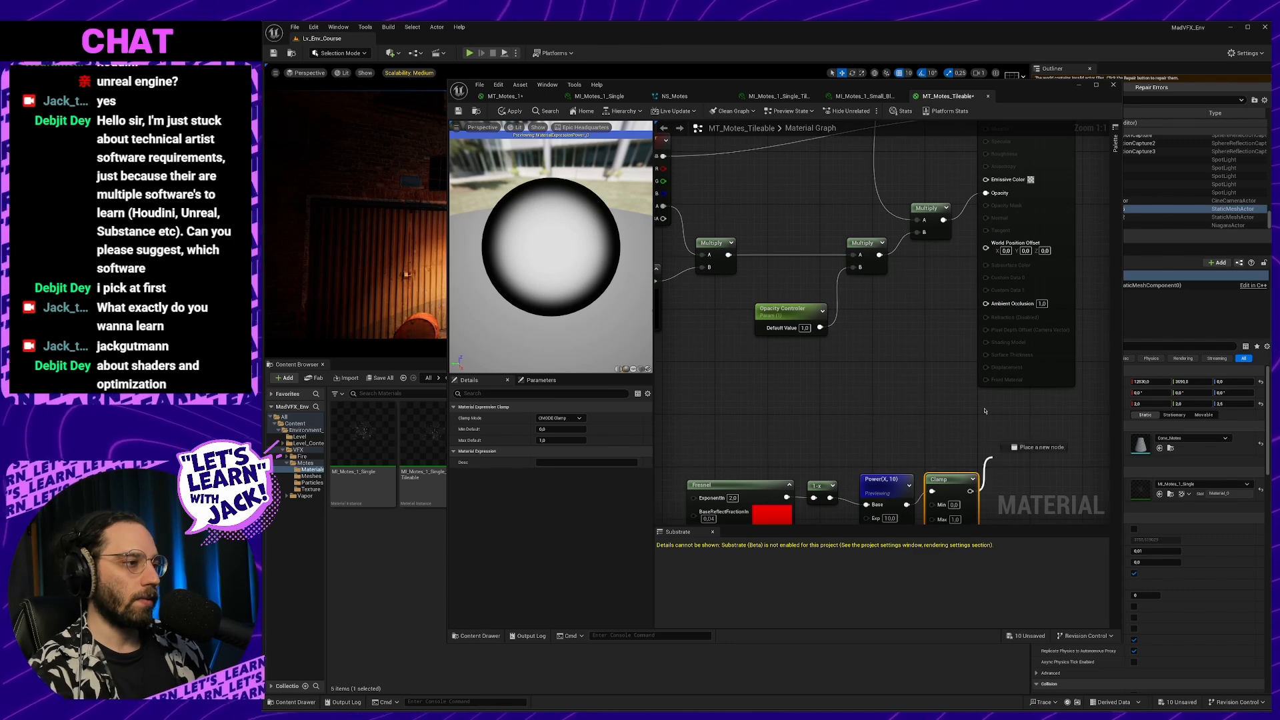
pyautogui.moveTo(970, 491); pyautogui.dragTo(932, 318)
pyautogui.write('mul')
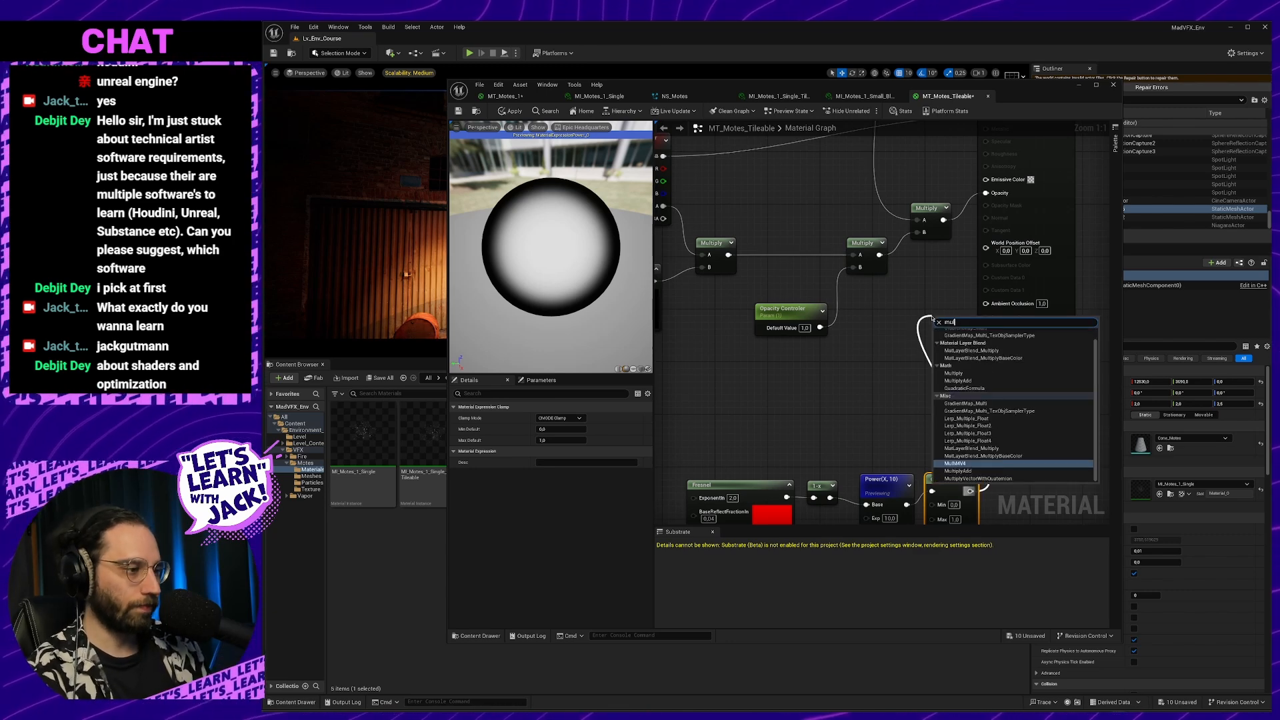
pyautogui.write('tiply')
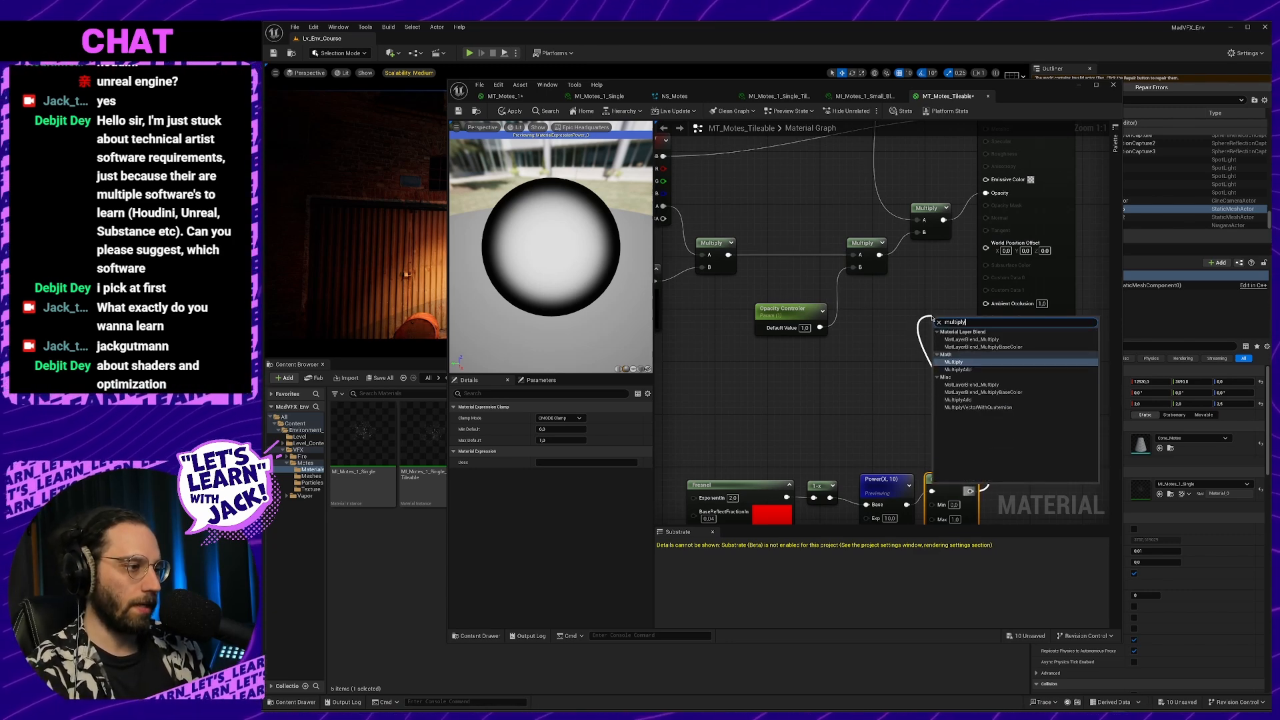
pyautogui.press('Return')
pyautogui.moveTo(953, 321); pyautogui.dragTo(933, 335)
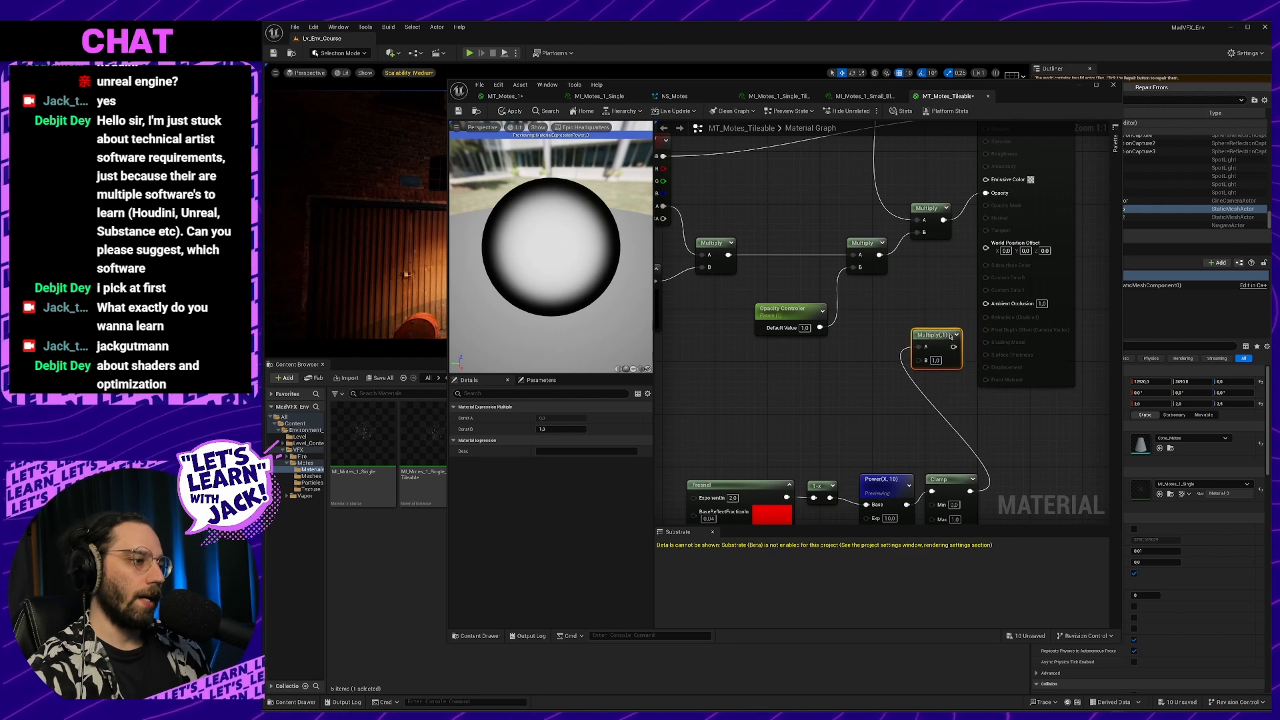
# Connect the existing opacity Multiply to input B of the new Multiply and feed its result into the material's Opacity
pyautogui.moveTo(943, 219); pyautogui.dragTo(919, 360)
pyautogui.moveTo(886, 273); pyautogui.dragTo(955, 346, button='right')
pyautogui.scroll(-1, 979, 344)
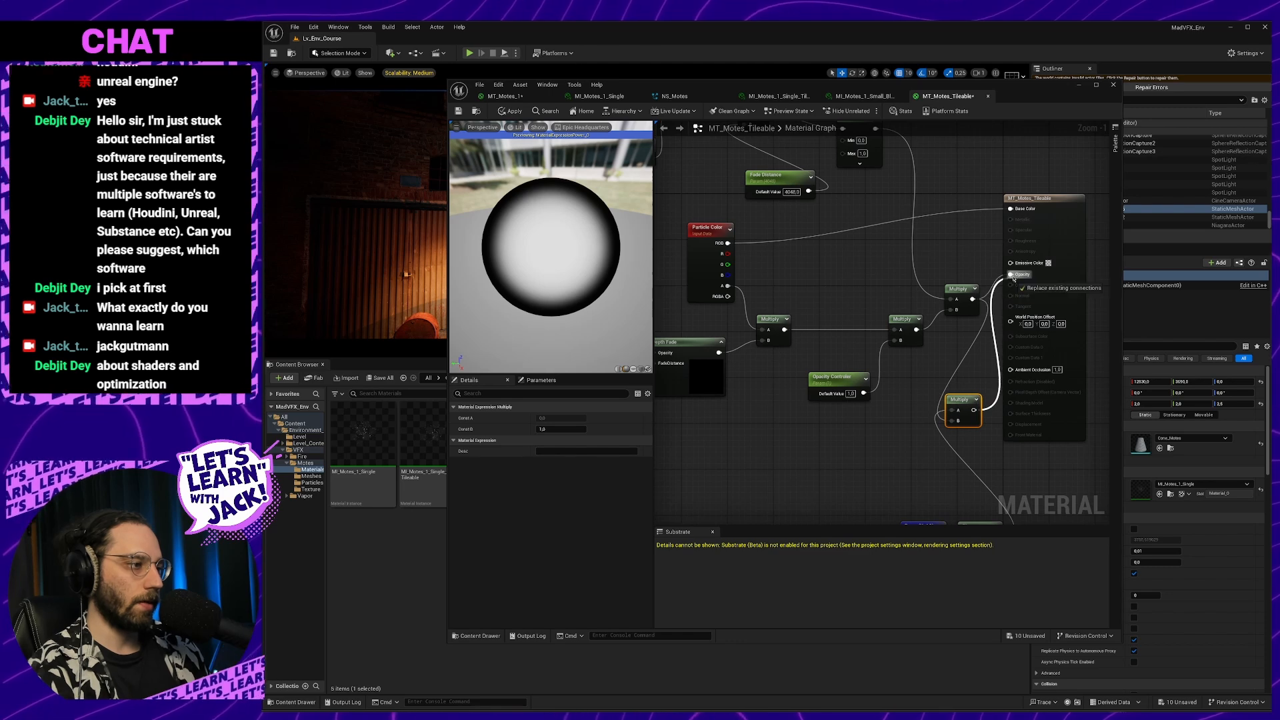
pyautogui.moveTo(933, 377); pyautogui.dragTo(899, 366, button='right')
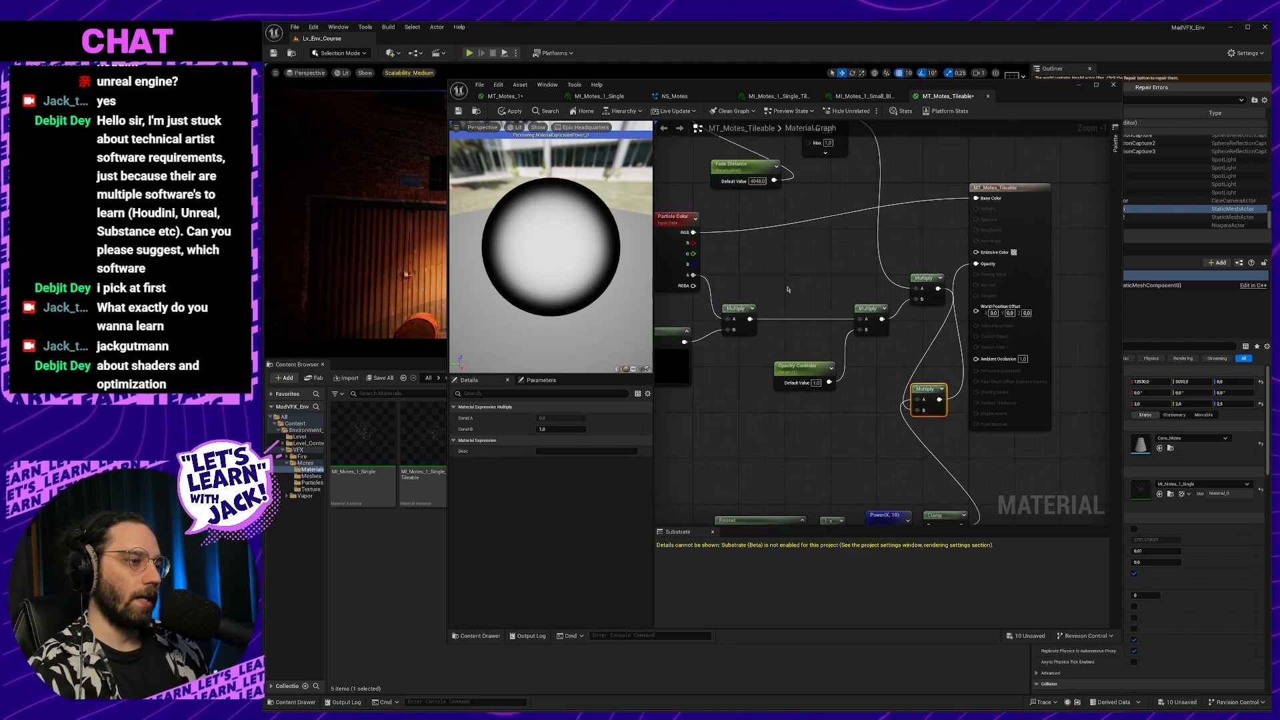
# Stop previewing the Power node so the preview displays the full material
pyautogui.rightClick(952, 499)
pyautogui.click(887, 498)
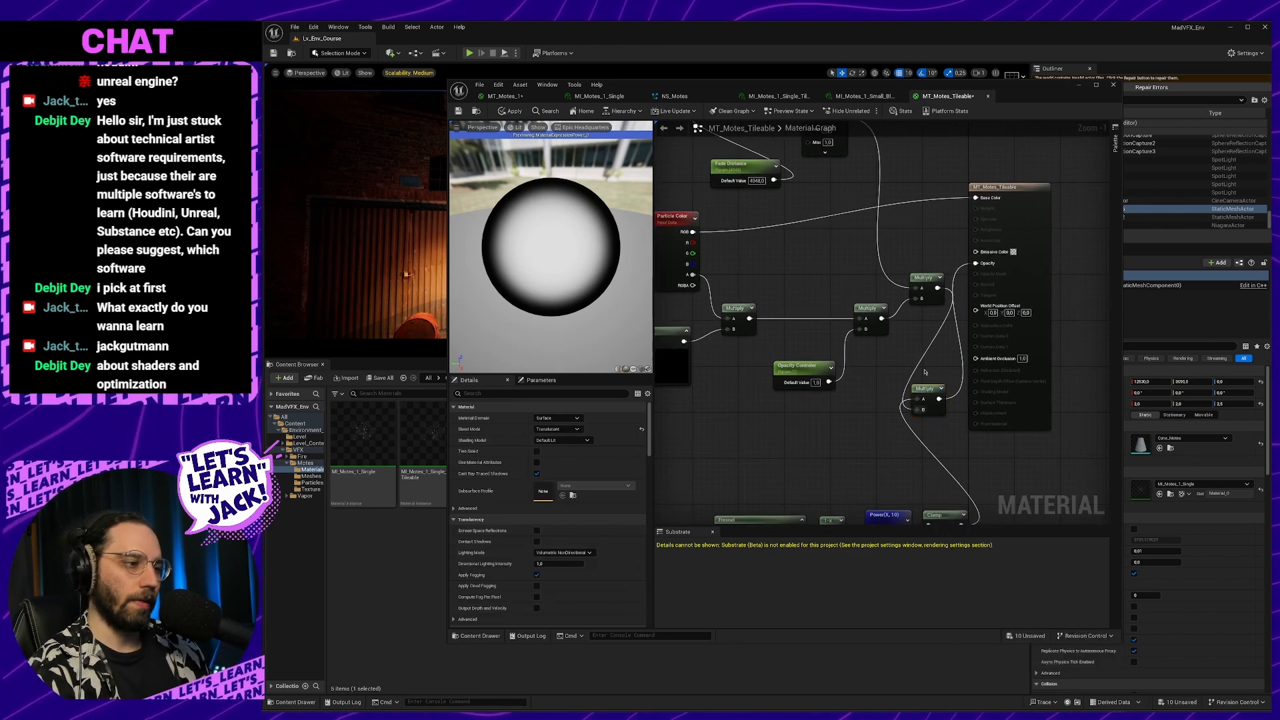
pyautogui.click(926, 390)
pyautogui.click(1017, 189)
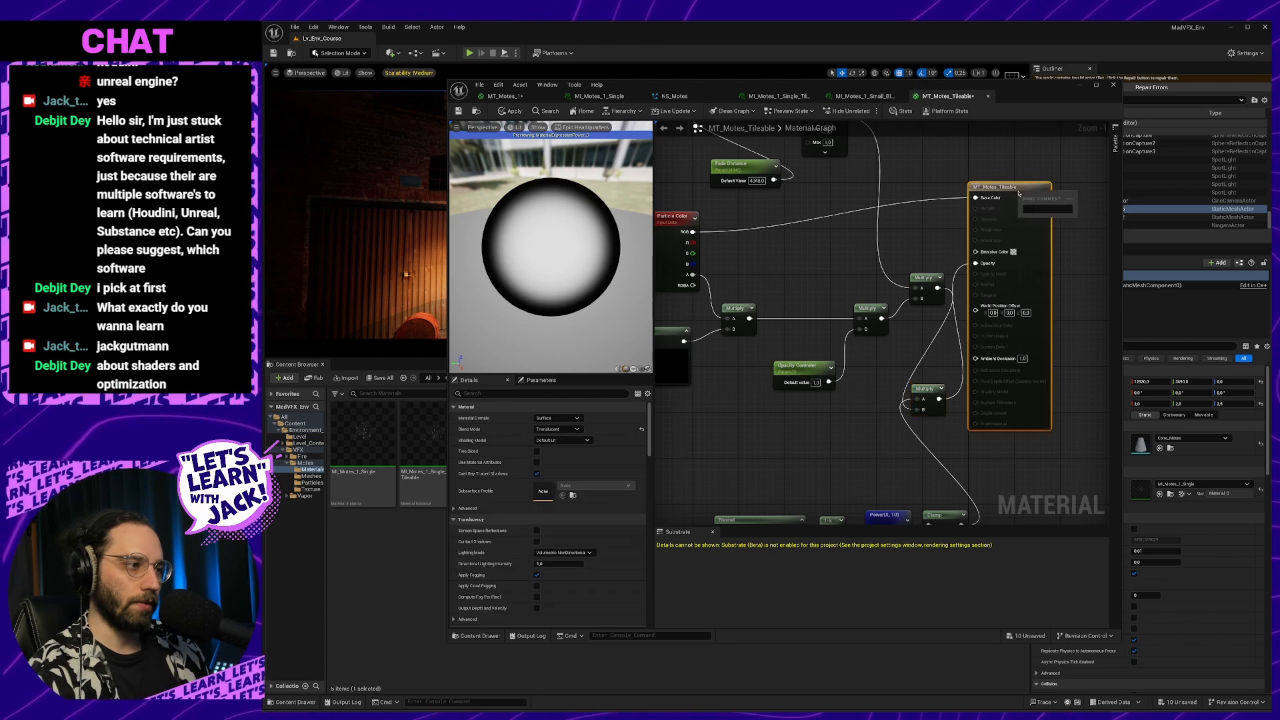
pyautogui.rightClick(892, 516)
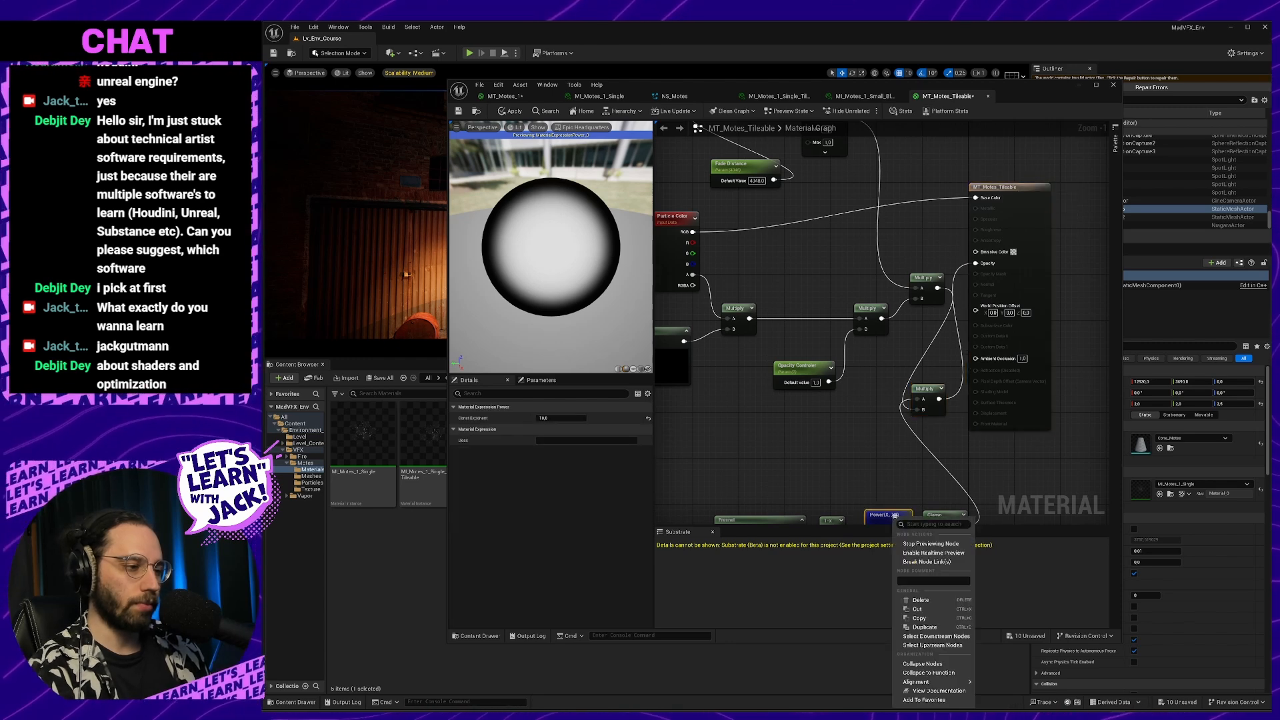
pyautogui.click(931, 544)
pyautogui.moveTo(720, 131); pyautogui.dragTo(647, 138, button='right')
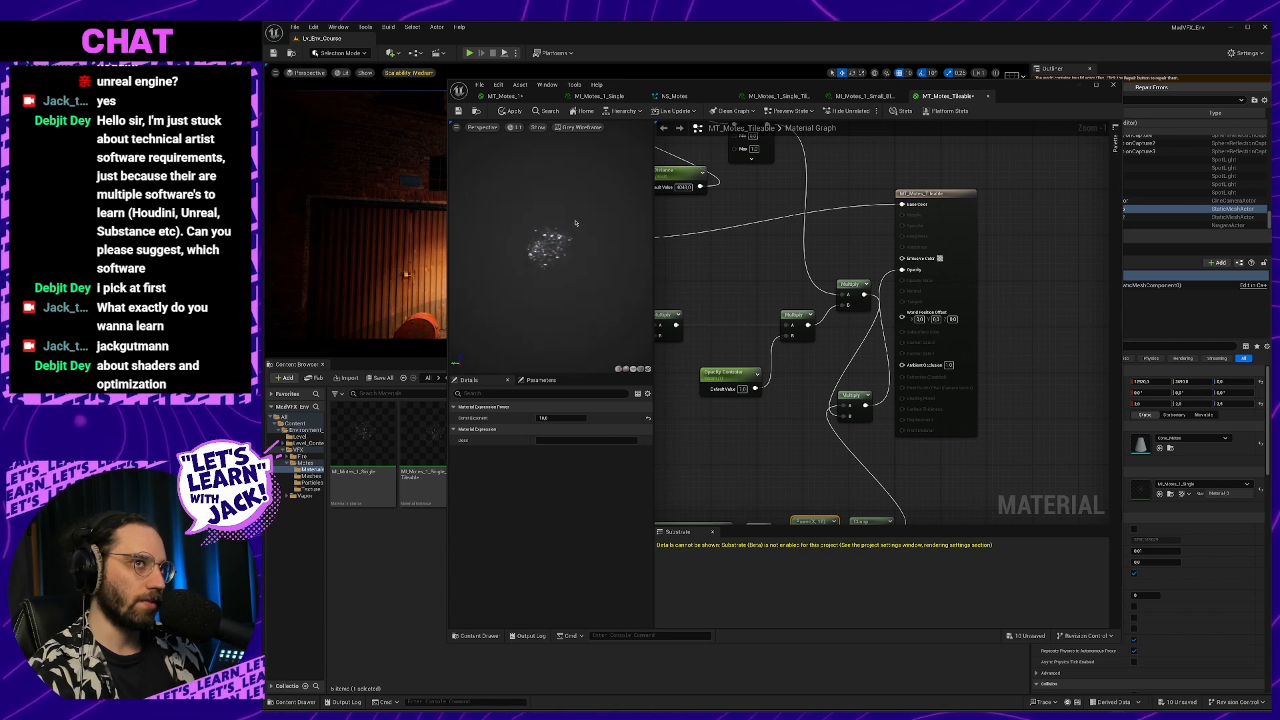
# Save the MT_Motes_Tileable material and move its editor window clear of the level view and material assets
pyautogui.hotkey('ctrl', 's')
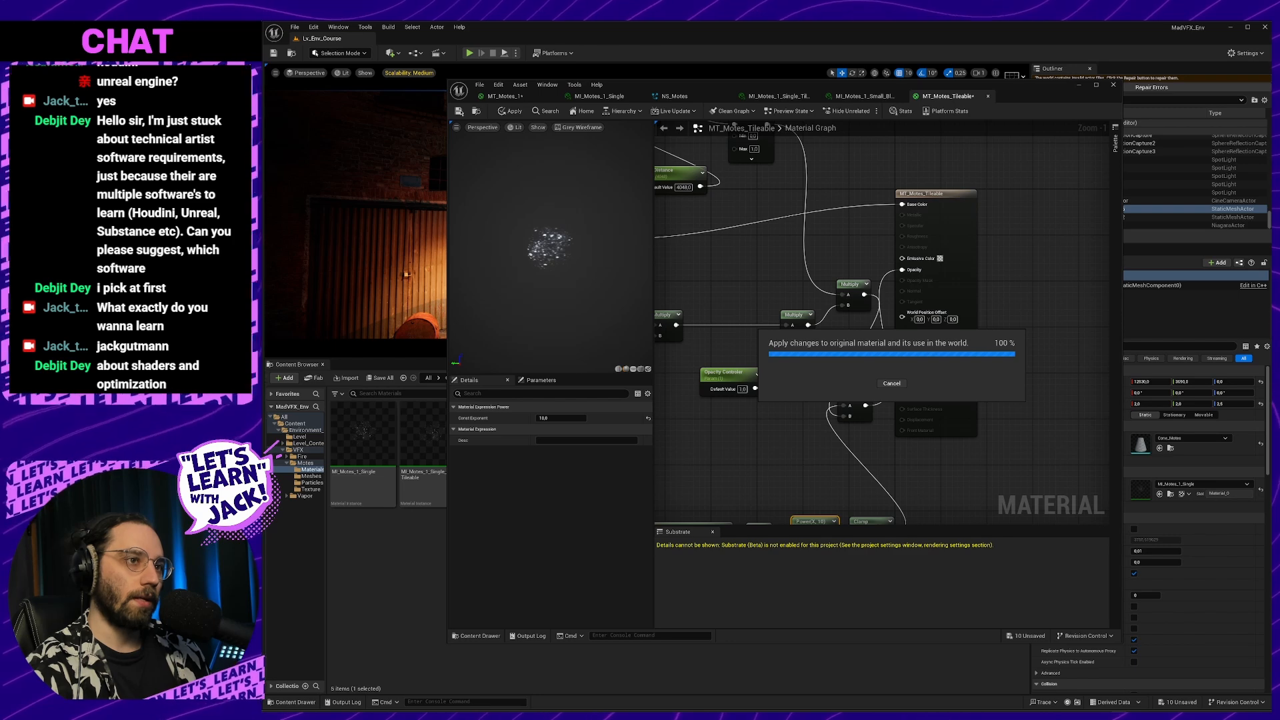
pyautogui.click(407, 542)
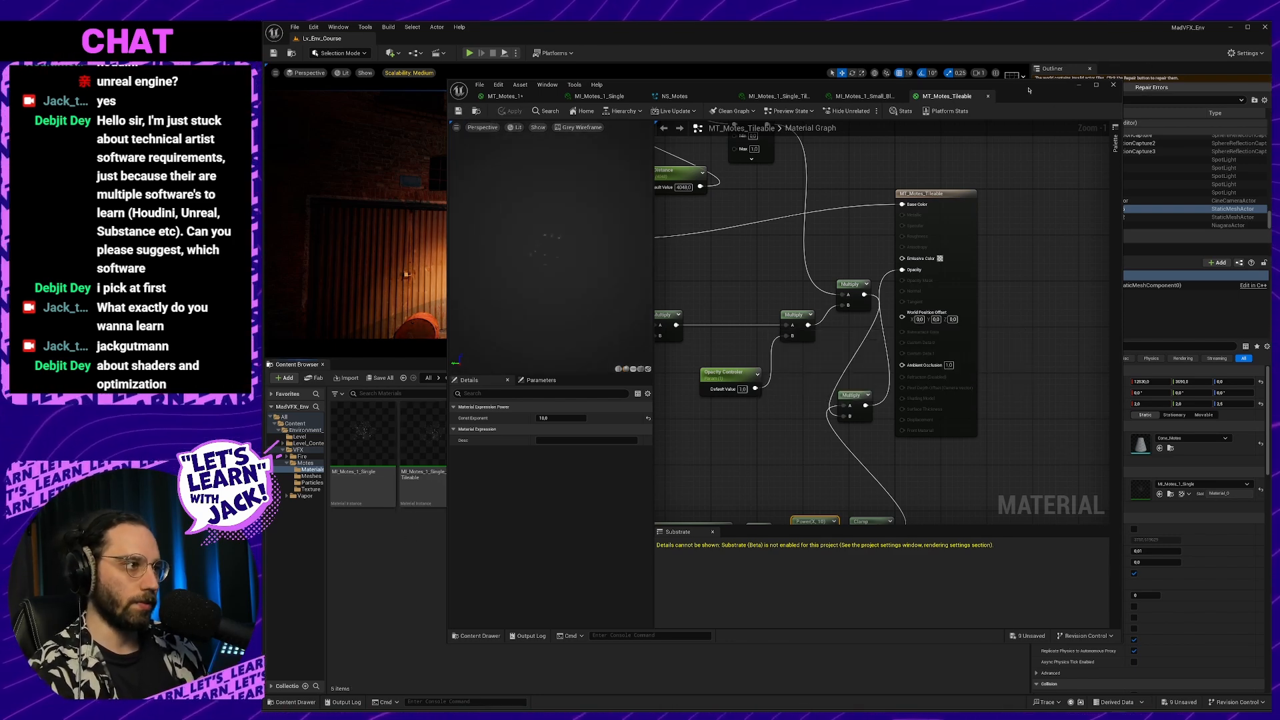
pyautogui.moveTo(1028, 89); pyautogui.dragTo(927, 577)
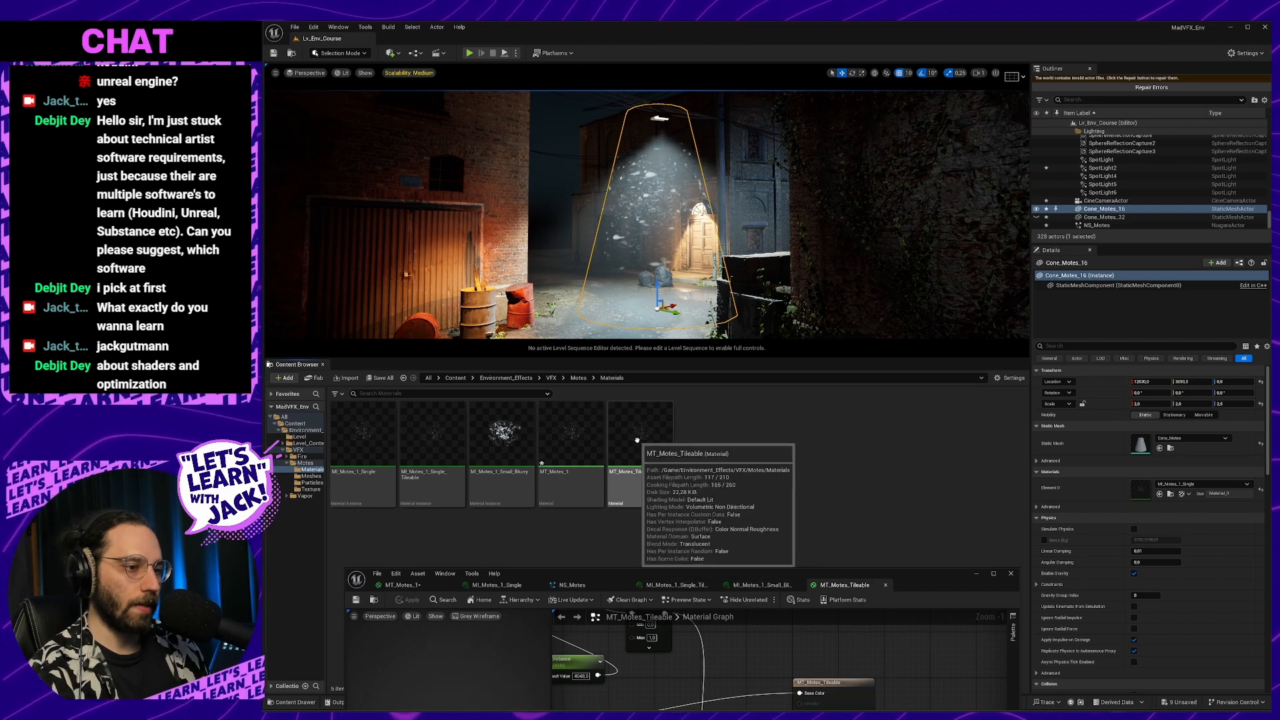
# Apply MT_Motes_Tileable to the light cone in the level, try MT_Motes_1 for comparison, and reapply MT_Motes_Tileable
pyautogui.moveTo(670, 435); pyautogui.dragTo(663, 208)
pyautogui.moveTo(706, 209); pyautogui.dragTo(663, 204, button='right')
pyautogui.click(656, 137)
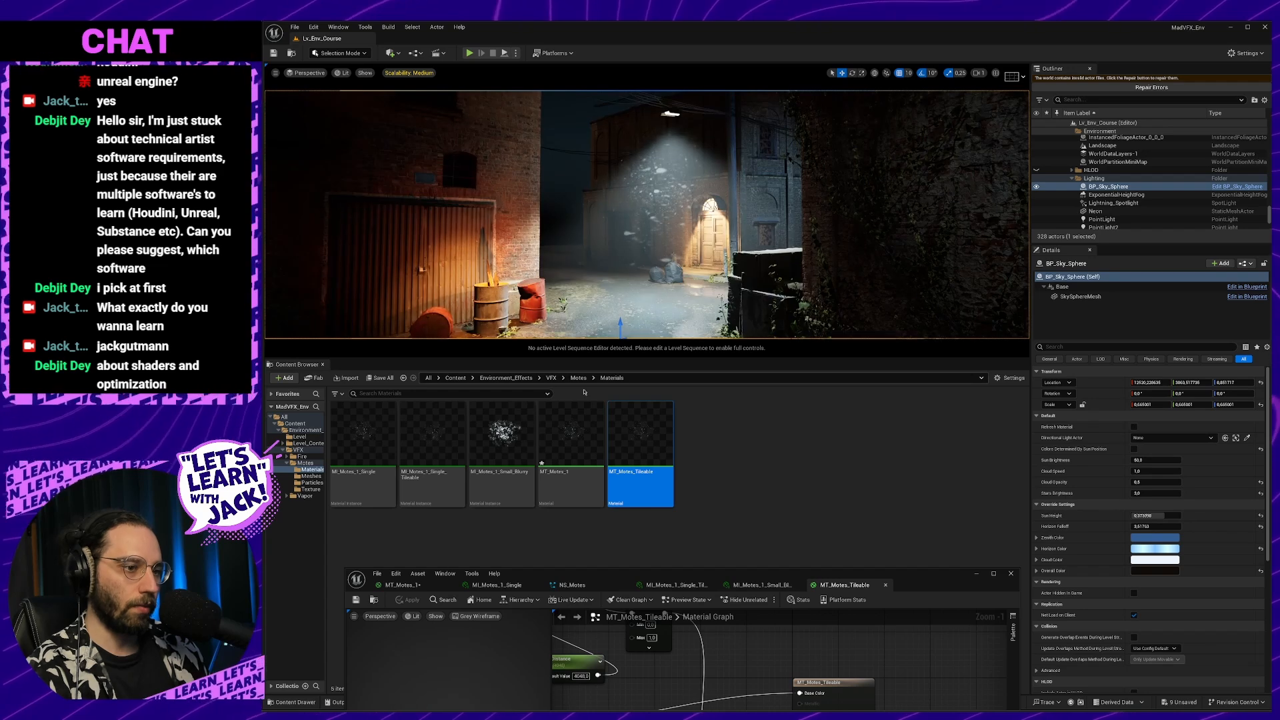
pyautogui.moveTo(571, 437); pyautogui.dragTo(660, 187)
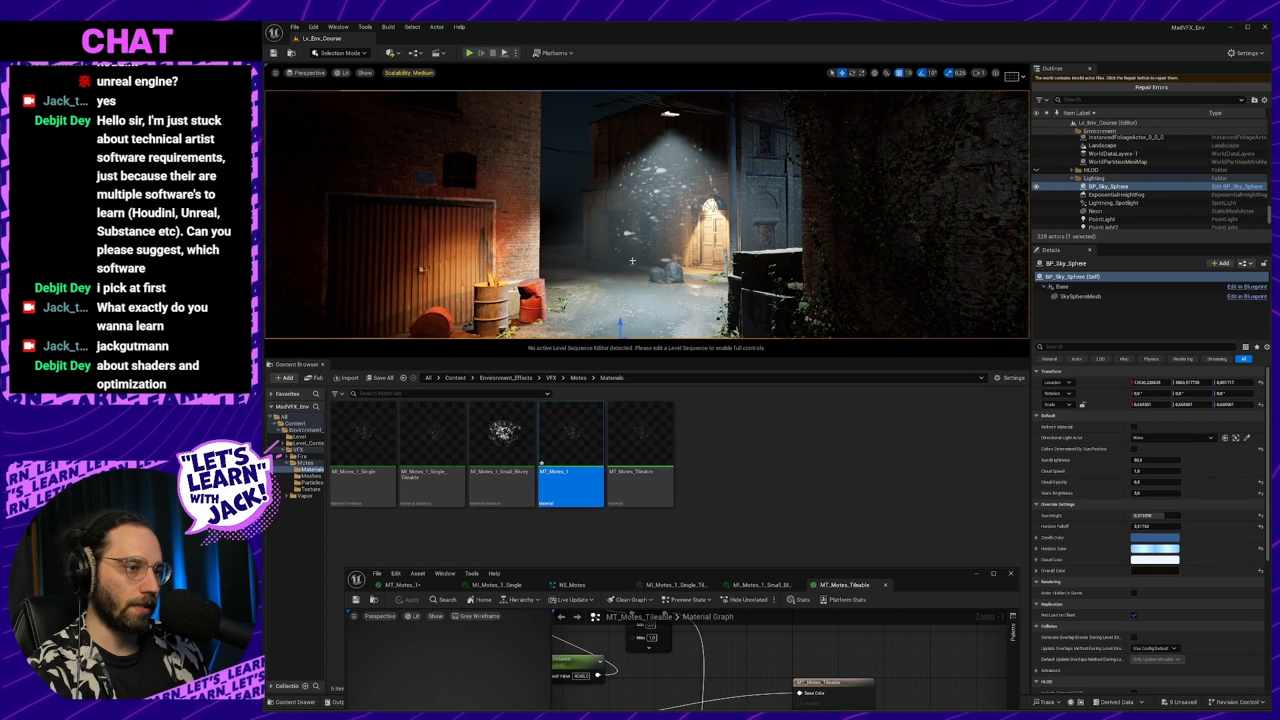
pyautogui.moveTo(640, 436); pyautogui.dragTo(678, 223)
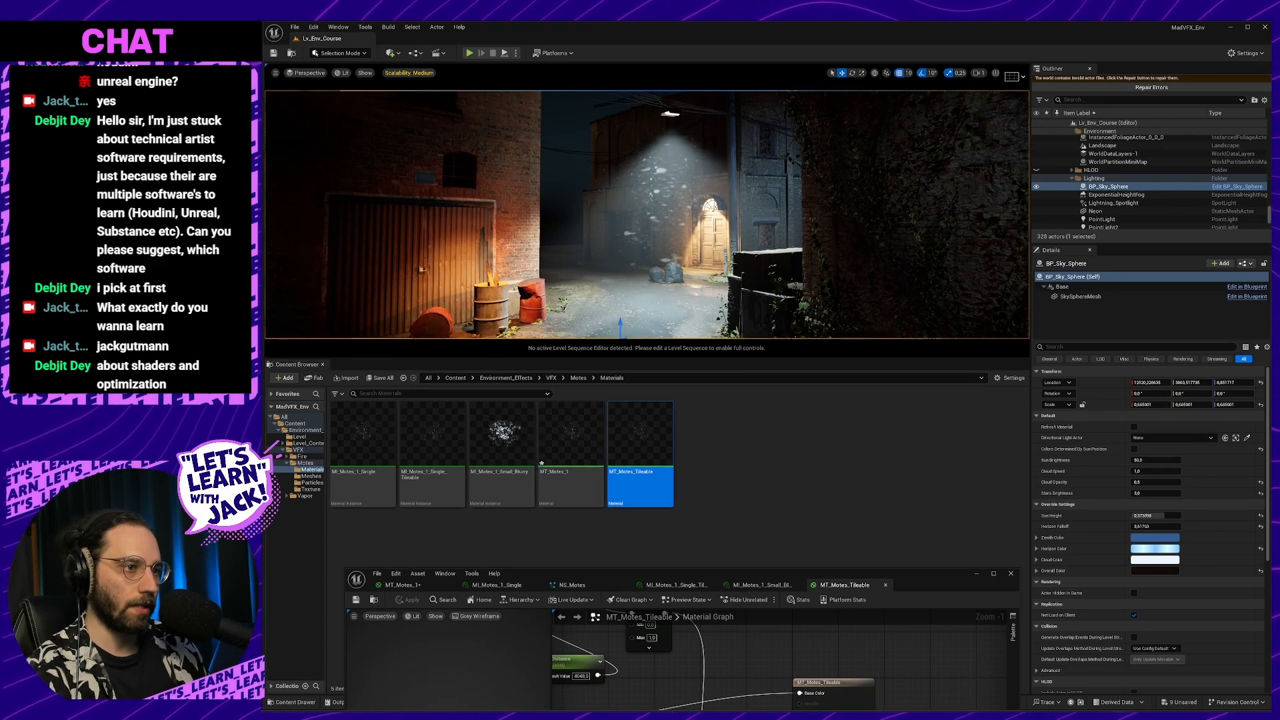
pyautogui.moveTo(678, 223)
pyautogui.mouseDown(button='right')
pyautogui.moveTo(639, 222)
pyautogui.moveTo(683, 230)
pyautogui.mouseUp(button='right')
# Select the motes cone in the level and rotate it about its vertical axis
pyautogui.click(683, 306)
pyautogui.press('r')
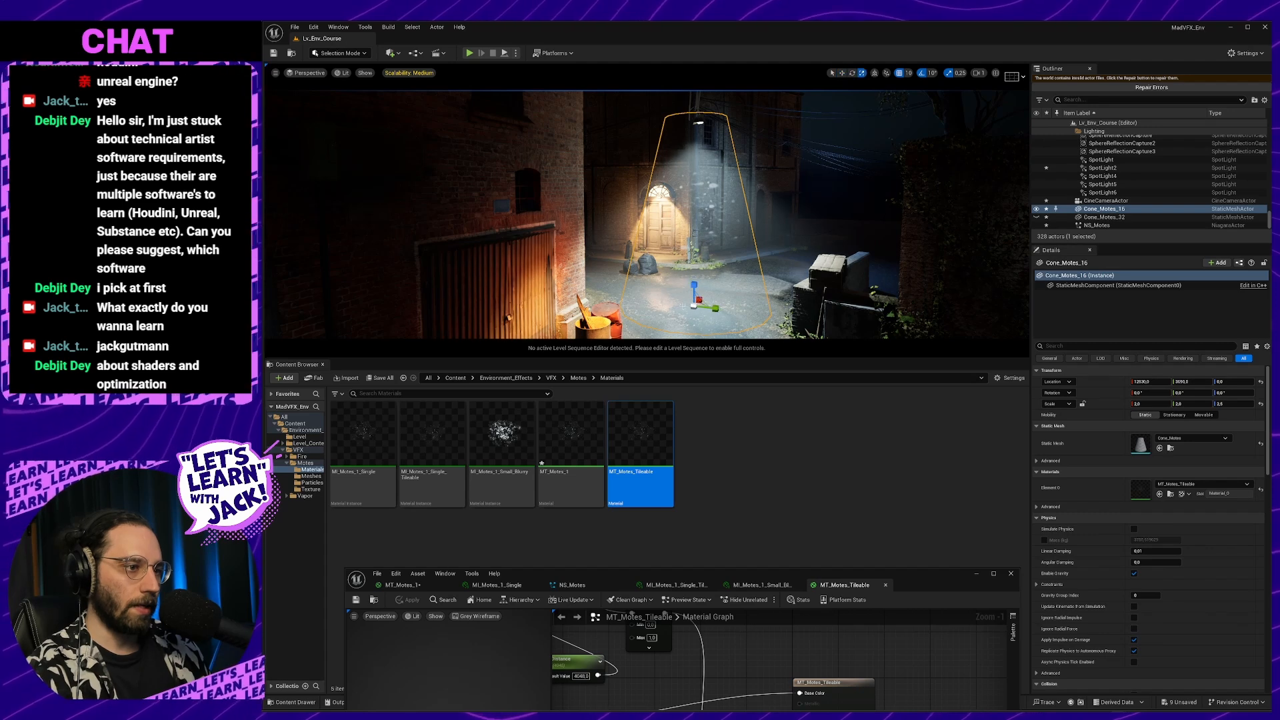
pyautogui.press('e')
pyautogui.moveTo(713, 298)
pyautogui.mouseDown()
pyautogui.moveTo(744, 314)
pyautogui.moveTo(647, 300)
pyautogui.moveTo(733, 280)
pyautogui.moveTo(734, 313)
pyautogui.mouseUp()
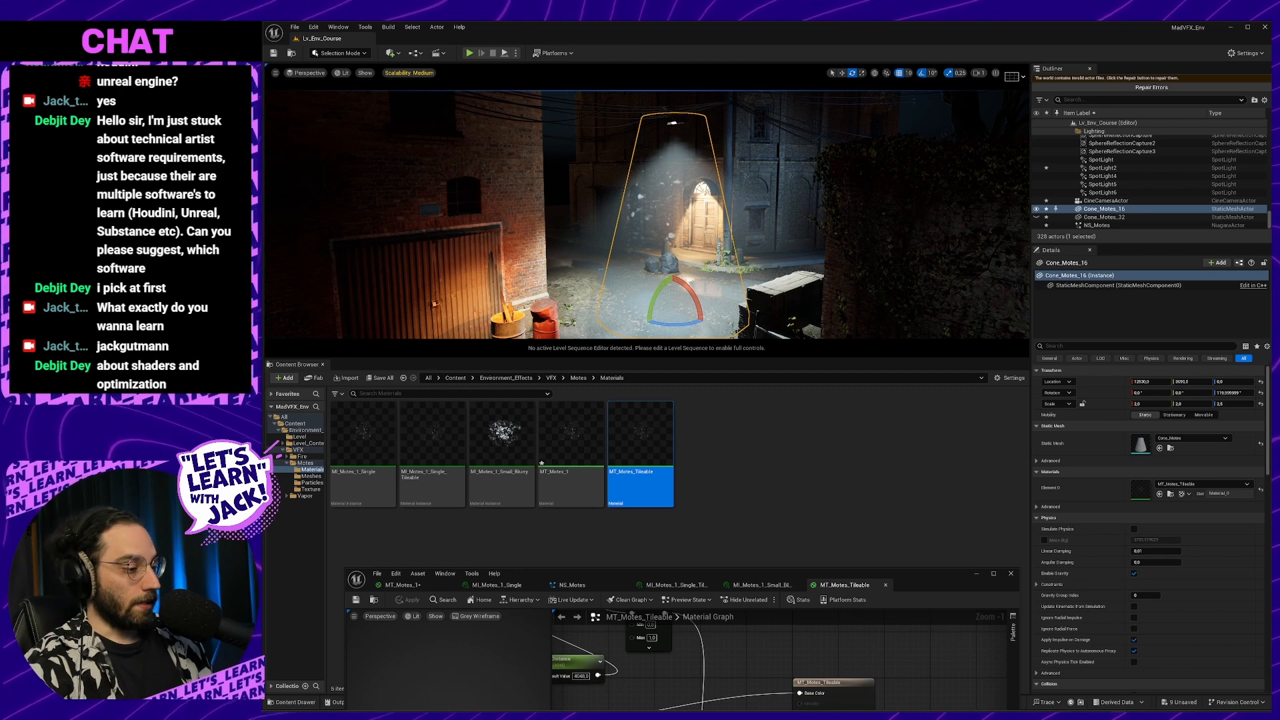
# Switch to Blender and enter Edit Mode on the Cylinder.001 cone to inspect its mesh and UV layout
pyautogui.hotkey('alt', 'Tab')
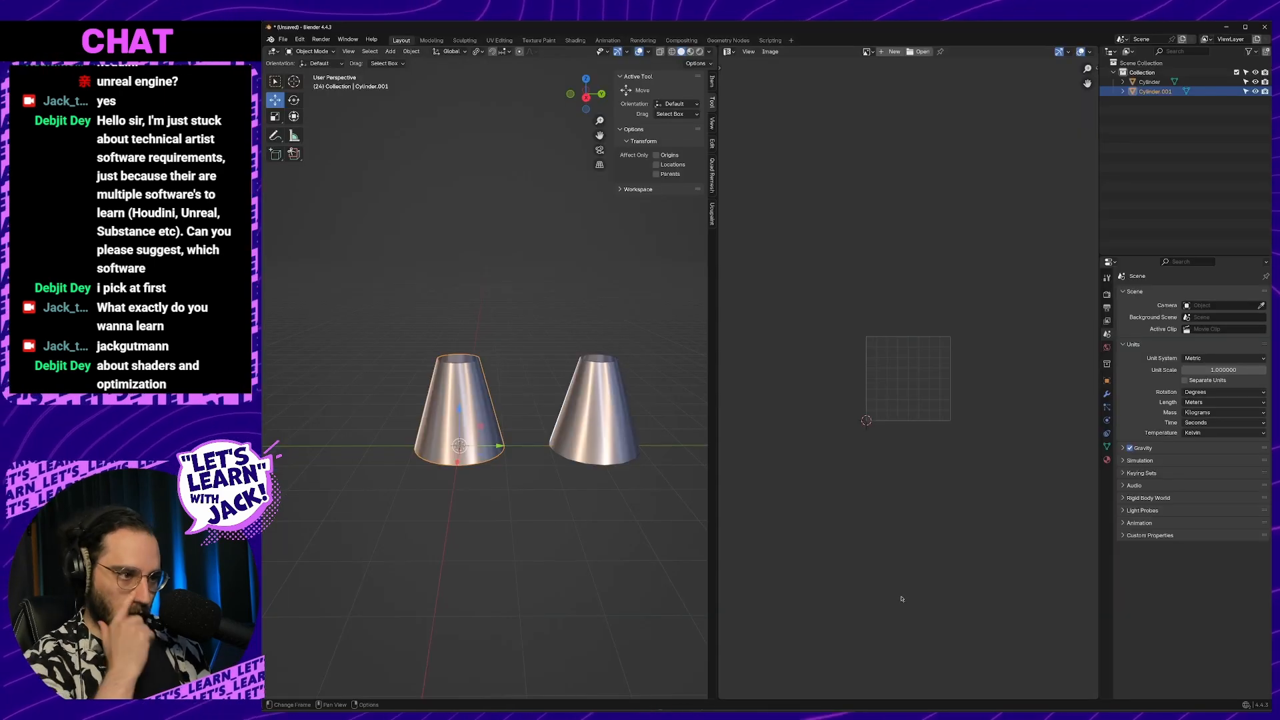
pyautogui.press('Tab')
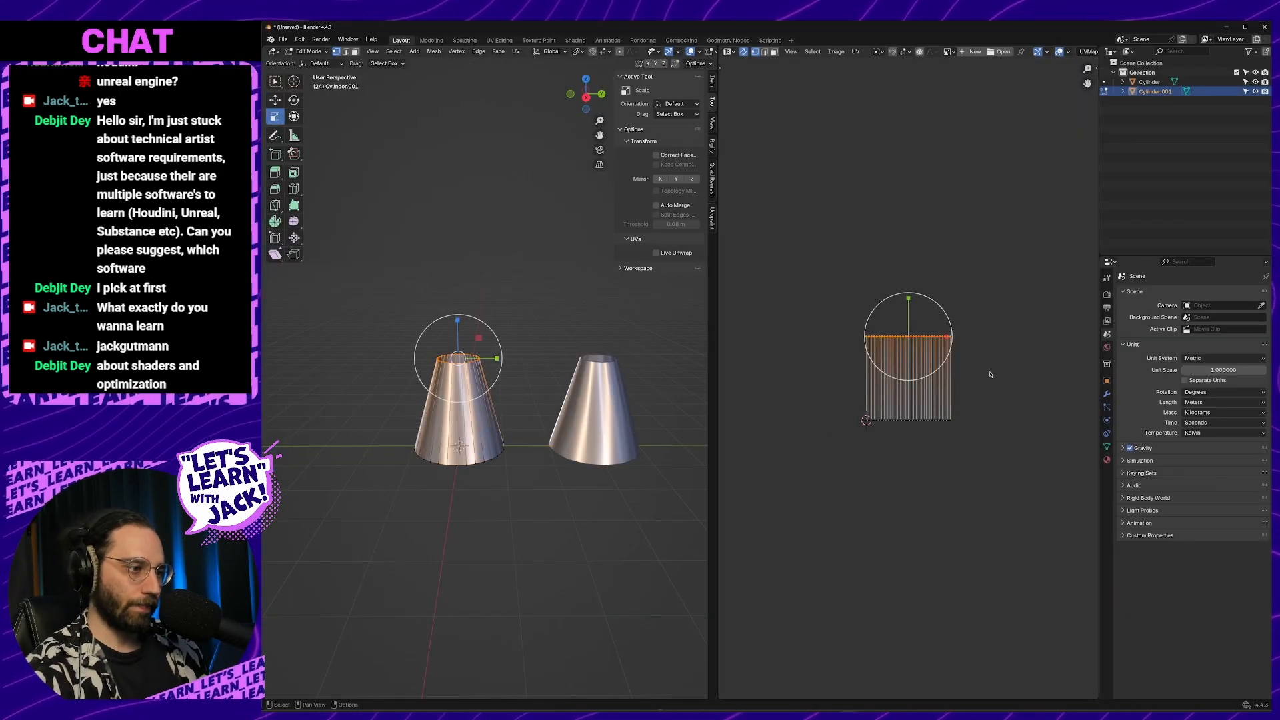
pyautogui.scroll(5, 509, 426)
pyautogui.keyDown('shift'); pyautogui.moveTo(514, 448); pyautogui.dragTo(533, 434, button='middle'); pyautogui.keyUp('shift')
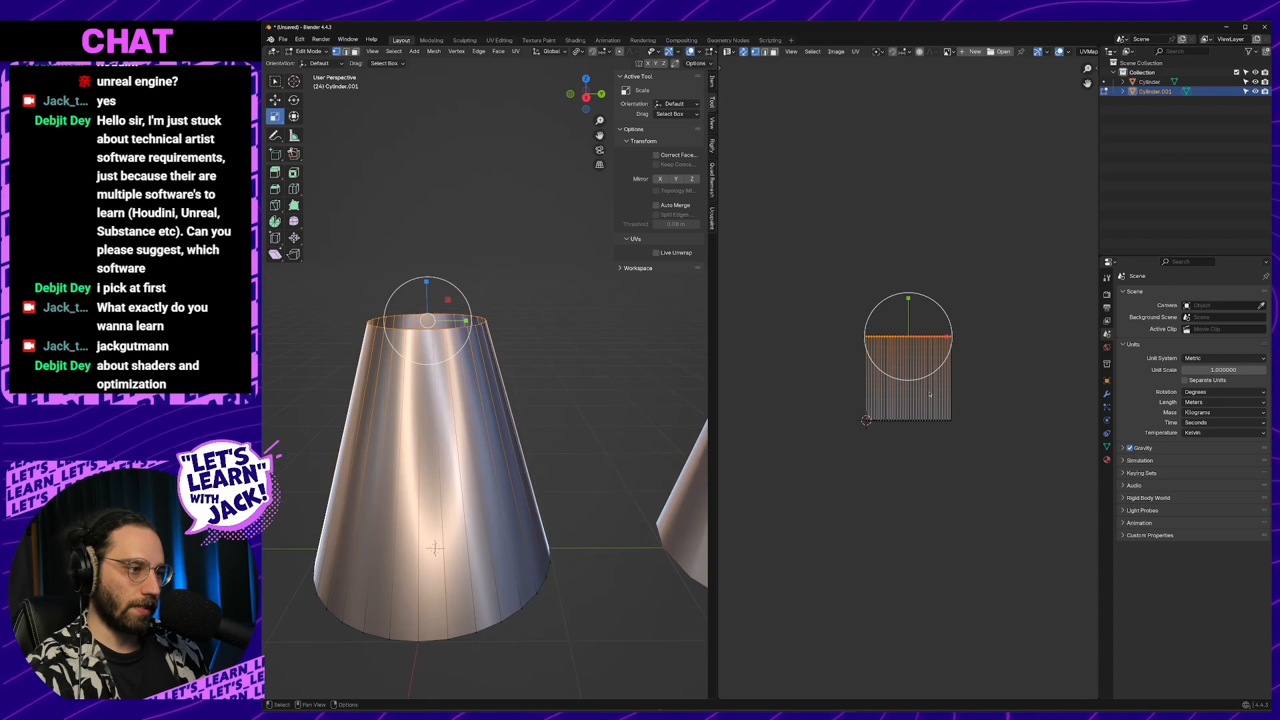
# Inspect the cone's UV layout and select a vertical edge on its side to see where the UV seam runs
pyautogui.hotkey('alt', 'a')
pyautogui.scroll(5, 897, 392)
pyautogui.scroll(1, 896, 392)
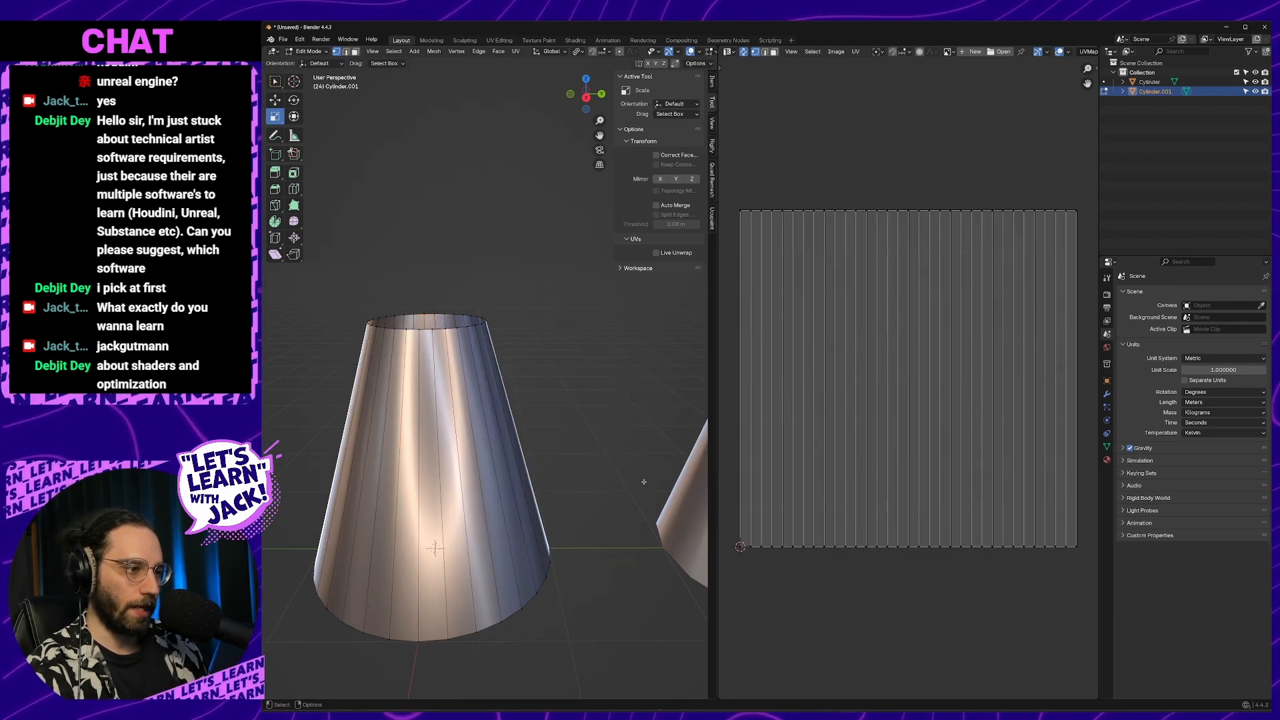
pyautogui.moveTo(523, 380); pyautogui.dragTo(619, 360, button='middle')
pyautogui.click(615, 364)
pyautogui.keyDown('shift'); pyautogui.moveTo(600, 305); pyautogui.dragTo(553, 304, button='middle'); pyautogui.keyUp('shift')
pyautogui.keyDown('shift'); pyautogui.moveTo(633, 336); pyautogui.dragTo(494, 357, button='middle'); pyautogui.keyUp('shift')
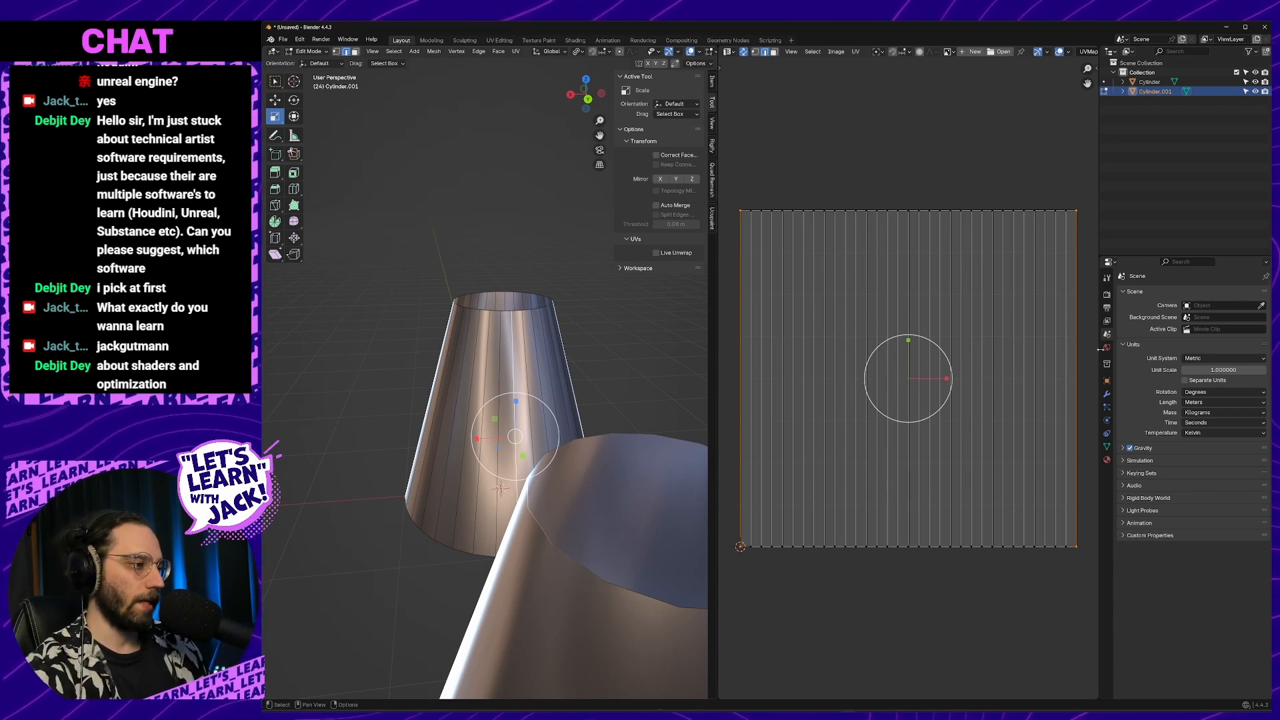
# Switch to Unreal Engine, undo the cone's last rotation, and rotate it again about its vertical axis to check the motes
pyautogui.hotkey('alt', 'Tab')
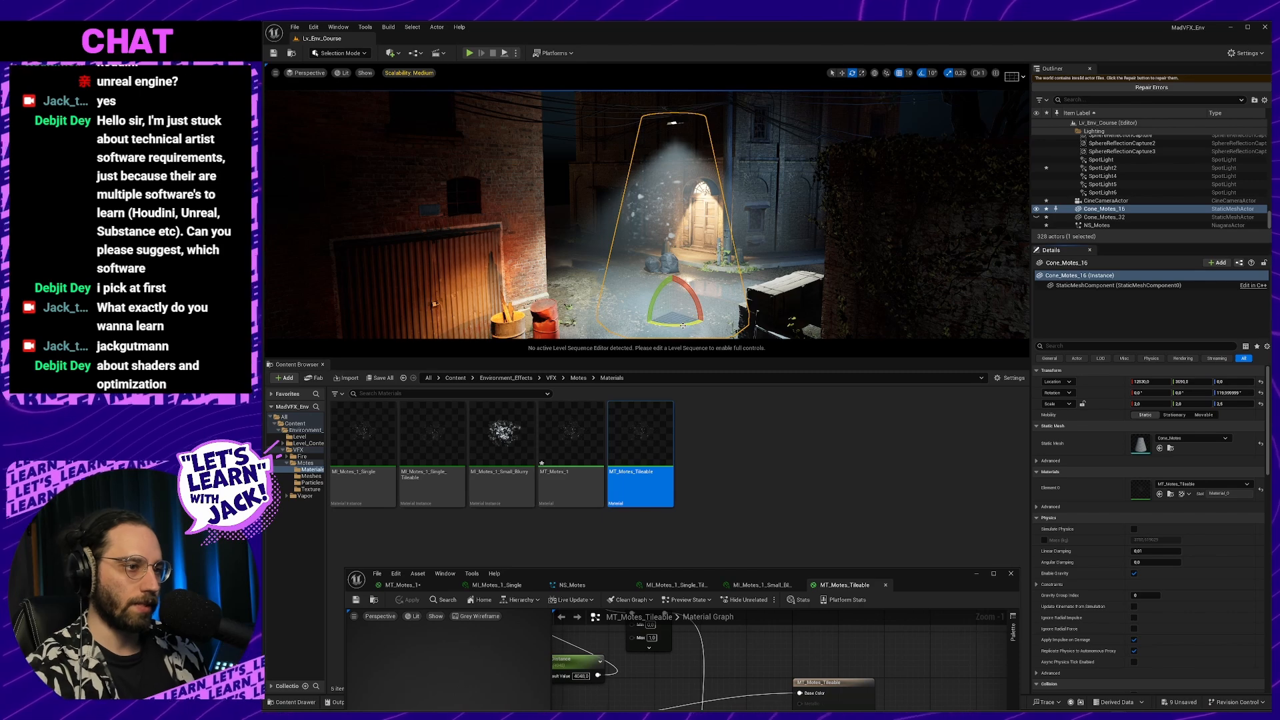
pyautogui.hotkey('ctrl', 'z')
pyautogui.moveTo(699, 320); pyautogui.dragTo(681, 203, button='right')
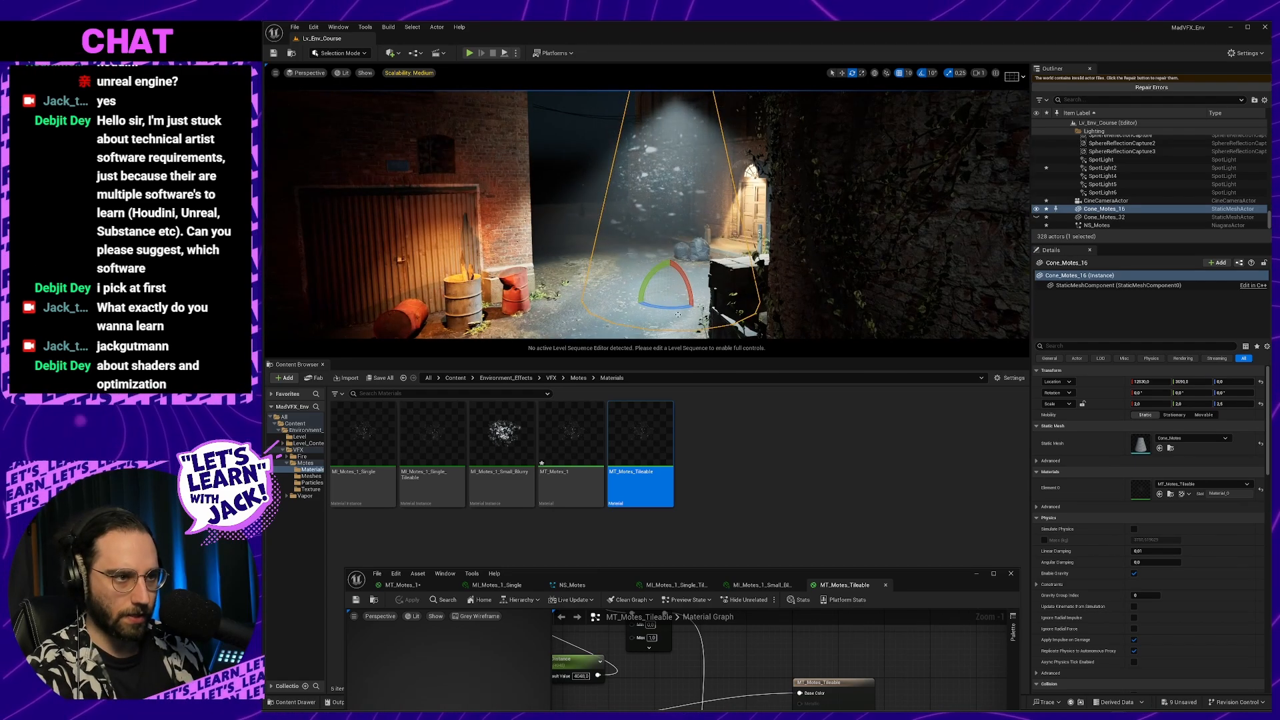
pyautogui.moveTo(666, 306); pyautogui.dragTo(705, 299)
pyautogui.press('w')
pyautogui.moveTo(704, 298); pyautogui.dragTo(673, 295, button='right')
pyautogui.press('s')
pyautogui.moveTo(672, 296)
pyautogui.mouseDown()
pyautogui.moveTo(704, 288)
pyautogui.moveTo(686, 297)
pyautogui.mouseUp()
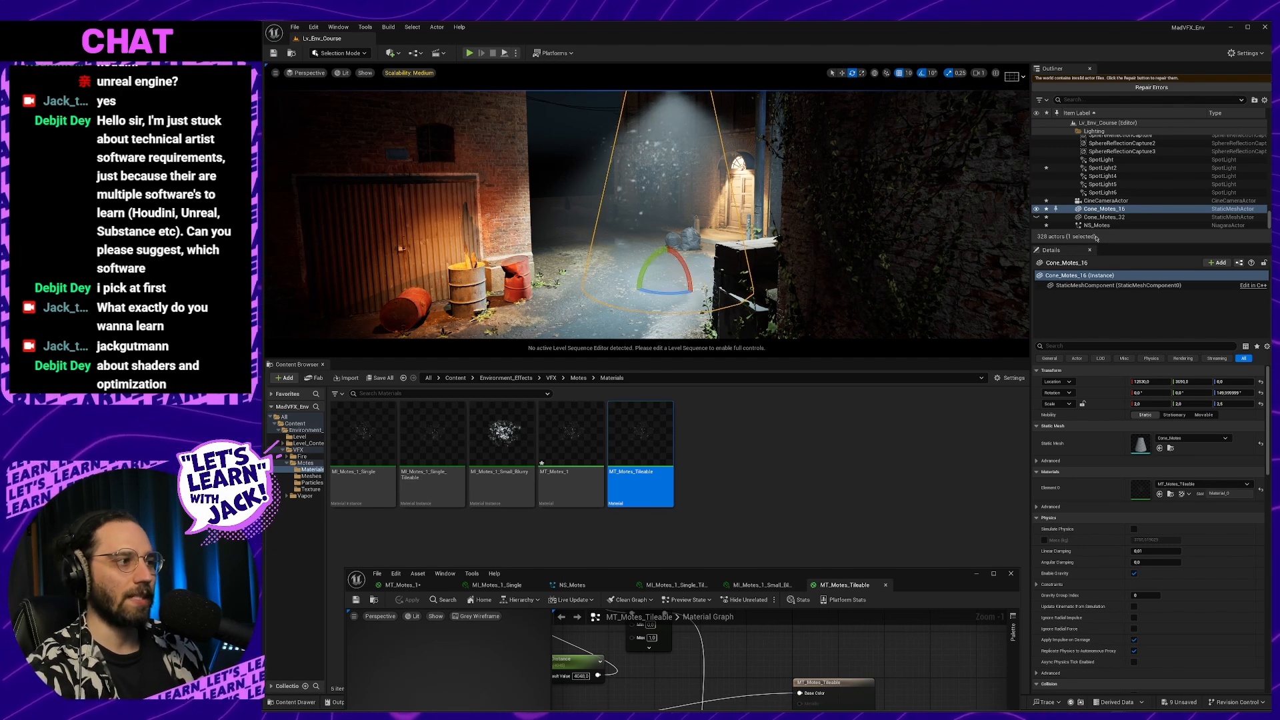
# Hide Cone_Motes_16 in the level, make Cone_Motes_32 visible, and select Cone_Motes_32
pyautogui.click(1138, 211)
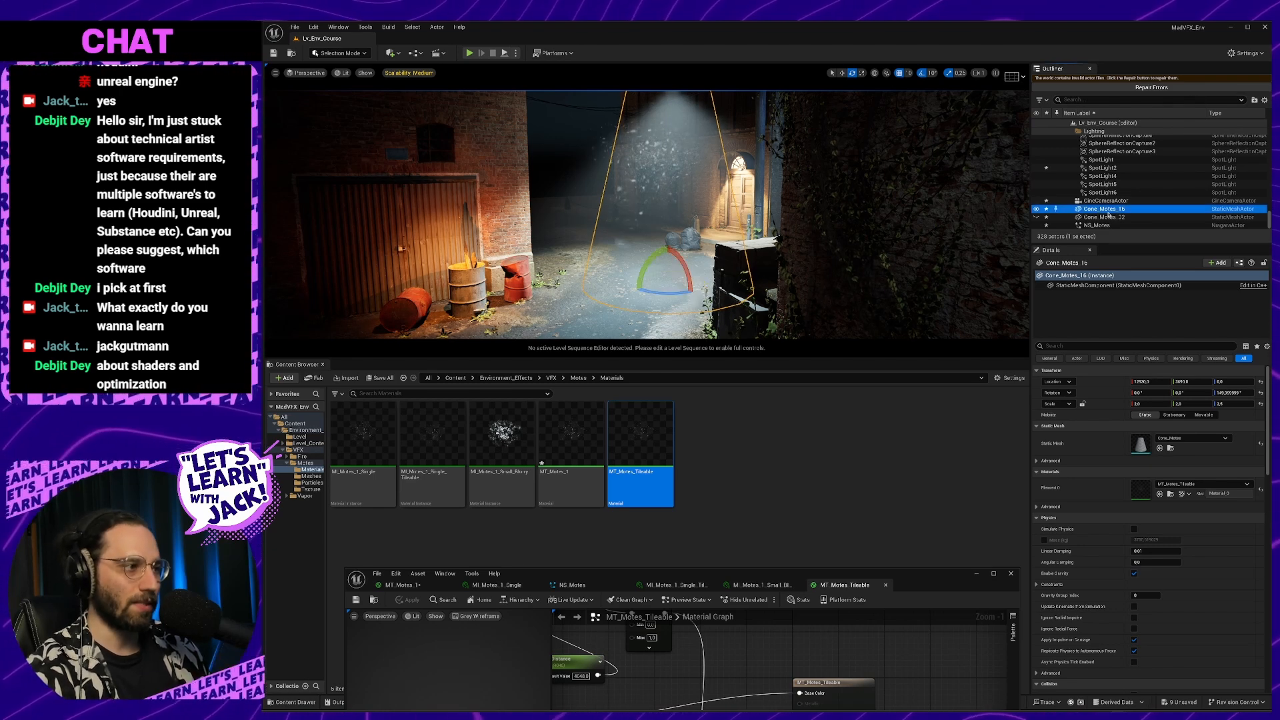
pyautogui.click(1036, 209)
pyautogui.click(1035, 217)
pyautogui.click(1115, 218)
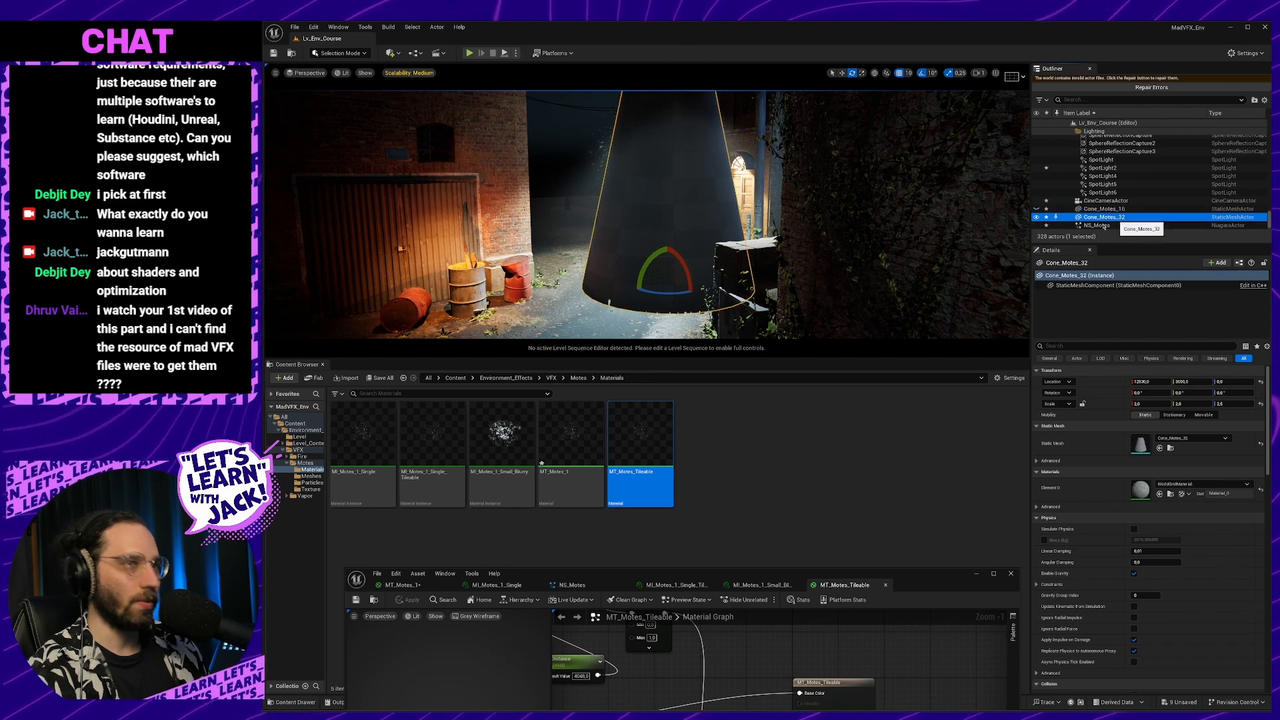
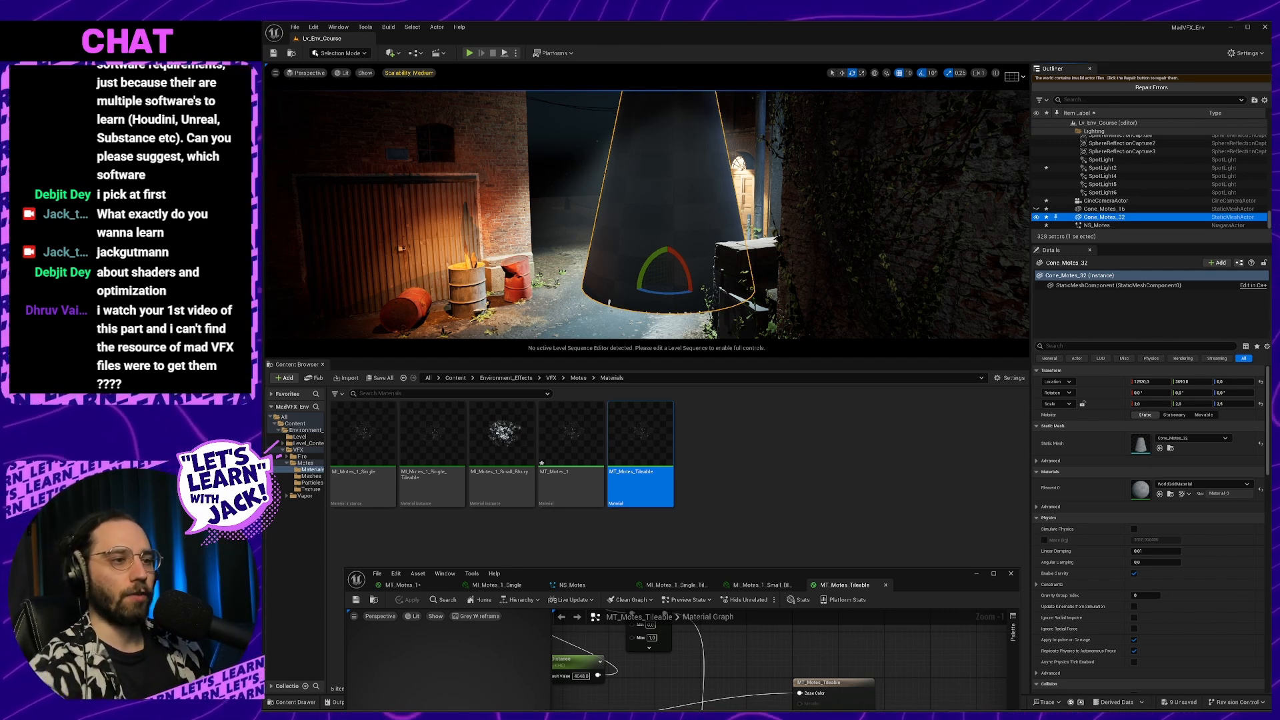
# Apply MT_Motes_Tileable to Cone_Motes_32 and try rotating the cone about its vertical axis
pyautogui.moveTo(718, 231); pyautogui.dragTo(688, 246, button='right')
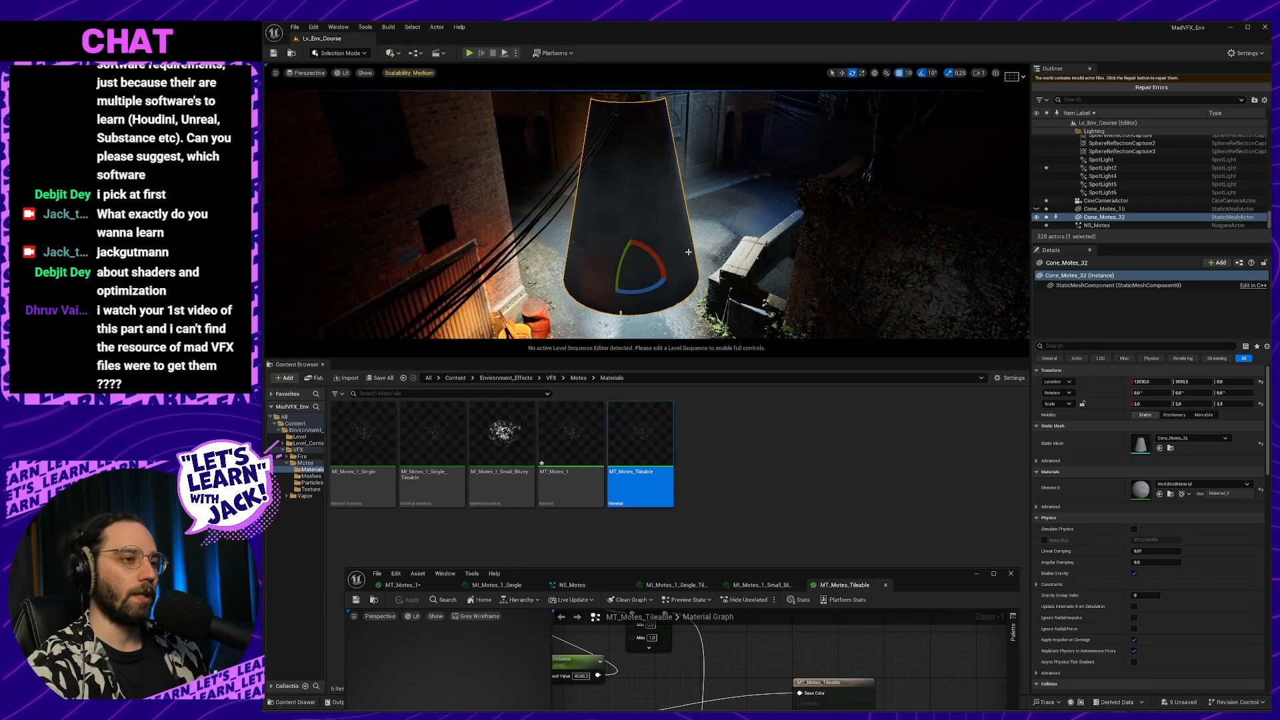
pyautogui.moveTo(729, 286); pyautogui.dragTo(729, 287, button='right')
pyautogui.moveTo(640, 447); pyautogui.dragTo(663, 215)
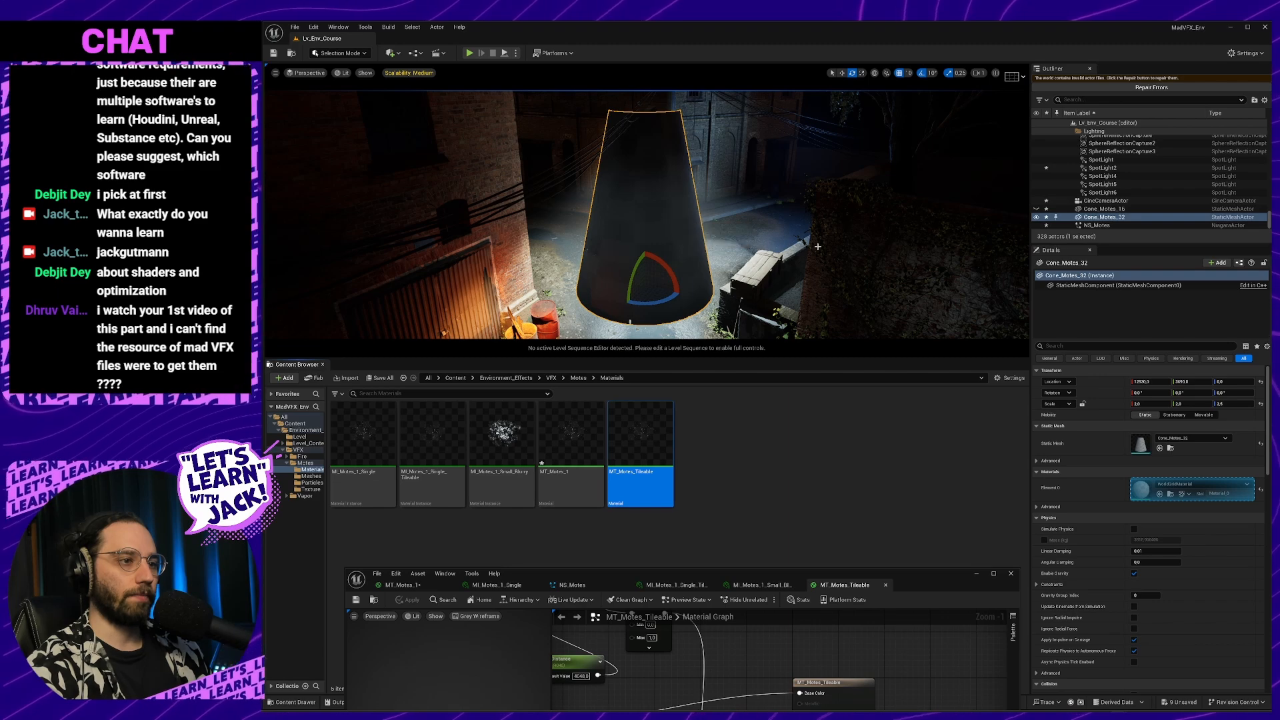
pyautogui.moveTo(818, 247); pyautogui.dragTo(818, 247, button='right')
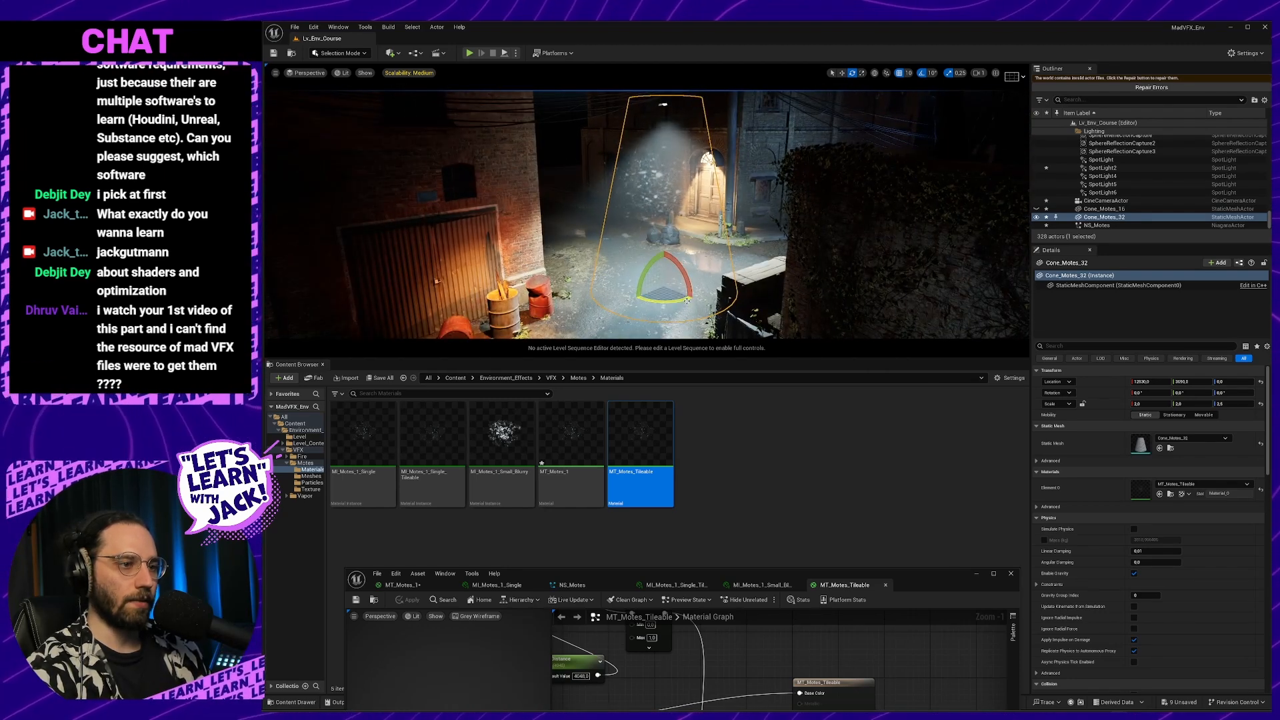
pyautogui.moveTo(687, 301); pyautogui.dragTo(650, 301)
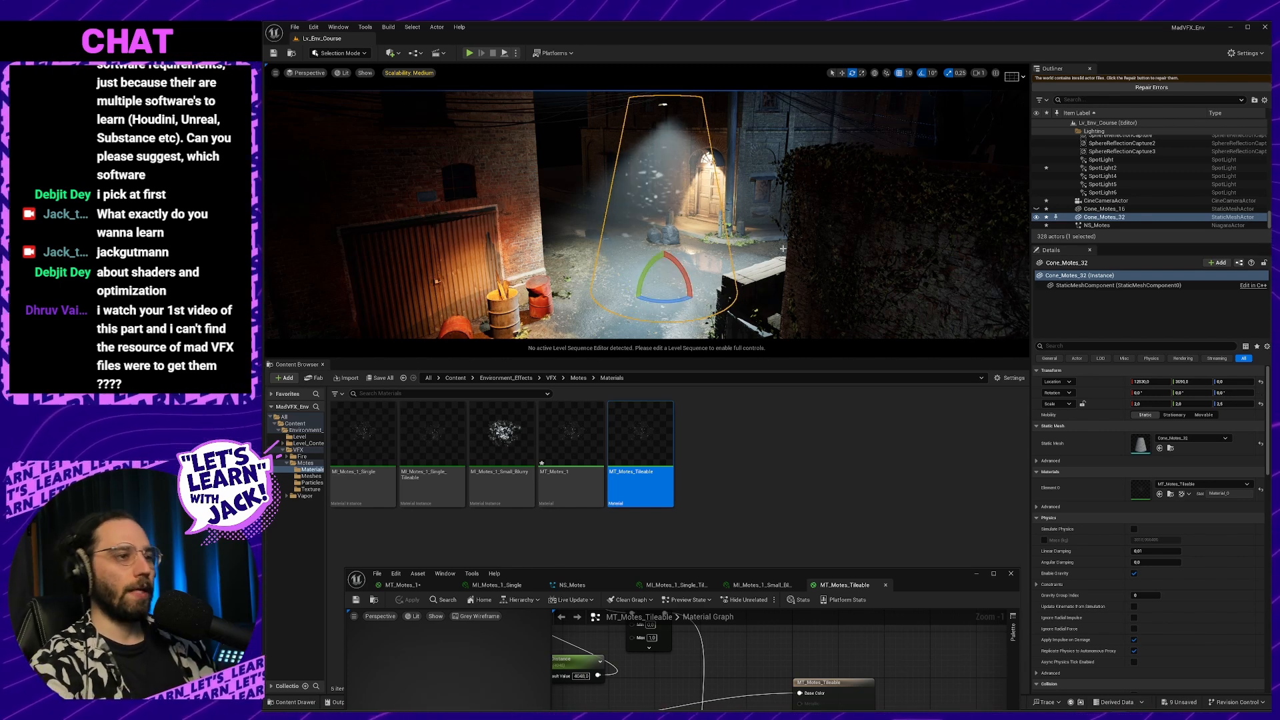
# Compare the light beam with Cone_Motes_32 hidden and shown, and focus the view on the cone
pyautogui.click(1036, 217)
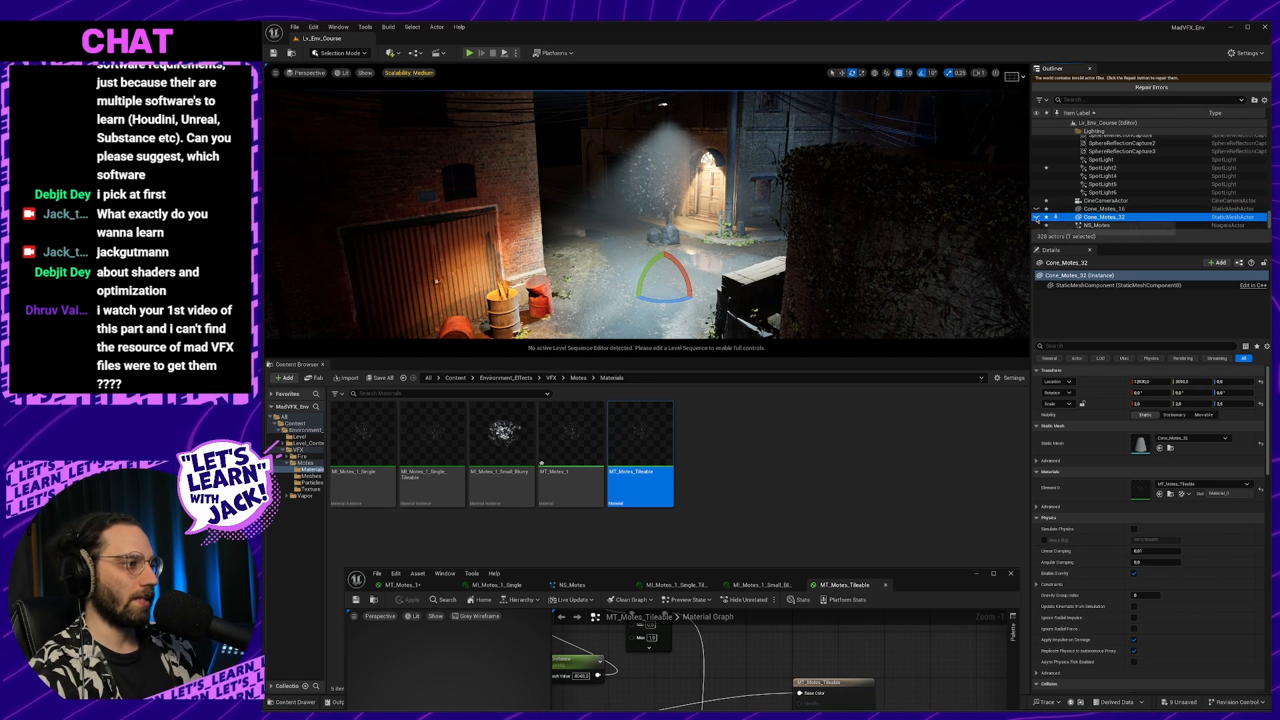
pyautogui.click(1035, 216)
pyautogui.press('f')
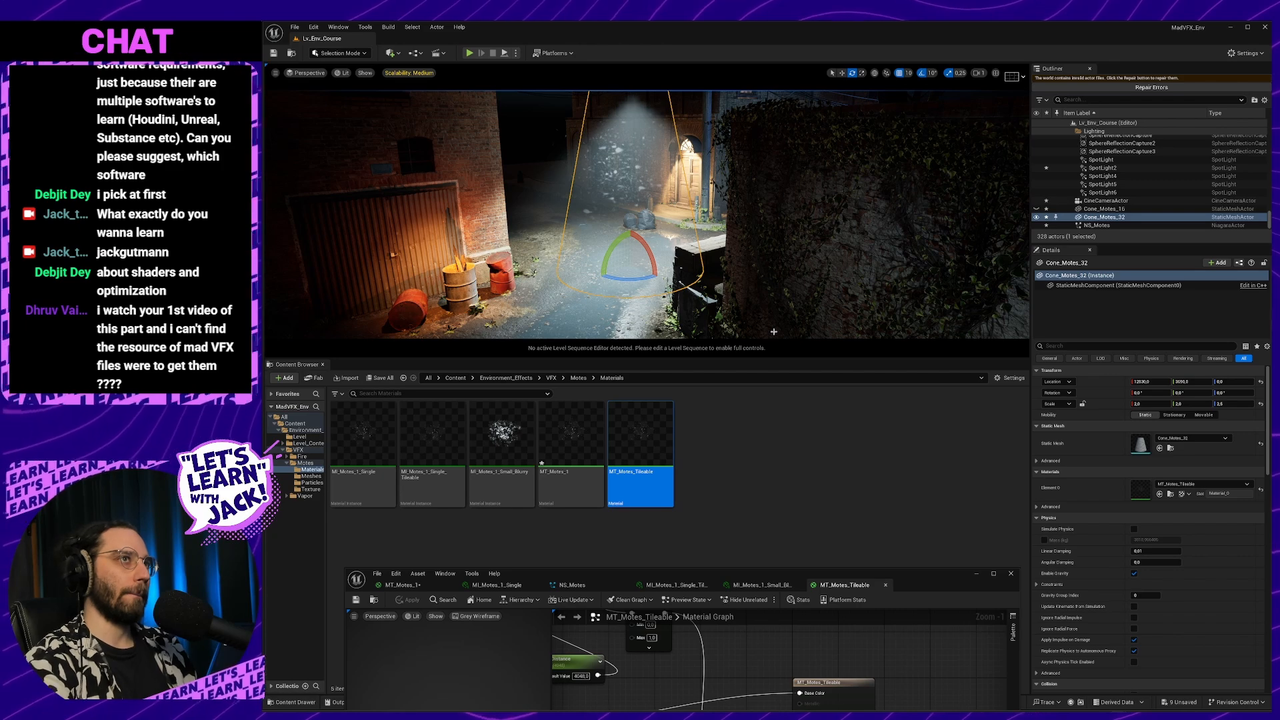
# Play the Motes Mesh Optimization lesson in the browser and return to the MT_Motes_Tileable material graph
pyautogui.hotkey('alt', 'Tab')
pyautogui.click(596, 317)
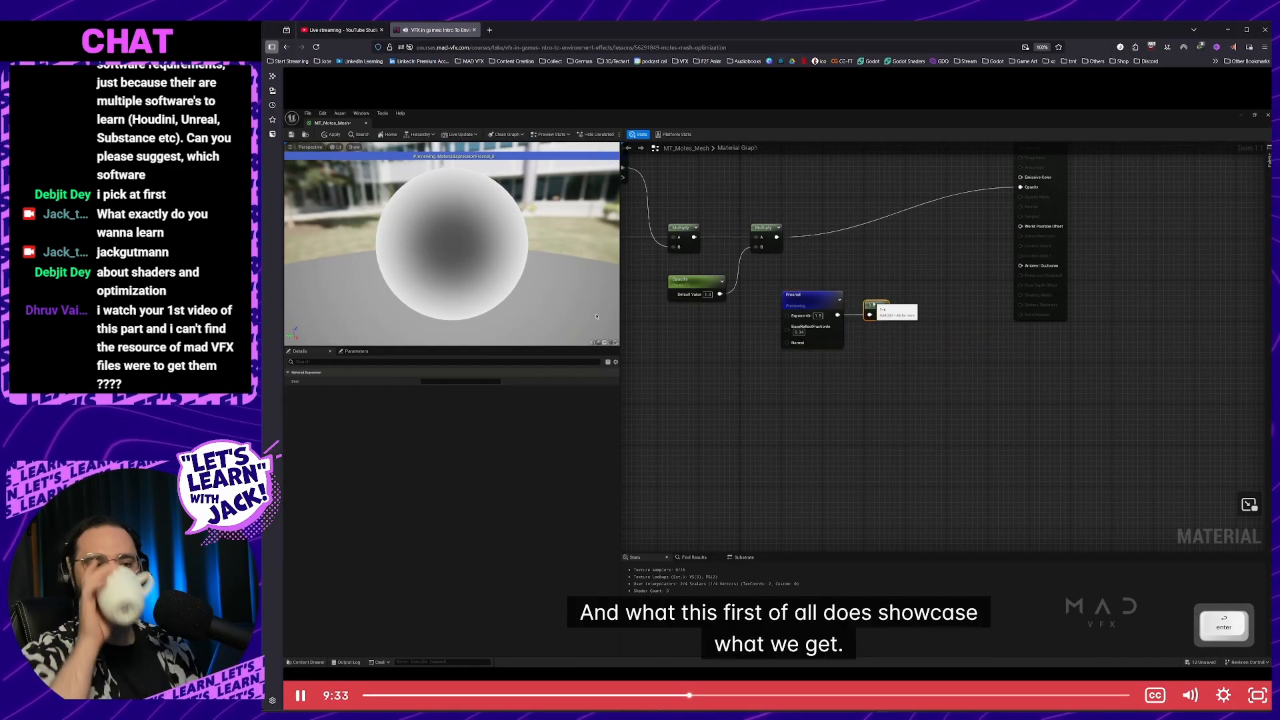
pyautogui.hotkey('alt', 'Tab')
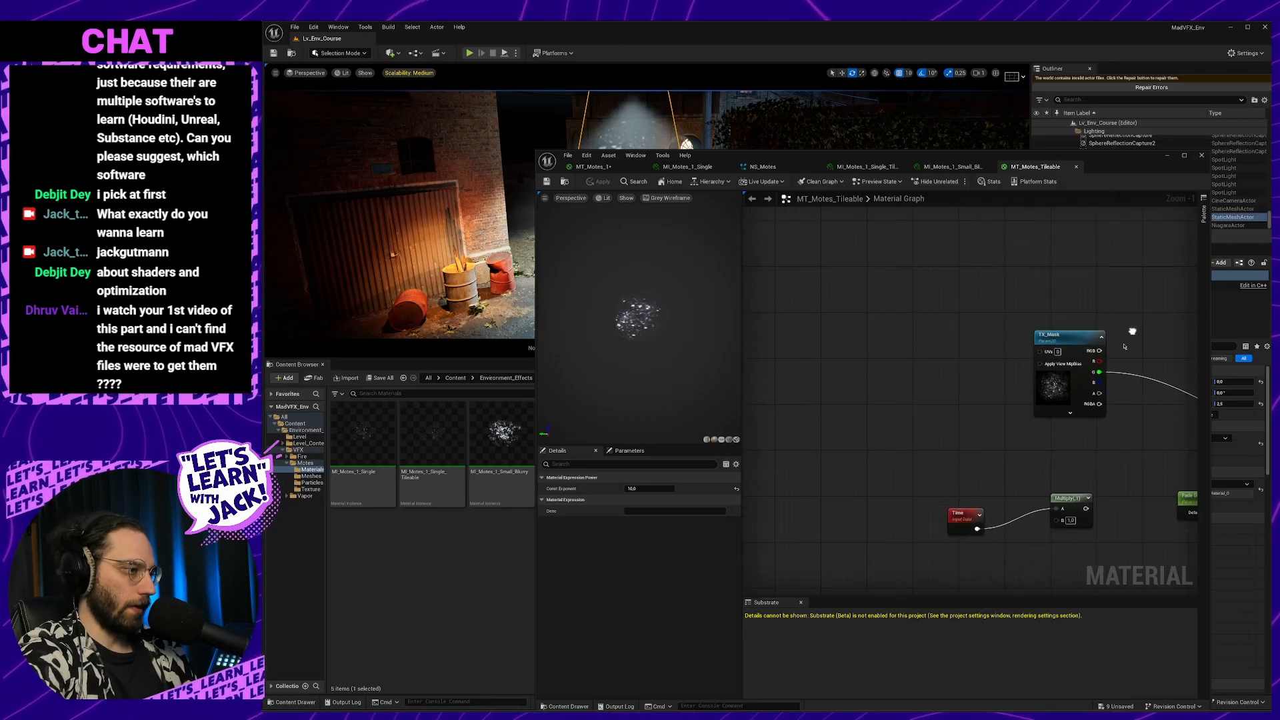
# Add a TextureCoordinate node ahead of the TX_Mask texture sample in the MT_Motes_Tileable graph
pyautogui.moveTo(1039, 351); pyautogui.dragTo(946, 337)
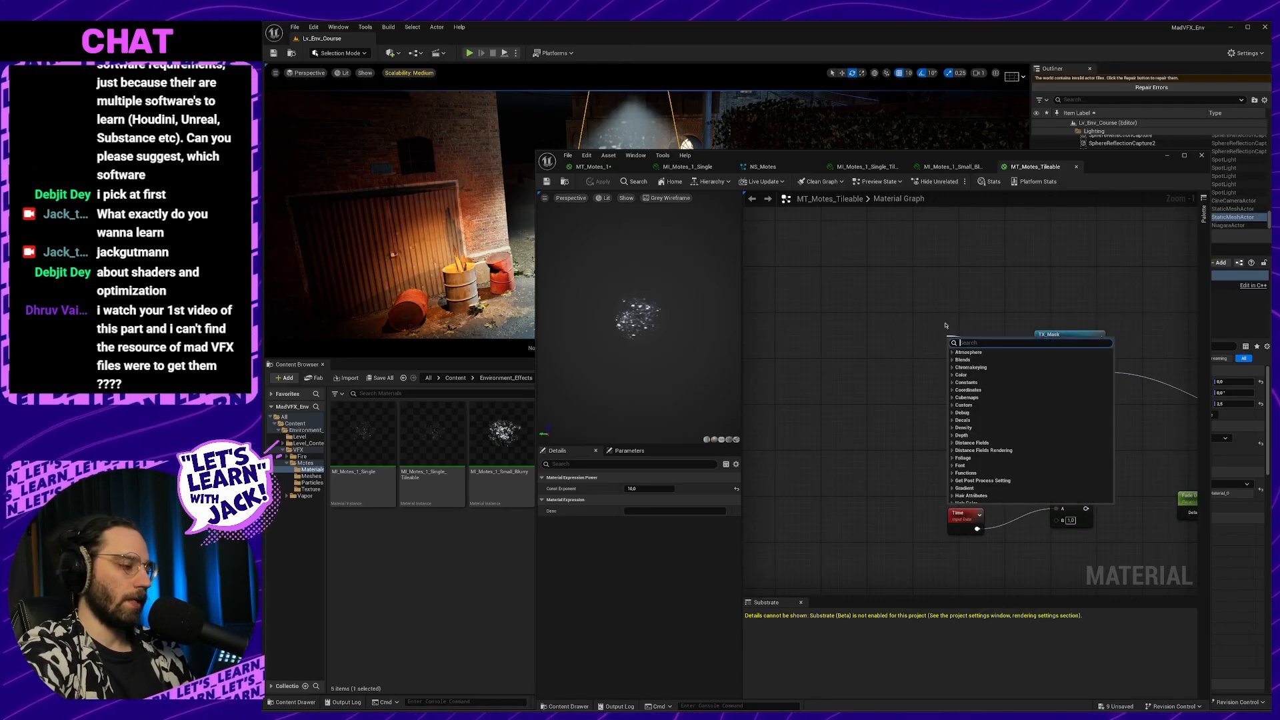
pyautogui.click(915, 295)
pyautogui.click(870, 340)
pyautogui.rightClick(870, 340)
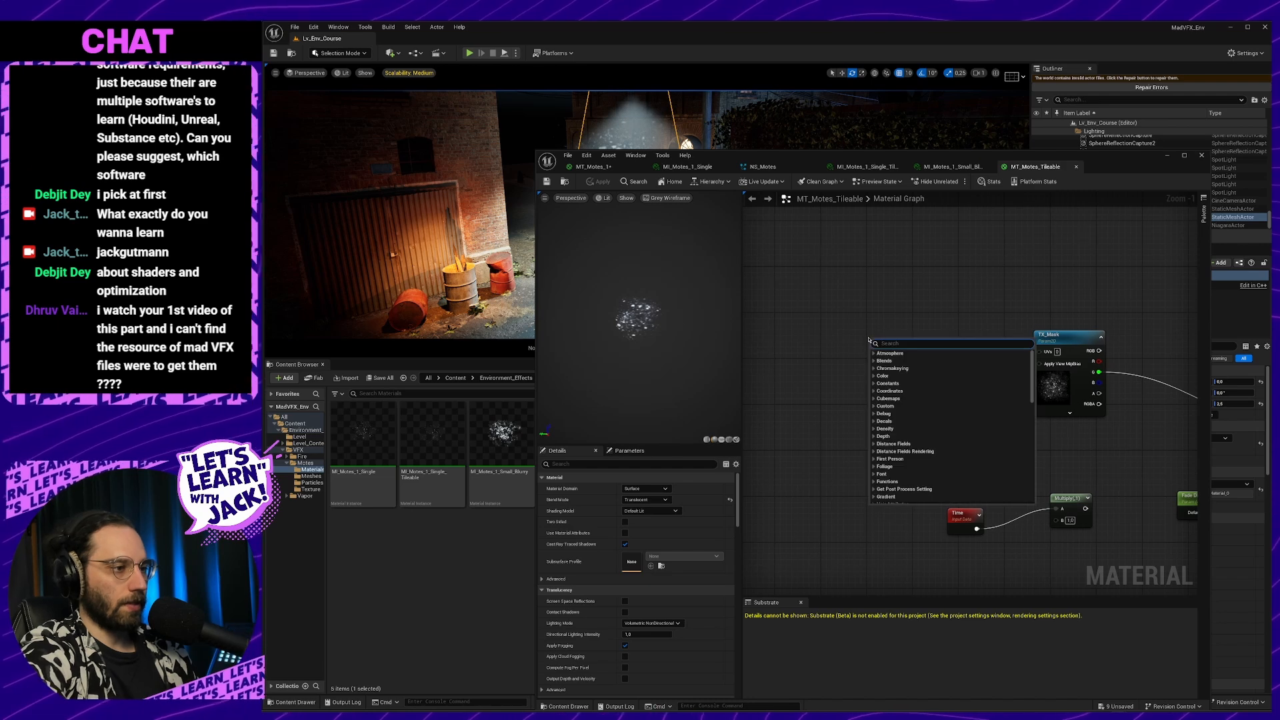
pyautogui.write('yte')
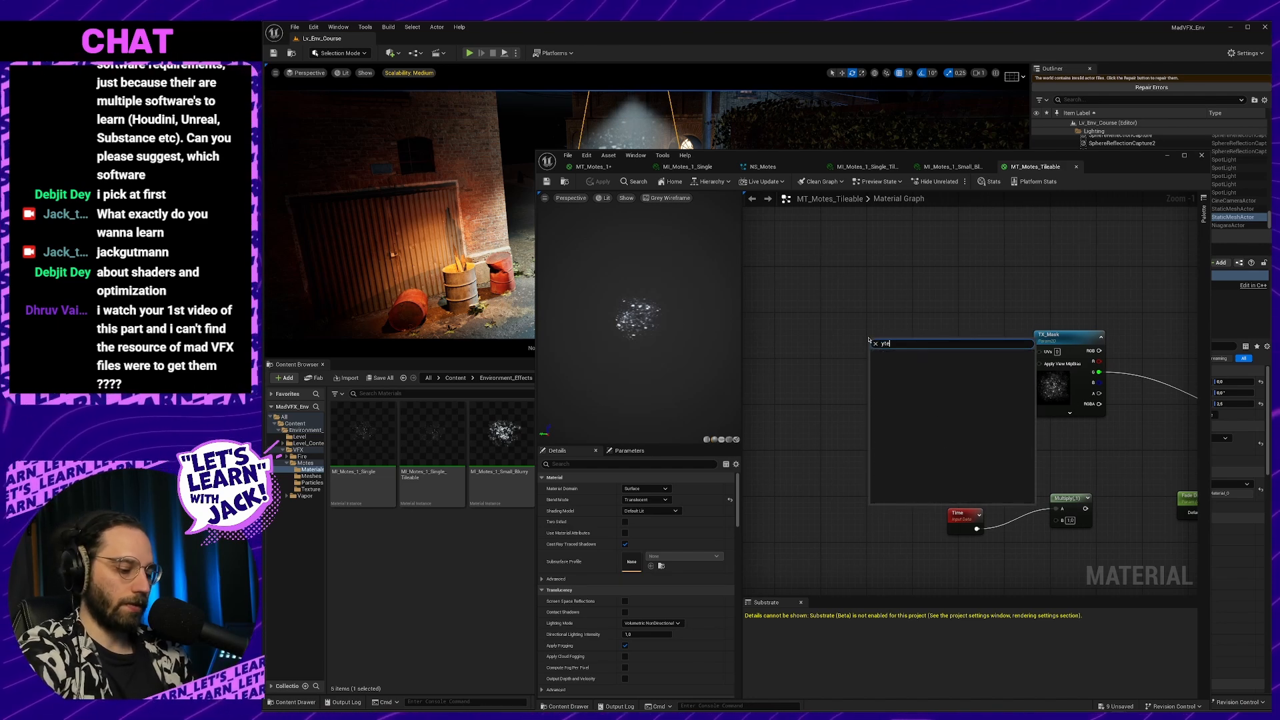
pyautogui.press('BackSpace')
pyautogui.press('BackSpace')
pyautogui.press('BackSpace')
pyautogui.write('t')
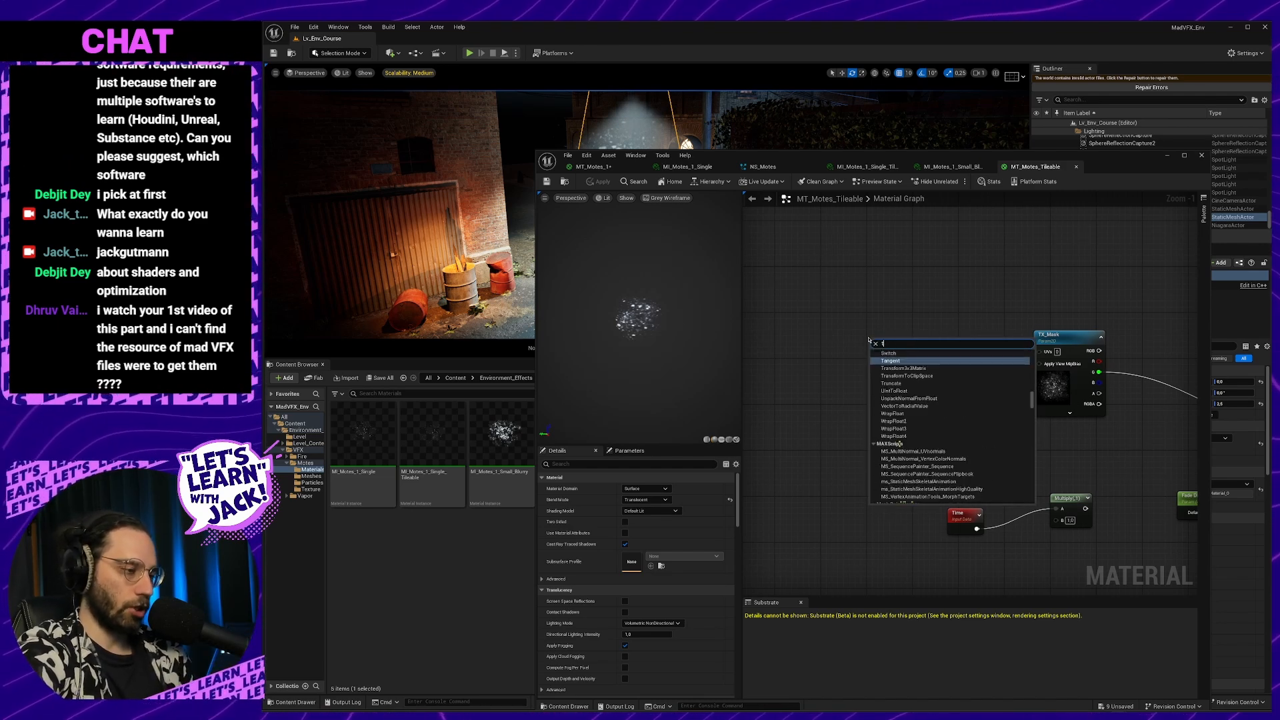
pyautogui.write('extco')
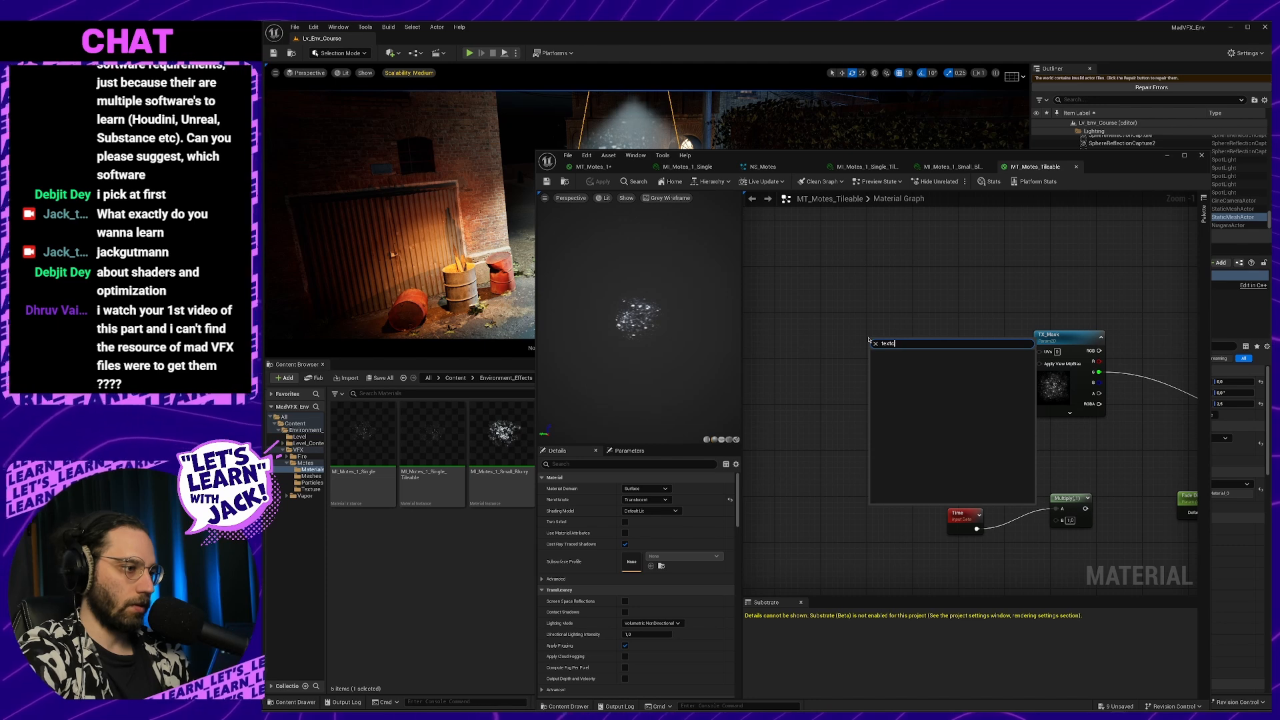
pyautogui.press('BackSpace')
pyautogui.press('BackSpace')
pyautogui.write('co')
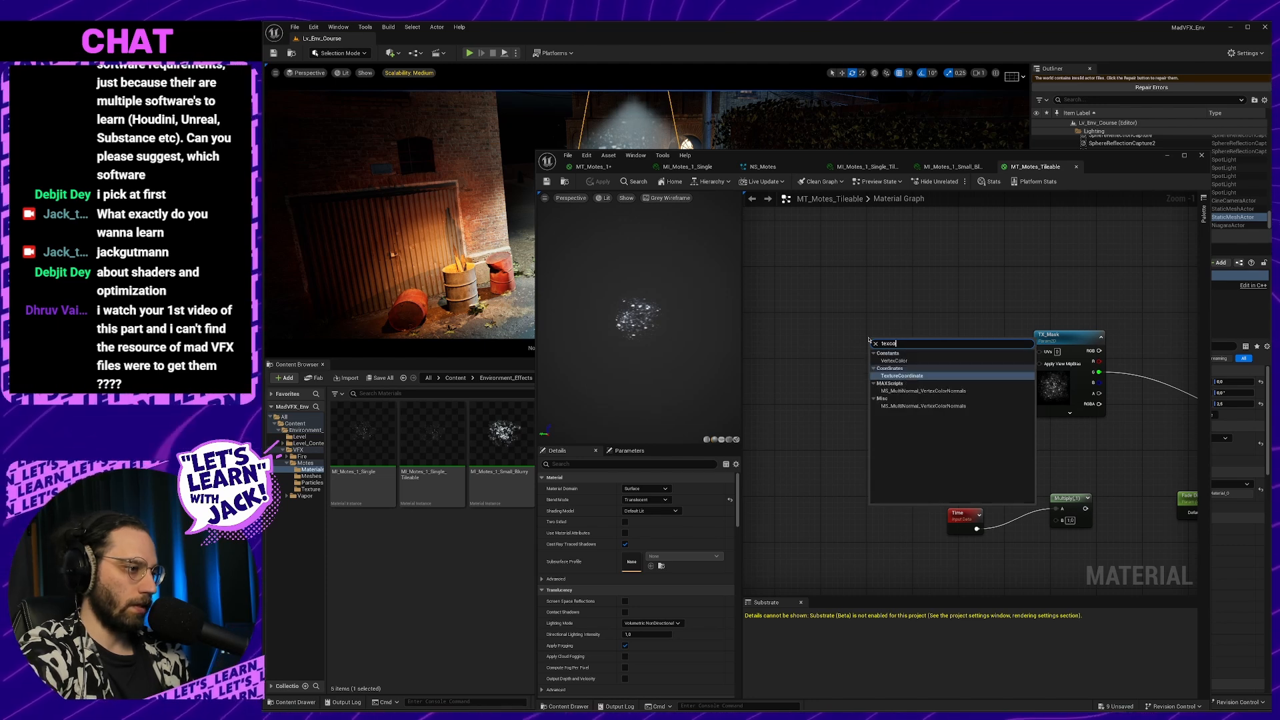
pyautogui.press('Return')
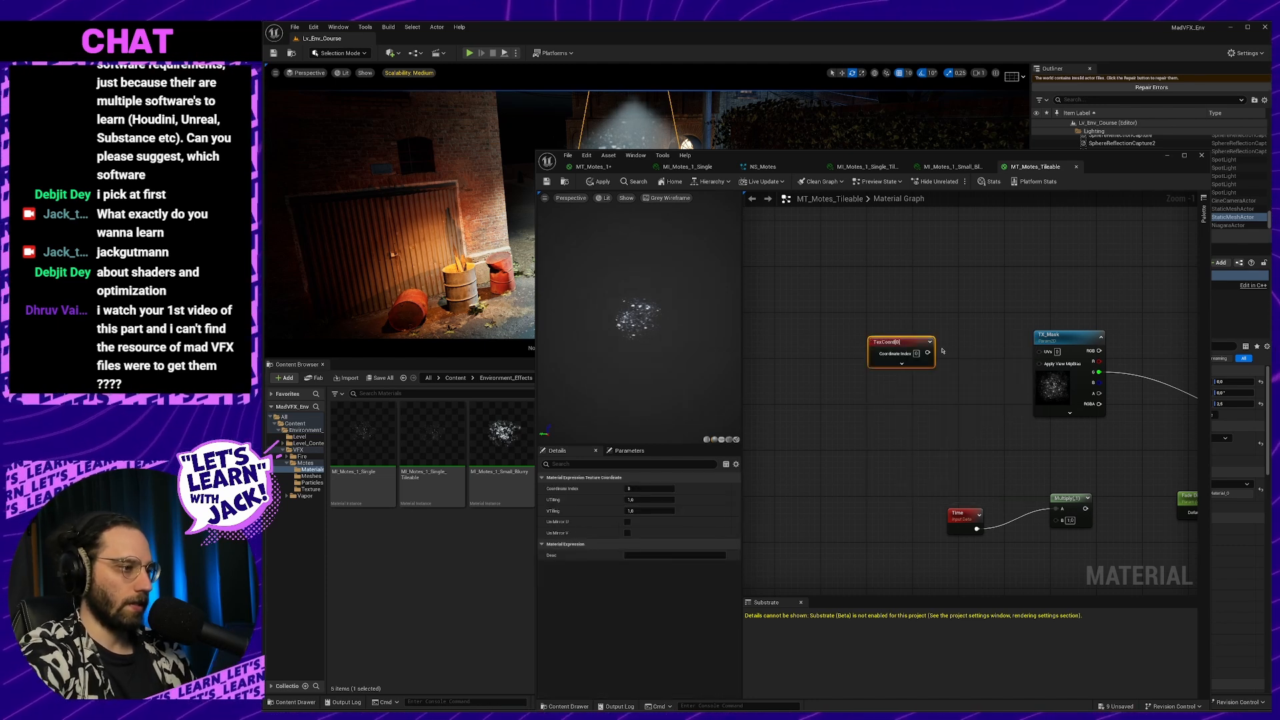
# Look up a Multiply node for the TexCoord output and consult the browser lesson's graph for the TX_Mask UV tiling setup
pyautogui.moveTo(927, 352); pyautogui.dragTo(946, 352)
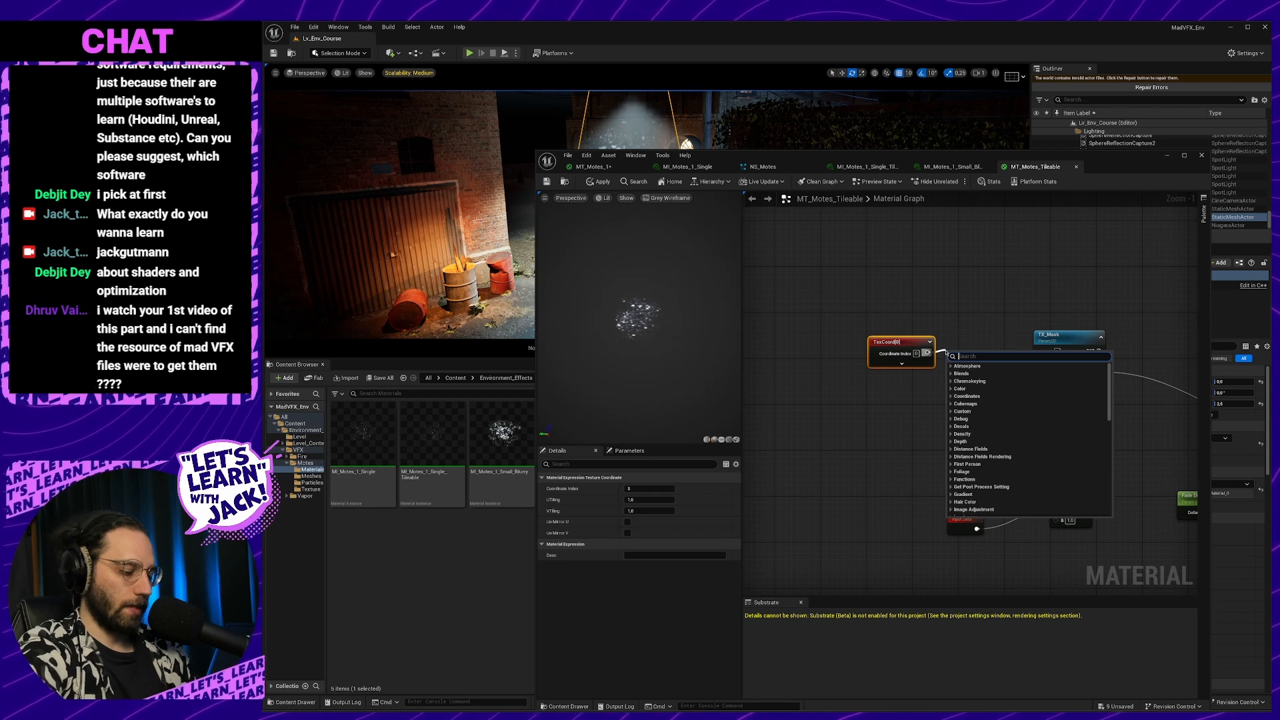
pyautogui.write('mul')
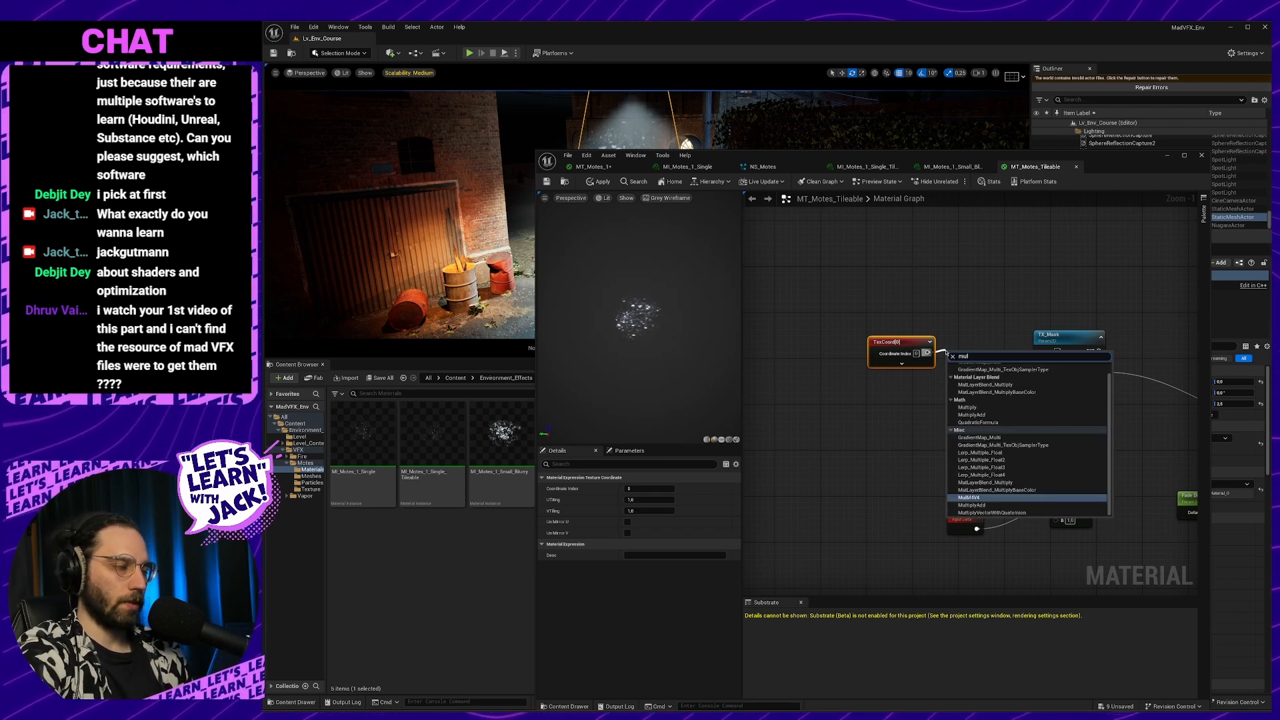
pyautogui.click(884, 708)
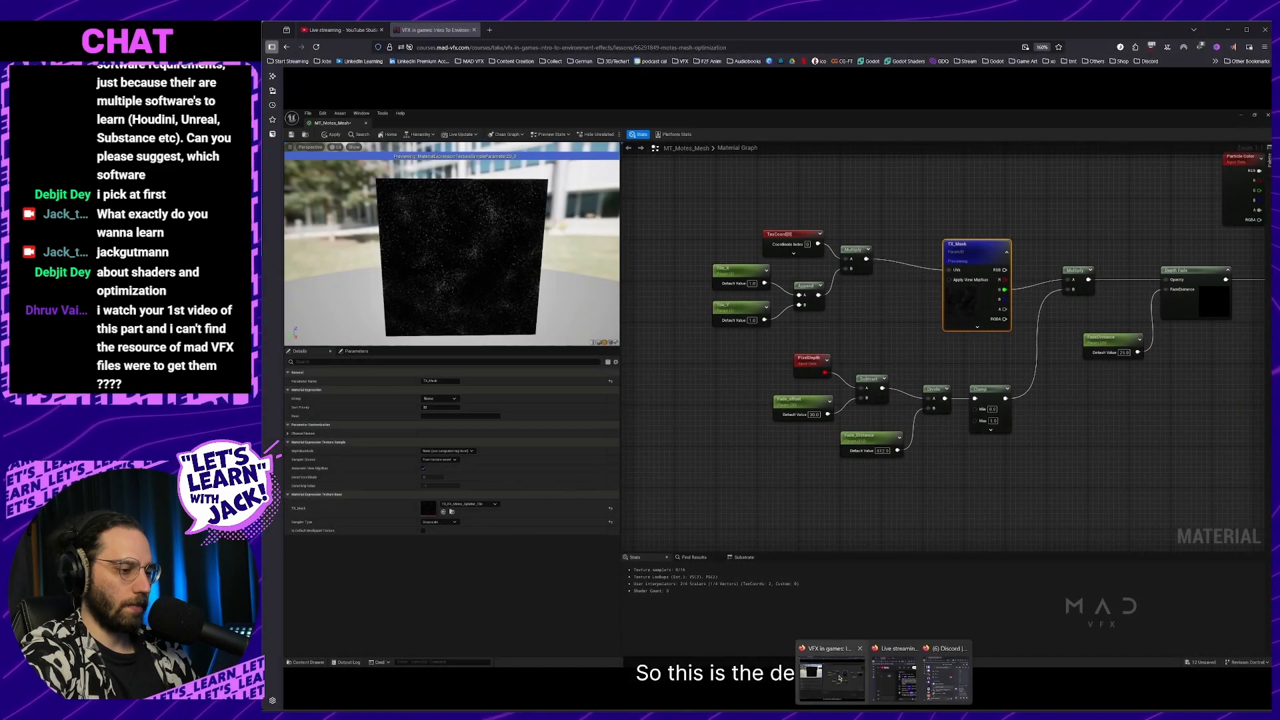
pyautogui.click(830, 672)
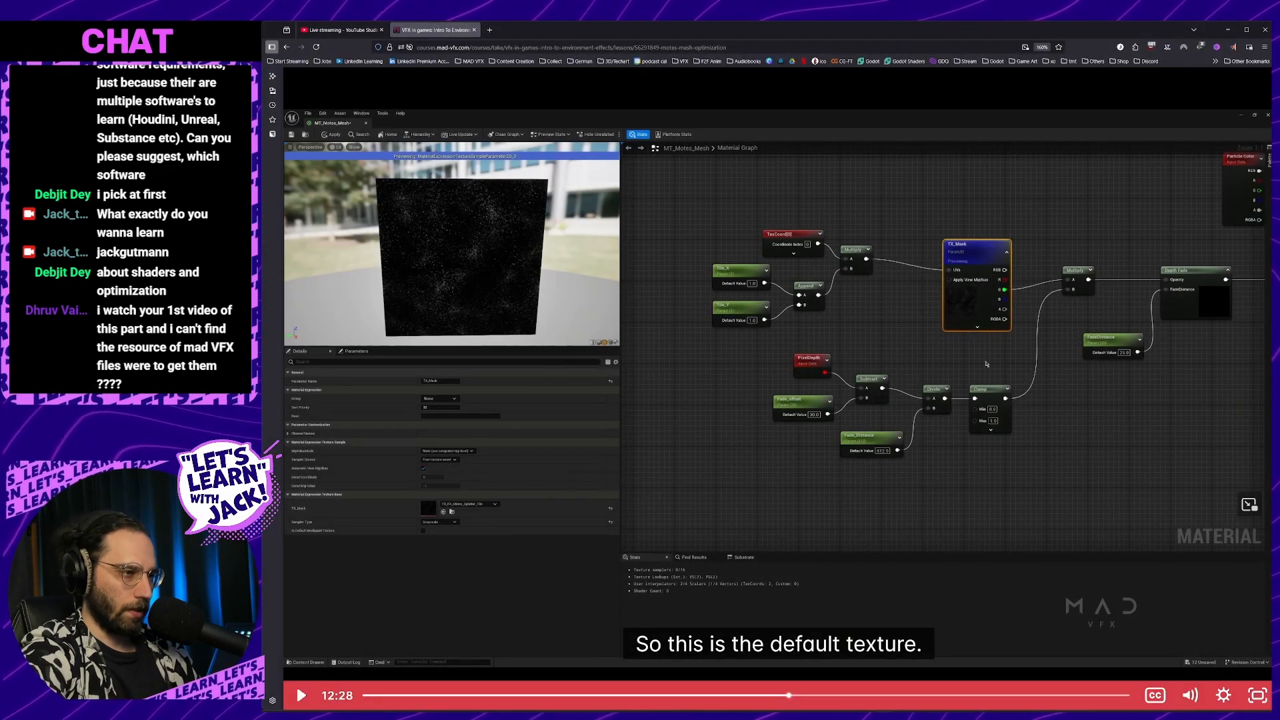
pyautogui.press('Escape')
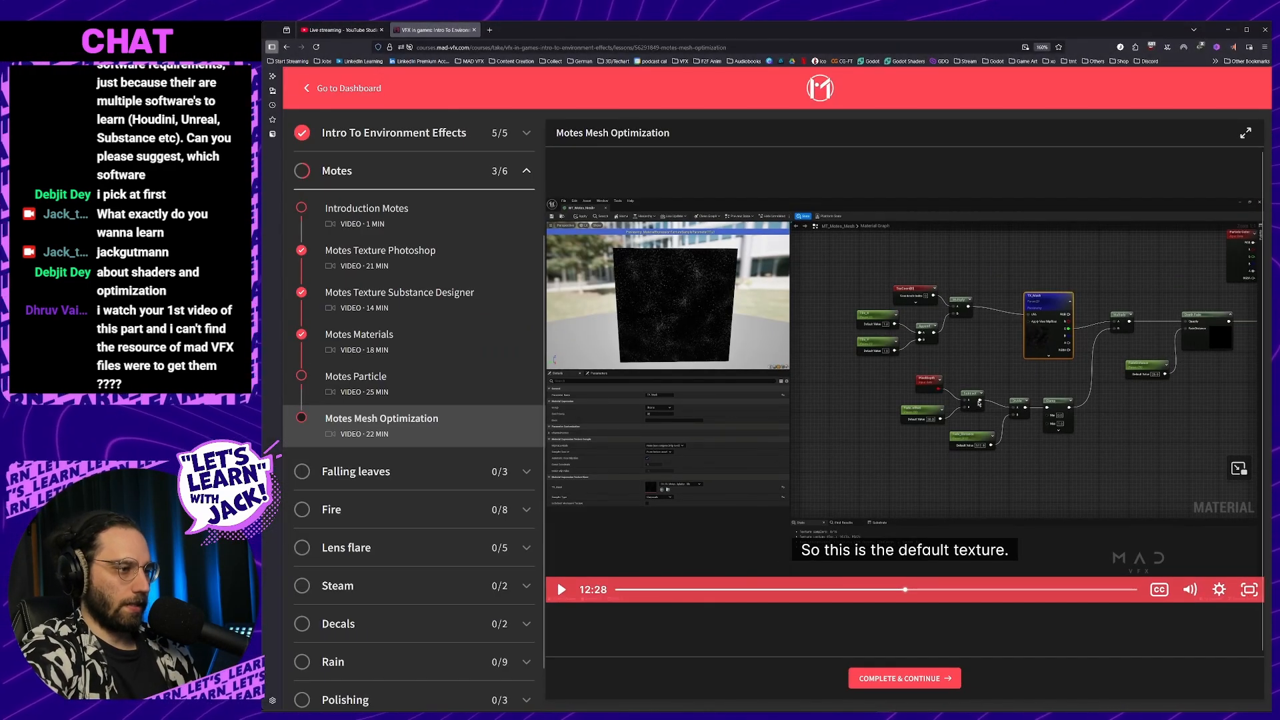
pyautogui.click(1245, 588)
pyautogui.click(1183, 557)
pyautogui.hotkey('alt', 'Tab')
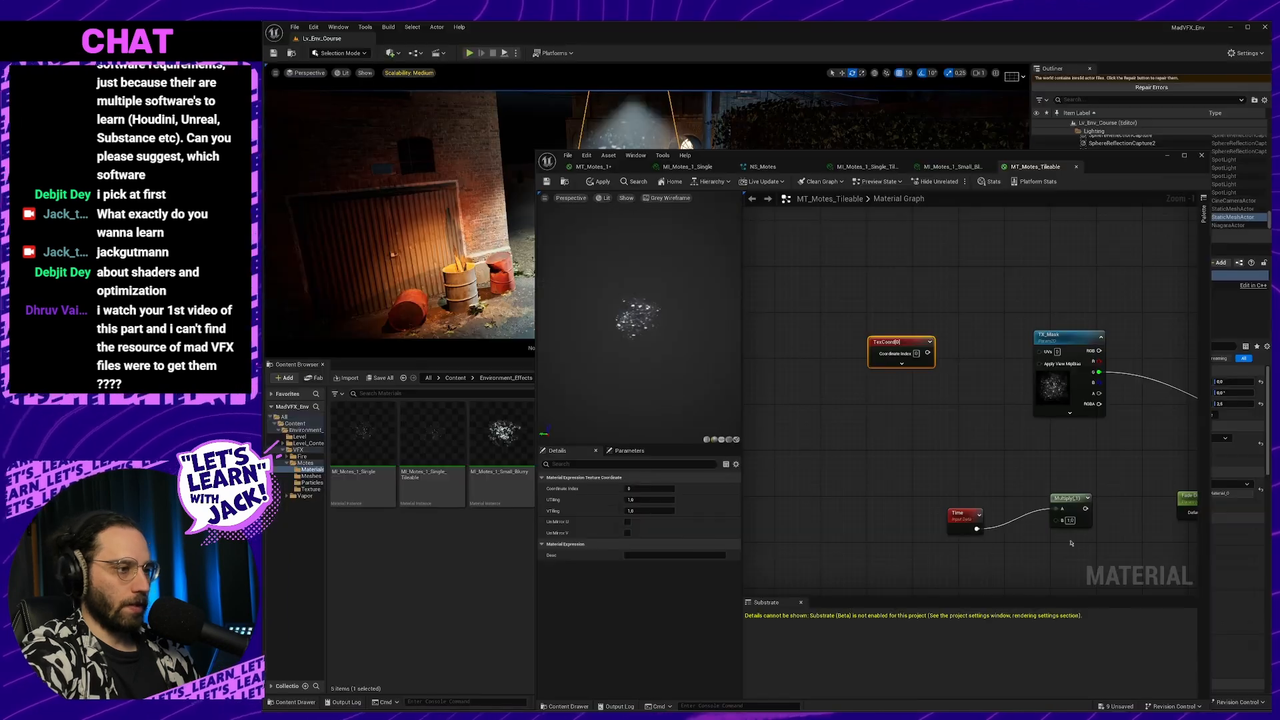
# Add a Multiply node and place it between the TexCoord and TX_Mask nodes
pyautogui.click(953, 421)
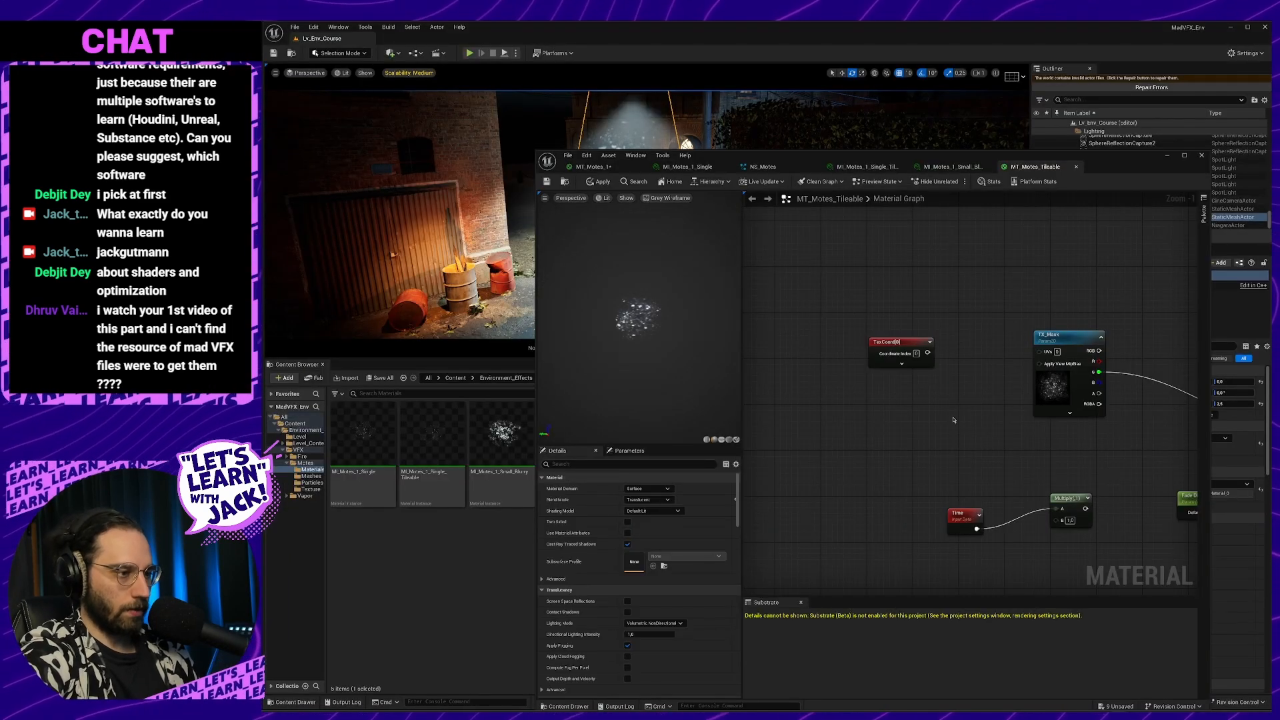
pyautogui.click(957, 419)
pyautogui.moveTo(957, 419); pyautogui.dragTo(963, 380)
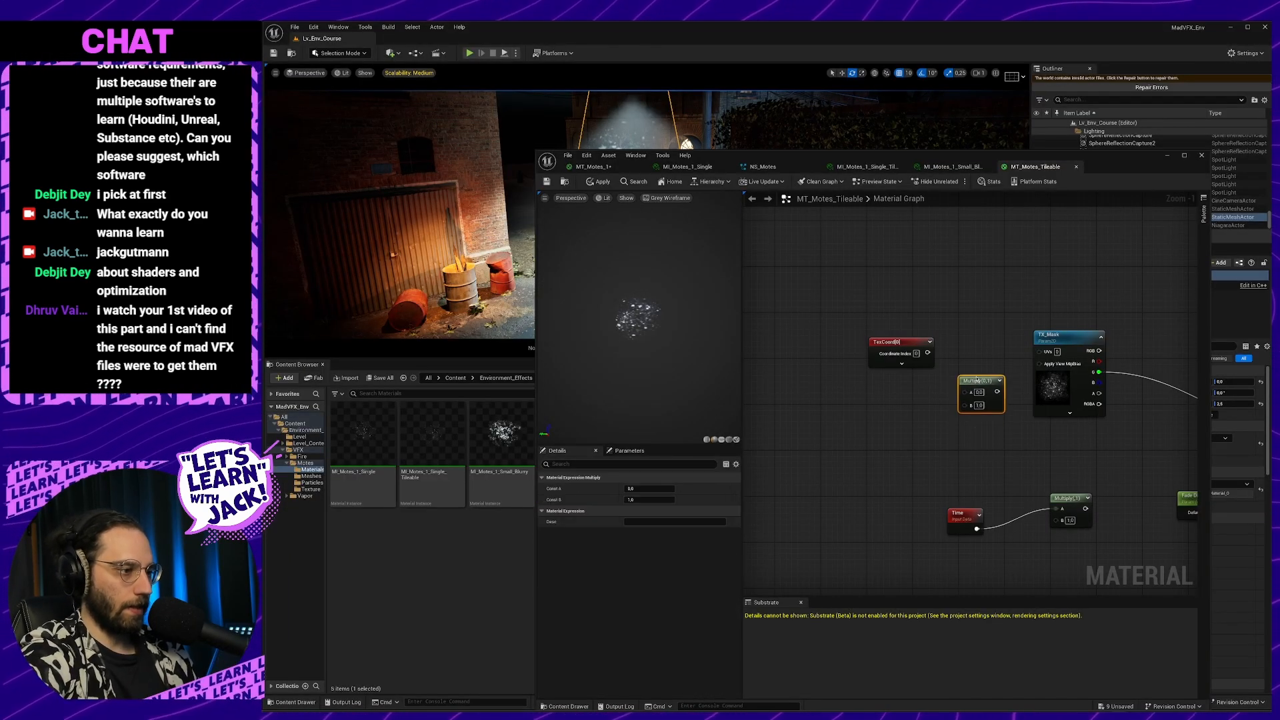
pyautogui.click(900, 437)
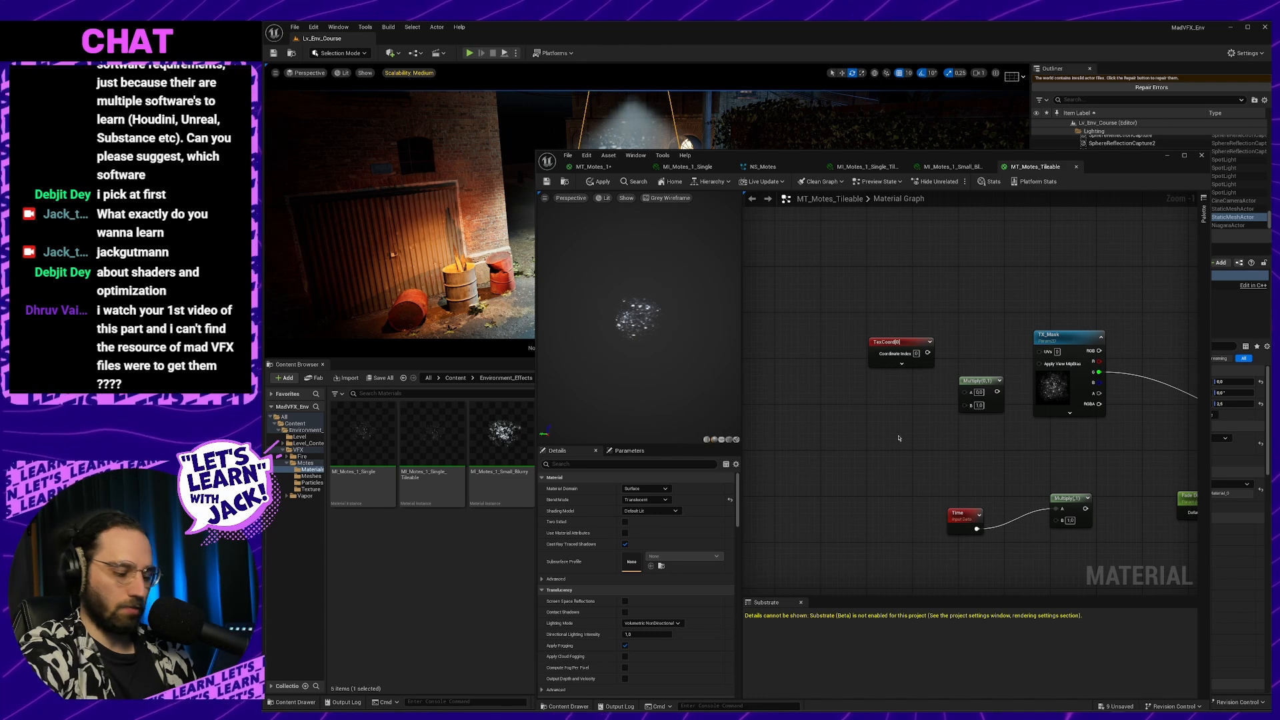
# Add an AppendVector node below the TexCoord and Multiply nodes in the MT_Motes_Tileable graph
pyautogui.moveTo(900, 434); pyautogui.dragTo(912, 426, button='right')
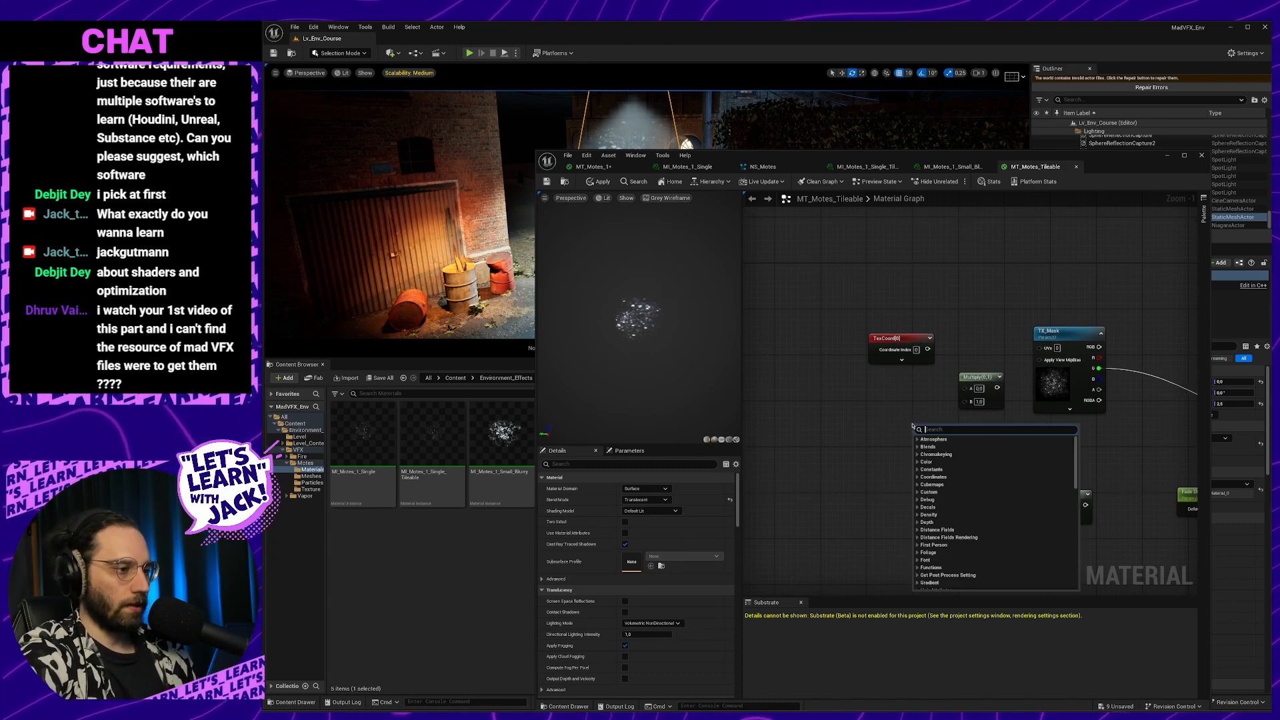
pyautogui.write('aoo')
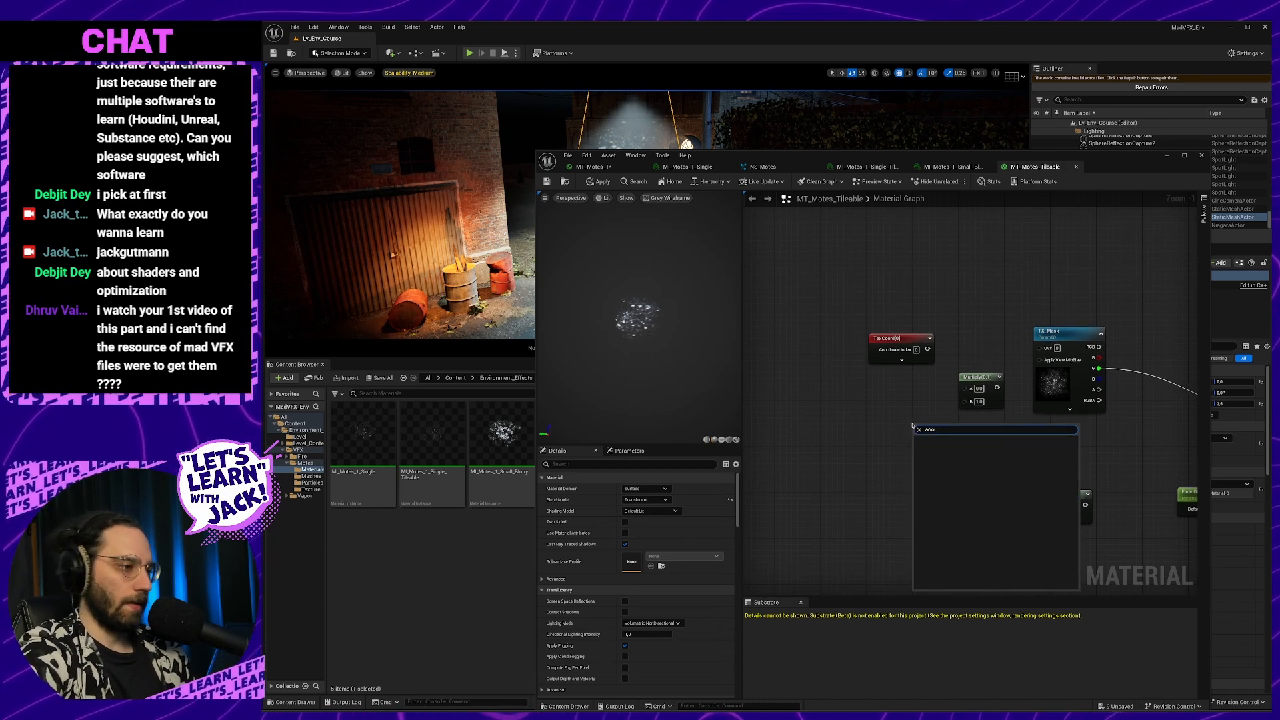
pyautogui.press('BackSpace')
pyautogui.press('BackSpace')
pyautogui.write('ppend')
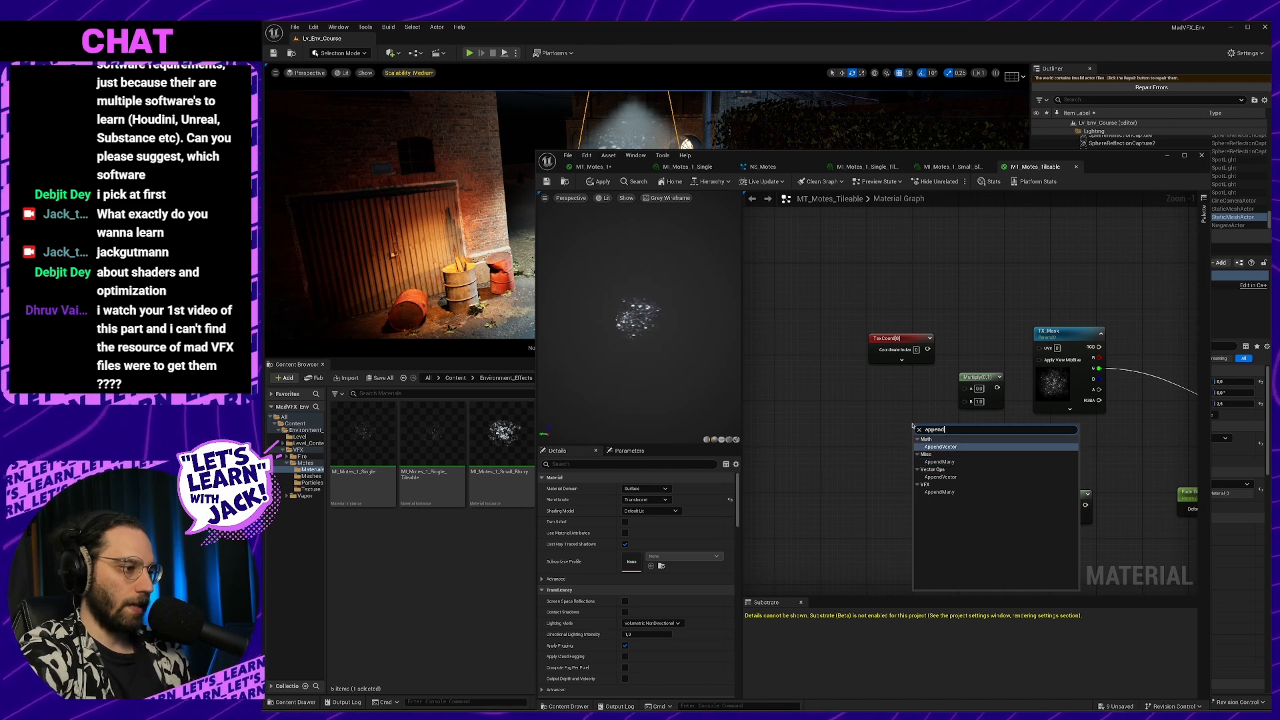
pyautogui.click(940, 446)
pyautogui.moveTo(901, 413); pyautogui.dragTo(971, 407, button='right')
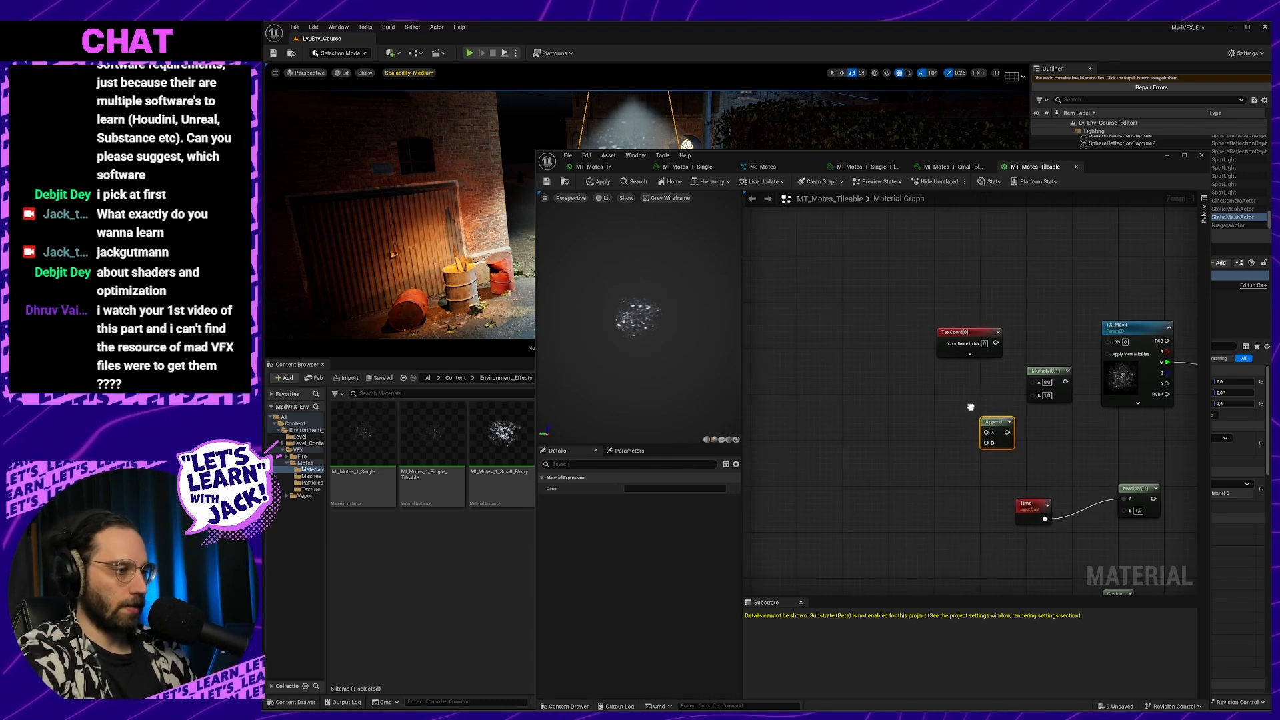
# Create a scalar parameter named Tiling_on_X and place it ahead of the Append node
pyautogui.click(925, 422)
pyautogui.press('s')
pyautogui.click(926, 421)
pyautogui.write('sssssssssssssssssss')
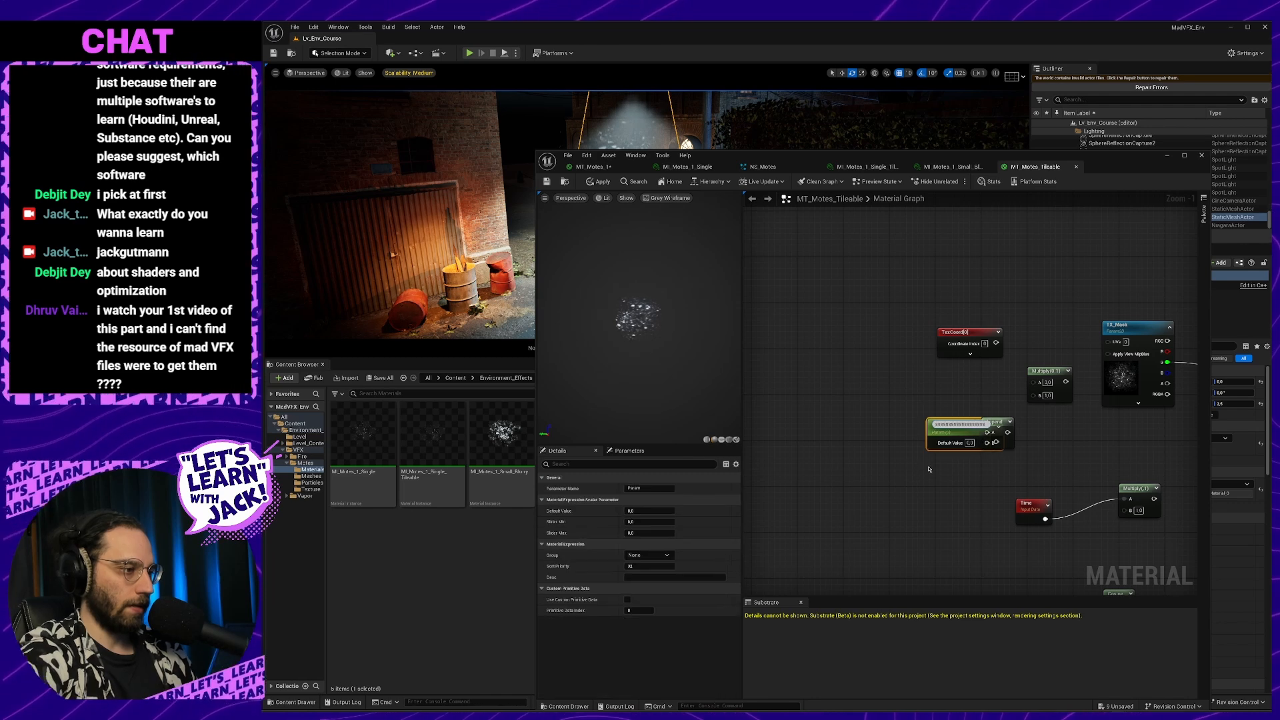
pyautogui.hotkey('ctrl', 'a')
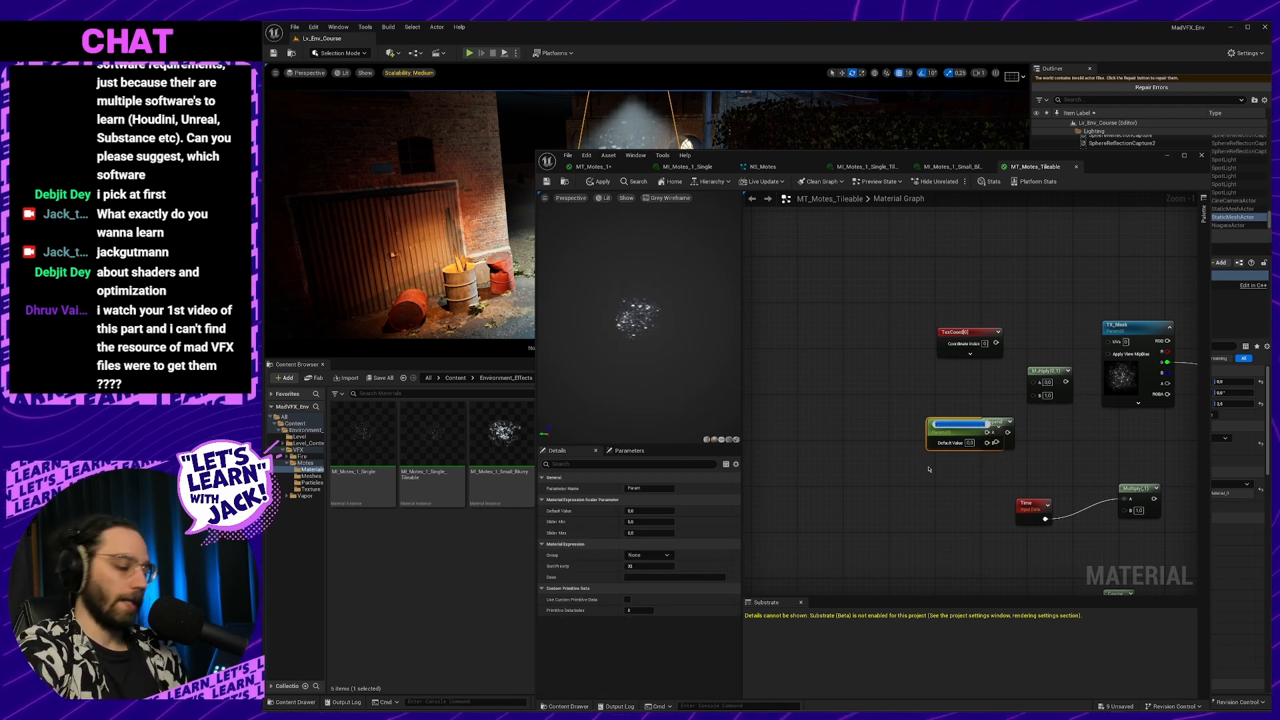
pyautogui.write('R')
pyautogui.write('ing_')
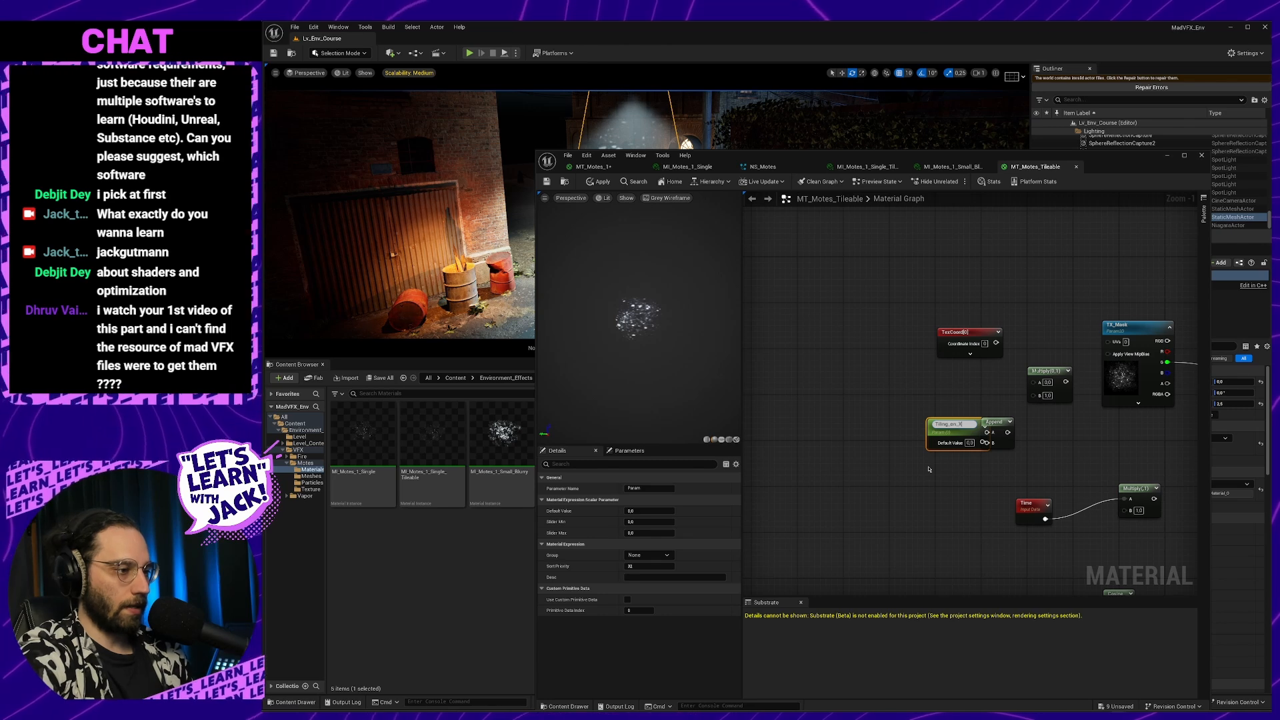
pyautogui.write('on_X')
pyautogui.press('Return')
pyautogui.moveTo(945, 428); pyautogui.dragTo(904, 401)
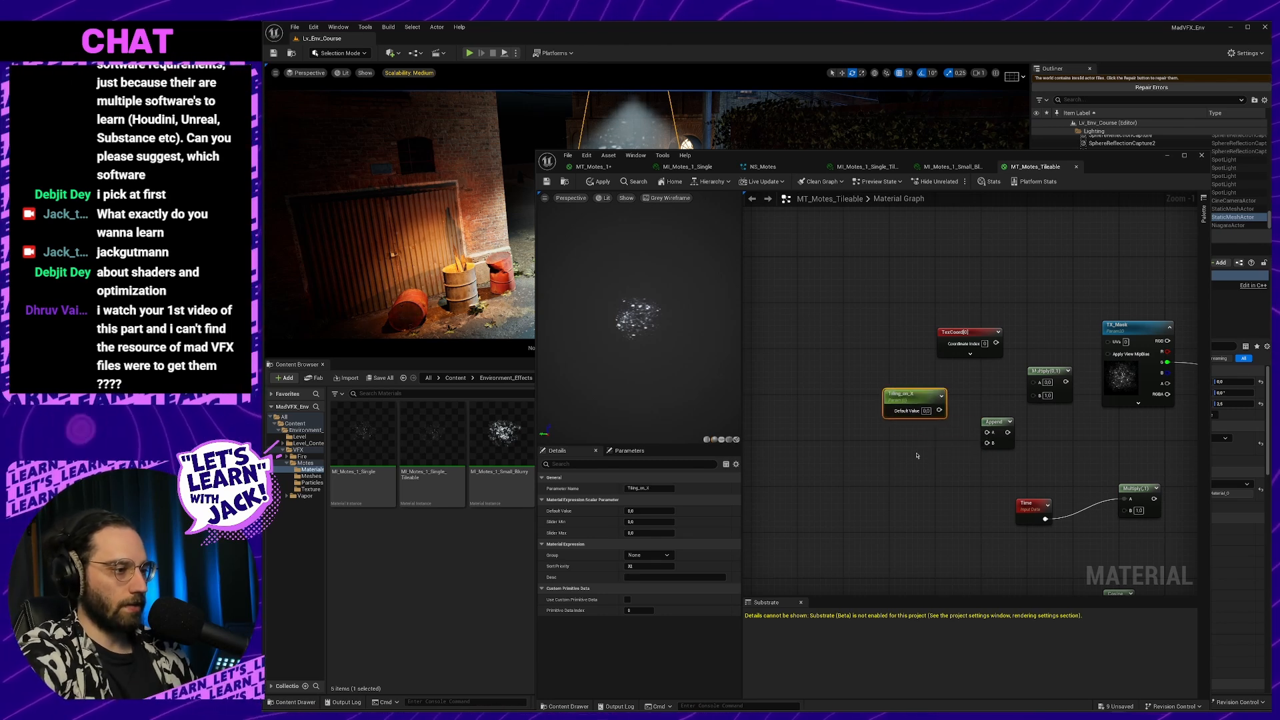
# Duplicate the tiling parameter as Tiling_on_y and wire Tiling_on_X and Tiling_on_y into the Append node's A and B inputs
pyautogui.click(918, 450)
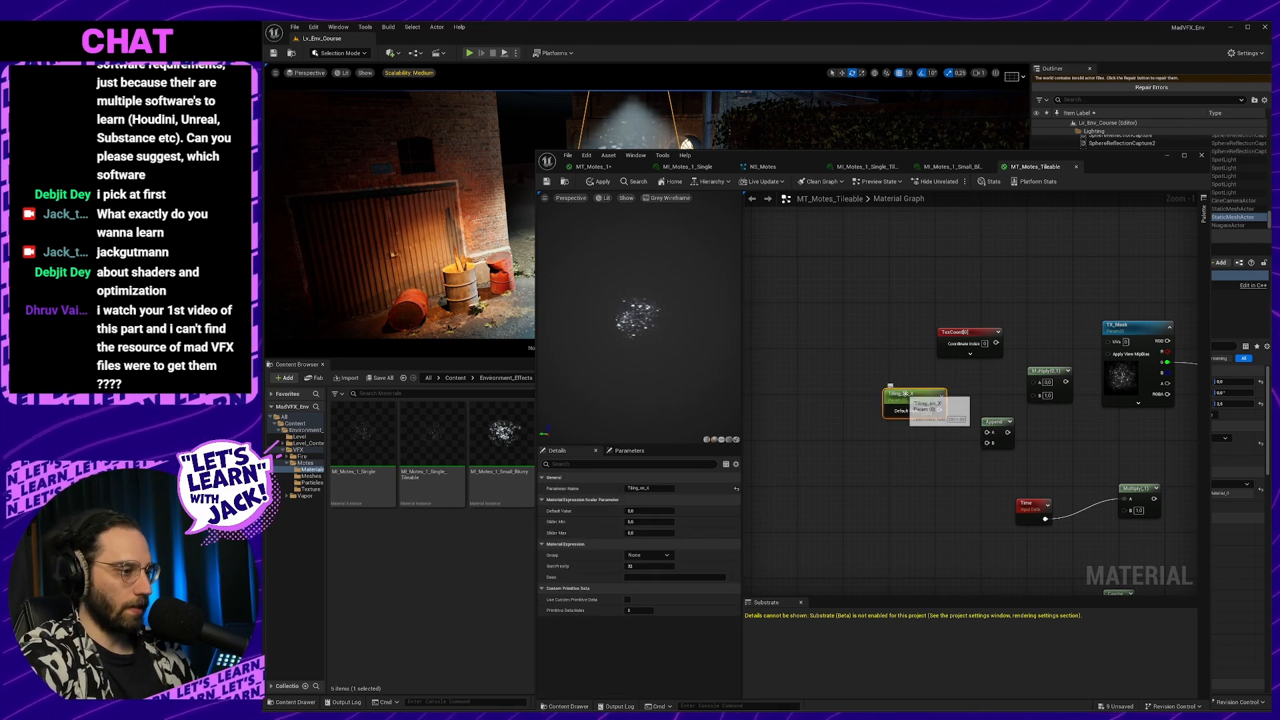
pyautogui.click(914, 462)
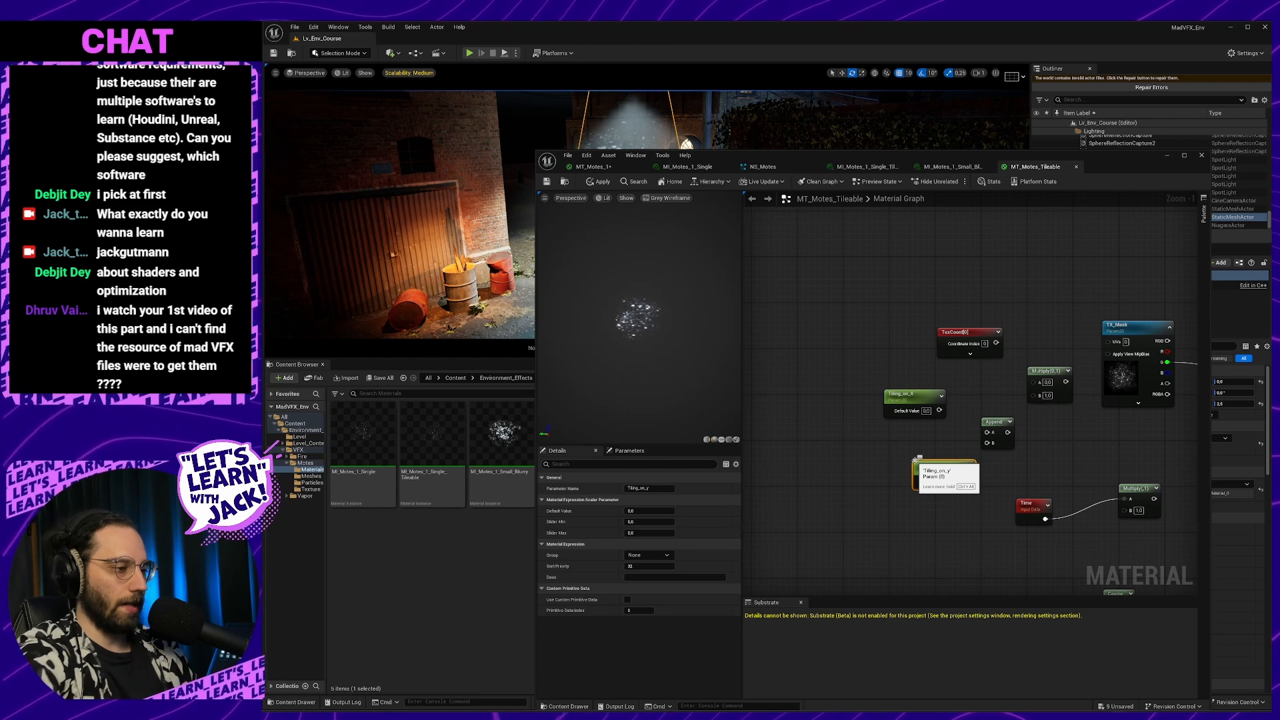
pyautogui.moveTo(916, 461); pyautogui.dragTo(987, 443)
pyautogui.moveTo(939, 410); pyautogui.dragTo(987, 431)
# Set the default values of Tiling_on_X and Tiling_on_y to 1
pyautogui.click(925, 410)
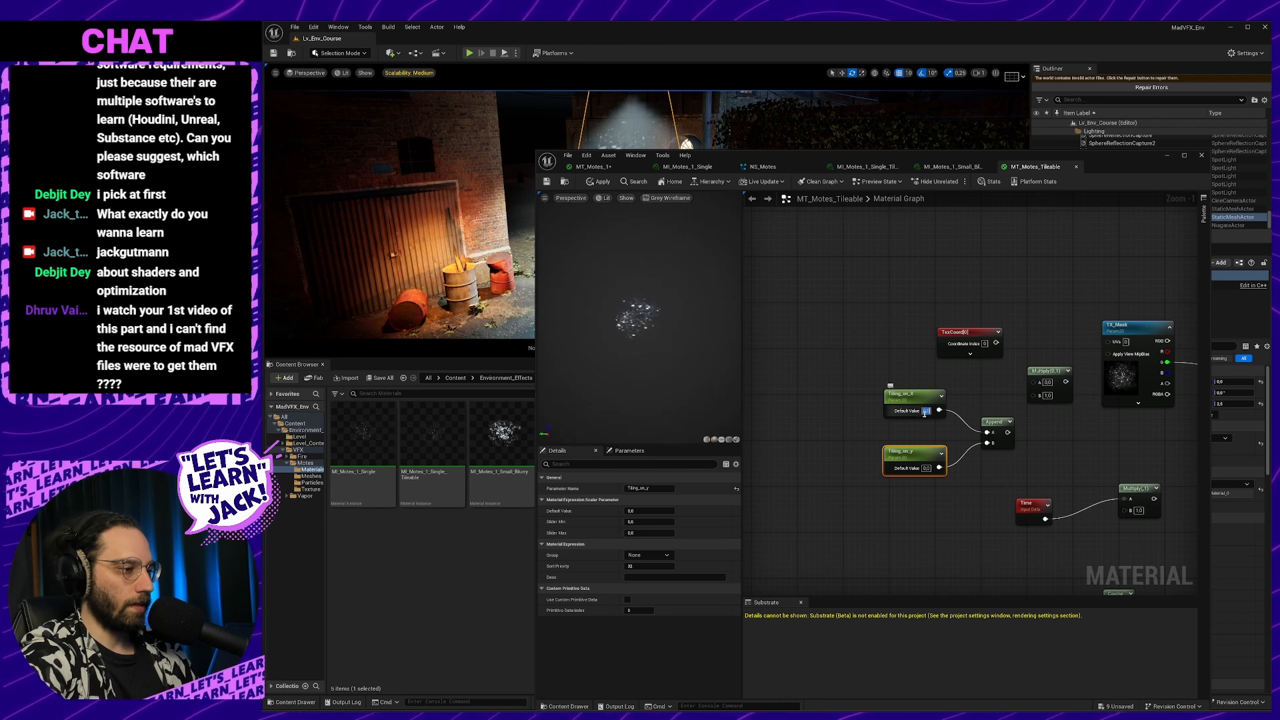
pyautogui.write('1')
pyautogui.click(926, 467)
pyautogui.write('1')
# Connect TexCoord and Append to the Multiply node's A and B inputs, and its output to the TX_Mask UVs
pyautogui.moveTo(1051, 475); pyautogui.dragTo(992, 473, button='right')
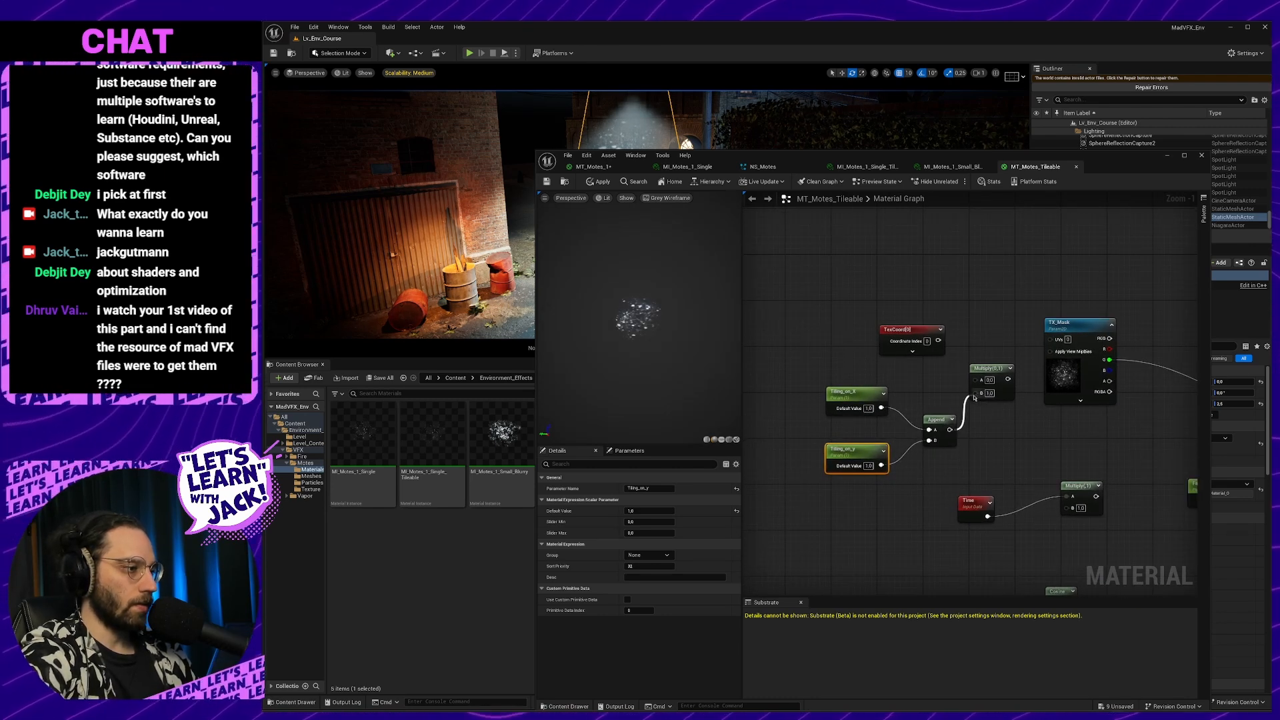
pyautogui.moveTo(981, 384); pyautogui.dragTo(980, 381)
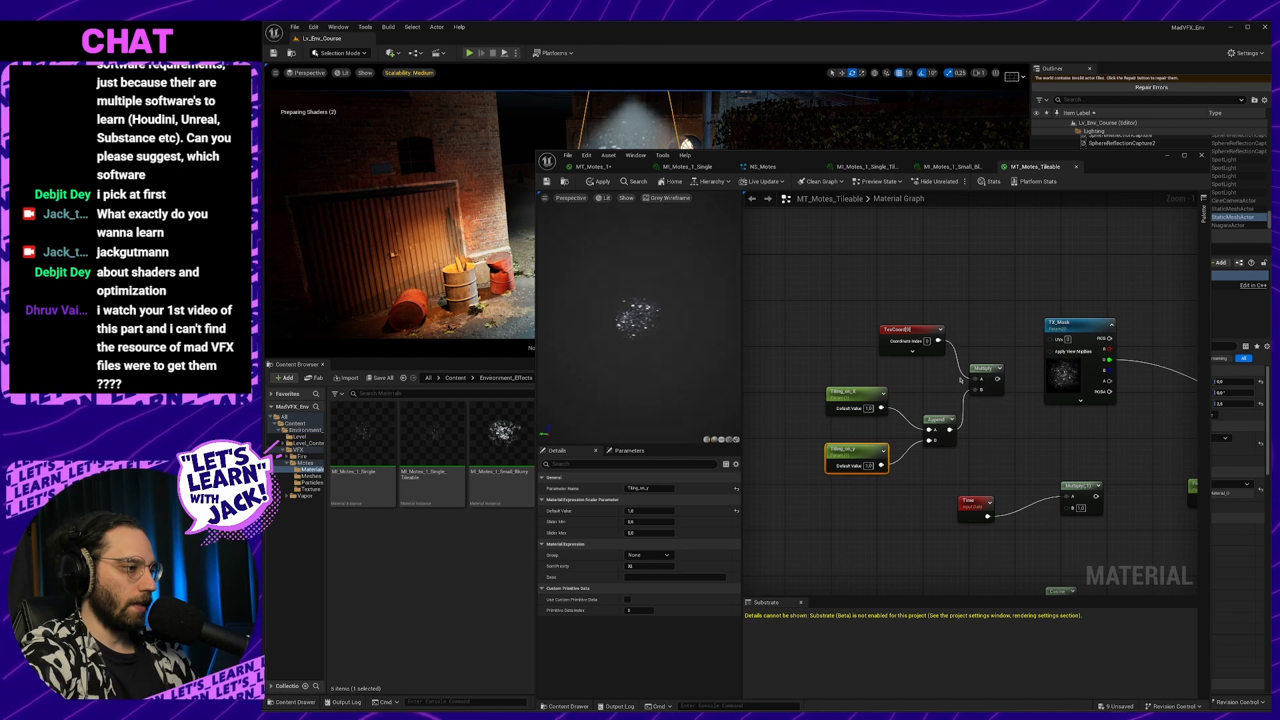
pyautogui.moveTo(980, 381); pyautogui.dragTo(883, 385, button='right')
pyautogui.moveTo(901, 386); pyautogui.dragTo(942, 352)
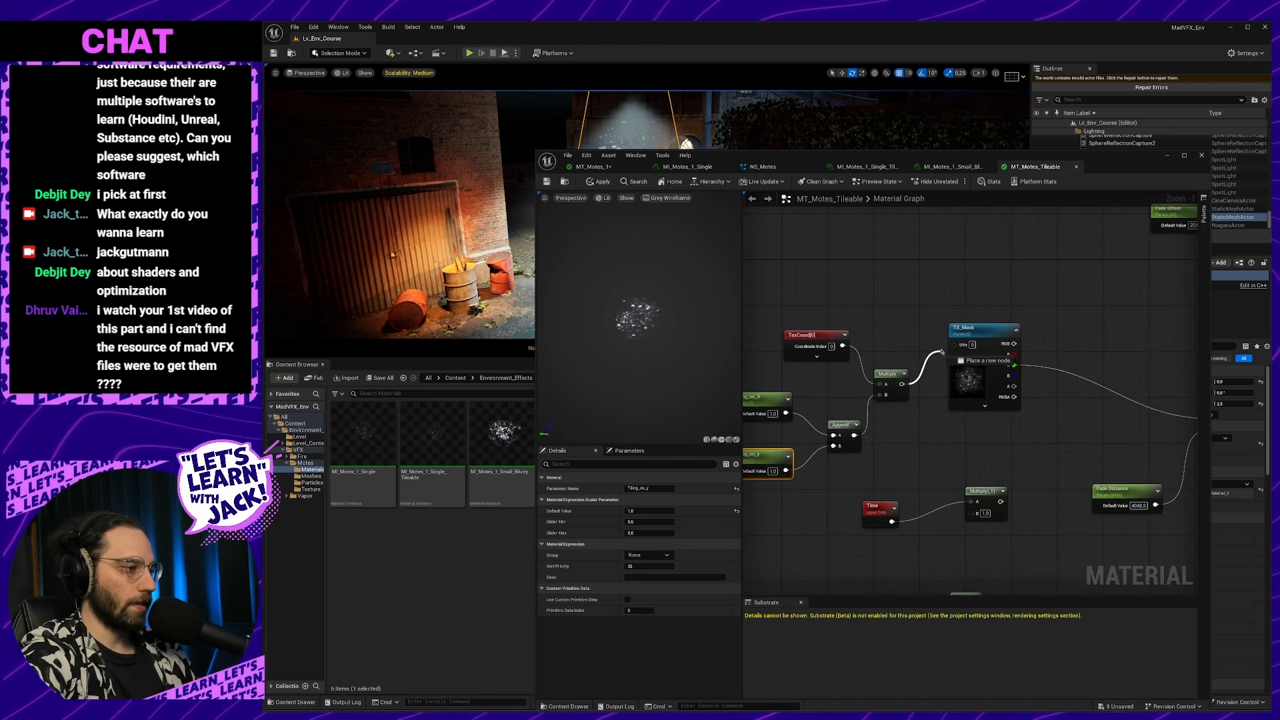
# Start previewing the TX_Mask node and show it enlarged on a plane preview mesh
pyautogui.rightClick(986, 335)
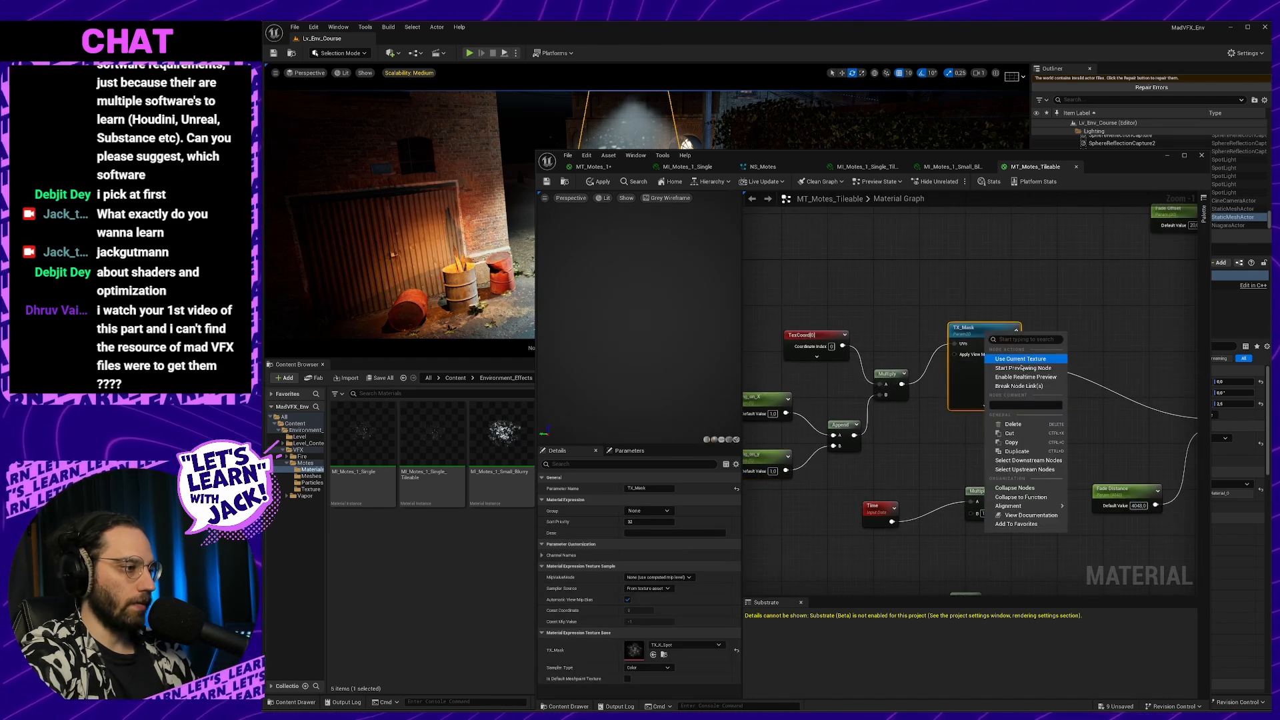
pyautogui.click(1023, 368)
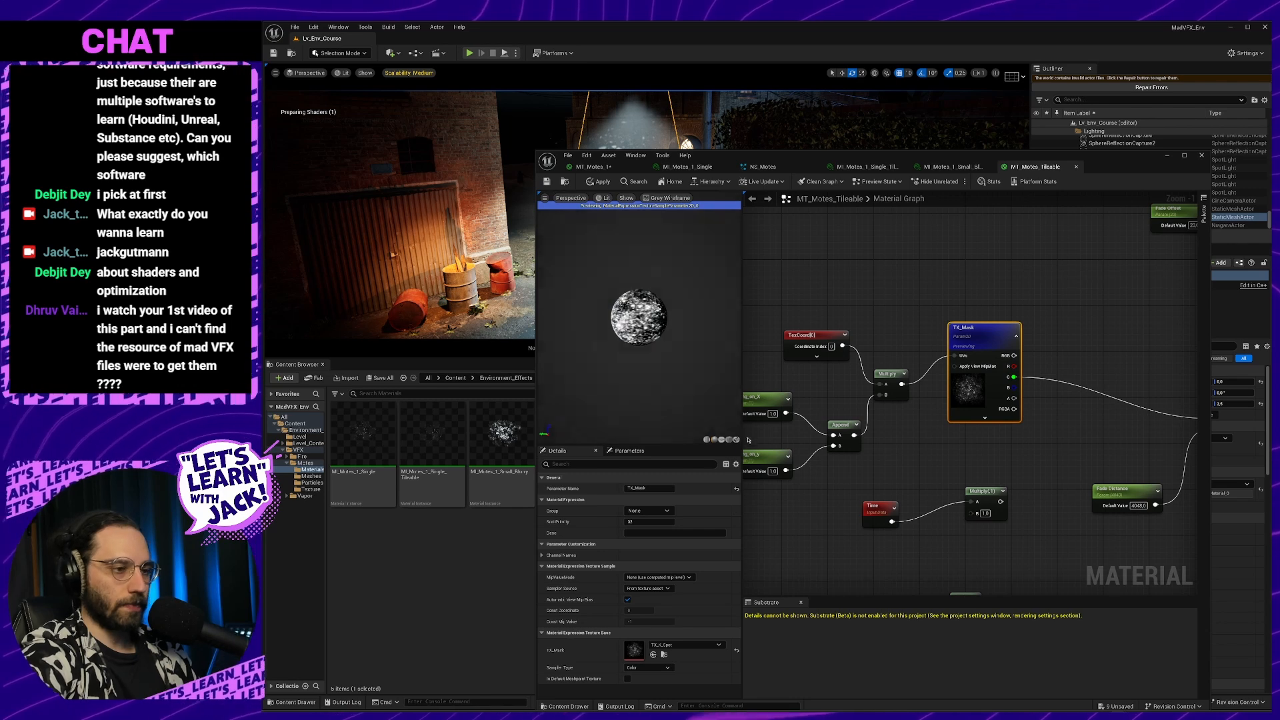
pyautogui.click(722, 440)
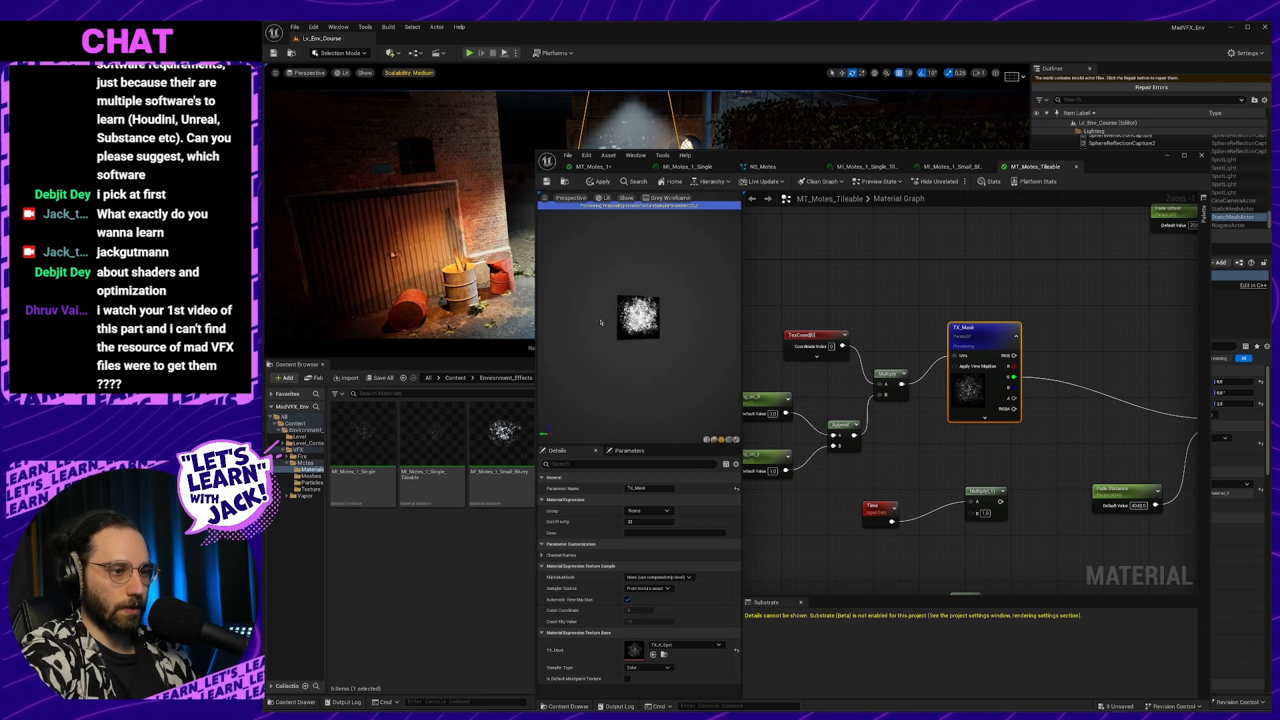
pyautogui.scroll(4, 638, 320)
pyautogui.moveTo(638, 320); pyautogui.dragTo(600, 307)
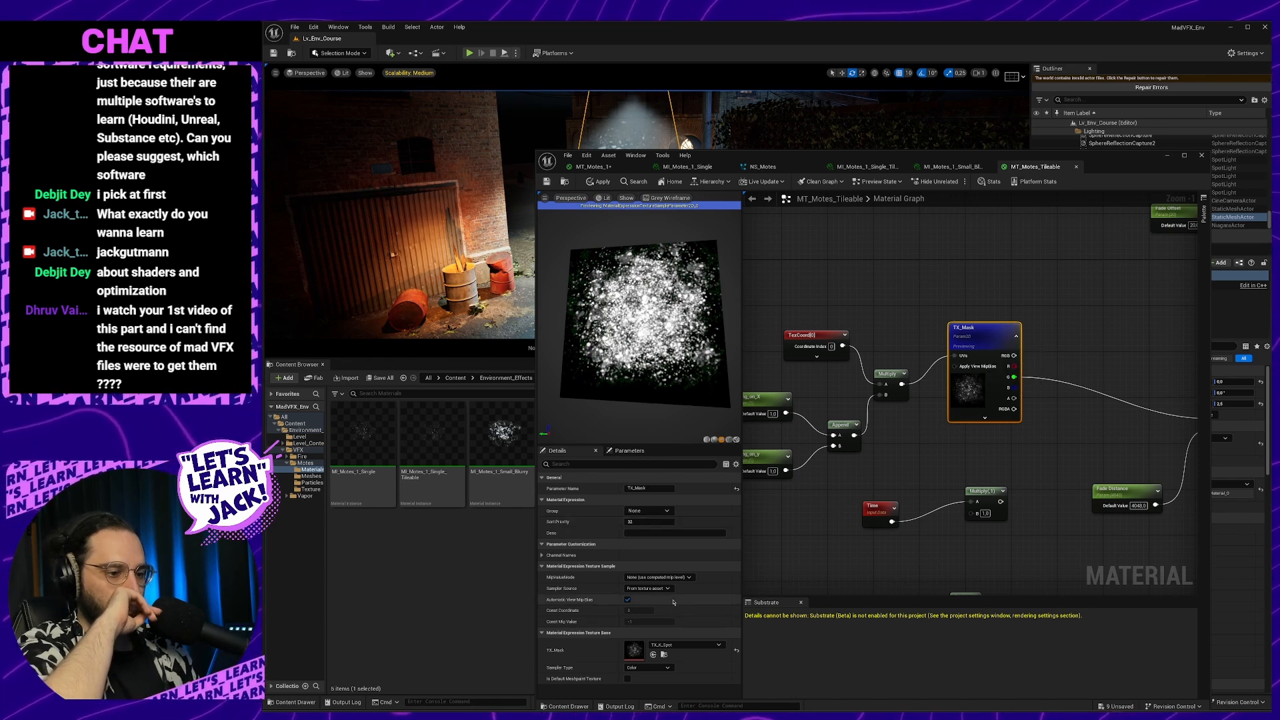
# Replace the TX_Mask node's texture with the Tileable_L motes texture and check it on the preview plane
pyautogui.click(686, 644)
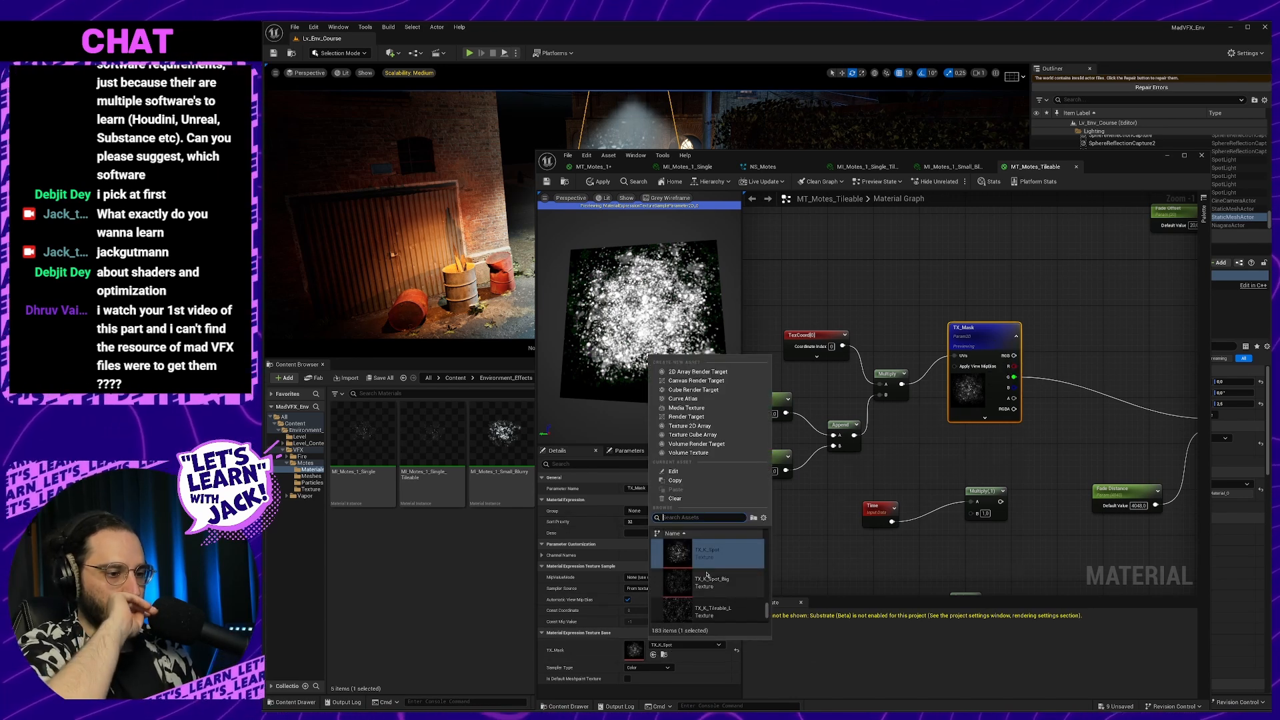
pyautogui.click(712, 596)
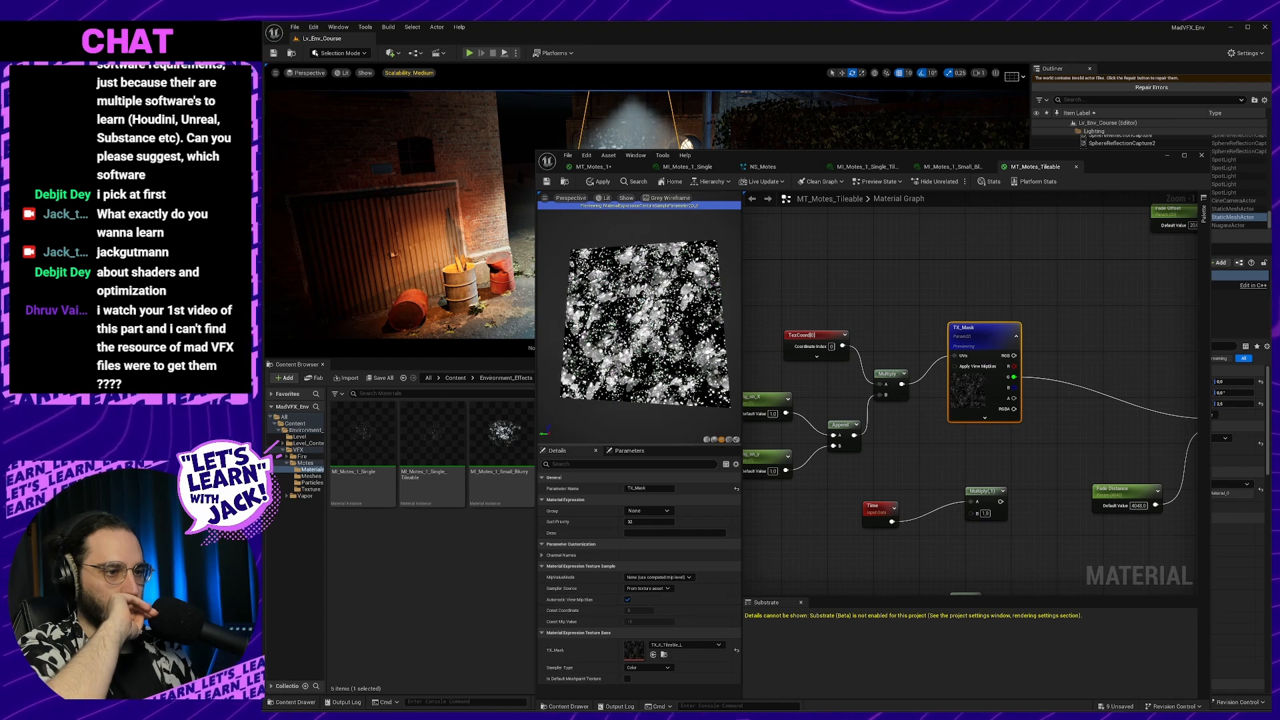
pyautogui.moveTo(650, 340)
pyautogui.mouseDown()
pyautogui.moveTo(723, 337)
pyautogui.moveTo(650, 340)
pyautogui.mouseUp()
# Set the default values of both tiling parameters, Tiling_on_y and Tiling_on_X, to 2
pyautogui.moveTo(1014, 486); pyautogui.dragTo(1104, 437, button='right')
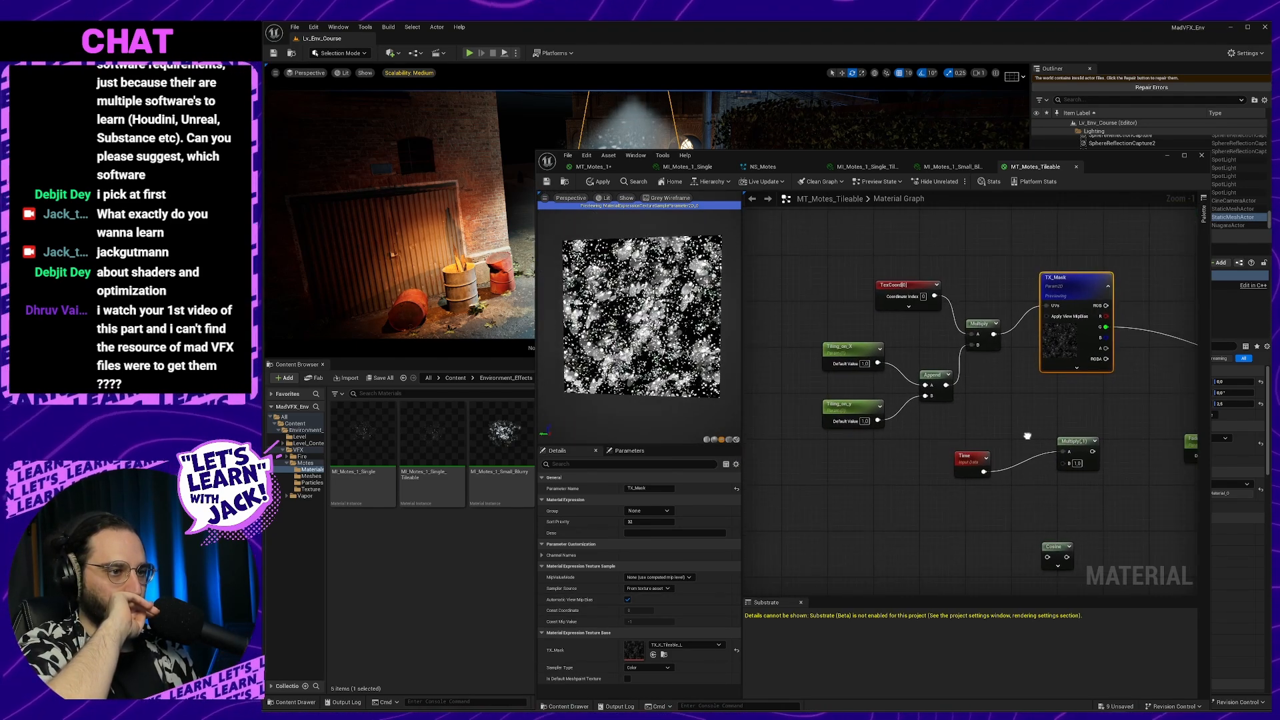
pyautogui.click(862, 421)
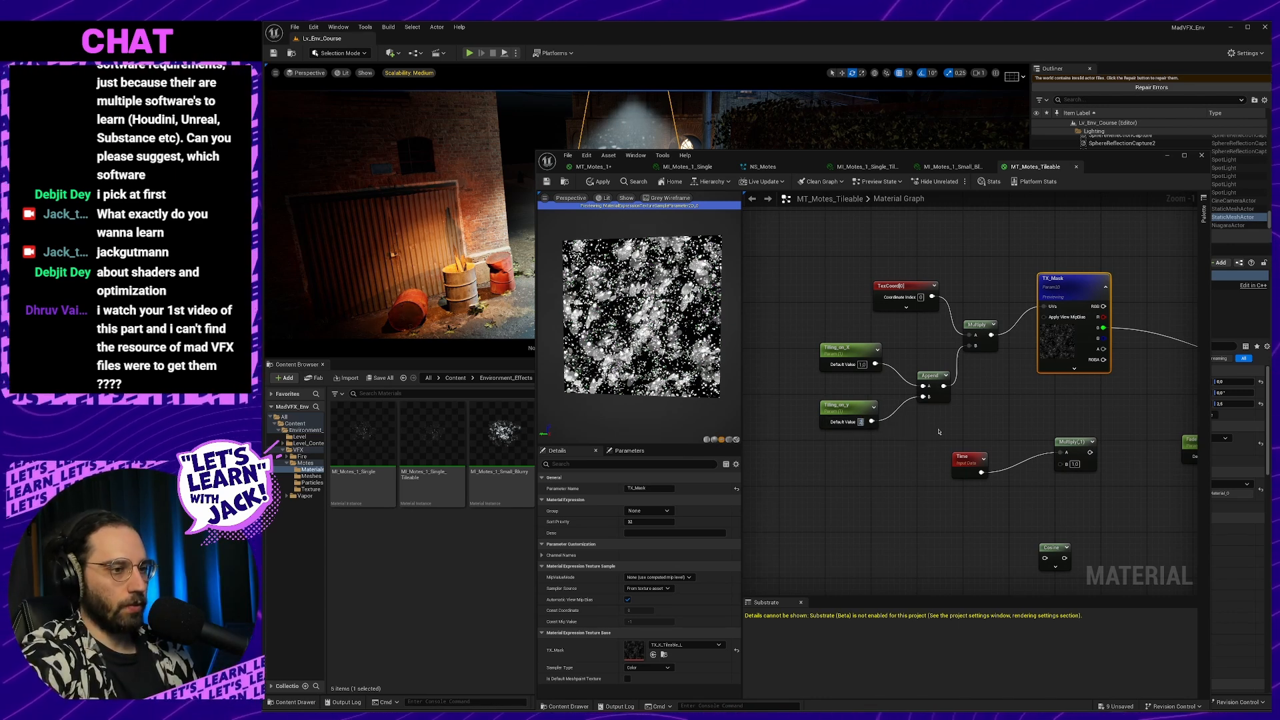
pyautogui.write('2')
pyautogui.press('Return')
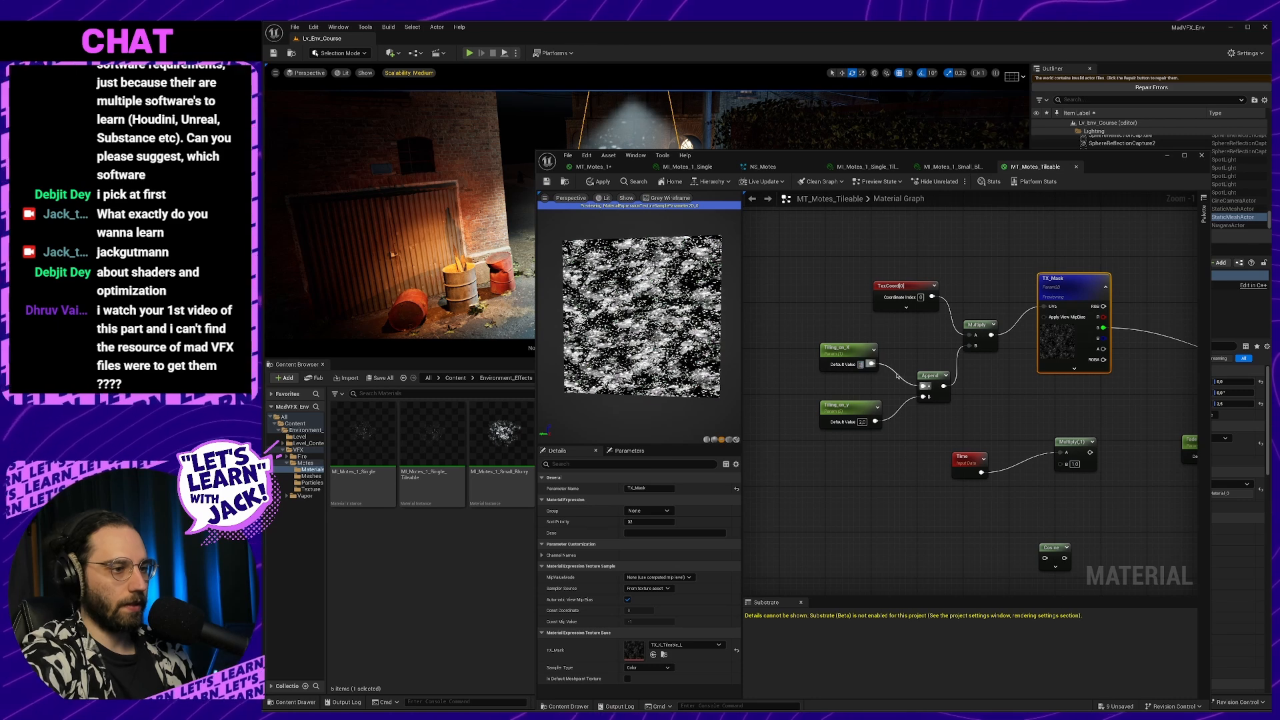
pyautogui.press('Return')
# Inspect the tiled mask on the preview plane and switch the preview mesh to a sphere
pyautogui.moveTo(657, 336); pyautogui.dragTo(670, 281)
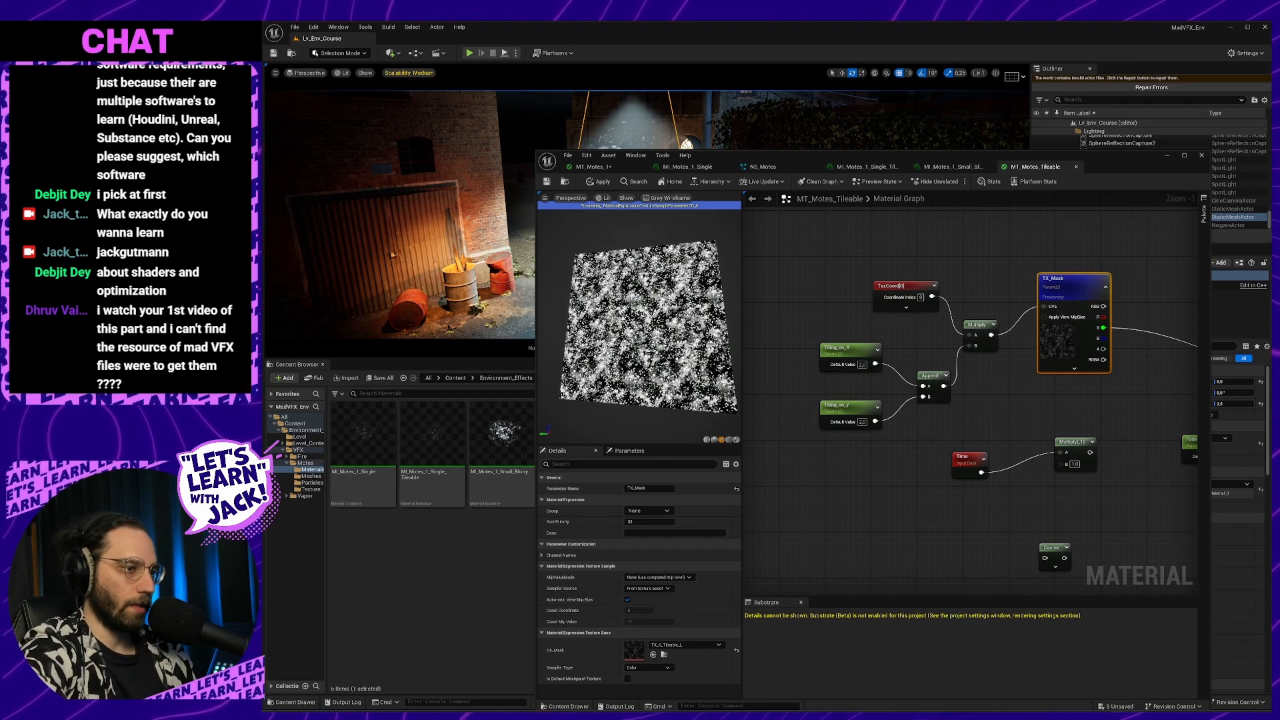
pyautogui.moveTo(663, 367); pyautogui.dragTo(699, 417)
pyautogui.click(714, 439)
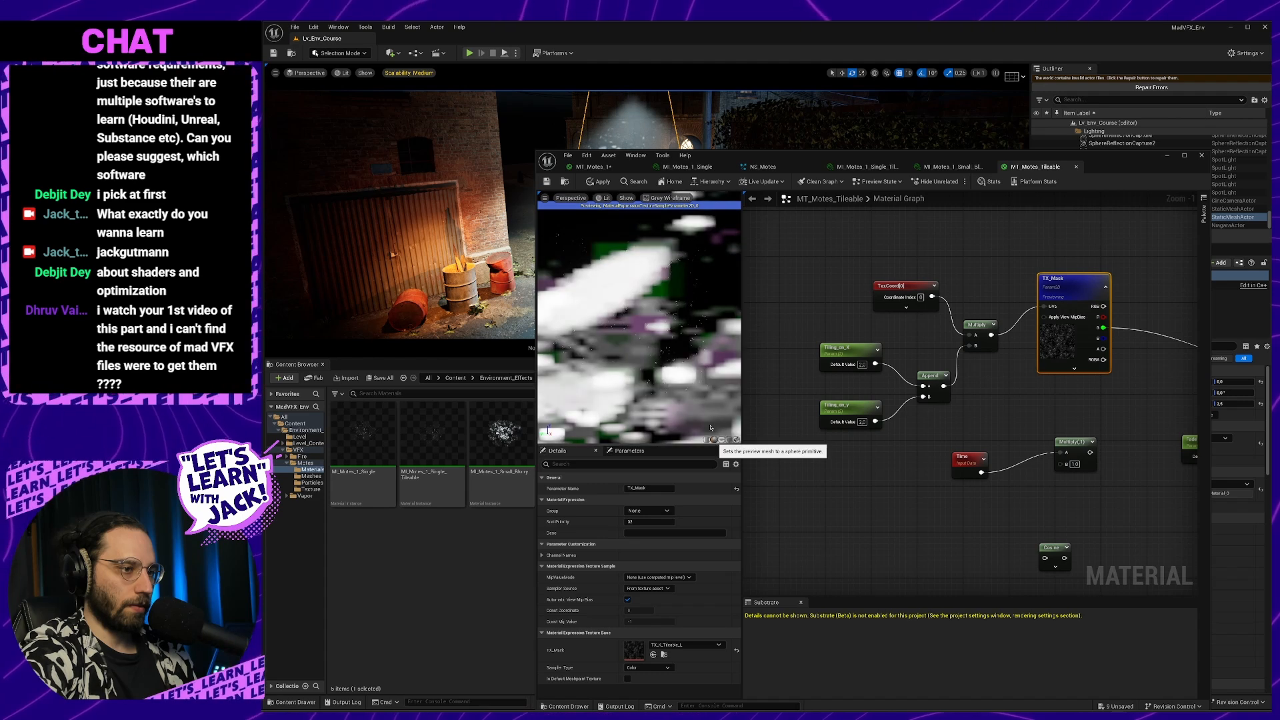
pyautogui.scroll(2, 677, 337)
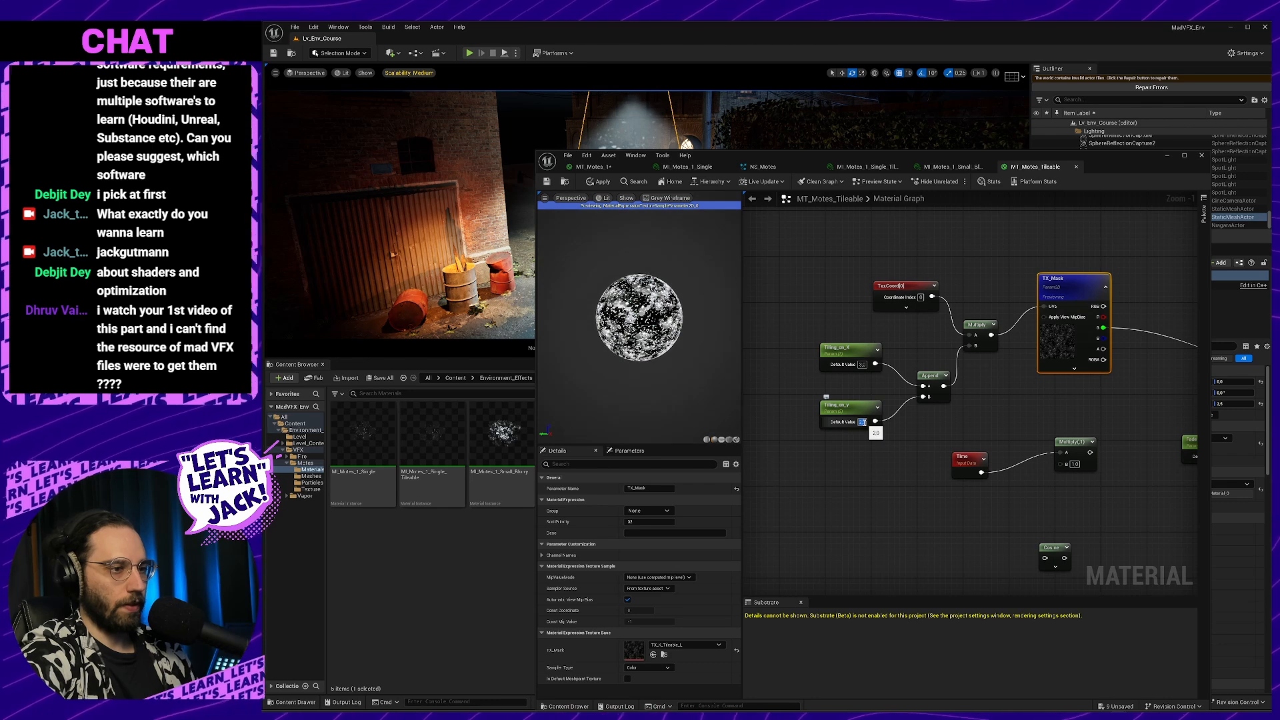
# Set both tiling parameters' default value to 3, check the tiling on the sphere, and save the material
pyautogui.click(862, 422)
pyautogui.write('3')
pyautogui.press('Return')
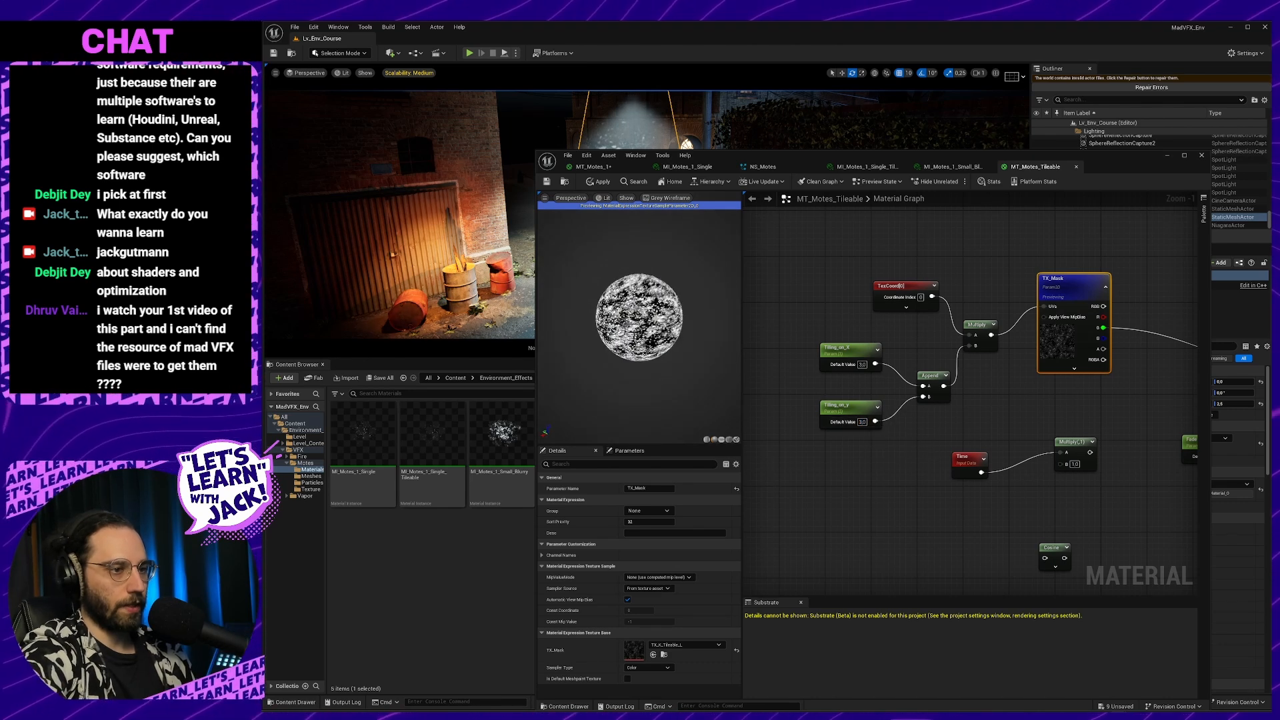
pyautogui.moveTo(639, 317); pyautogui.dragTo(694, 318)
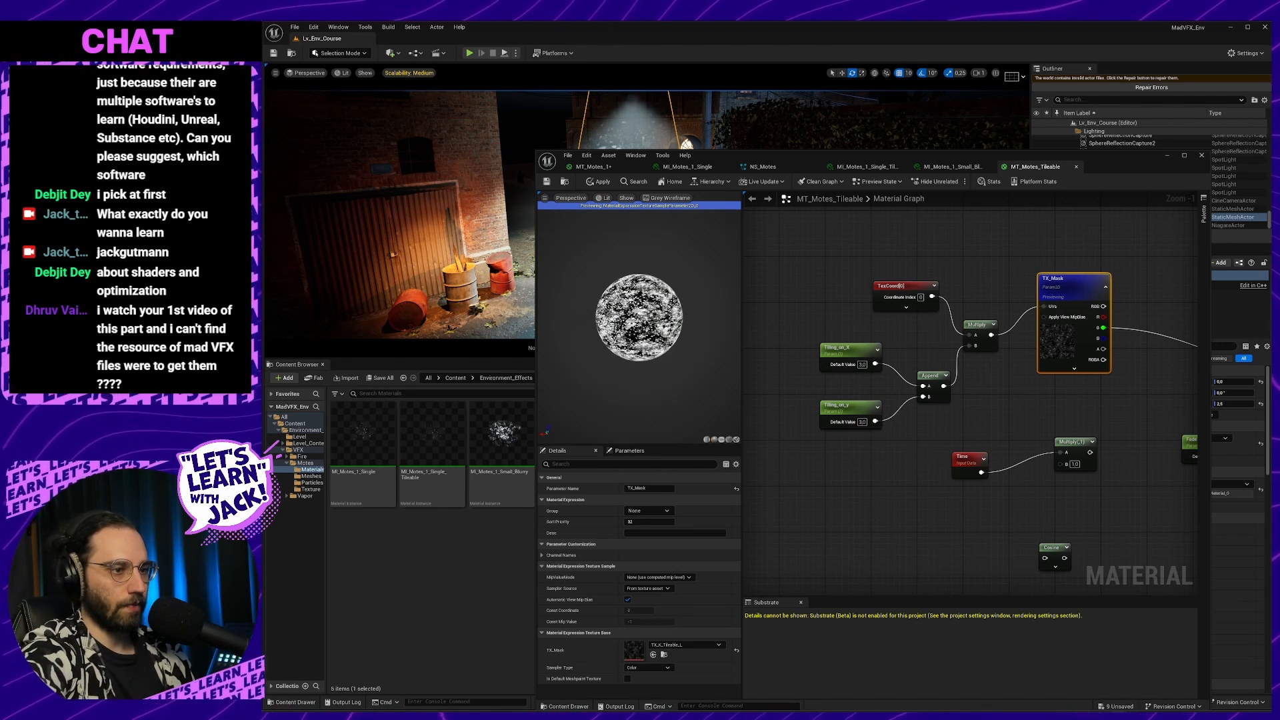
pyautogui.moveTo(639, 317)
pyautogui.mouseDown(button='right')
pyautogui.moveTo(638, 267)
pyautogui.moveTo(639, 318)
pyautogui.mouseUp(button='right')
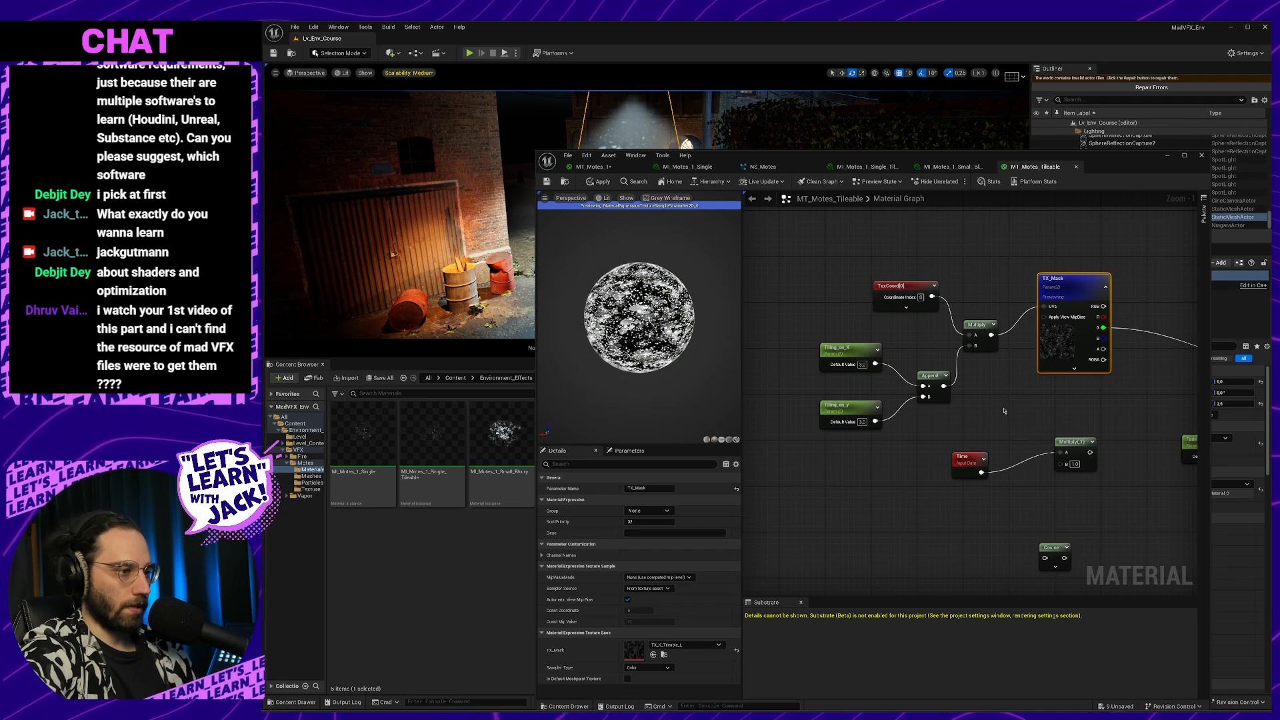
pyautogui.click(930, 428)
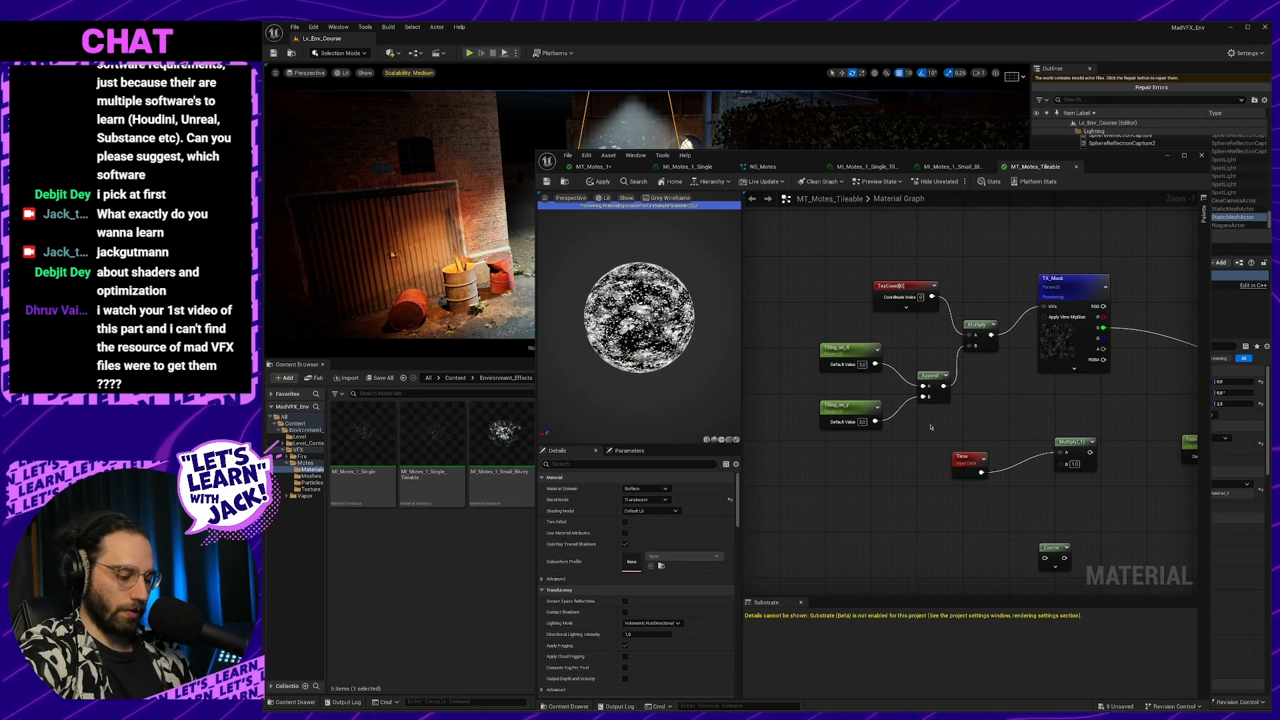
pyautogui.hotkey('ctrl', 's')
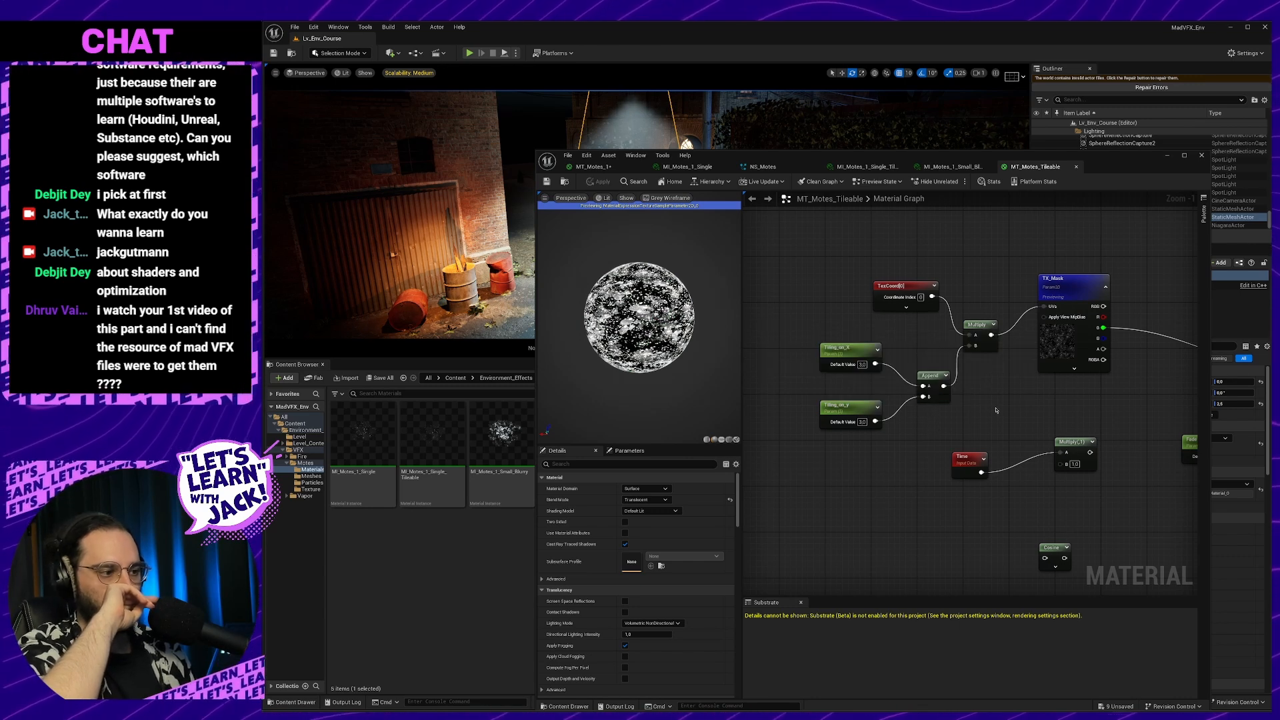
# Set the B value of the Multiply node after Time to 2 and move both nodes below the tiling nodes
pyautogui.moveTo(996, 410); pyautogui.dragTo(949, 403, button='right')
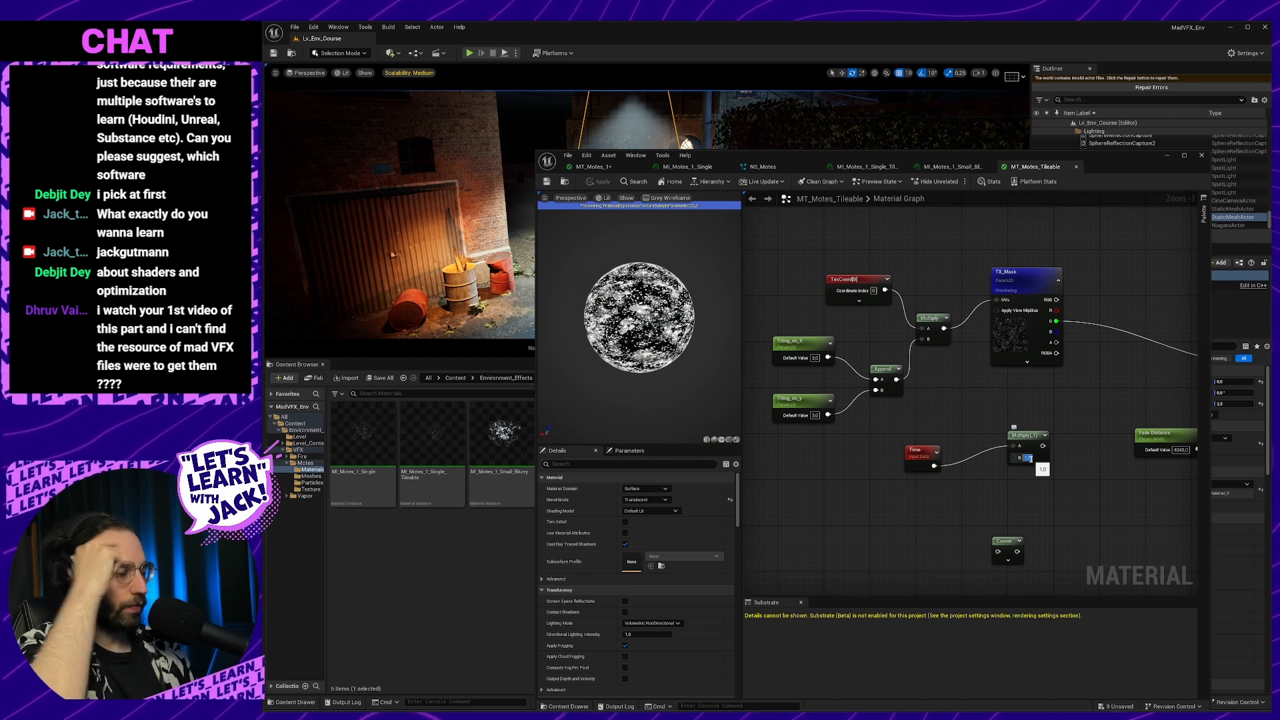
pyautogui.write('2')
pyautogui.press('Return')
pyautogui.moveTo(1030, 436); pyautogui.dragTo(966, 494)
pyautogui.moveTo(925, 453); pyautogui.dragTo(901, 453)
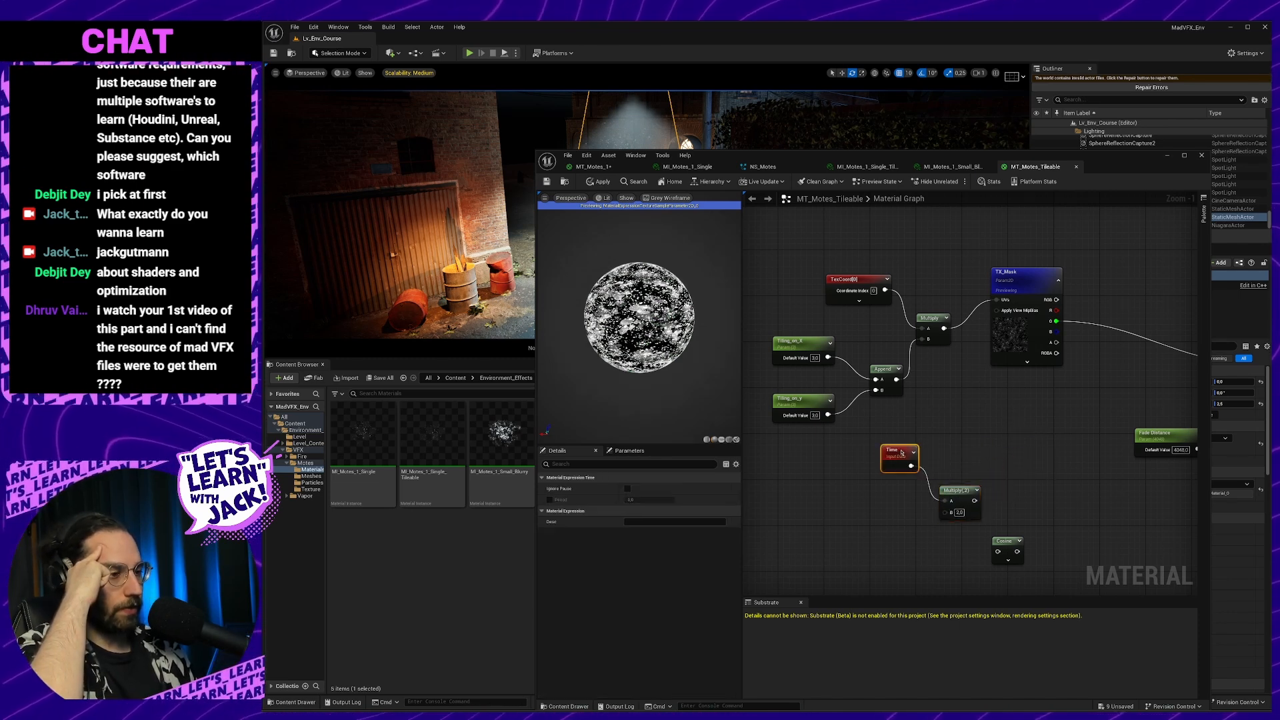
# Create an Add node fed by the output of the Multiply node that follows Time
pyautogui.moveTo(974, 500); pyautogui.dragTo(1027, 460)
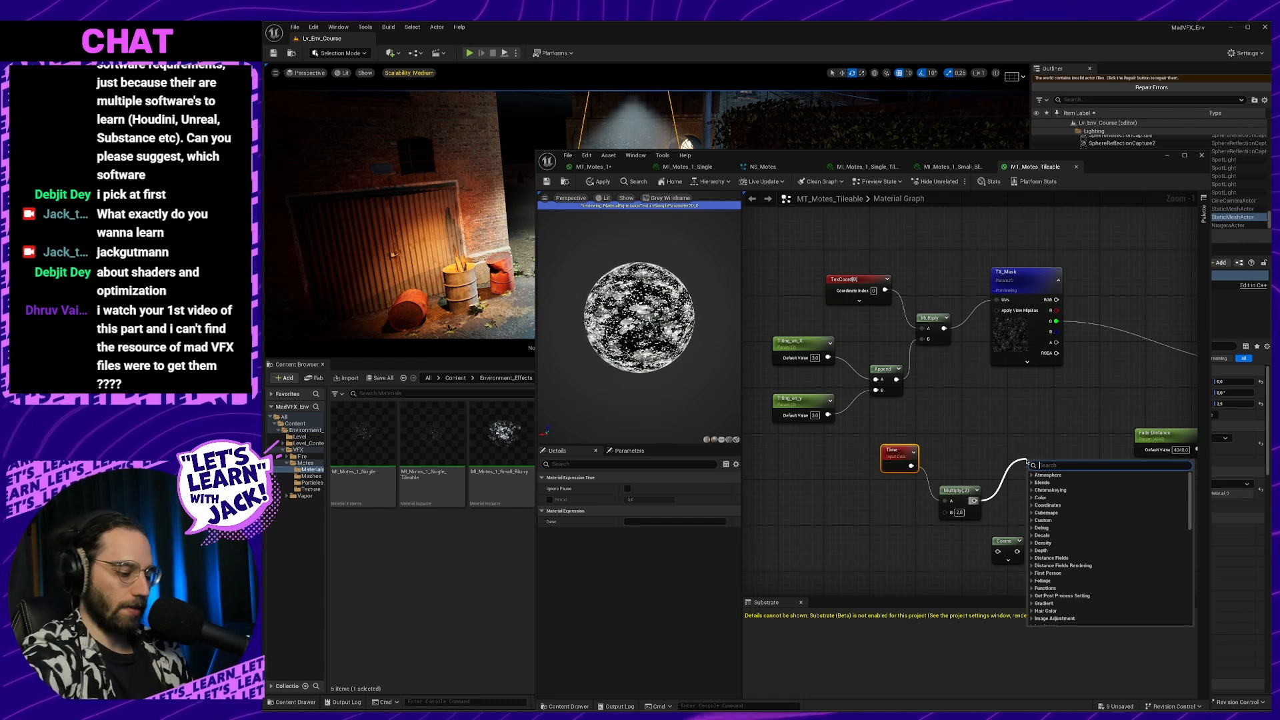
pyautogui.write('add')
pyautogui.press('Return')
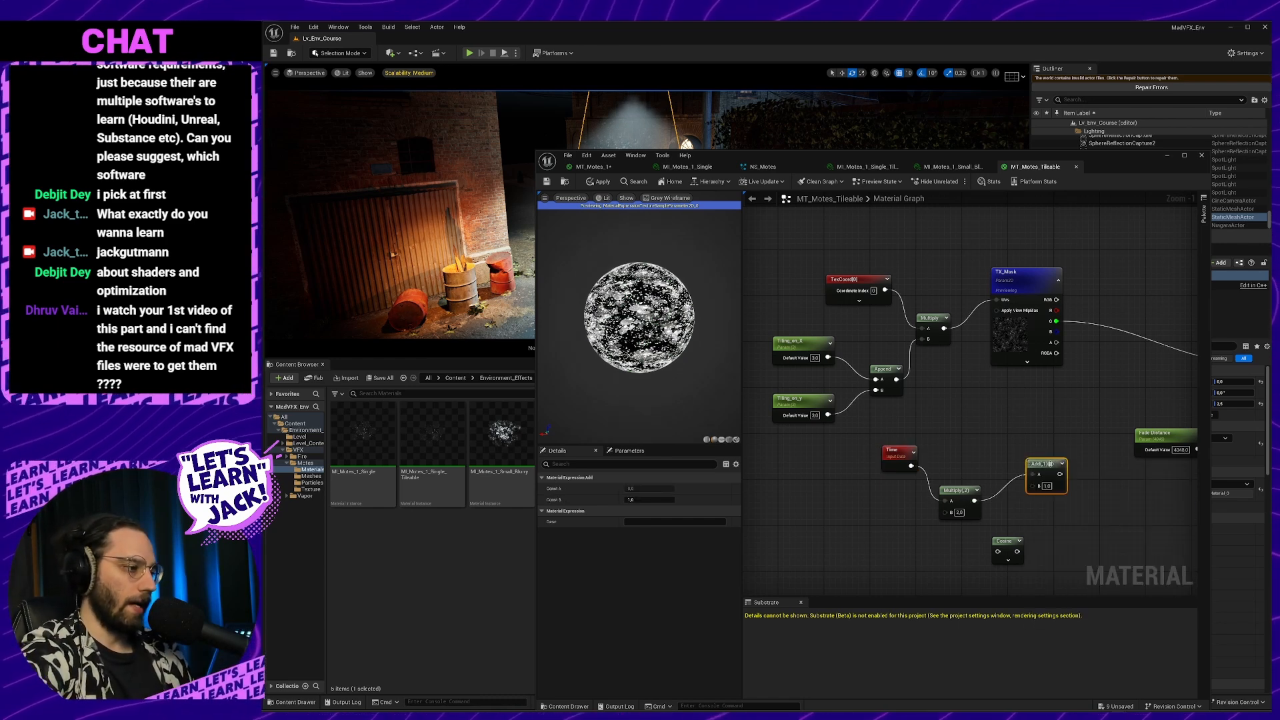
# Route the tiled UVs and scaled time through the Add node into TX_Mask, set the time Multiply's B to 0.1, and save the material
pyautogui.moveTo(1050, 464); pyautogui.dragTo(996, 300)
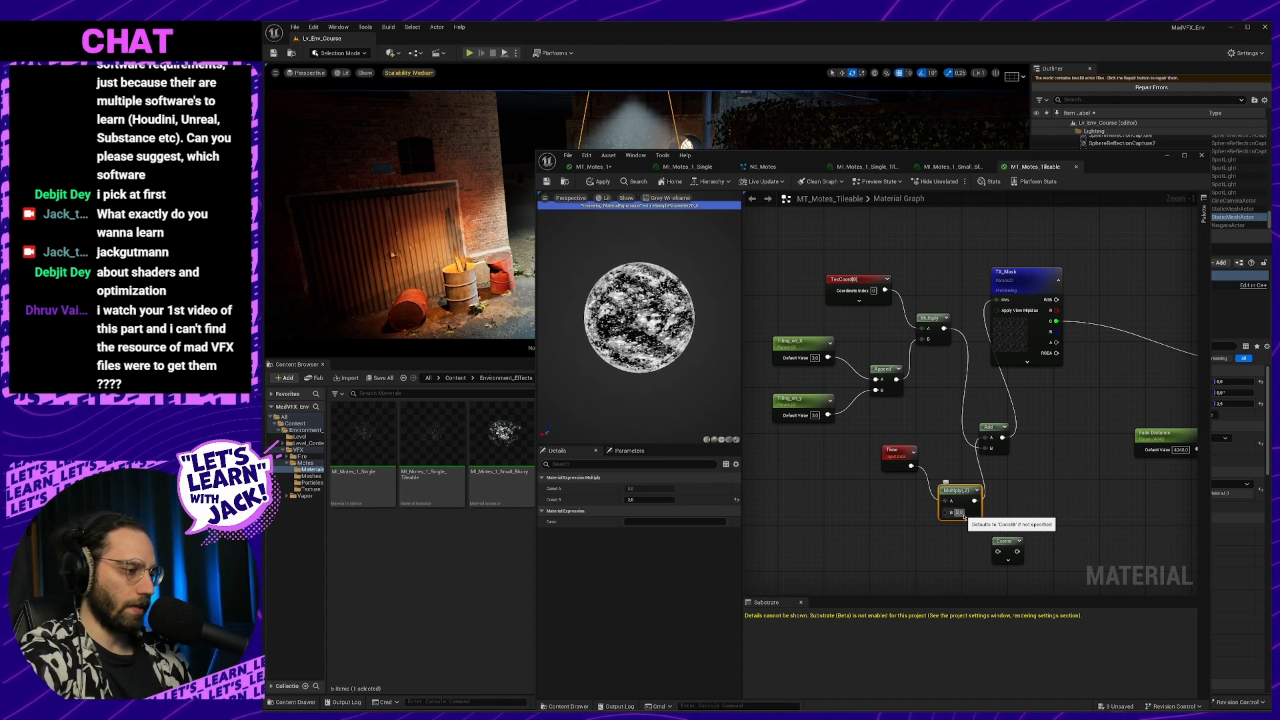
pyautogui.press('BackSpace')
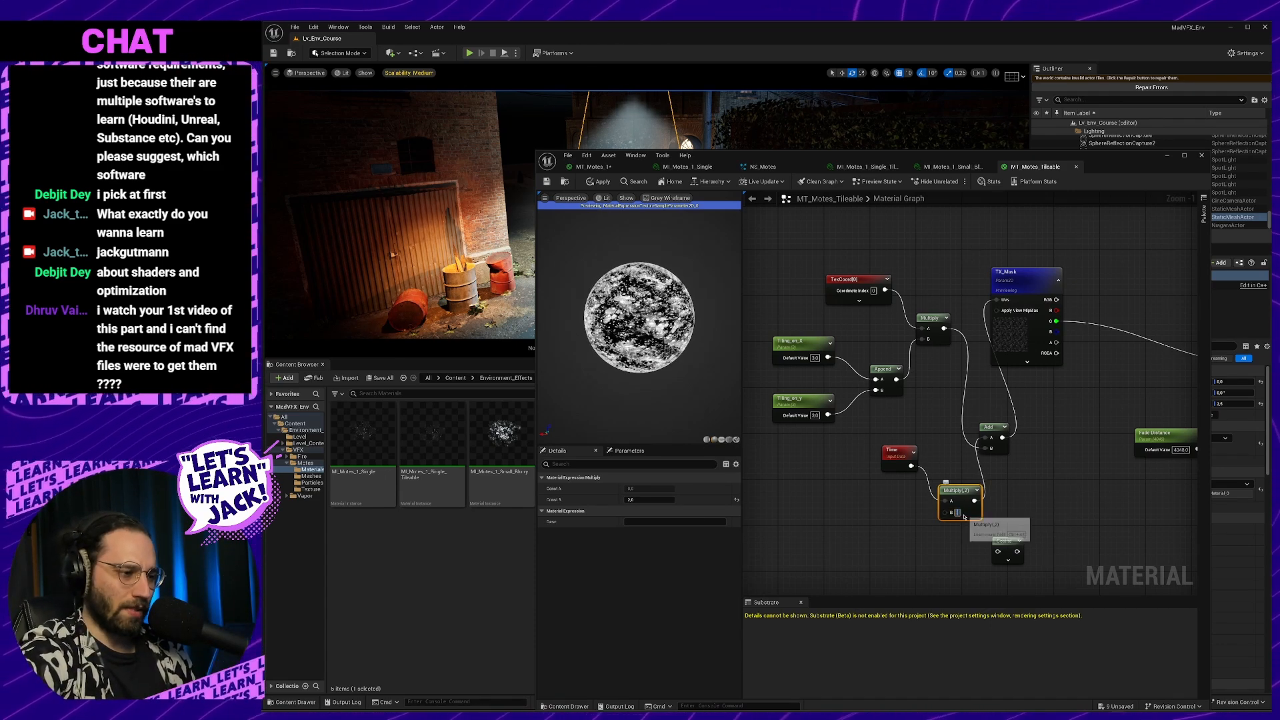
pyautogui.write('0.1')
pyautogui.press('Return')
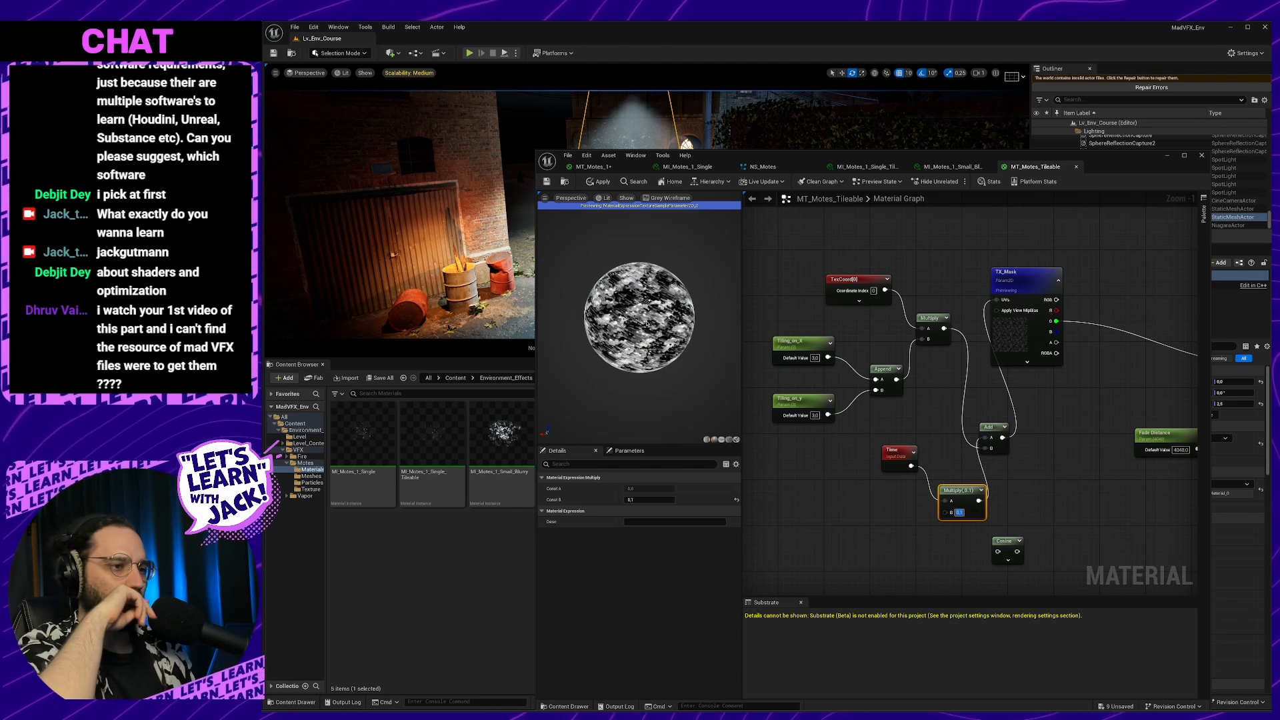
pyautogui.scroll(3, 646, 323)
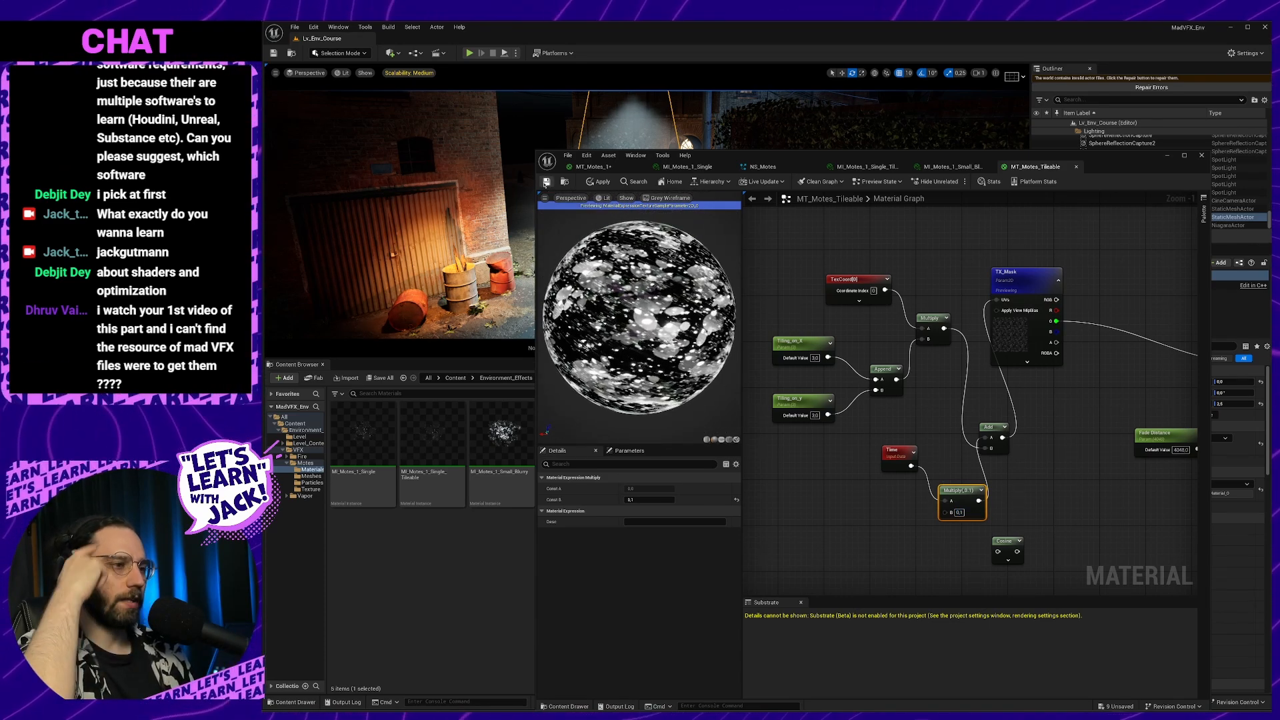
pyautogui.click(546, 182)
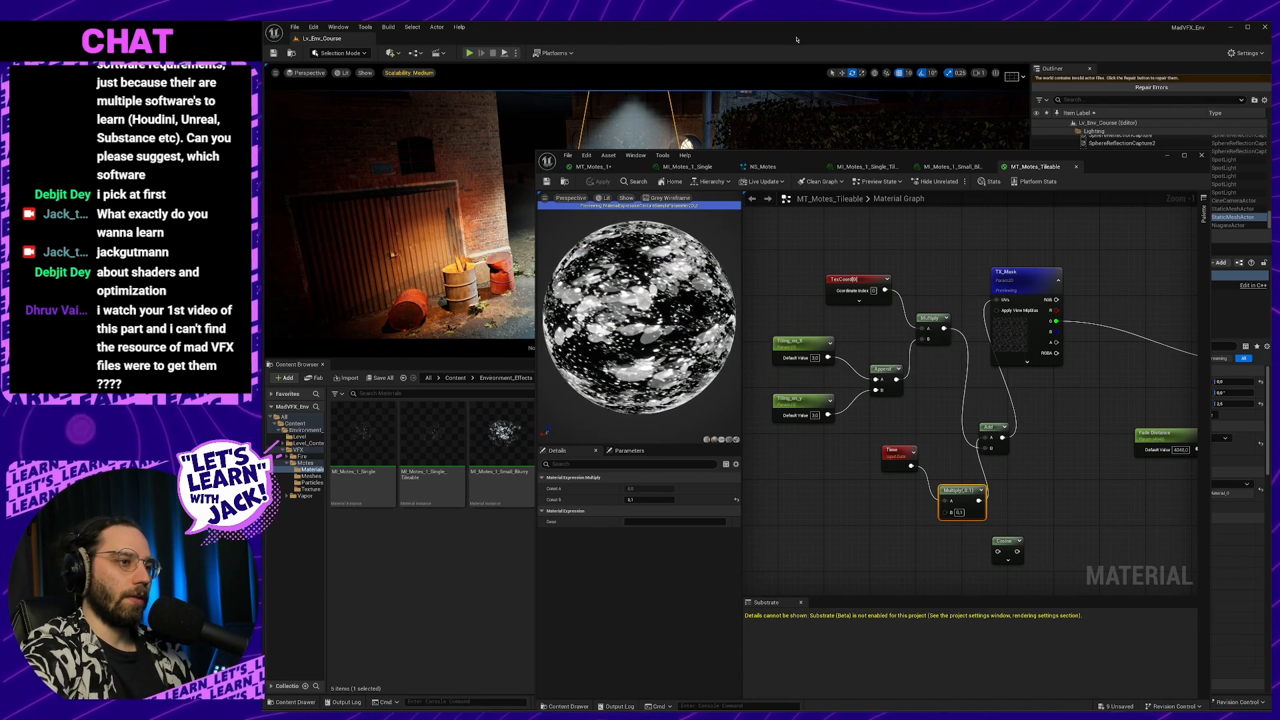
# Hide the NS_Motes particle system in the level and select the Cone_Motes_32 mesh
pyautogui.moveTo(819, 168); pyautogui.dragTo(997, 584)
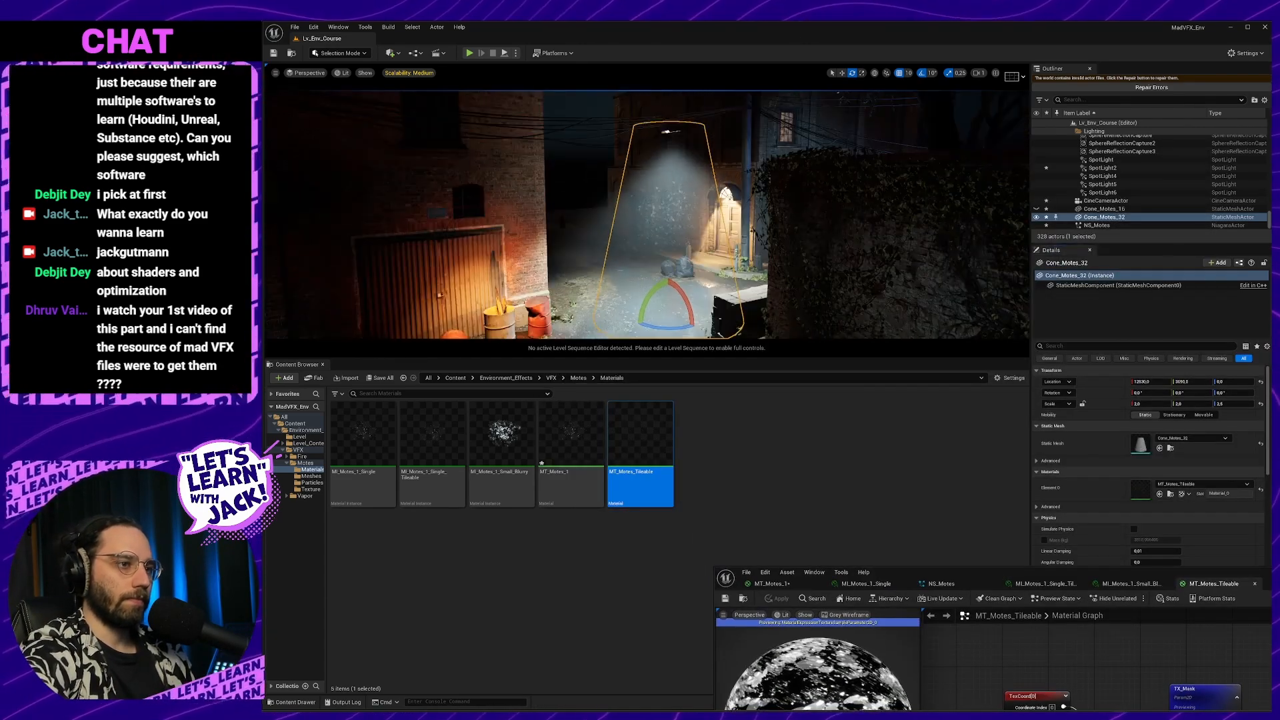
pyautogui.press('w')
pyautogui.moveTo(647, 214); pyautogui.dragTo(641, 179, button='right')
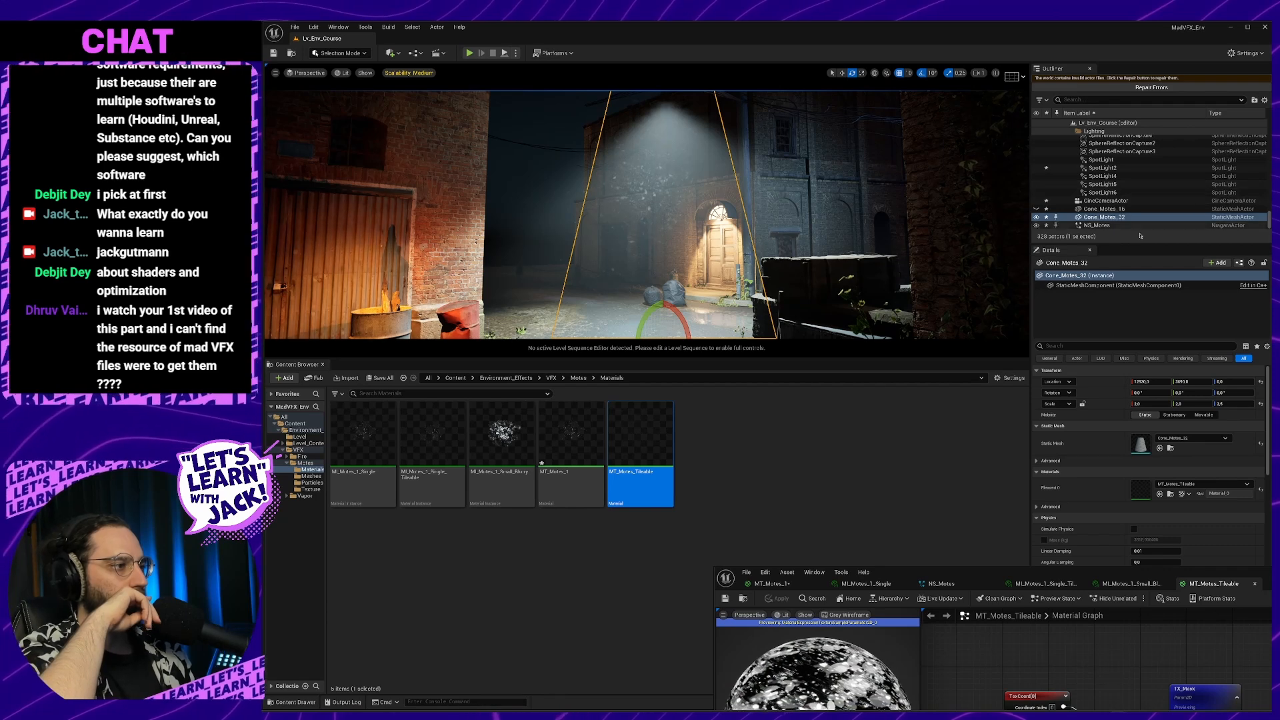
pyautogui.click(1112, 227)
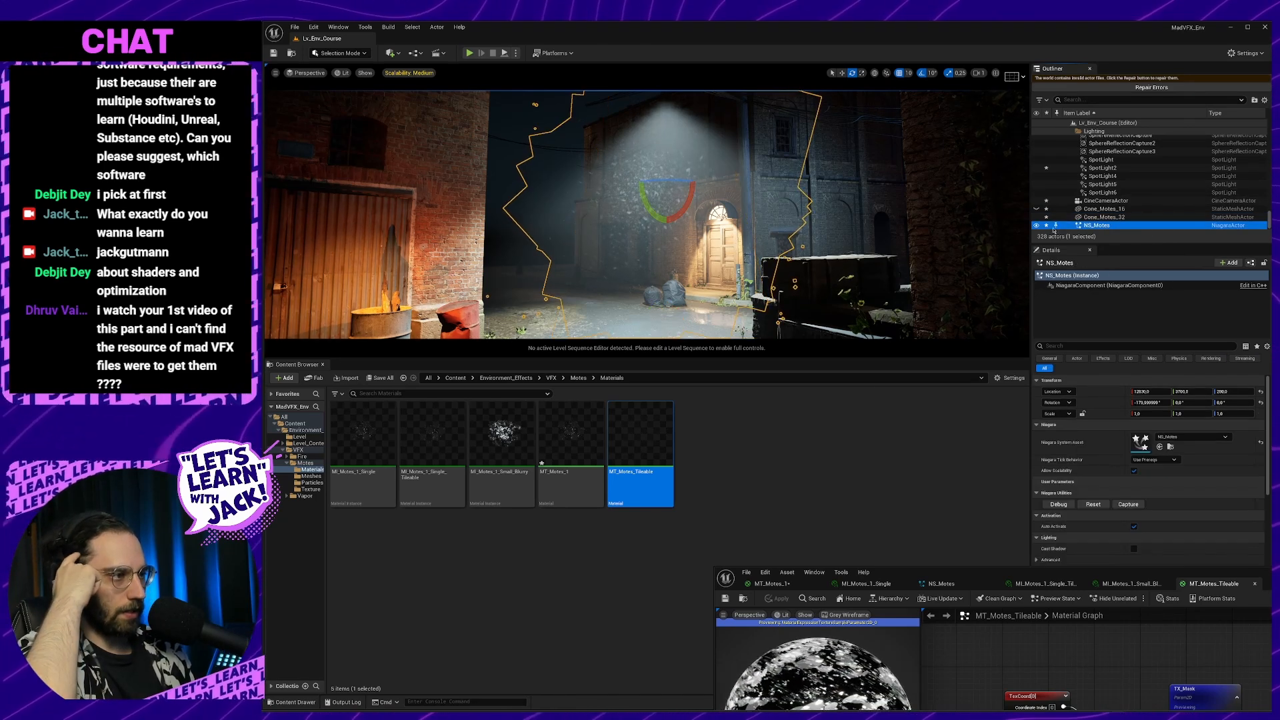
pyautogui.click(1104, 216)
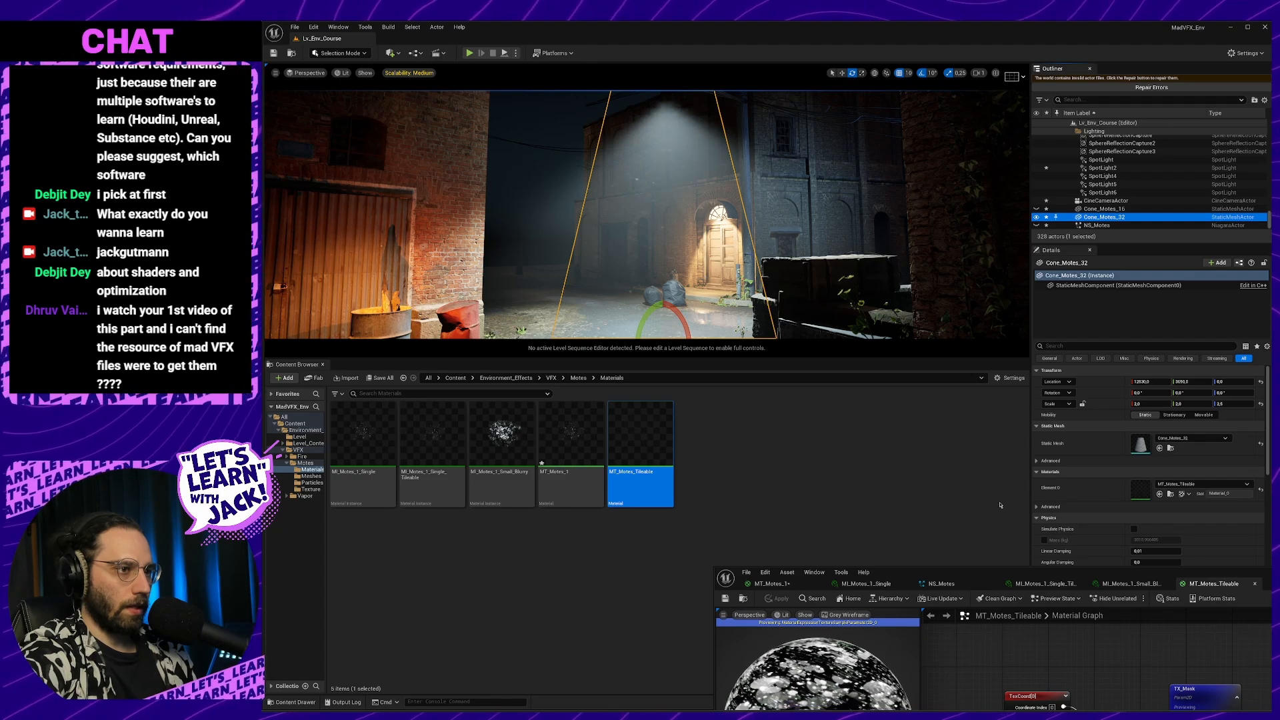
# Examine the light cone in the Shader Complexity and Unlit view modes, and return the viewport to Lit
pyautogui.moveTo(966, 573); pyautogui.dragTo(1027, 240)
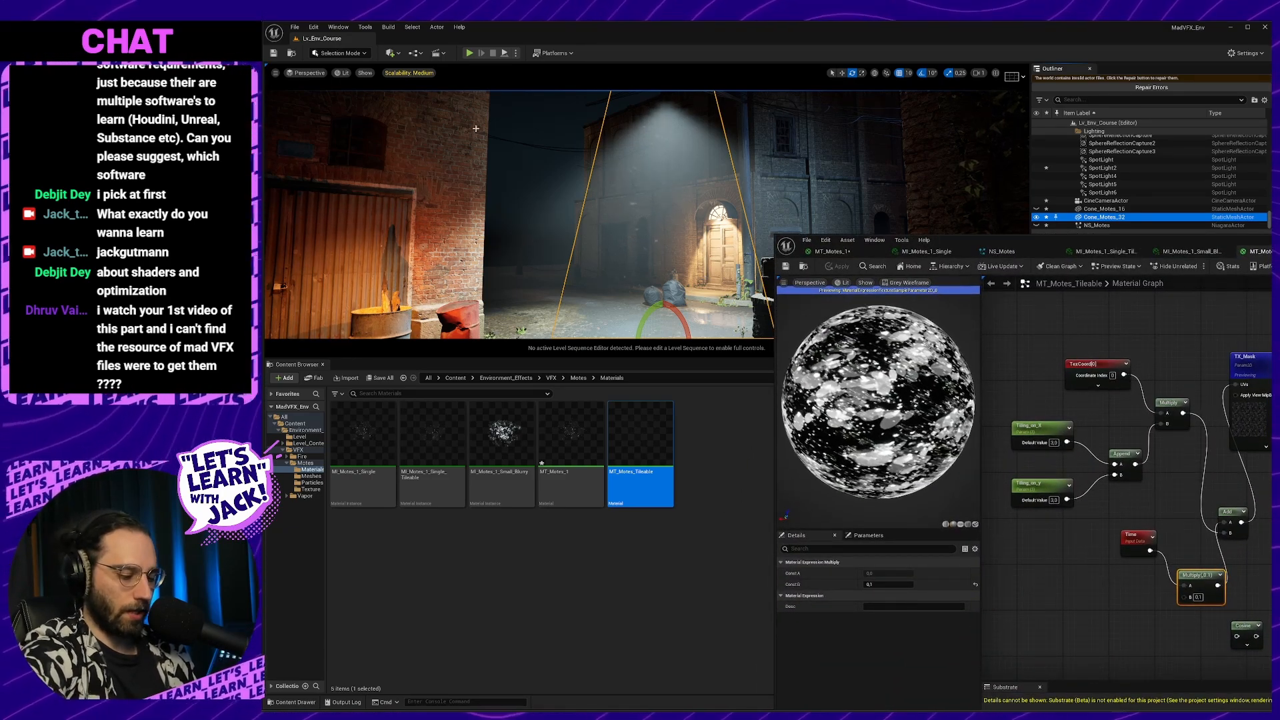
pyautogui.hotkey('alt', '8')
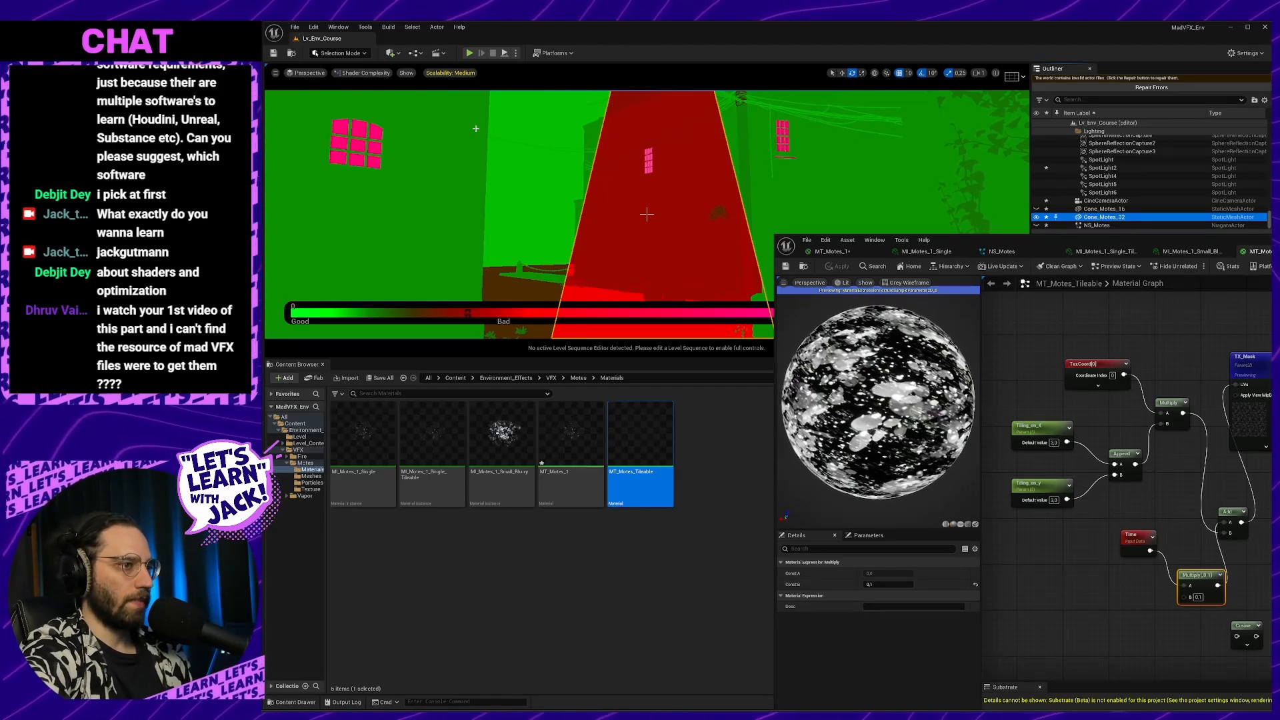
pyautogui.hotkey('alt', '2')
pyautogui.hotkey('alt', '3')
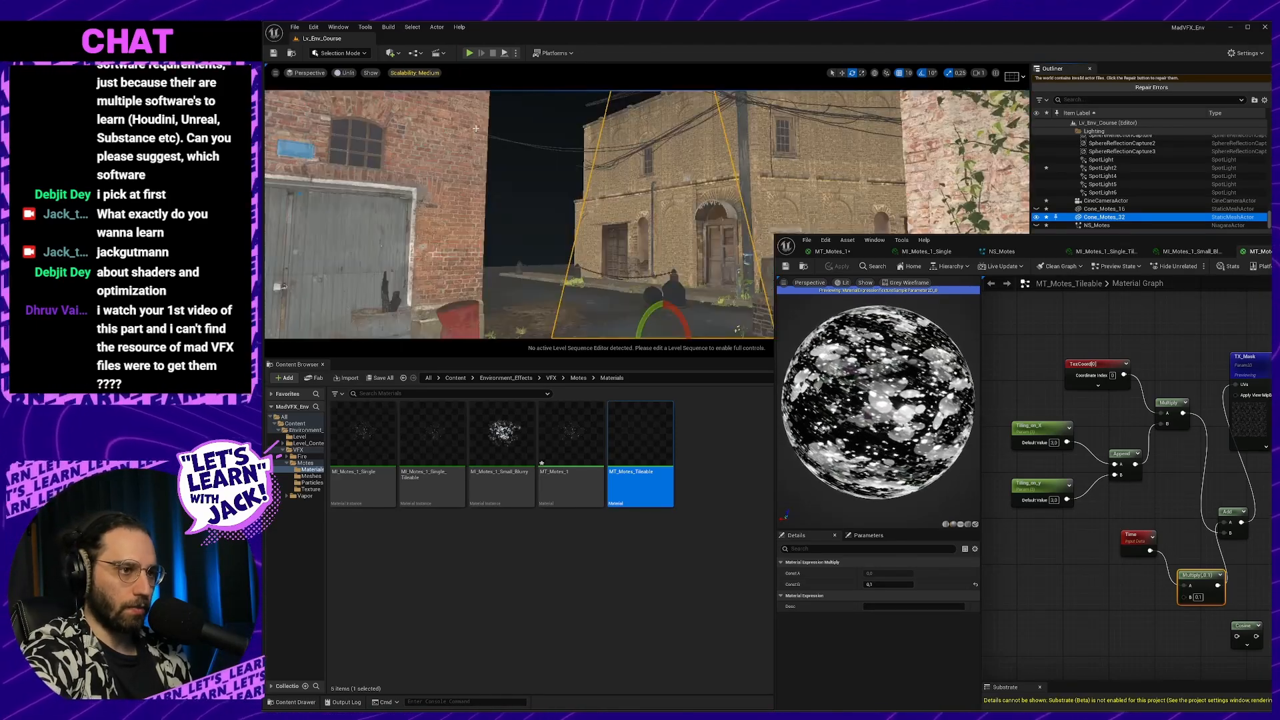
pyautogui.hotkey('alt', '4')
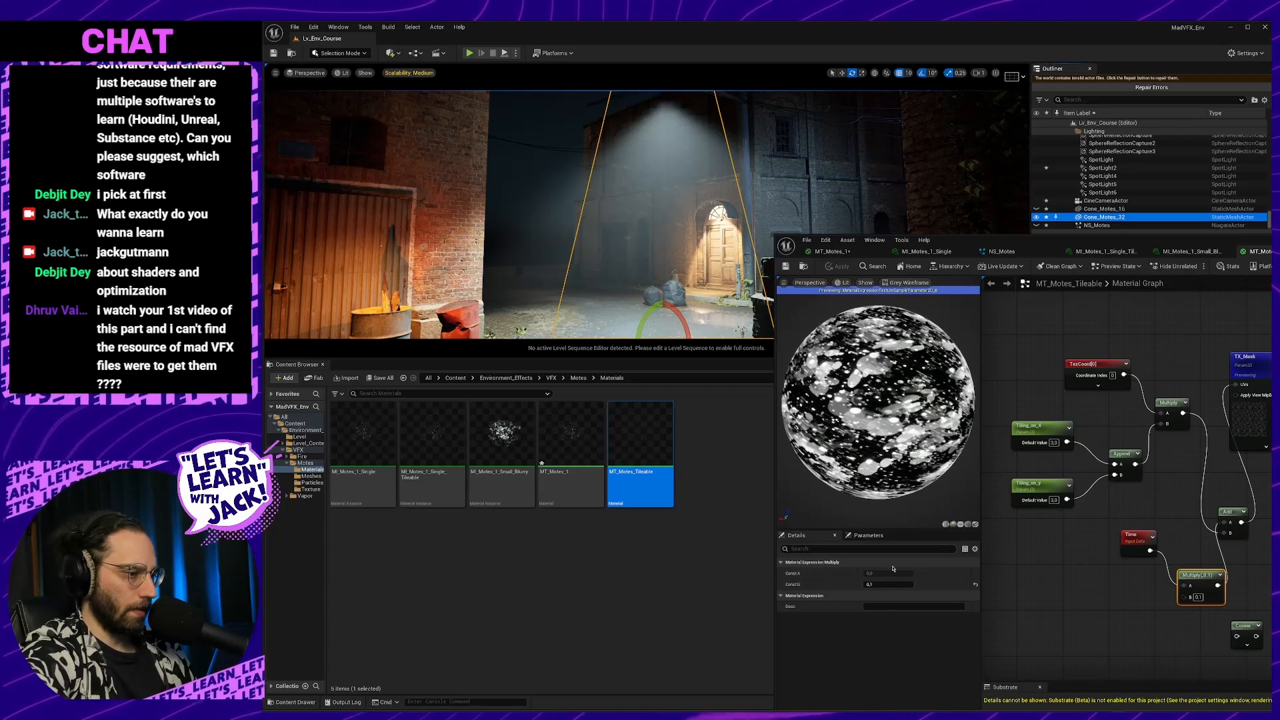
# Set the default value of both tiling parameters to 6 and apply the change to the material
pyautogui.click(1053, 499)
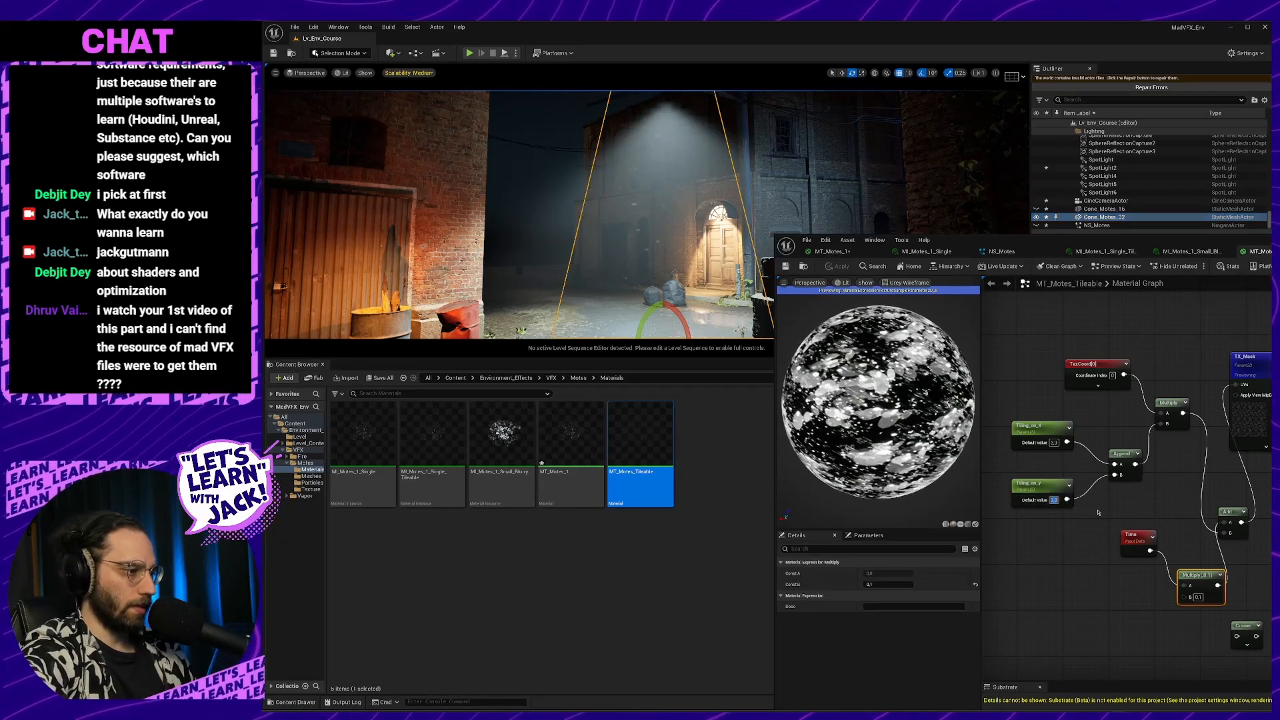
pyautogui.write('6')
pyautogui.press('Return')
pyautogui.click(1053, 442)
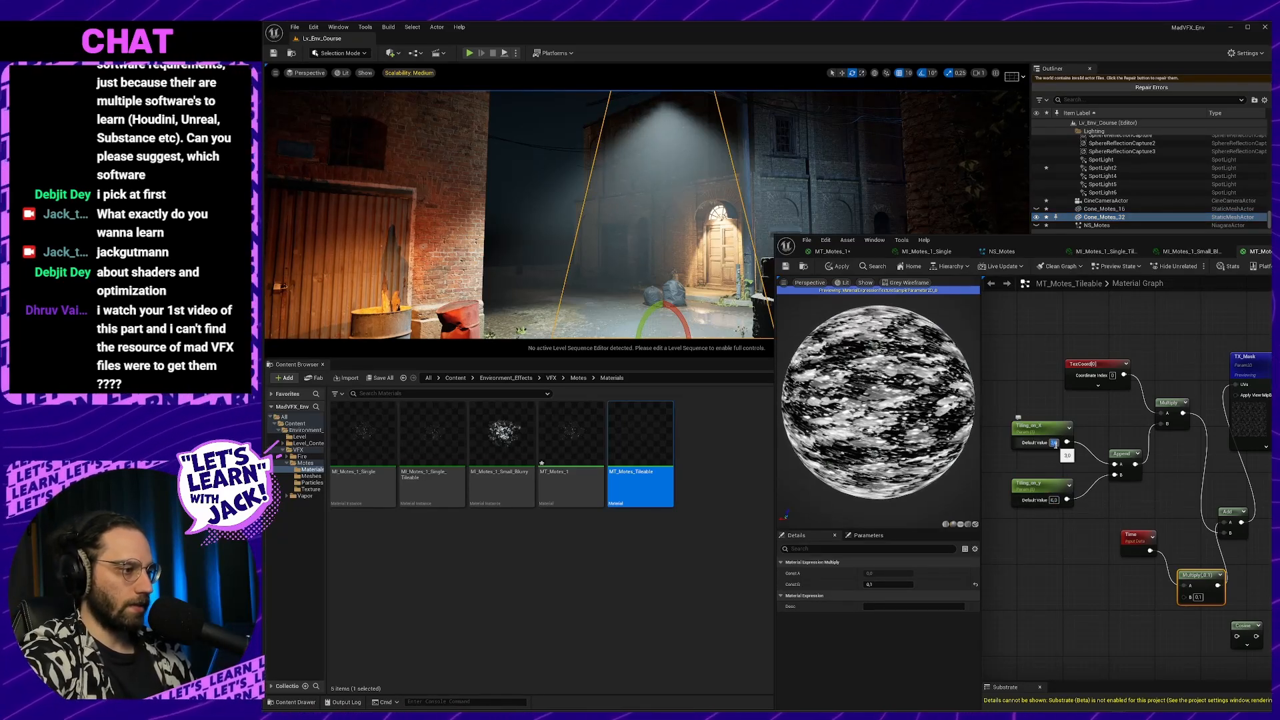
pyautogui.press('Return')
pyautogui.click(1027, 400)
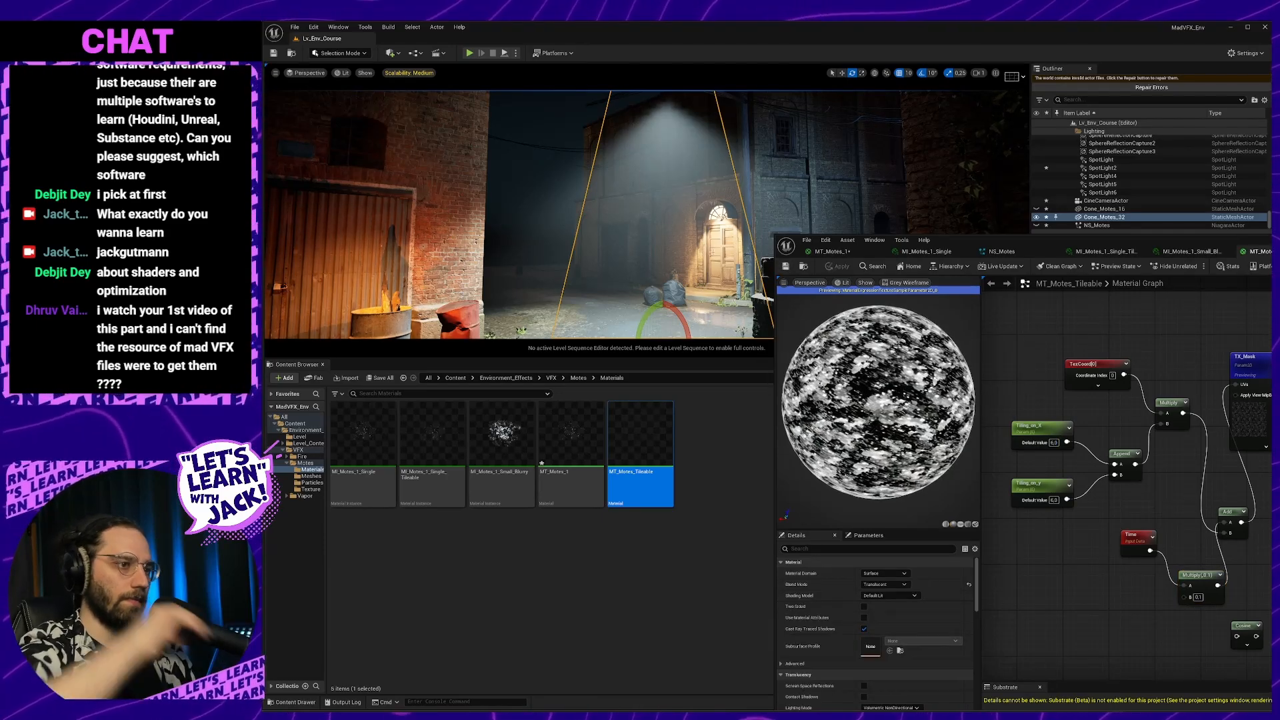
# Examine the motes on the light cone up close and check the reference material graph in the course video
pyautogui.moveTo(647, 214); pyautogui.dragTo(675, 184, button='right')
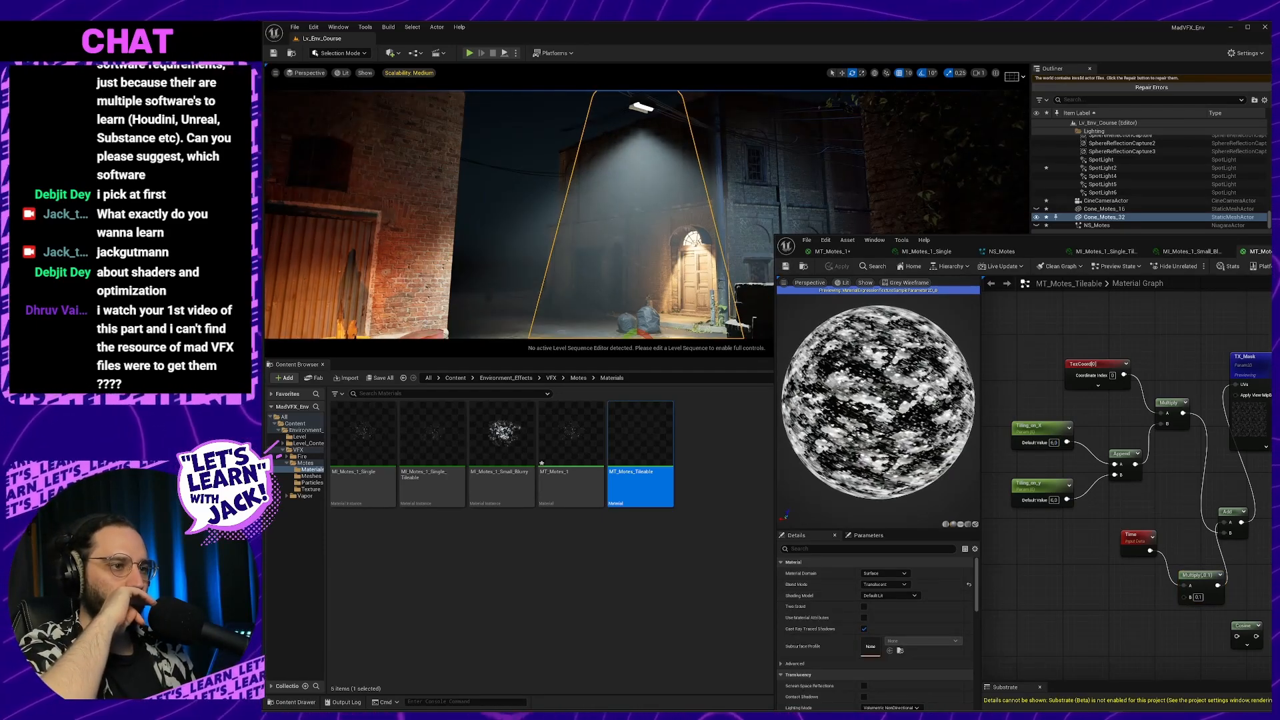
pyautogui.scroll(4, 648, 225)
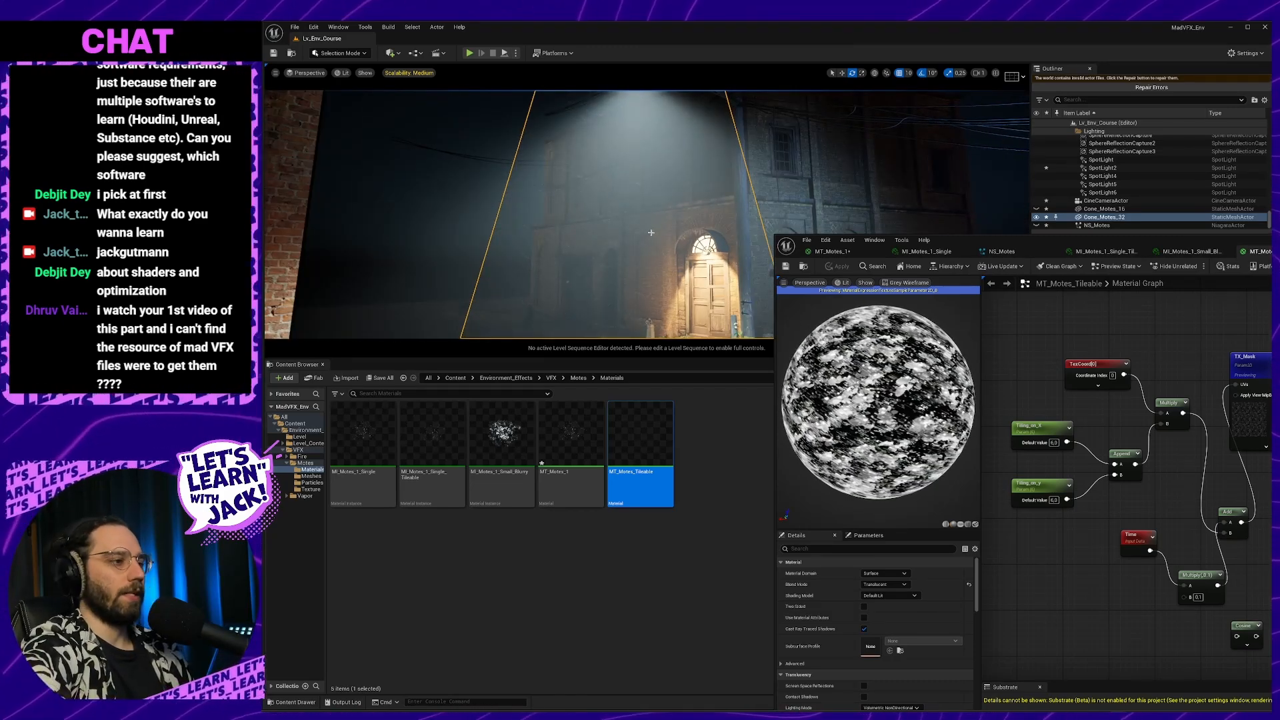
pyautogui.hotkey('alt', 'Tab')
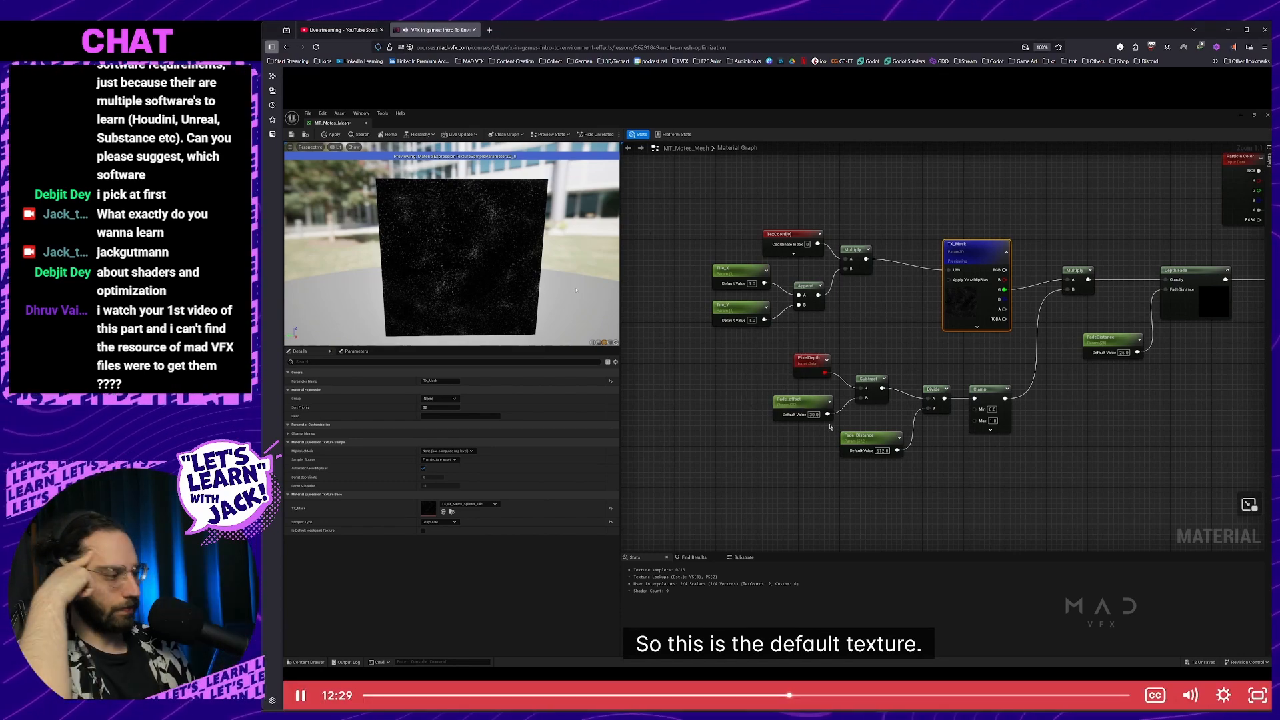
pyautogui.hotkey('alt', 'Tab')
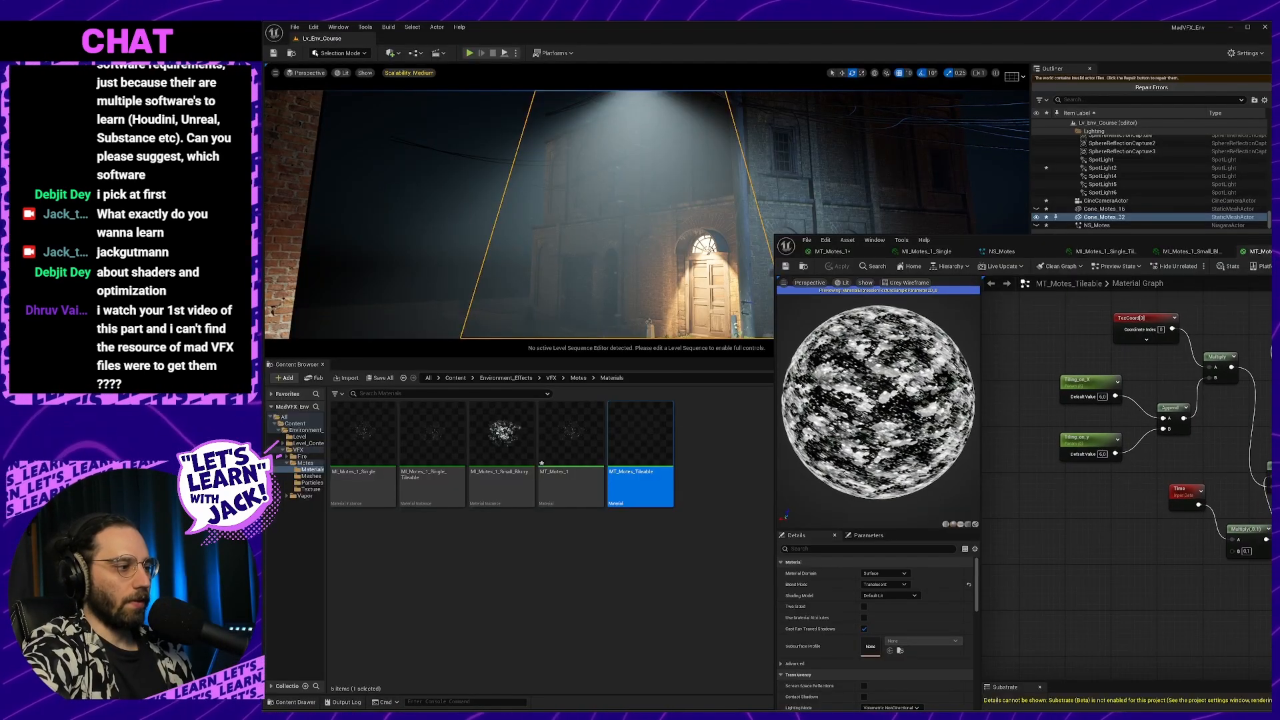
# Move the Time, Multiply and Add nodes together to a spot directly beneath the tiling nodes
pyautogui.moveTo(1233, 504); pyautogui.dragTo(1139, 463, button='right')
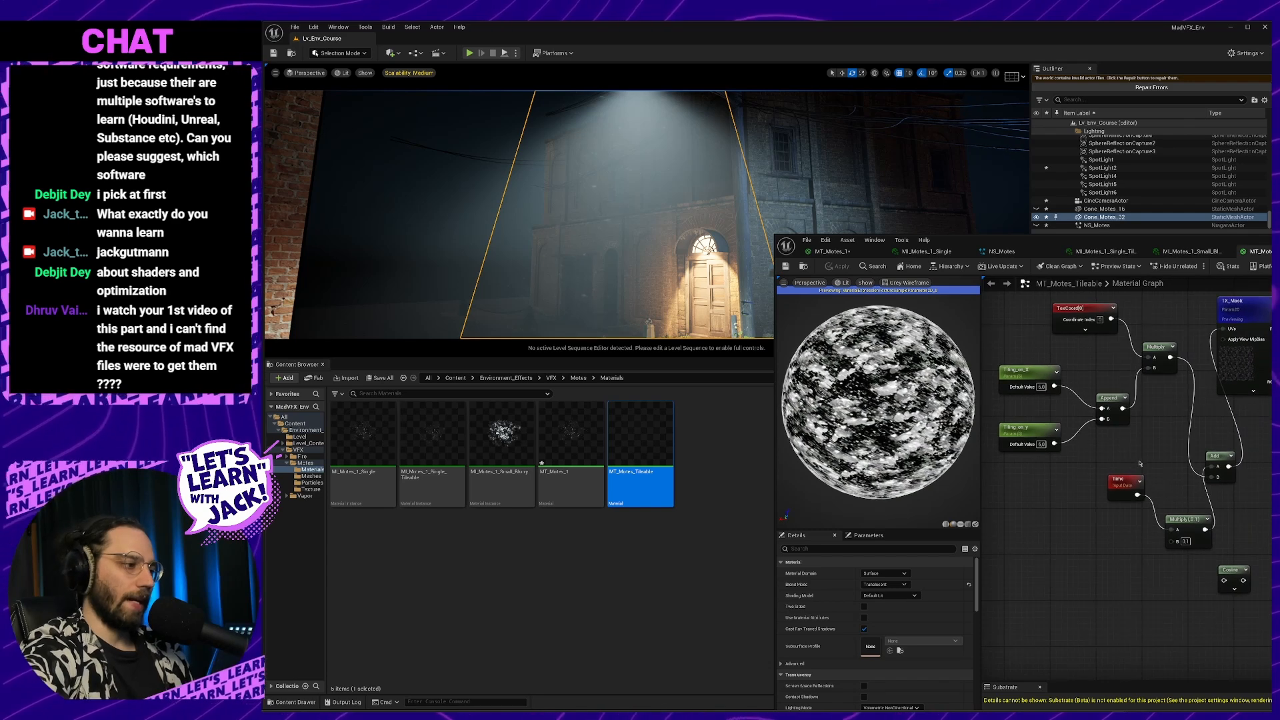
pyautogui.moveTo(1223, 536); pyautogui.dragTo(1224, 537)
pyautogui.moveTo(1217, 457); pyautogui.dragTo(1109, 480)
pyautogui.click(1146, 469)
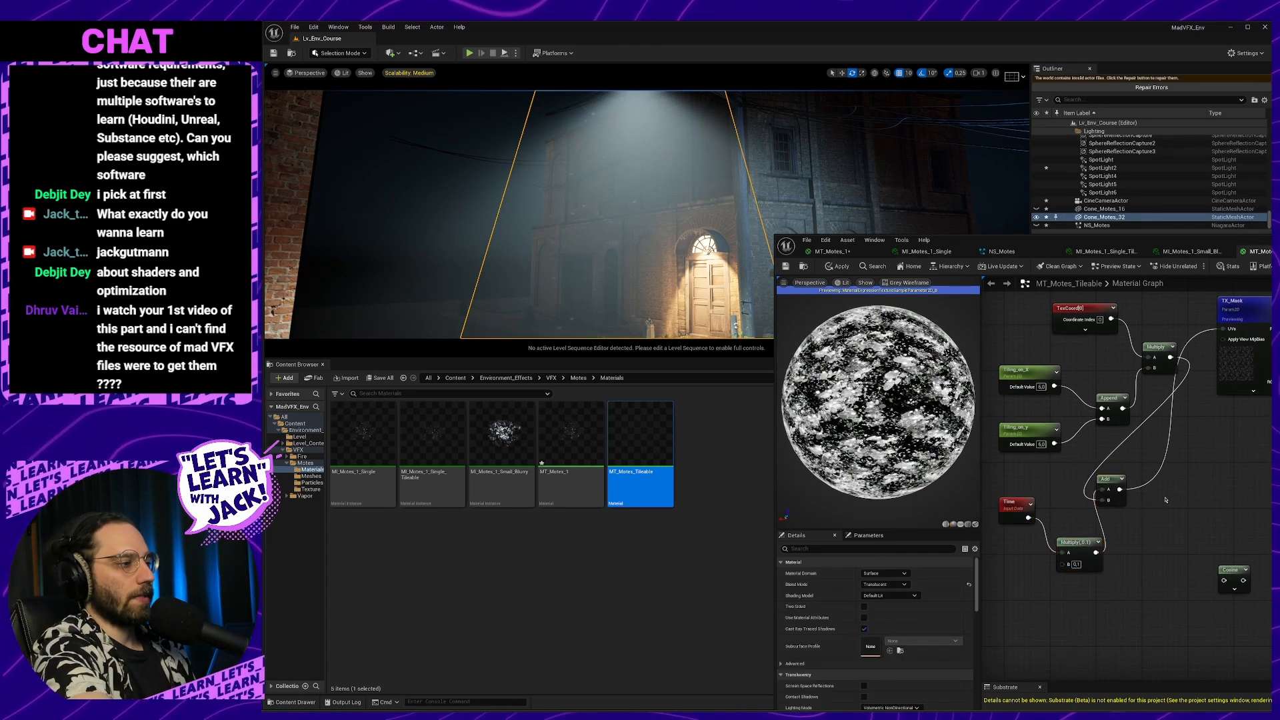
# Disconnect the Add node from both the tiled UV Multiply and the UVs input of TX_Mask
pyautogui.doubleClick(1152, 413)
pyautogui.moveTo(1152, 412); pyautogui.dragTo(1158, 428)
pyautogui.click(1141, 401)
pyautogui.press('Delete')
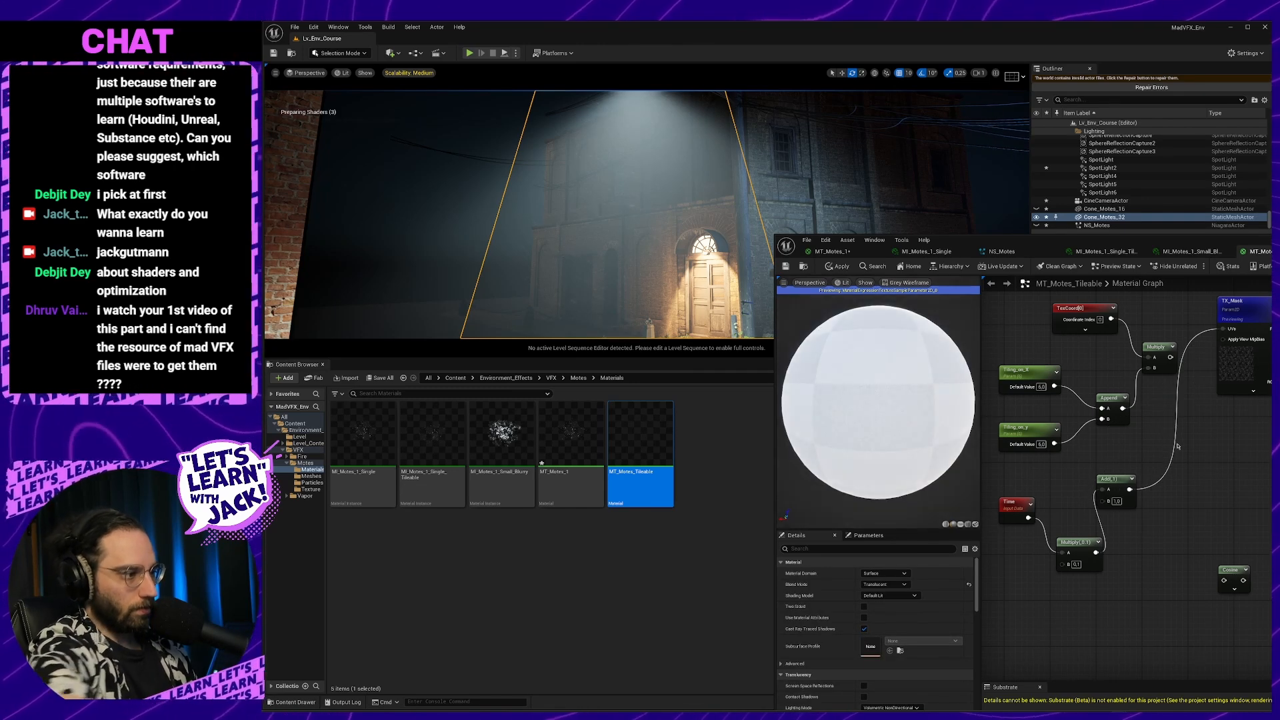
pyautogui.moveTo(1223, 329); pyautogui.dragTo(1168, 433)
pyautogui.click(1167, 433)
pyautogui.moveTo(1167, 433); pyautogui.dragTo(1279, 507, button='right')
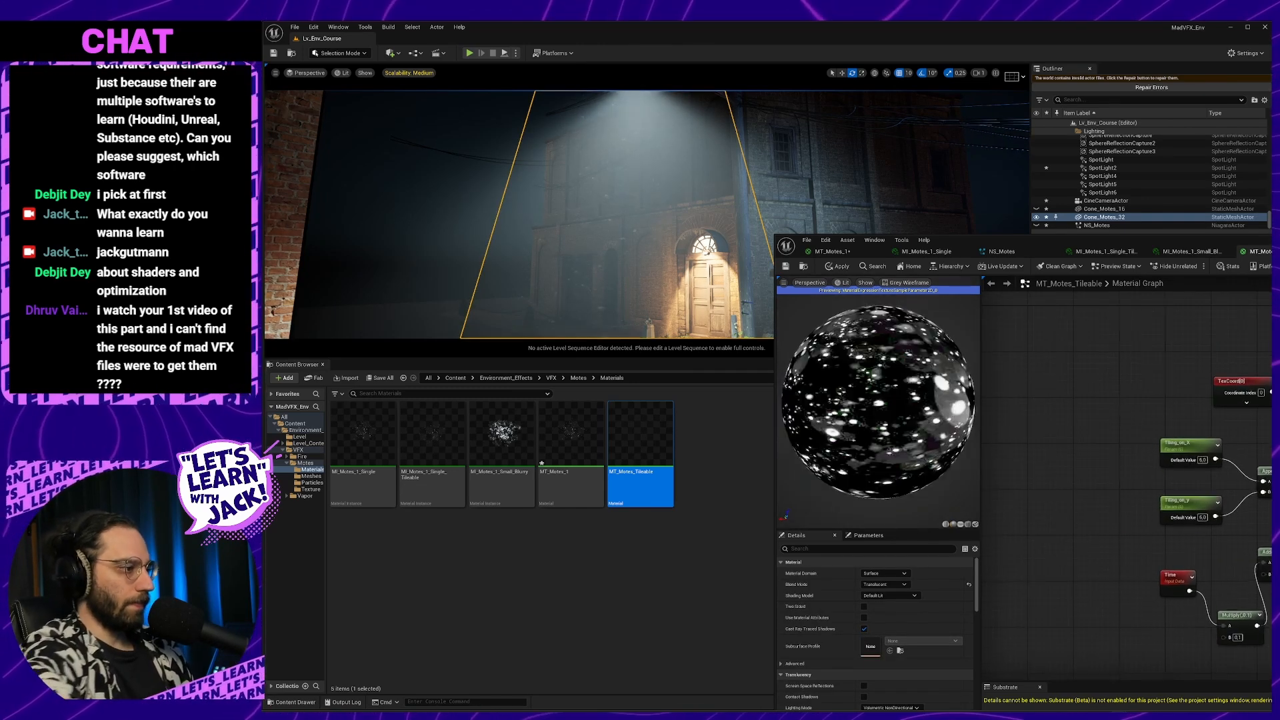
# Move the texture coordinate and tiling nodes farther from TX_Mask and reposition the material editor window to expose more of the graph
pyautogui.moveTo(1269, 533); pyautogui.dragTo(1145, 359)
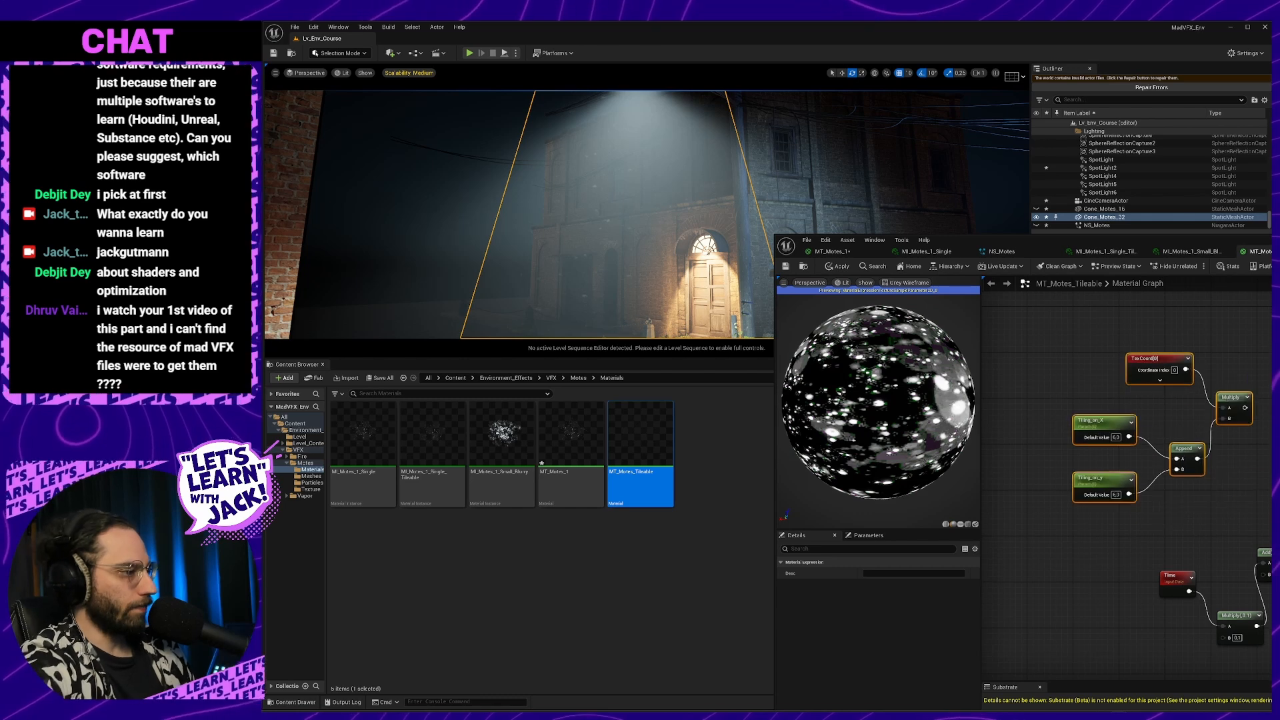
pyautogui.click(1145, 399)
pyautogui.moveTo(1144, 400); pyautogui.dragTo(1139, 397, button='right')
pyautogui.moveTo(1133, 240); pyautogui.dragTo(811, 149)
# Add a Panner node ahead of TX_Mask and connect the tiled UV Multiply output to its Coordinate input
pyautogui.rightClick(1041, 255)
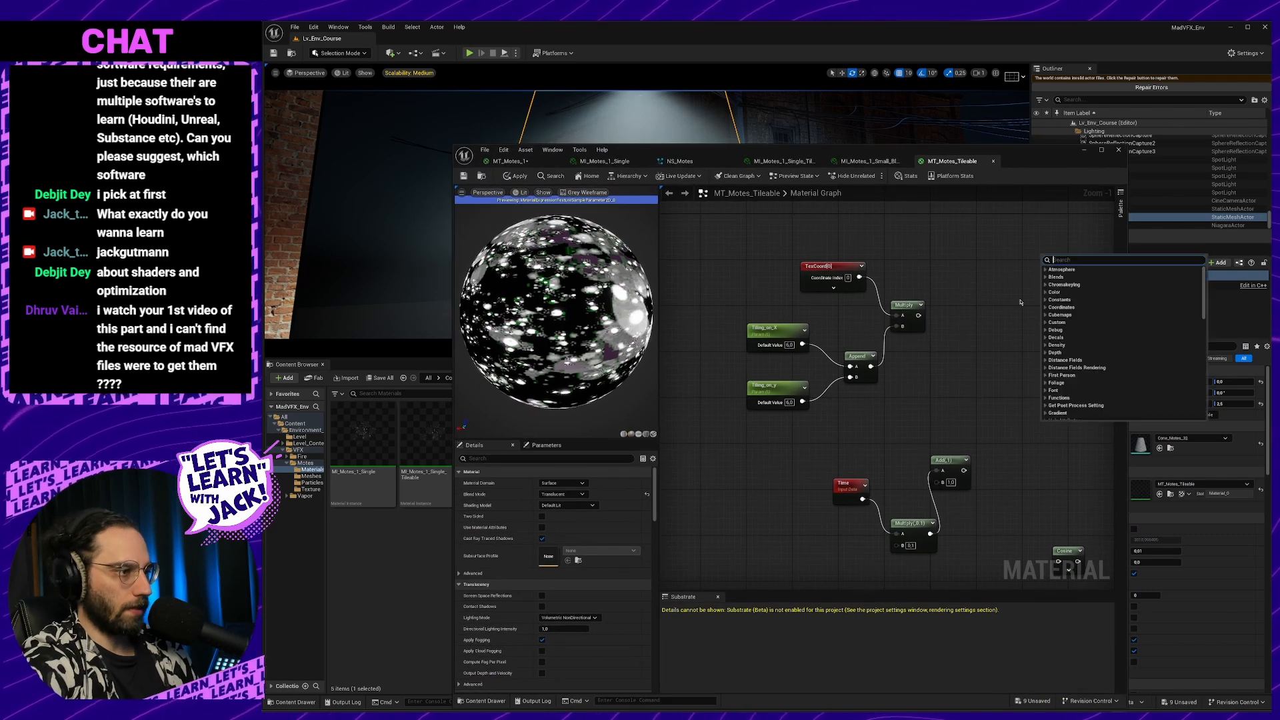
pyautogui.write('panner')
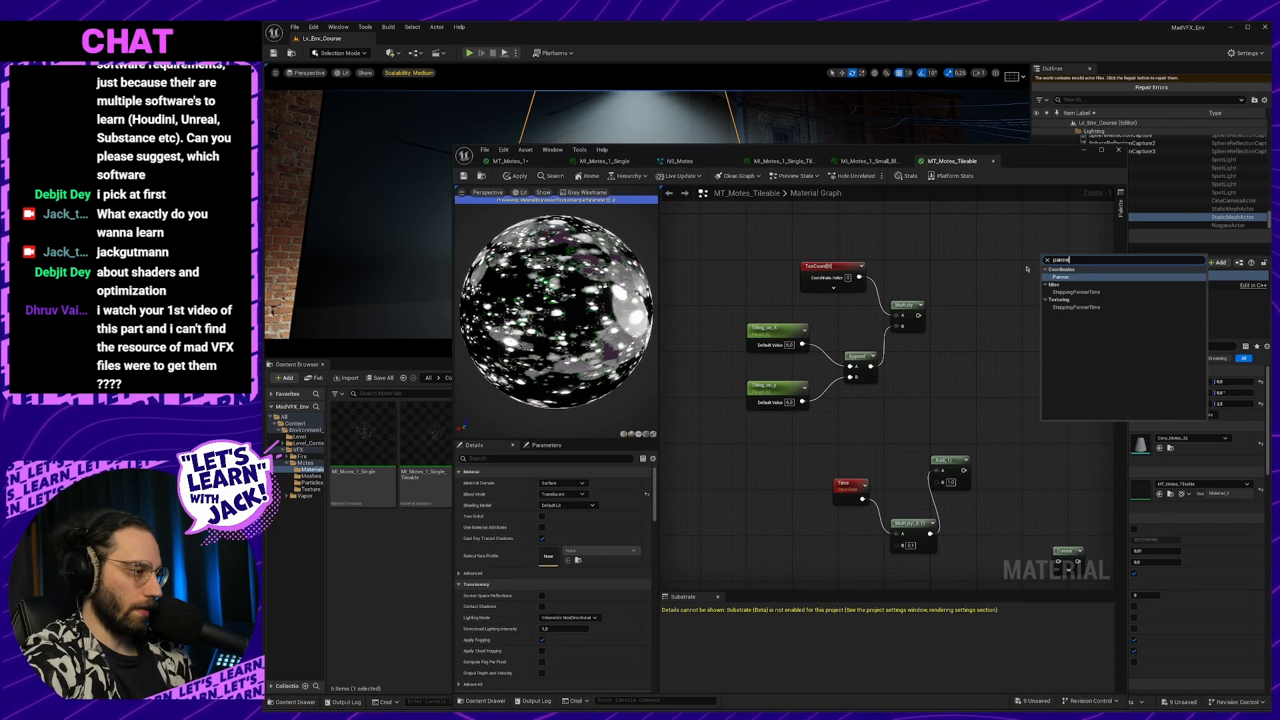
pyautogui.press('Return')
pyautogui.moveTo(1068, 260); pyautogui.dragTo(975, 255)
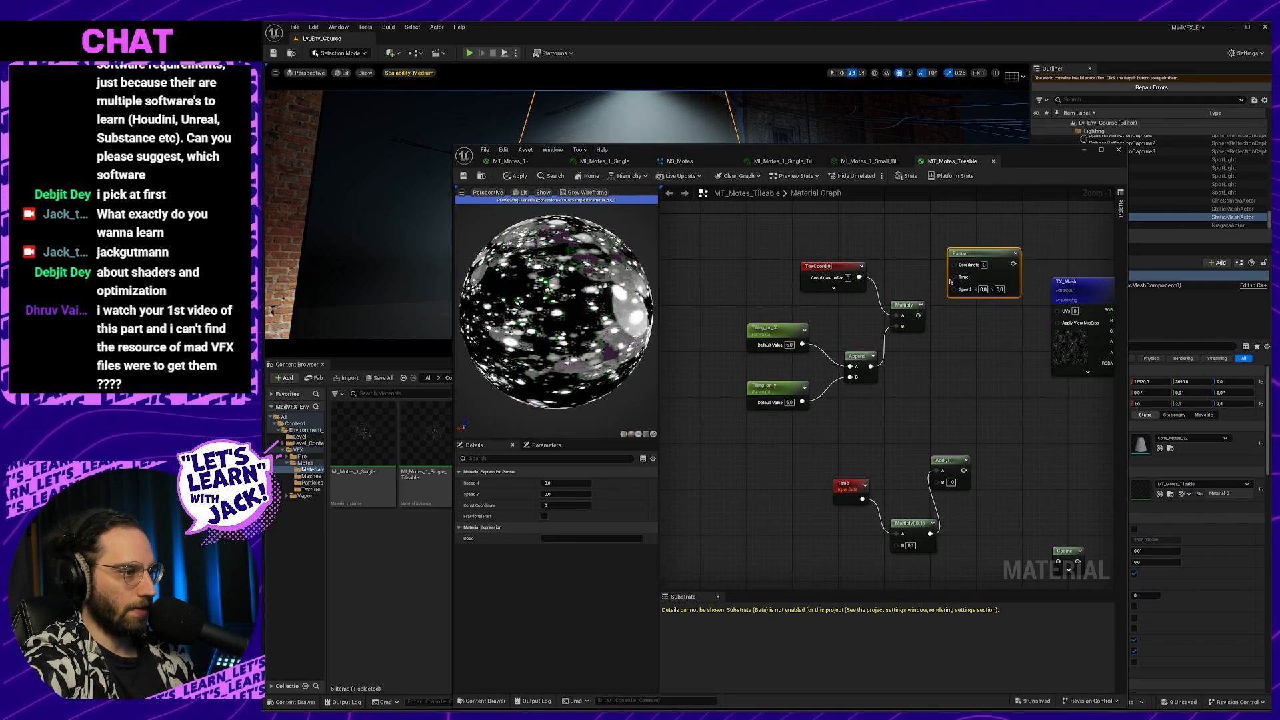
pyautogui.moveTo(918, 315); pyautogui.dragTo(953, 264)
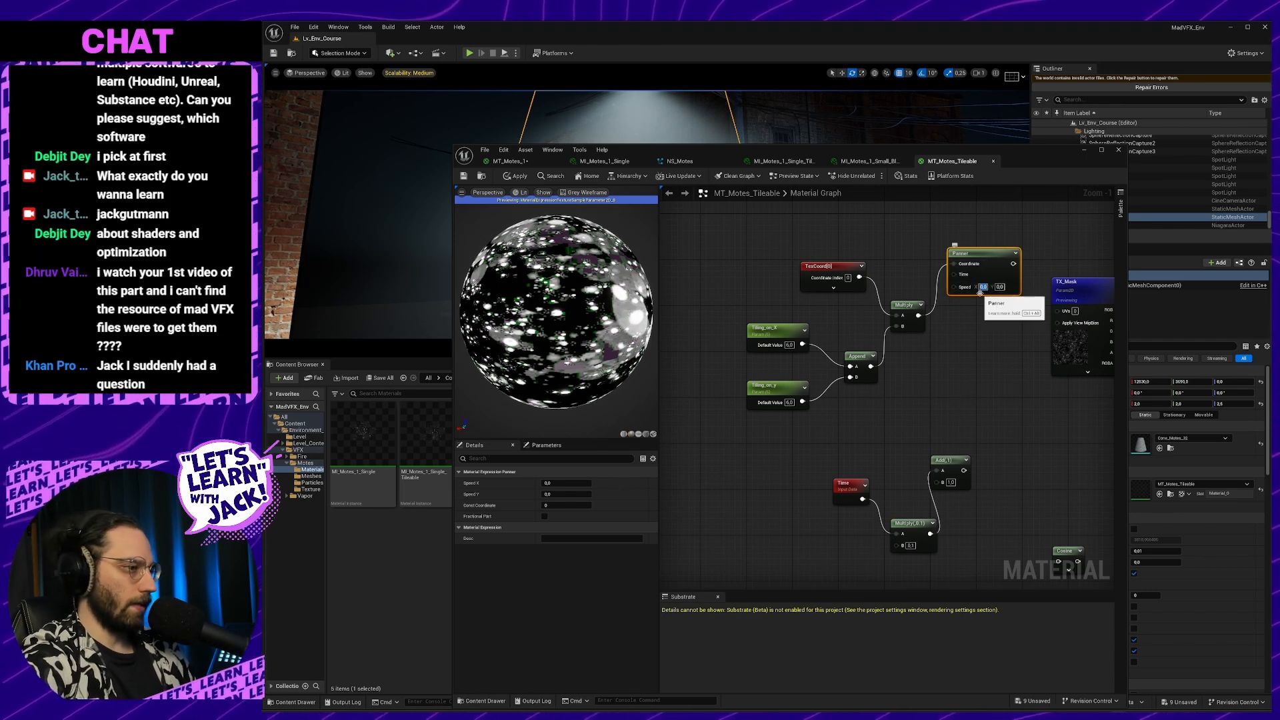
# Set the Panner node's speed to 0.007 in X and -0.005 in Y
pyautogui.write('0.00')
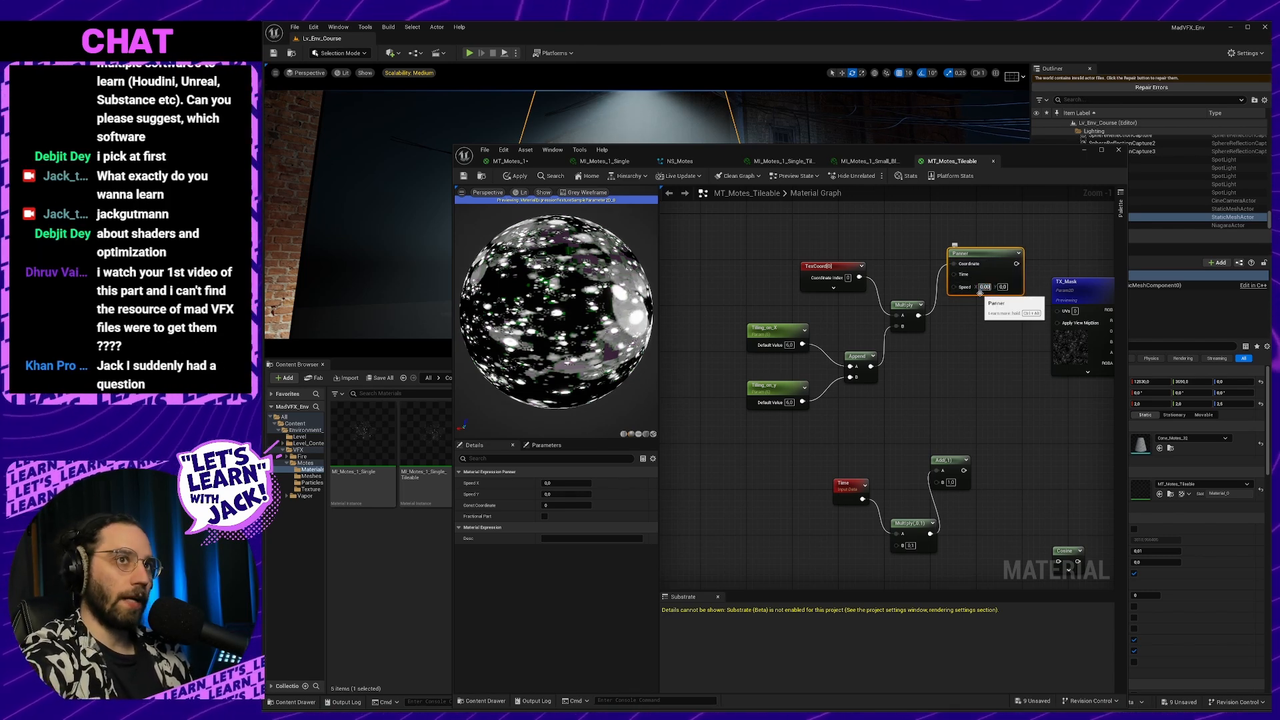
pyautogui.write('7')
pyautogui.press('Return')
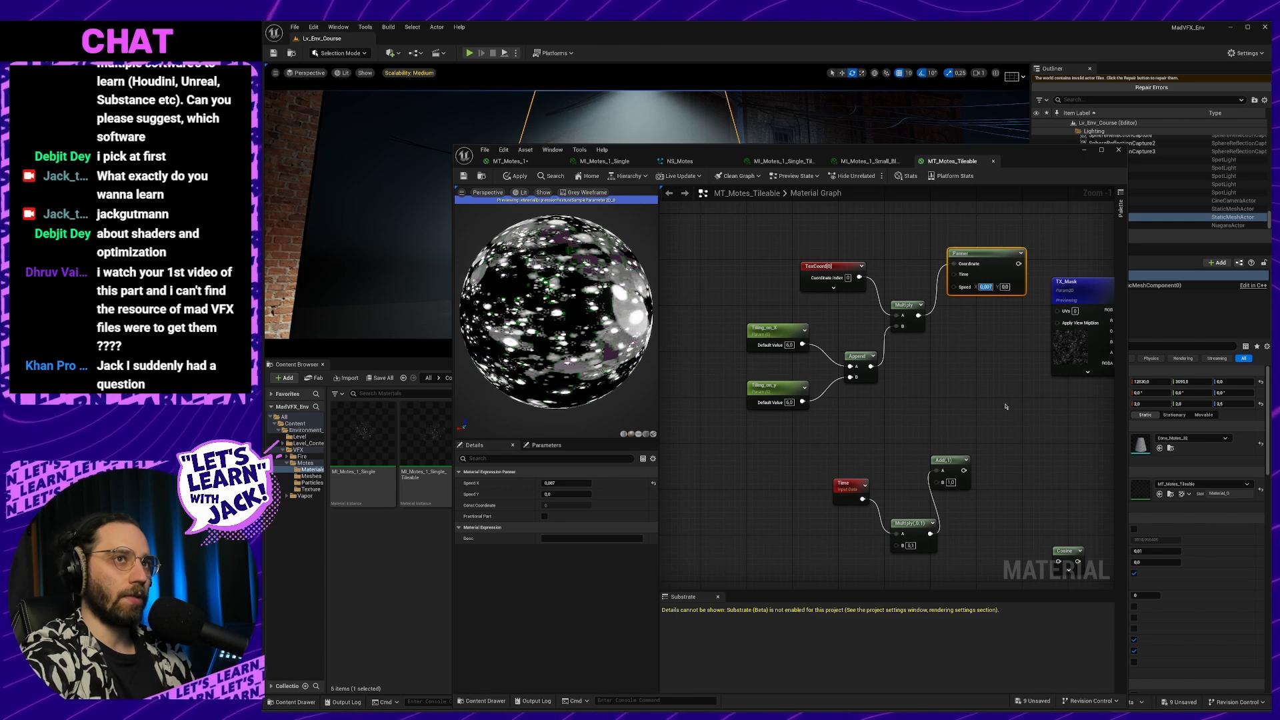
pyautogui.moveTo(1005, 406); pyautogui.dragTo(921, 400, button='right')
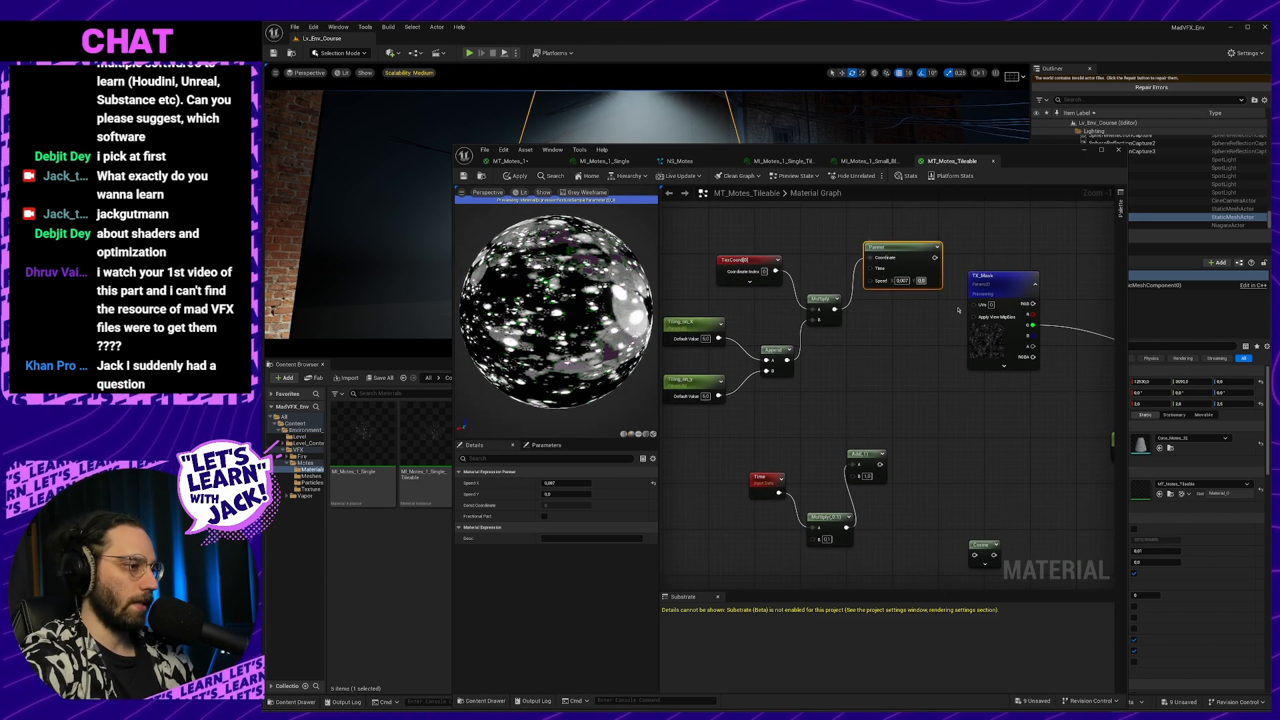
pyautogui.write('-')
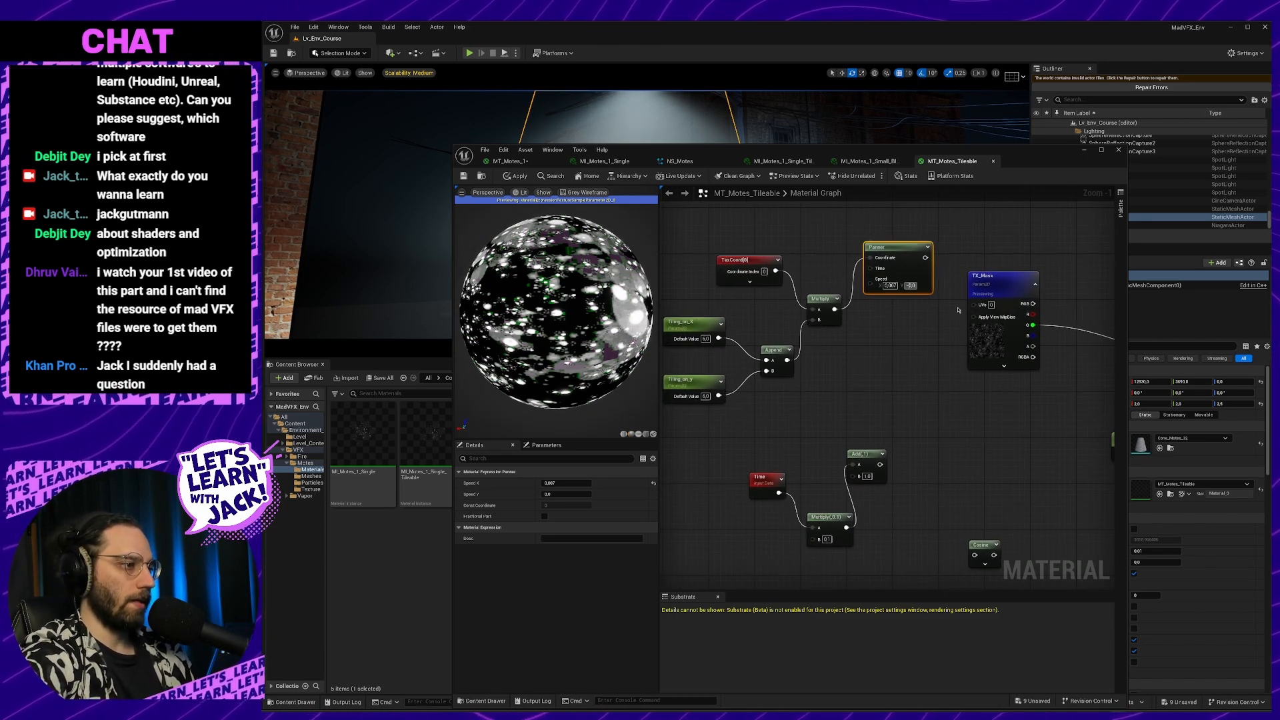
pyautogui.write('00')
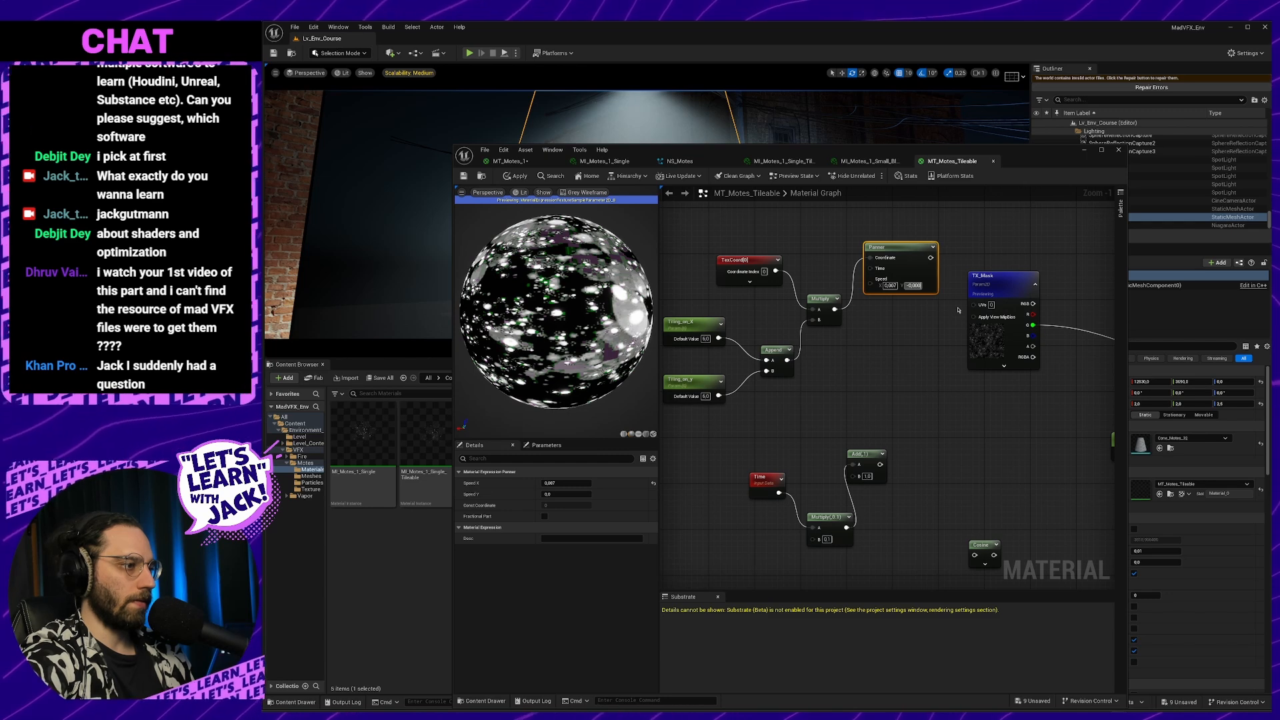
pyautogui.press('BackSpace')
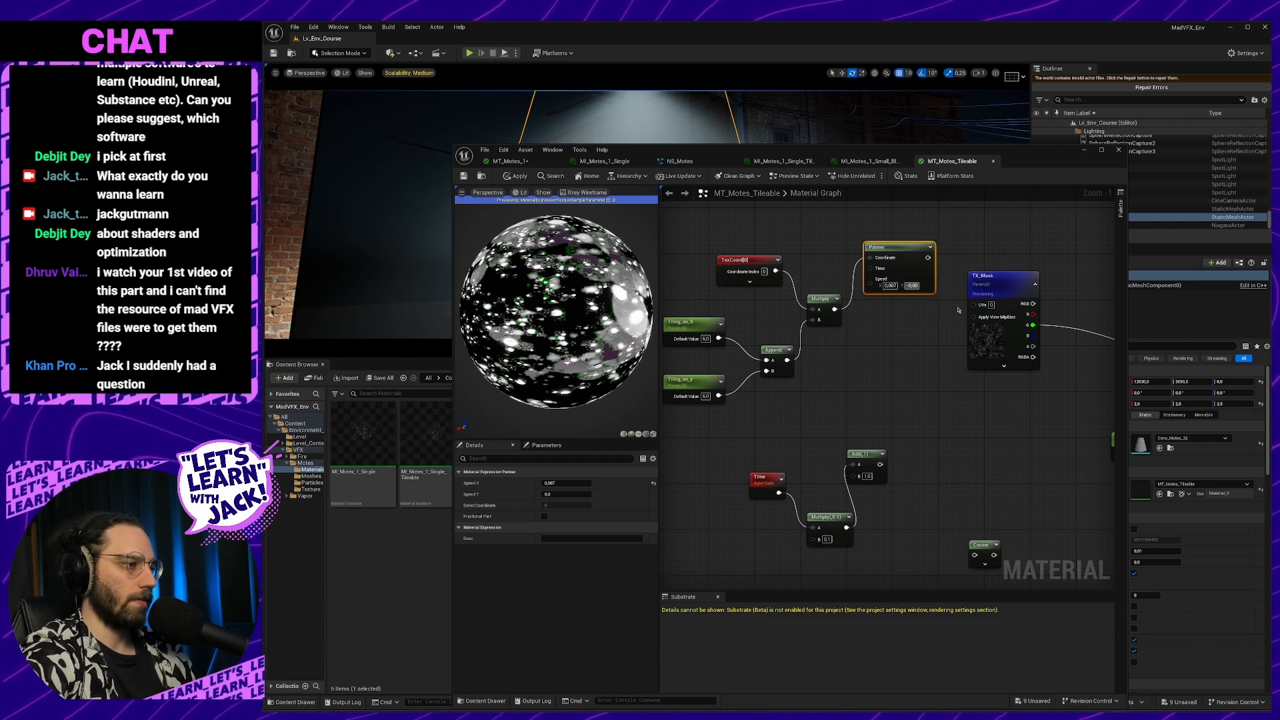
pyautogui.write('5')
pyautogui.press('Return')
# Connect the Panner output to the UVs input of TX_Mask and save the material
pyautogui.moveTo(931, 257); pyautogui.dragTo(974, 304)
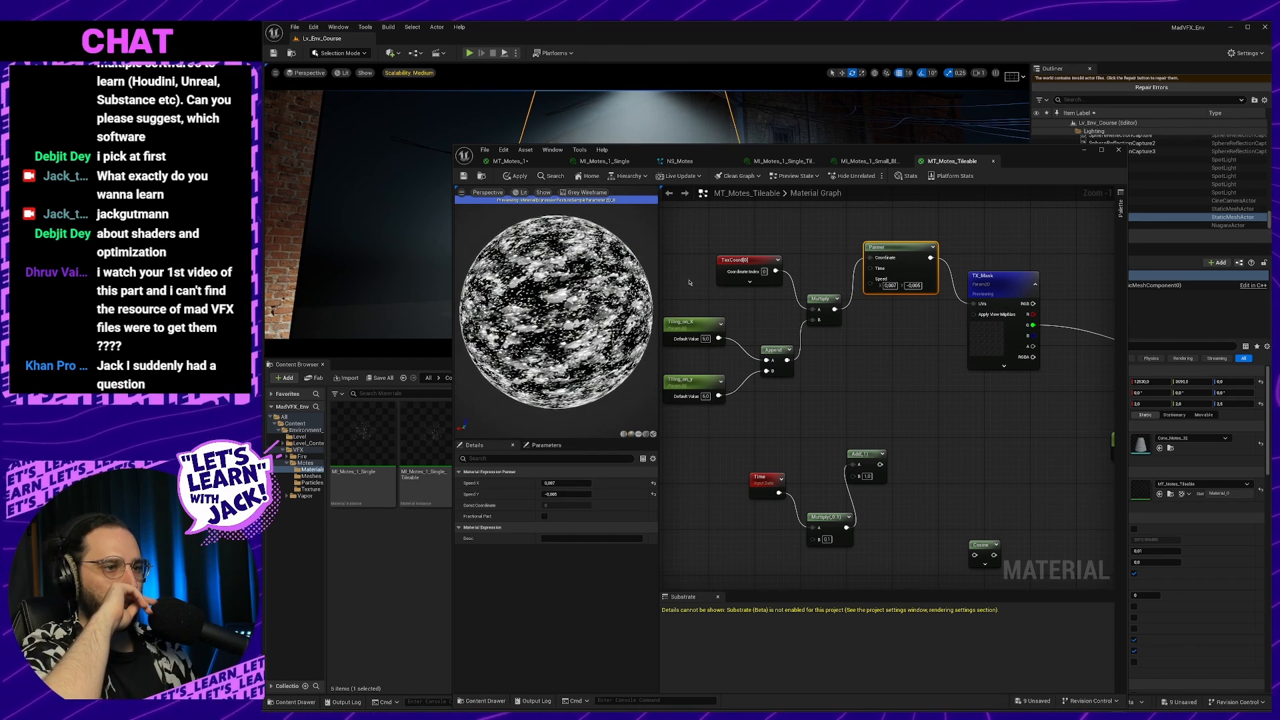
pyautogui.click(464, 177)
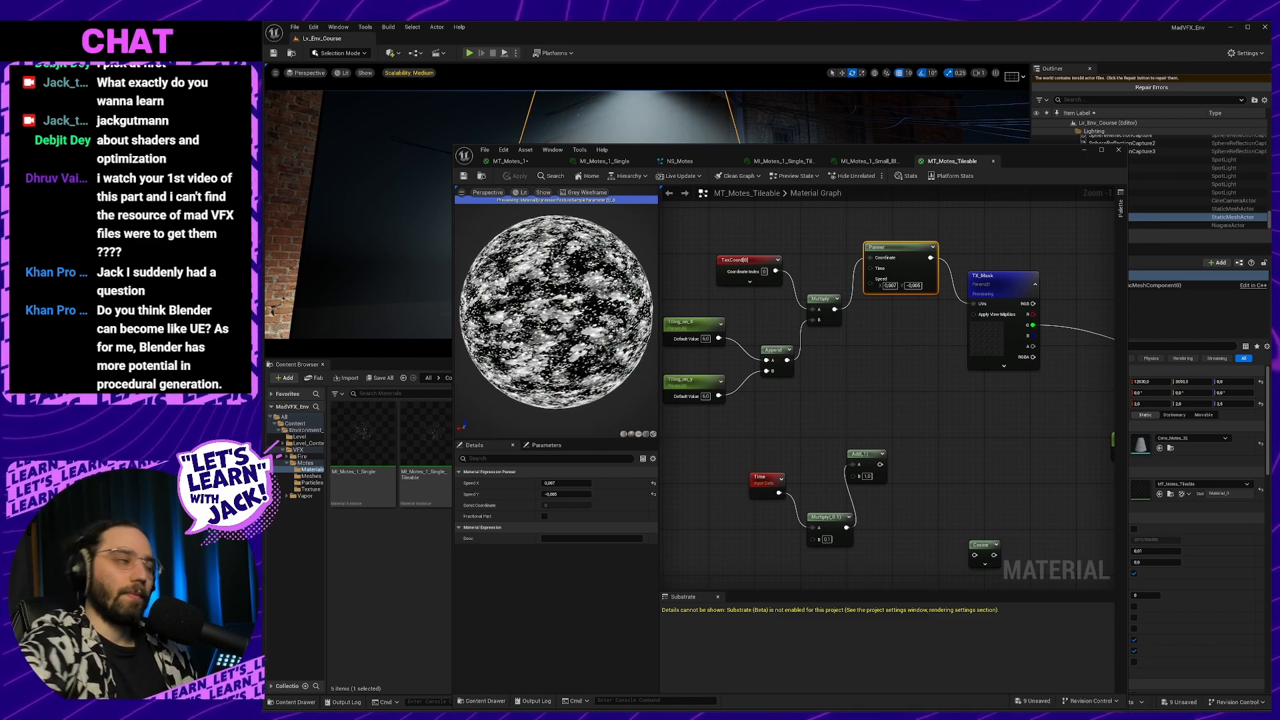
# Move the material editor window clear of the level viewport and view the motes cone under the street light
pyautogui.moveTo(1036, 159); pyautogui.dragTo(1032, 187)
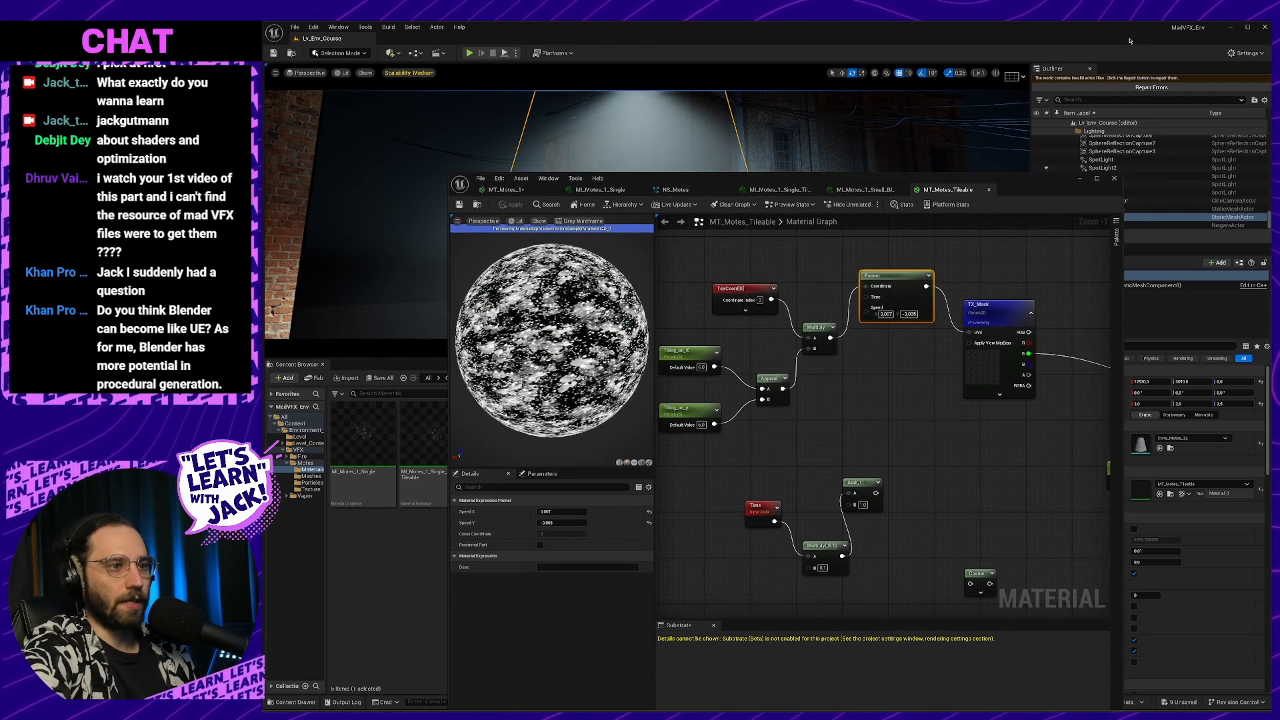
pyautogui.moveTo(1044, 188); pyautogui.dragTo(1090, 126)
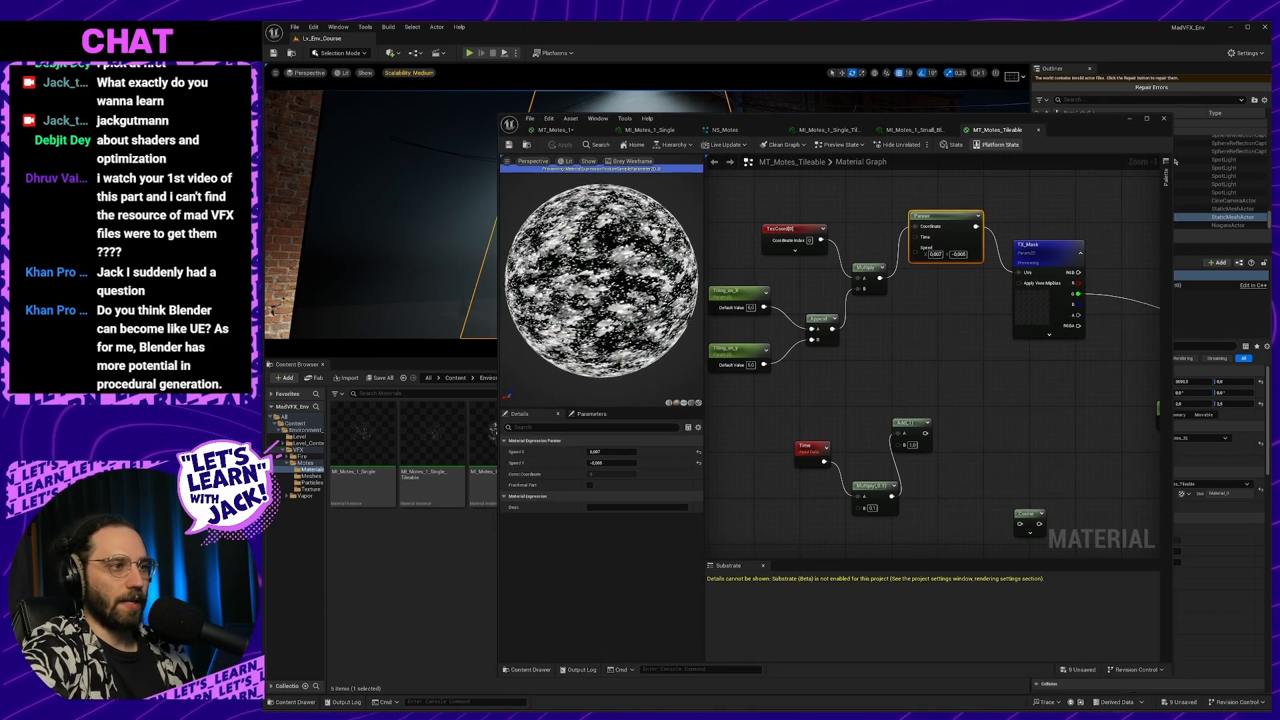
pyautogui.moveTo(1090, 124); pyautogui.dragTo(1193, 460)
pyautogui.moveTo(733, 214); pyautogui.dragTo(772, 197, button='right')
pyautogui.press('w')
pyautogui.press('s')
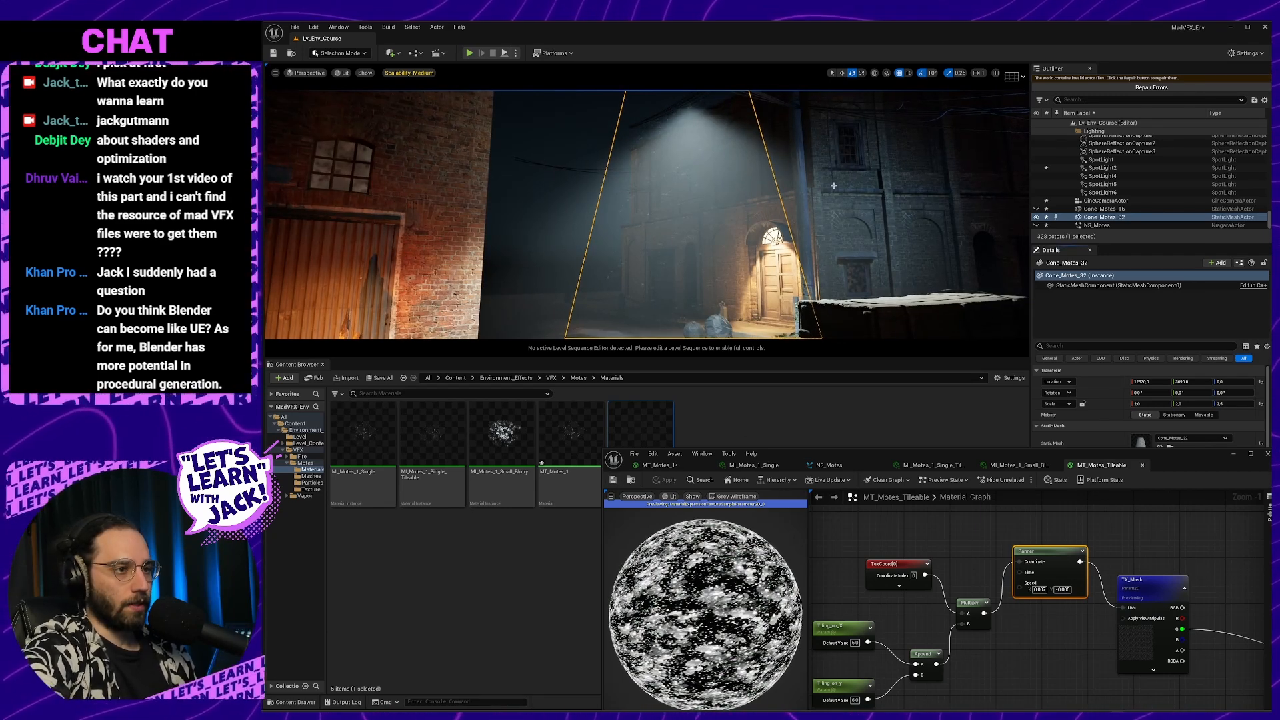
pyautogui.moveTo(784, 266); pyautogui.dragTo(779, 266, button='right')
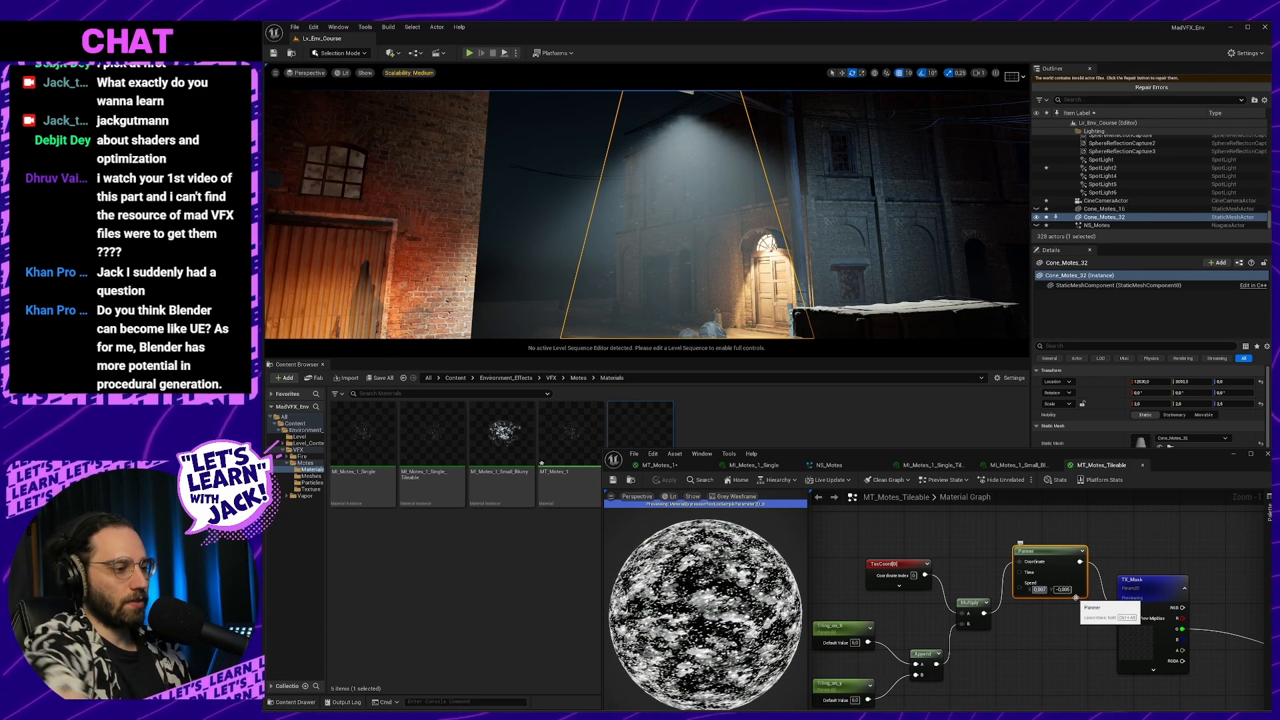
# Set the Panner's X speed to 0.01 and save the material
pyautogui.hotkey('ctrl', 'z')
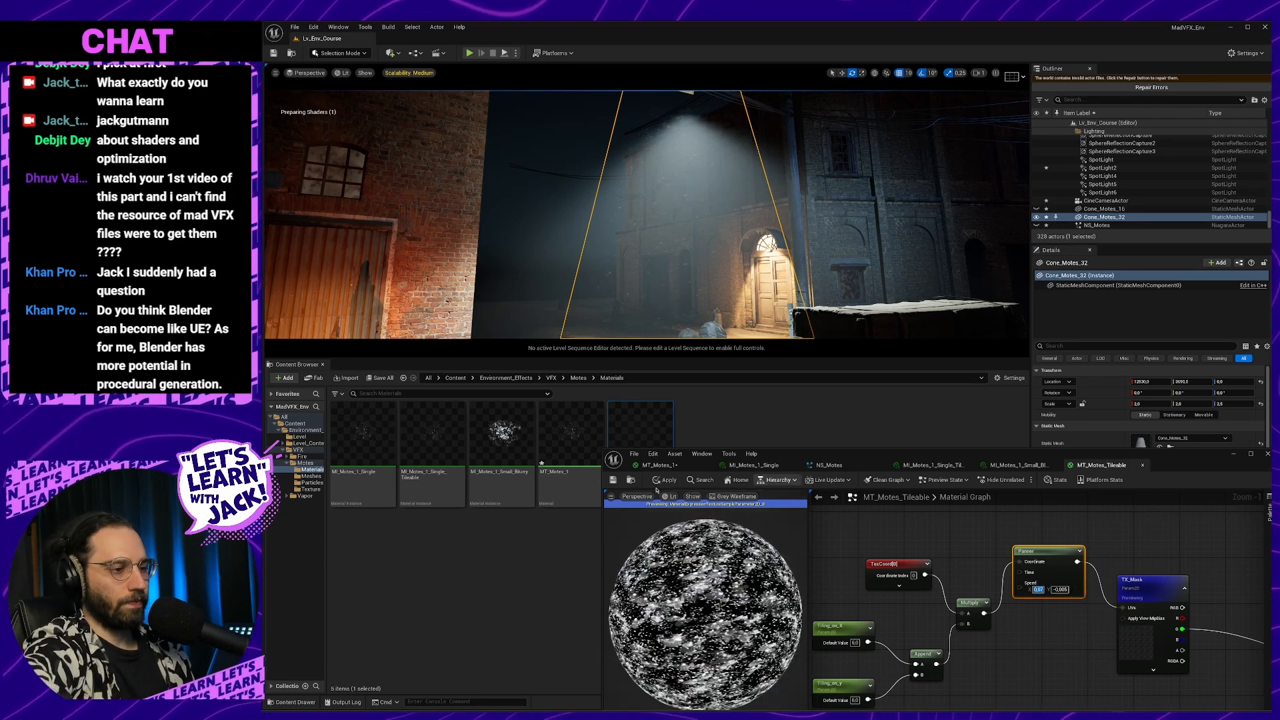
pyautogui.click(613, 480)
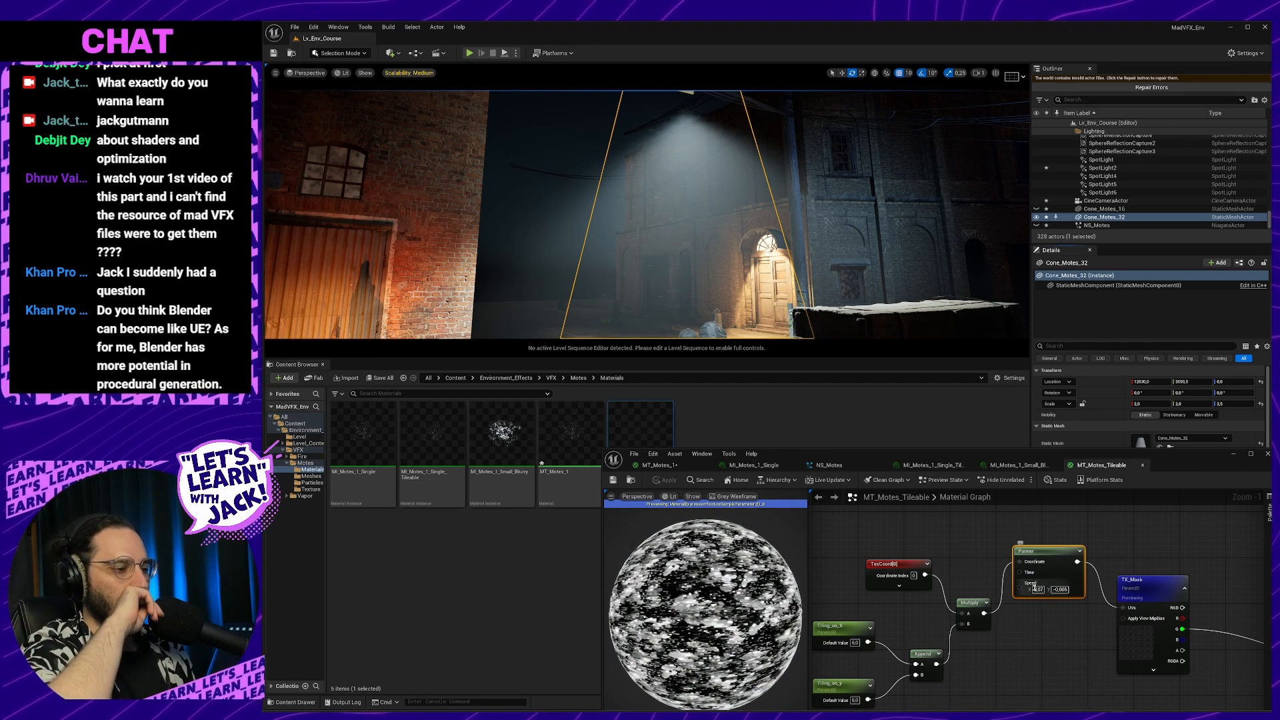
pyautogui.click(1038, 589)
pyautogui.write('0,01')
pyautogui.press('Return')
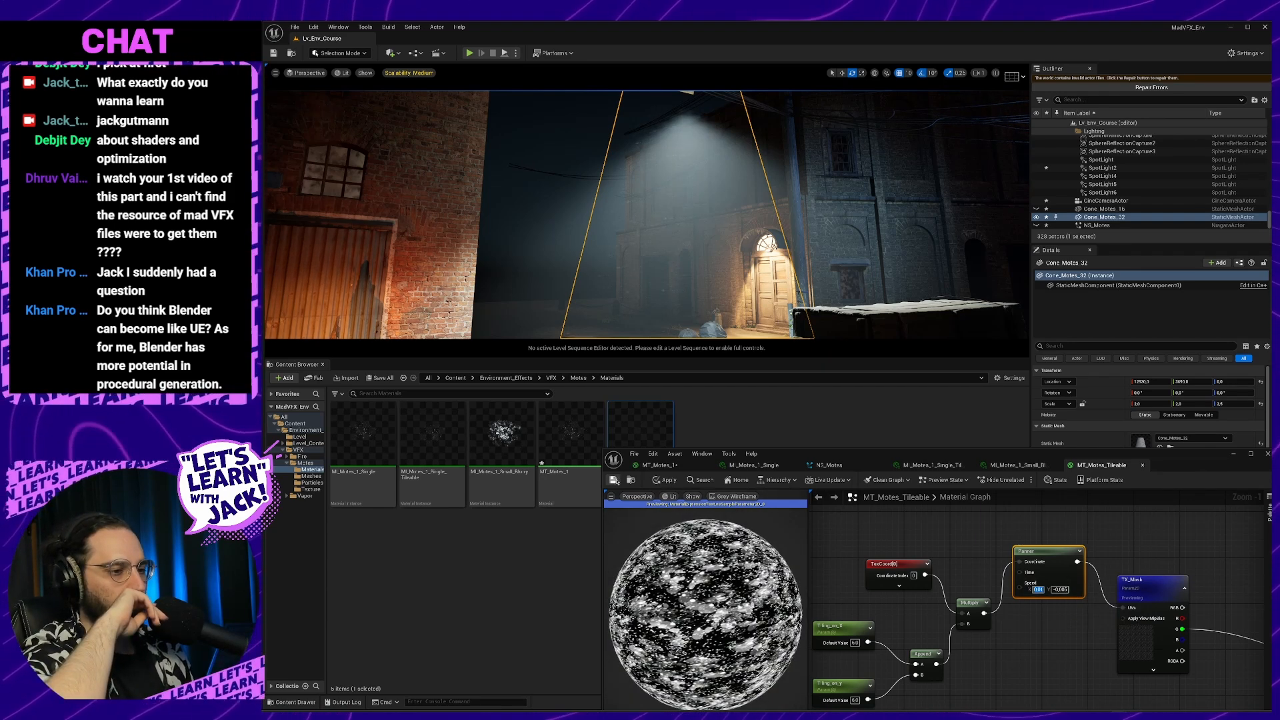
pyautogui.hotkey('ctrl', 's')
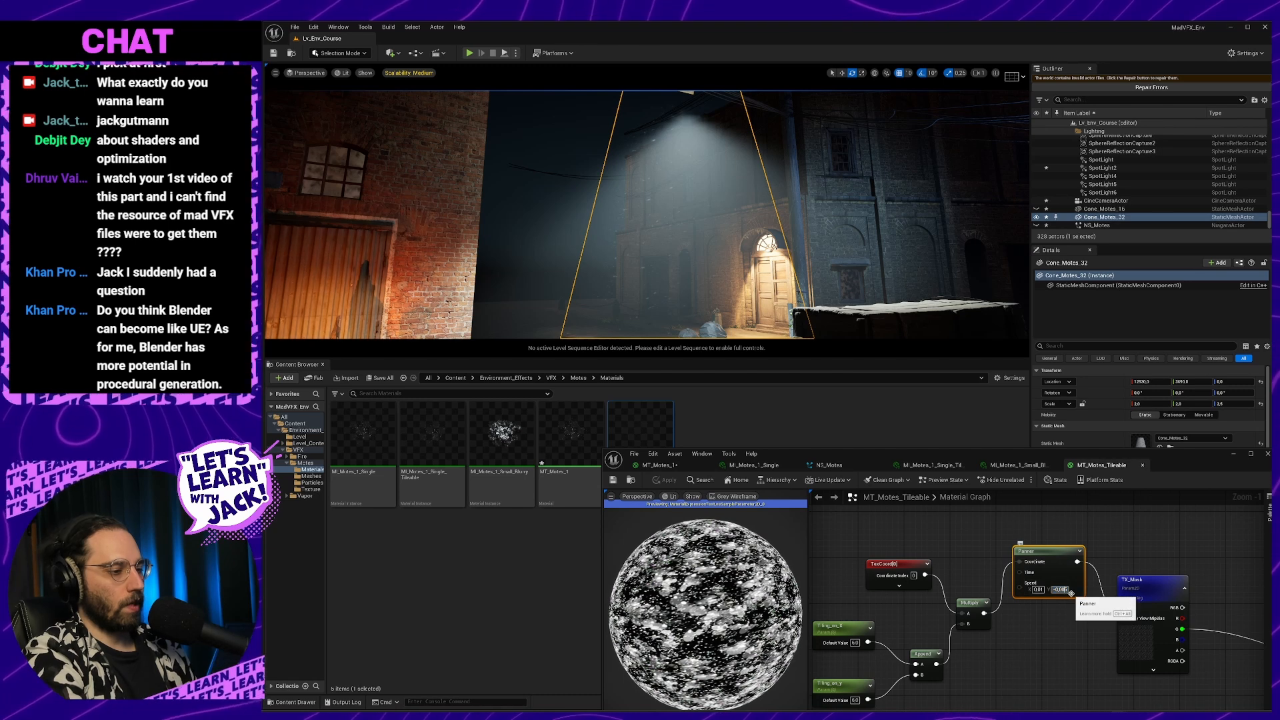
# Set the Panner's Y speed to -0.05 and save the material
pyautogui.press('BackSpace')
pyautogui.press('Return')
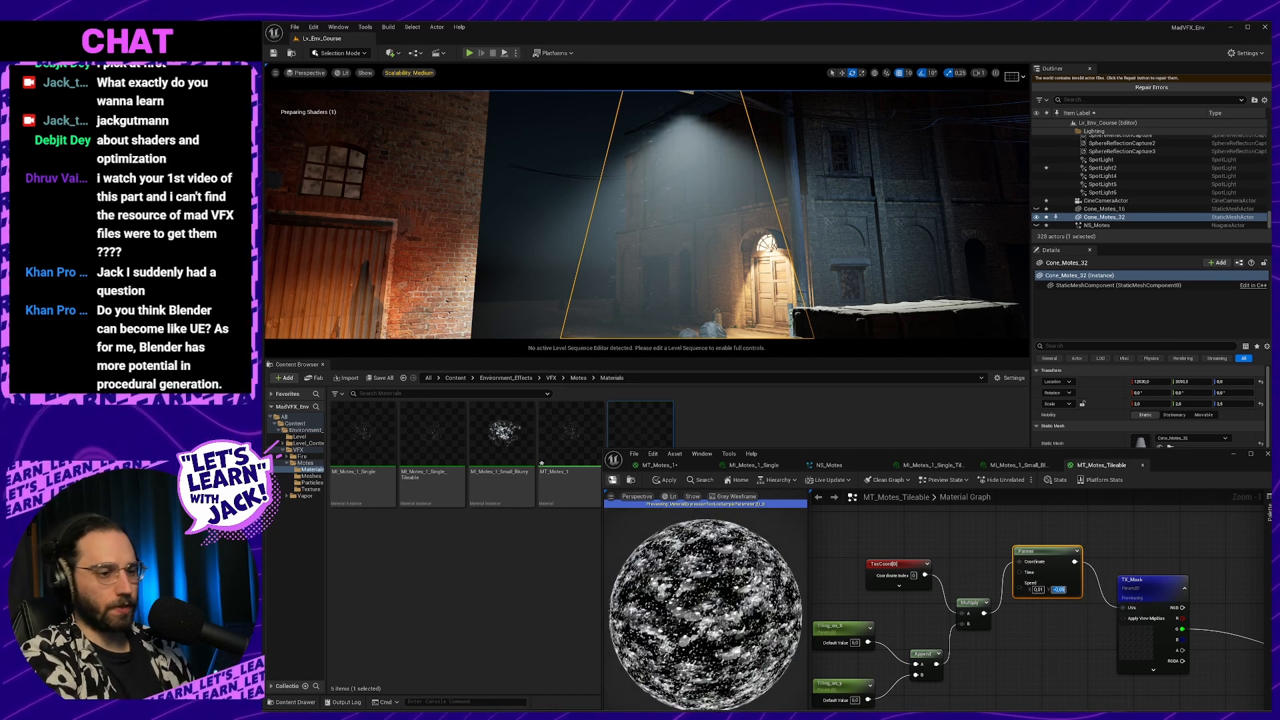
pyautogui.click(612, 480)
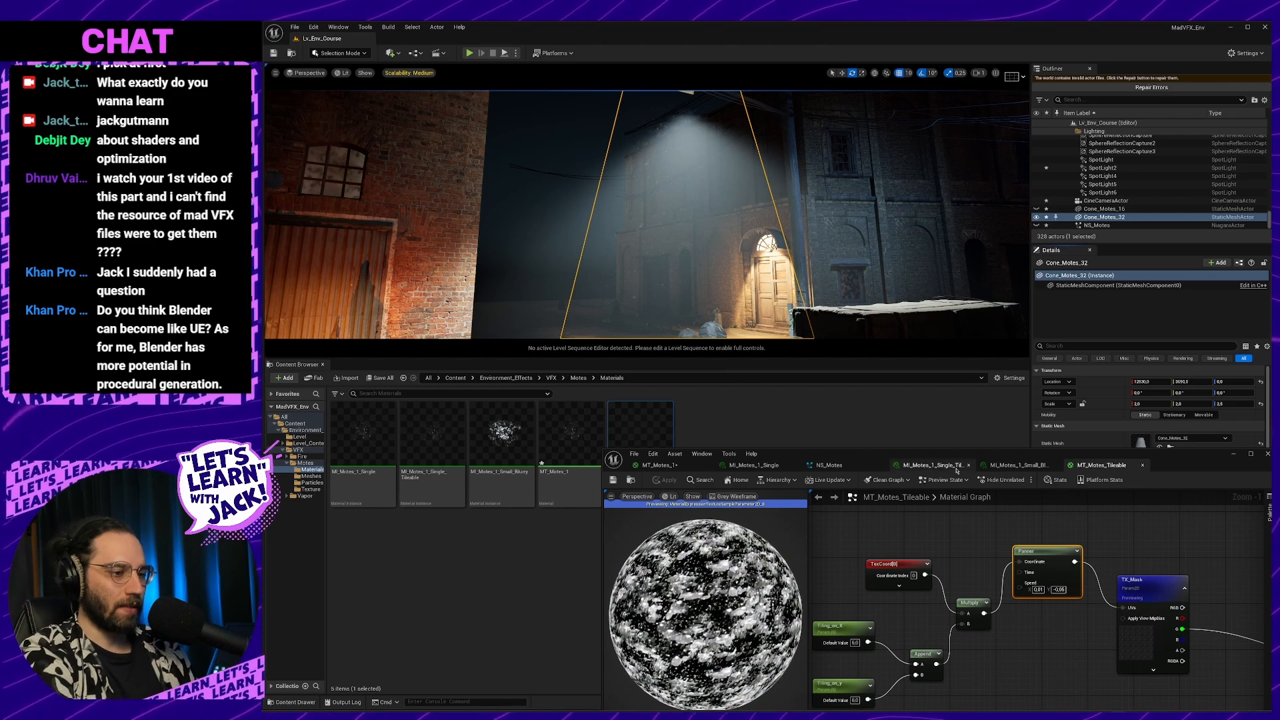
# View the motes cone in the alley from farther back
pyautogui.press('s')
pyautogui.moveTo(793, 300)
pyautogui.mouseDown(button='right')
pyautogui.moveTo(826, 319)
pyautogui.moveTo(780, 320)
pyautogui.mouseUp(button='right')
pyautogui.moveTo(768, 260); pyautogui.dragTo(782, 260, button='right')
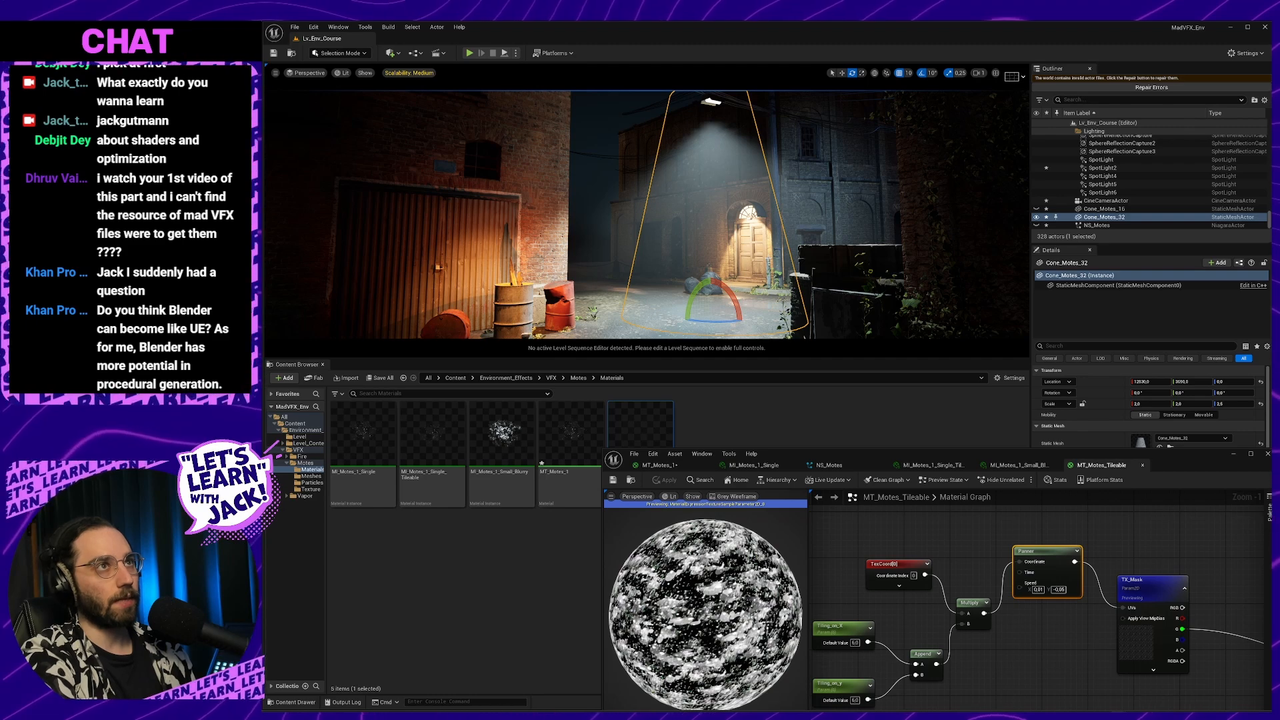
# Switch to the course video in the browser, play it briefly for comparison, pause it and return to Unreal Engine
pyautogui.hotkey('alt', 'Tab')
pyautogui.click(816, 303)
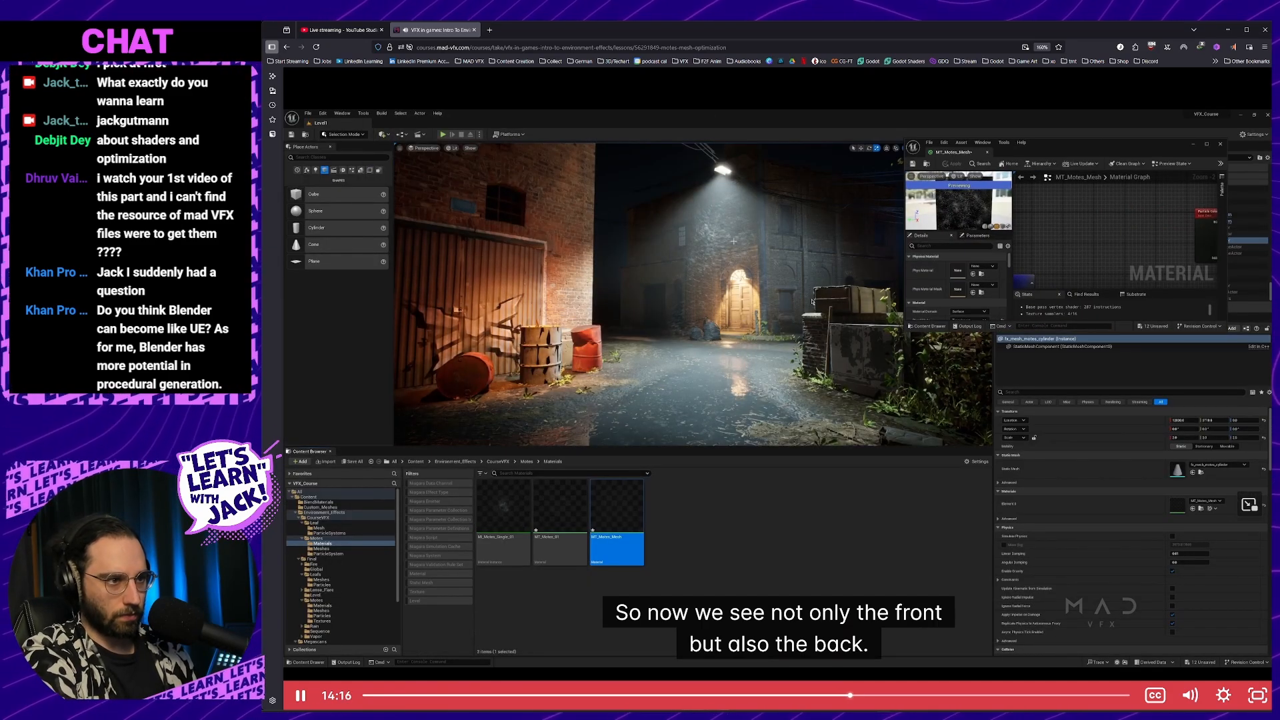
pyautogui.click(296, 682)
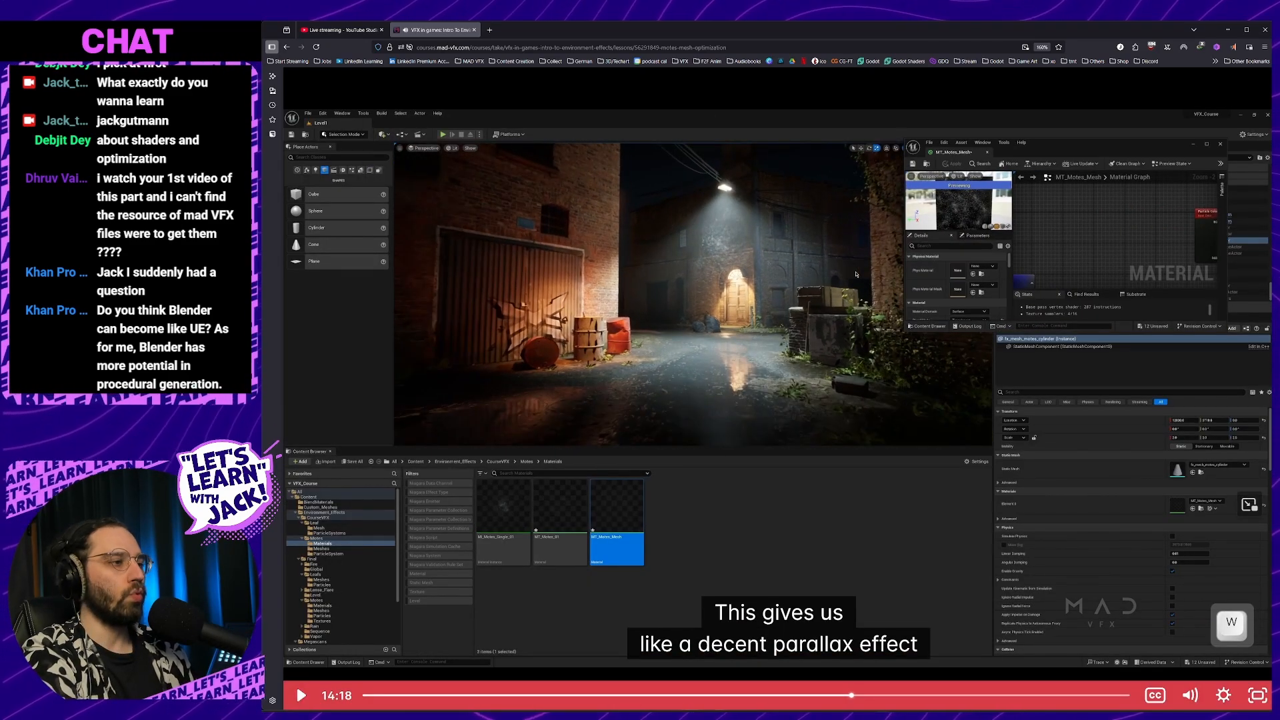
pyautogui.hotkey('alt', 'Tab')
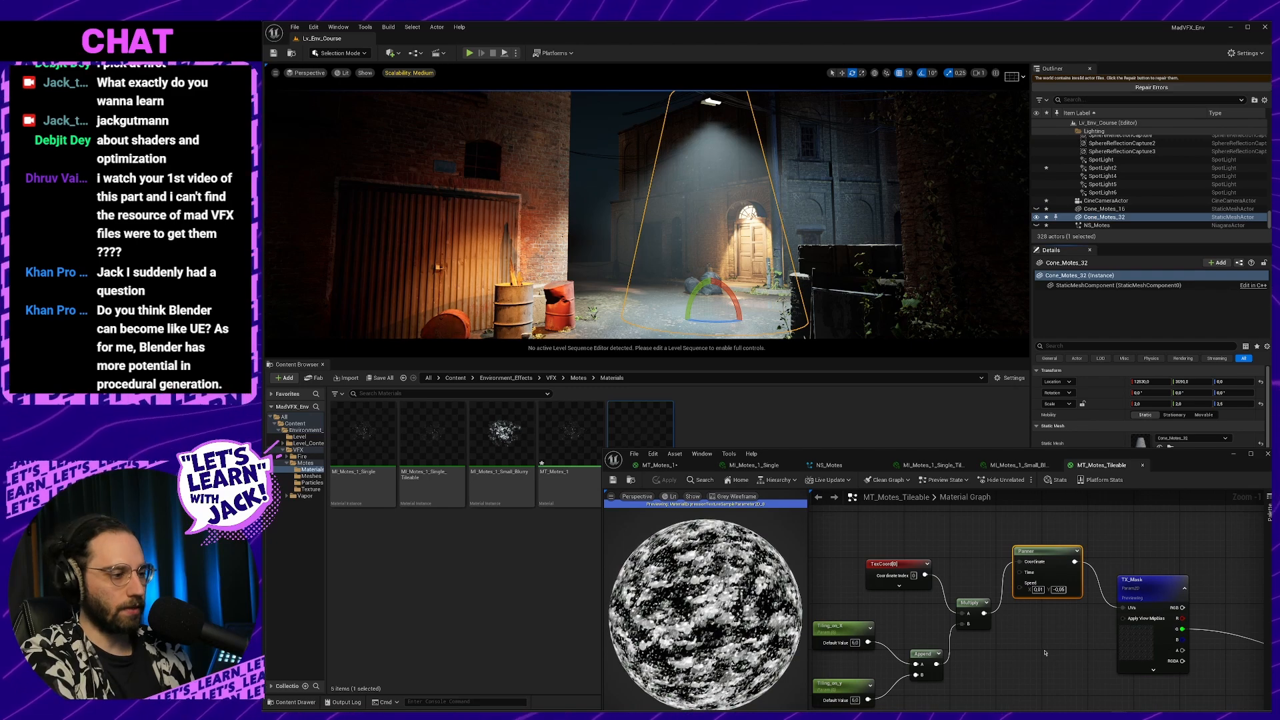
# Select the TX_Mask node and reposition the material editor window so the node's details are fully exposed
pyautogui.moveTo(1076, 664); pyautogui.dragTo(901, 627, button='right')
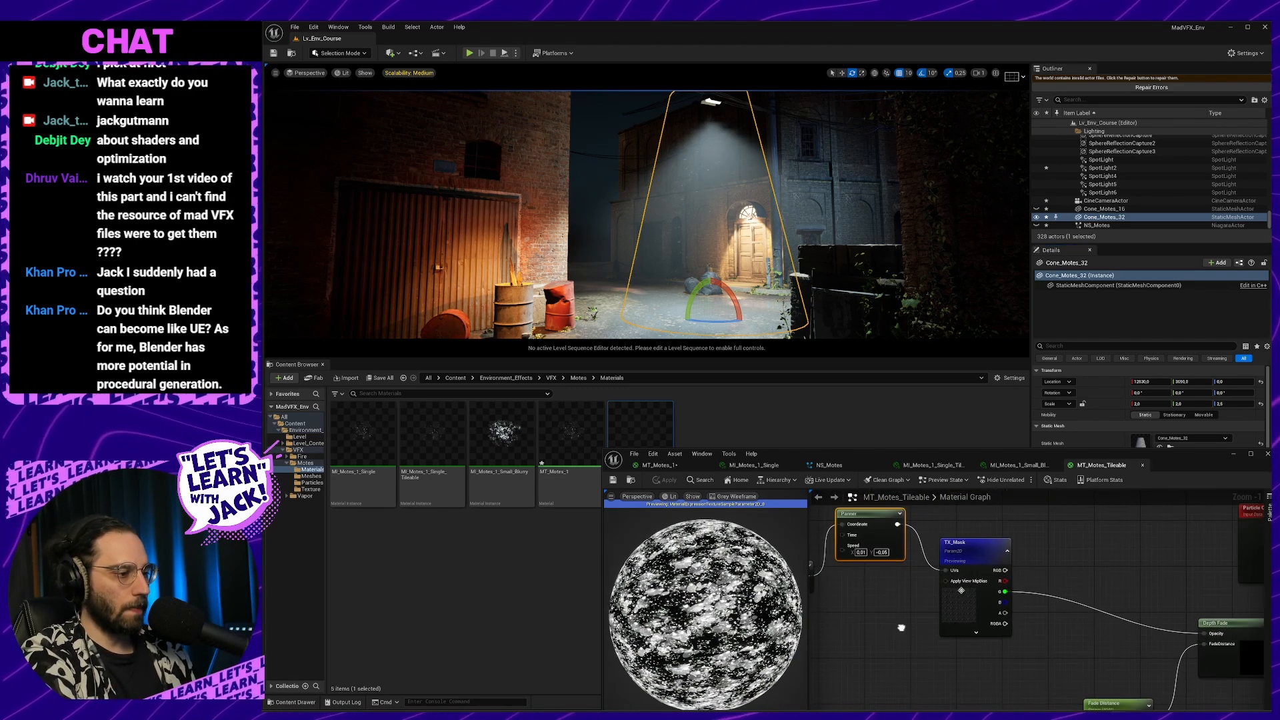
pyautogui.click(971, 551)
pyautogui.moveTo(1192, 454); pyautogui.dragTo(1058, 105)
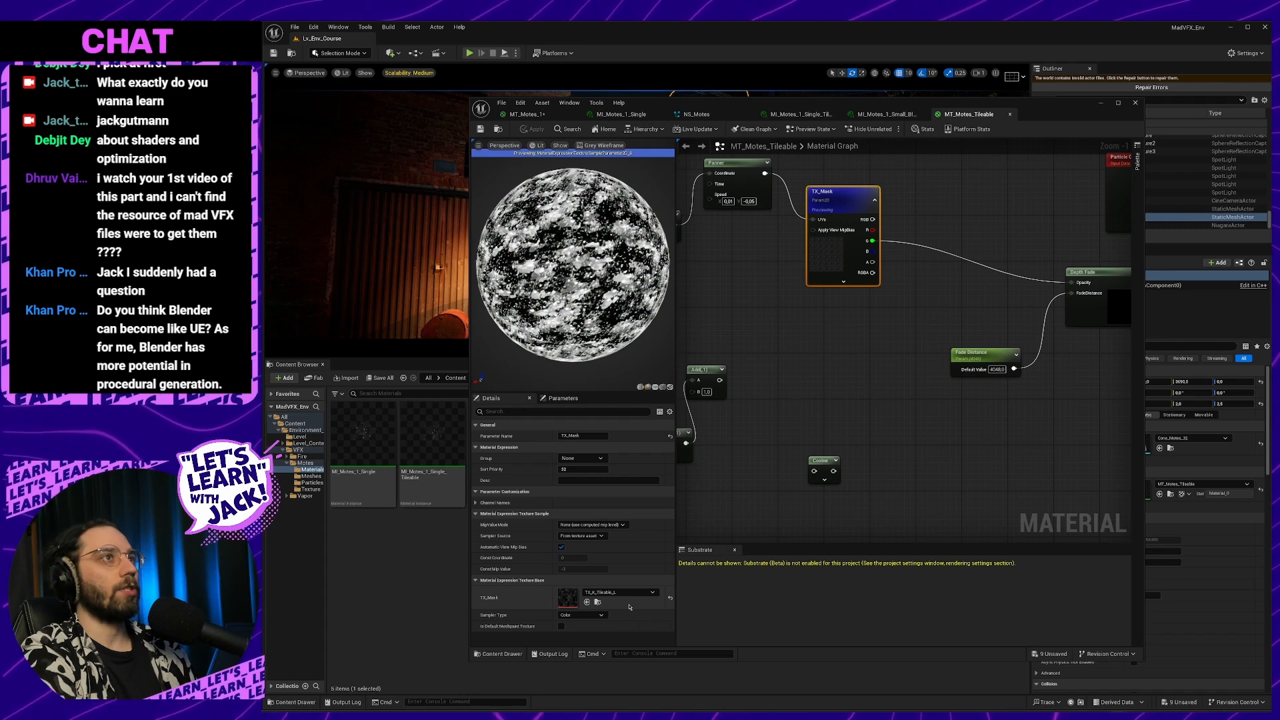
# Switch to the course video, rewind it, watch the part about making the material two-sided, and return to Unreal Engine
pyautogui.hotkey('alt', 'Tab')
pyautogui.press('space')
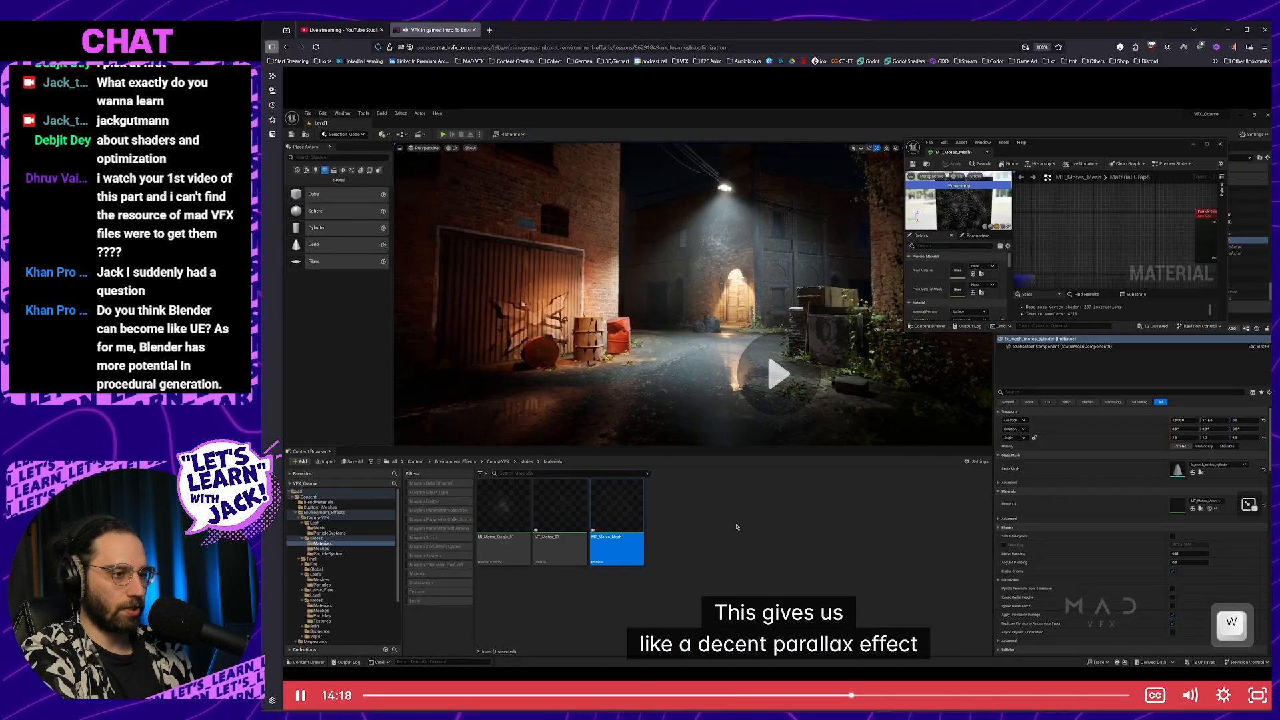
pyautogui.press('Left')
pyautogui.press('Left')
pyautogui.press('Left')
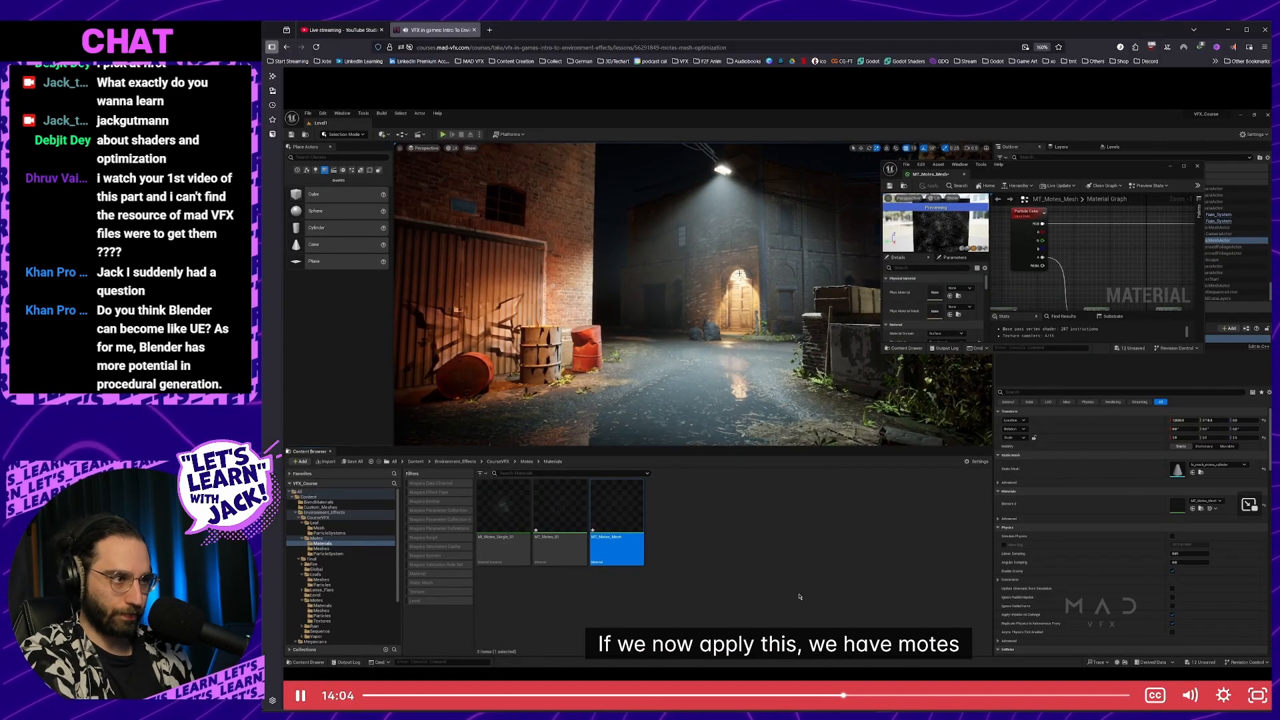
pyautogui.press('space')
pyautogui.click(836, 696)
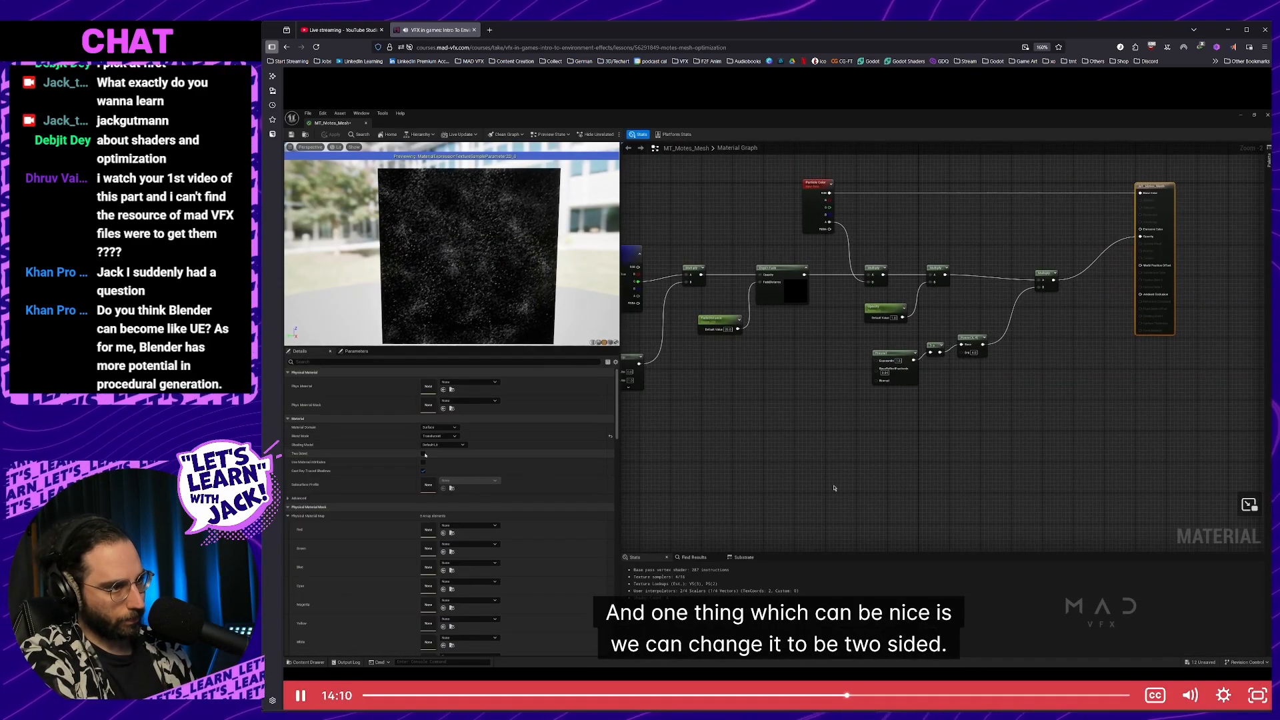
pyautogui.click(833, 487)
pyautogui.hotkey('alt', 'Tab')
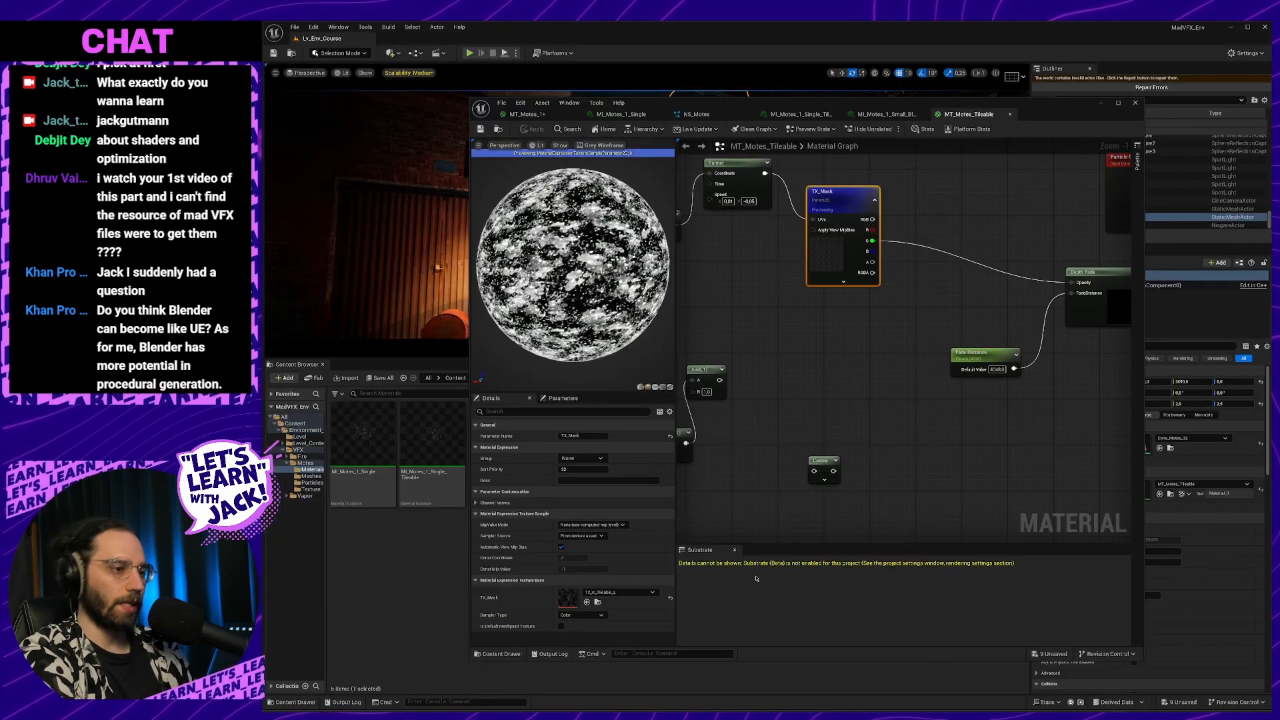
# Examine the TX_Mask node's details for a two-sided setting and recheck where the course video has it
pyautogui.click(476, 491)
pyautogui.click(476, 491)
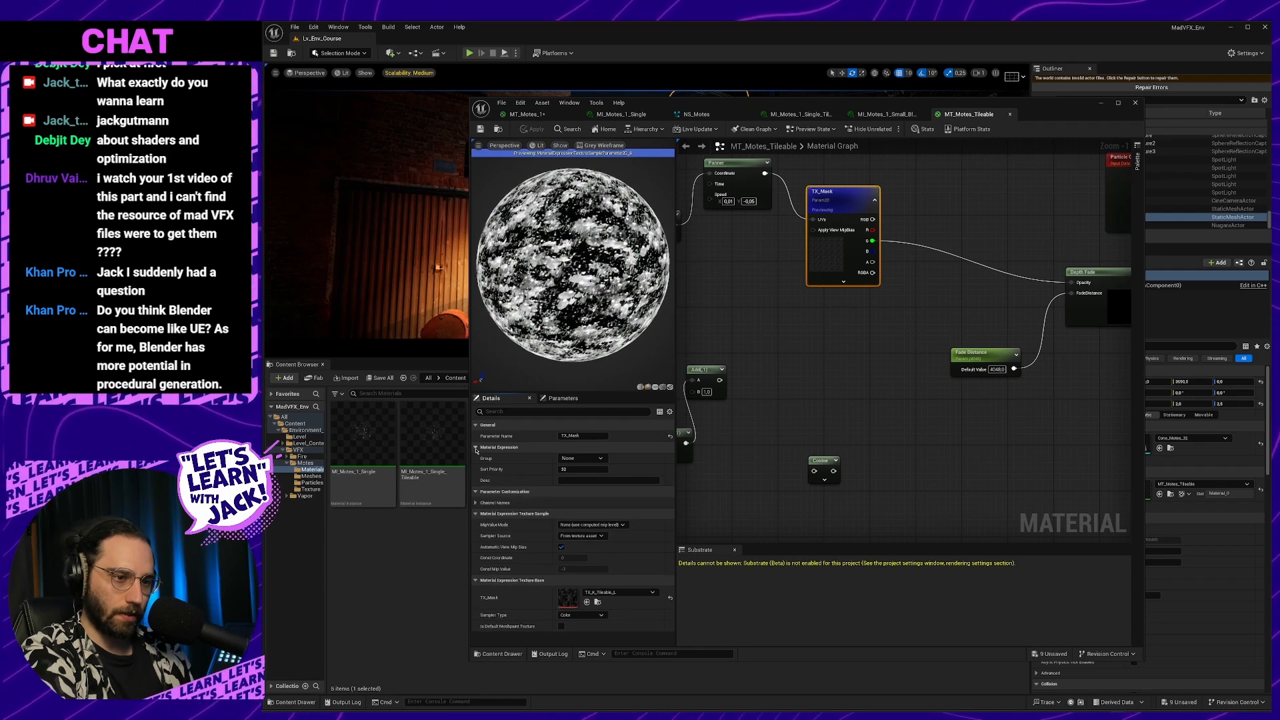
pyautogui.click(476, 503)
pyautogui.scroll(-1, 529, 562)
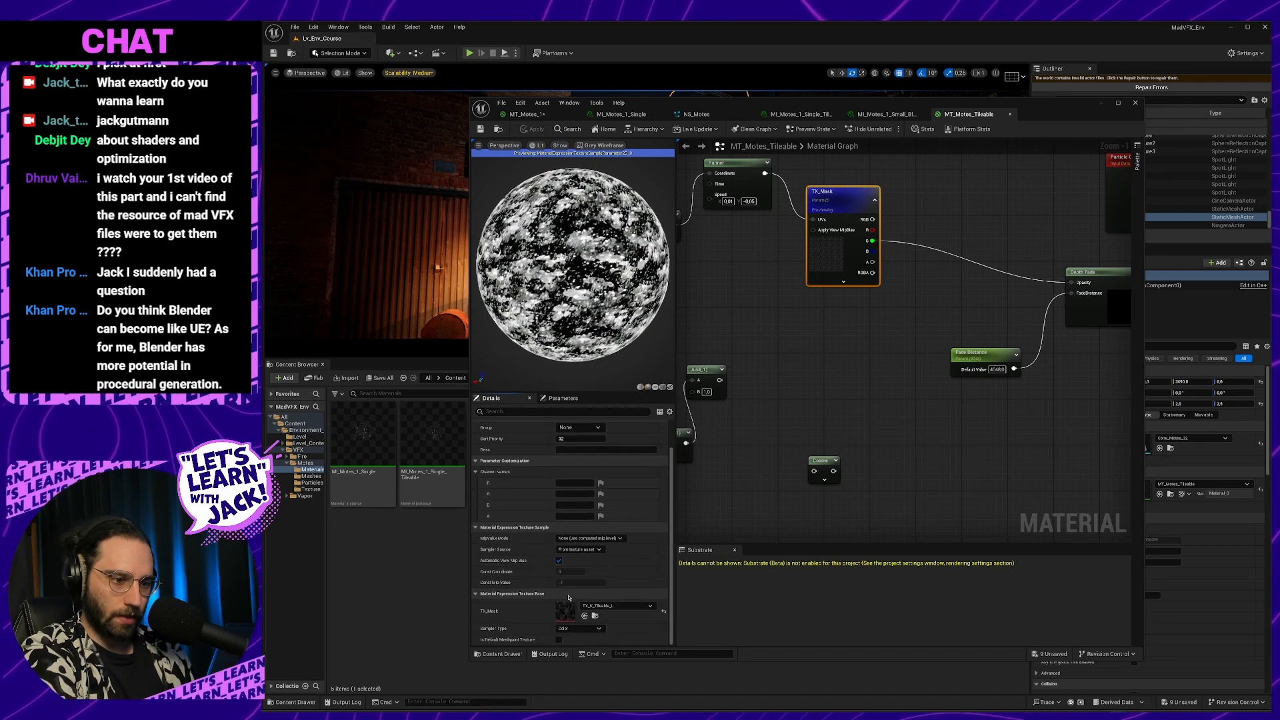
pyautogui.hotkey('alt', 'Tab')
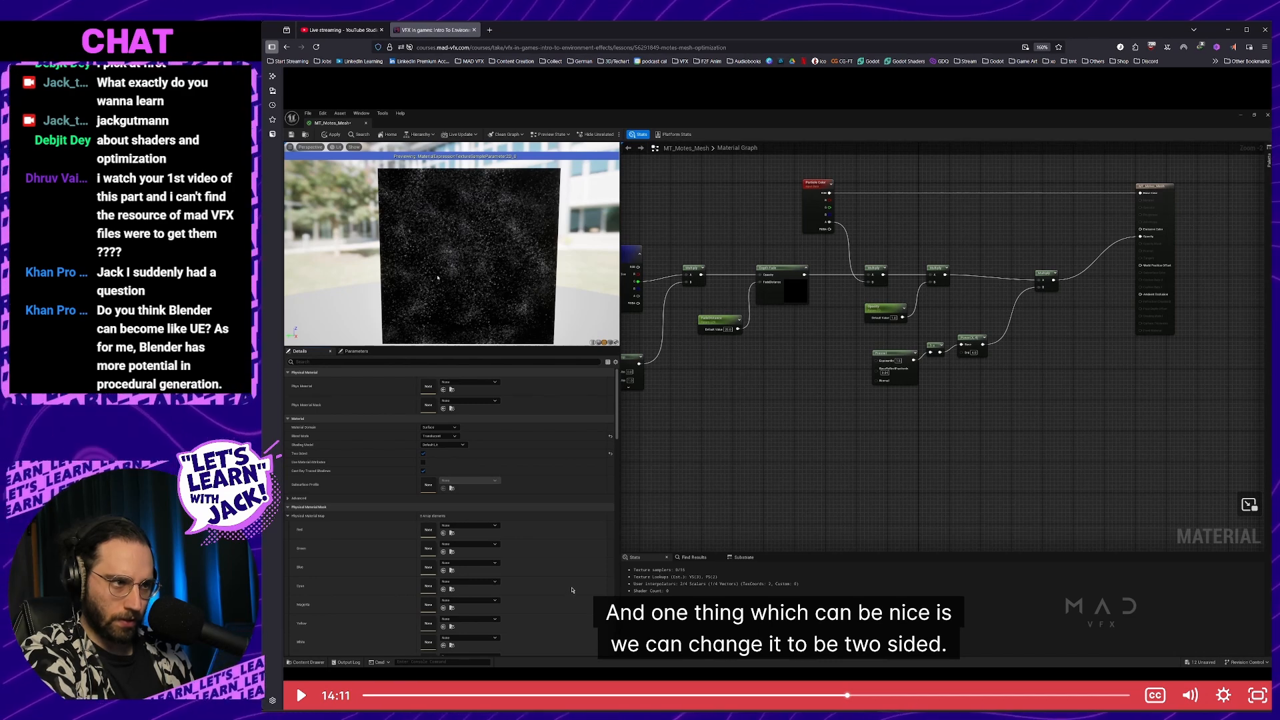
pyautogui.hotkey('alt', 'Tab')
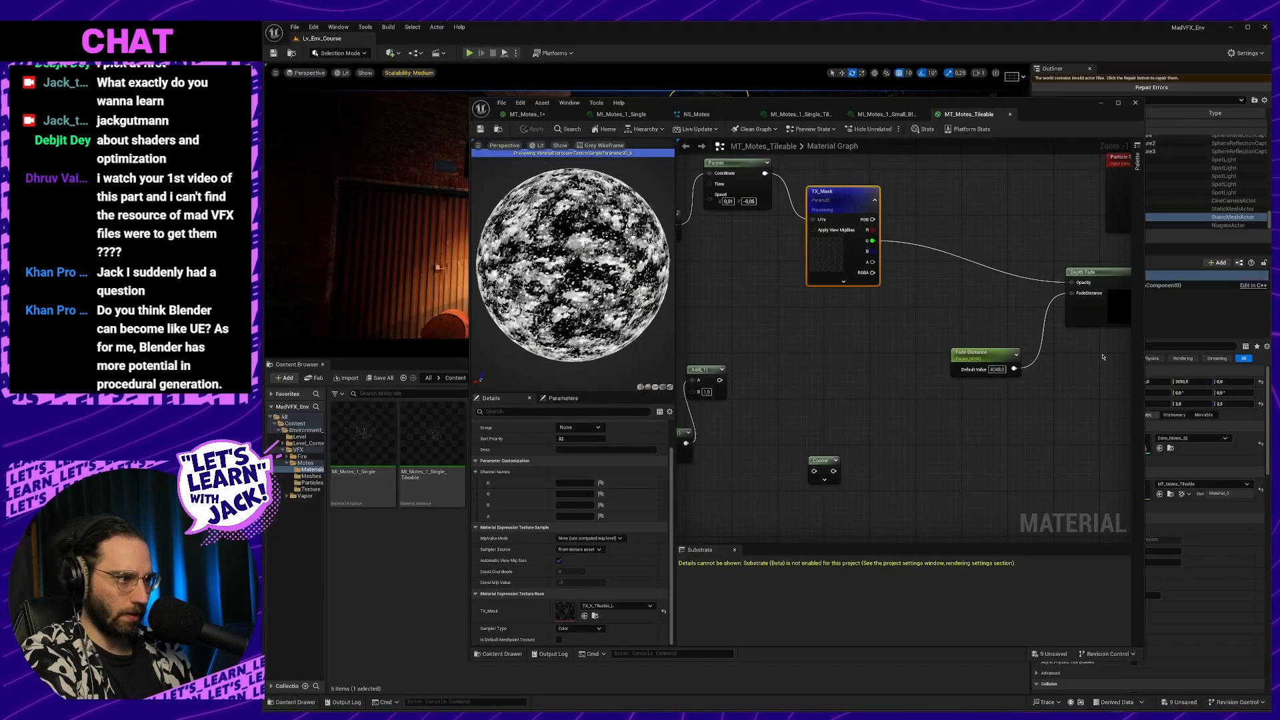
# Enable Two Sided in the MT_Motes_Tileable output node's material settings and apply the change
pyautogui.moveTo(1075, 399); pyautogui.dragTo(738, 404, button='right')
pyautogui.moveTo(1100, 242); pyautogui.dragTo(1010, 272, button='right')
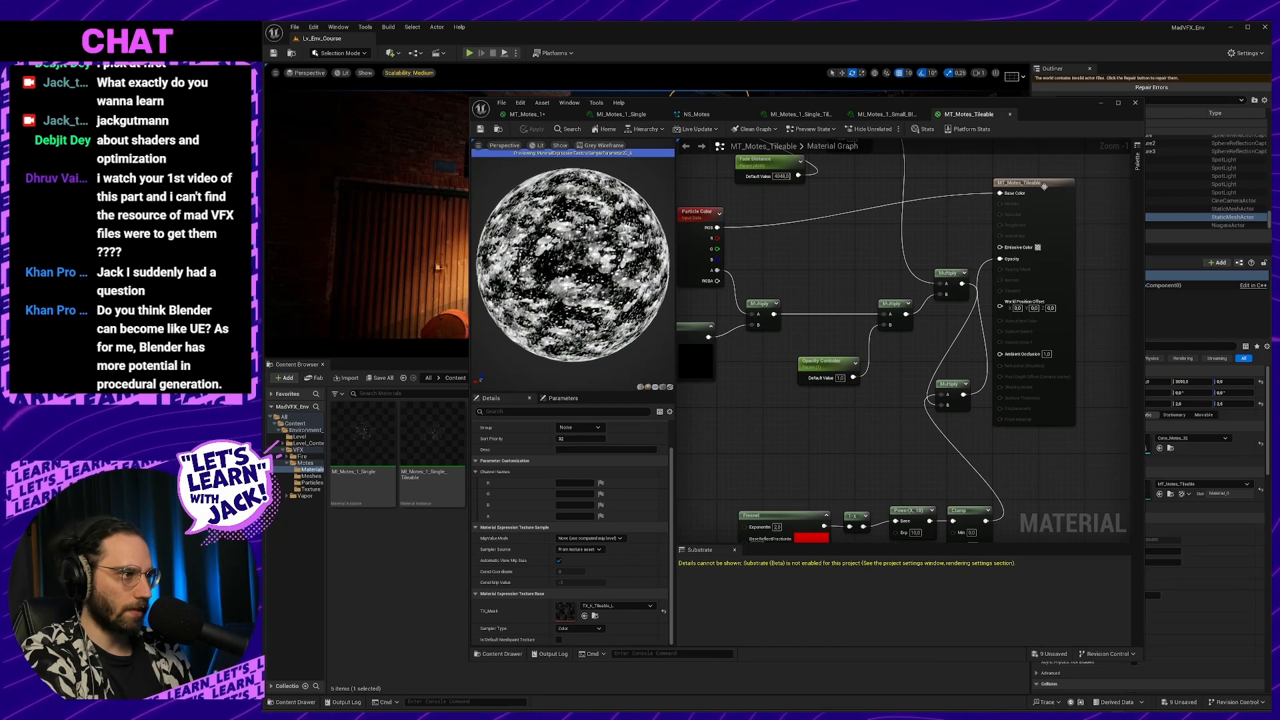
pyautogui.click(1044, 186)
pyautogui.scroll(-3, 544, 563)
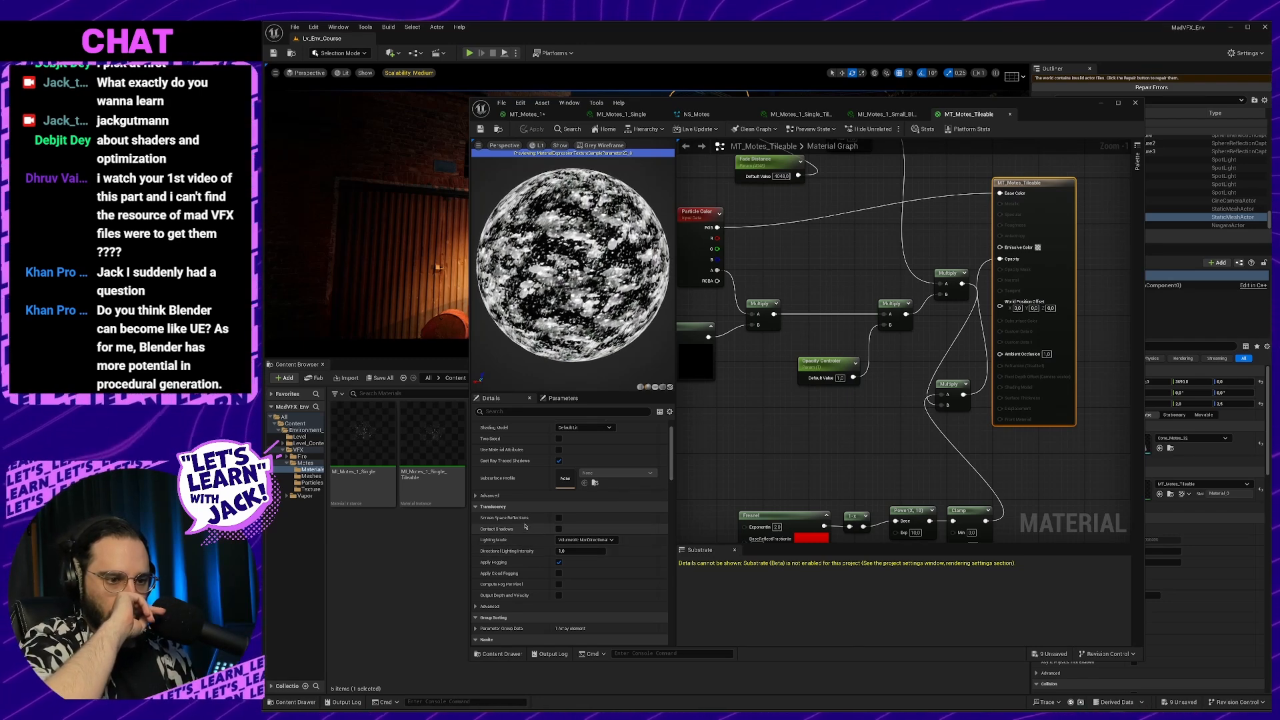
pyautogui.scroll(1, 483, 519)
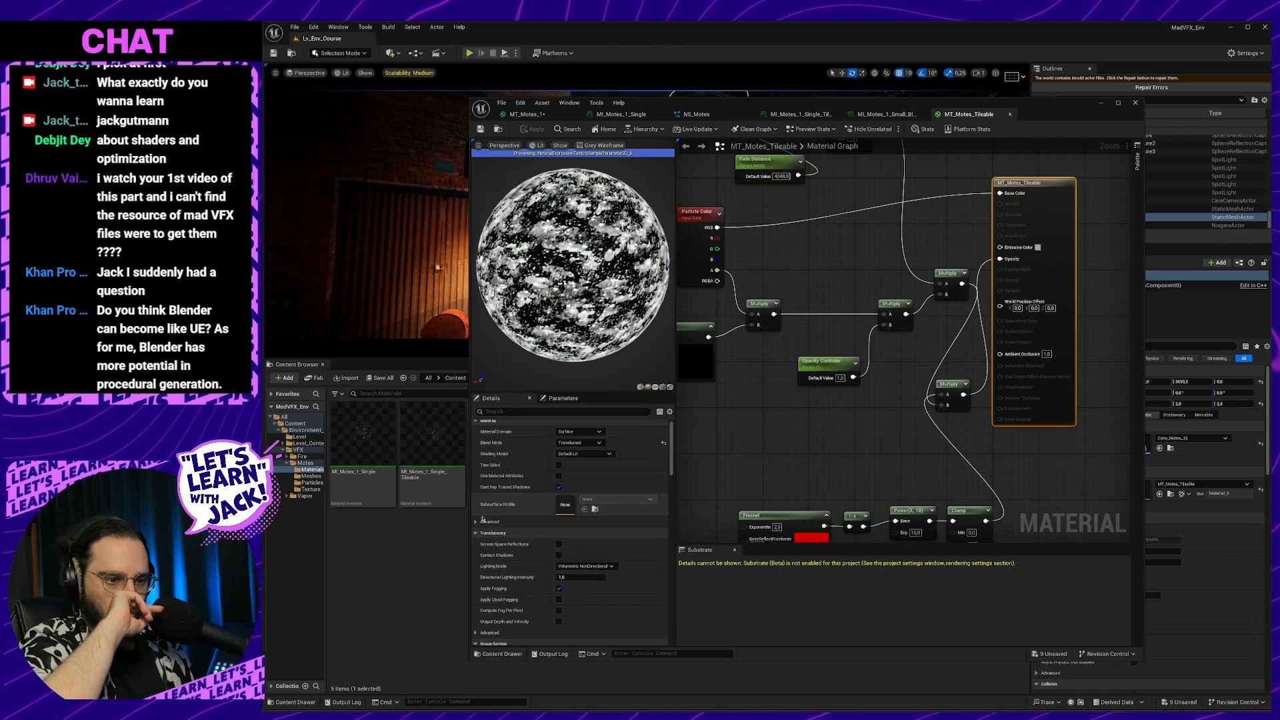
pyautogui.scroll(1, 483, 519)
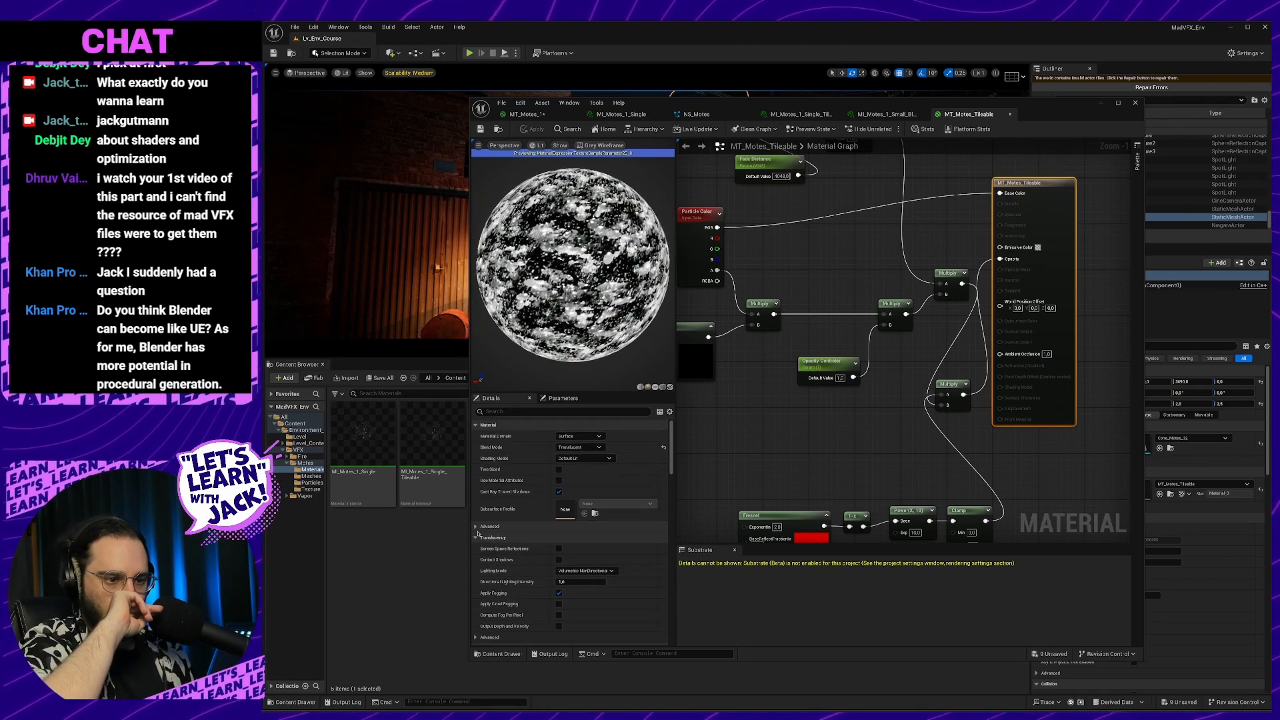
pyautogui.click(559, 471)
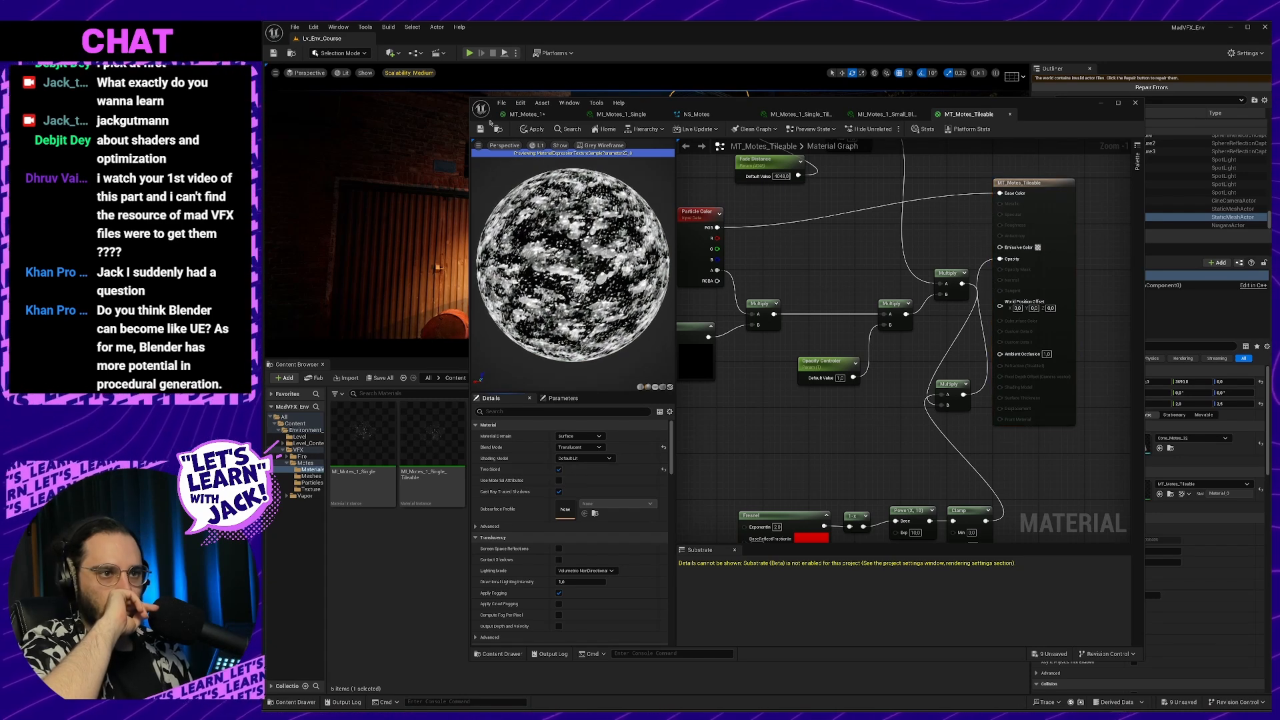
pyautogui.click(533, 128)
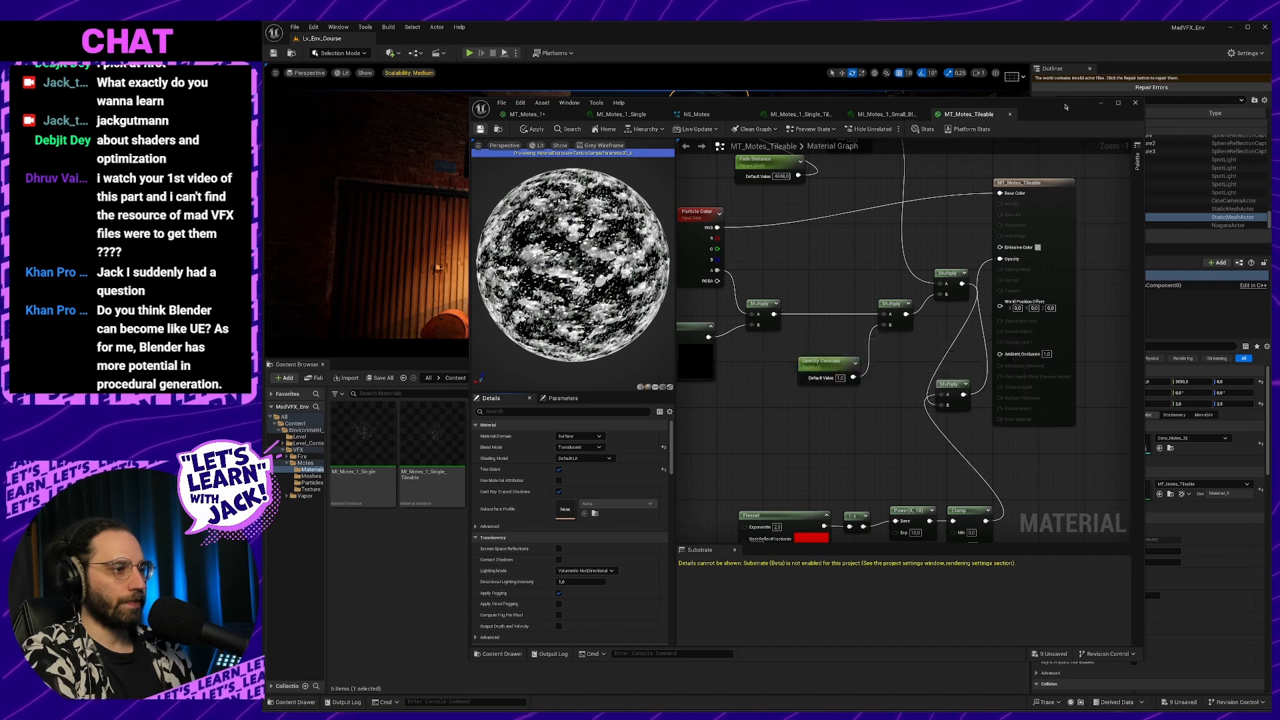
# Move the material editor window clear of the level viewport and inspect the motes around the Cone_Motes_32 mesh
pyautogui.moveTo(1072, 109); pyautogui.dragTo(979, 529)
pyautogui.press('f')
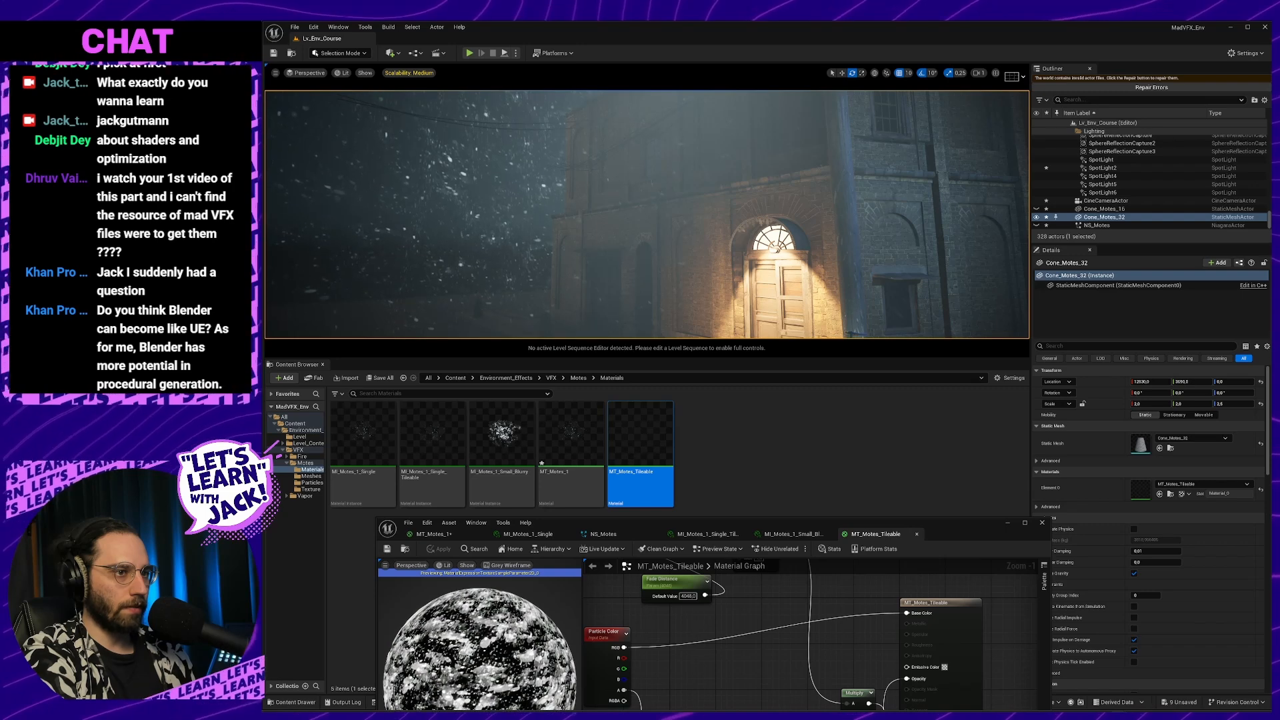
pyautogui.moveTo(824, 194); pyautogui.dragTo(633, 220, button='right')
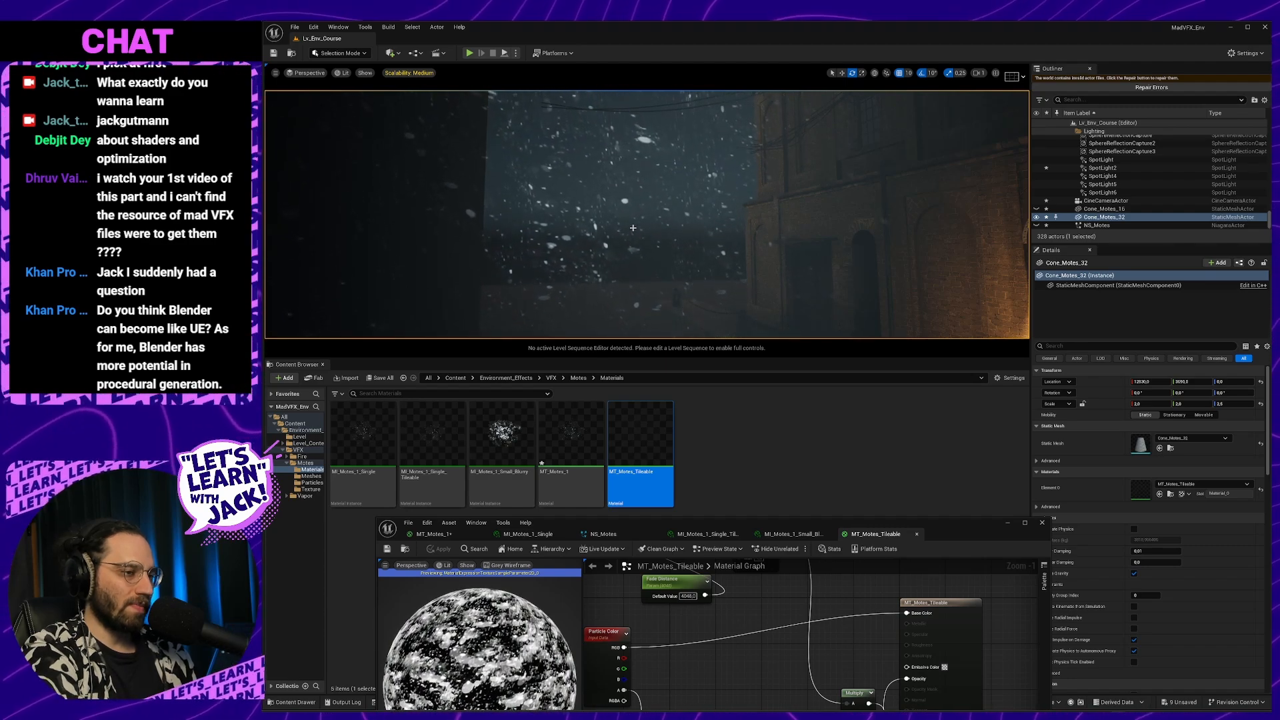
# Switch to the course video in the browser, cancel the automatic advance to Introduction Leafs and replay the end of Motes Mesh Optimization
pyautogui.hotkey('alt', 'Tab')
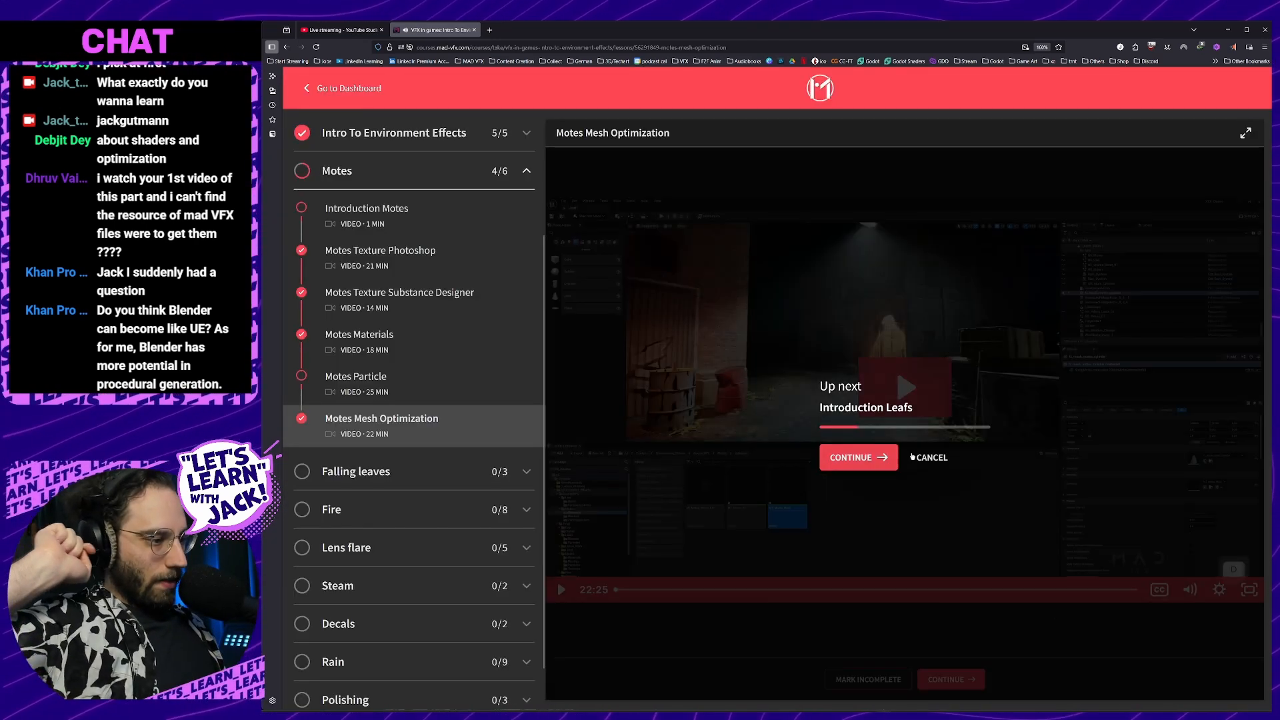
pyautogui.click(932, 458)
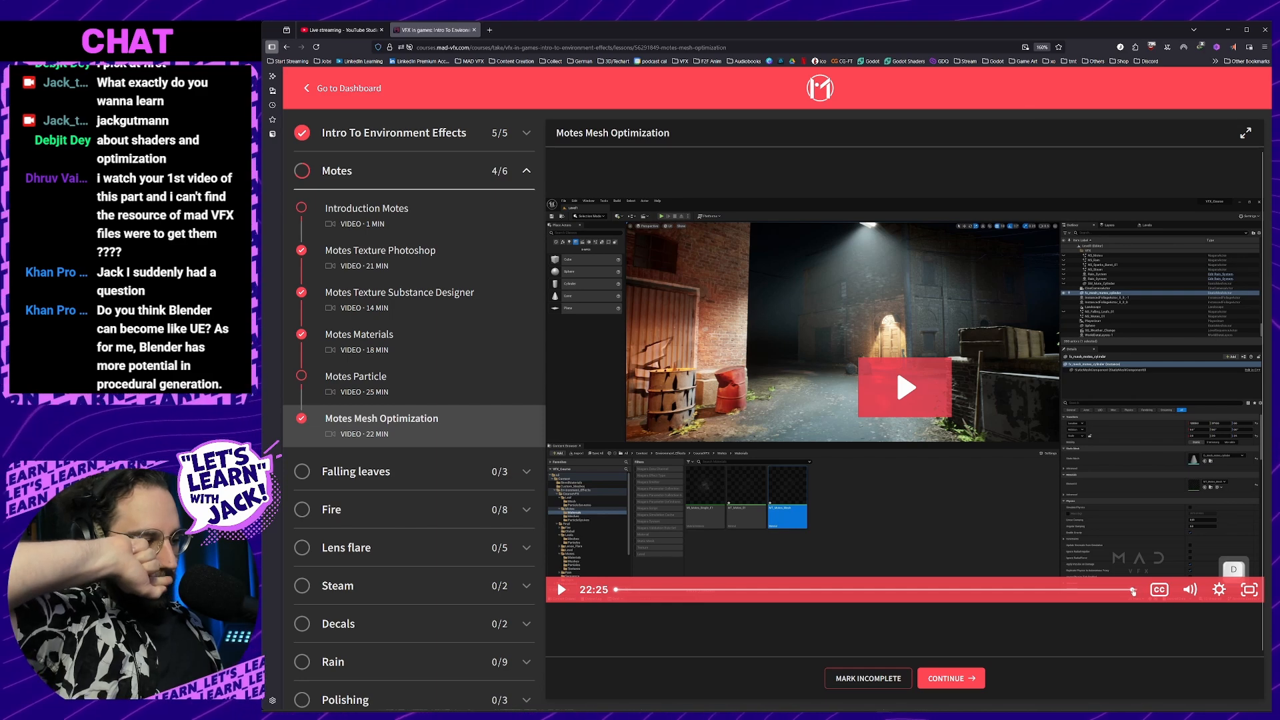
pyautogui.click(1128, 590)
pyautogui.click(917, 449)
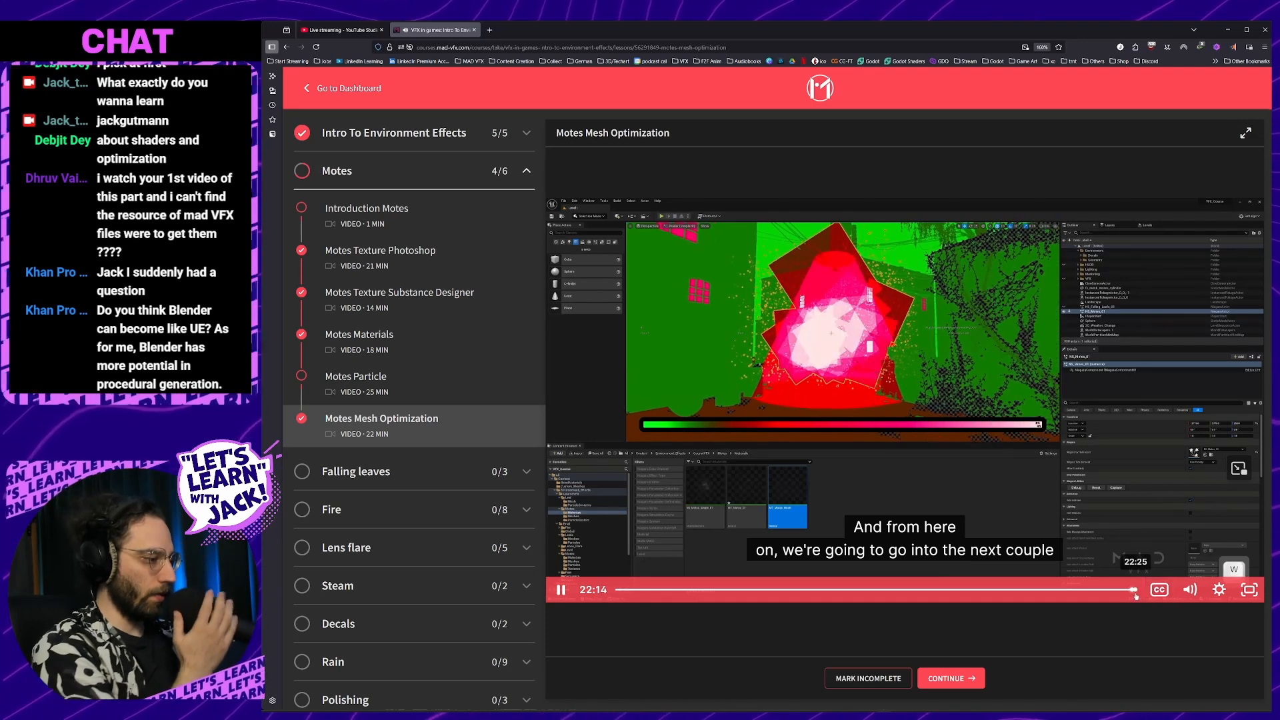
pyautogui.click(1136, 591)
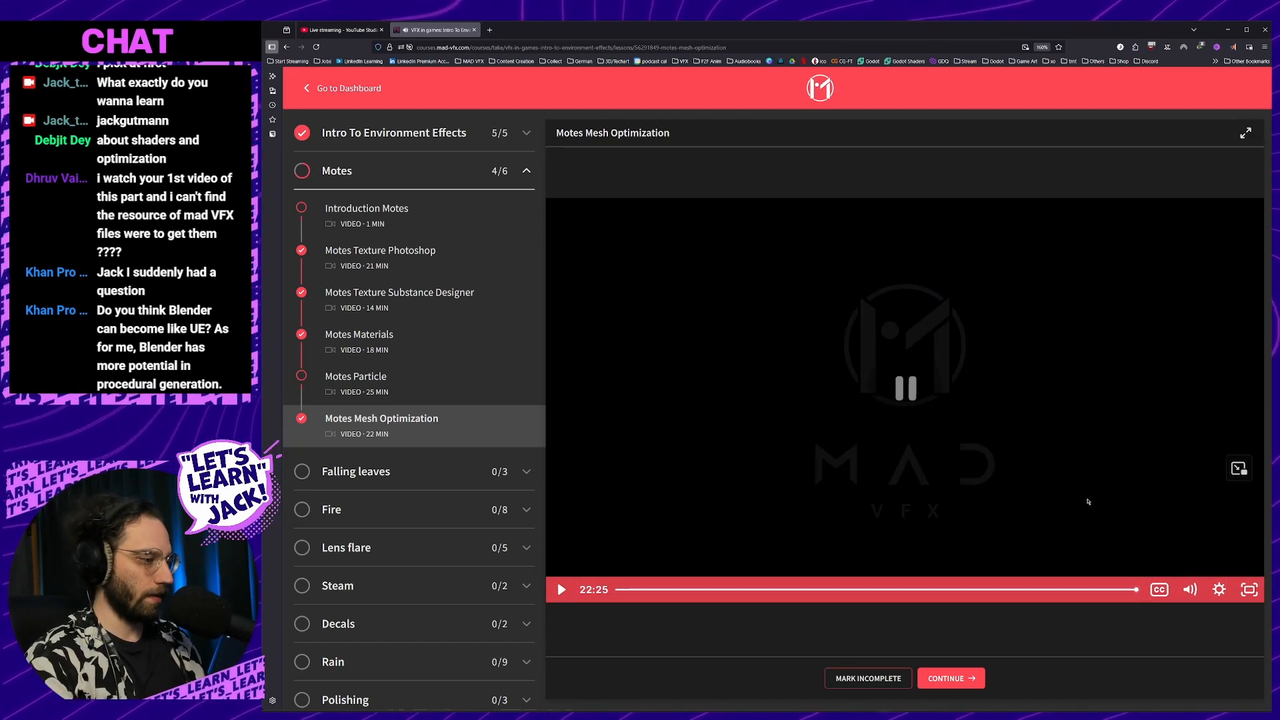
pyautogui.click(1133, 590)
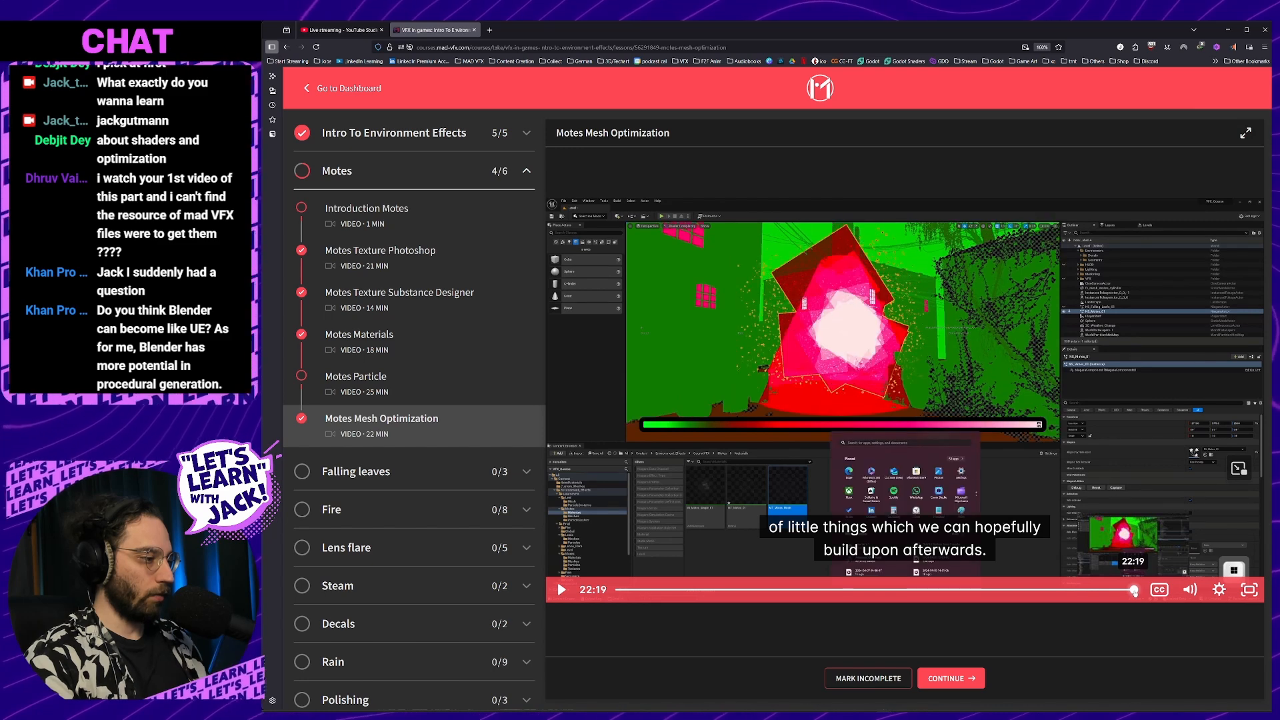
pyautogui.click(1136, 591)
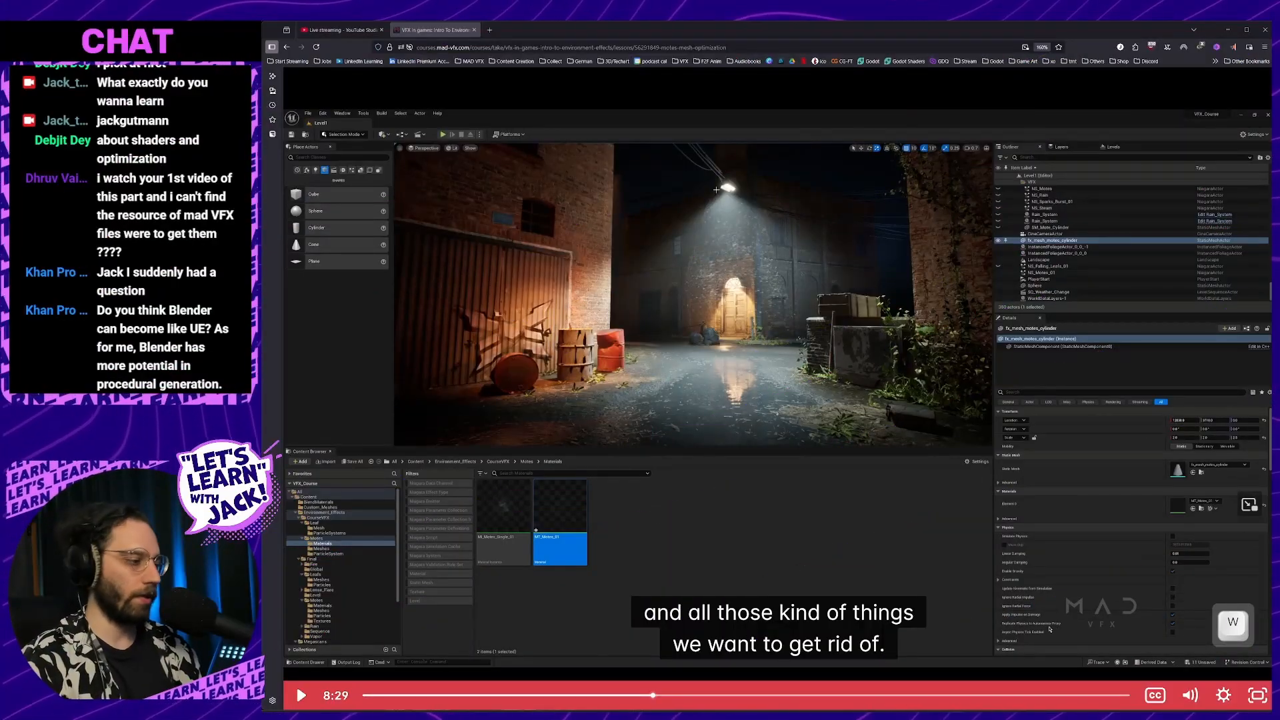
# Leave the full-size video and look through the course outline's lessons from Falling leaves to Bonus: Electric sparks
pyautogui.press('Escape')
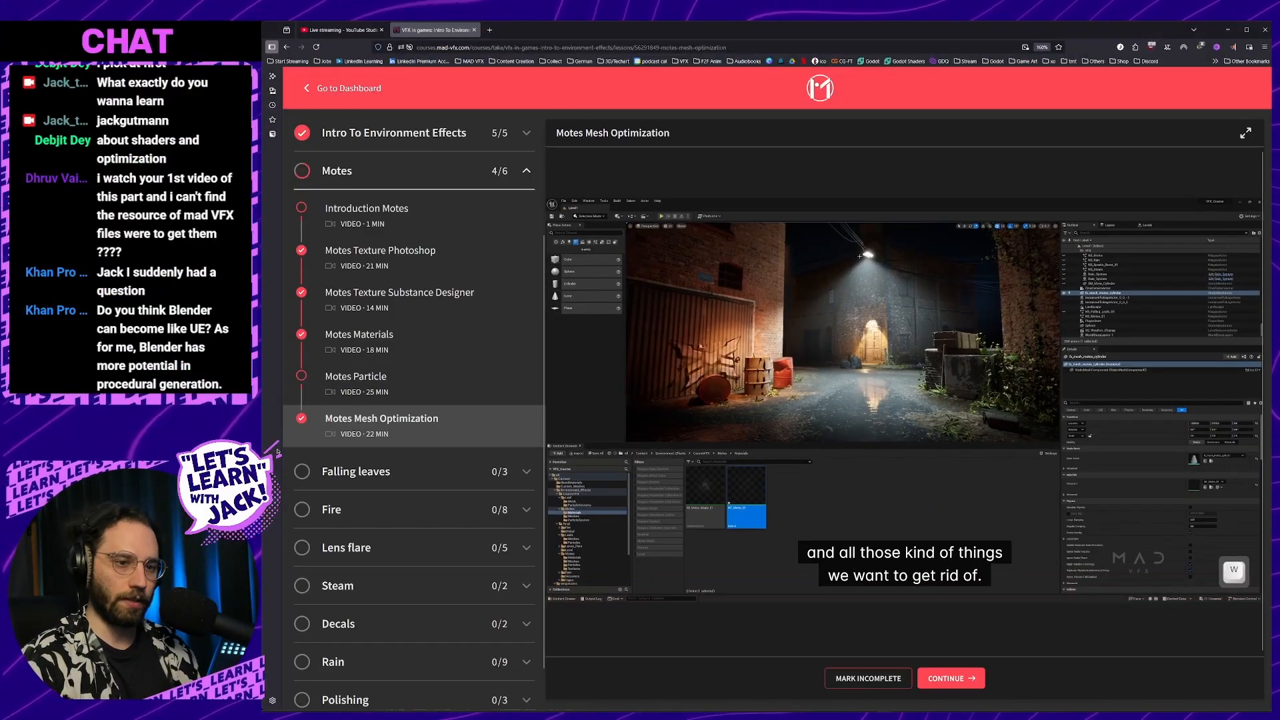
pyautogui.scroll(-1, 406, 408)
pyautogui.click(503, 424)
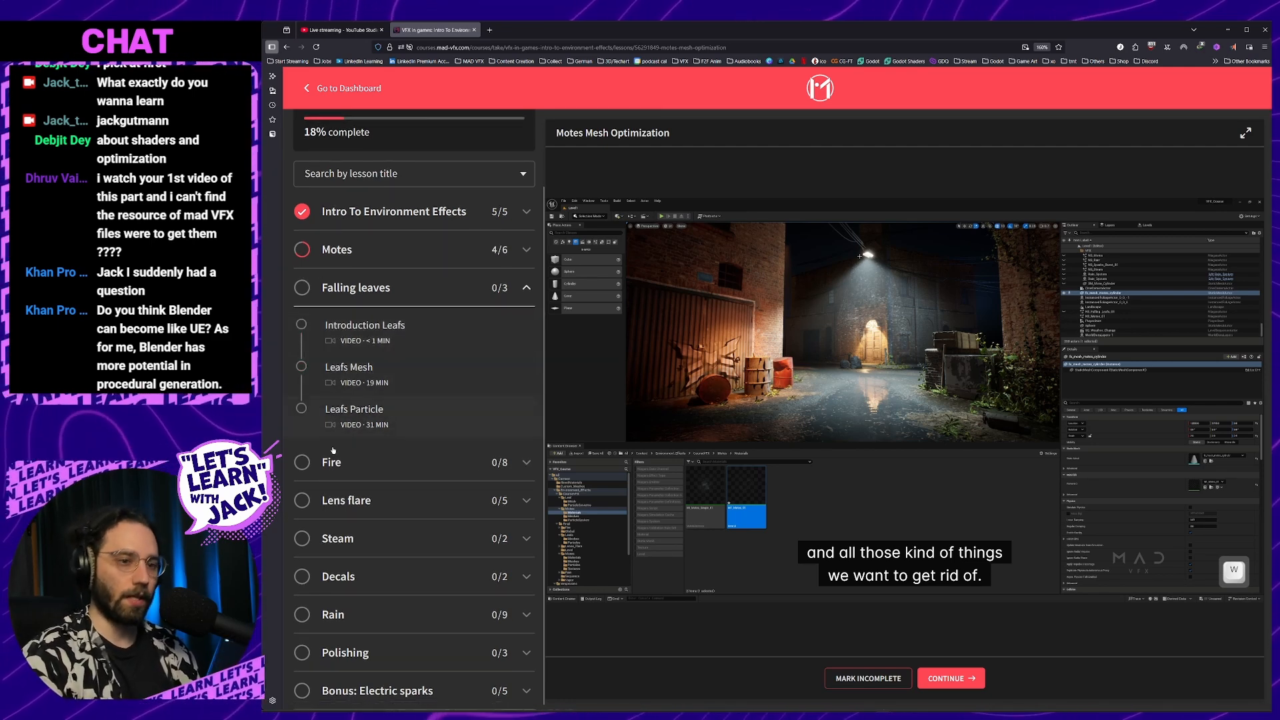
pyautogui.click(441, 470)
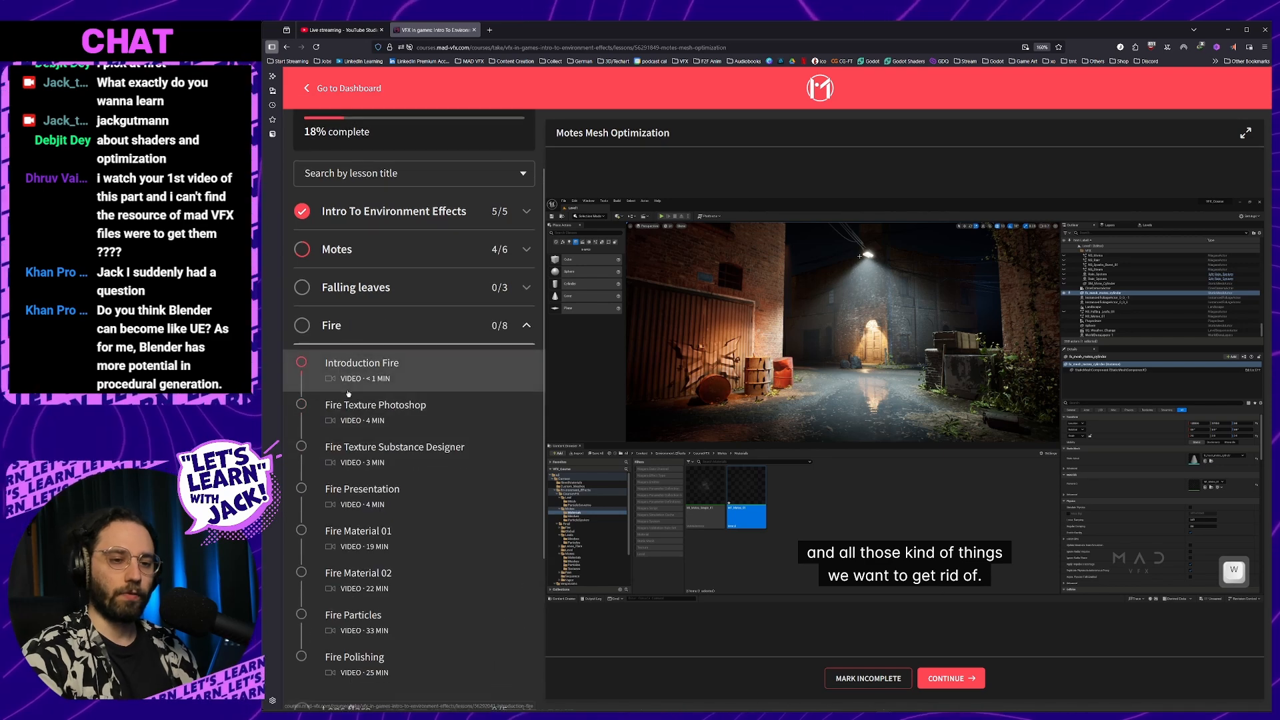
pyautogui.click(389, 500)
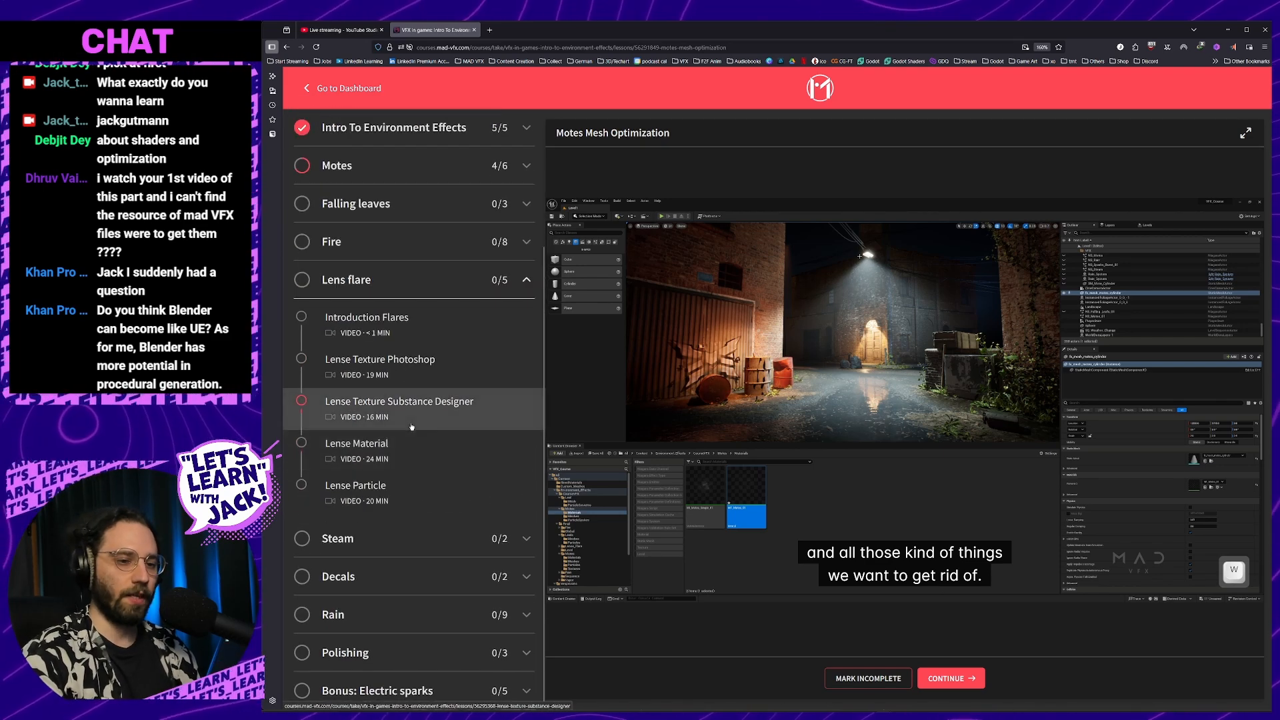
pyautogui.click(358, 537)
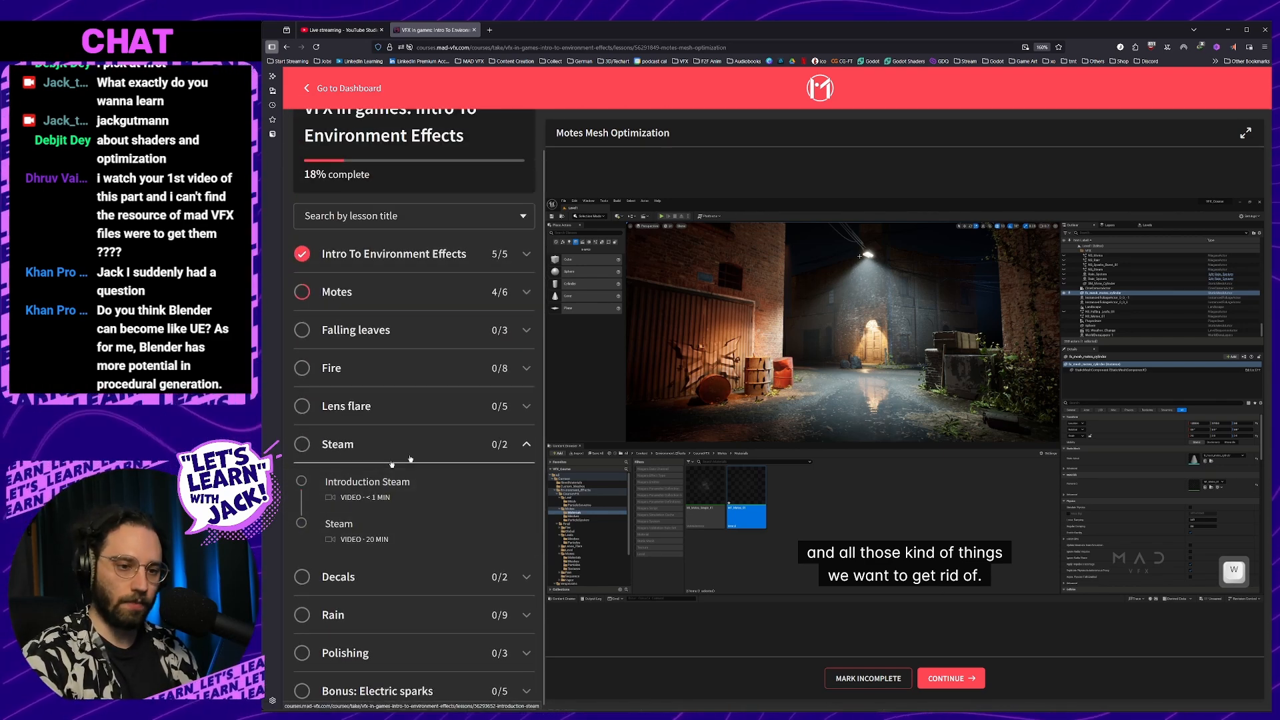
pyautogui.click(372, 578)
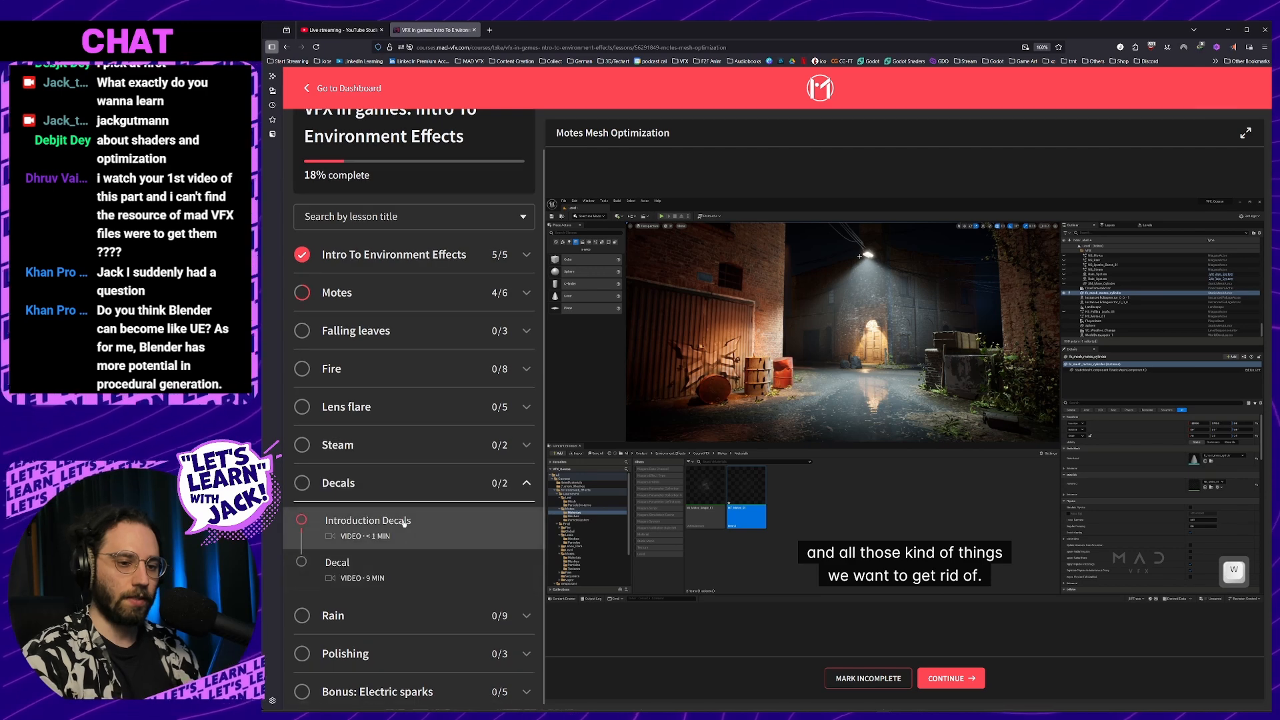
pyautogui.click(365, 615)
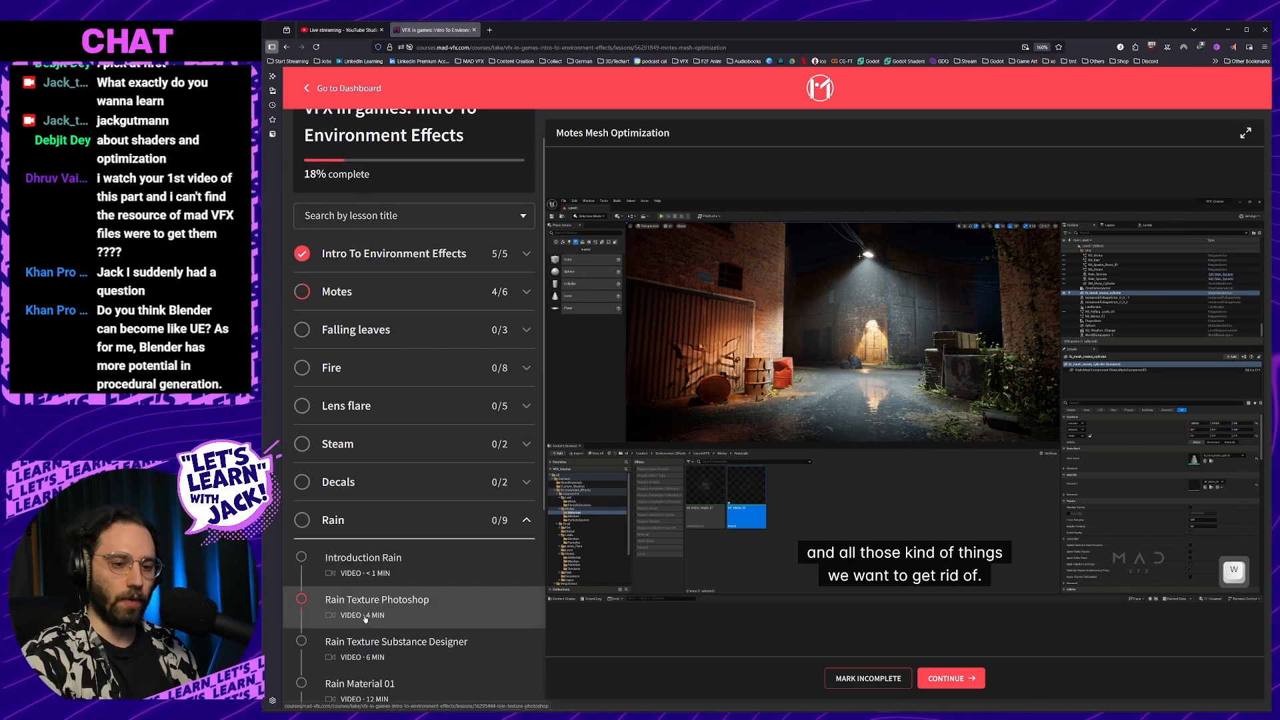
pyautogui.scroll(-5, 373, 600)
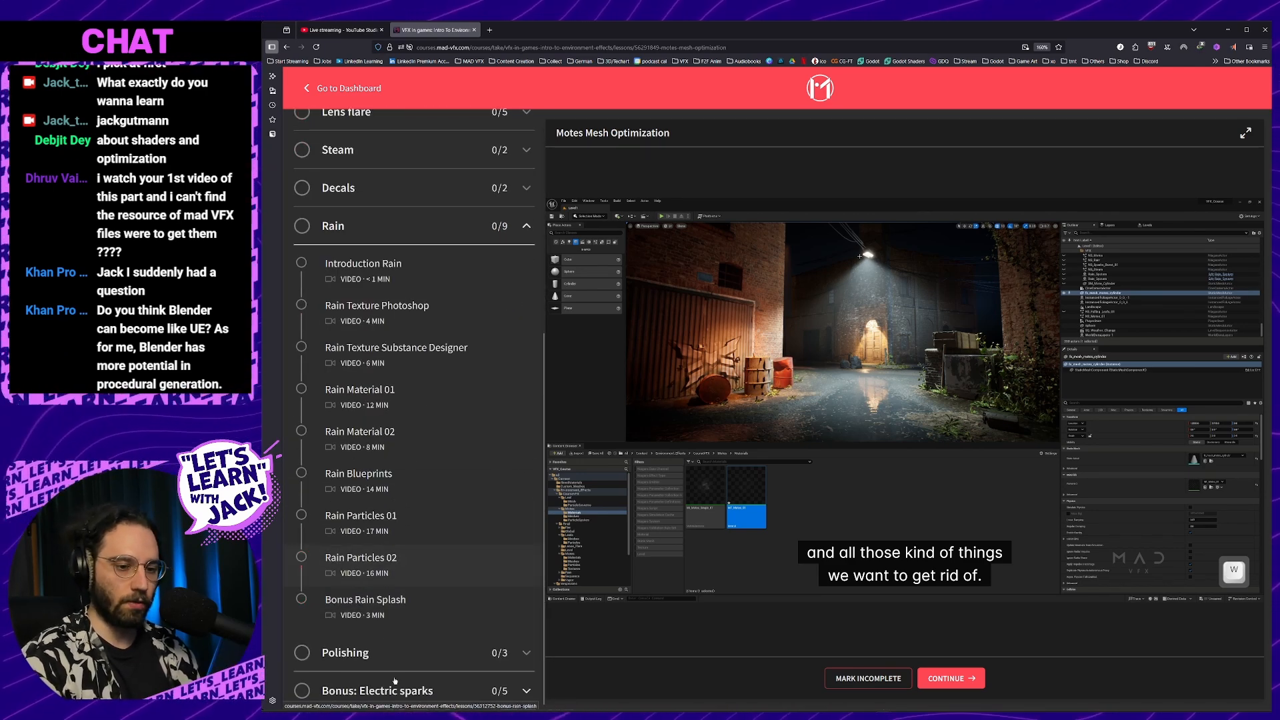
pyautogui.click(394, 653)
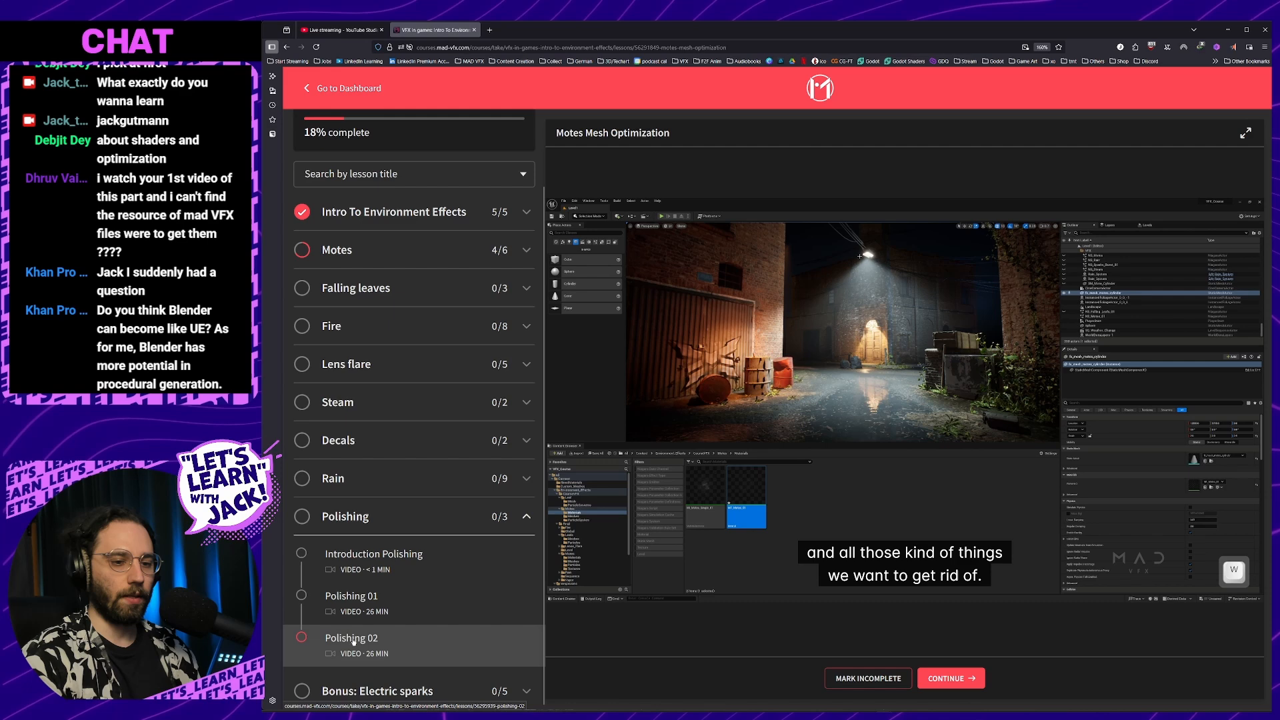
pyautogui.click(424, 694)
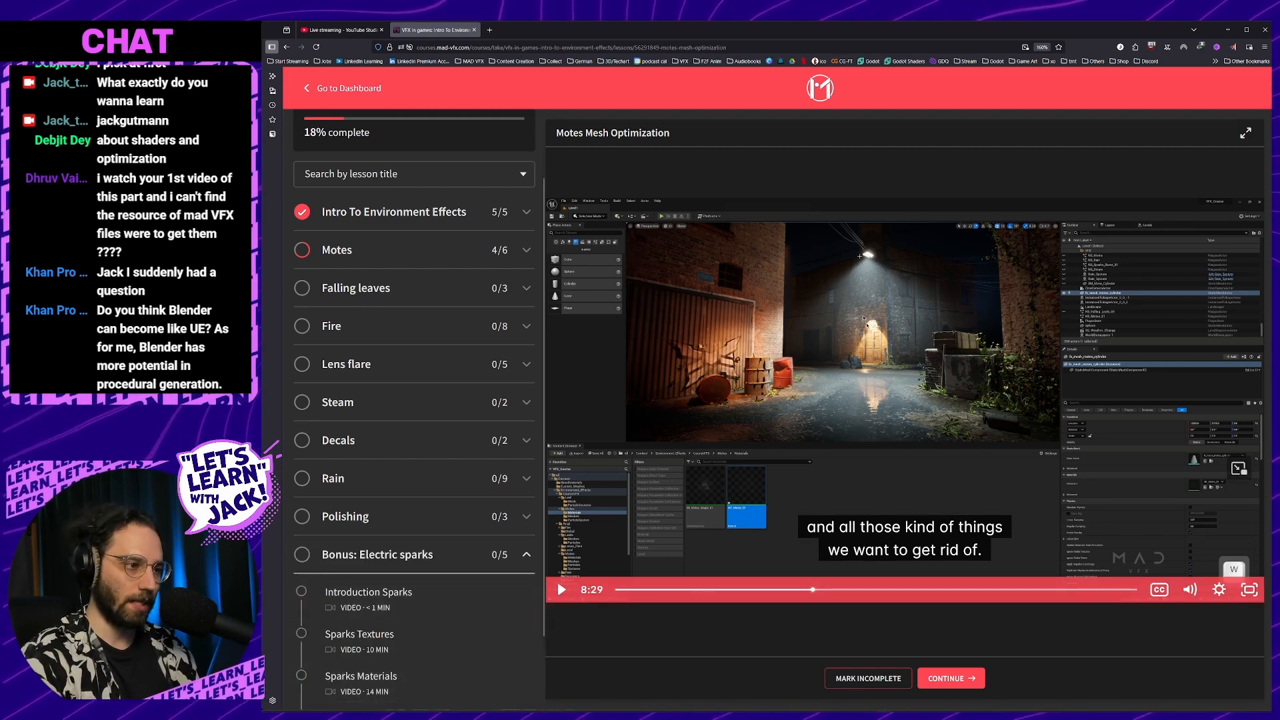
# Check the Intro To Environment Effects section of the course outline, collapse it and expand the Motes section
pyautogui.scroll(2, 446, 393)
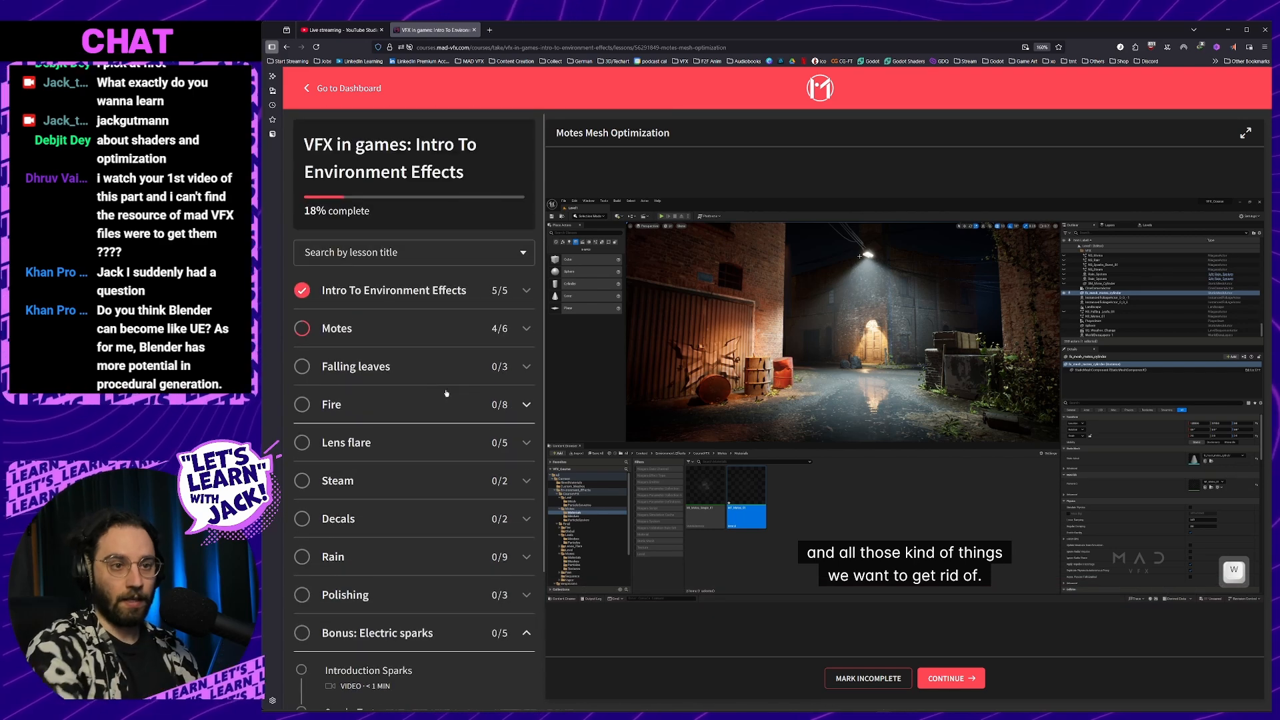
pyautogui.click(453, 289)
pyautogui.click(443, 294)
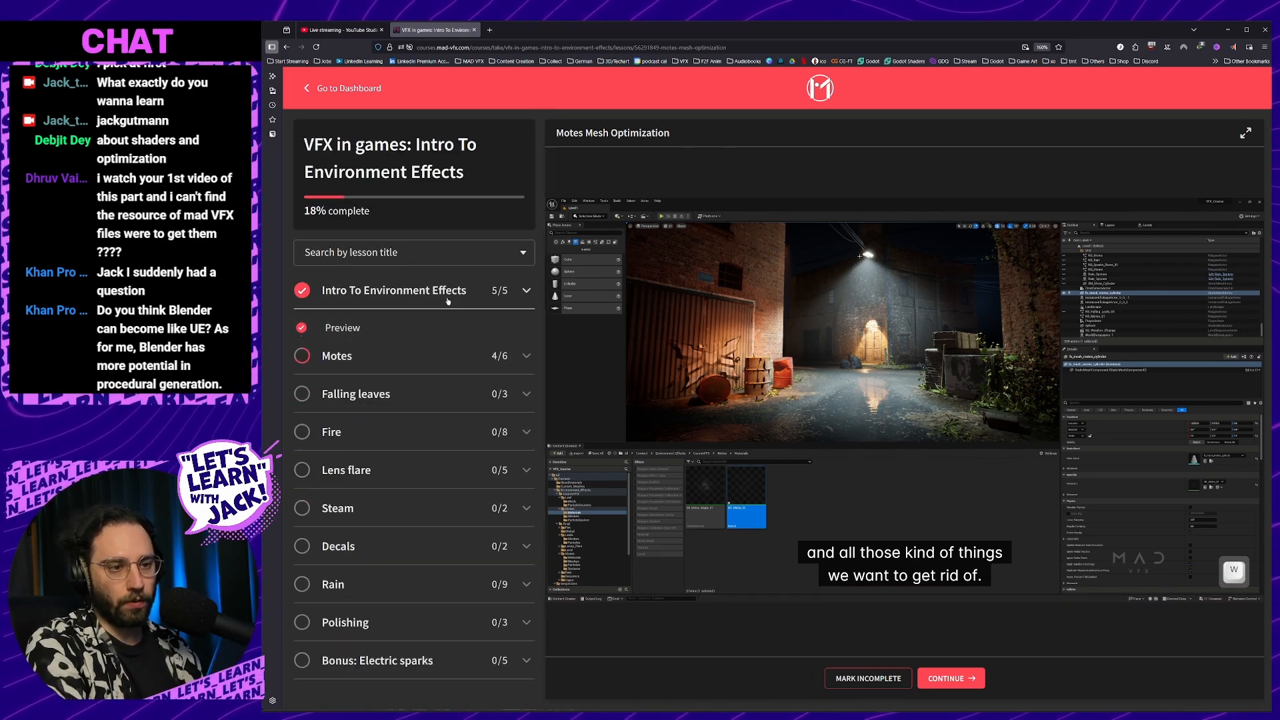
pyautogui.click(445, 332)
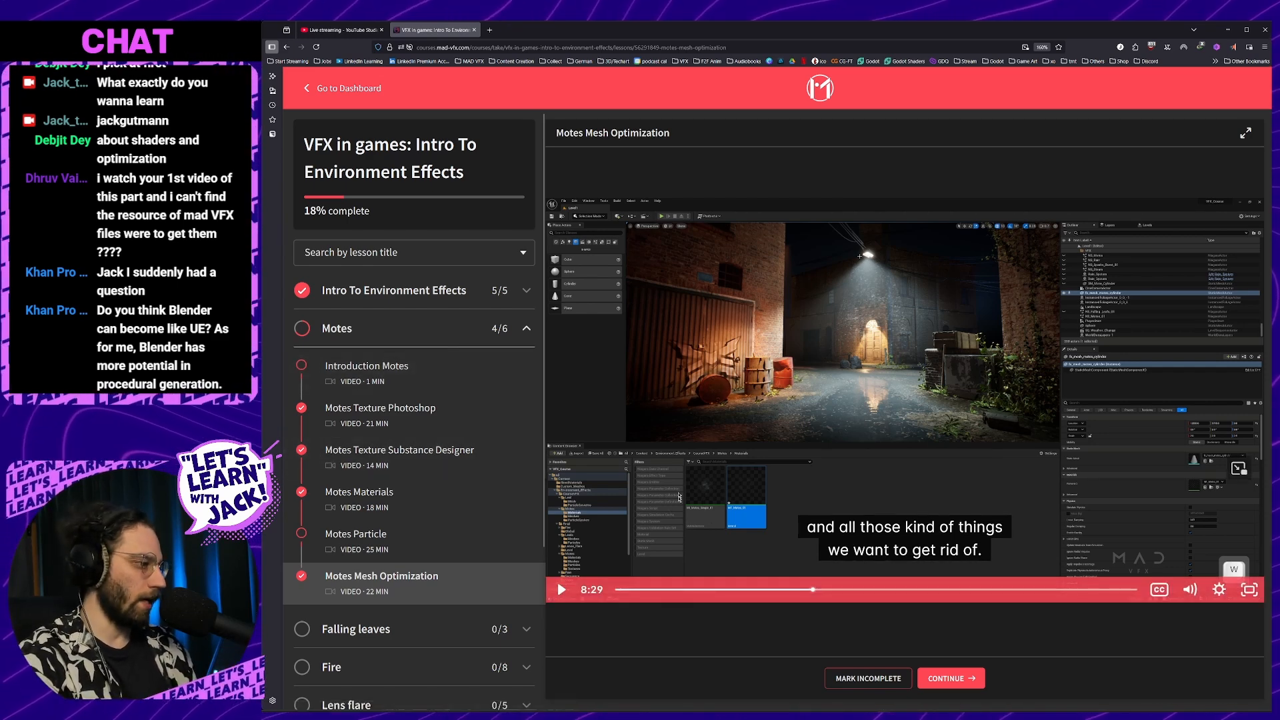
# Return to Unreal Engine and view the motes cone up close in front of the lit door
pyautogui.moveTo(1117, 717)
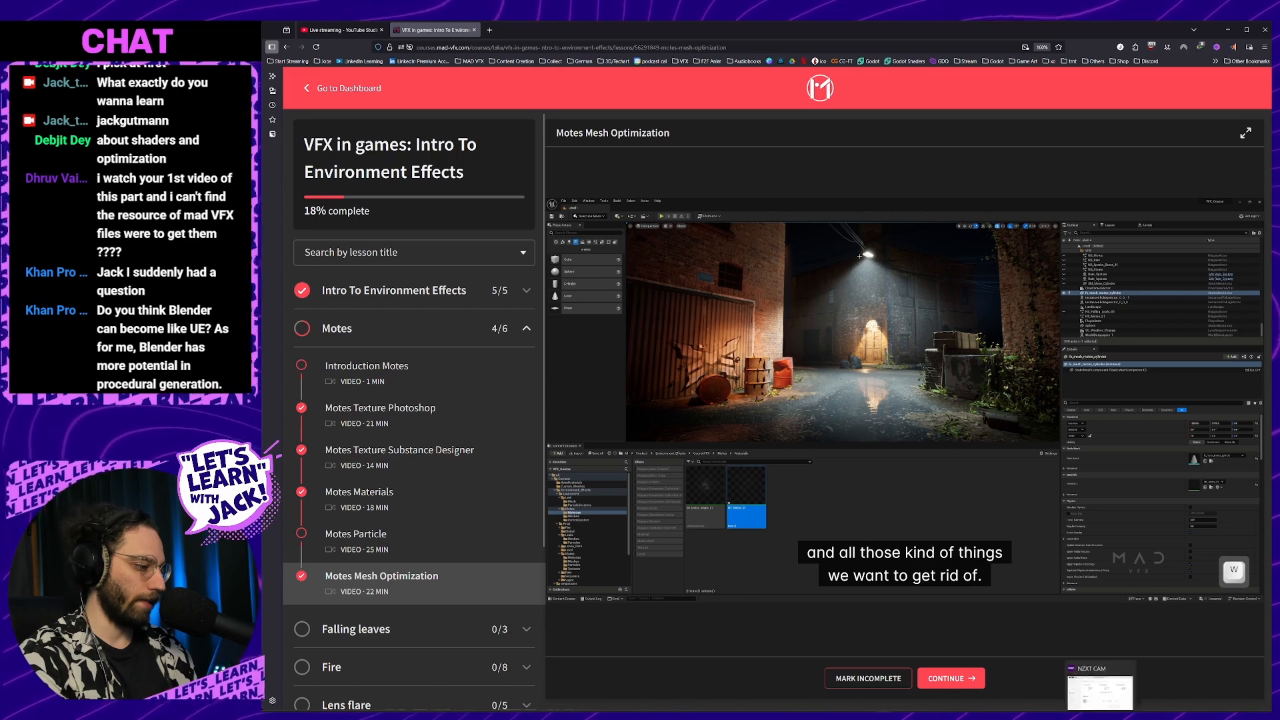
pyautogui.click(1081, 666)
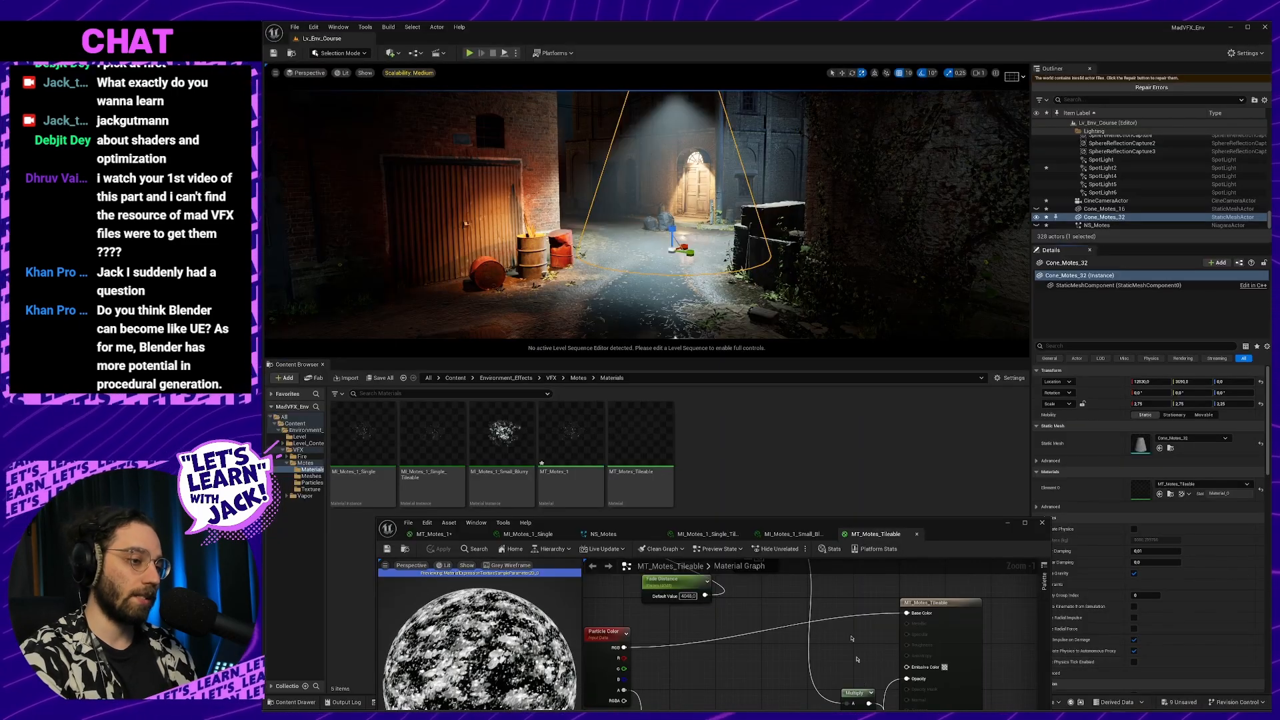
pyautogui.press('w')
pyautogui.moveTo(673, 240); pyautogui.dragTo(693, 209, button='right')
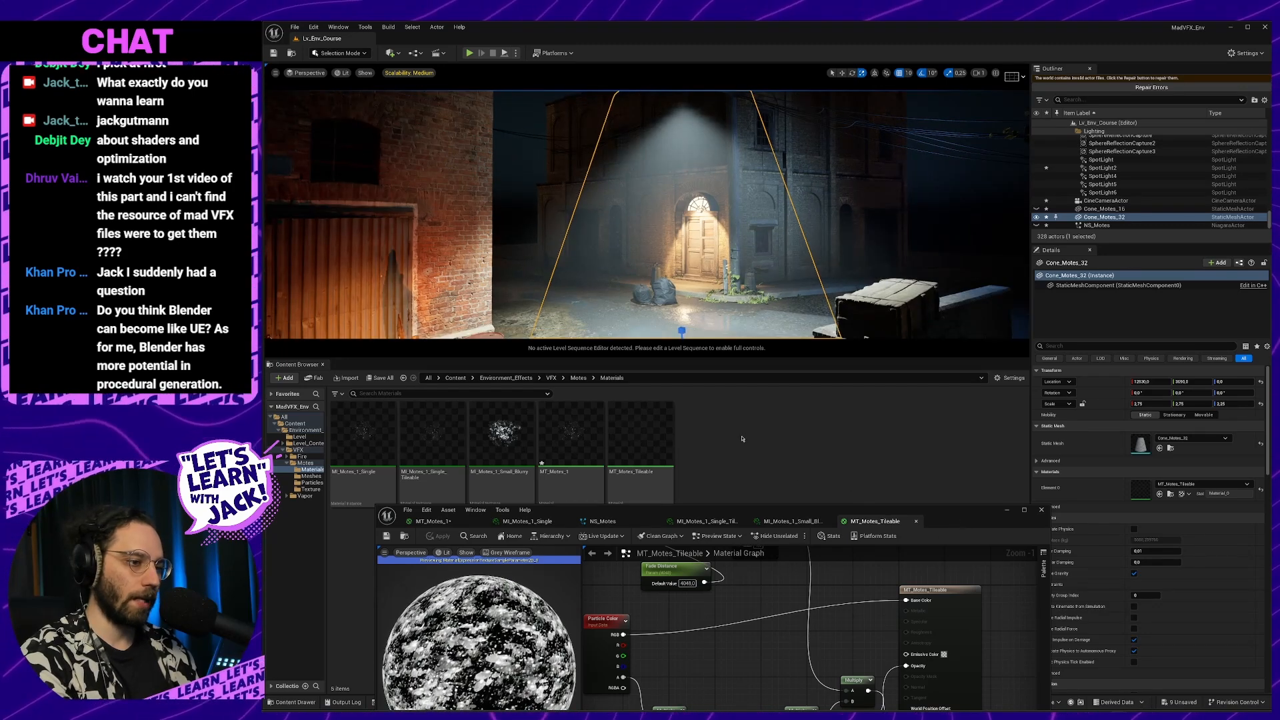
# Create a material instance of MT_Motes_Tileable, name it MI_Motes_Tileable and open it for editing
pyautogui.rightClick(624, 454)
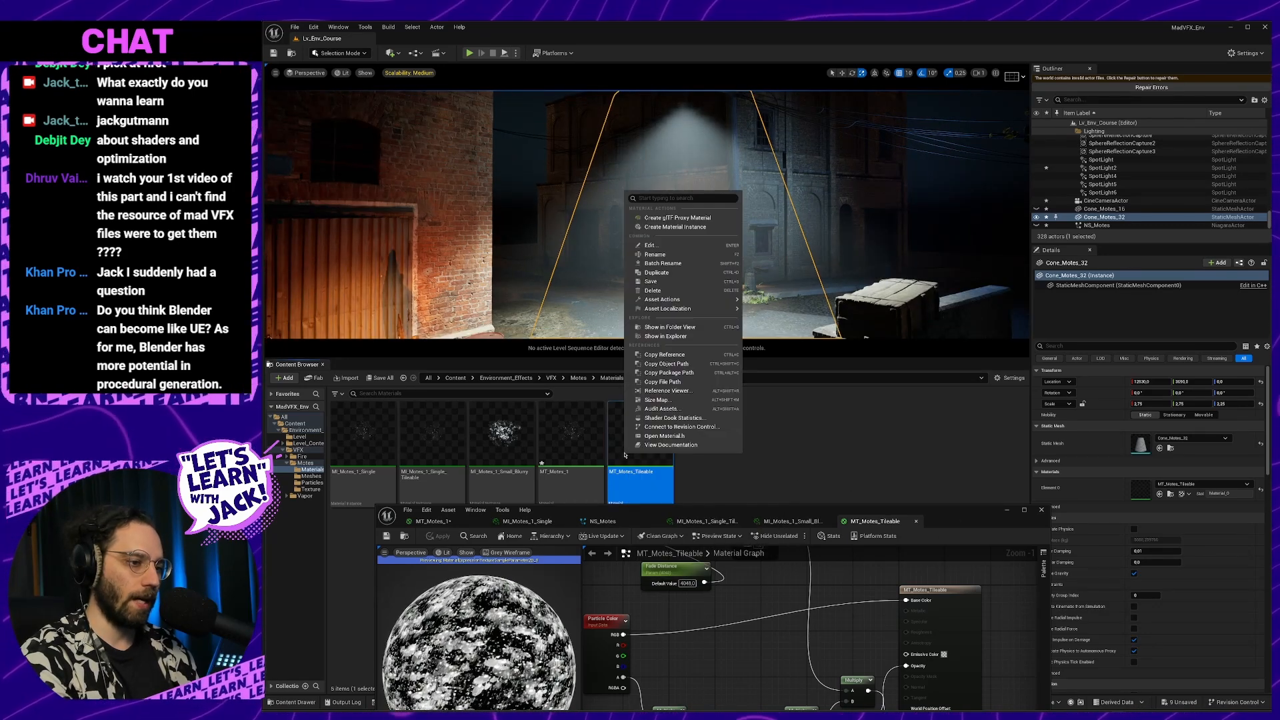
pyautogui.click(667, 227)
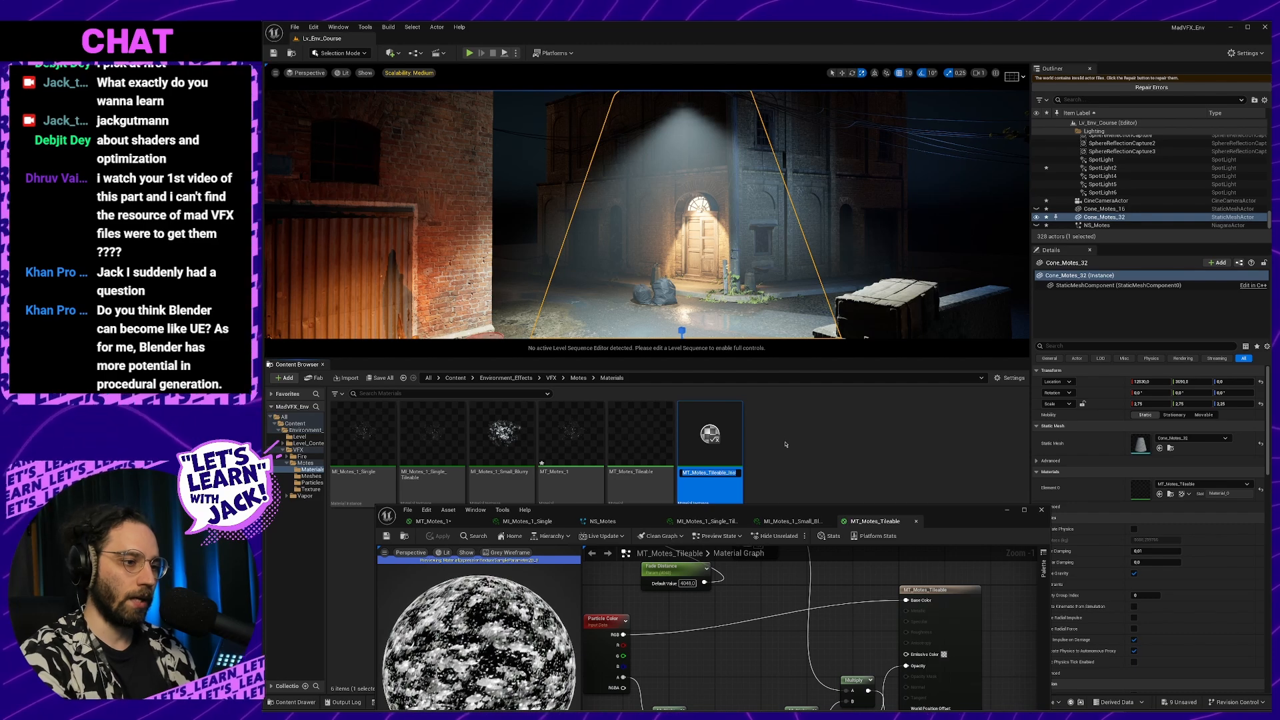
pyautogui.press('Right')
pyautogui.press('BackSpace')
pyautogui.press('BackSpace')
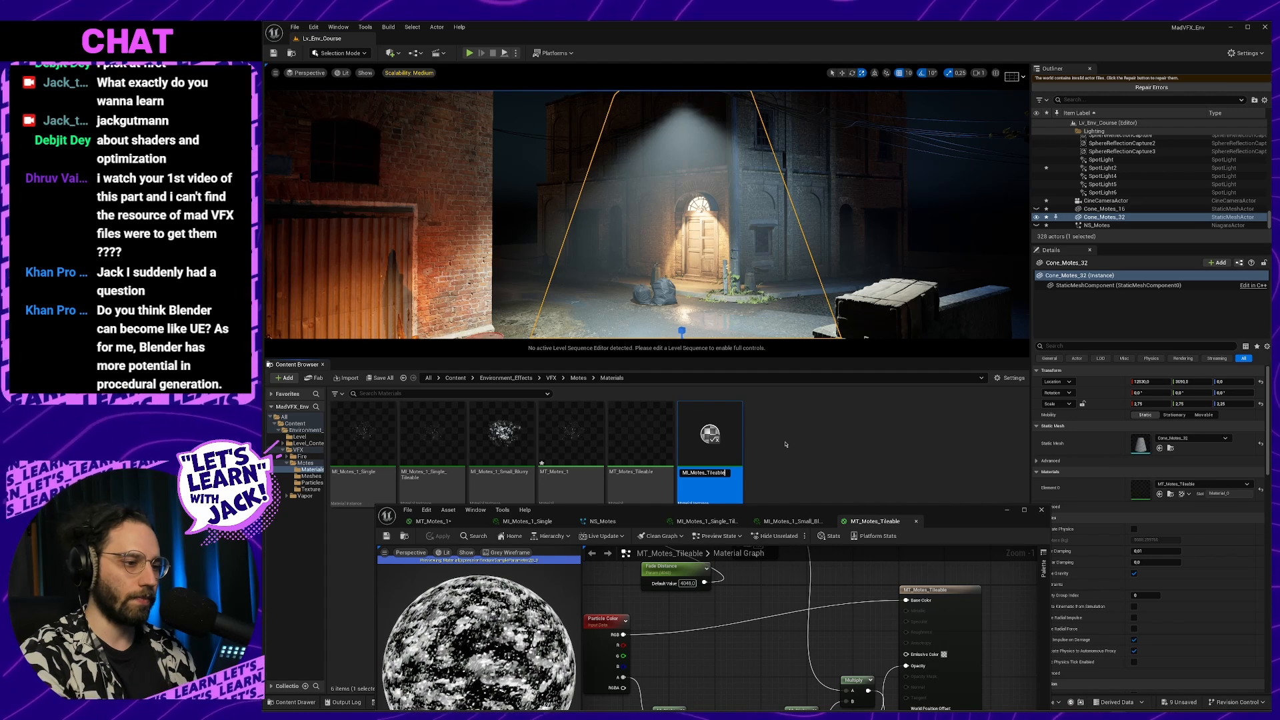
pyautogui.press('Return')
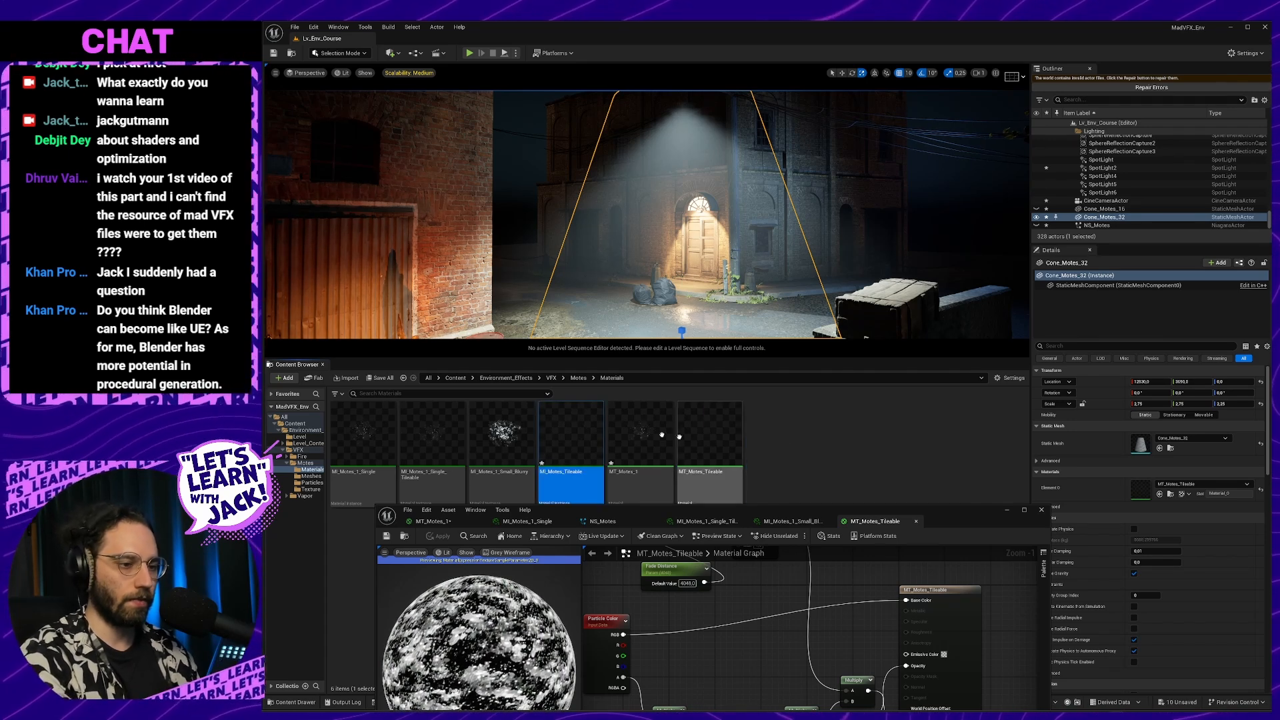
pyautogui.doubleClick(570, 437)
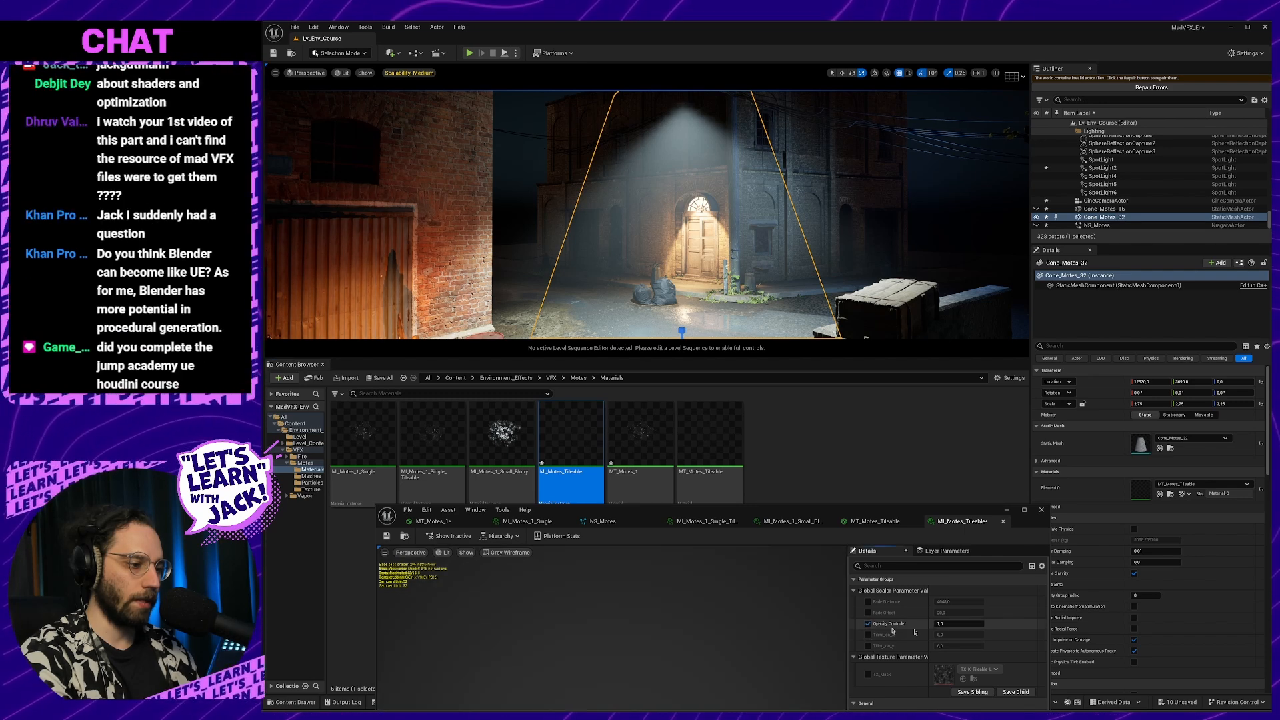
# Override the Opacity Controller of MI_Motes_Tileable with 20 and assign the instance to the Cone_Motes_32 mesh in the level
pyautogui.click(868, 623)
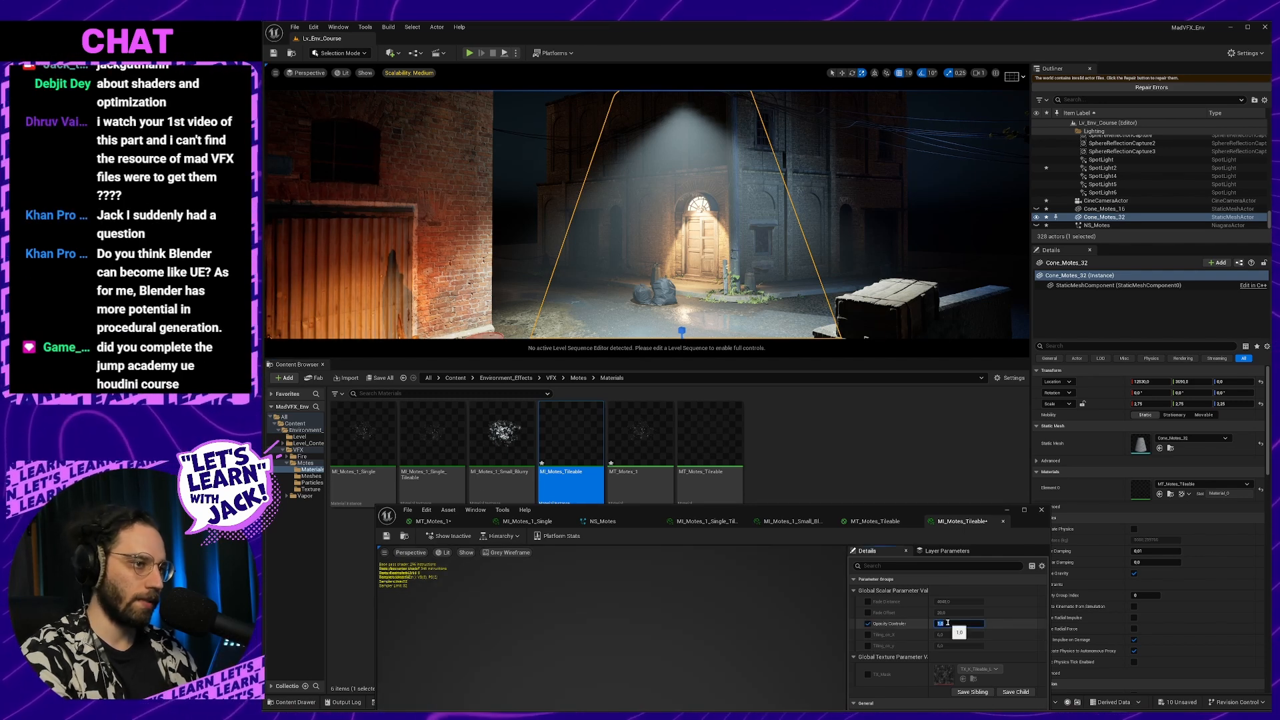
pyautogui.write('20')
pyautogui.press('Return')
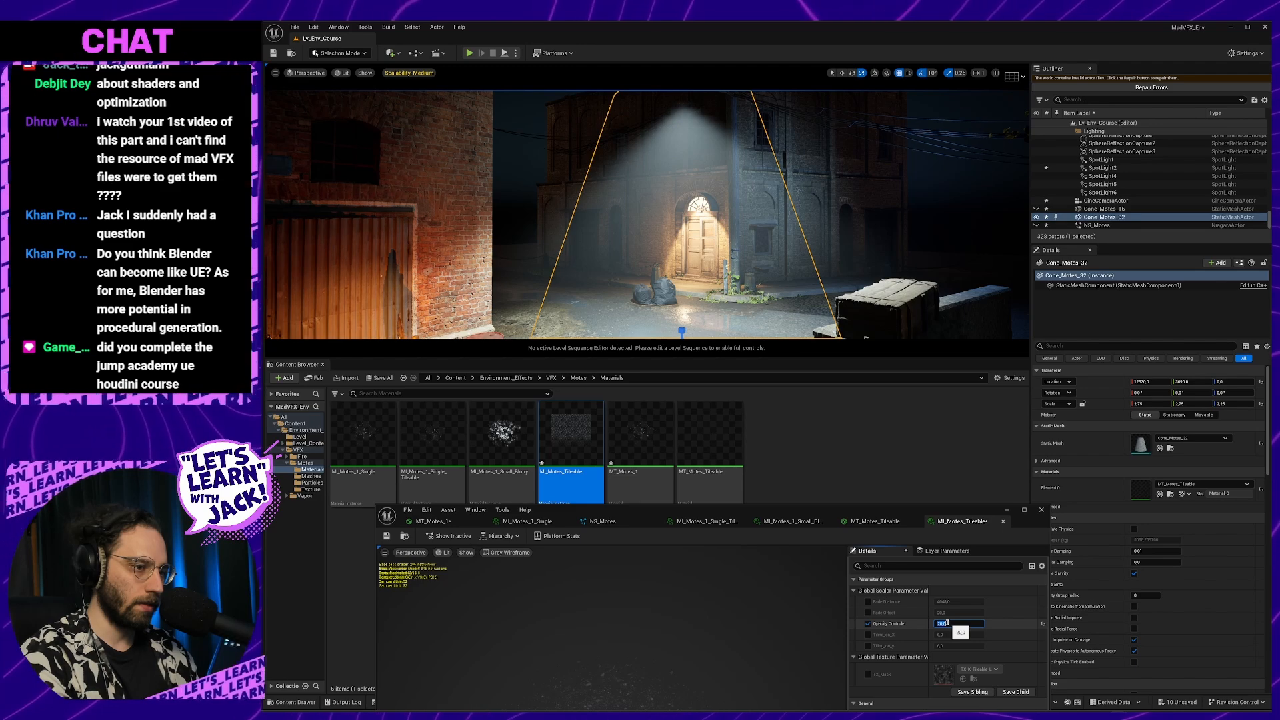
pyautogui.moveTo(967, 514); pyautogui.dragTo(961, 585)
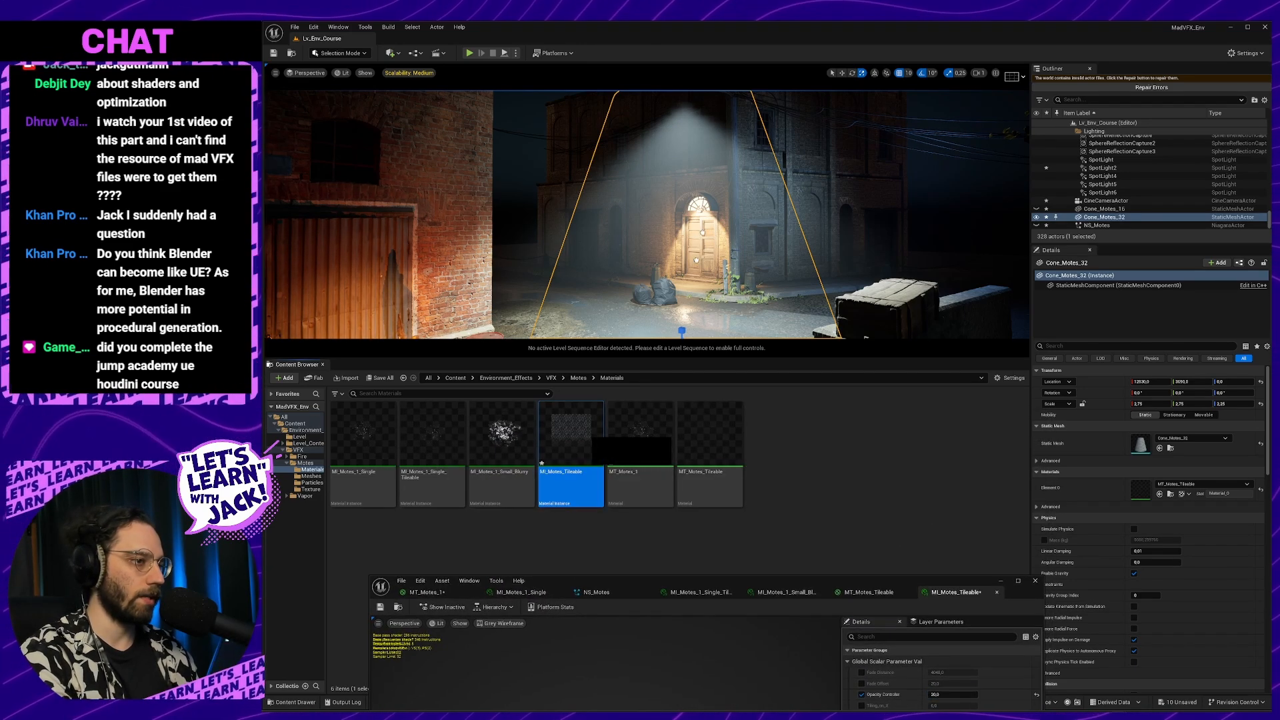
pyautogui.moveTo(570, 433); pyautogui.dragTo(646, 157)
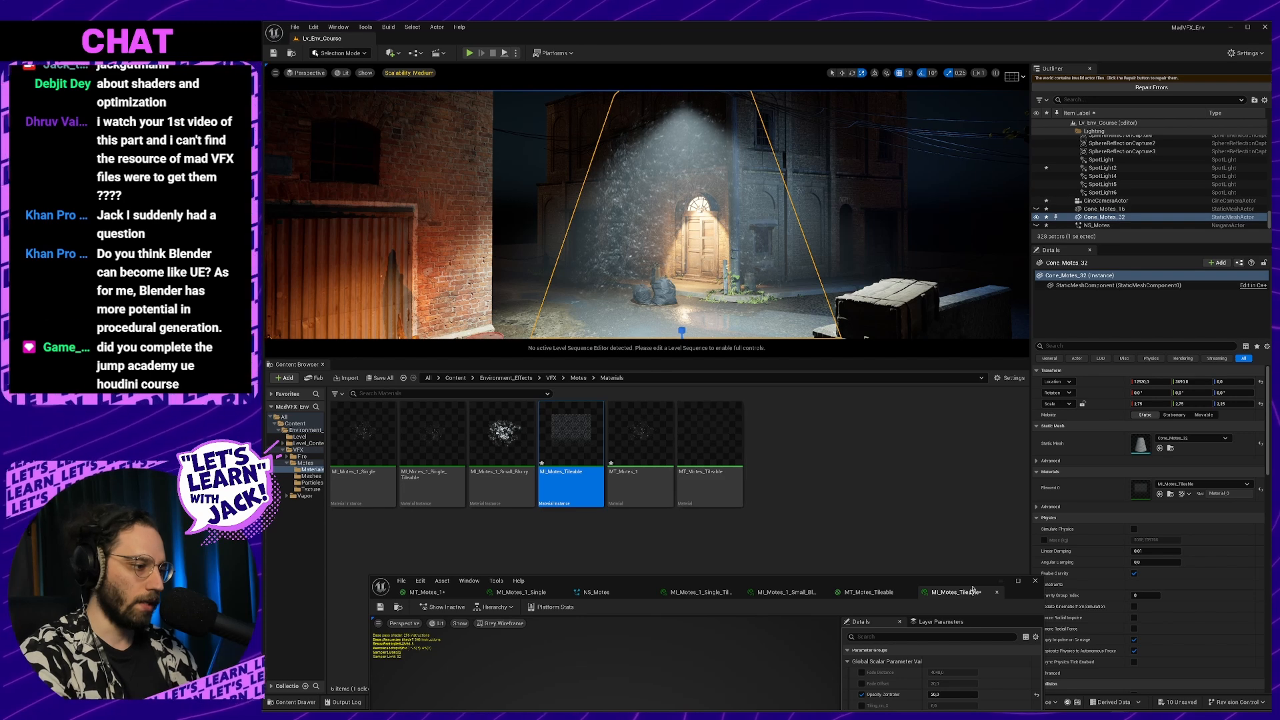
pyautogui.moveTo(969, 584); pyautogui.dragTo(963, 465)
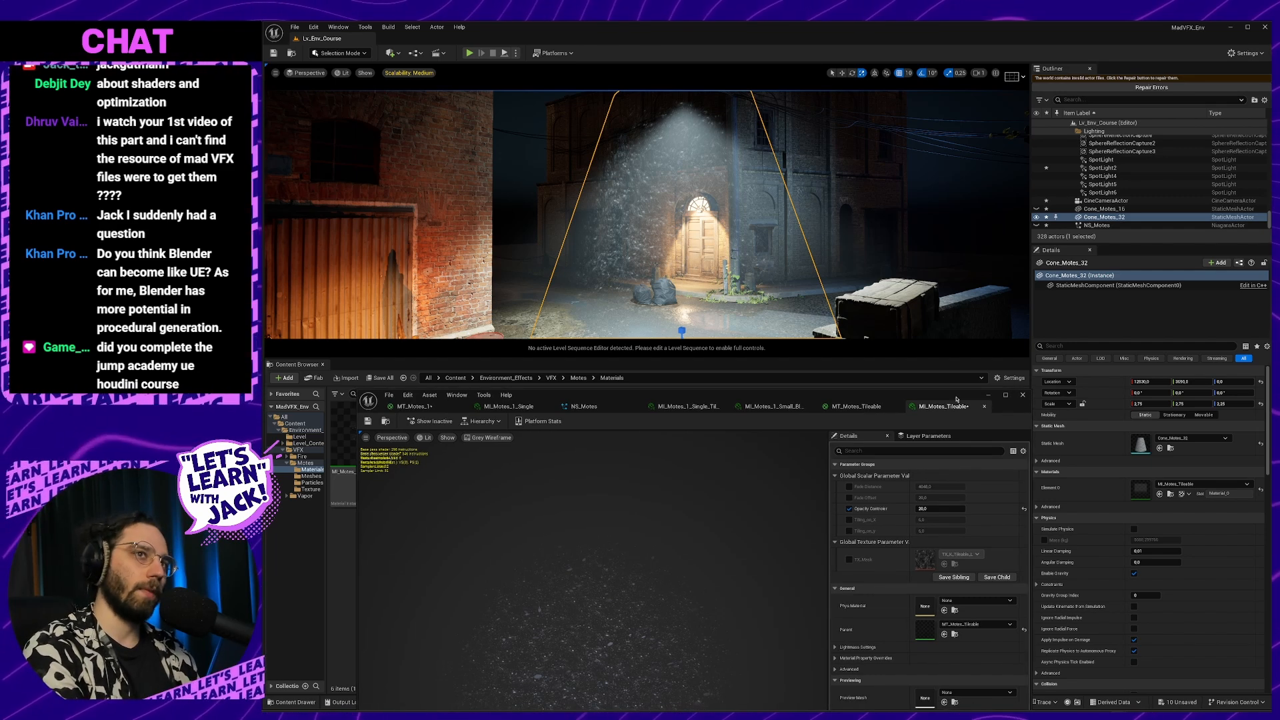
pyautogui.moveTo(957, 400); pyautogui.dragTo(948, 394)
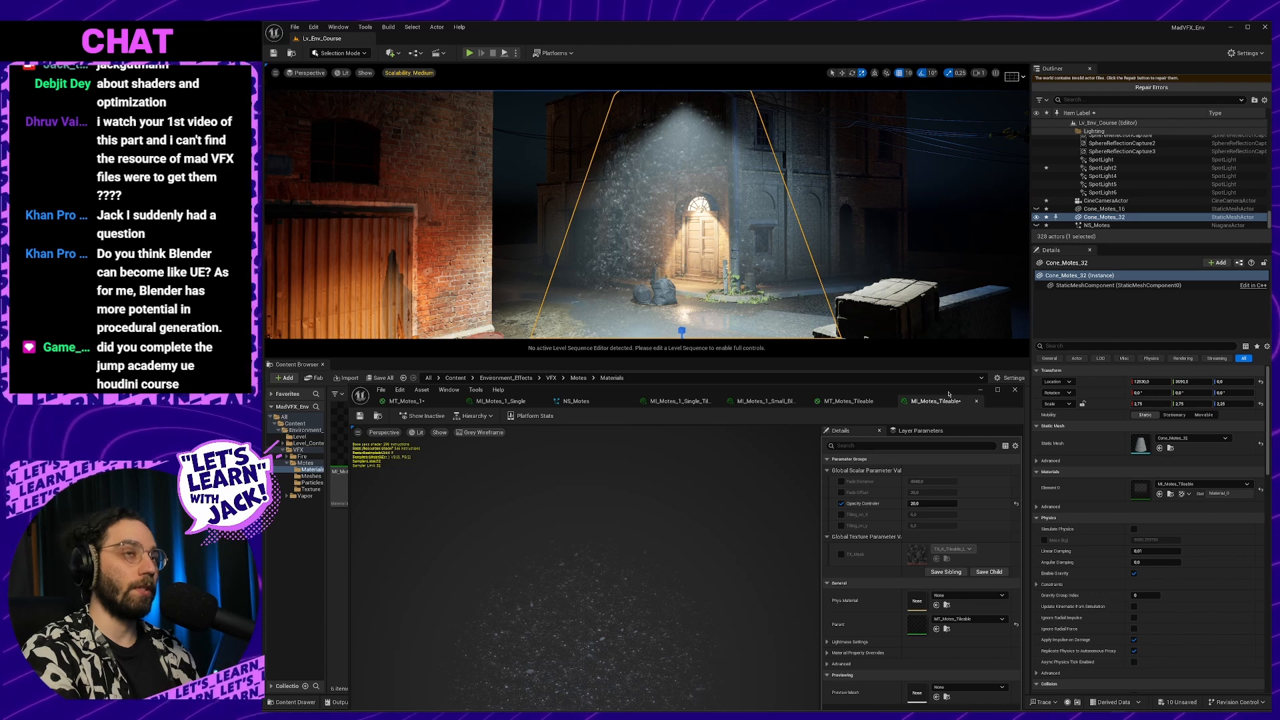
pyautogui.moveTo(948, 394); pyautogui.dragTo(949, 393)
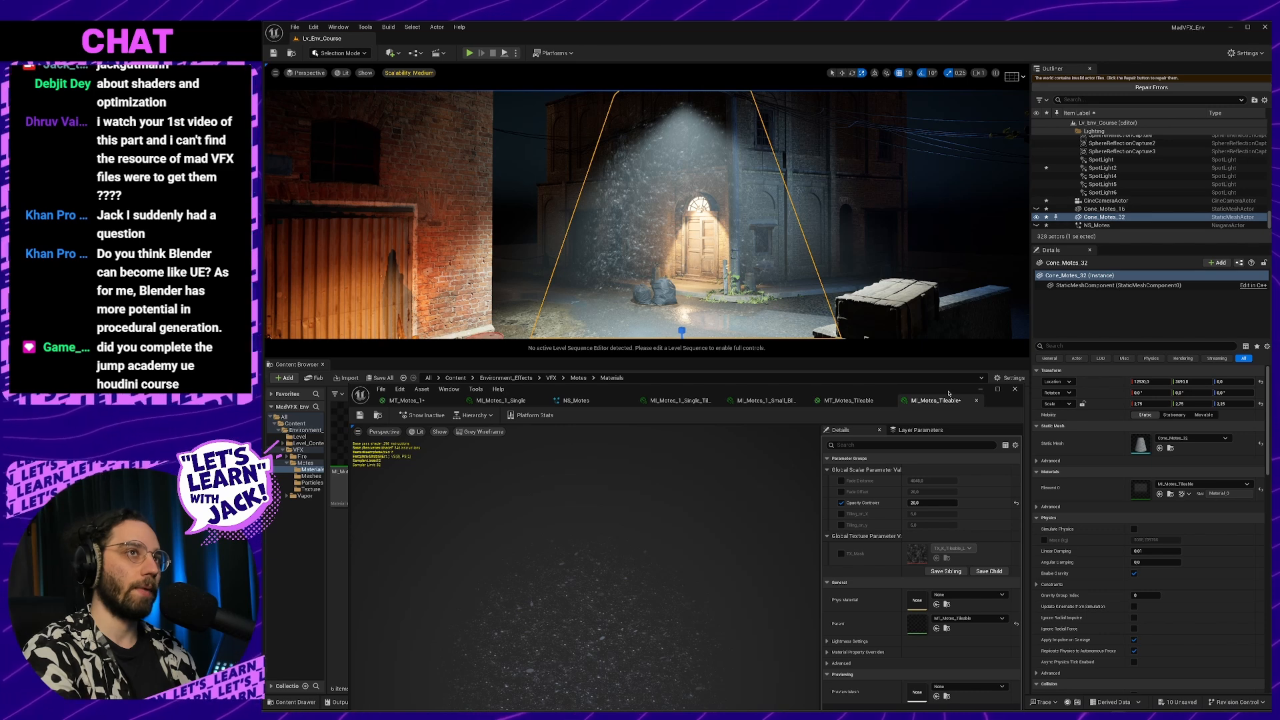
pyautogui.moveTo(949, 393); pyautogui.dragTo(949, 393)
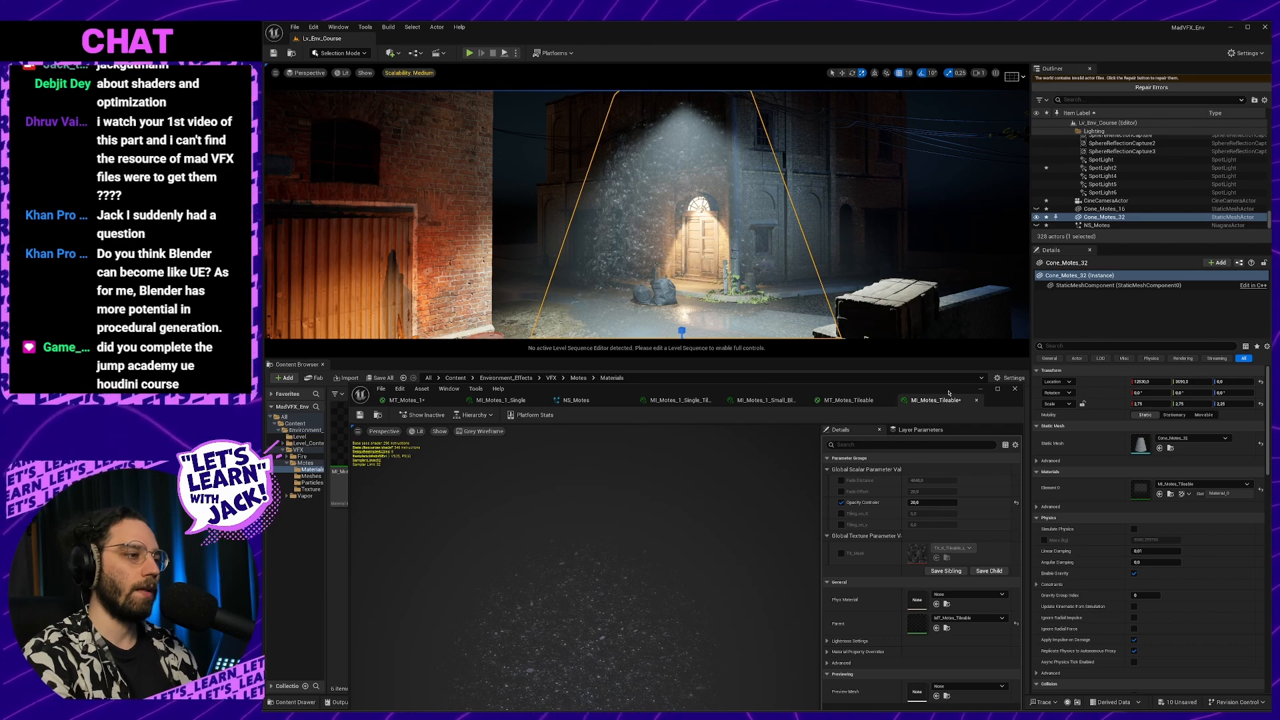
# Try an Opacity Controller value of 2 in MI_Motes_Tileable, settle on 5, and uncover the level view to judge the cone
pyautogui.moveTo(948, 393); pyautogui.dragTo(980, 278)
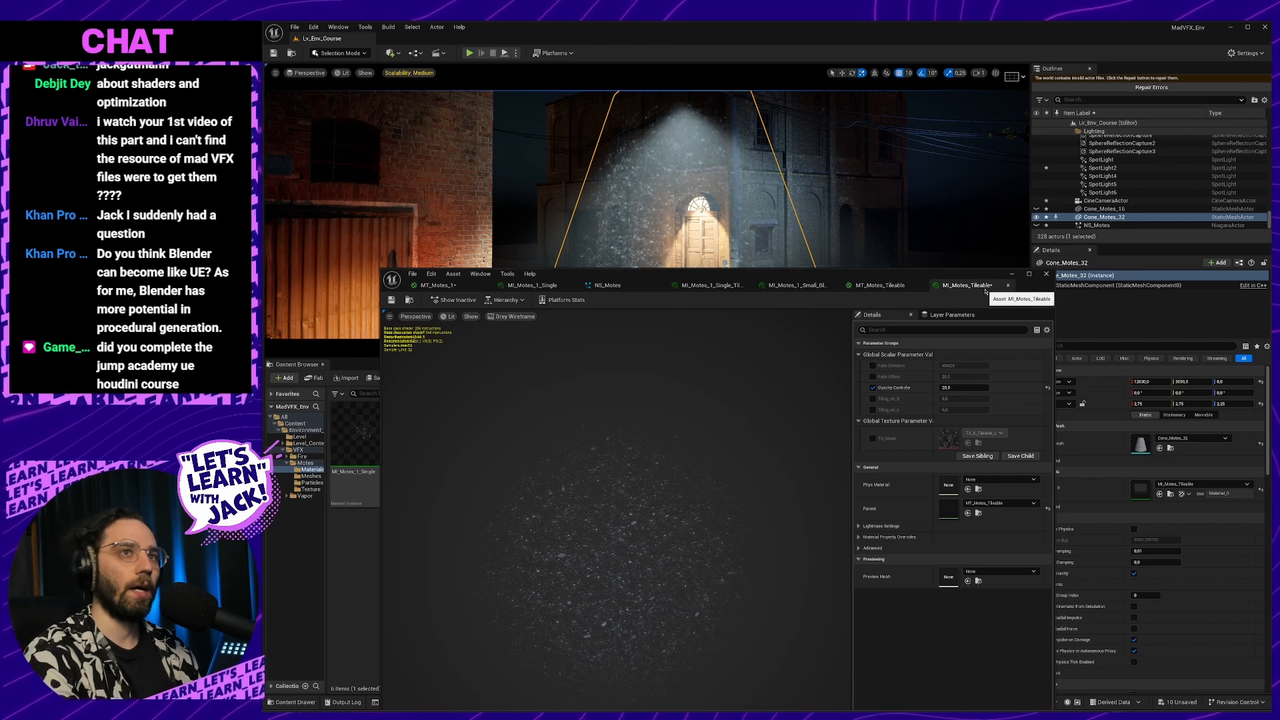
pyautogui.moveTo(1005, 283); pyautogui.dragTo(1054, 204)
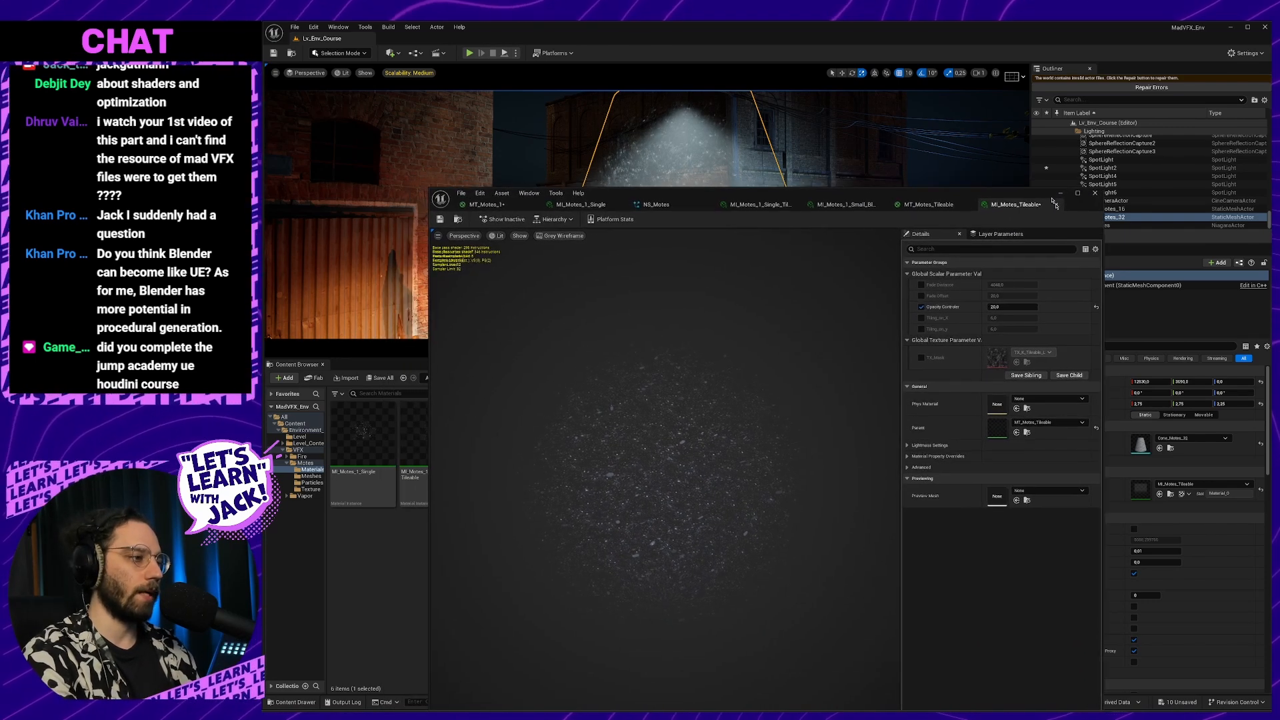
pyautogui.click(1005, 308)
pyautogui.write('2')
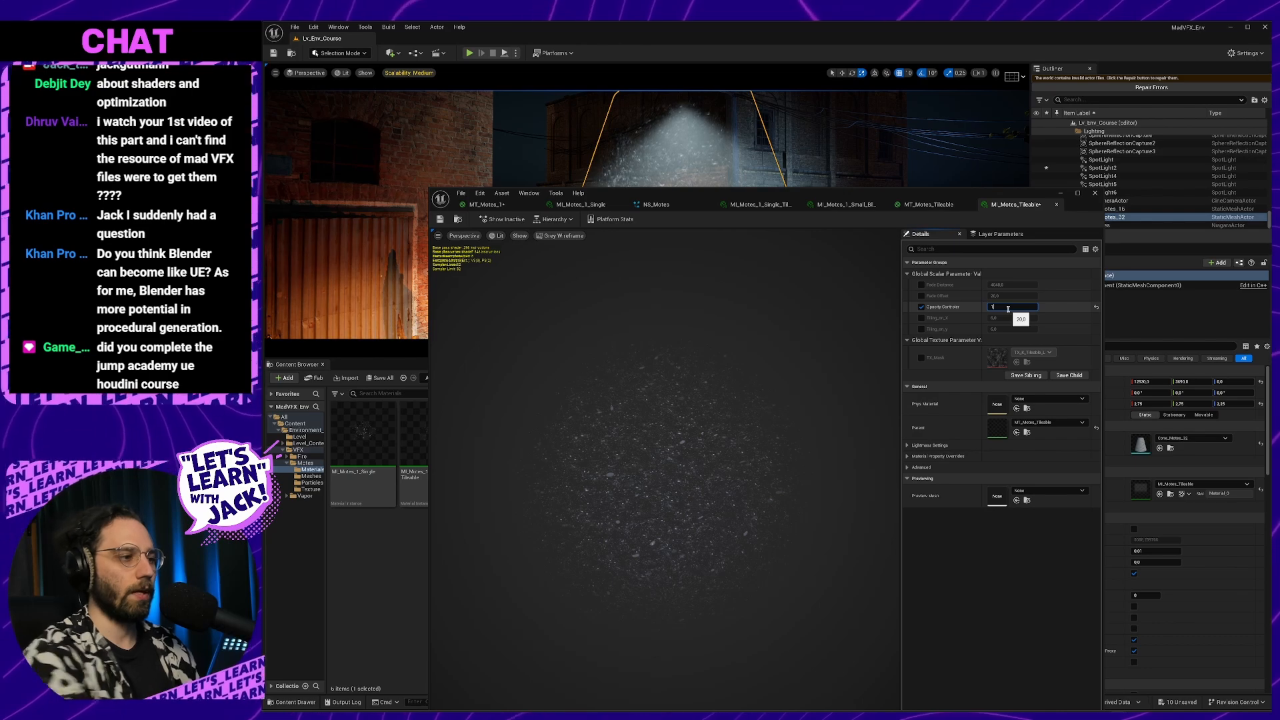
pyautogui.press('Return')
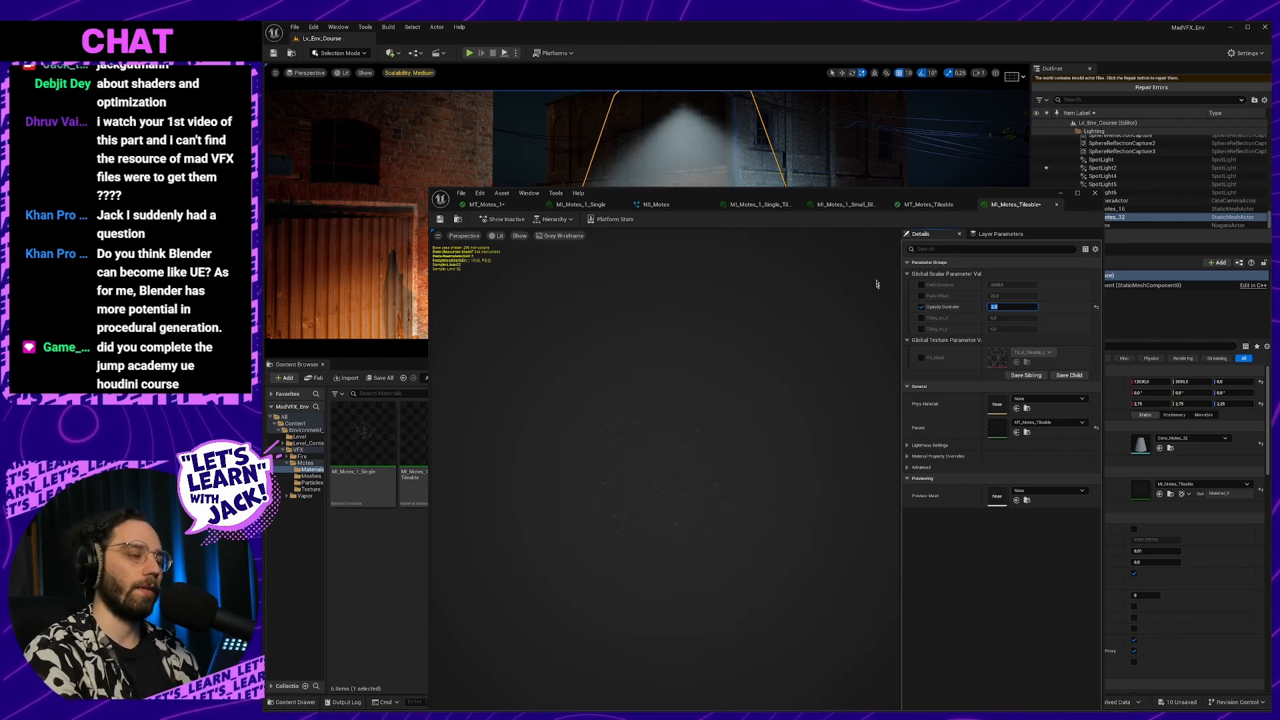
pyautogui.moveTo(950, 197); pyautogui.dragTo(955, 271)
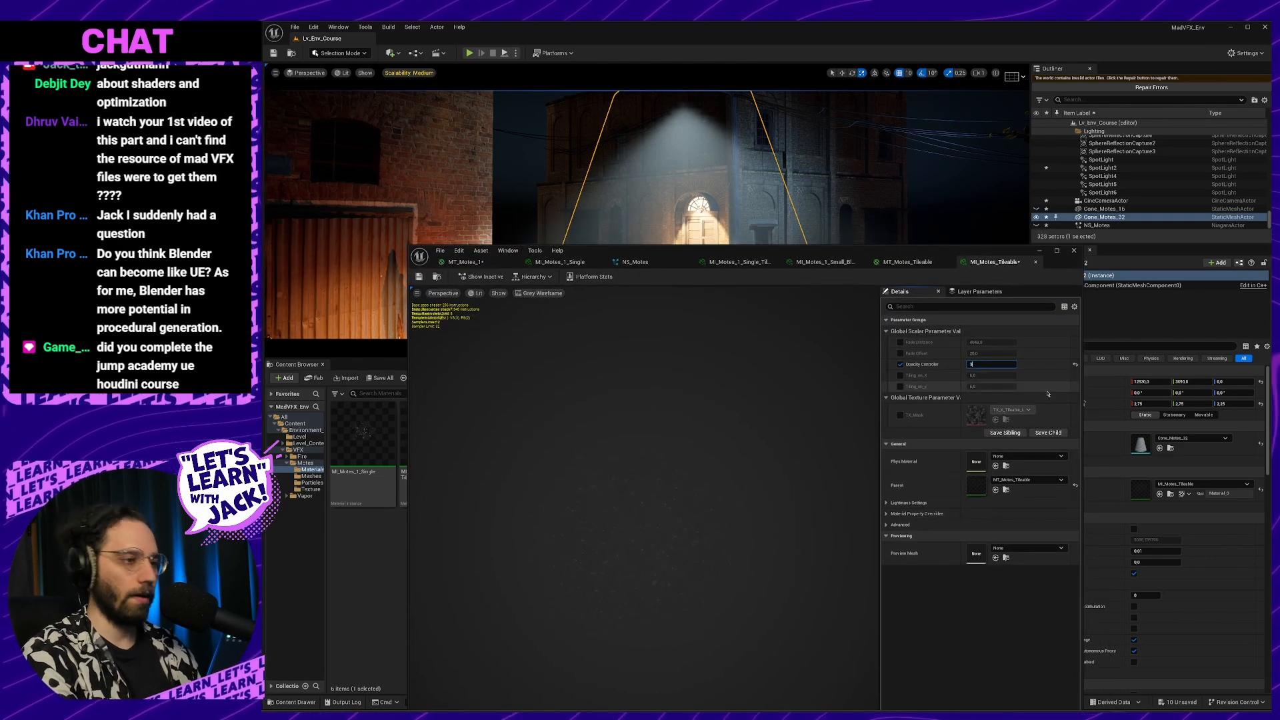
pyautogui.moveTo(960, 252); pyautogui.dragTo(1079, 404)
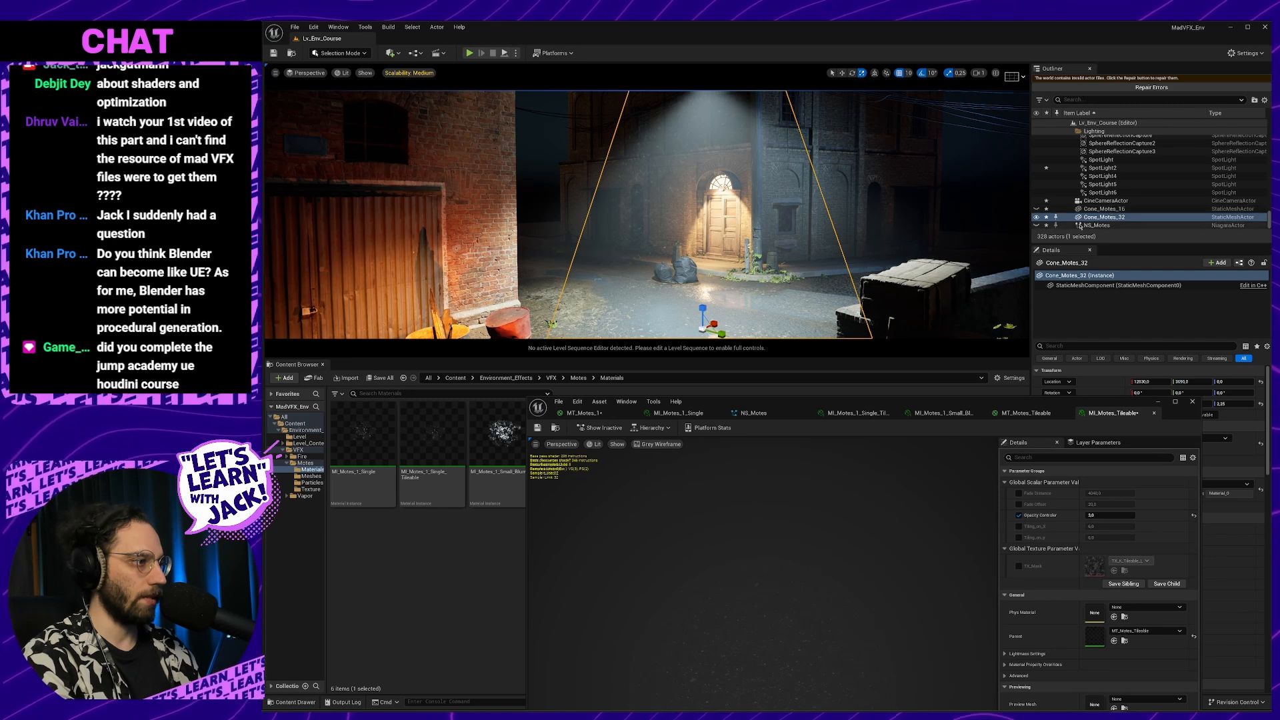
# Unhide and select NS_Motes, bring up its Niagara system, and view the effect from farther back in Shader Complexity mode
pyautogui.click(1036, 225)
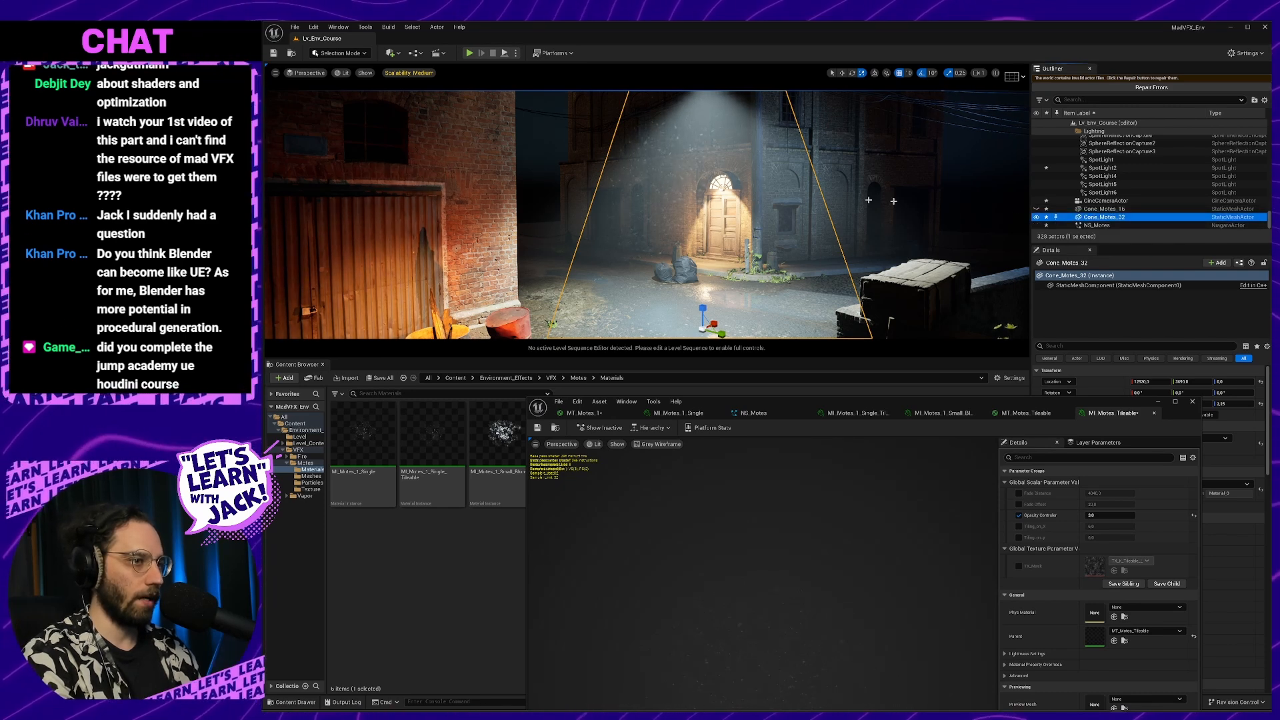
pyautogui.click(1103, 226)
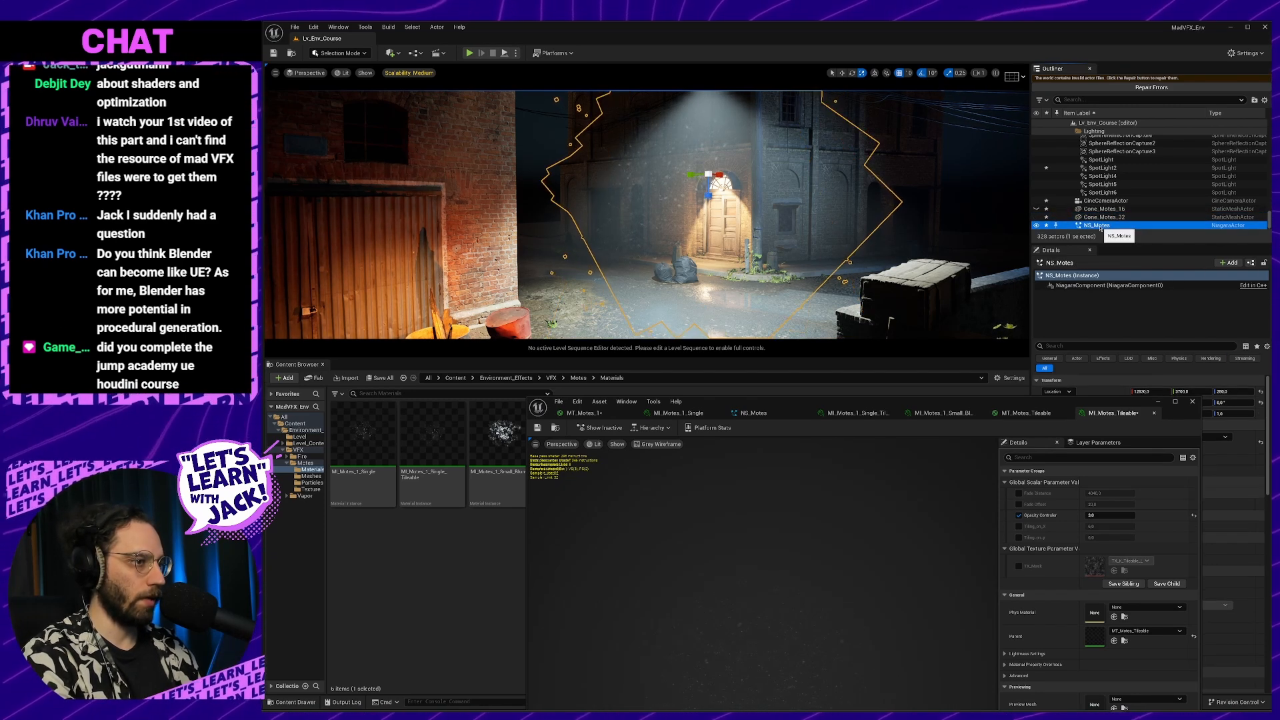
pyautogui.click(759, 413)
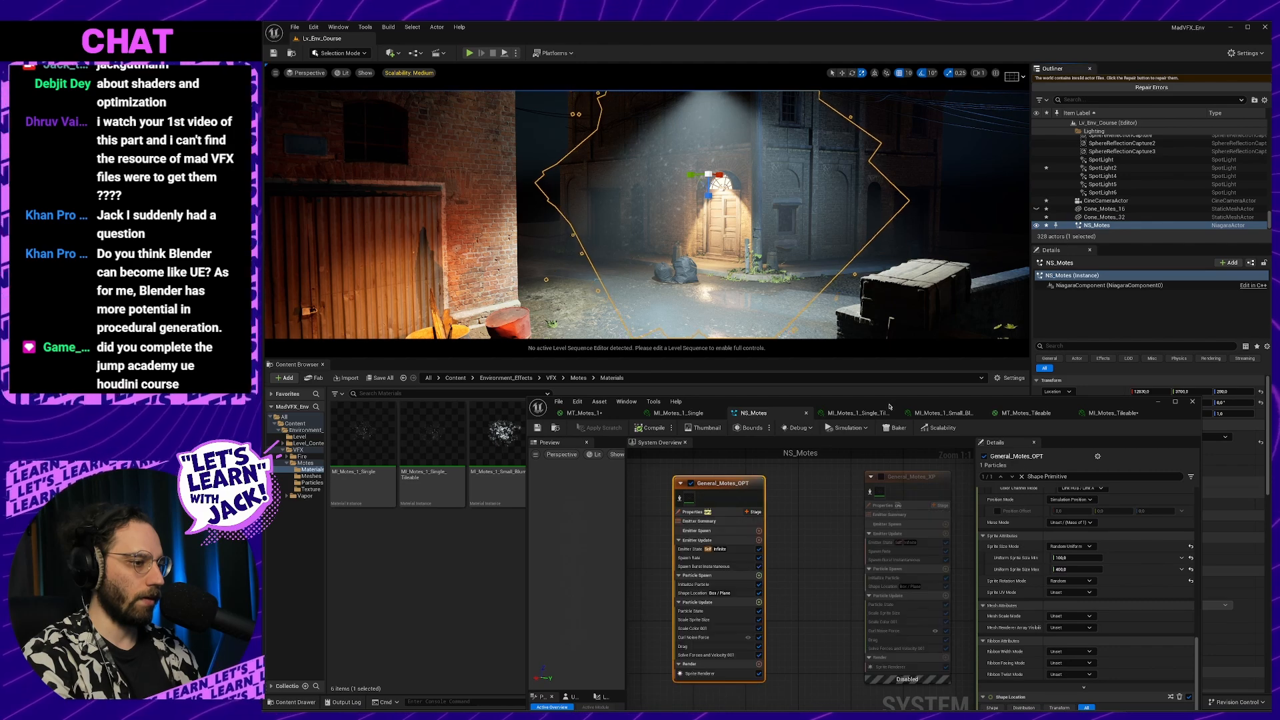
pyautogui.press('s')
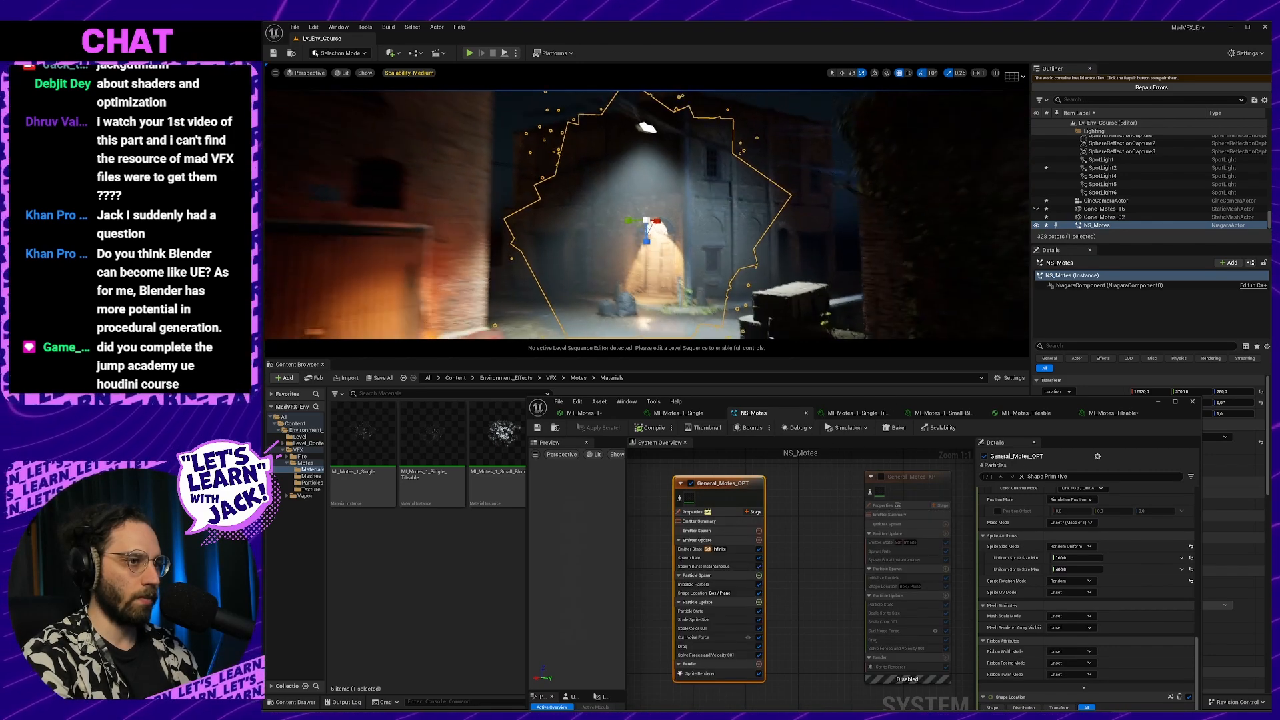
pyautogui.hotkey('alt', '8')
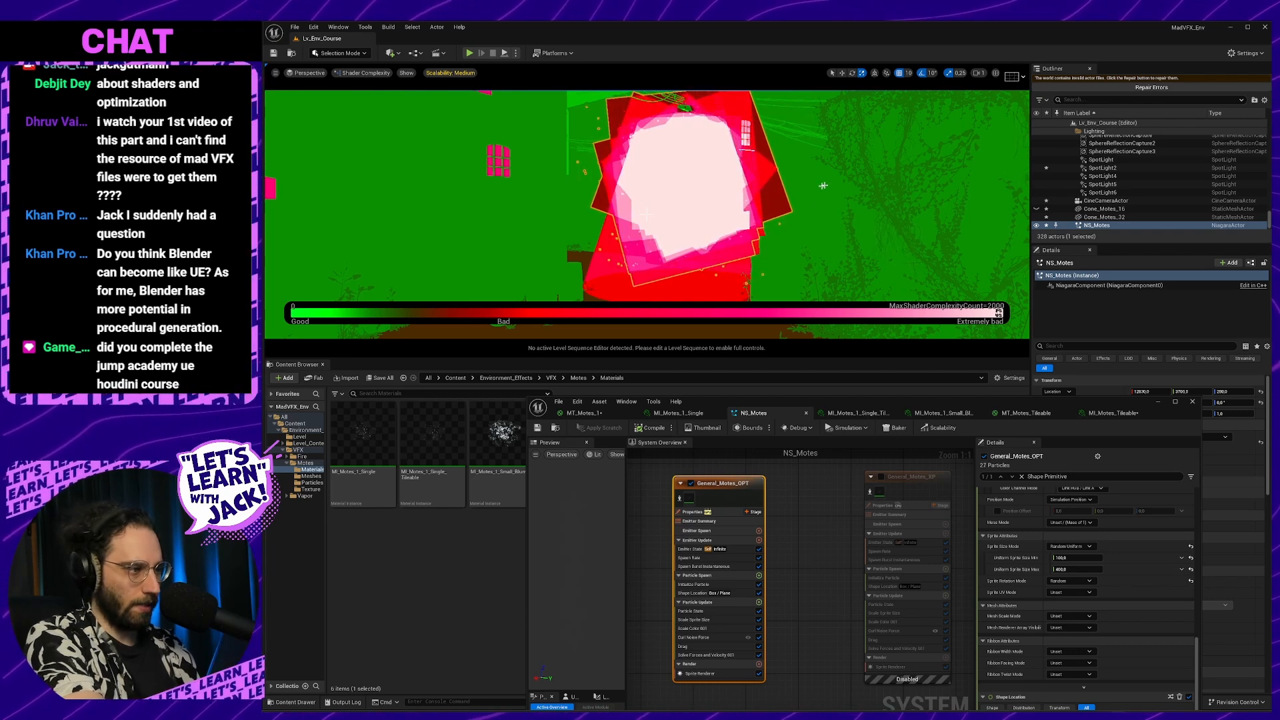
# Check the Spawn Rate of the General_Motes_OPT emitter and set its particle Lifetime Min to 2 and Lifetime Max to 3
pyautogui.click(737, 551)
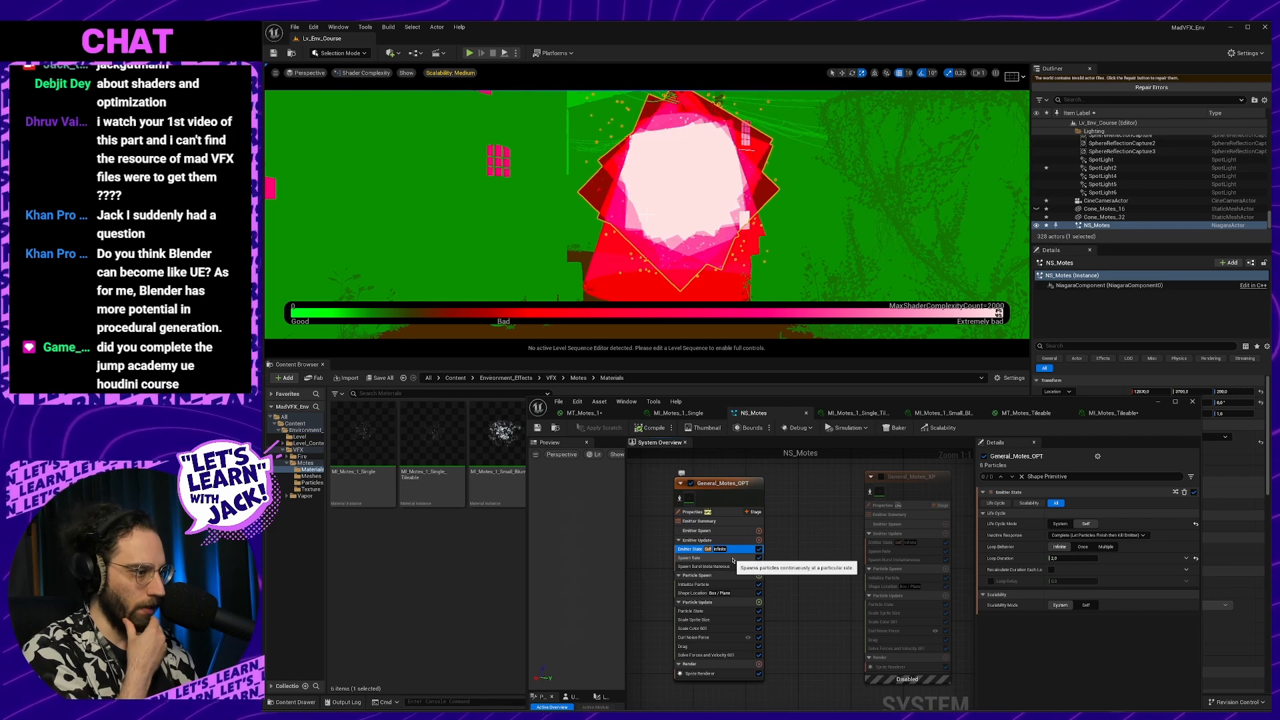
pyautogui.click(732, 558)
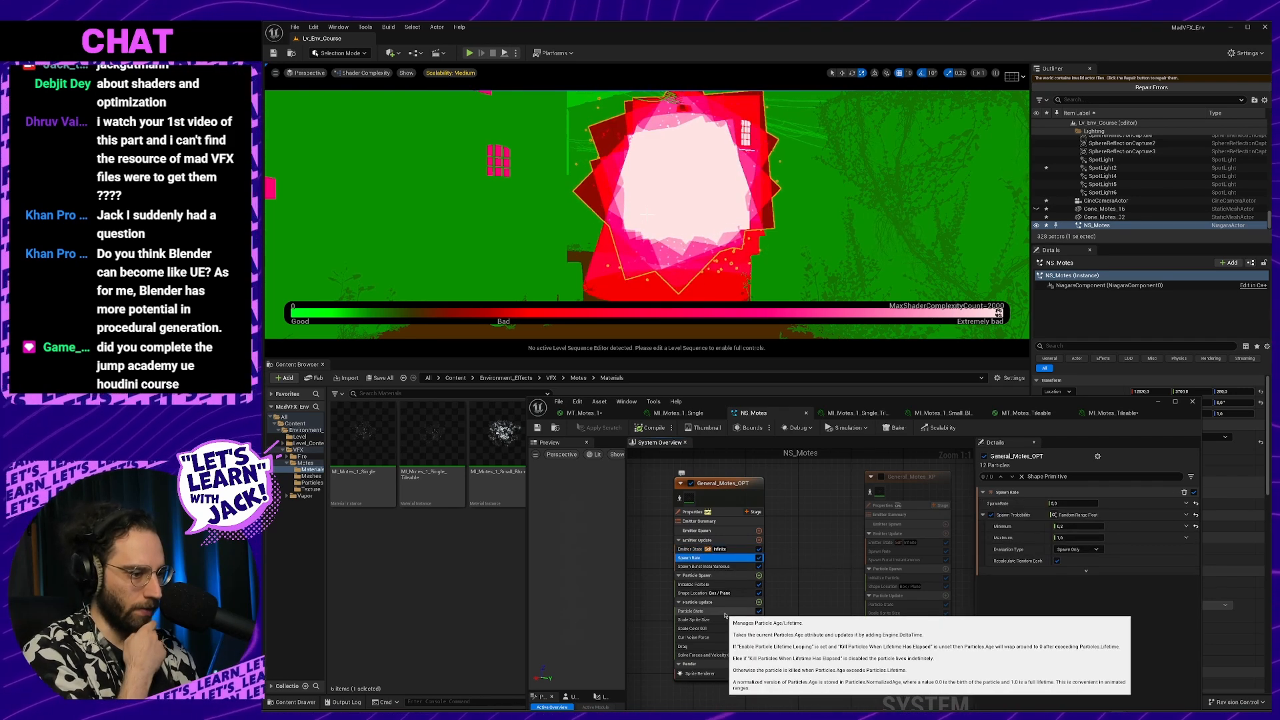
pyautogui.moveTo(717, 557); pyautogui.dragTo(690, 526, button='right')
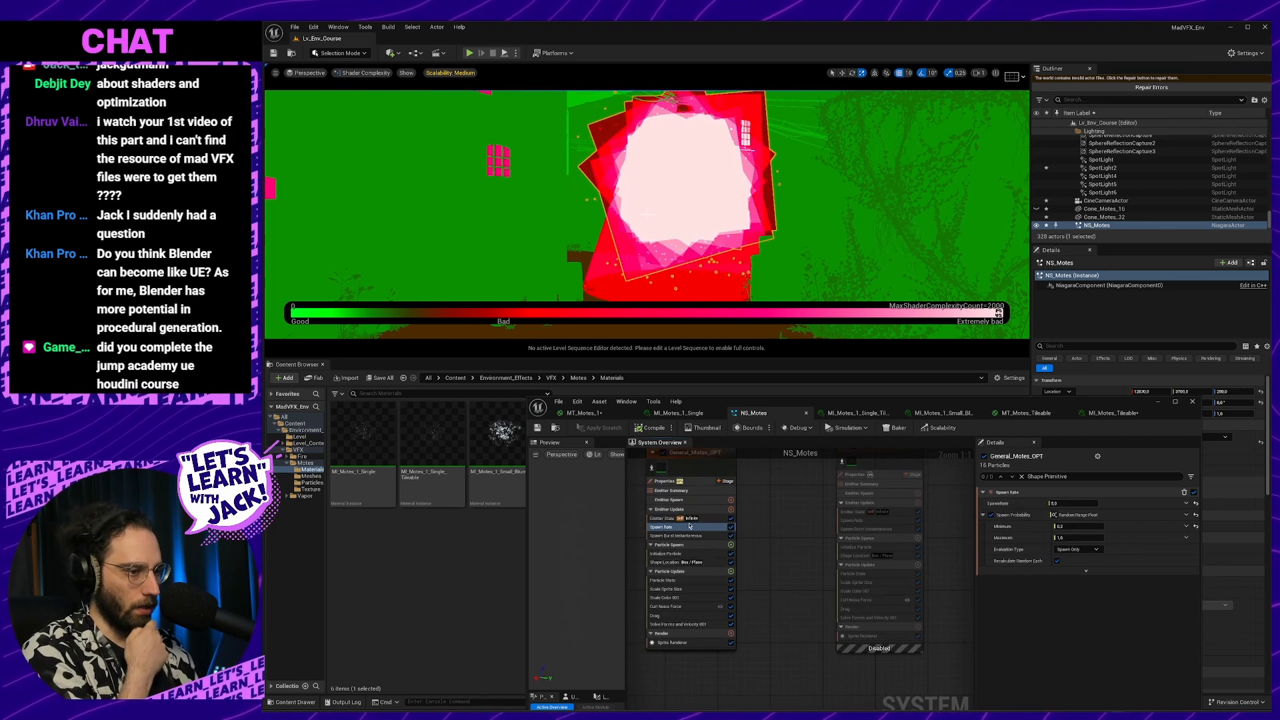
pyautogui.click(701, 554)
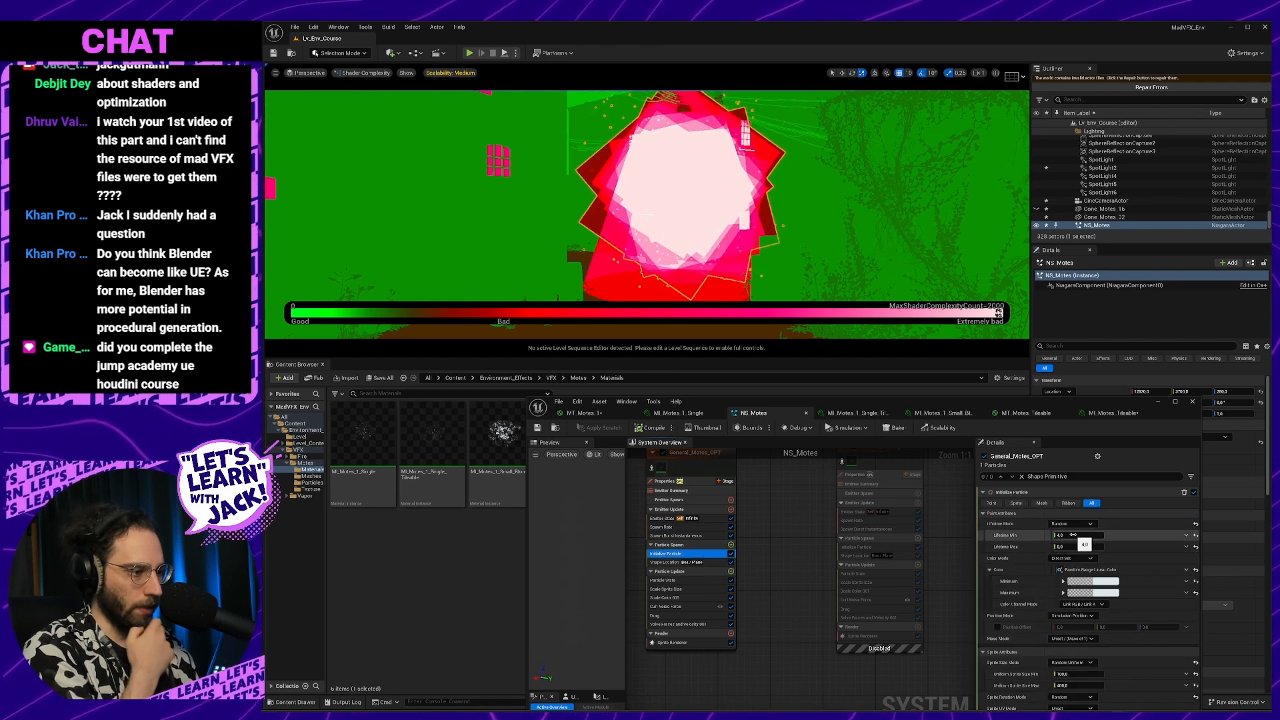
pyautogui.click(1072, 535)
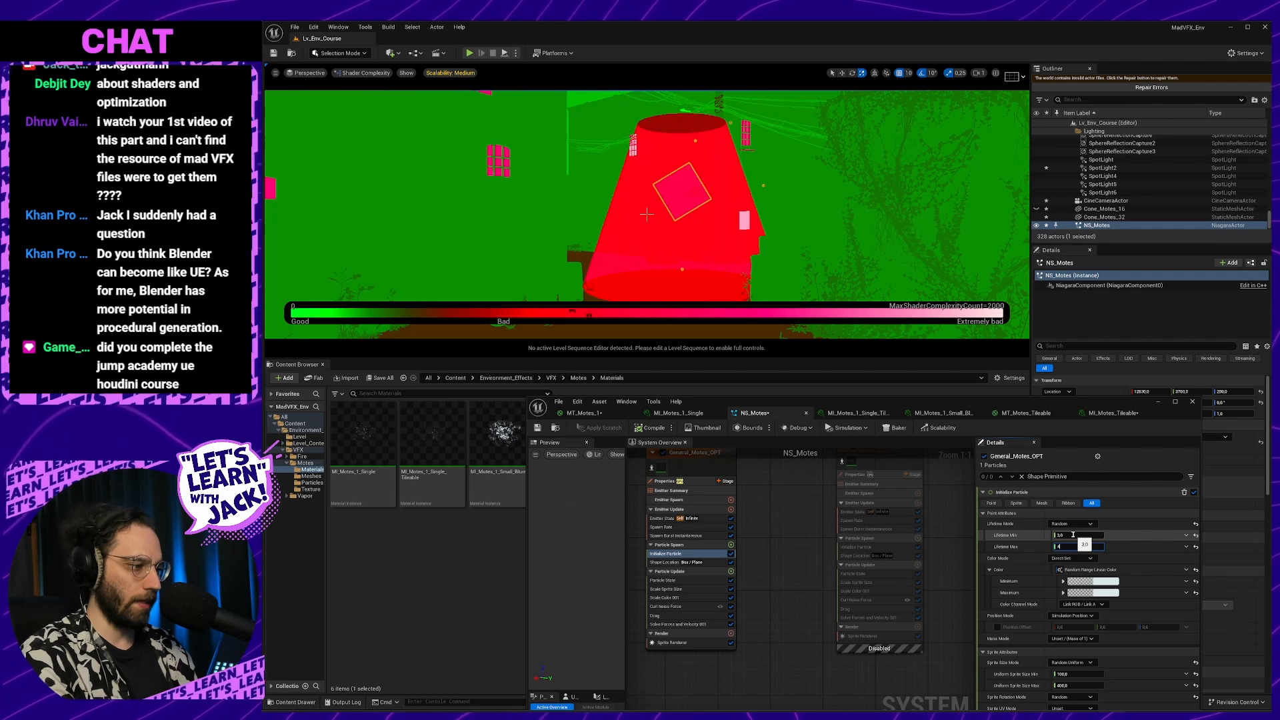
pyautogui.click(1076, 535)
pyautogui.write('2')
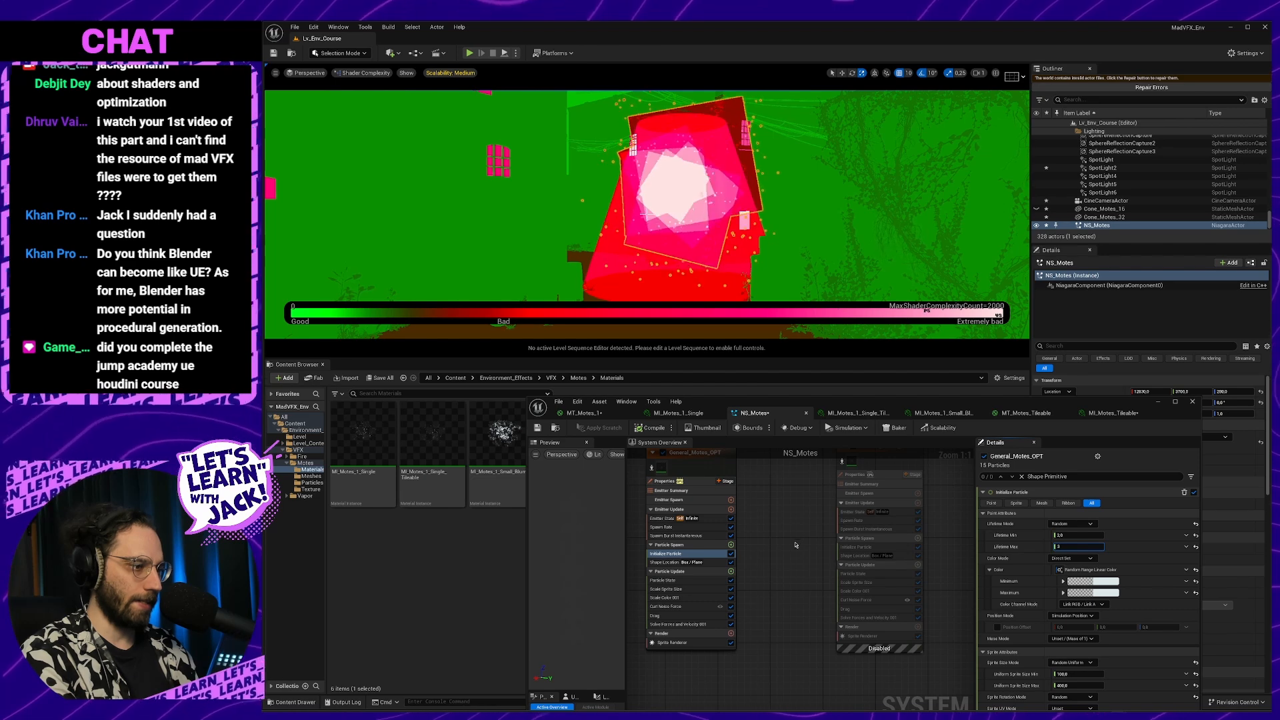
# Check the spawn settings of the Small_Motes emitter and enlarge its Shape Location box size on all three axes
pyautogui.moveTo(806, 539); pyautogui.dragTo(626, 571, button='right')
pyautogui.moveTo(837, 597); pyautogui.dragTo(740, 662, button='right')
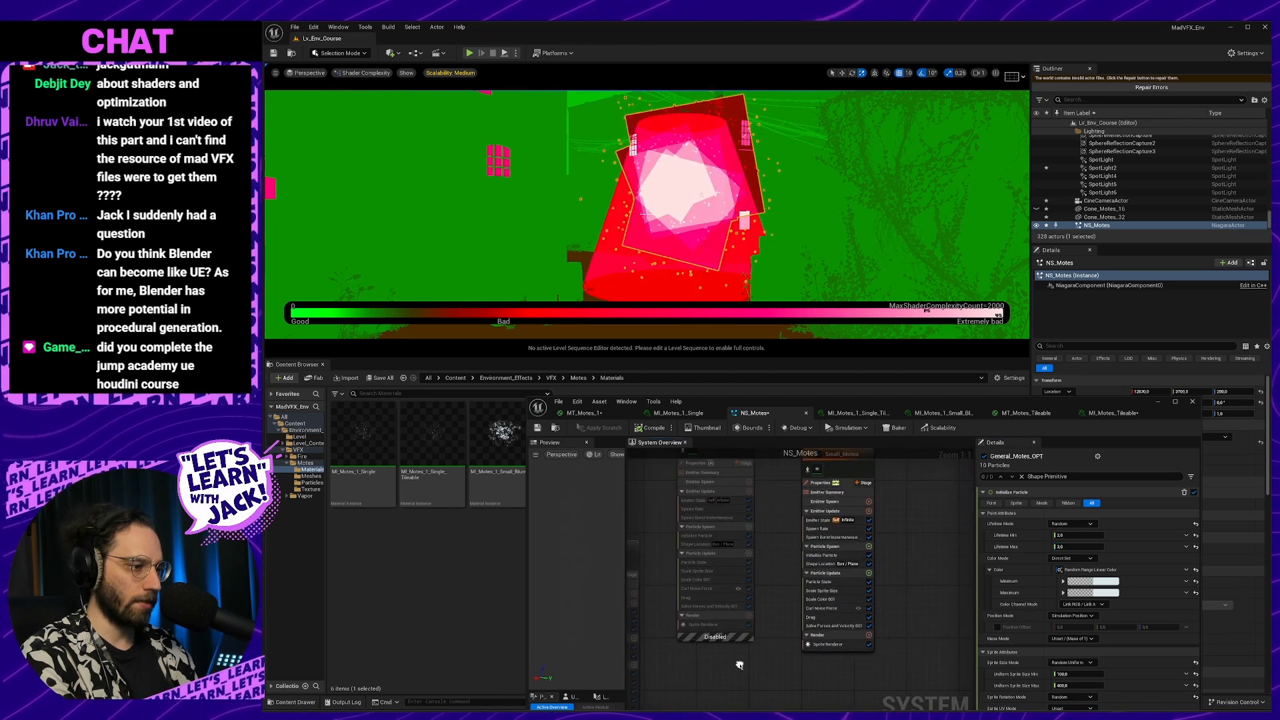
pyautogui.moveTo(759, 583); pyautogui.dragTo(757, 631, button='right')
pyautogui.click(821, 528)
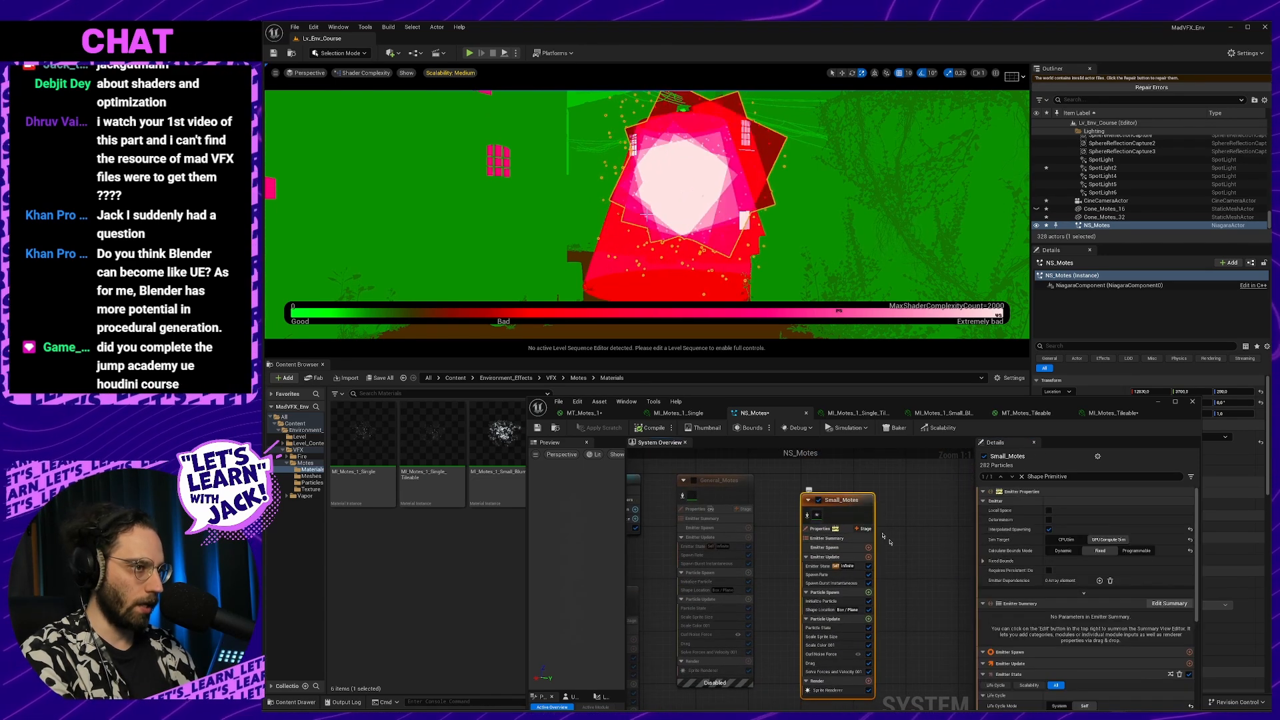
pyautogui.moveTo(946, 612); pyautogui.dragTo(888, 515, button='right')
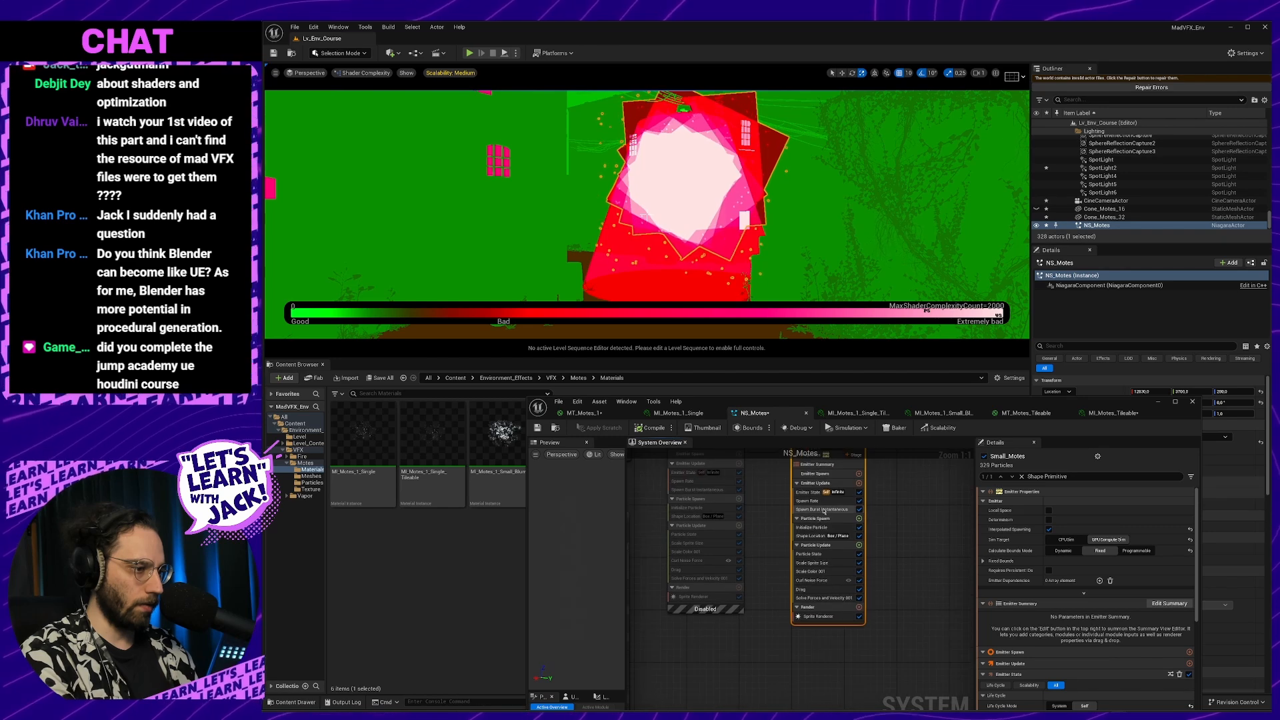
pyautogui.click(821, 505)
pyautogui.click(819, 508)
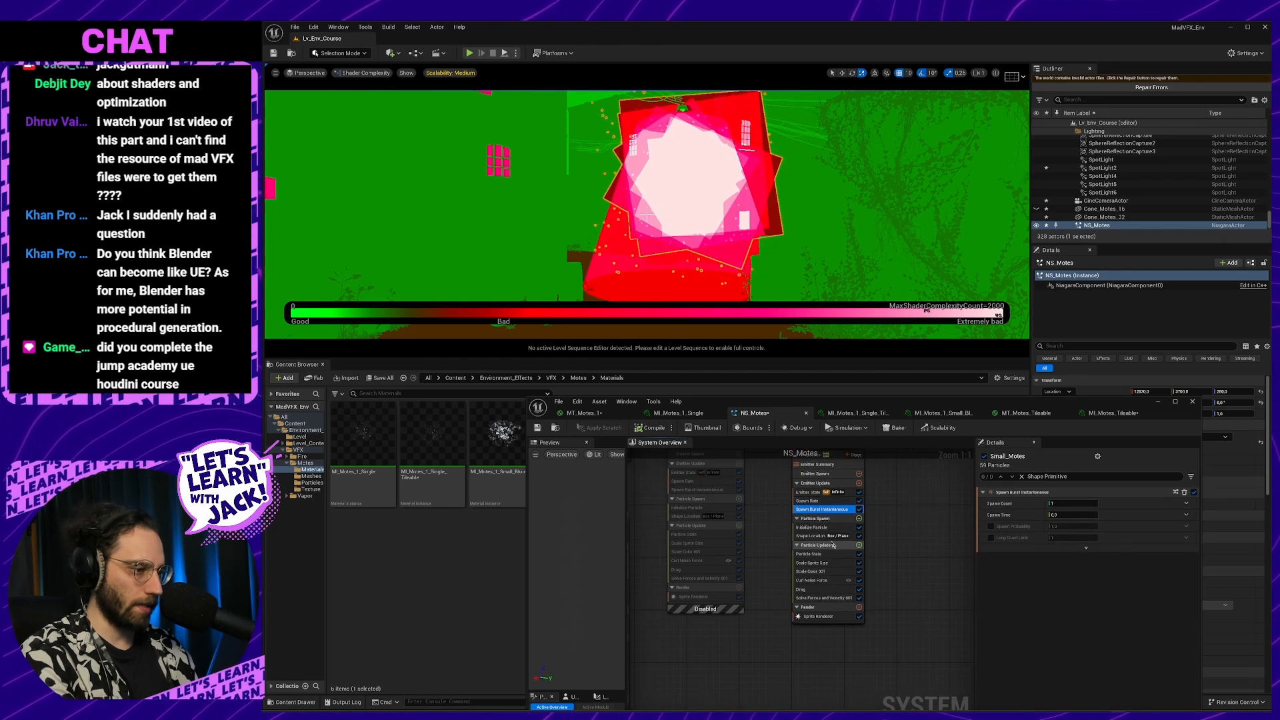
pyautogui.click(817, 501)
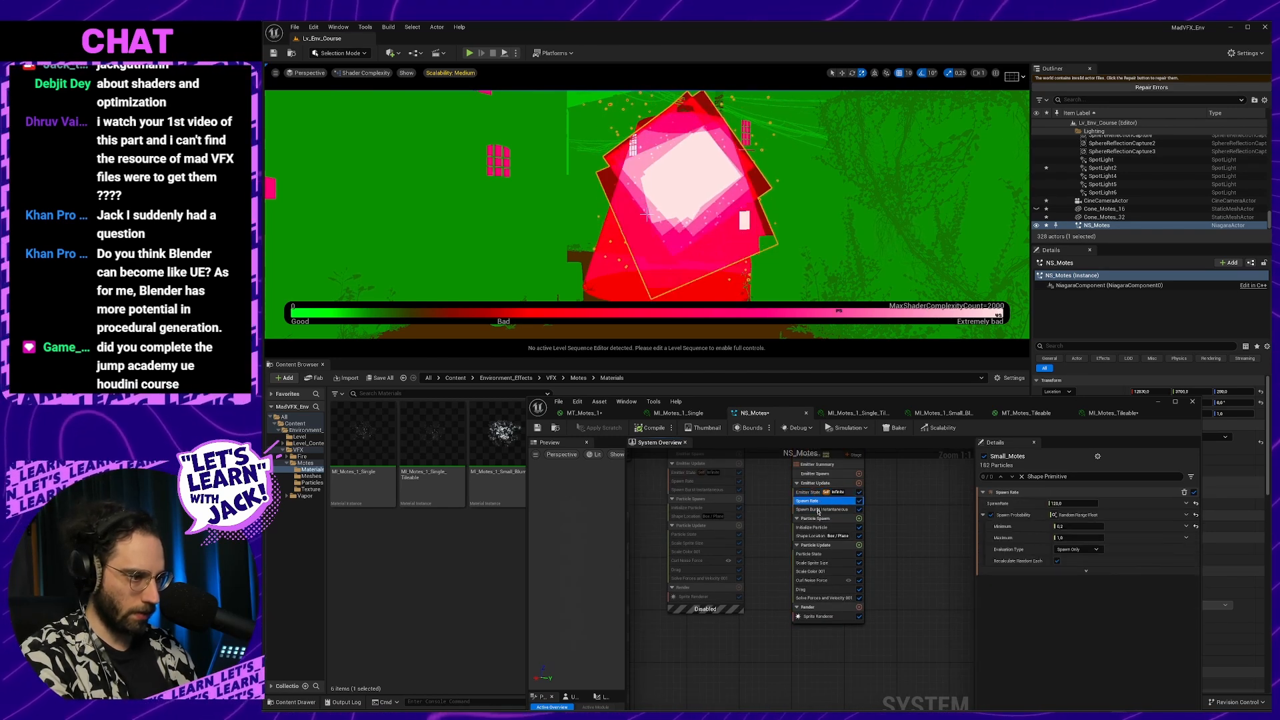
pyautogui.click(822, 536)
pyautogui.click(1079, 547)
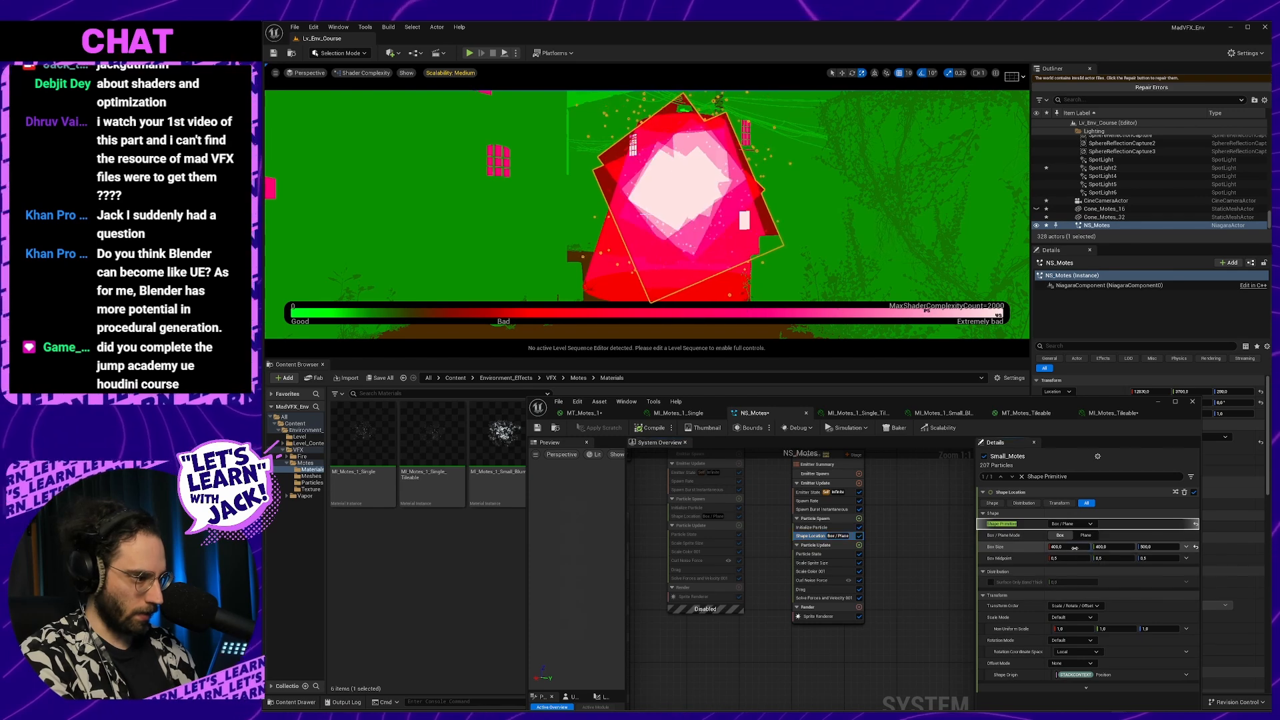
pyautogui.write('0')
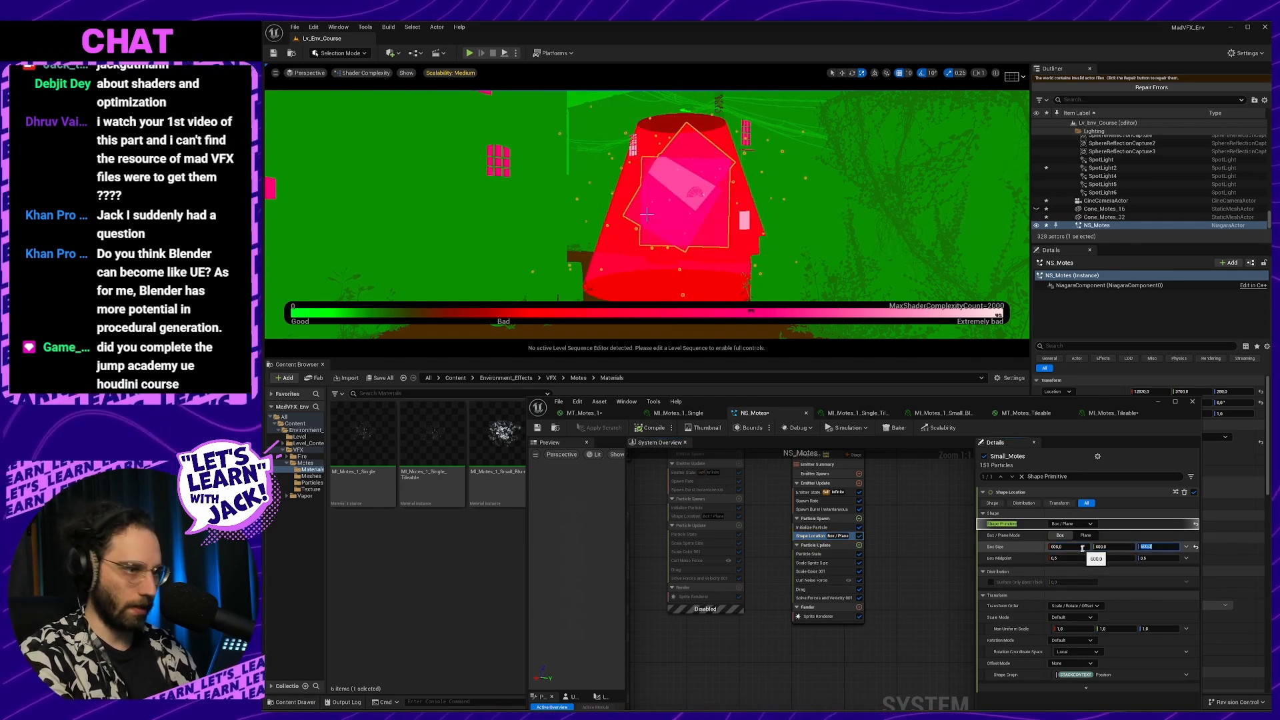
# Bring up the Shape Location settings of the General_Motes_OPT emitter and check its box size against the shader complexity in the level
pyautogui.moveTo(936, 551); pyautogui.dragTo(979, 532, button='right')
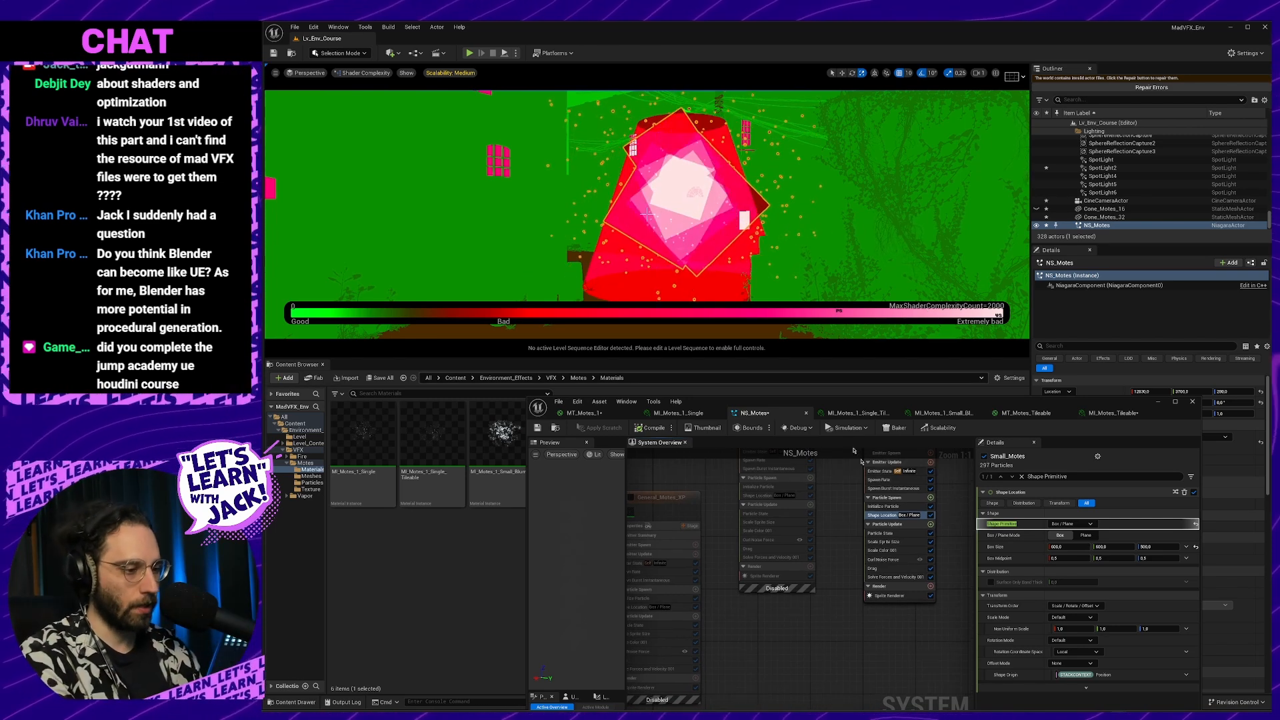
pyautogui.moveTo(636, 663); pyautogui.dragTo(986, 605, button='right')
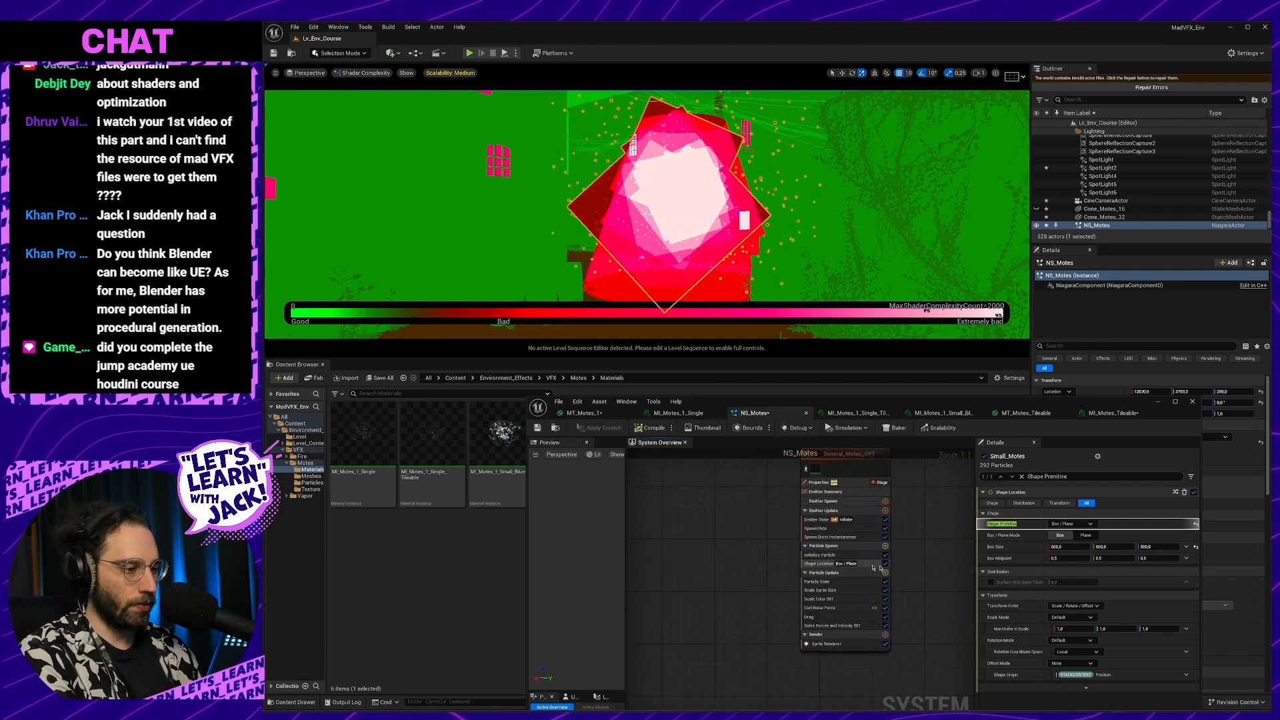
pyautogui.click(842, 565)
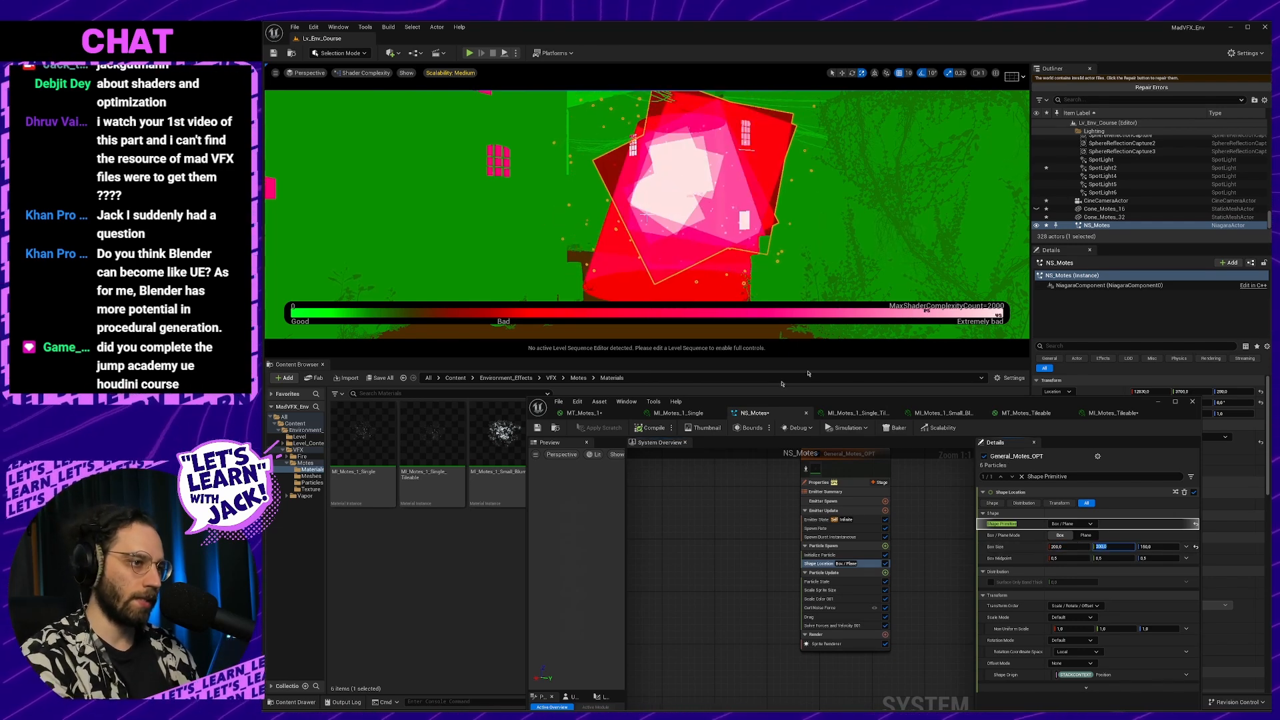
pyautogui.moveTo(727, 242); pyautogui.dragTo(734, 238, button='right')
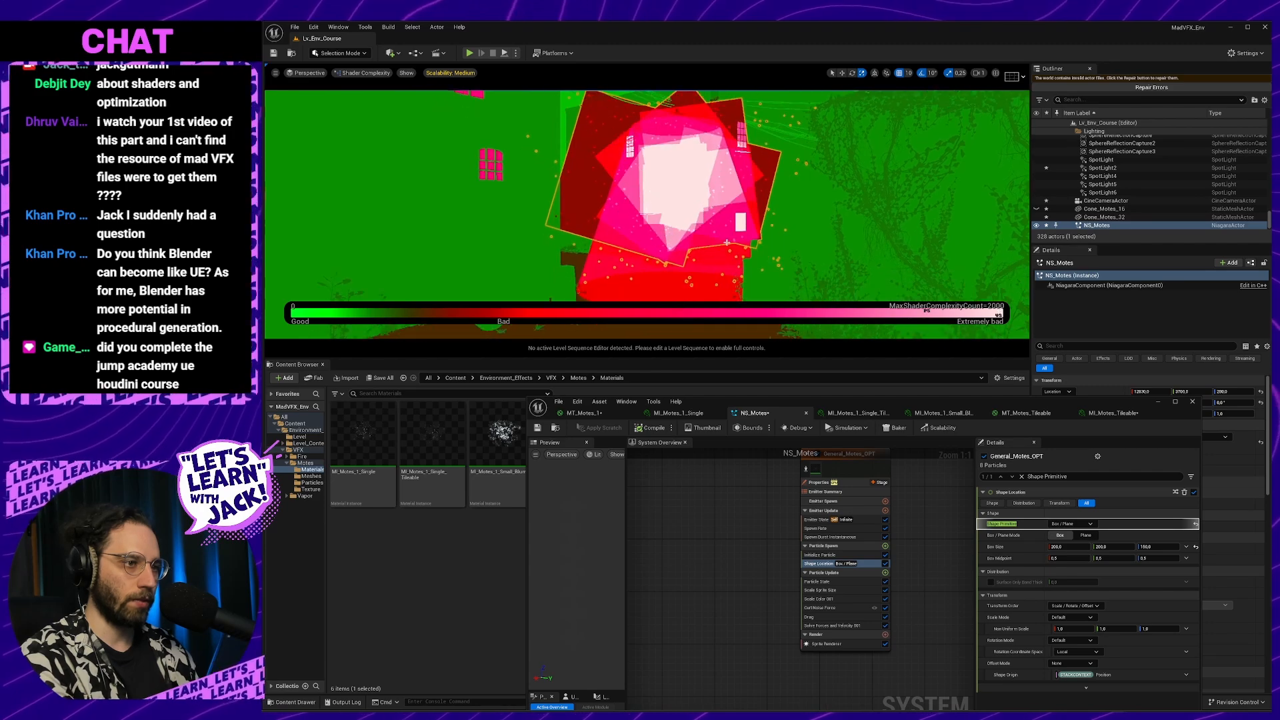
# Switch the viewport from Shader Complexity back to Lit mode, clear the NS_Motes selection outline, and view the light cone from farther back
pyautogui.hotkey('alt', '2')
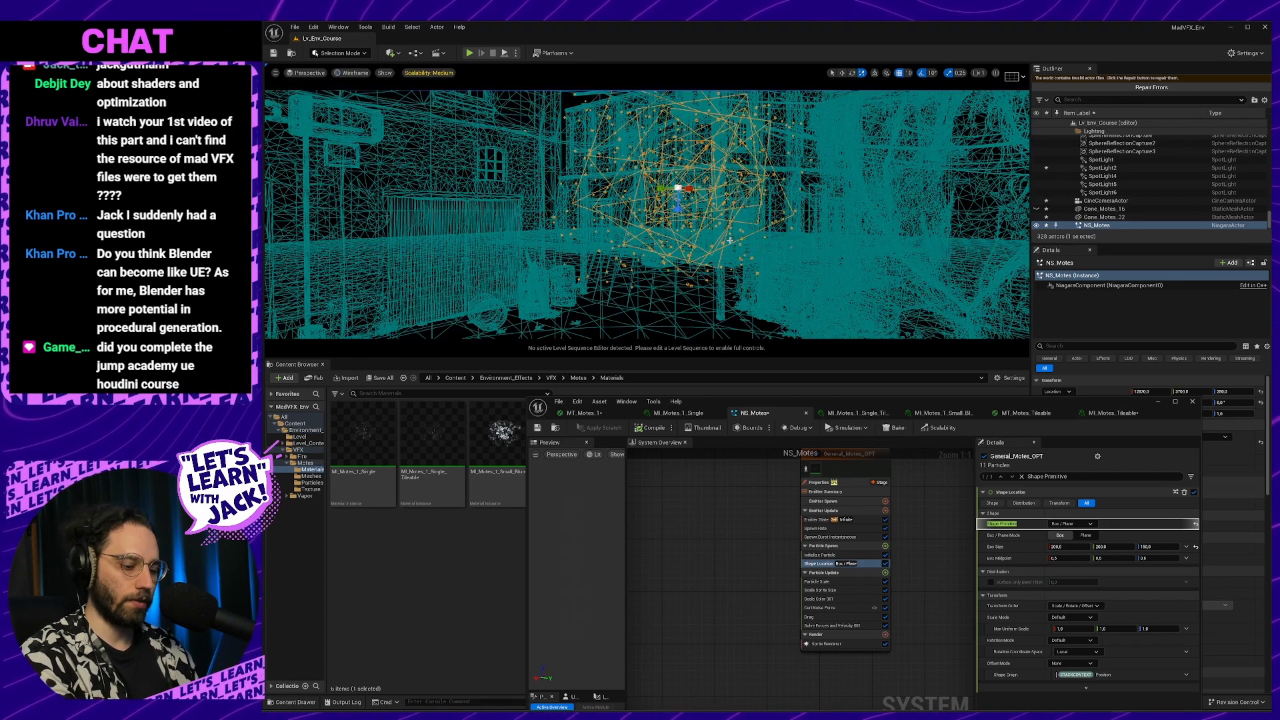
pyautogui.hotkey('alt', '4')
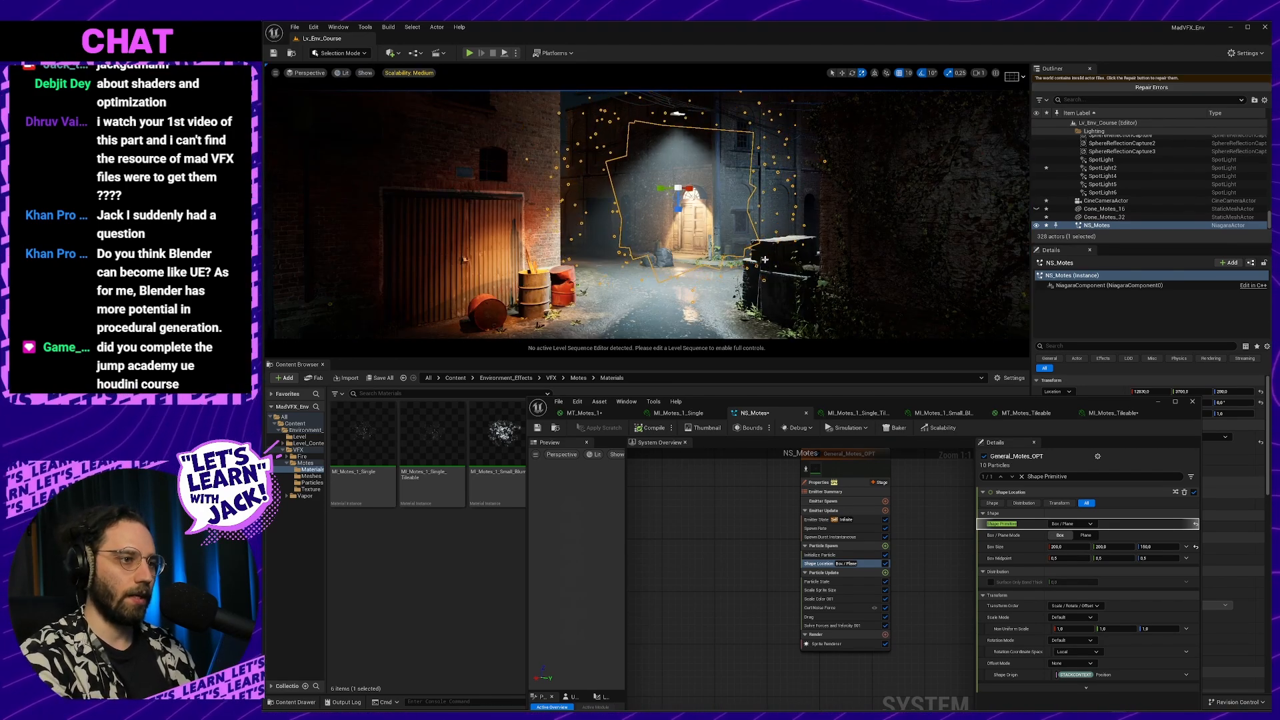
pyautogui.press('e')
pyautogui.moveTo(764, 259); pyautogui.dragTo(650, 259, button='right')
pyautogui.click(603, 95)
pyautogui.press('q')
pyautogui.press('d')
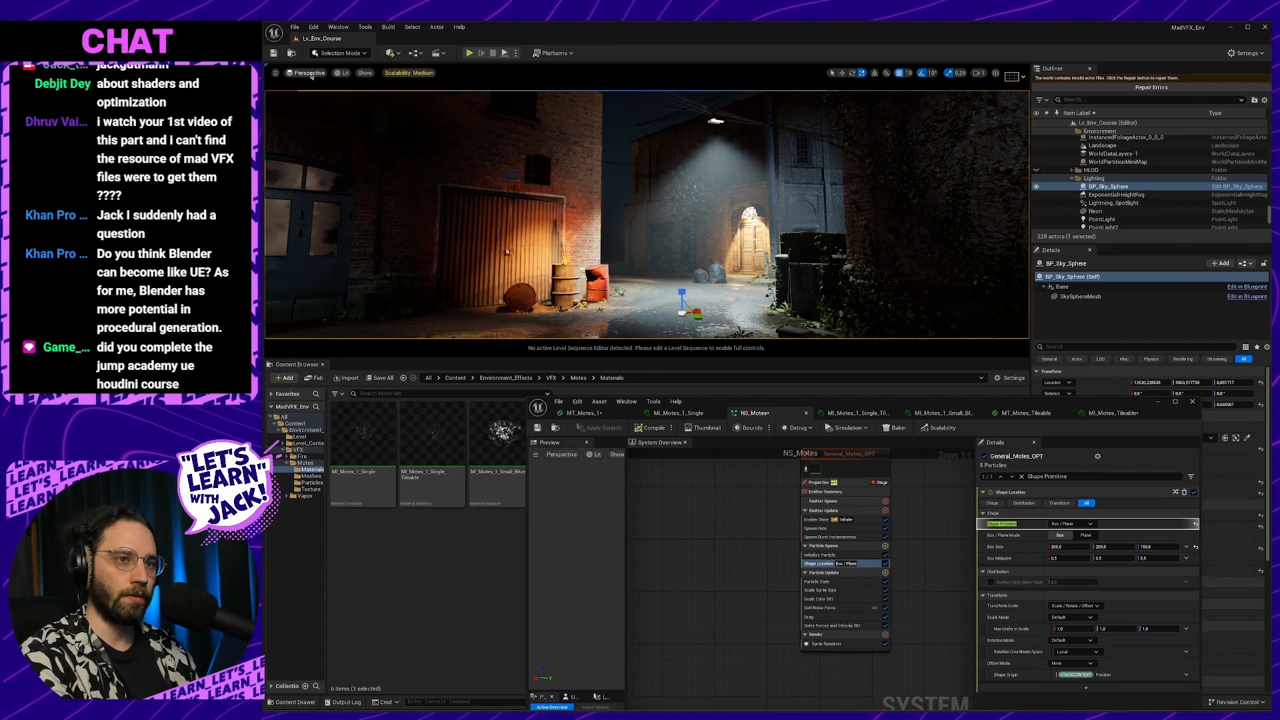
# View the level through CineCameraActor, framing the lit door, and enlarge and uncover the viewport by moving and narrowing the NS_Motes window
pyautogui.click(310, 73)
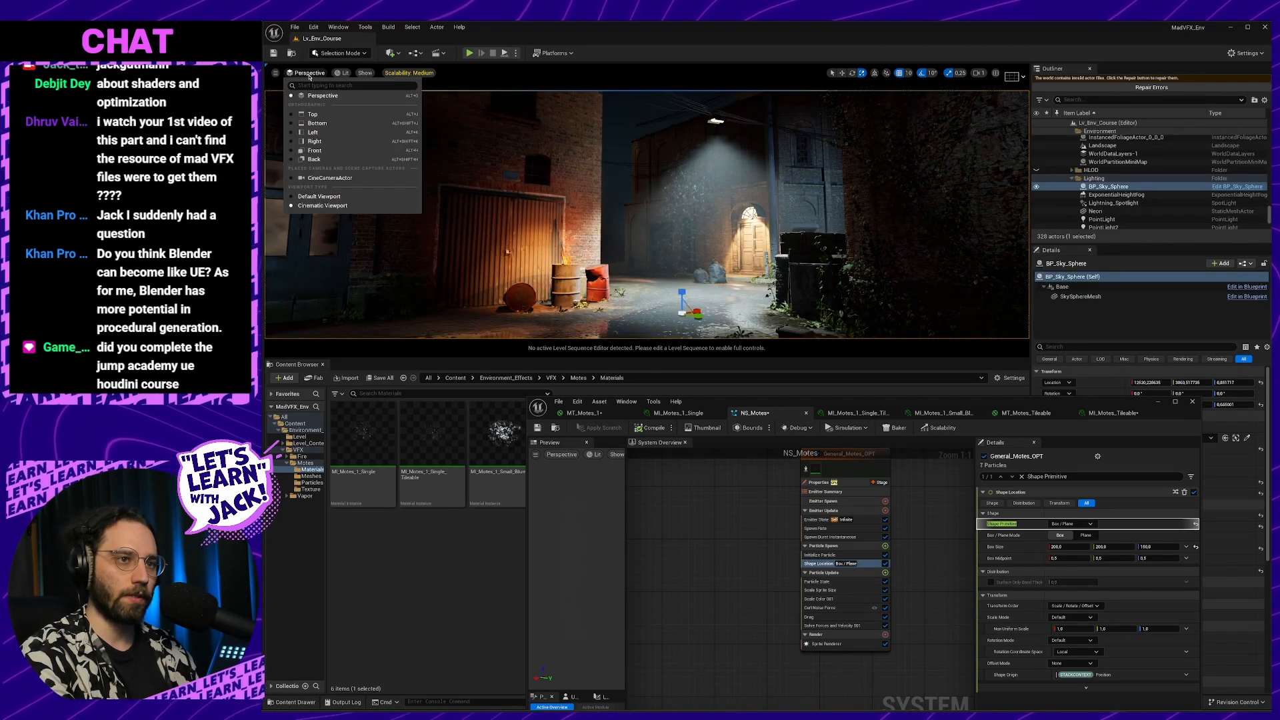
pyautogui.click(351, 179)
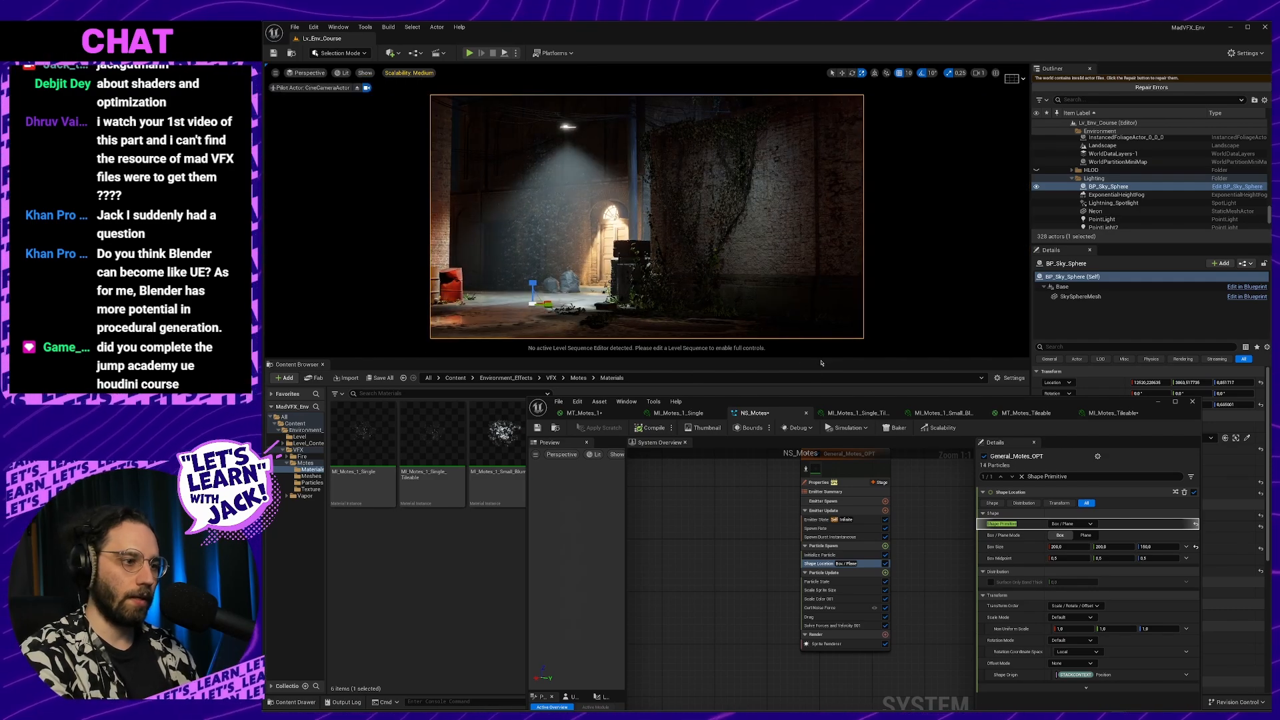
pyautogui.moveTo(821, 363); pyautogui.dragTo(746, 530)
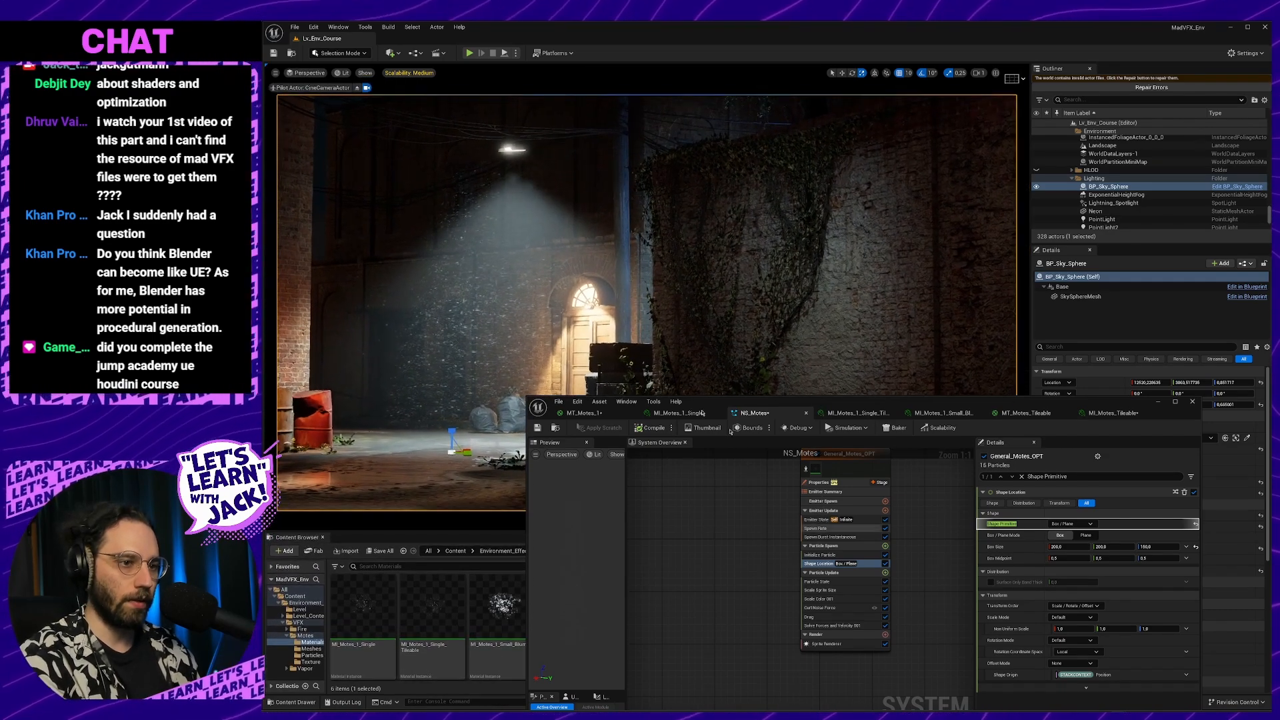
pyautogui.moveTo(660, 333); pyautogui.dragTo(482, 322, button='right')
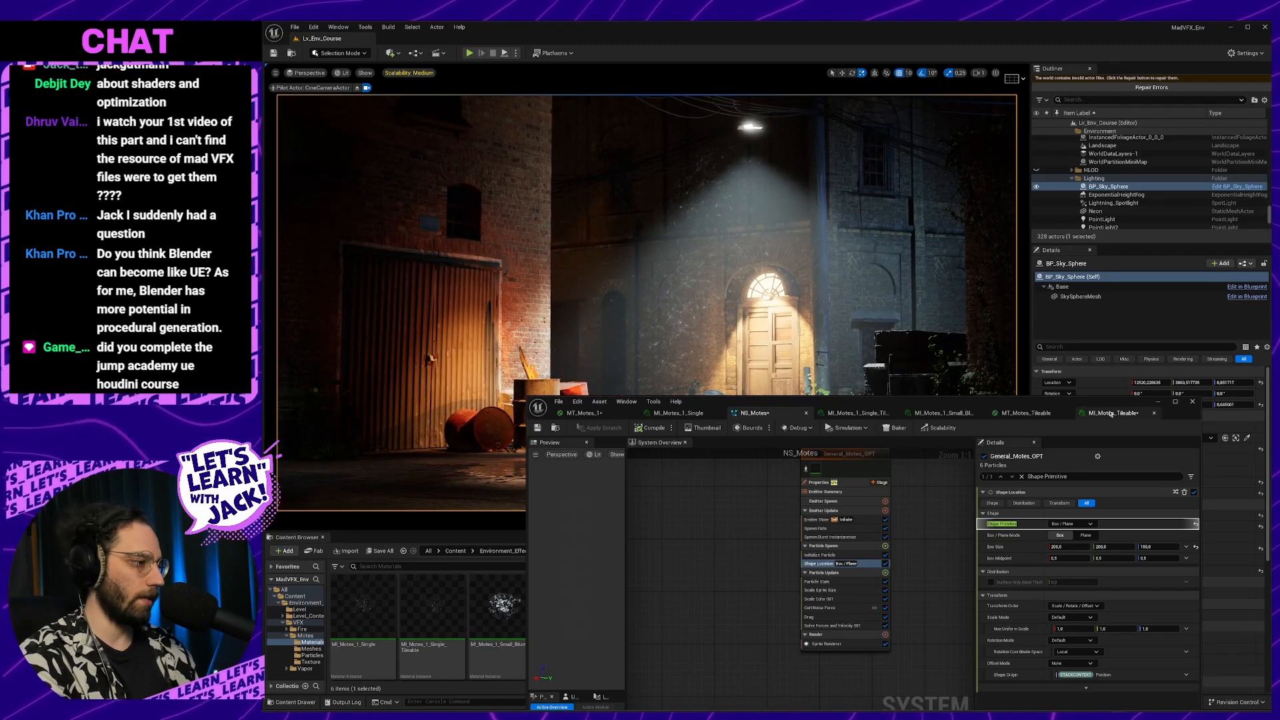
pyautogui.moveTo(933, 401); pyautogui.dragTo(1079, 315)
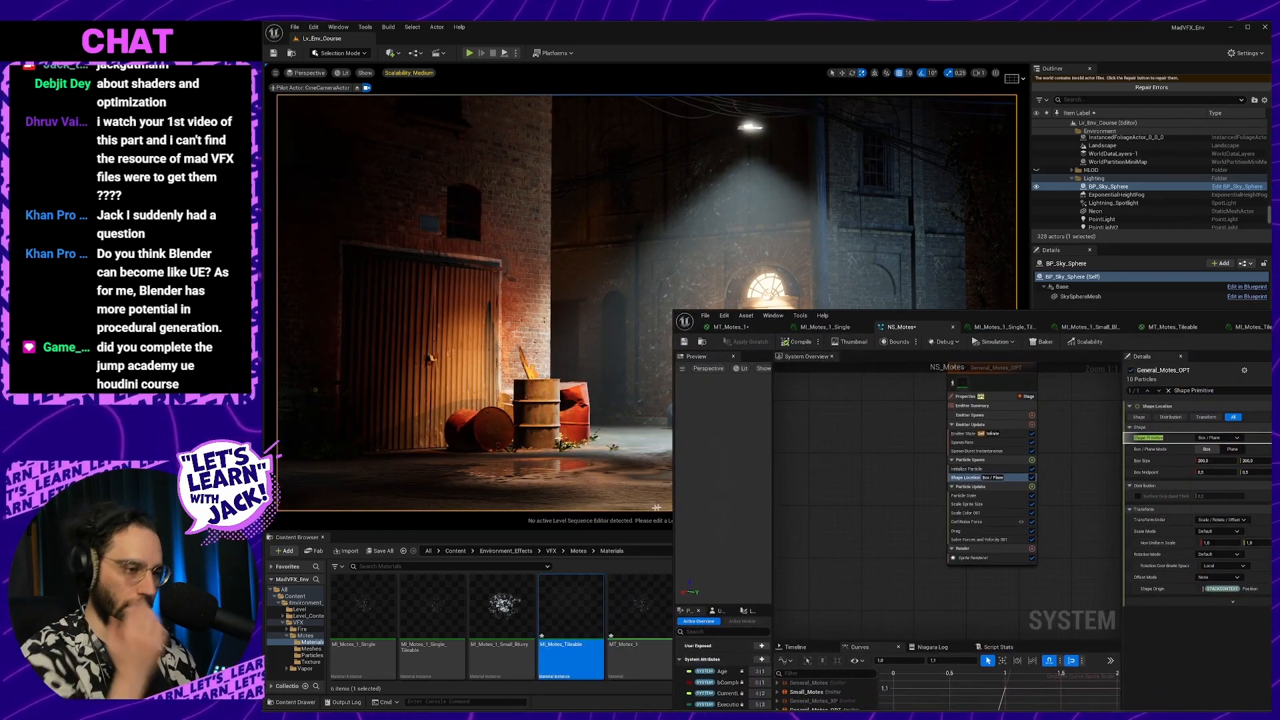
pyautogui.moveTo(675, 502); pyautogui.dragTo(997, 495)
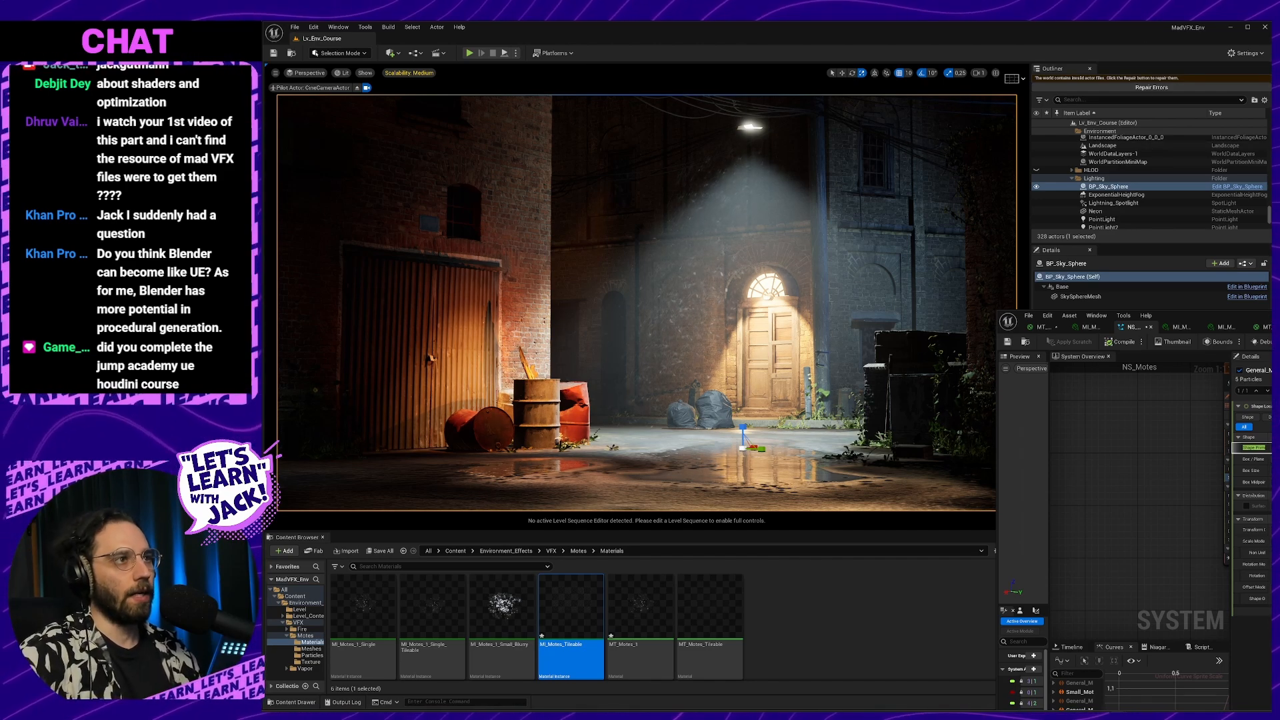
# Switch to the web browser to check the course outline around the Motes Mesh Optimization lesson, and return to Unreal Editor
pyautogui.hotkey('alt', 'Tab')
pyautogui.scroll(-3, 497, 453)
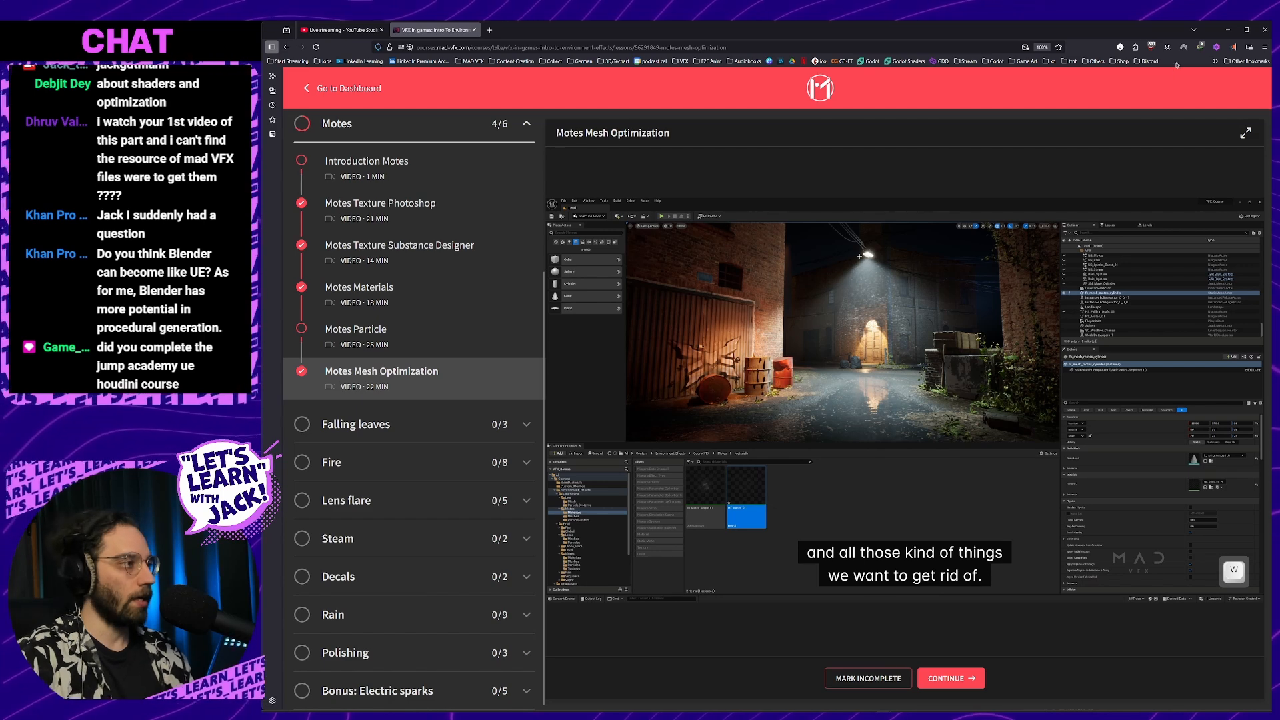
pyautogui.click(1230, 32)
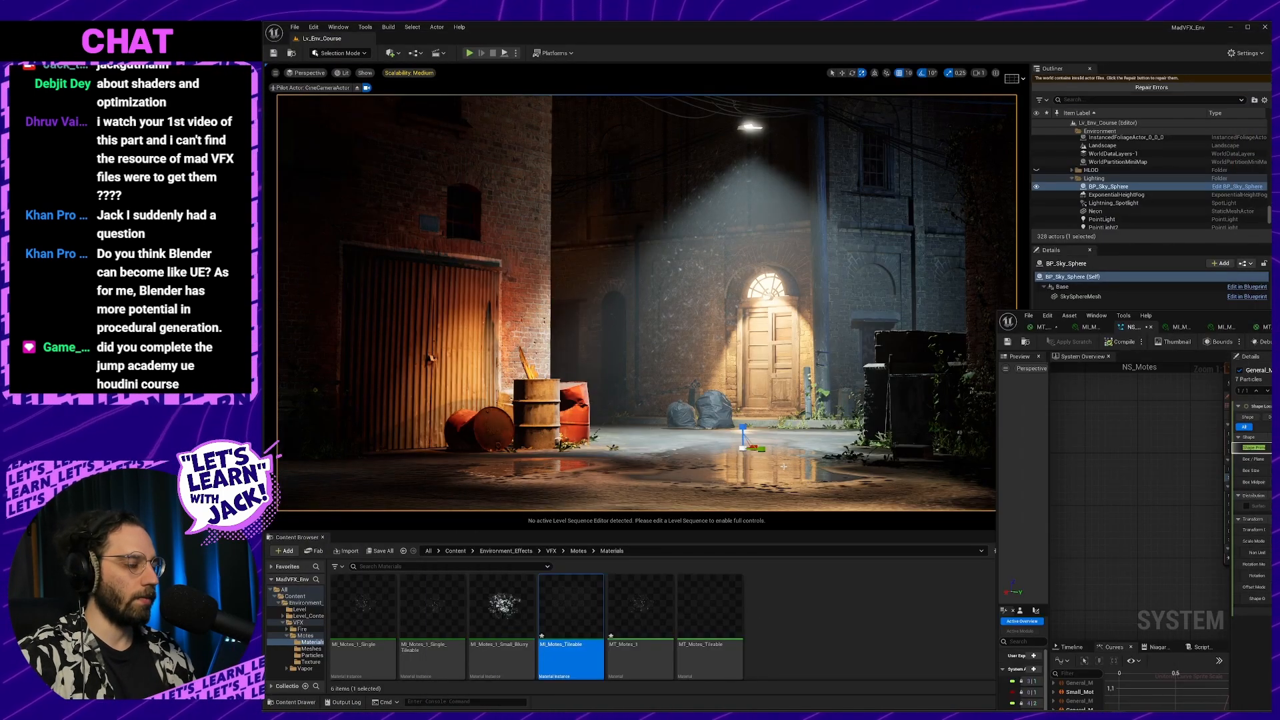